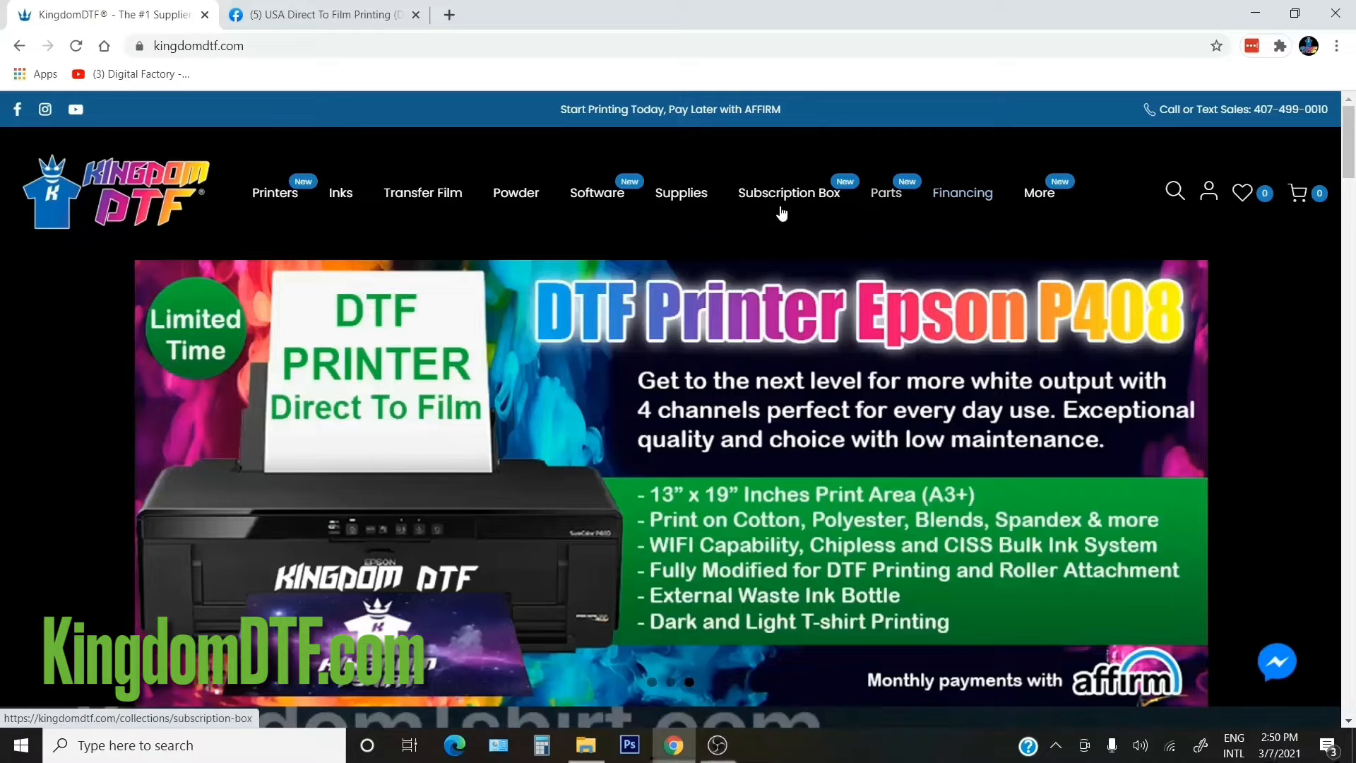
- Open the store's Software collection and review the Digital Factory 10 DTF editions and the Kingdom DTF Inks ICC Profile
left_click(597, 192)
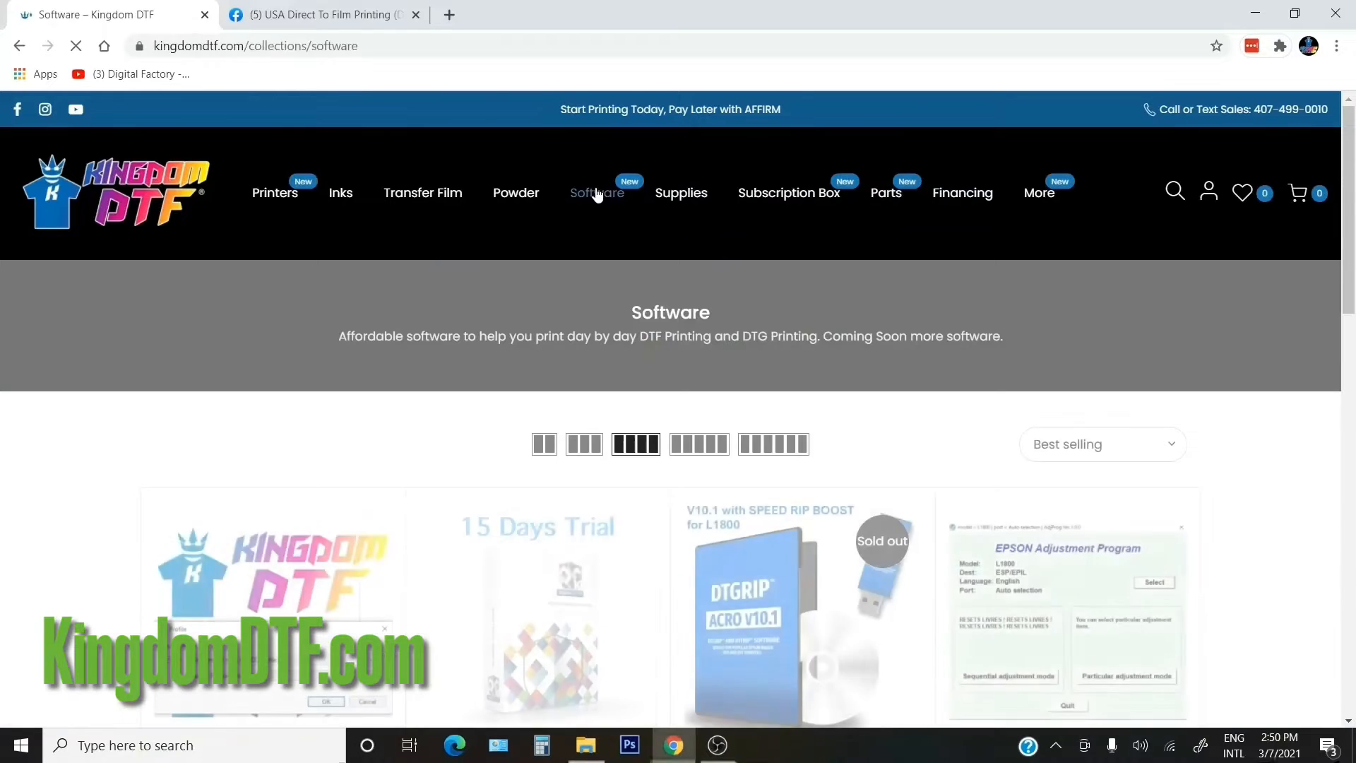
scroll(1245, 388, "down", 1)
scroll(1244, 387, "down", 4)
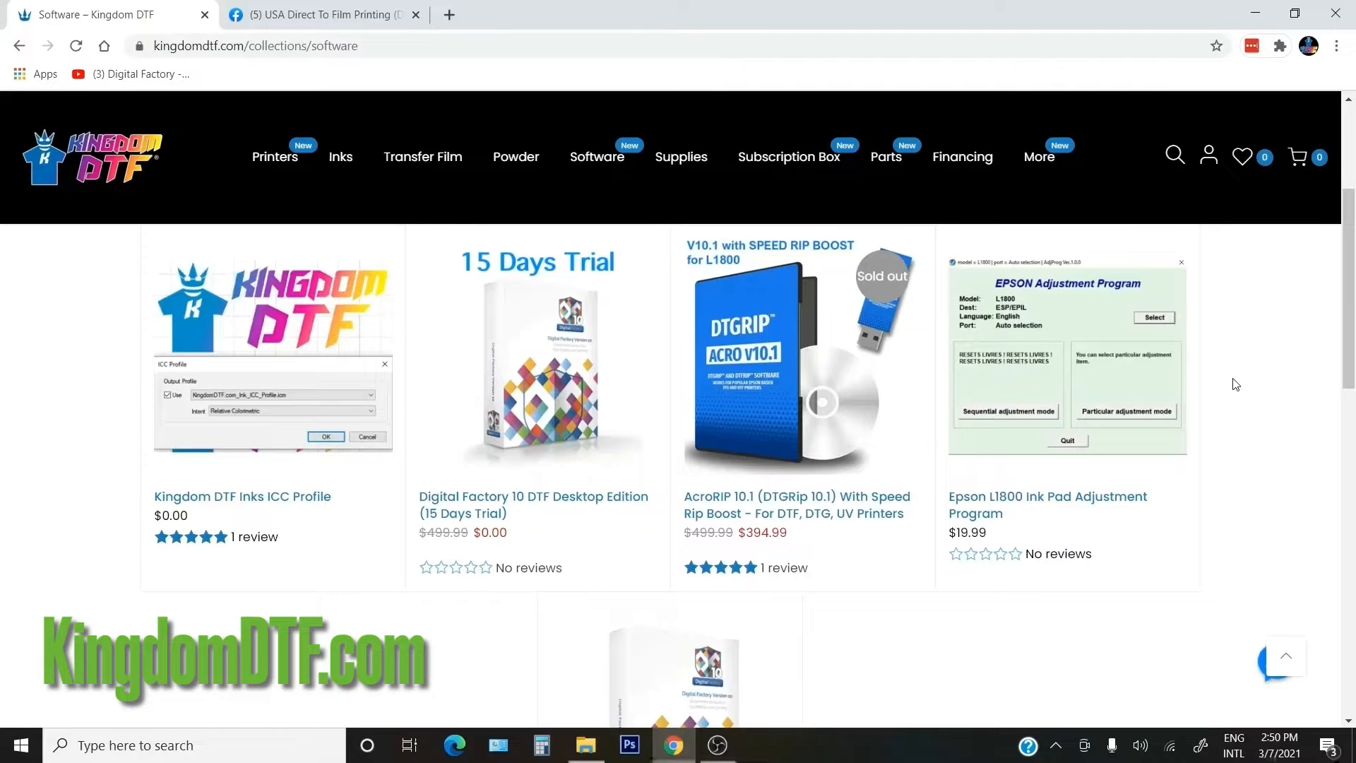
scroll(1236, 384, "down", 3)
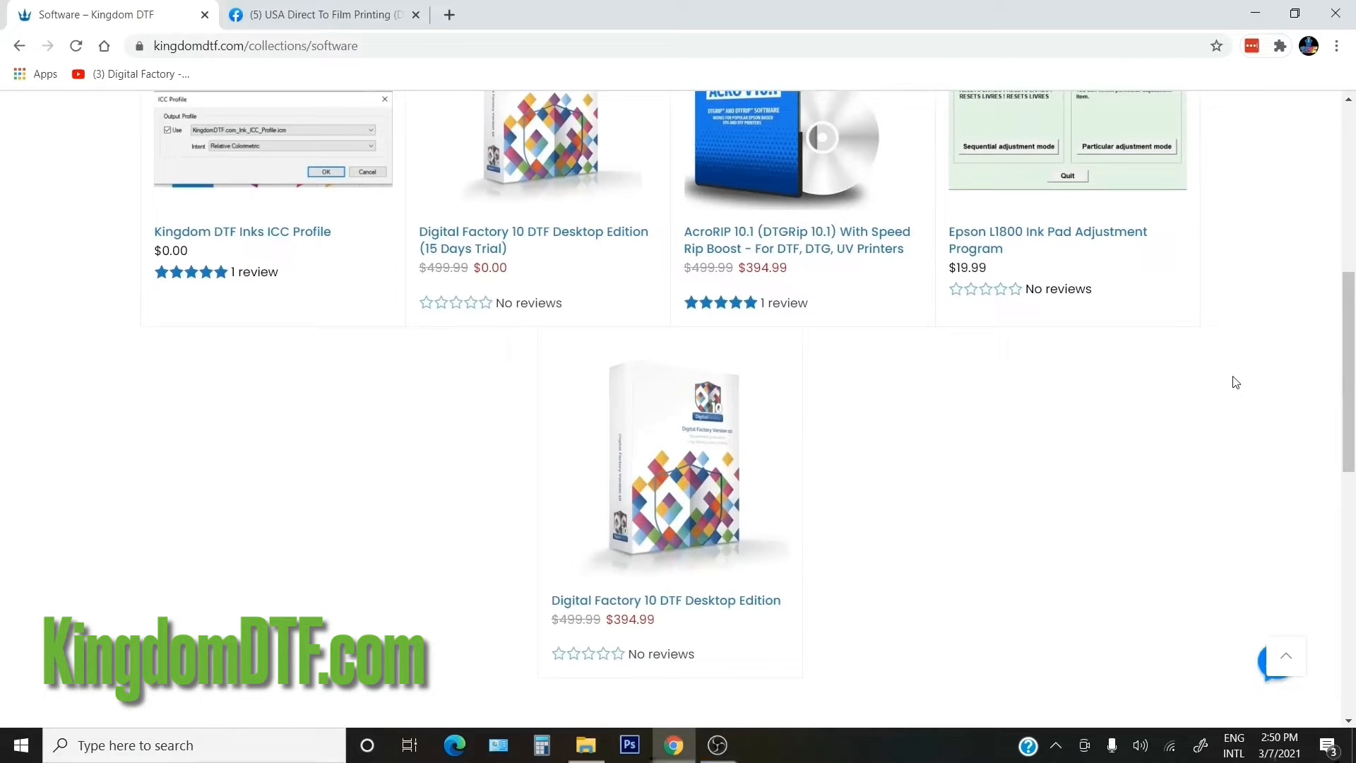
scroll(1235, 382, "up", 3)
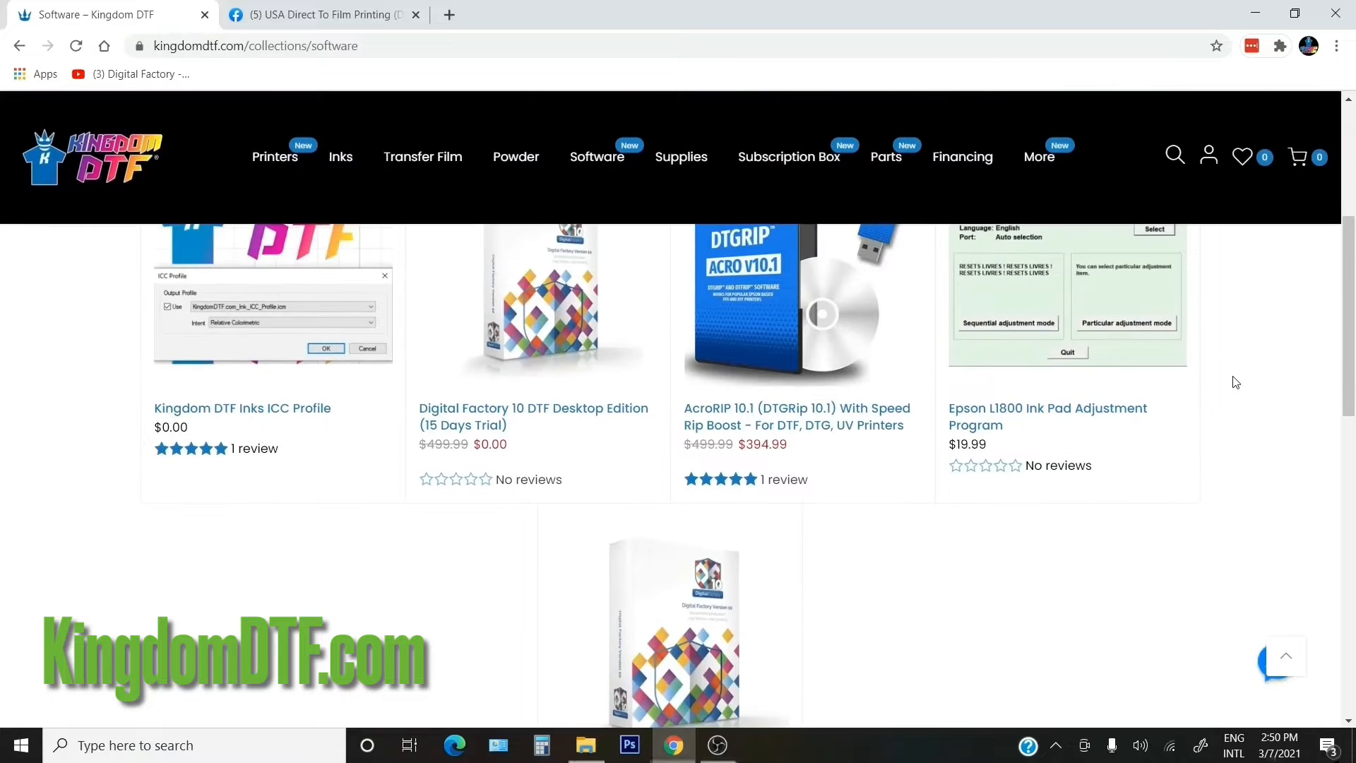
scroll(1235, 382, "down", 2)
scroll(1235, 382, "down", 1)
mouse_move(723, 569)
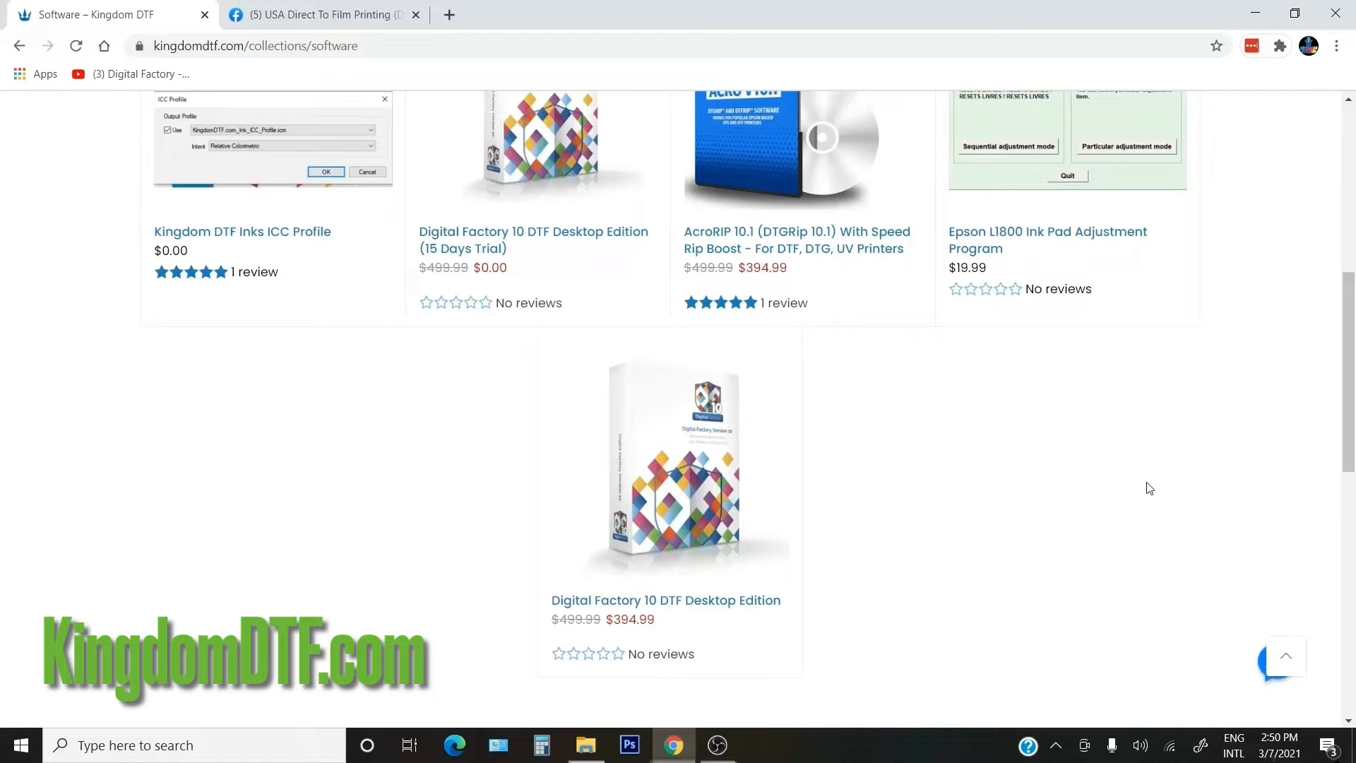
scroll(653, 552, "up", 4)
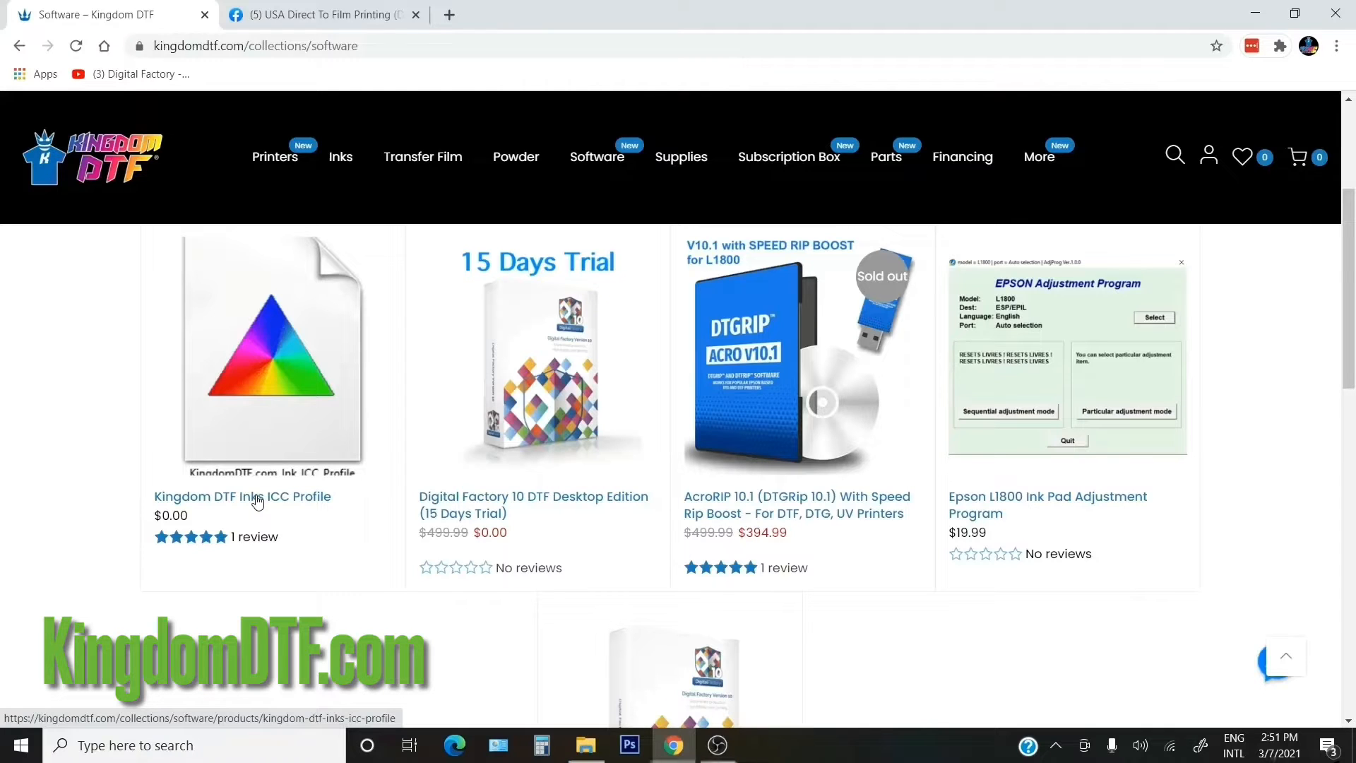
mouse_move(285, 507)
- Review the product page of Digital Factory 10 DTF Desktop Edition (15 Days Trial) and dismiss the product suggestions
left_click(483, 510)
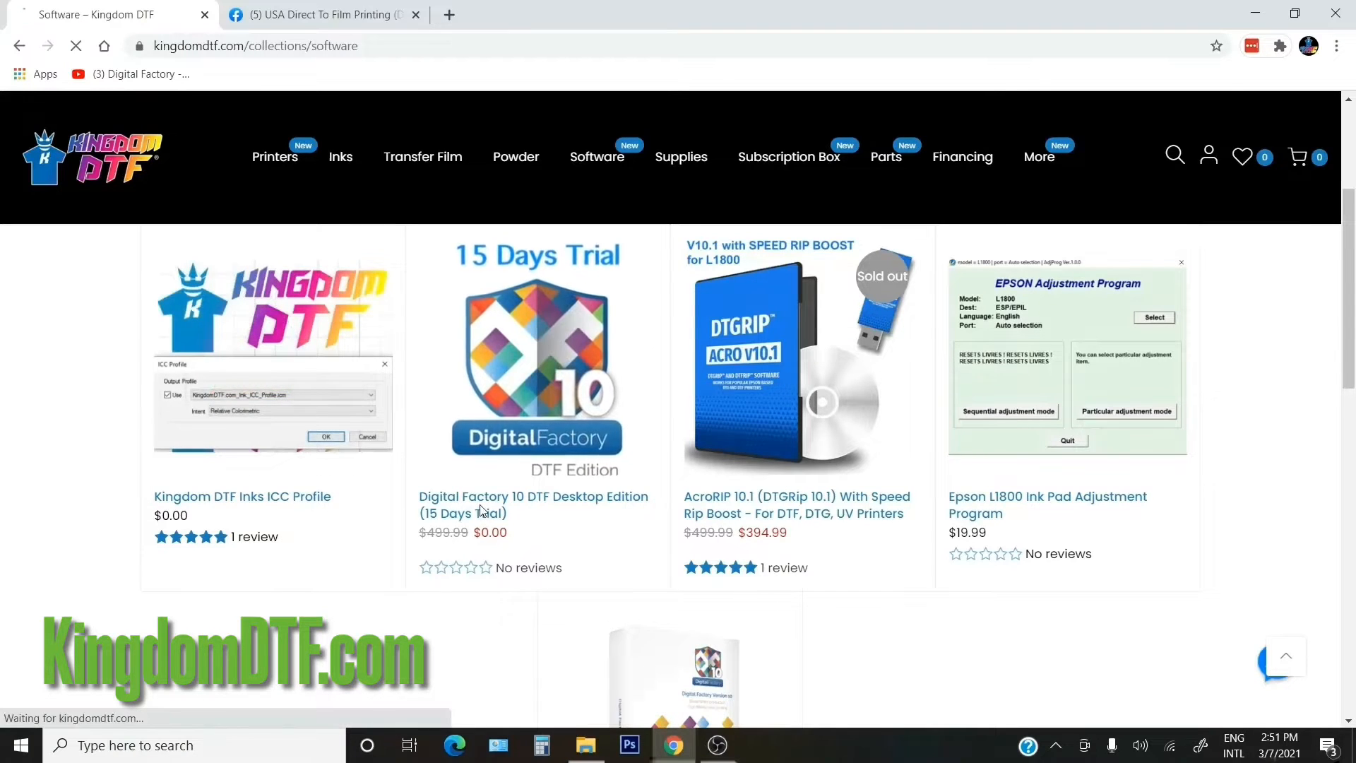
scroll(945, 399, "down", 2)
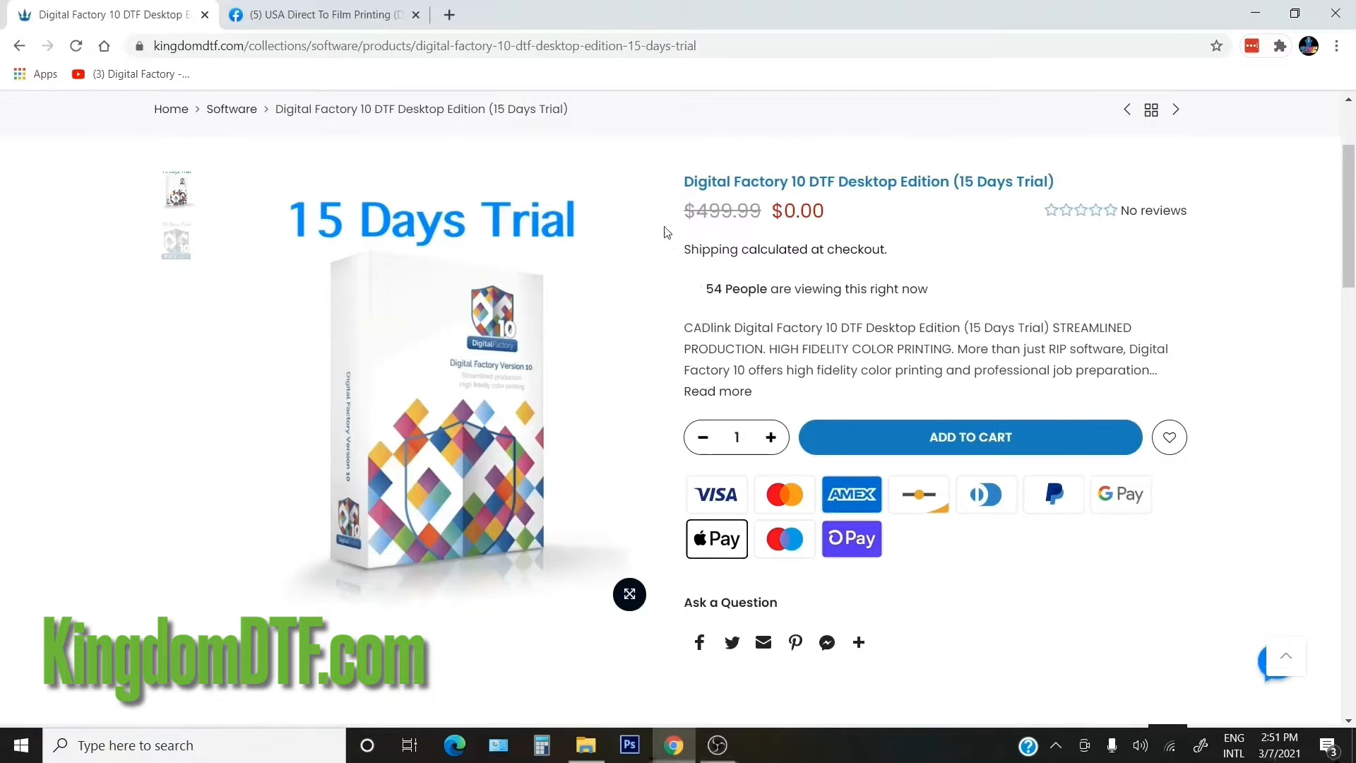
scroll(1255, 373, "up", 2)
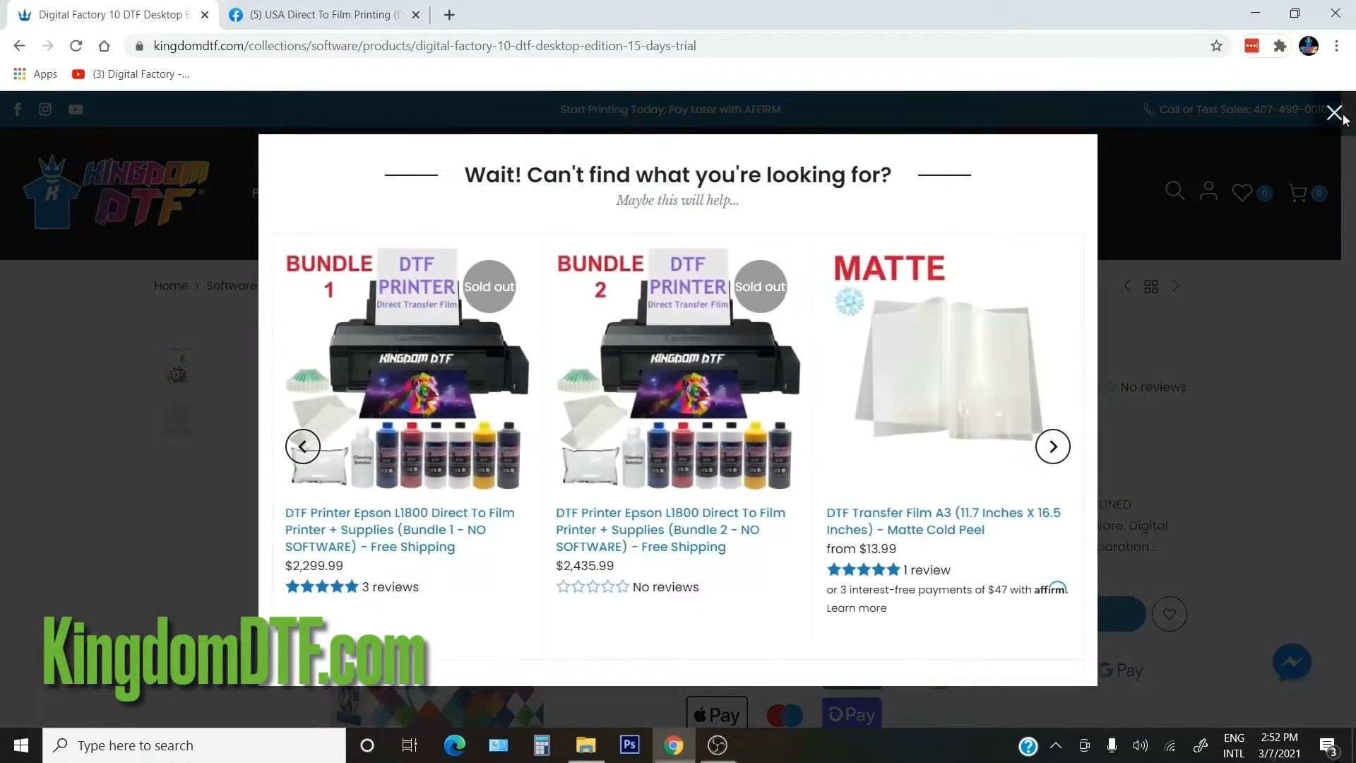
left_click(1338, 114)
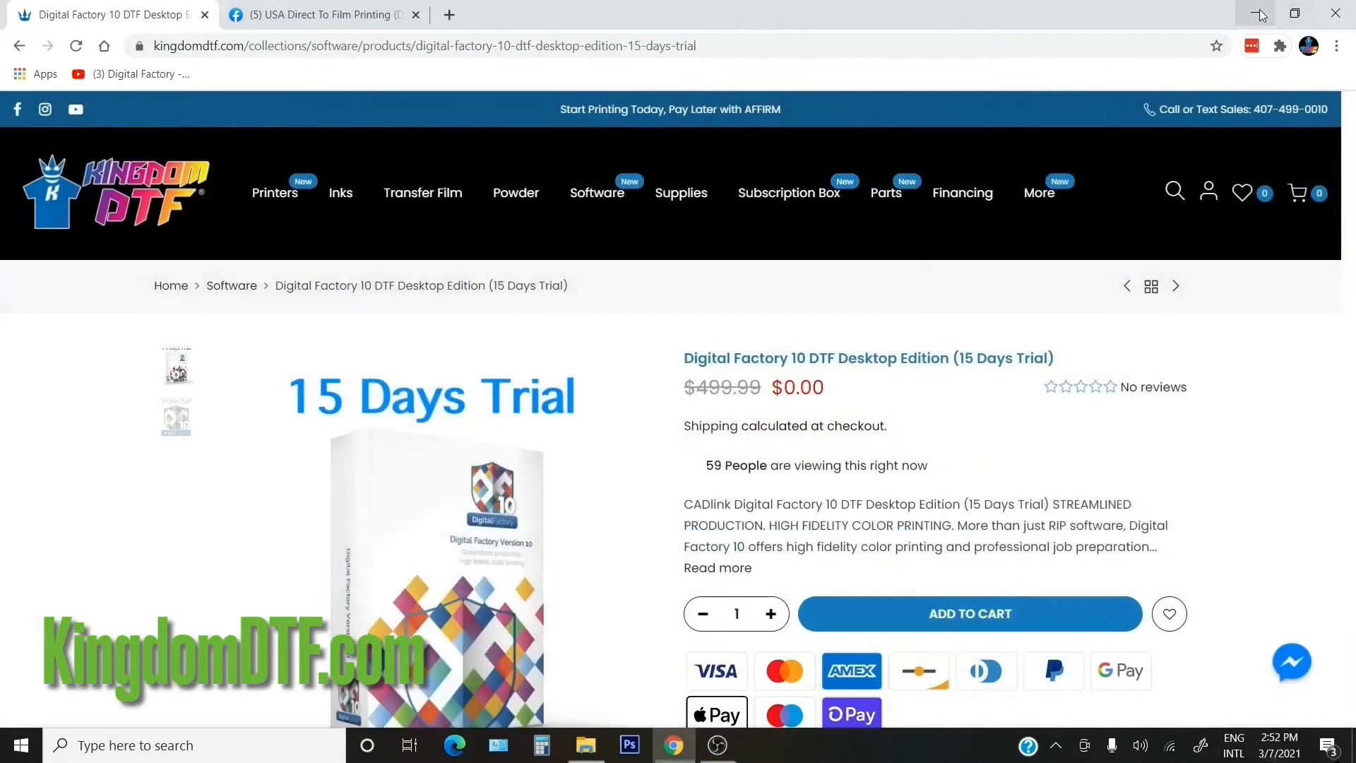
- Run the setup application from the Digital Factory 10 Trial folder on the desktop, with English as the installation language
left_click(1260, 14)
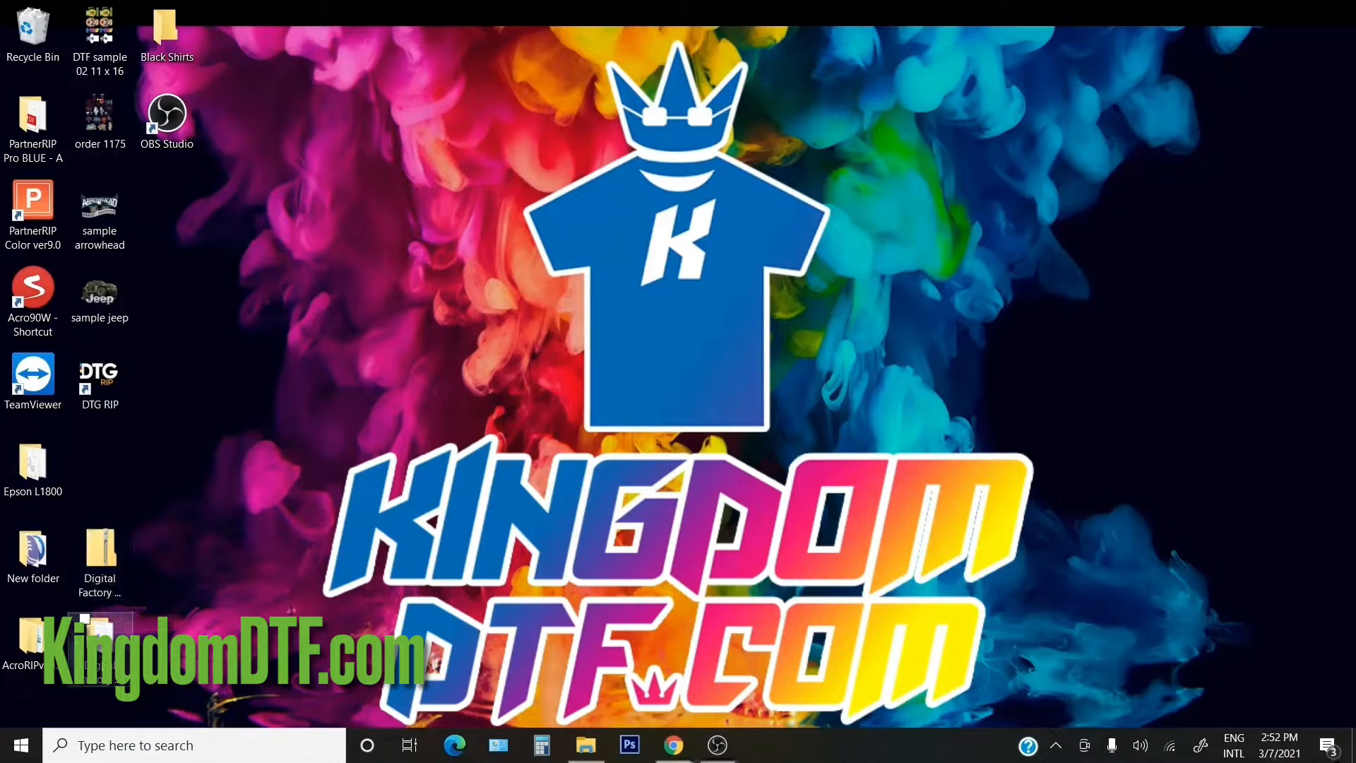
double_click(100, 639)
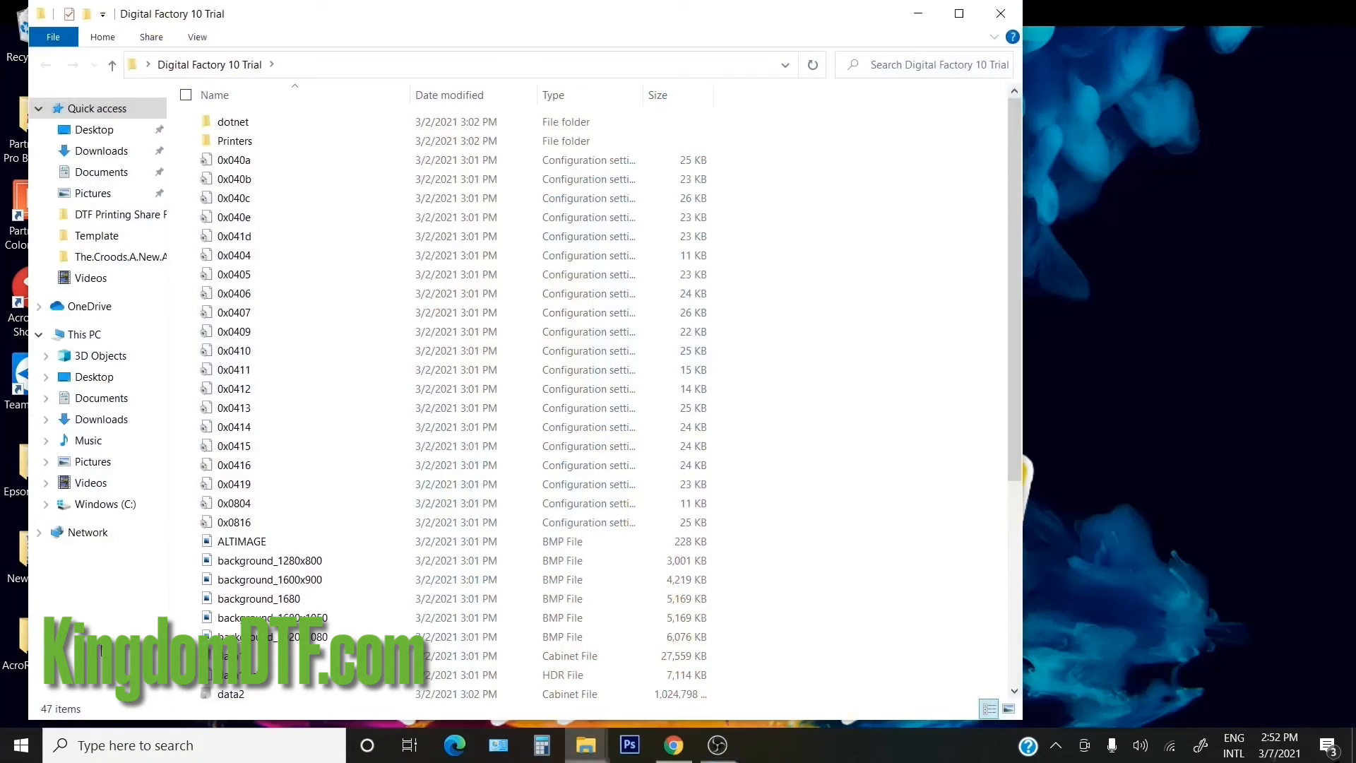
scroll(399, 332, "down", 5)
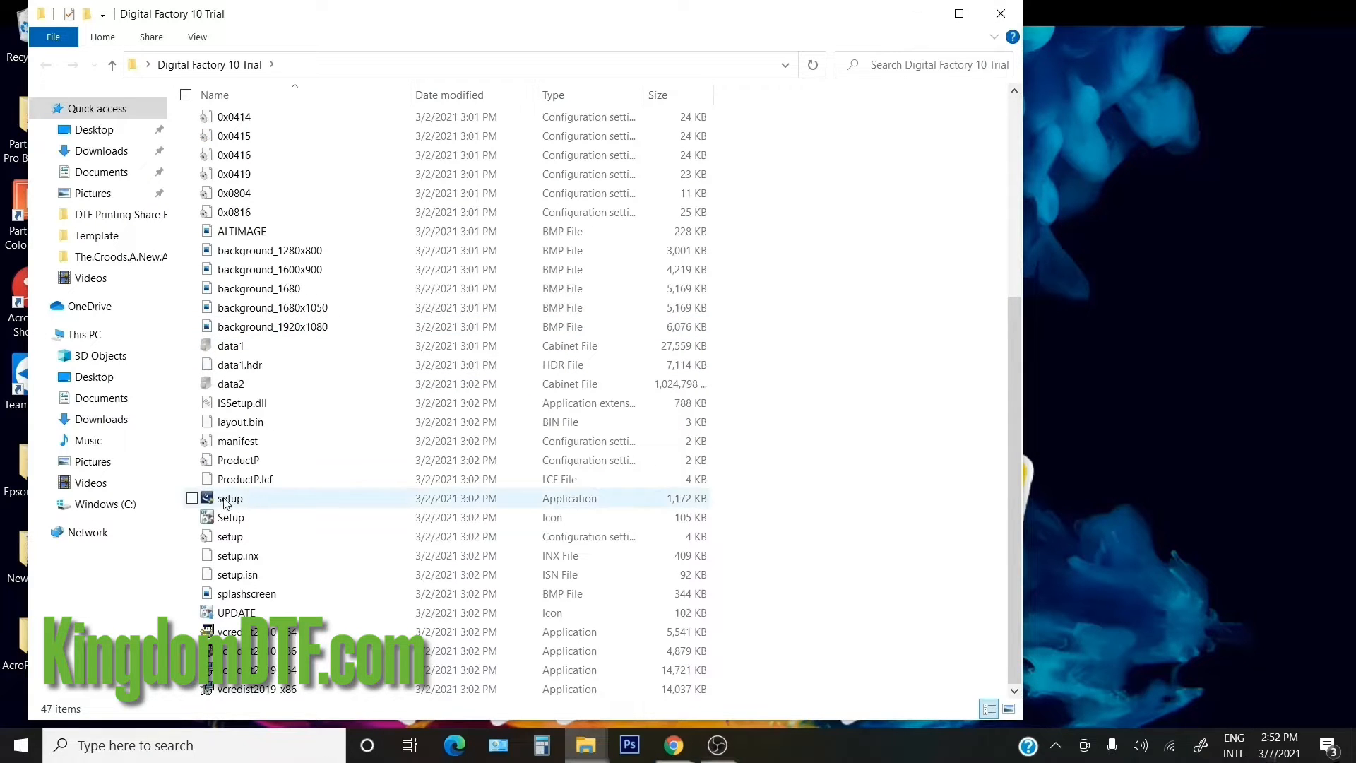
left_click(236, 499)
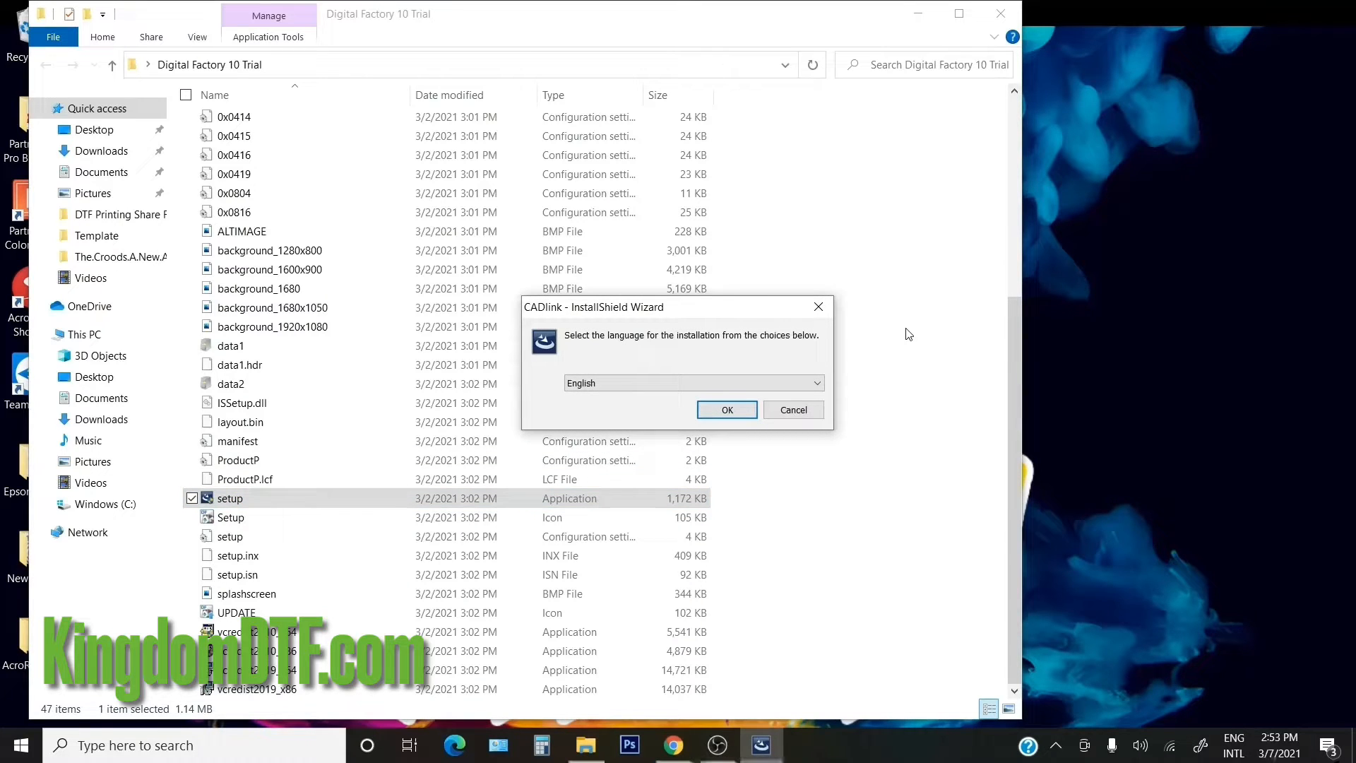
left_click(729, 411)
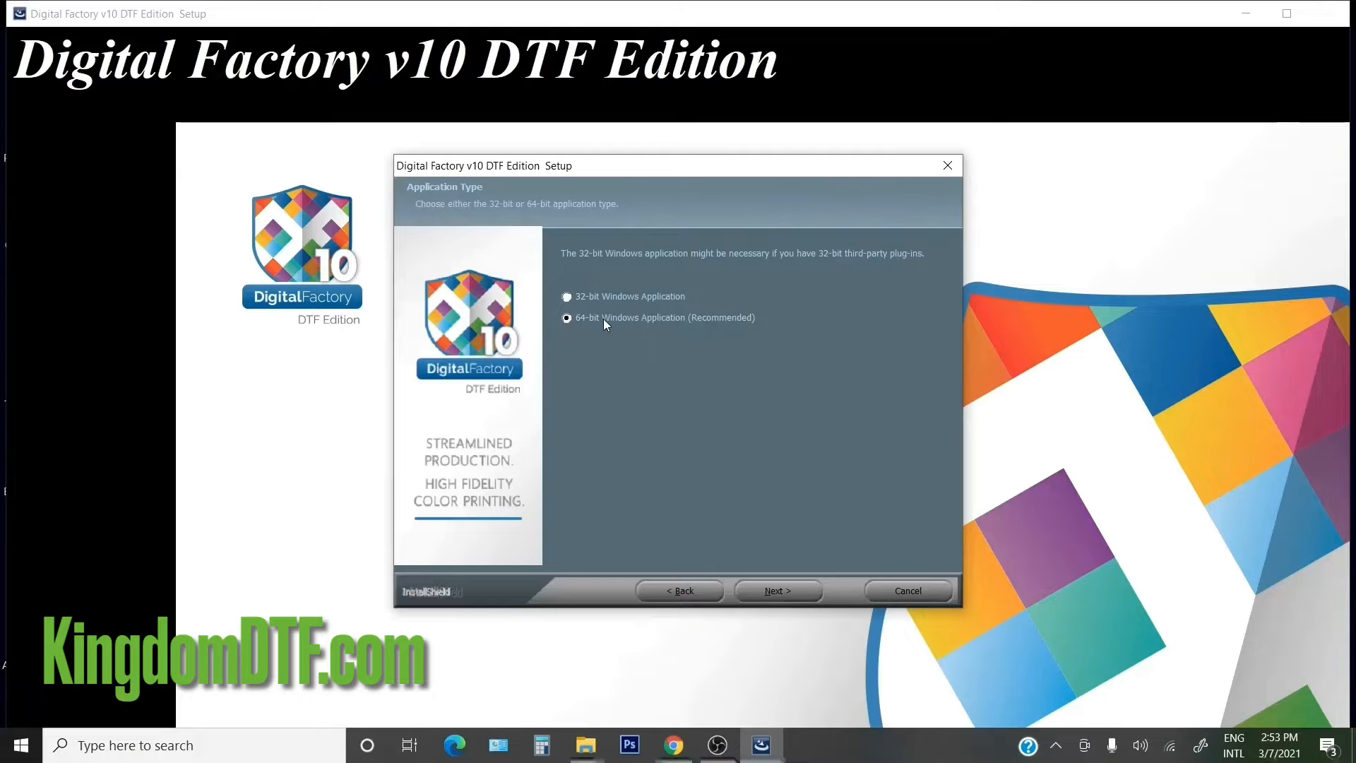
- Choose the 64-bit Windows application type and accept the terms of the license agreement
left_click(776, 590)
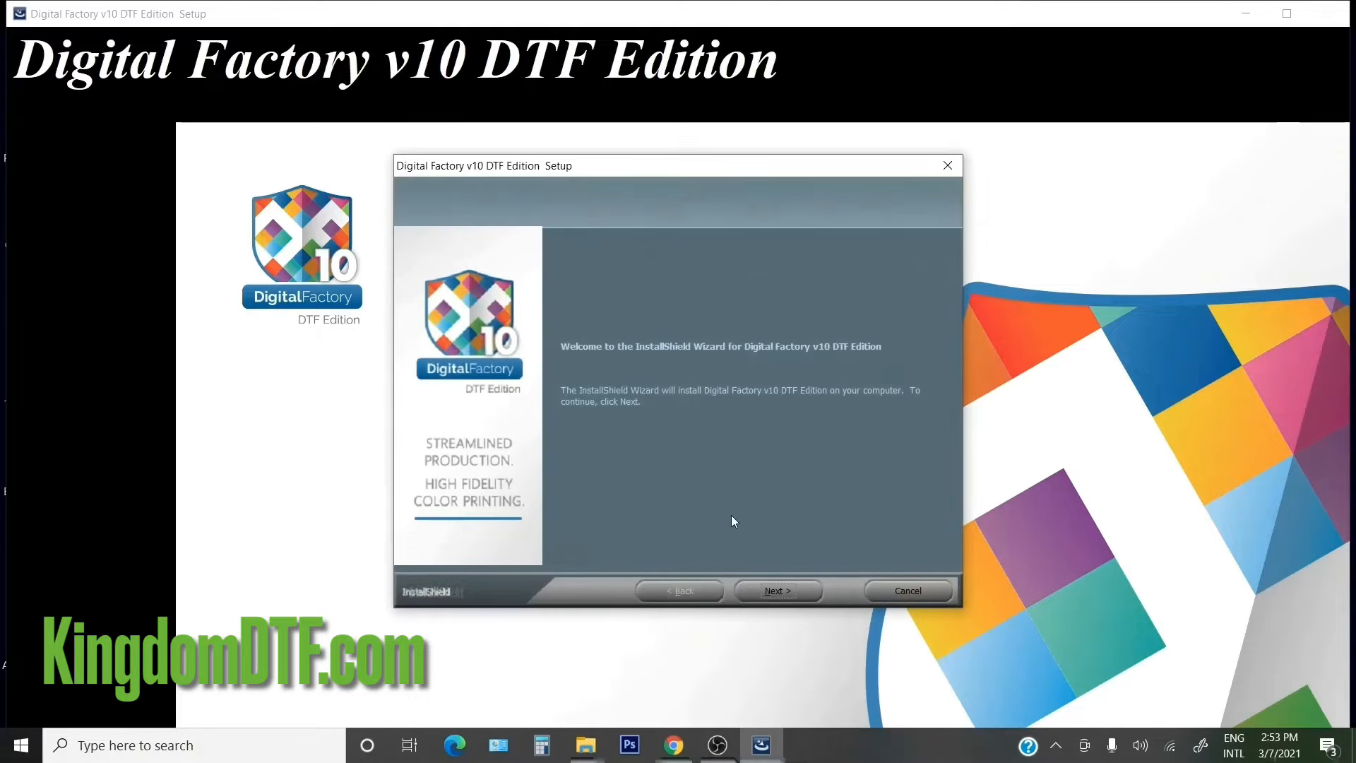
left_click(777, 596)
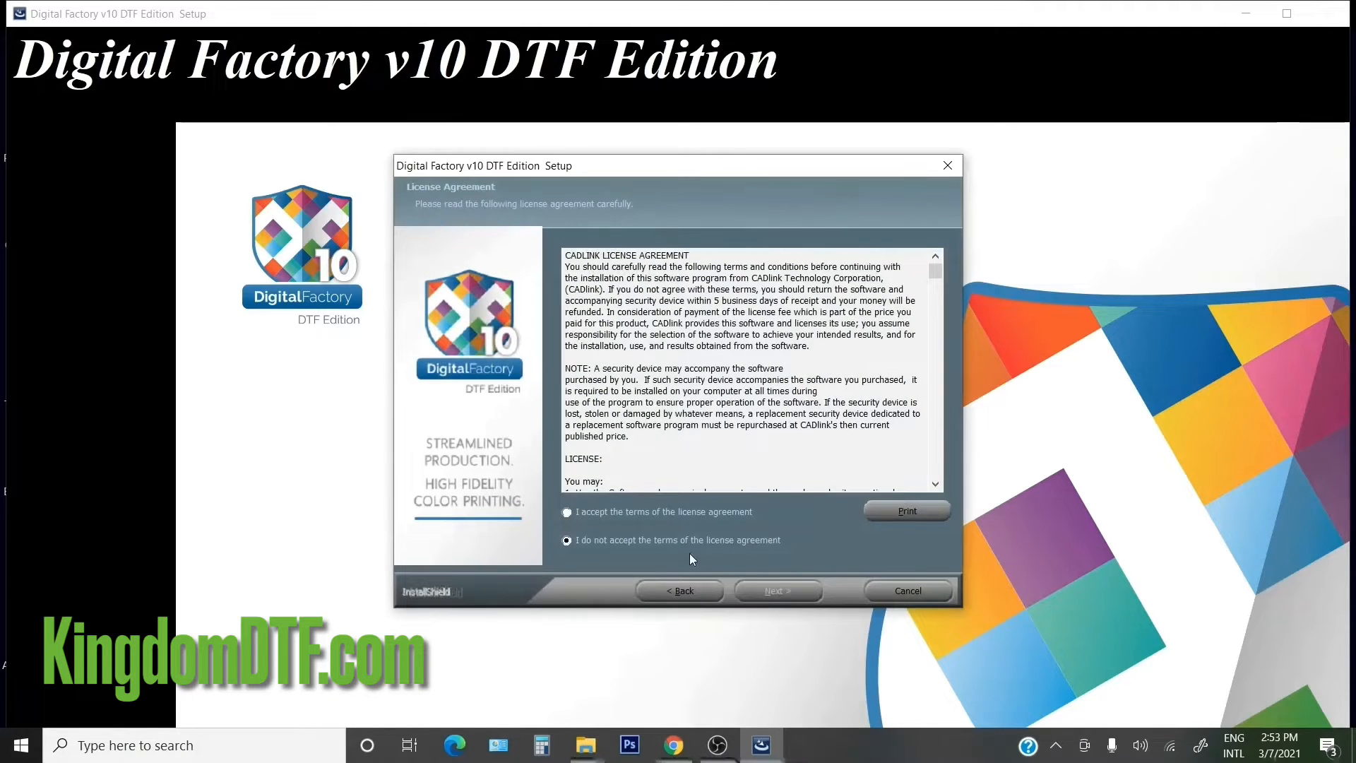
left_click(582, 514)
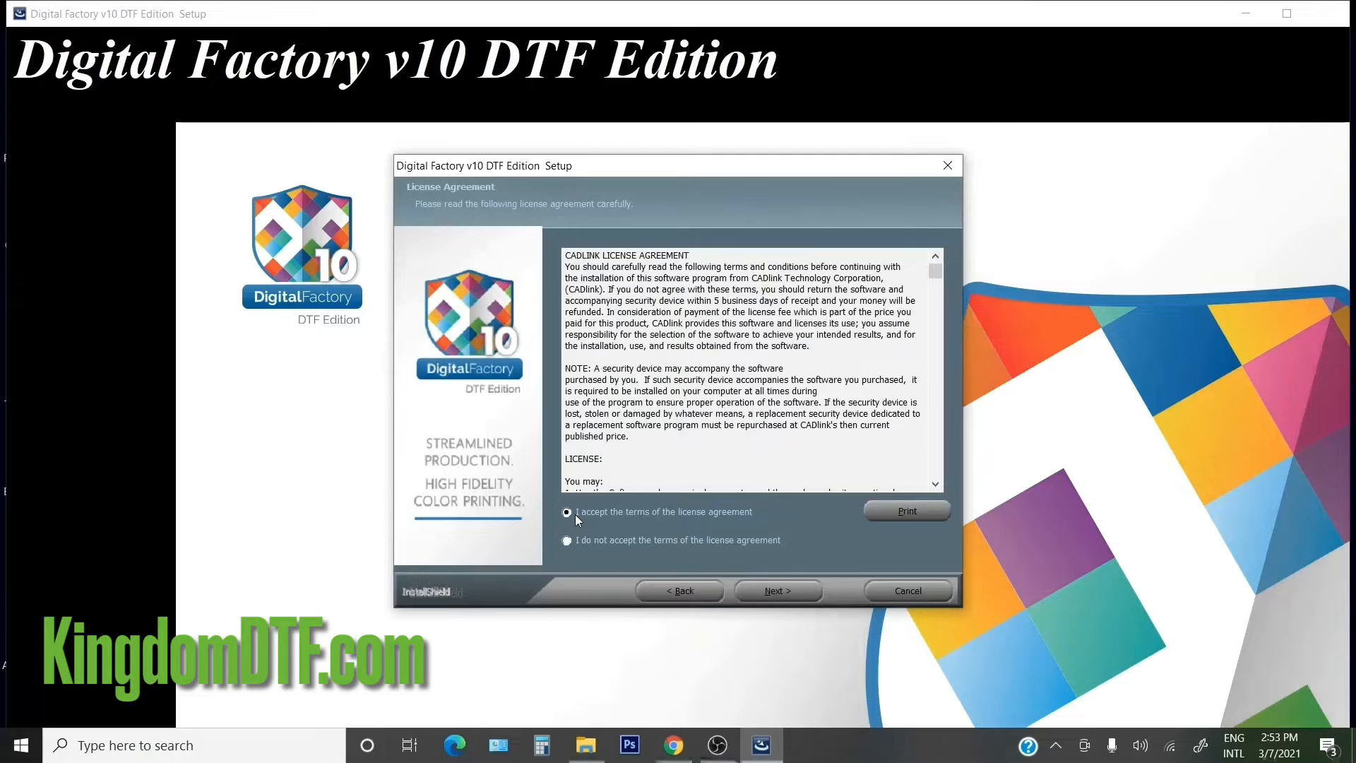
left_click(775, 592)
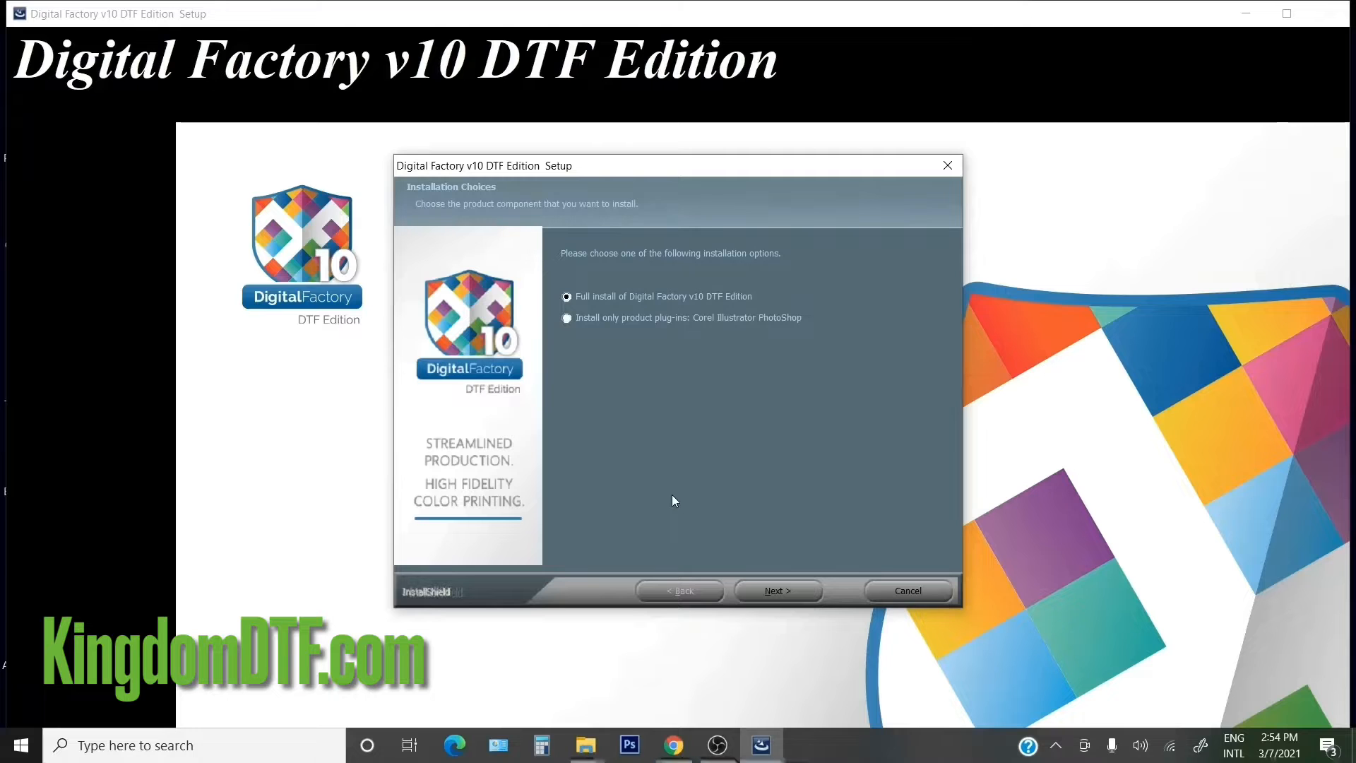
- Perform the full install of Digital Factory v10 DTF Edition into C:\Digital Factory v10 DTF Edition and exit the wizard
left_click(777, 592)
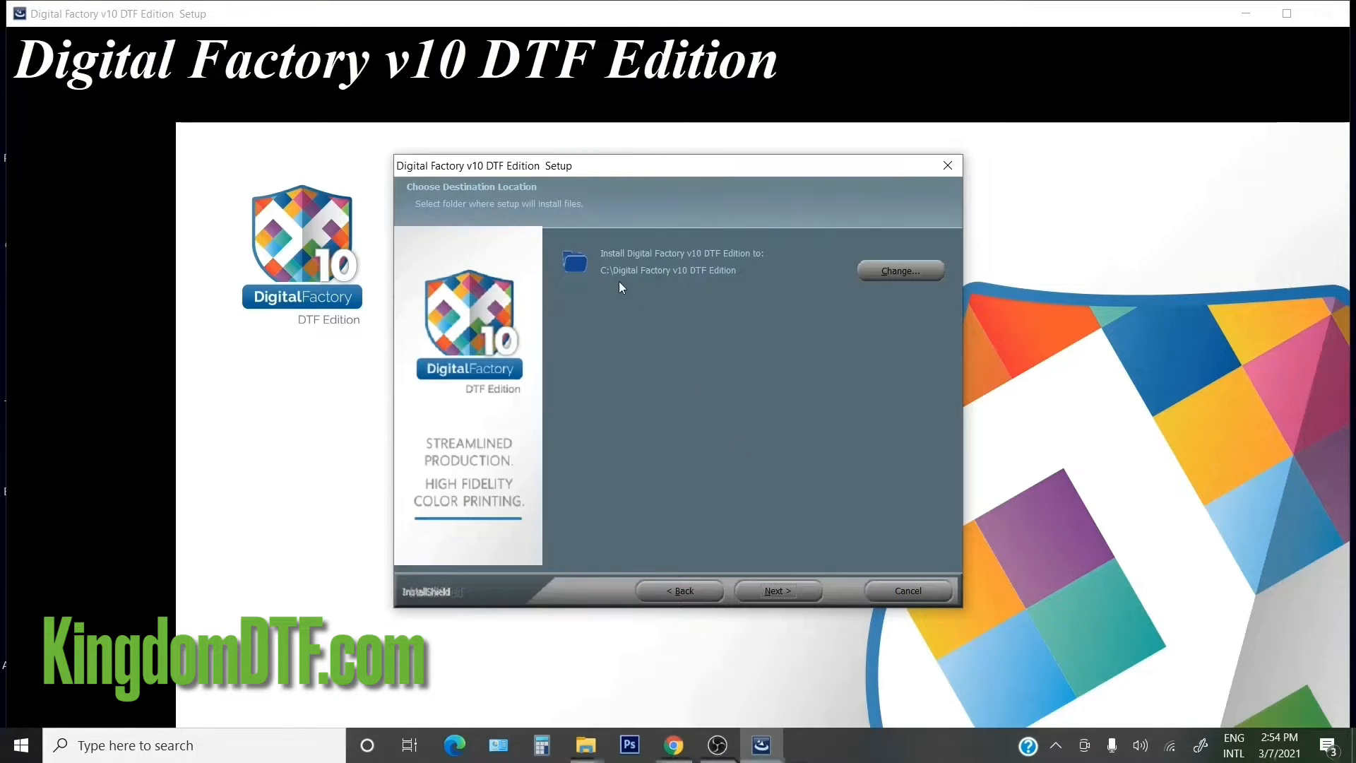
left_click(792, 592)
left_click(805, 592)
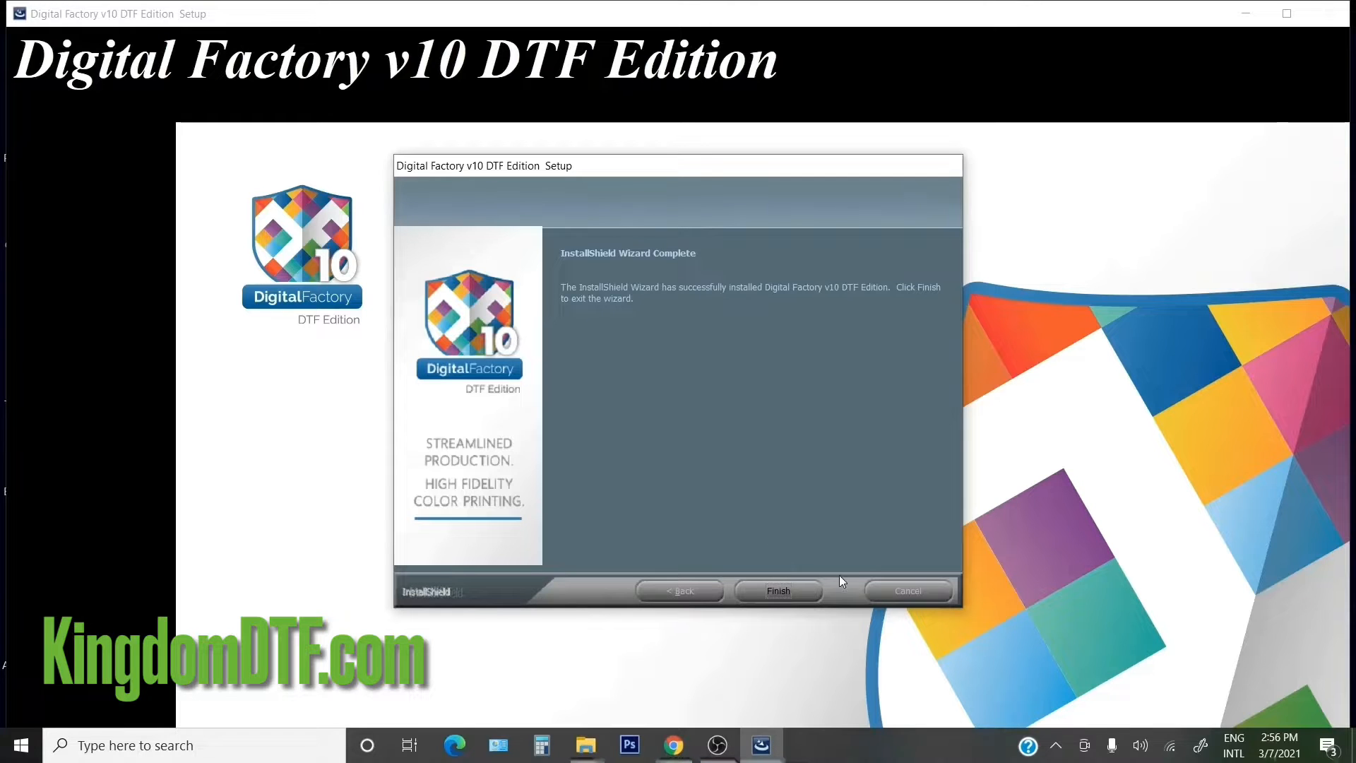
left_click(768, 595)
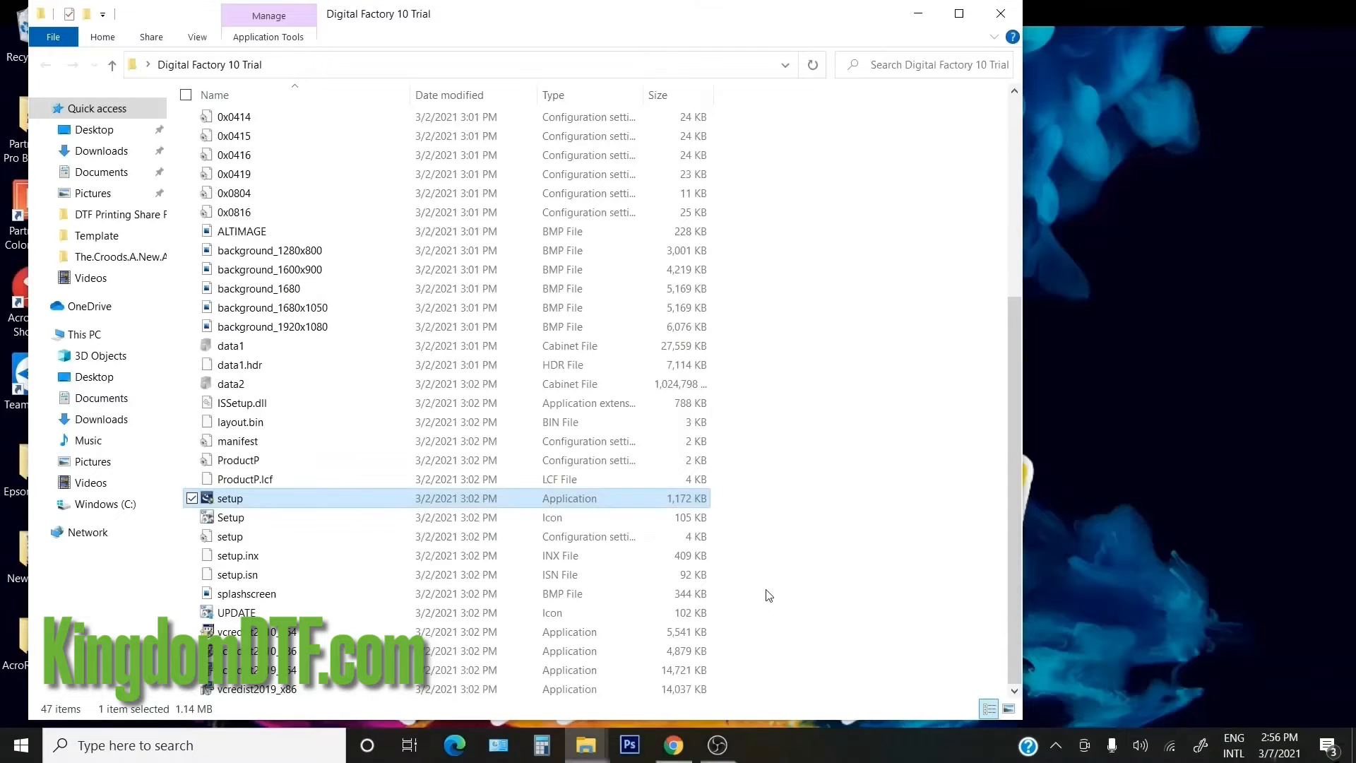
- Move the folder window off the desktop shortcuts and pin Digital Factory v10 DTF Edition to Start
left_click_drag(805, 20, 1085, 25)
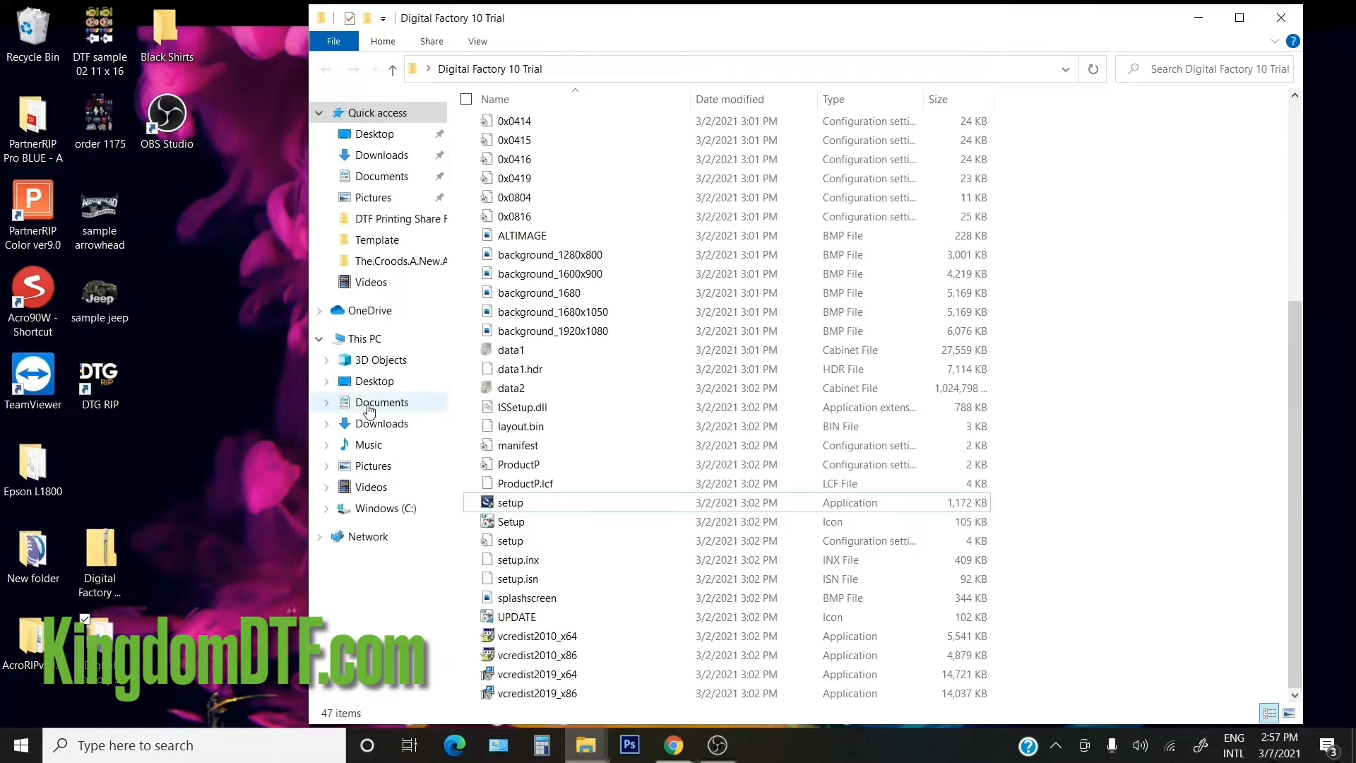
left_click(20, 746)
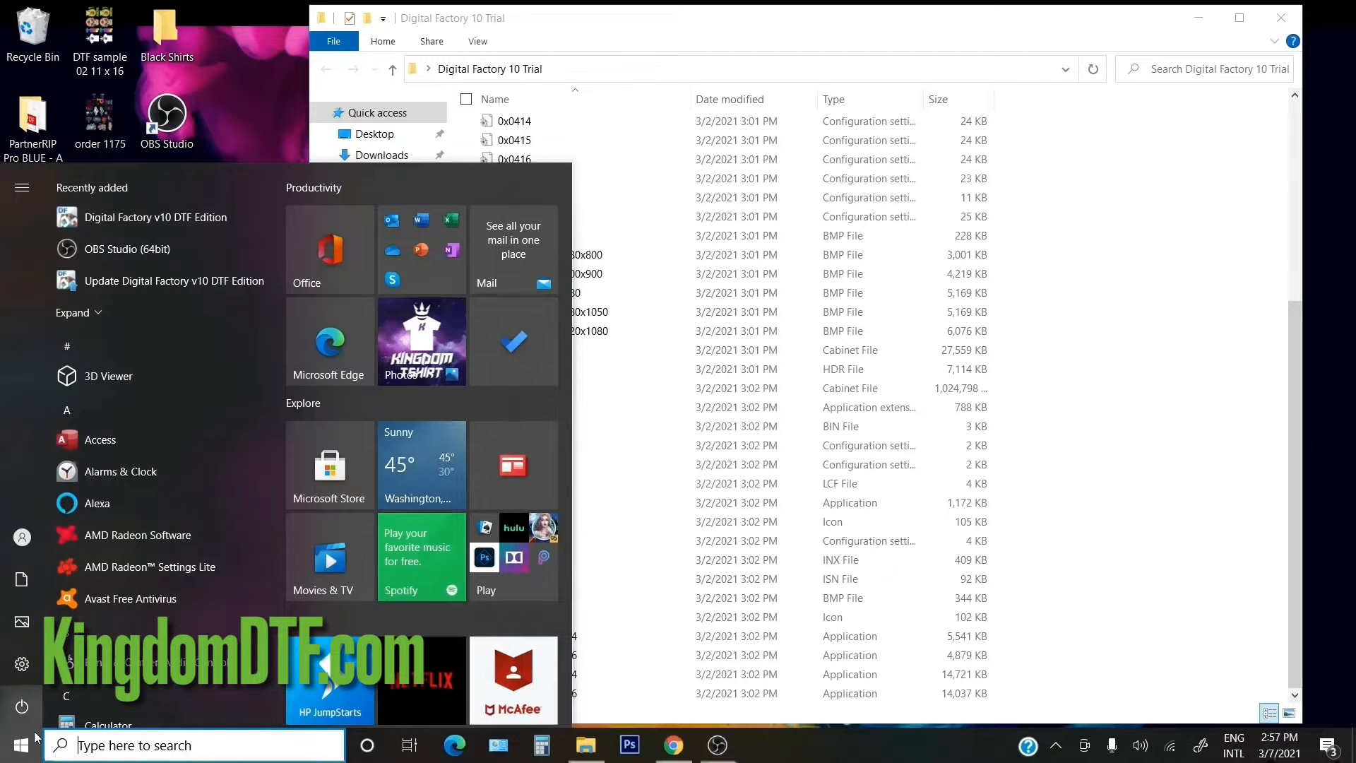
right_click(92, 217)
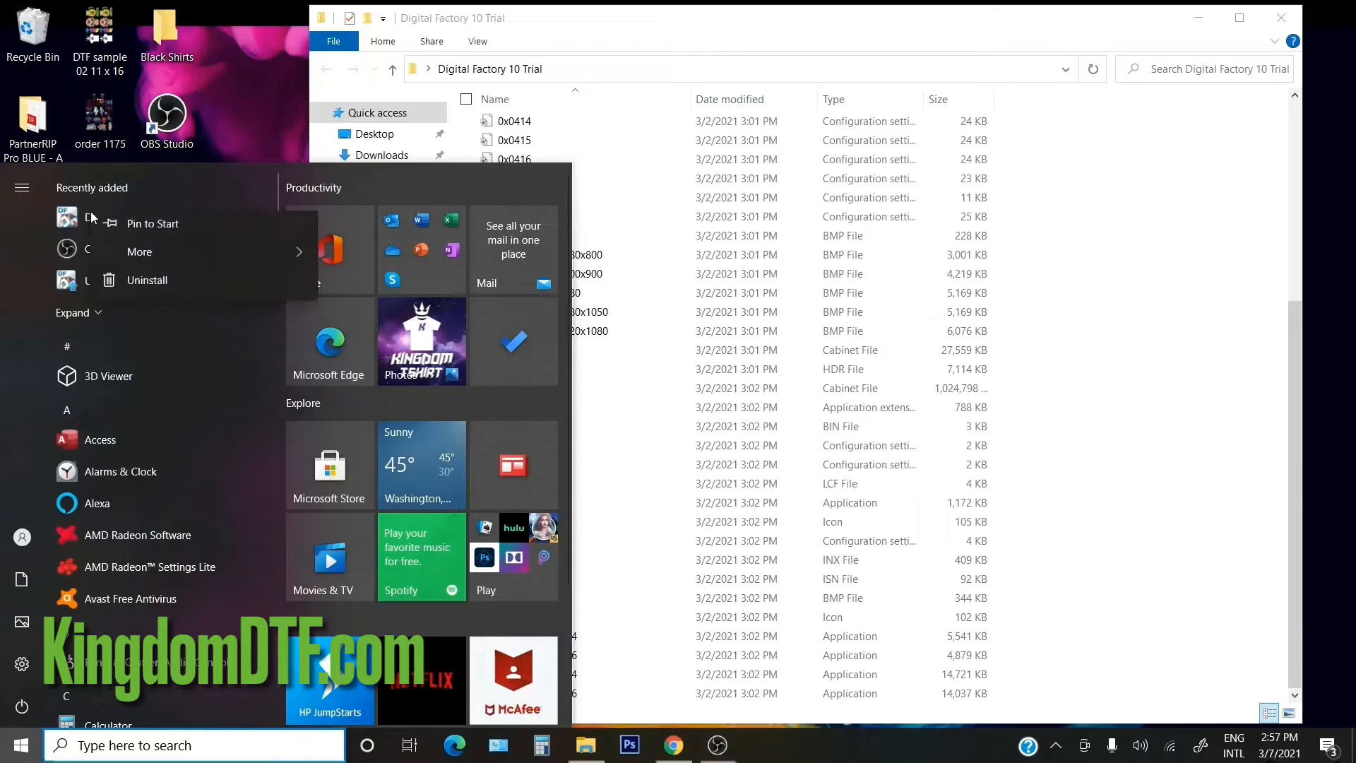
left_click(160, 231)
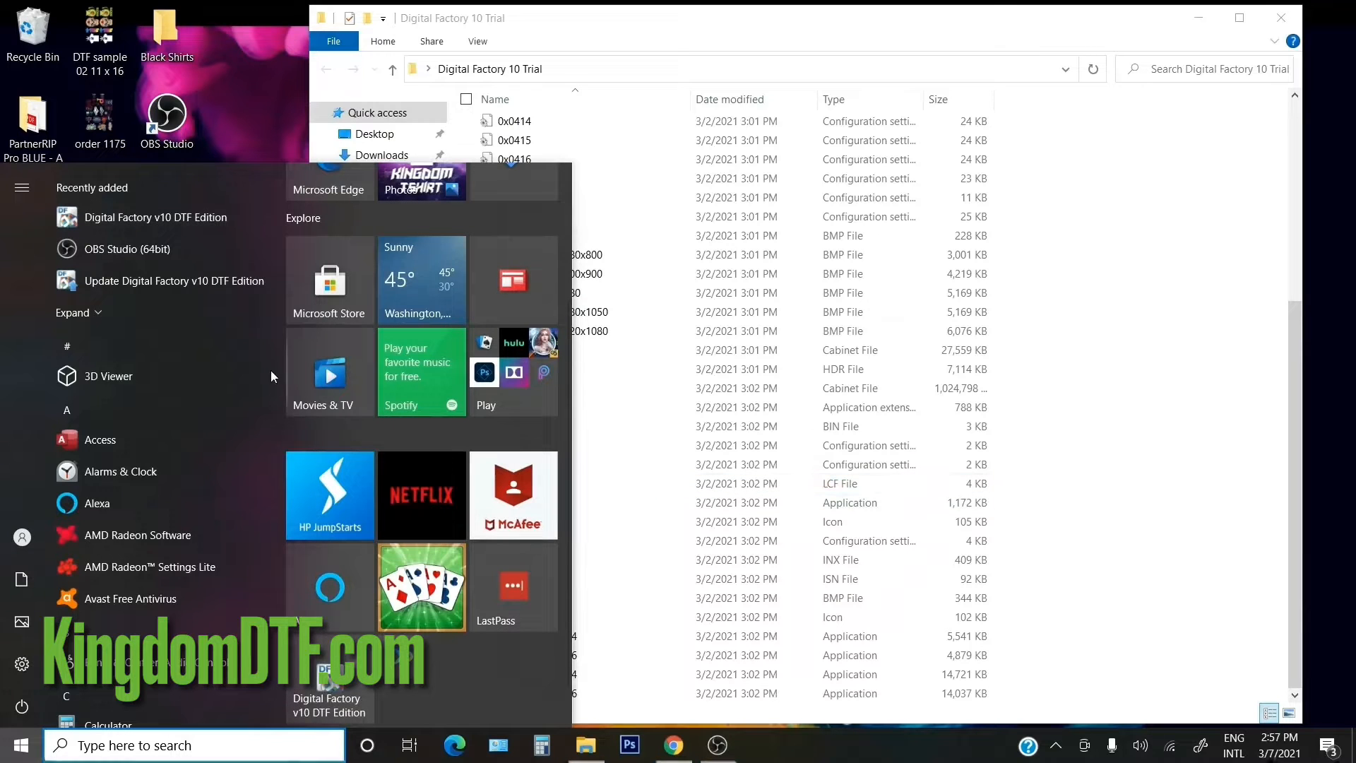
- Place a Digital Factory v10 DTF Edition shortcut on the desktop and close the installer folder
right_click(124, 220)
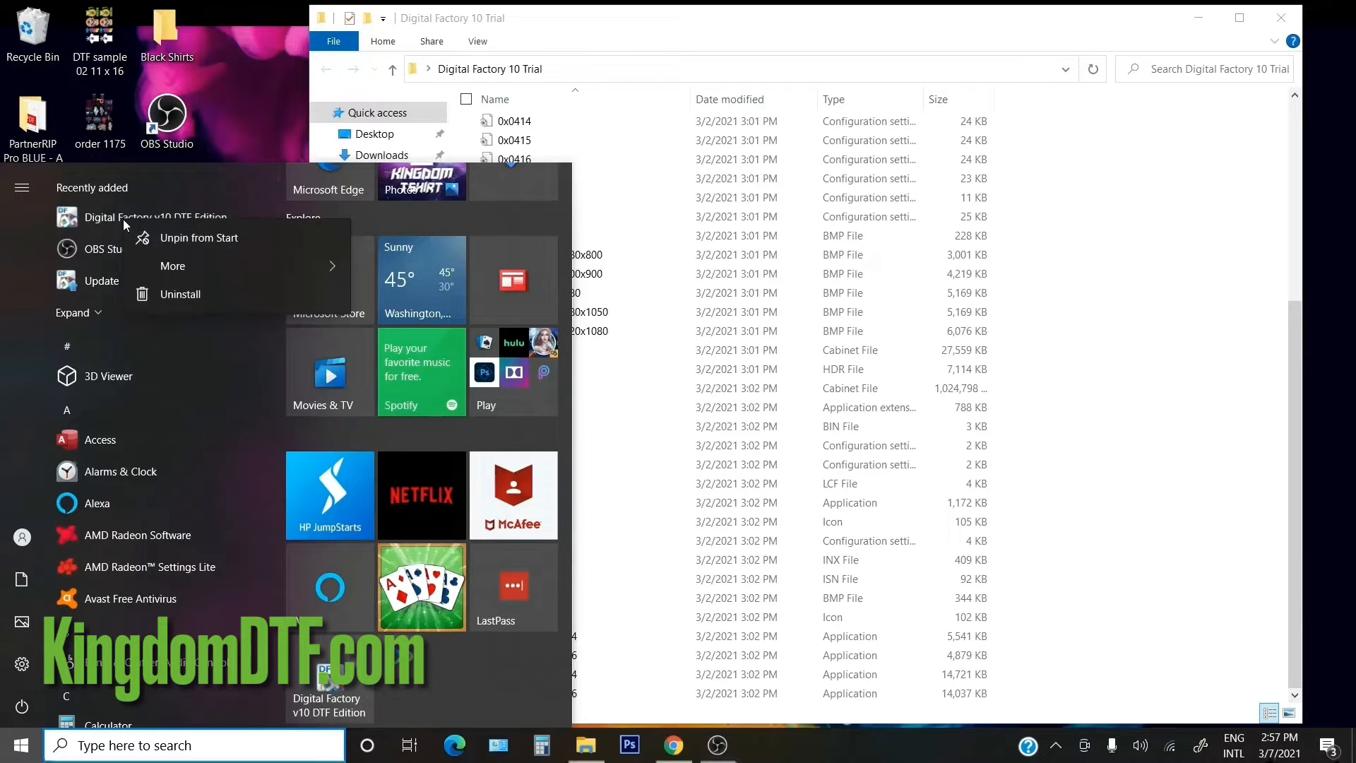
left_click(327, 668)
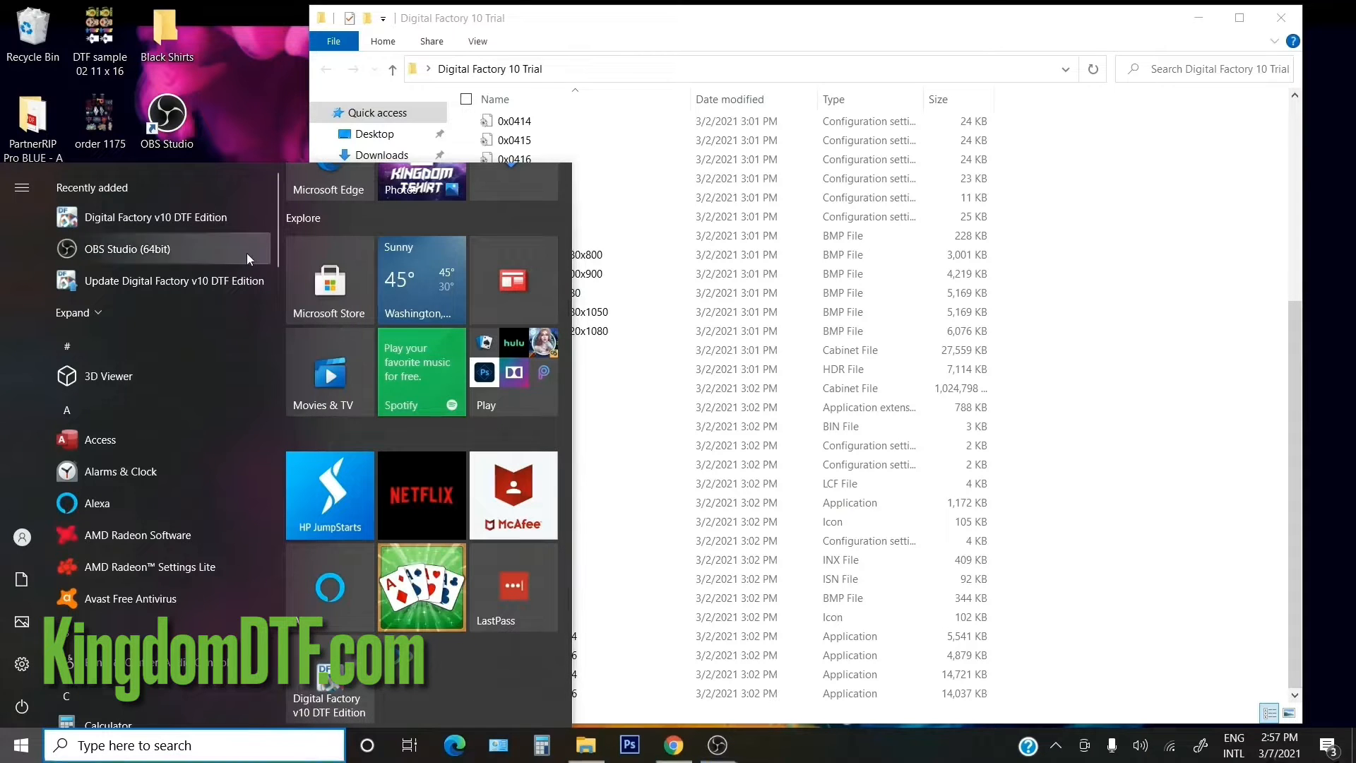
left_click_drag(205, 219, 254, 202)
left_click(255, 204)
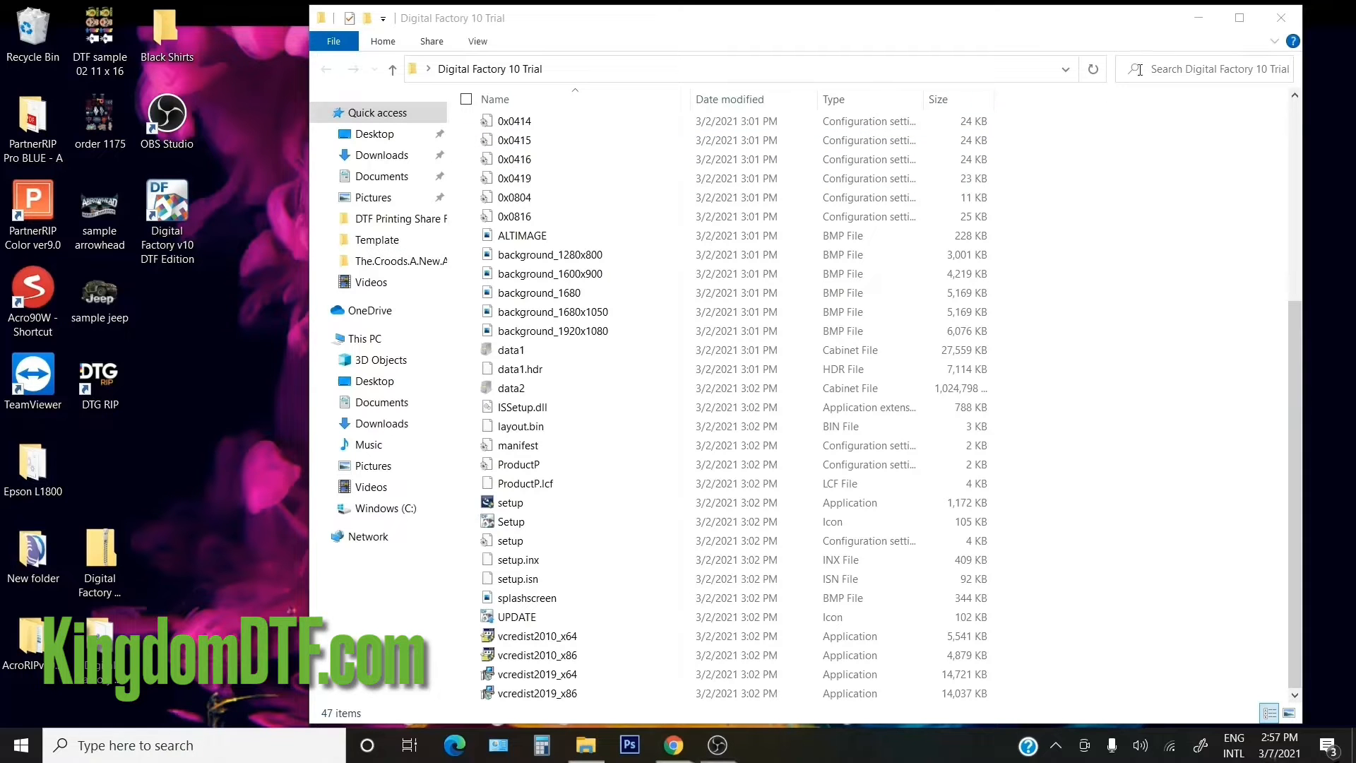
left_click(1281, 18)
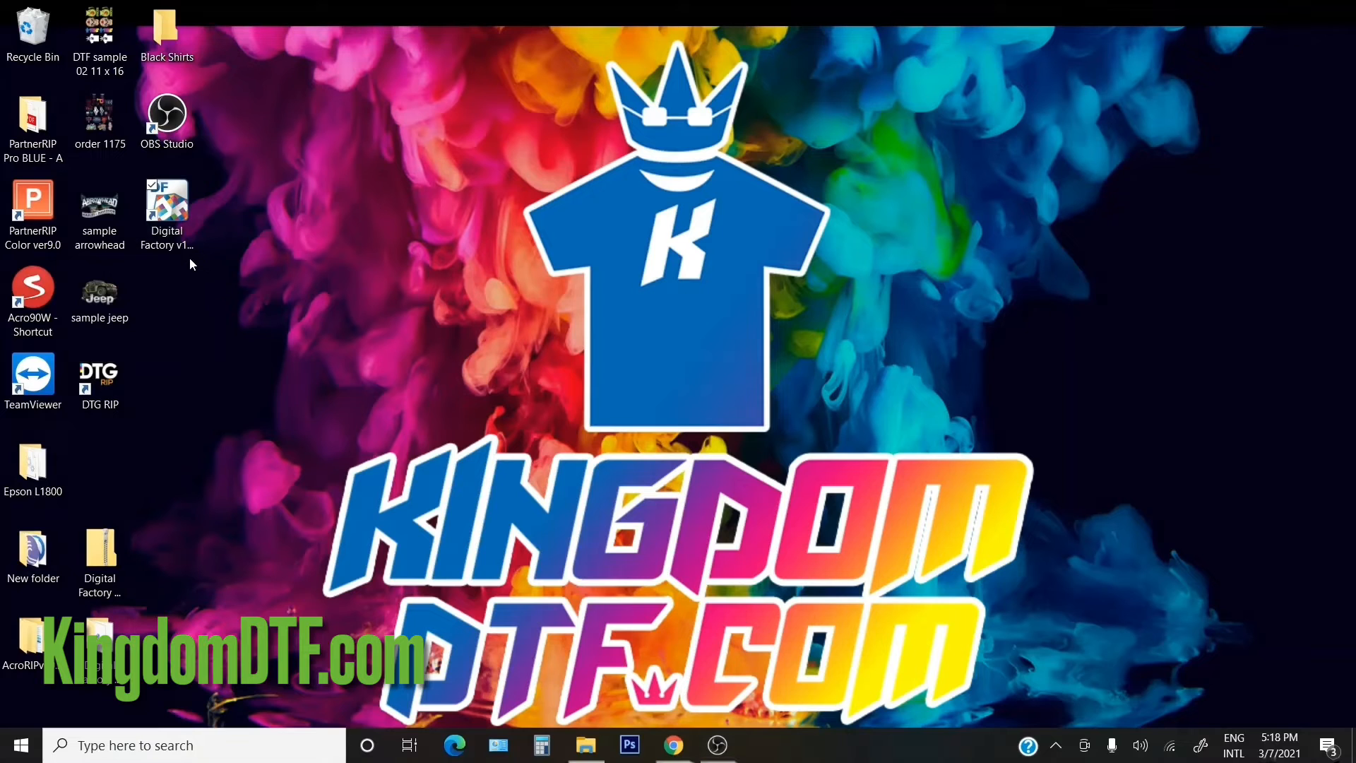
- Launch Digital Factory v10 DTF Edition as administrator and advance the Create Queue Wizard to the printer defaults
right_click(177, 236)
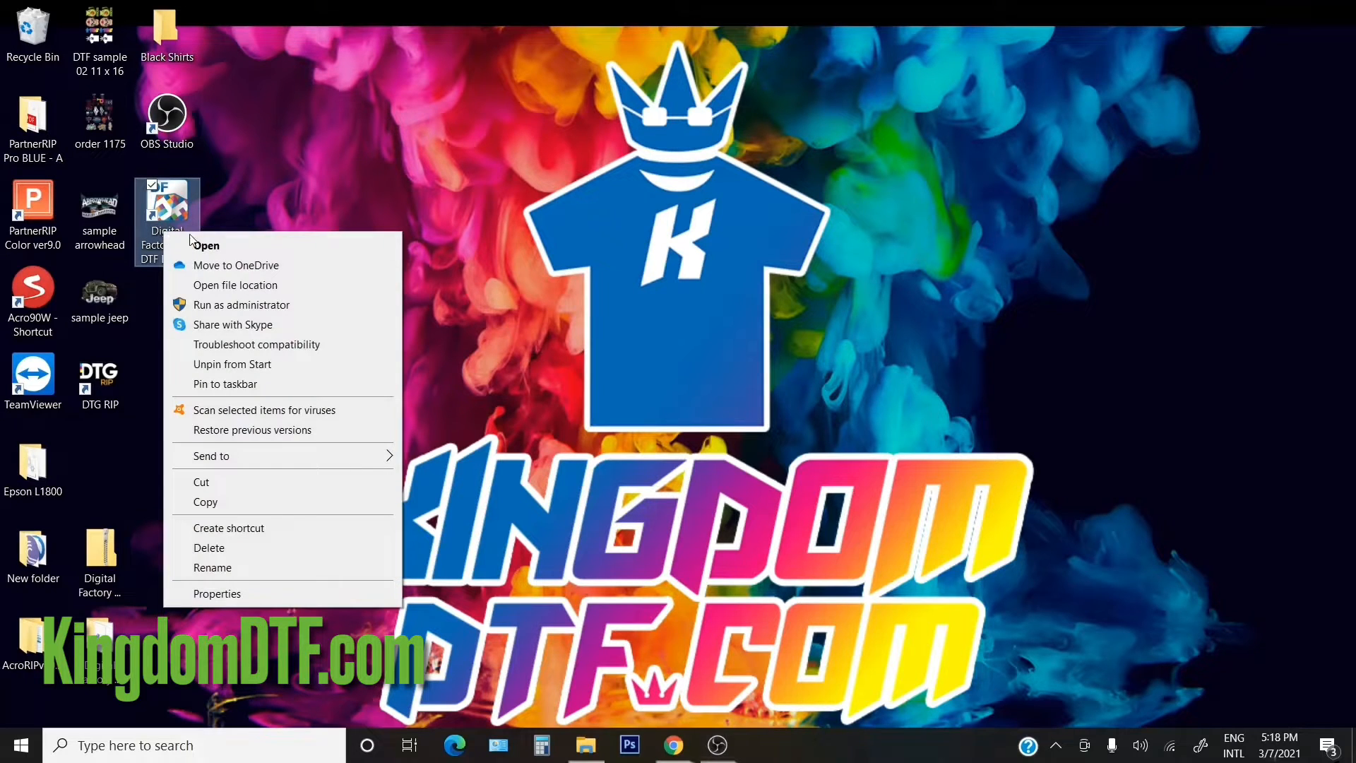
left_click(218, 308)
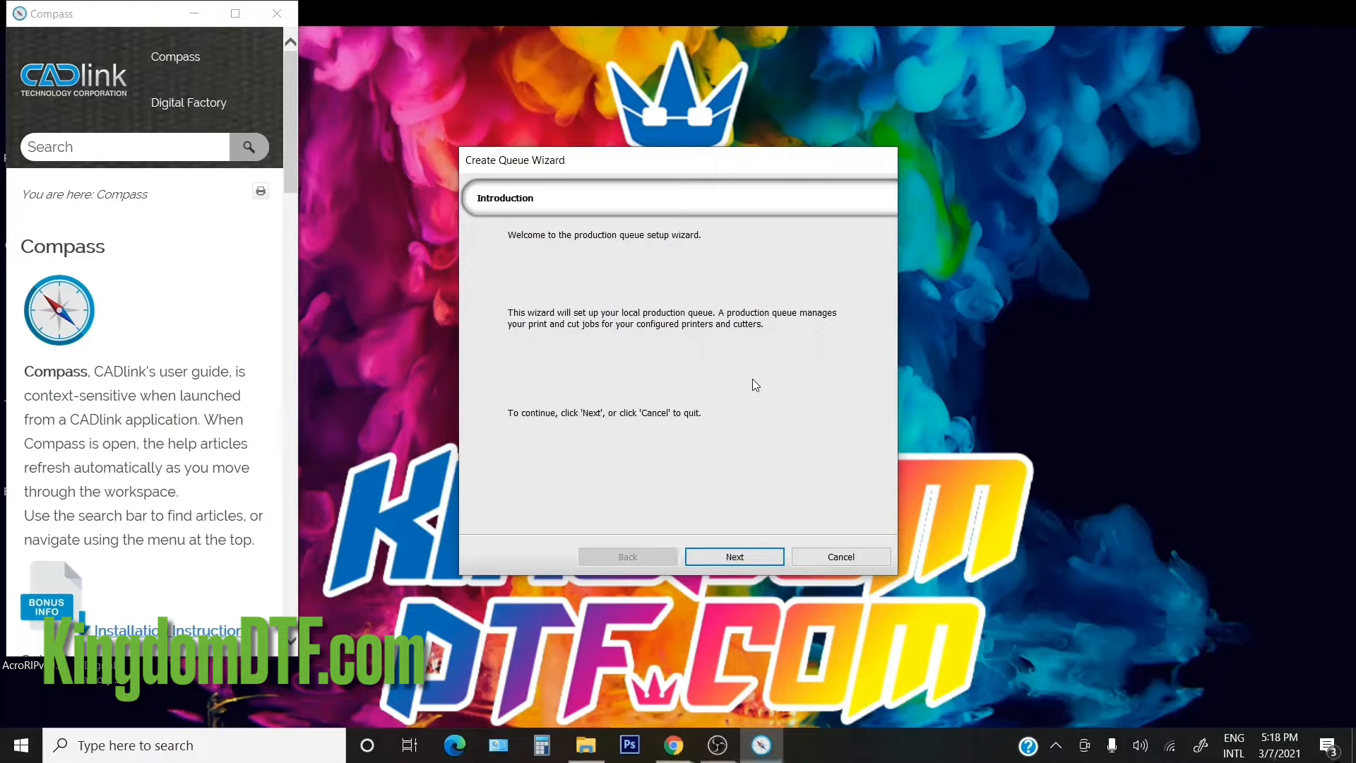
left_click(720, 558)
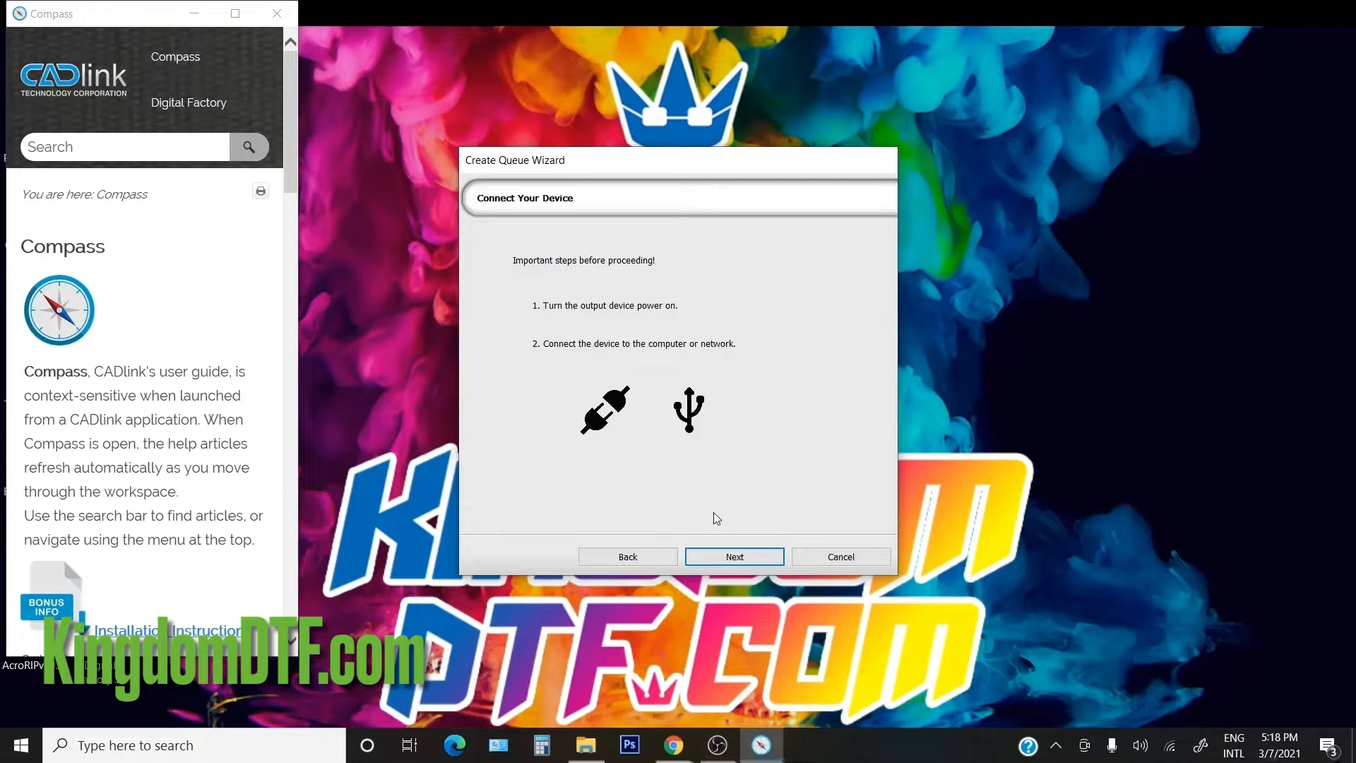
left_click(724, 558)
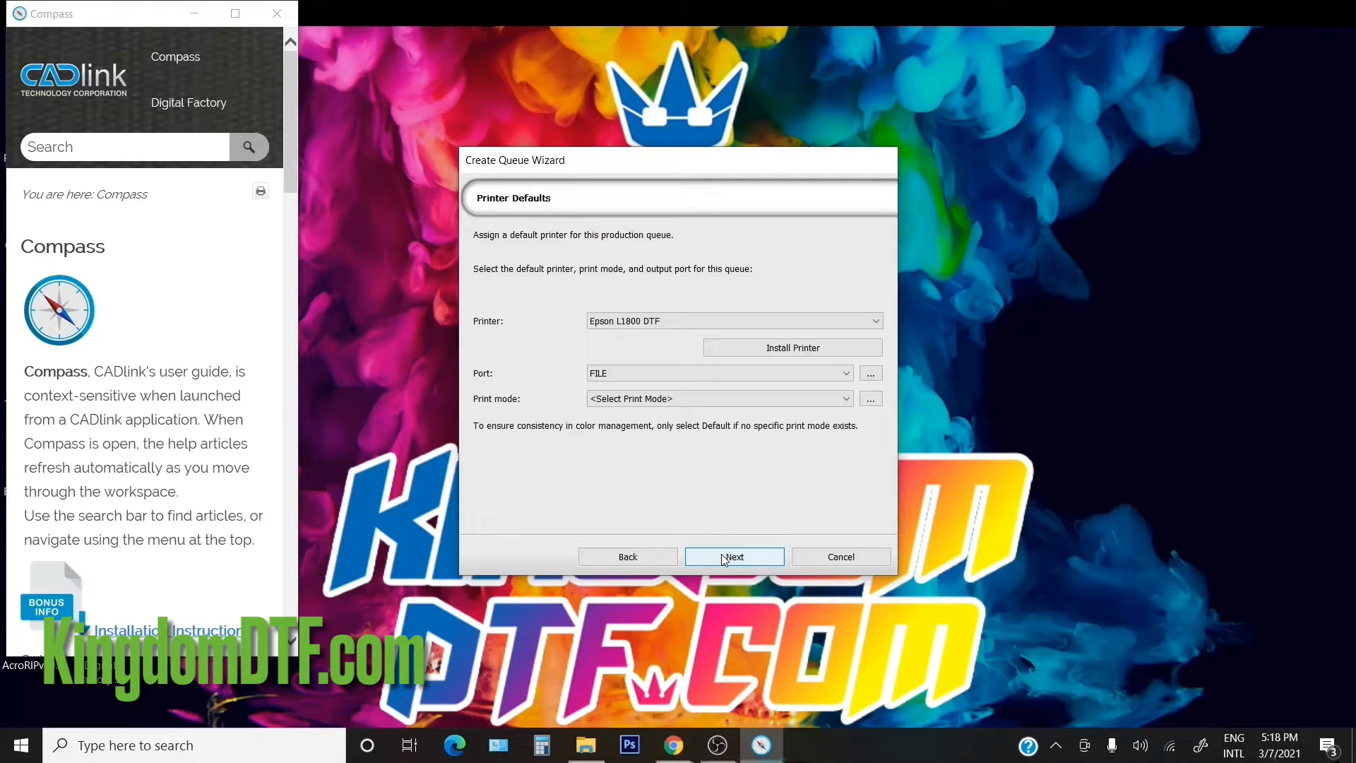
- Keep Epson L1800 DTF as the default printer and review the list of additional installable printers without adding any
left_click(674, 322)
left_click(673, 332)
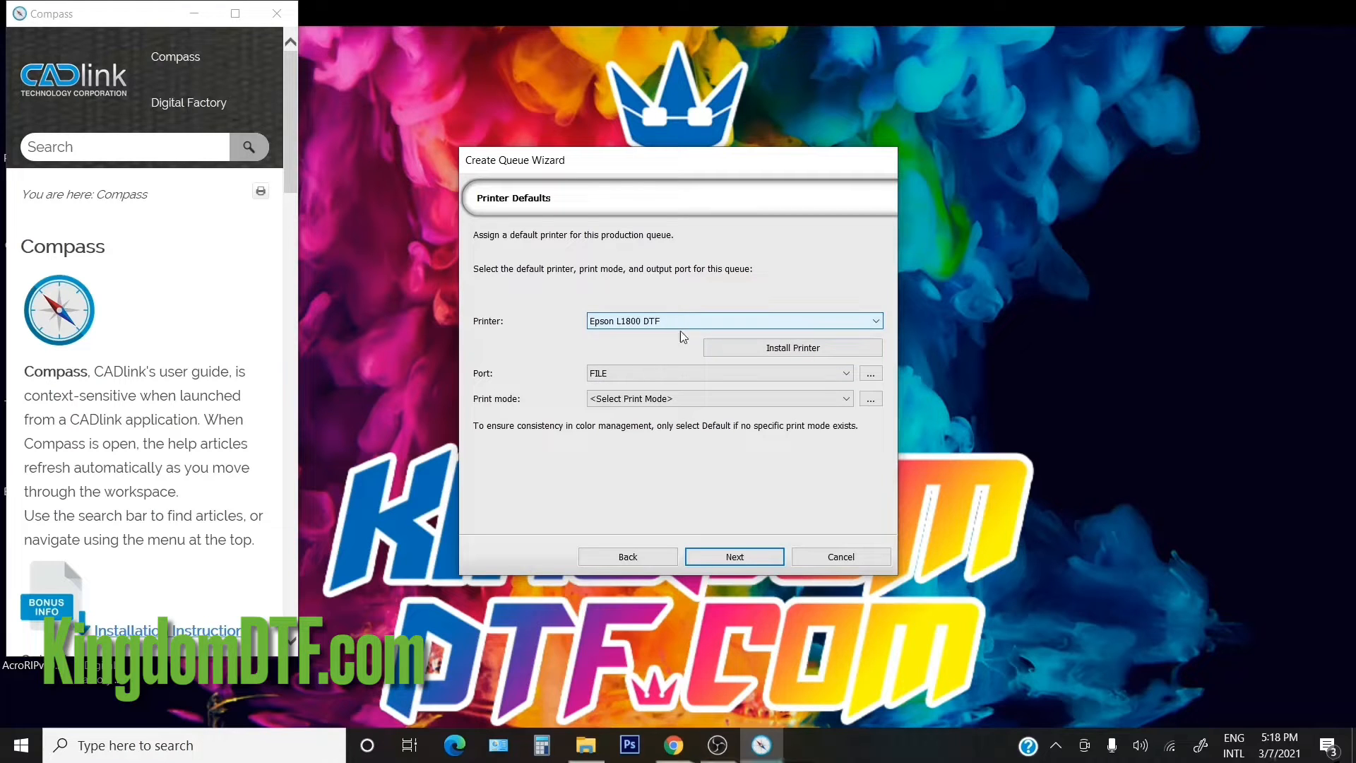
left_click(728, 347)
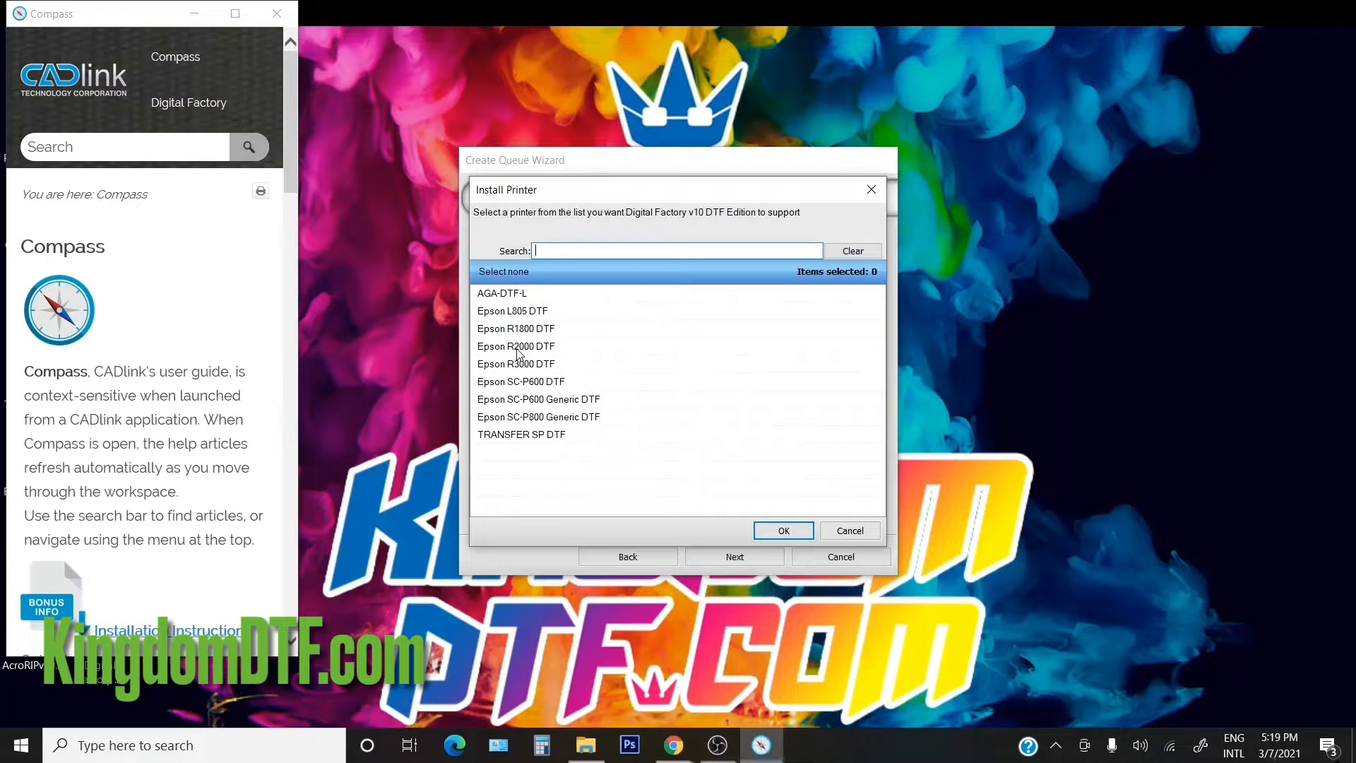
left_click(832, 531)
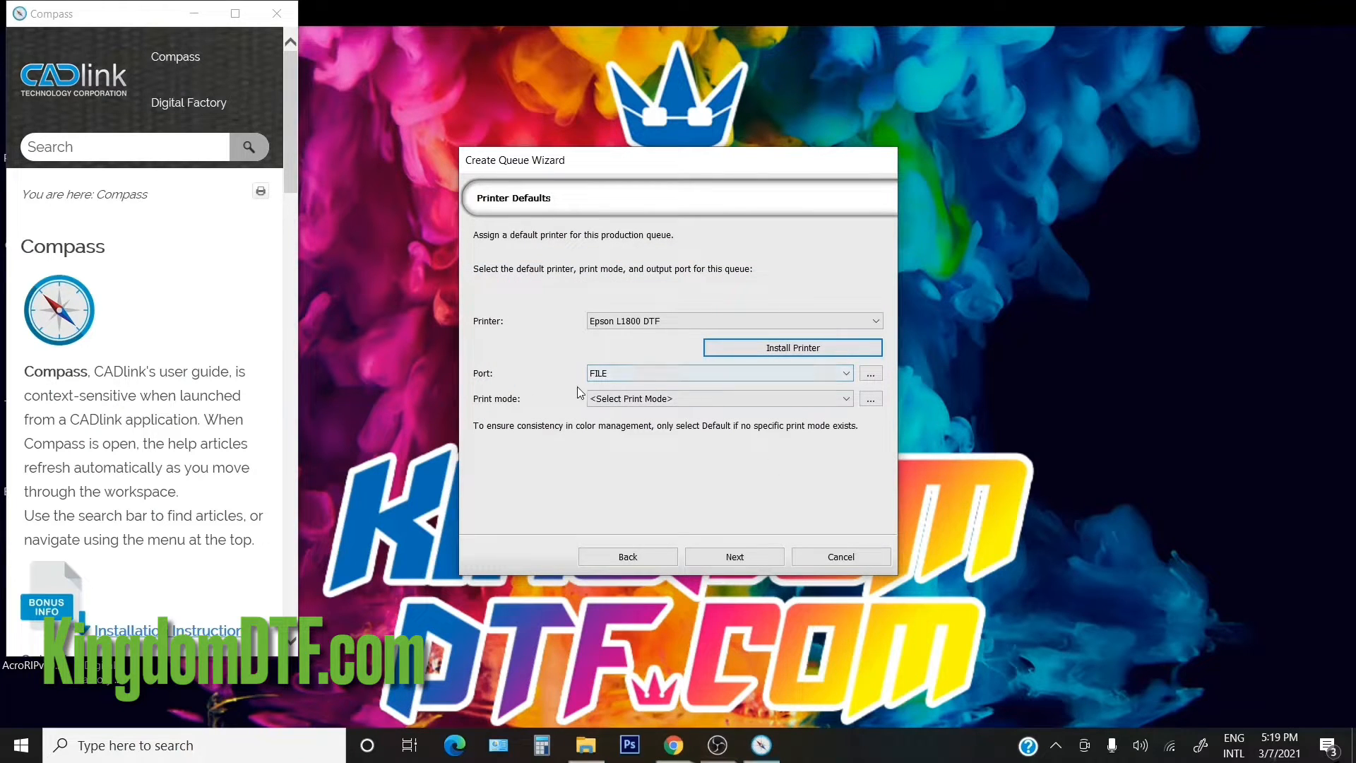
- Assign port EPSONL1800 Series_USB001+ and print mode L1800 1440x720 DTF, and accept Epson L1800 DTF as the queue name
left_click(835, 385)
left_click(707, 403)
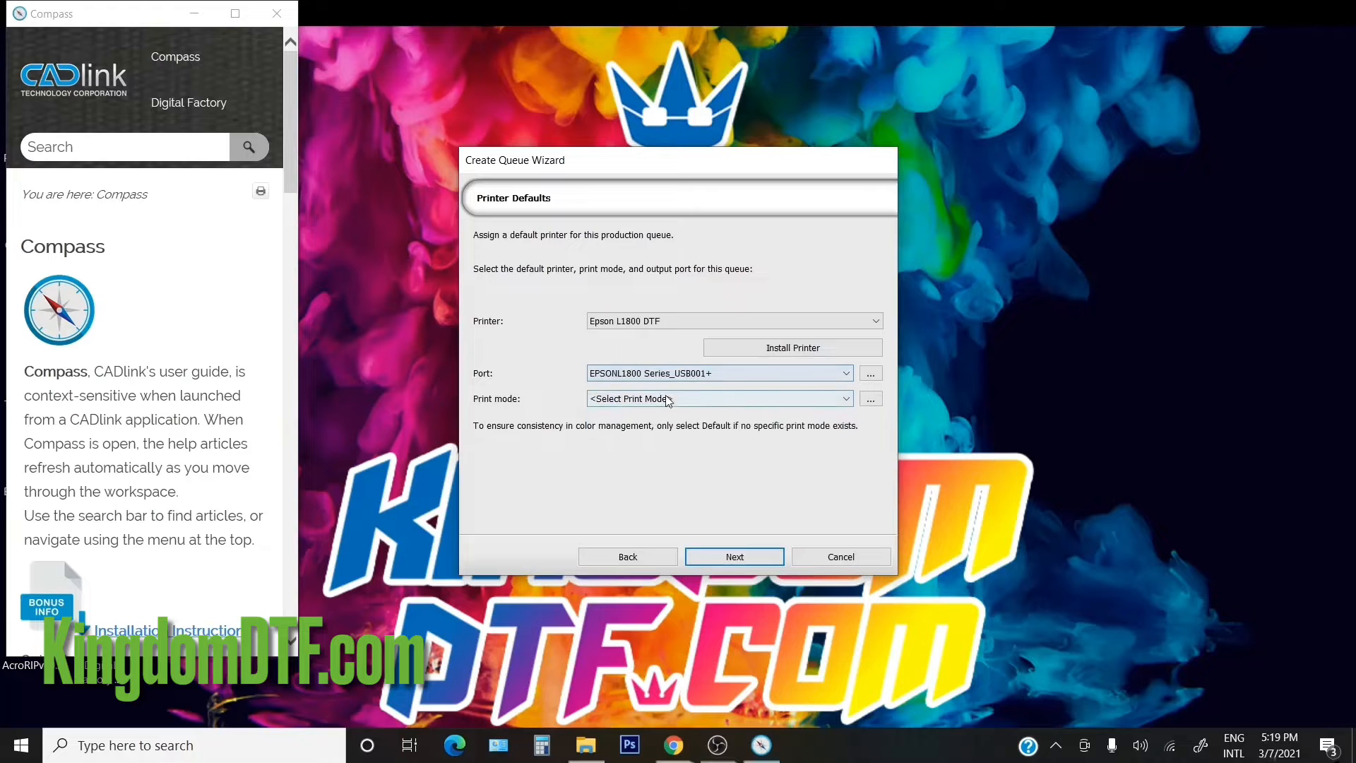
left_click(834, 397)
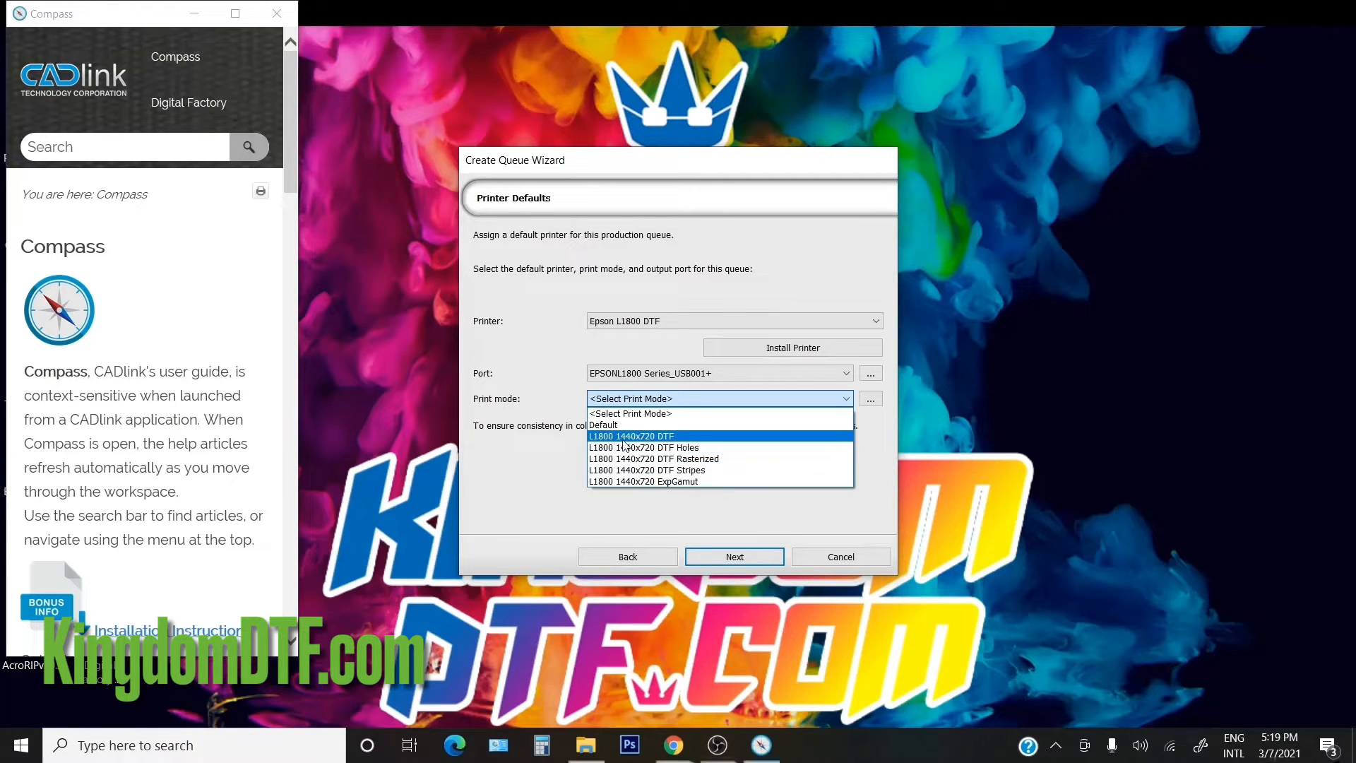
left_click(668, 437)
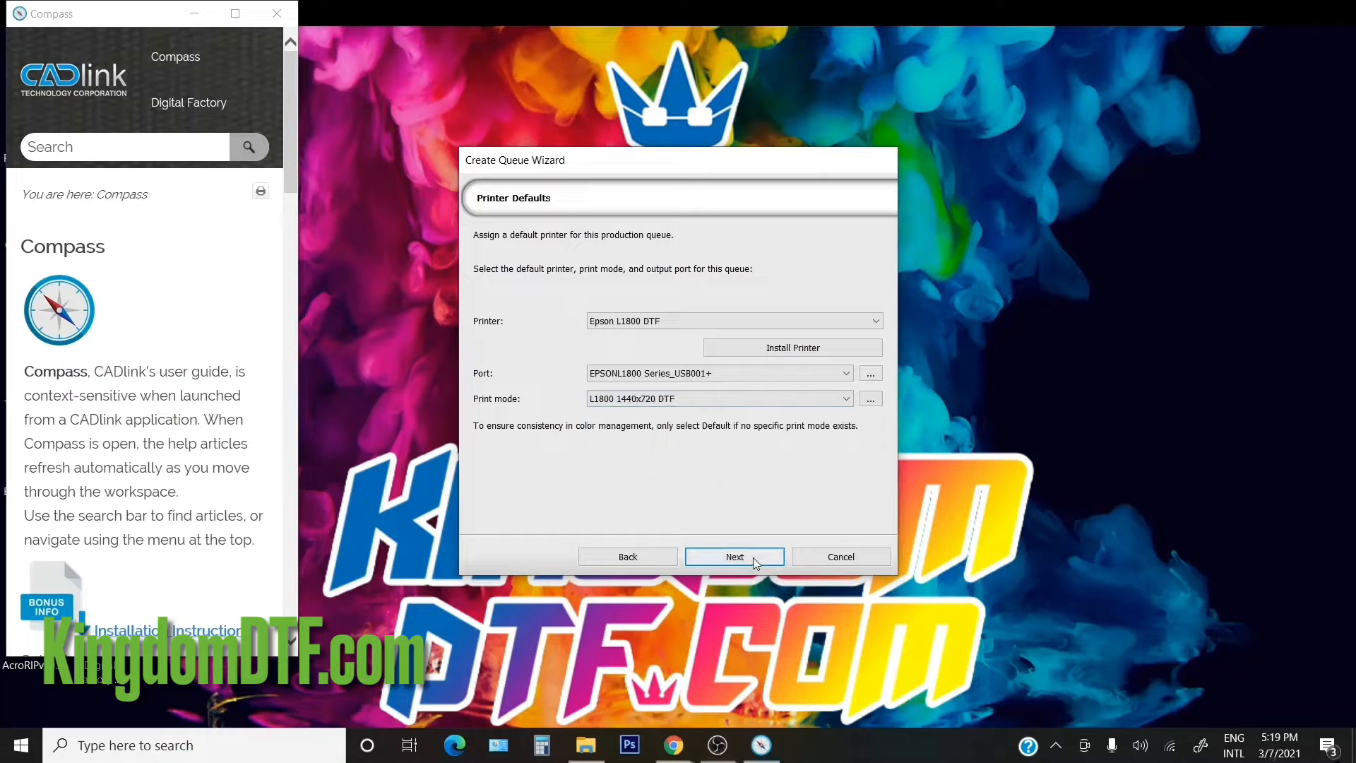
left_click(735, 557)
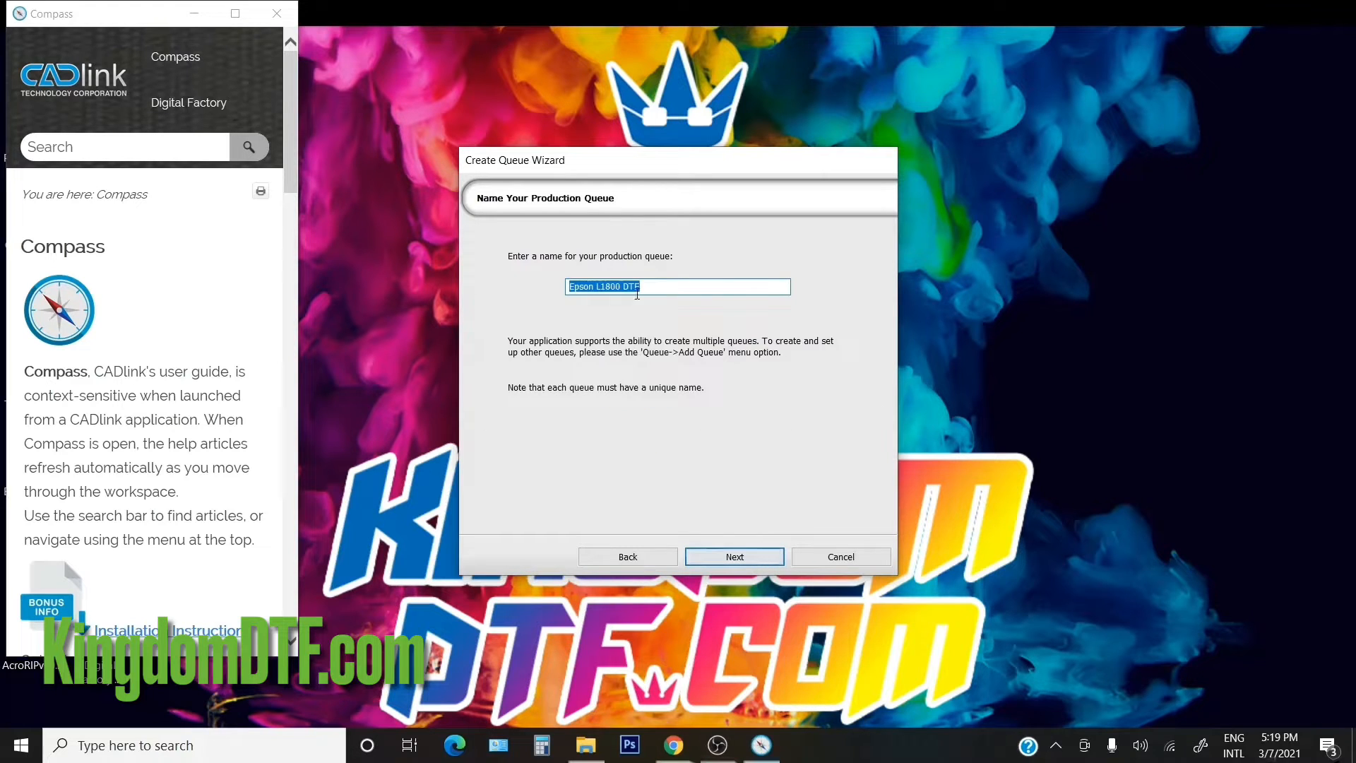
left_click(735, 557)
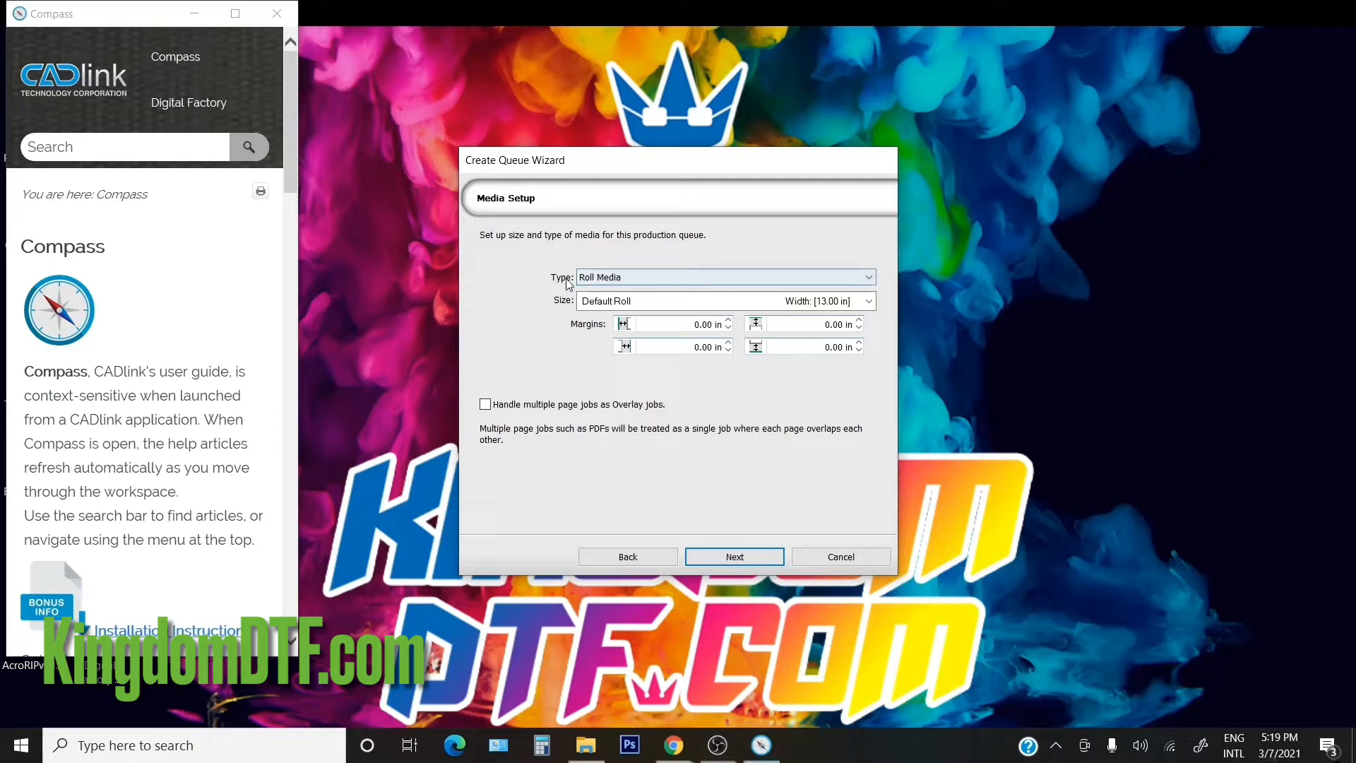
- Set the queue's media type to Fixed Sheet media with the 13x19 size and continue to the layout mode
left_click(606, 277)
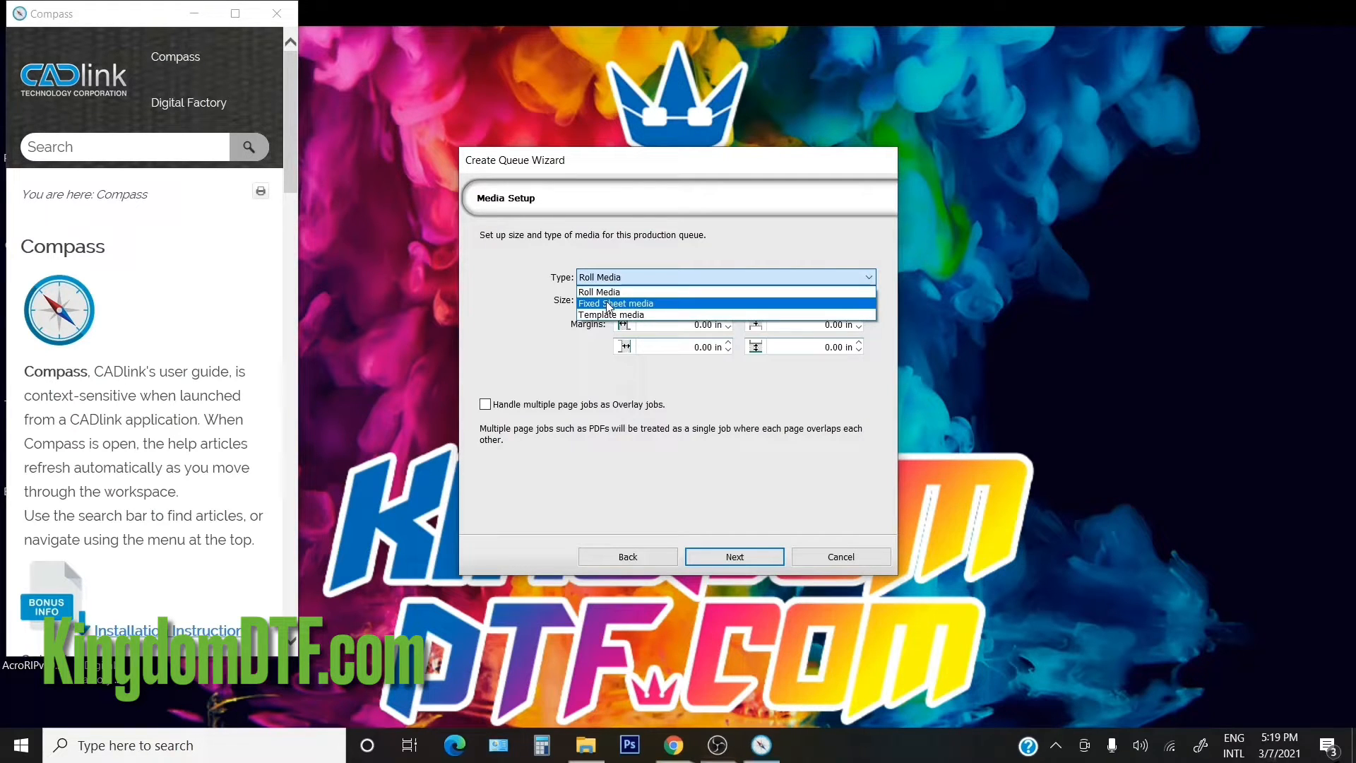
left_click(608, 304)
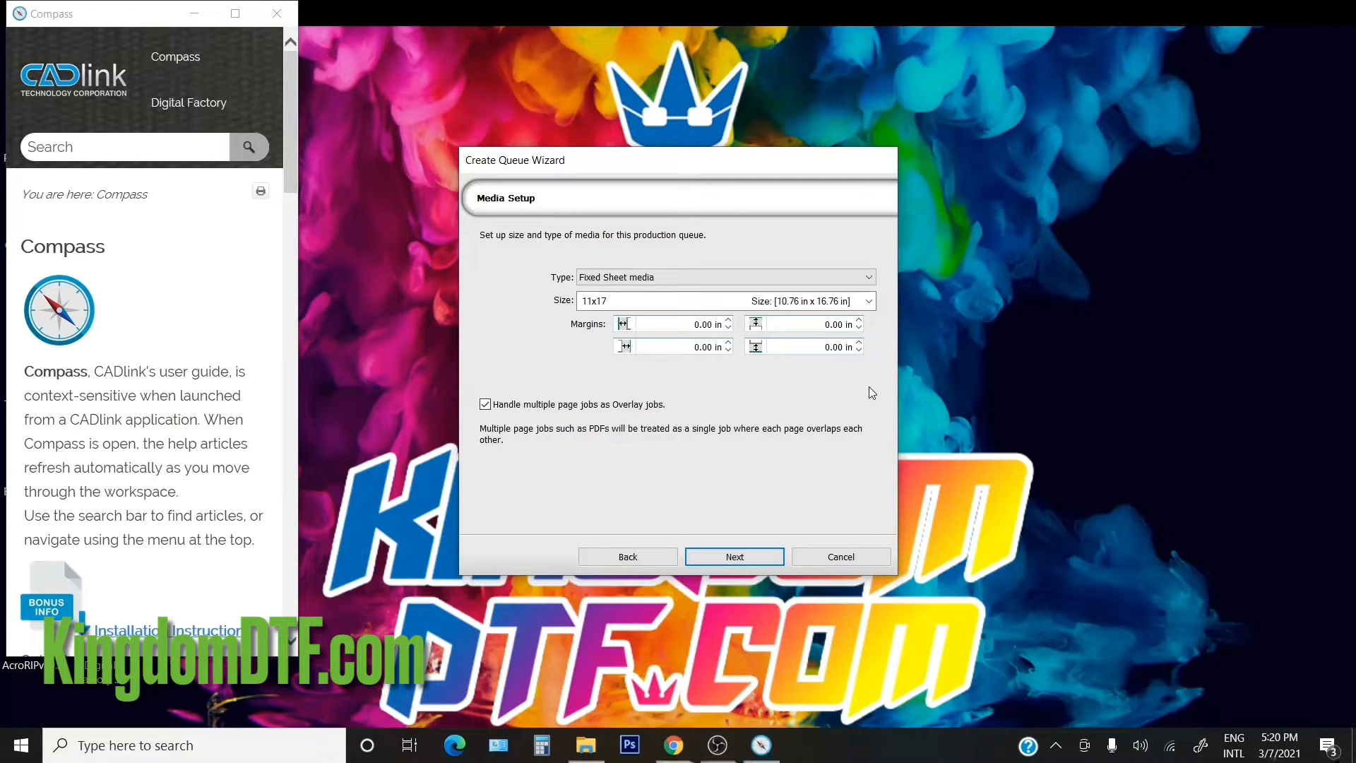
left_click(869, 302)
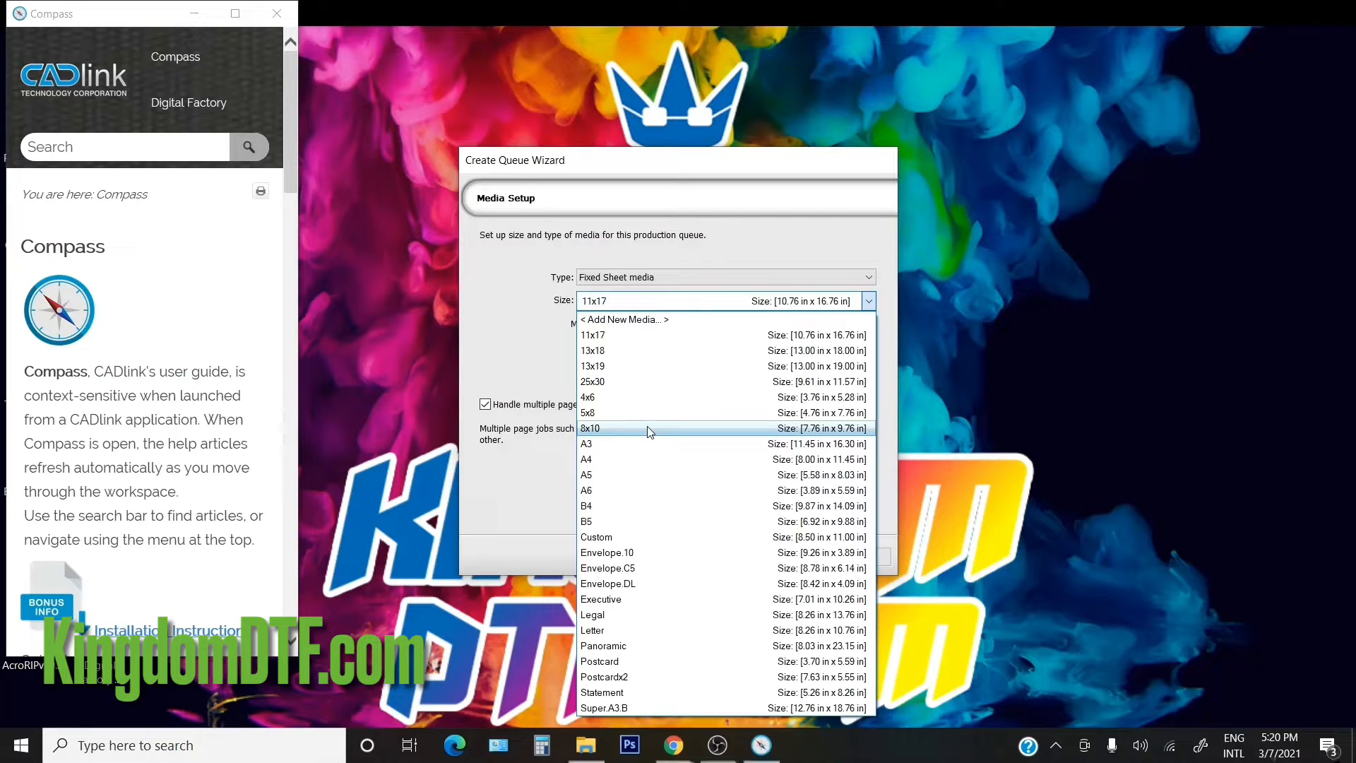
left_click(620, 366)
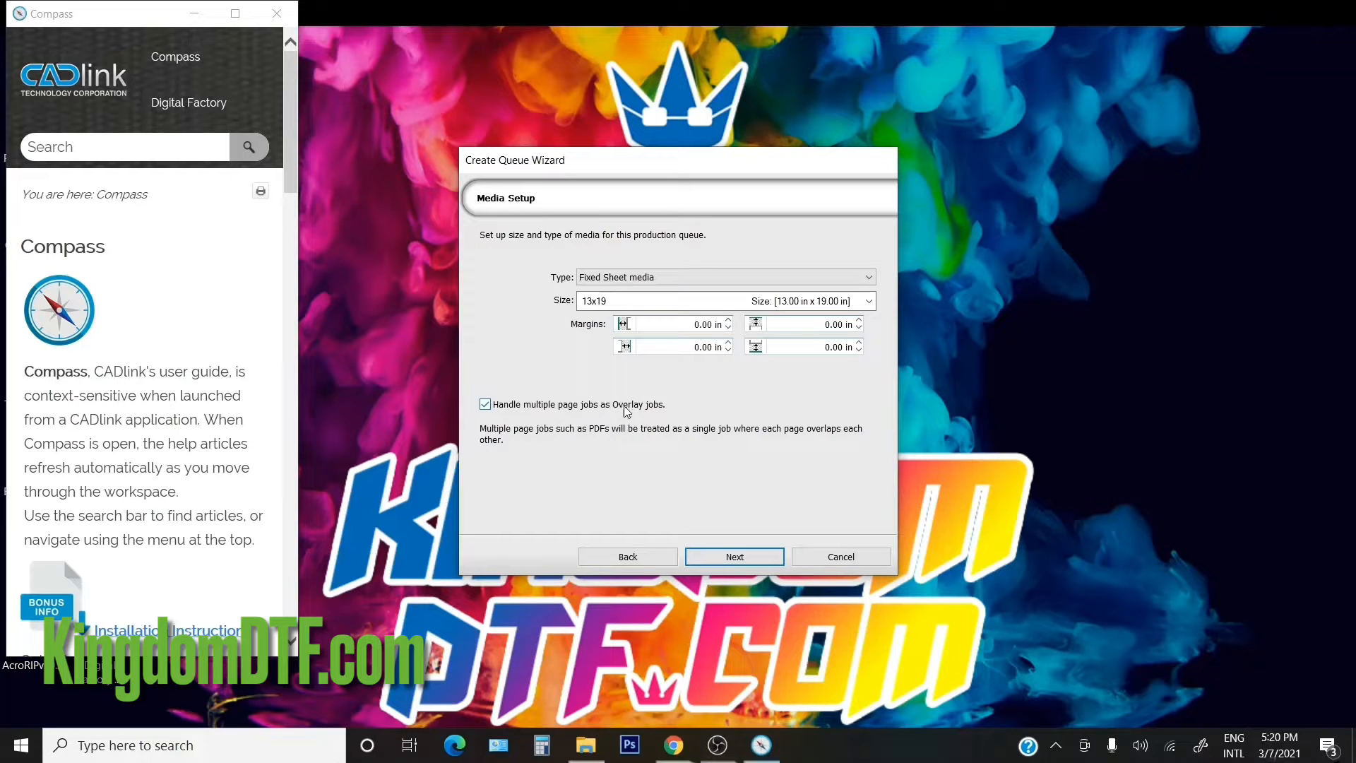
left_click(727, 558)
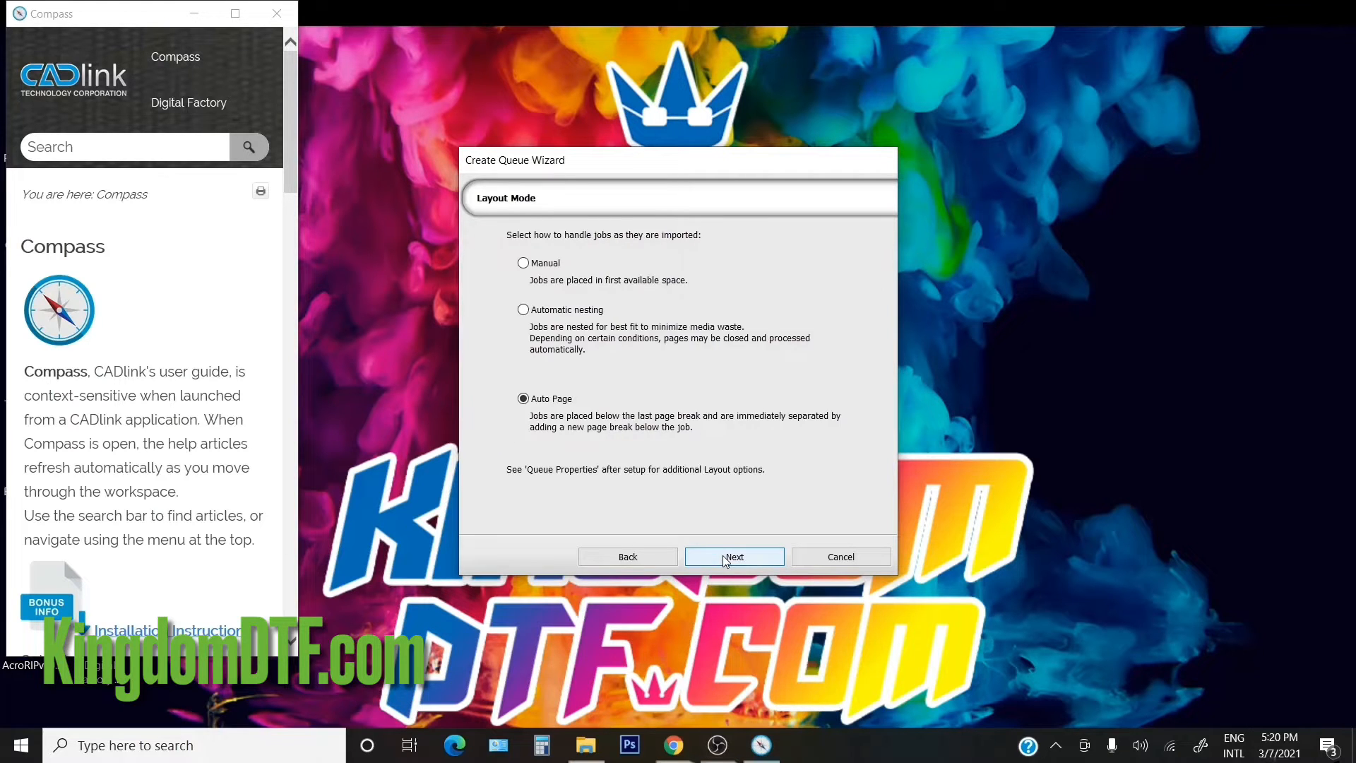
- Finish creating the queue with Auto Page layout and print jobs on Hold, and close the Compass help window
left_click(735, 560)
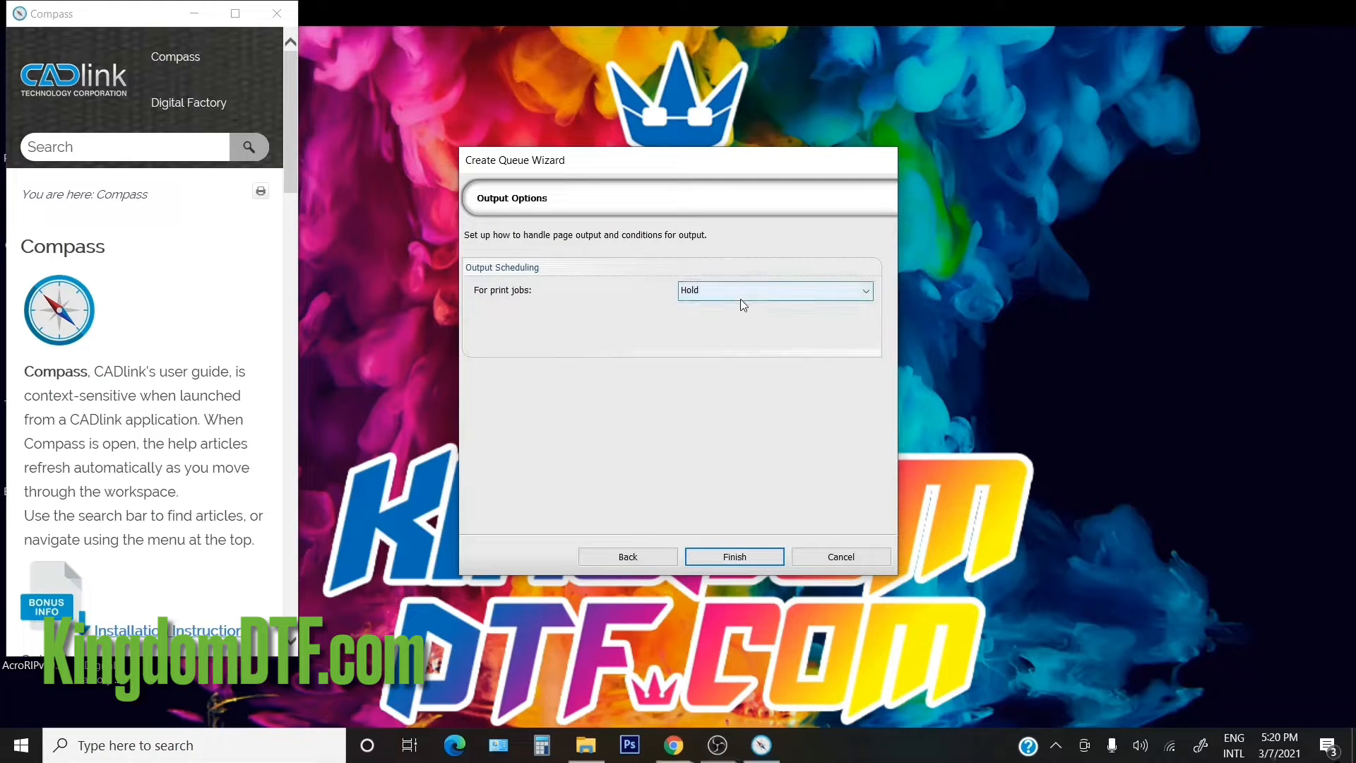
left_click(721, 557)
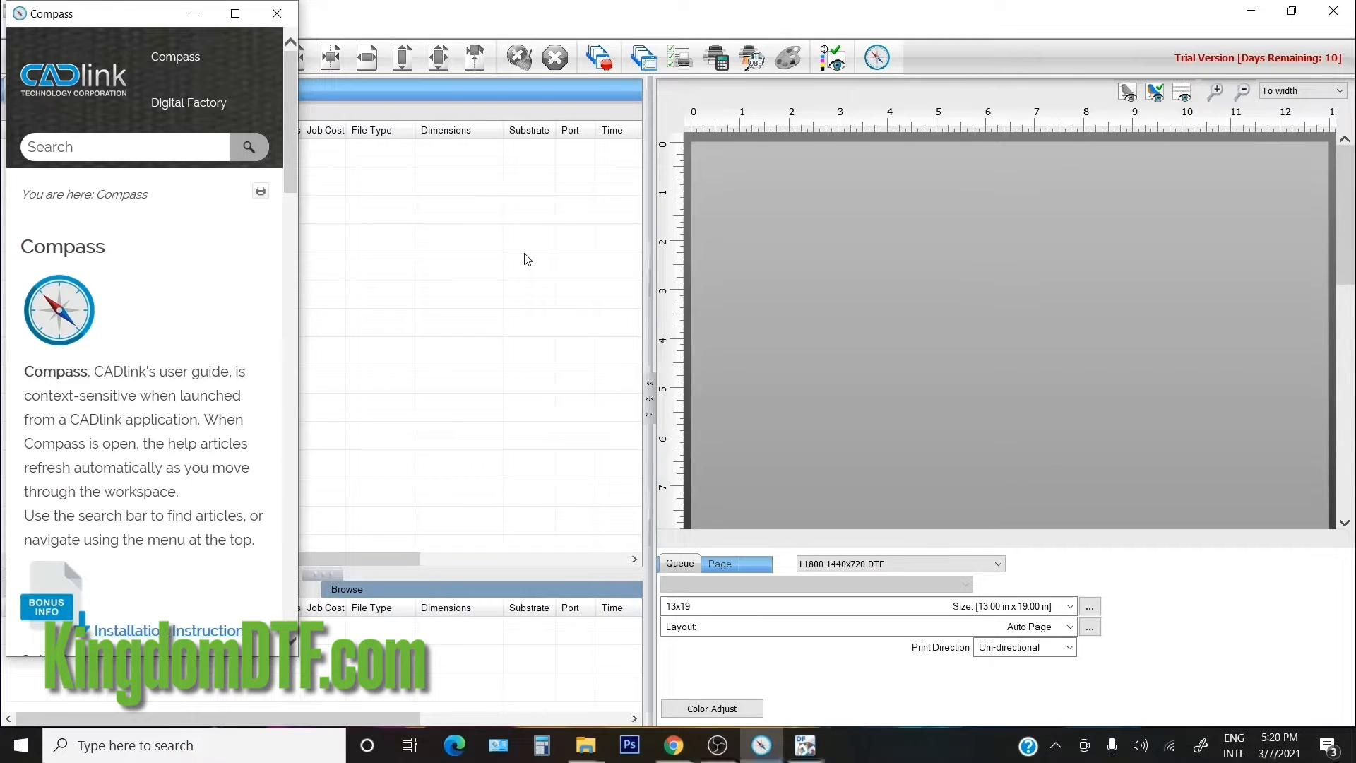
left_click_drag(151, 20, 697, 42)
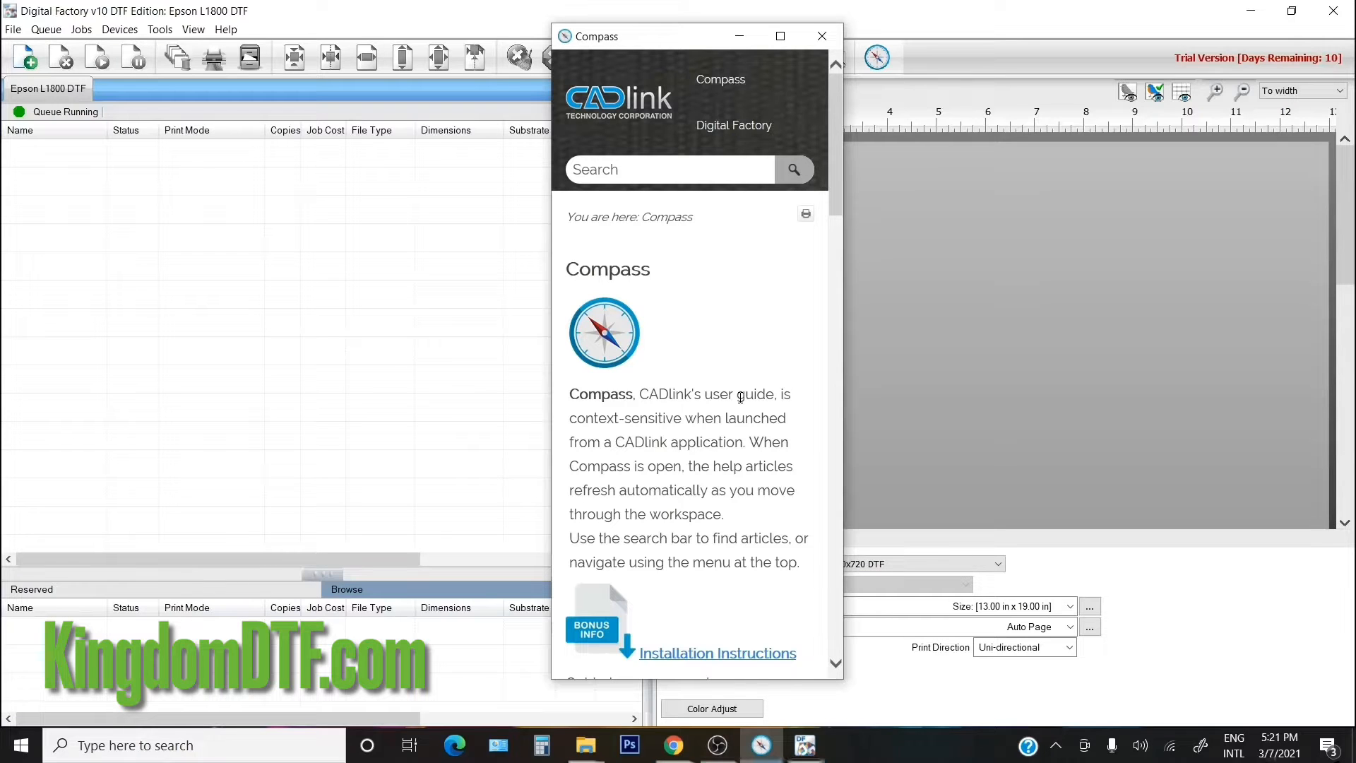
left_click(822, 36)
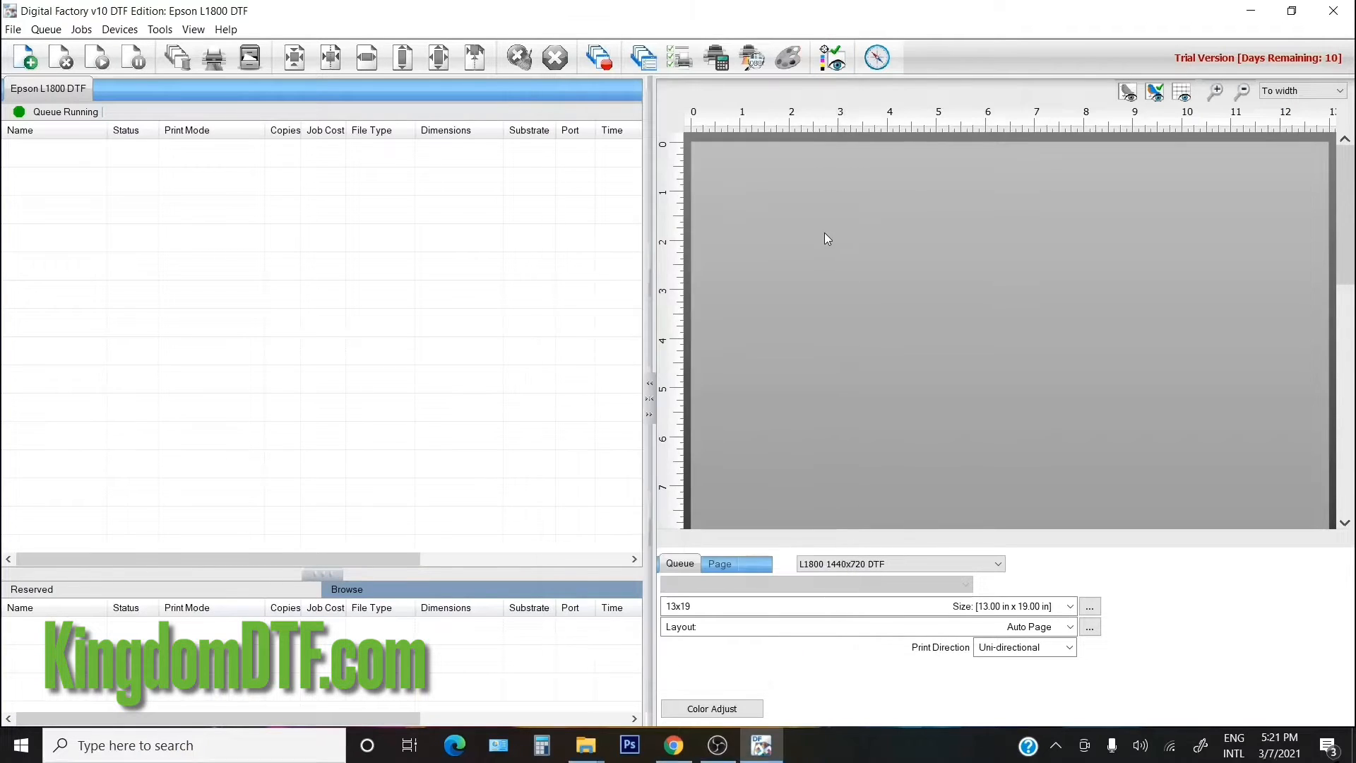
- Set the print direction of the Epson L1800 DTF queue to Bi-directional
left_click(718, 749)
left_click(718, 749)
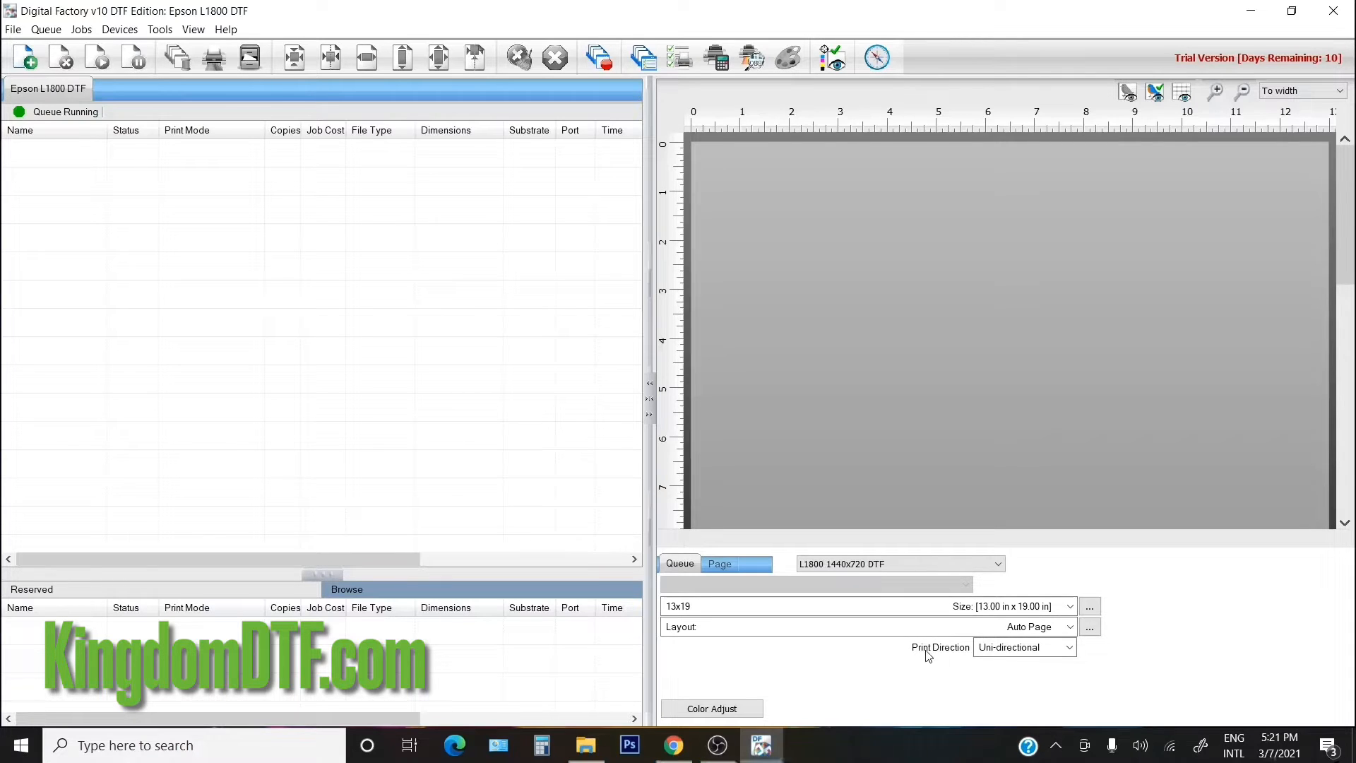
left_click(1018, 648)
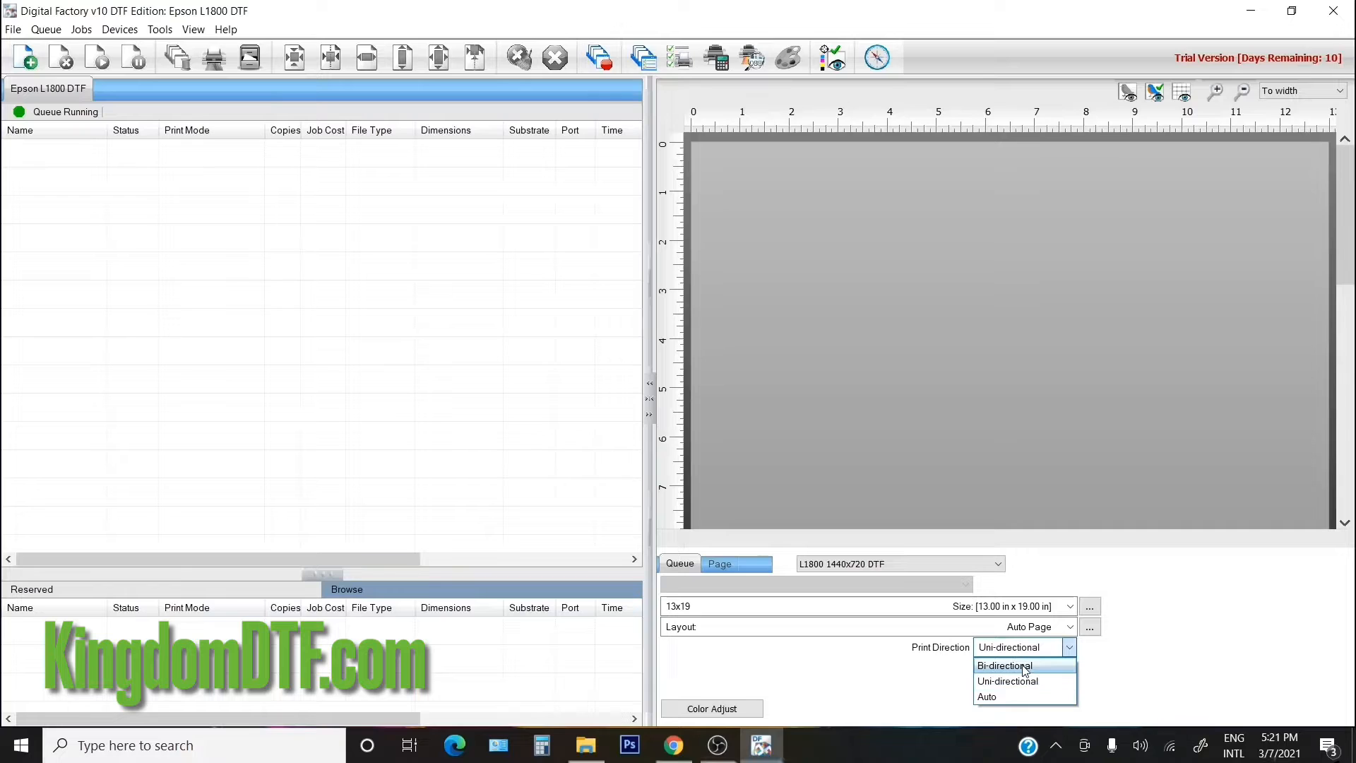
left_click(1024, 666)
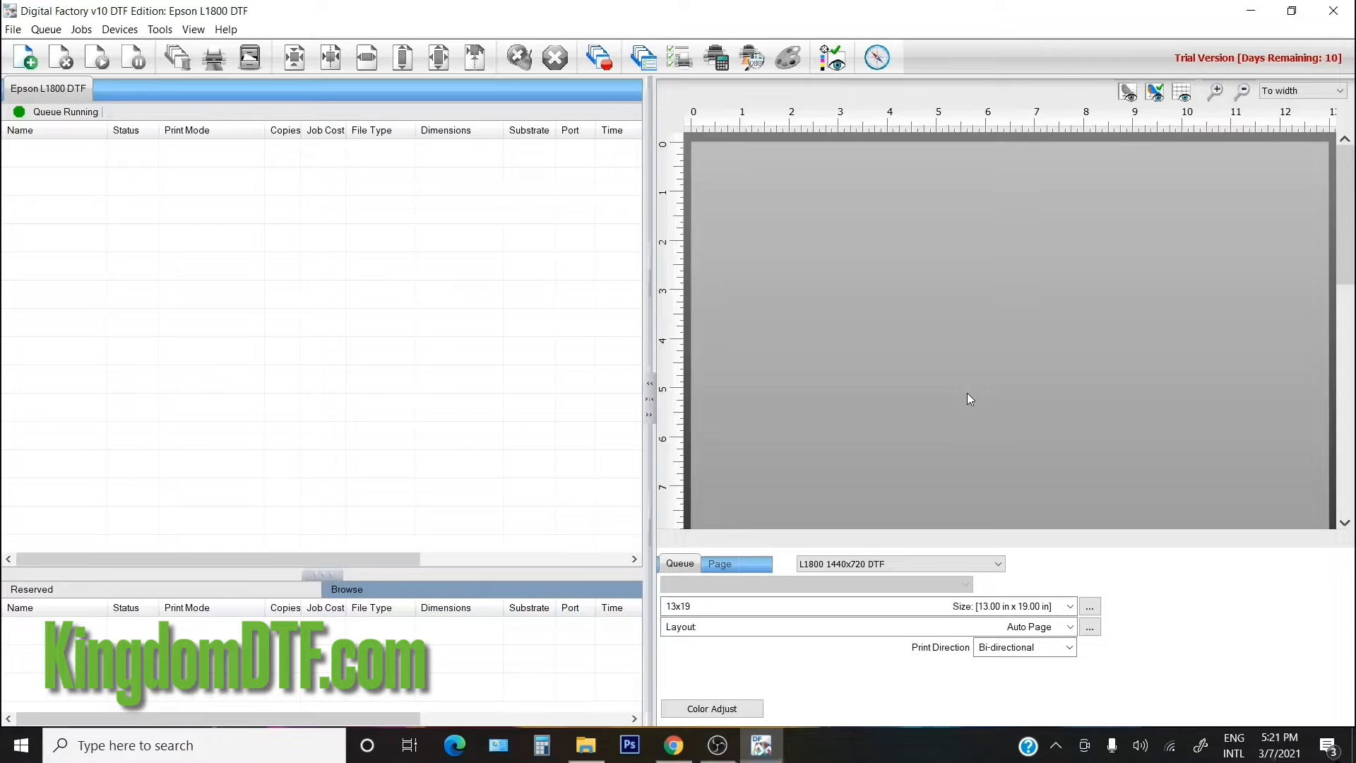
- Switch to Chrome and look through the Software collection on kingdomdtf.com
left_click(684, 755)
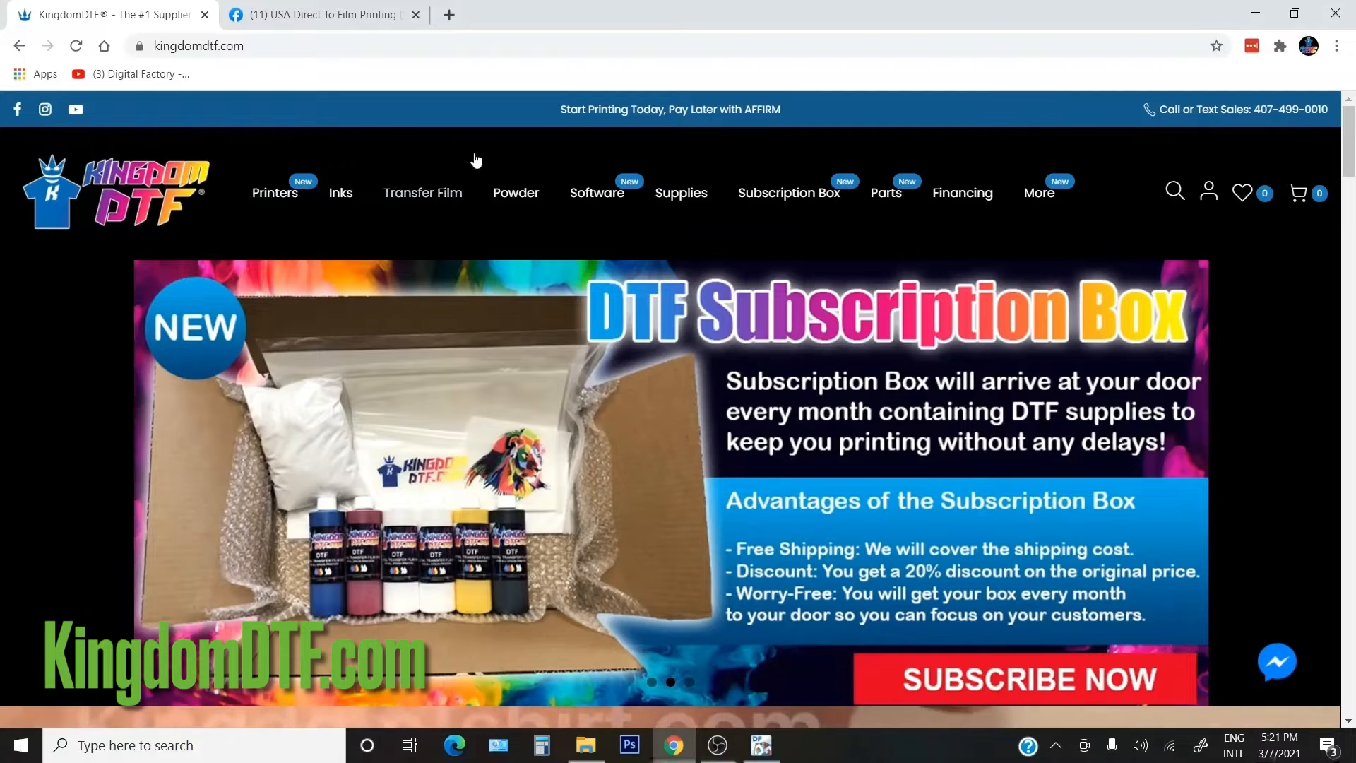
left_click(604, 194)
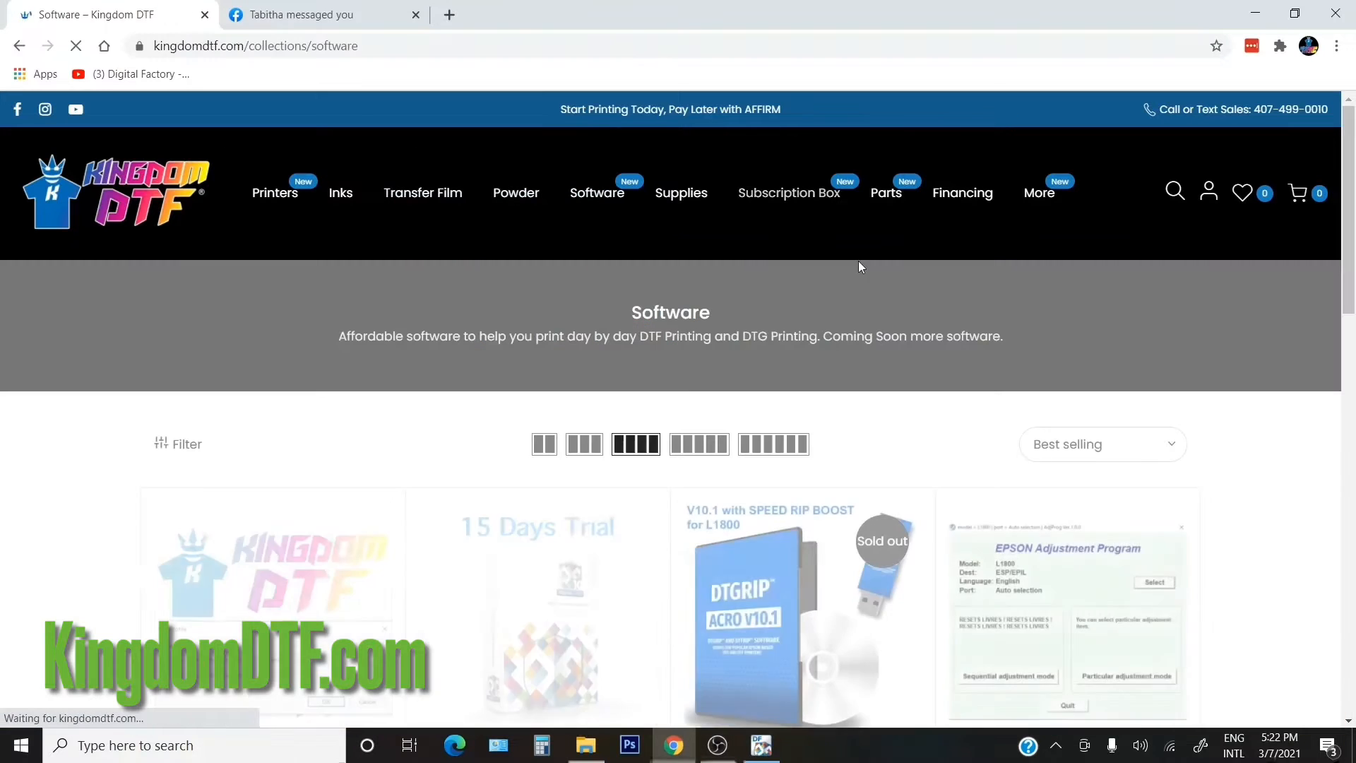
scroll(858, 266, "down", 1)
scroll(858, 266, "down", 2)
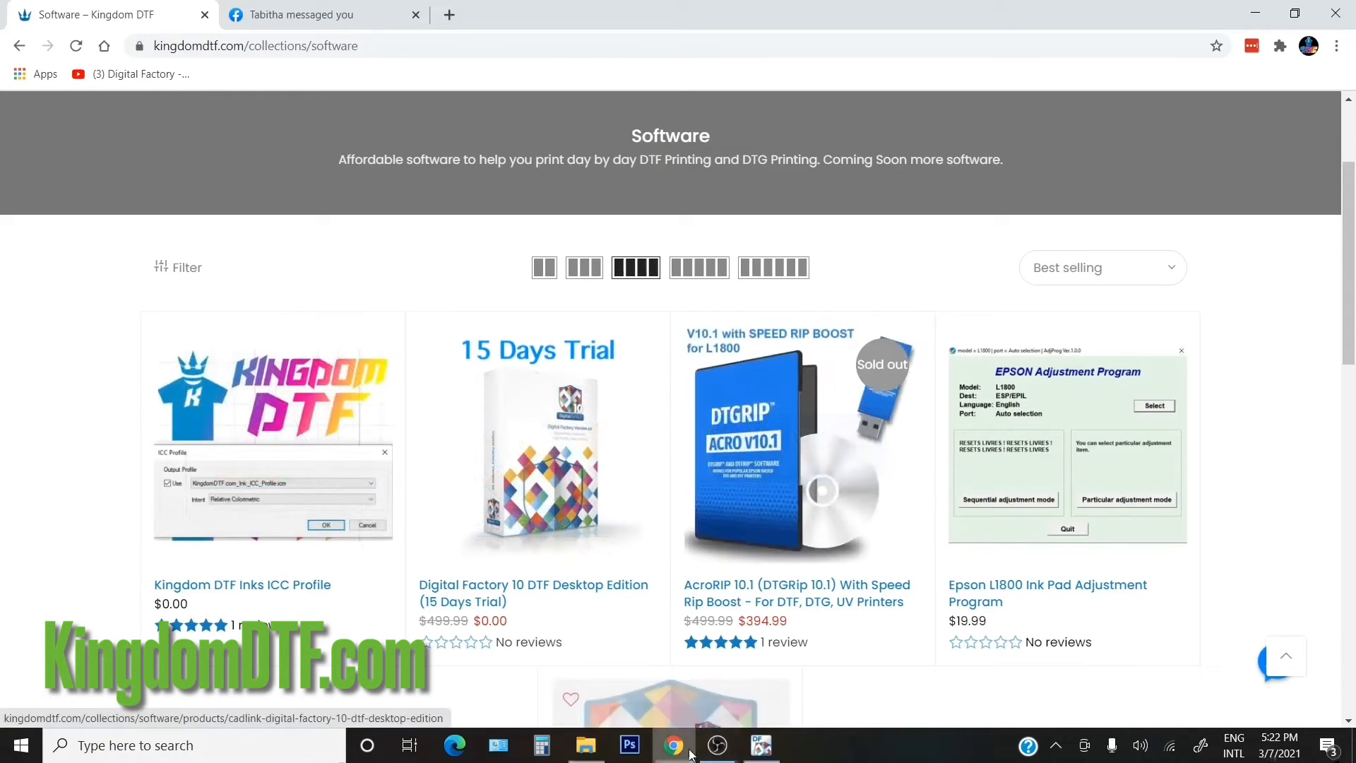
- Return to Digital Factory and install the control panel printer for the Epson L1800 DTF queue in Queue Manager
left_click(762, 746)
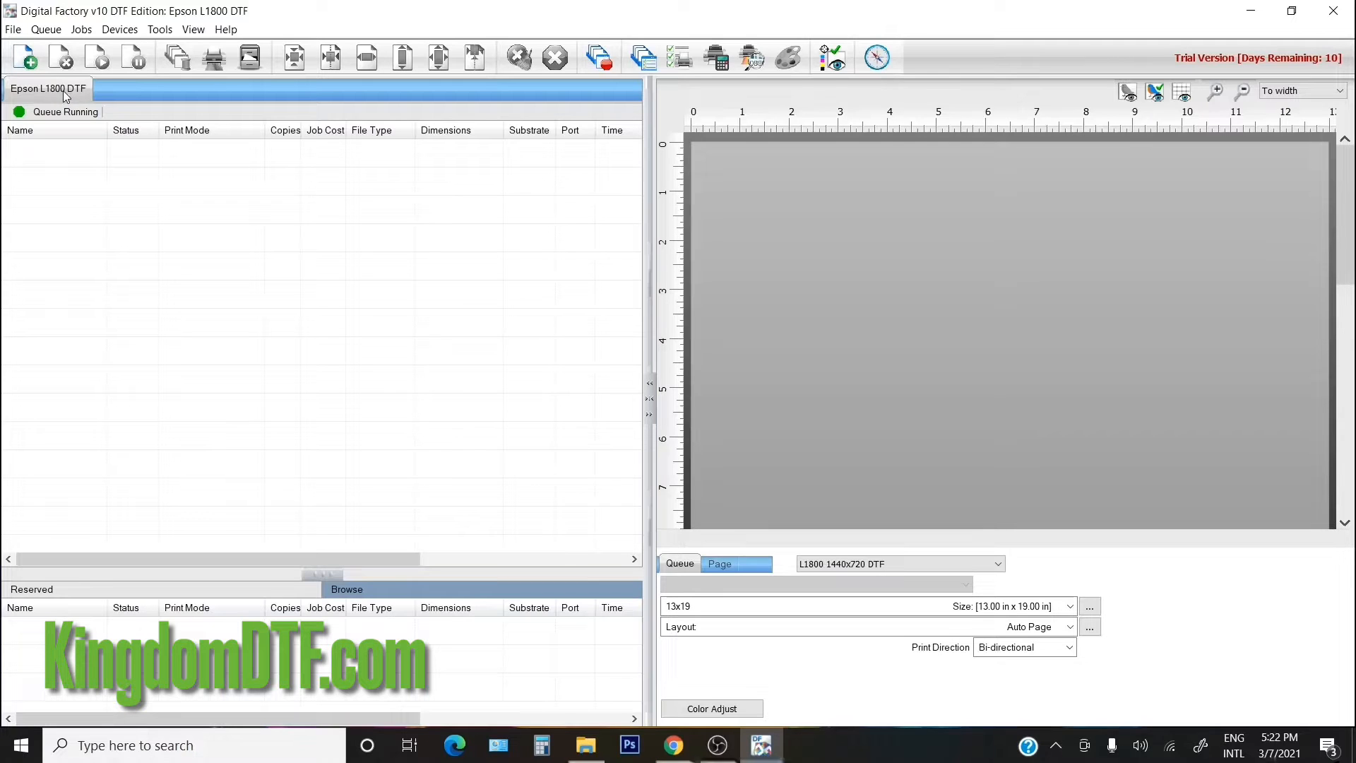
left_click(46, 29)
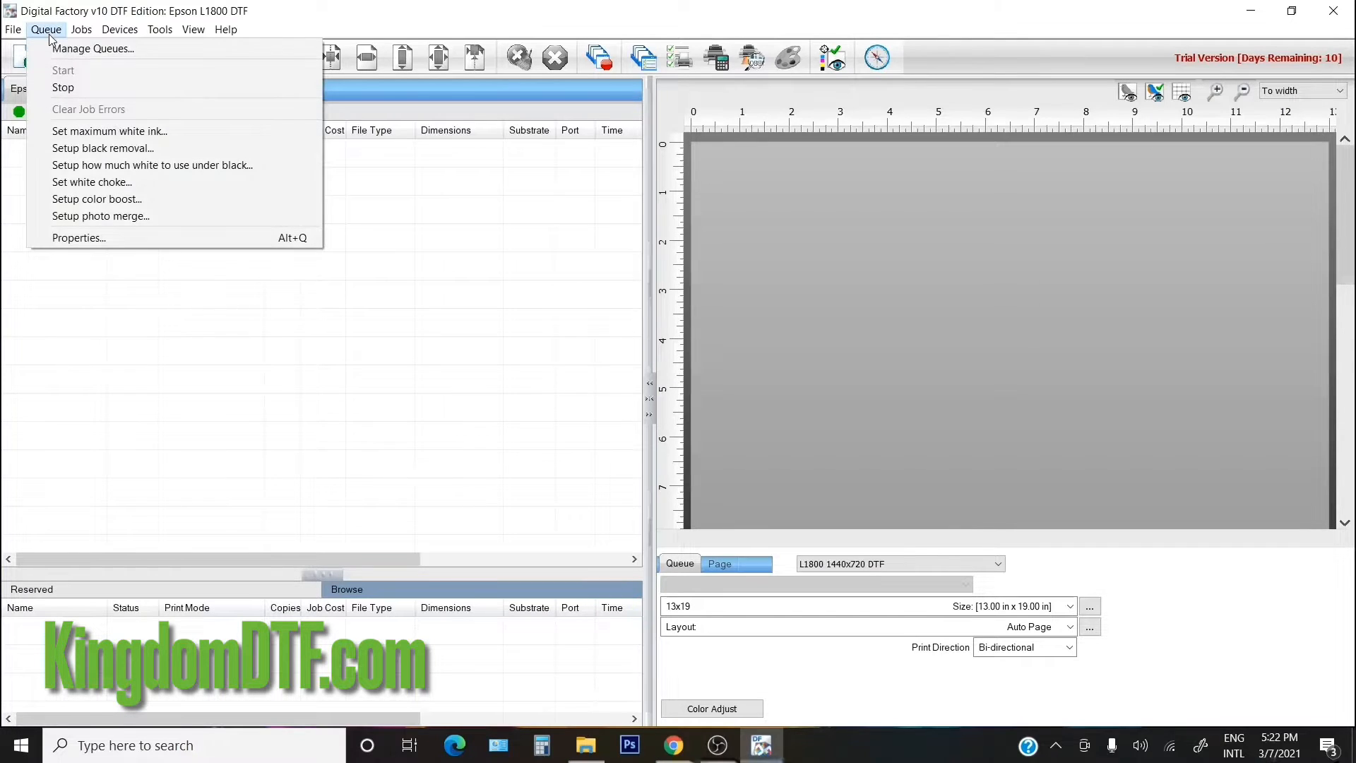
left_click(104, 50)
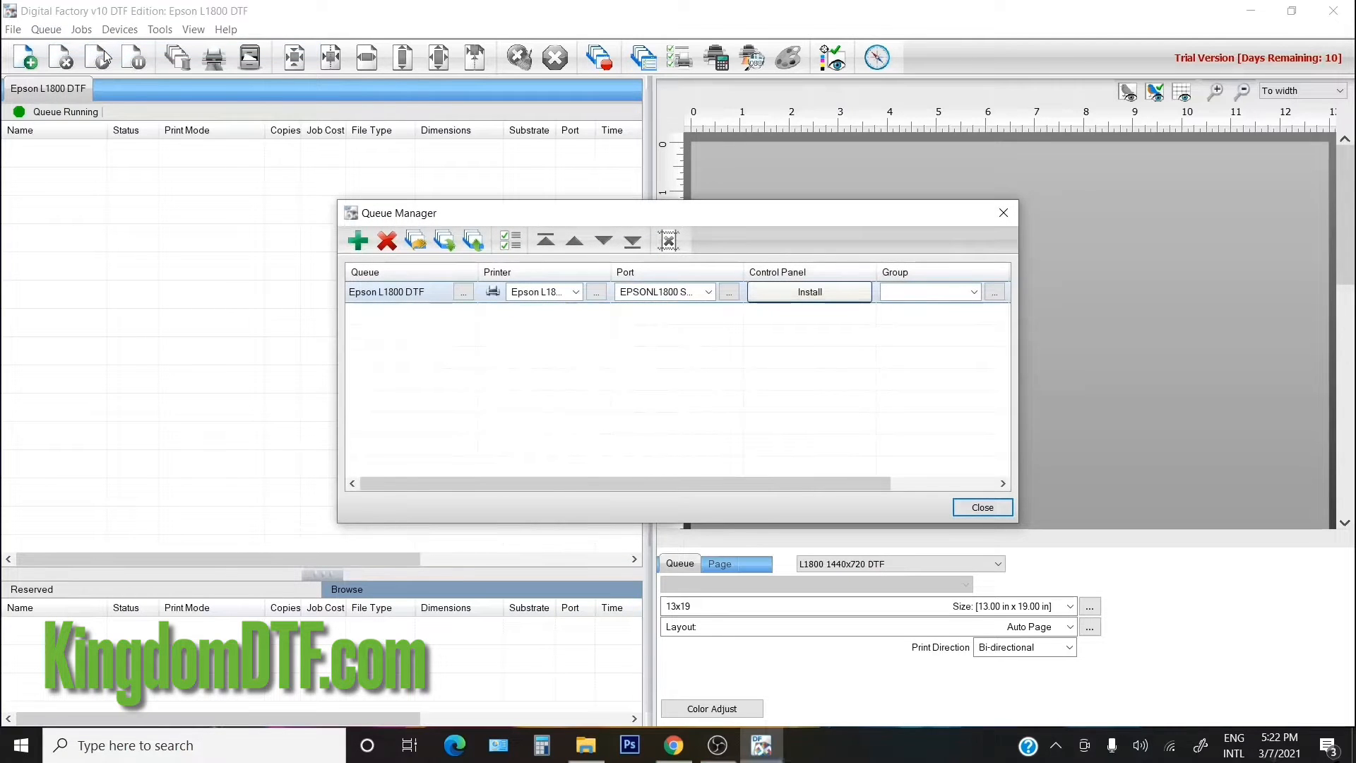
left_click(751, 295)
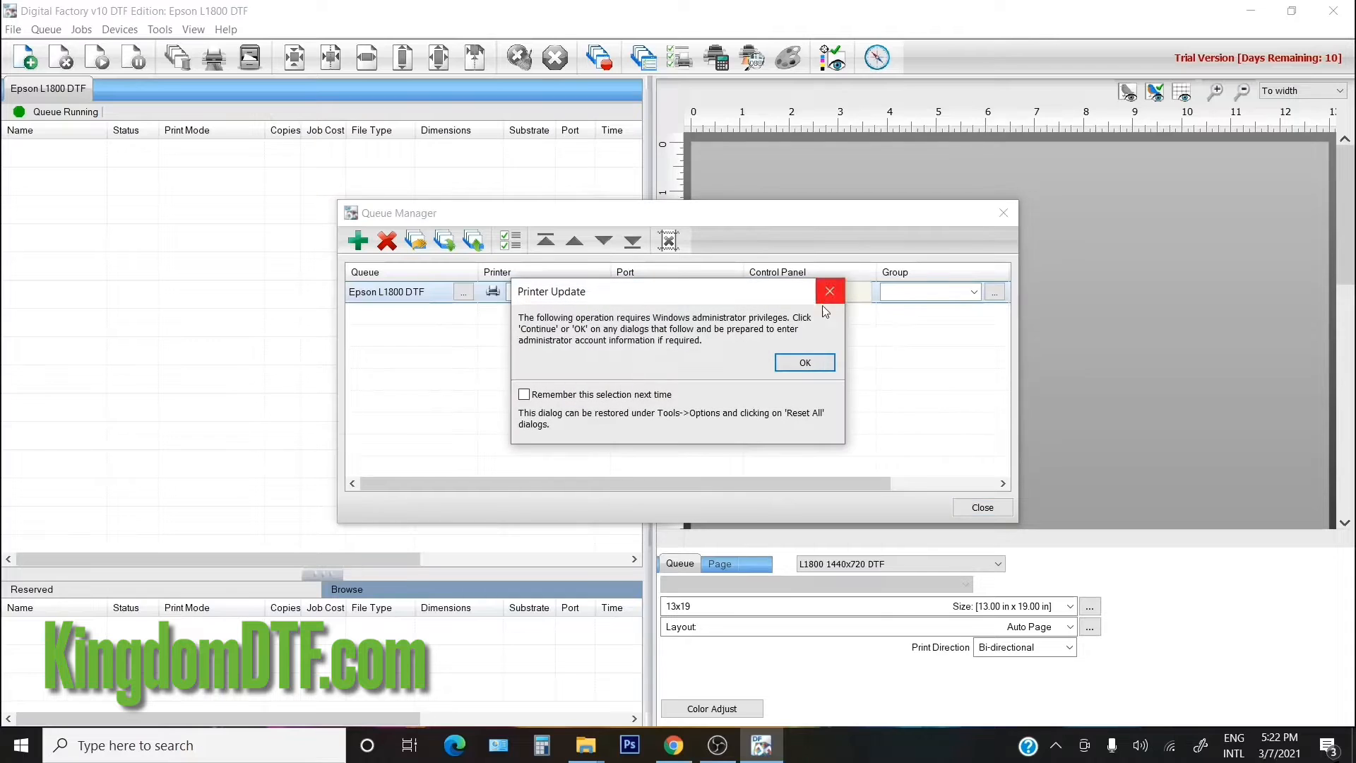
left_click(786, 362)
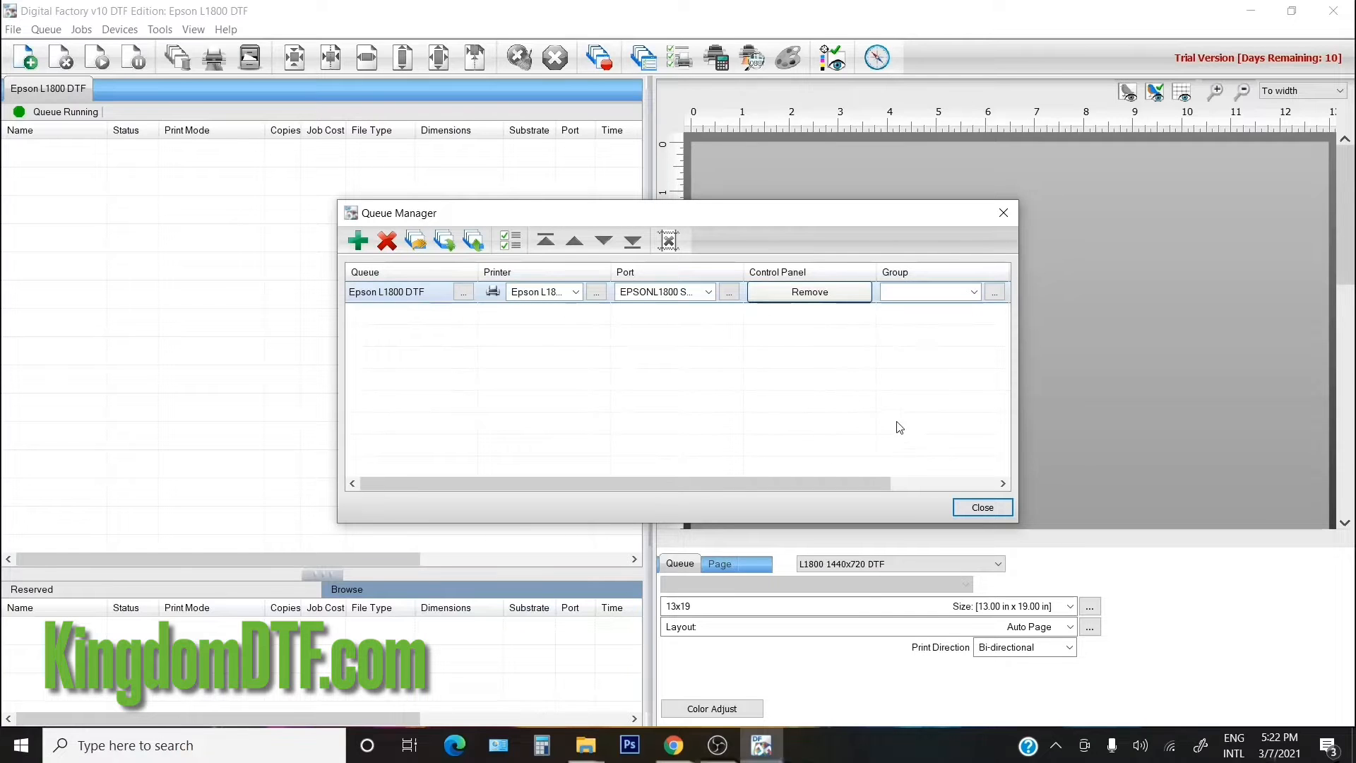
left_click(981, 507)
- Open the properties of the Epson L1800 DTF queue and expand its Color Layer settings
left_click(46, 29)
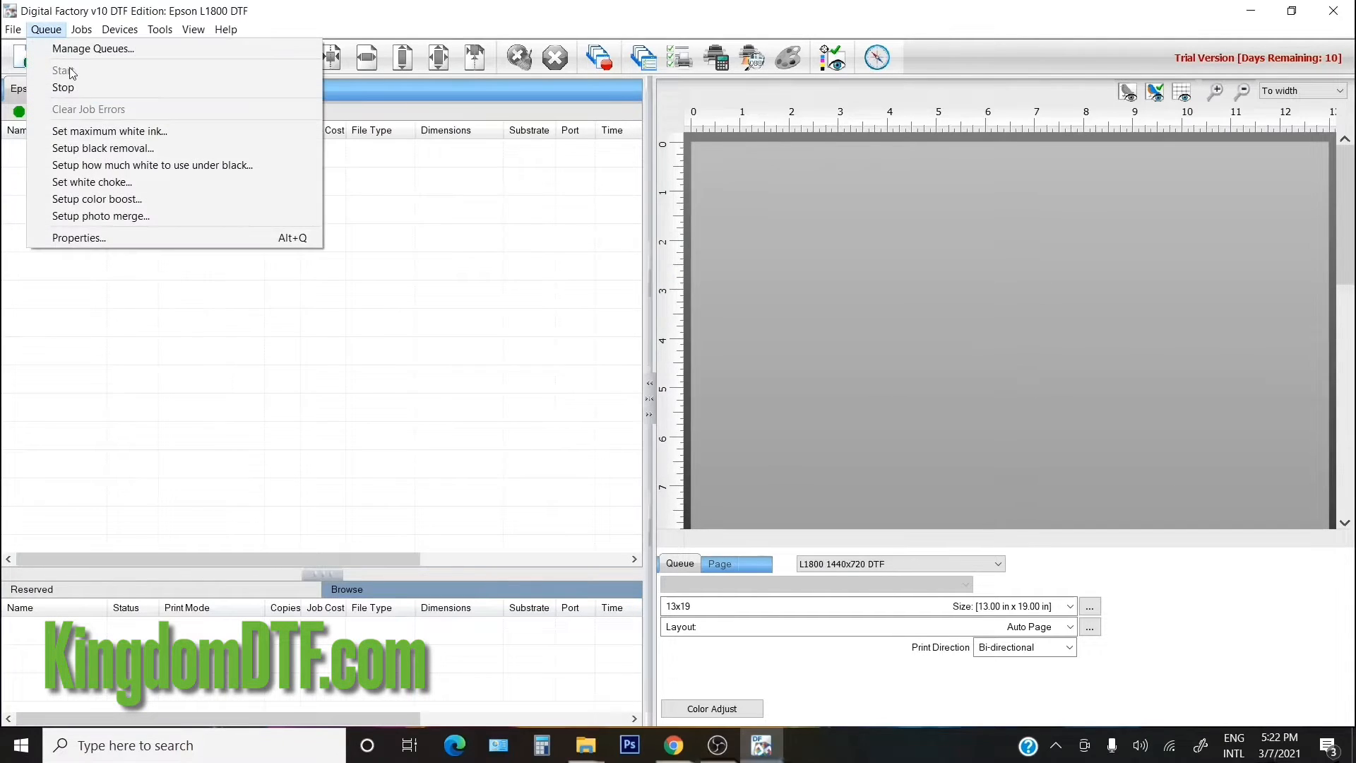
left_click(78, 238)
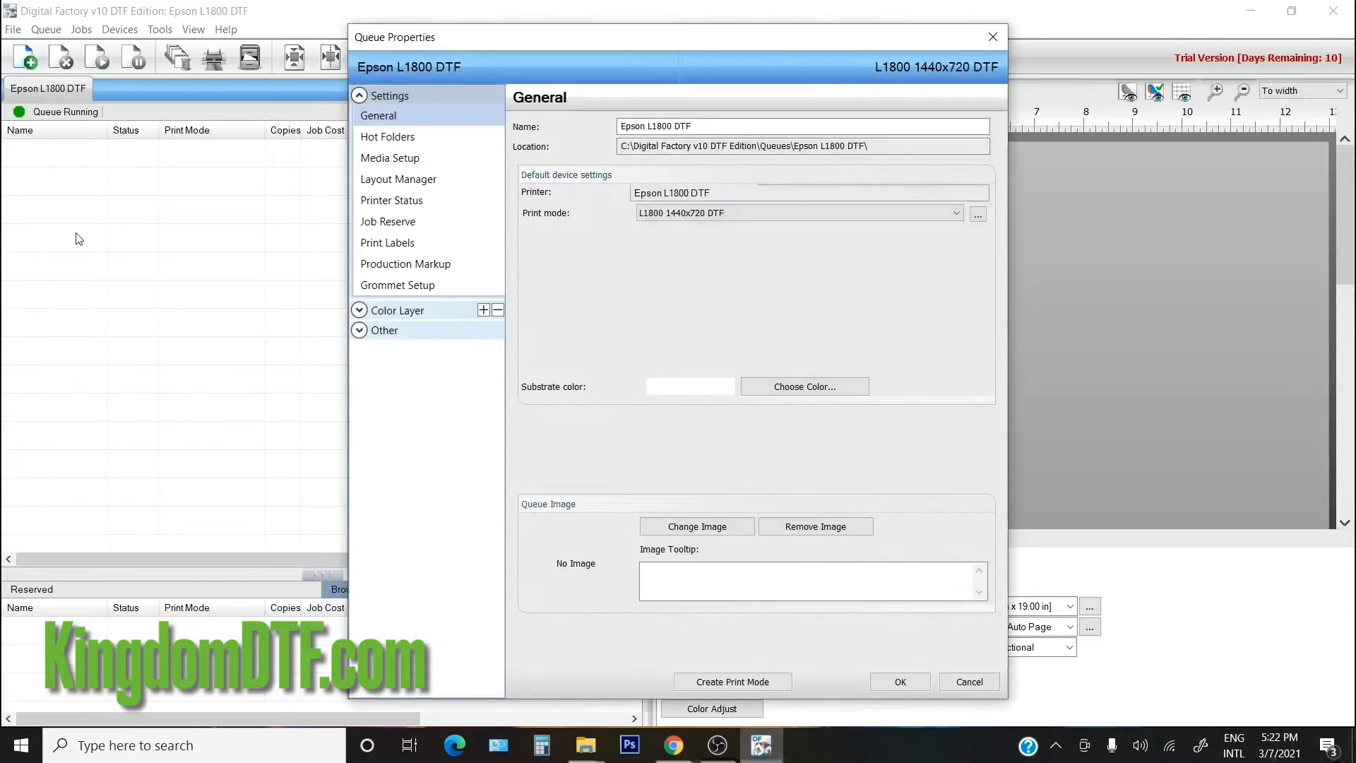
left_click(359, 310)
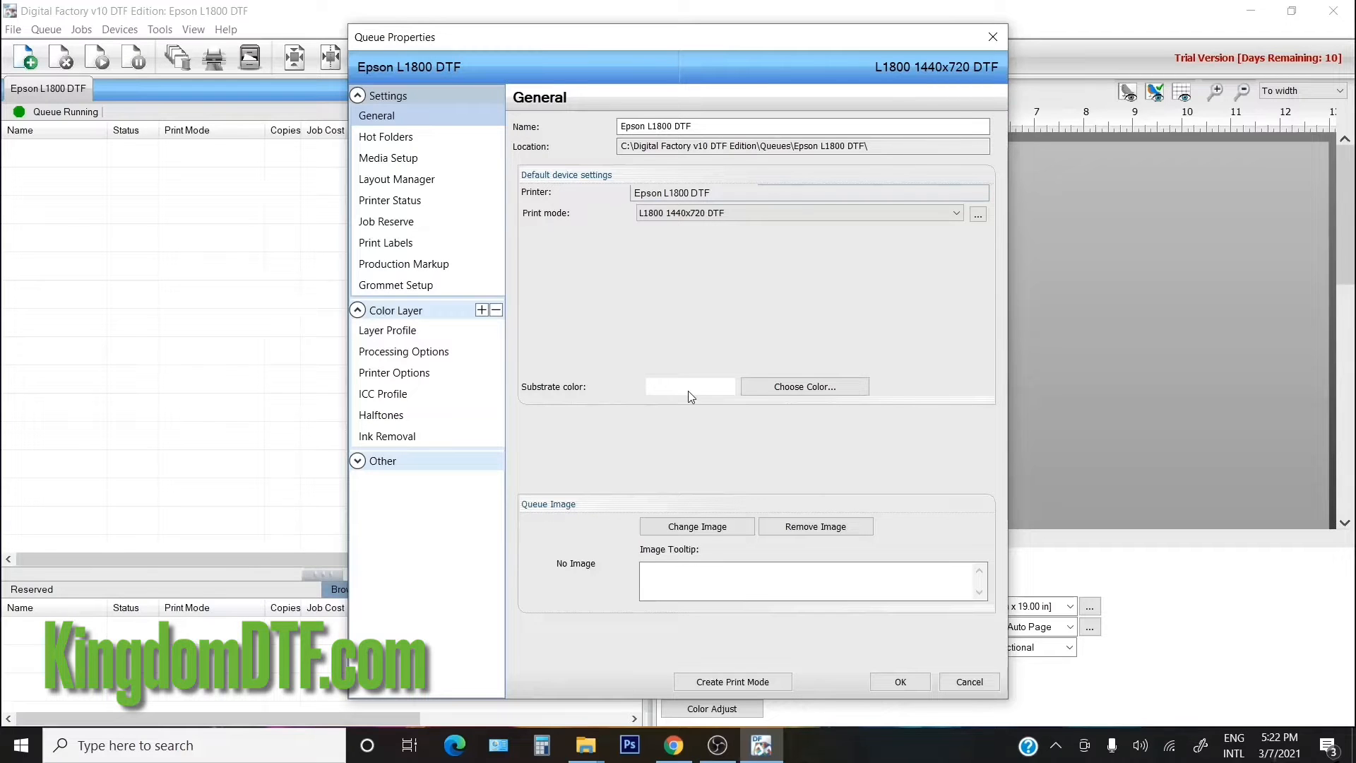
- Try defining the queue's substrate color as RGB 200, 200, 200, and cancel the color definition
left_click(756, 390)
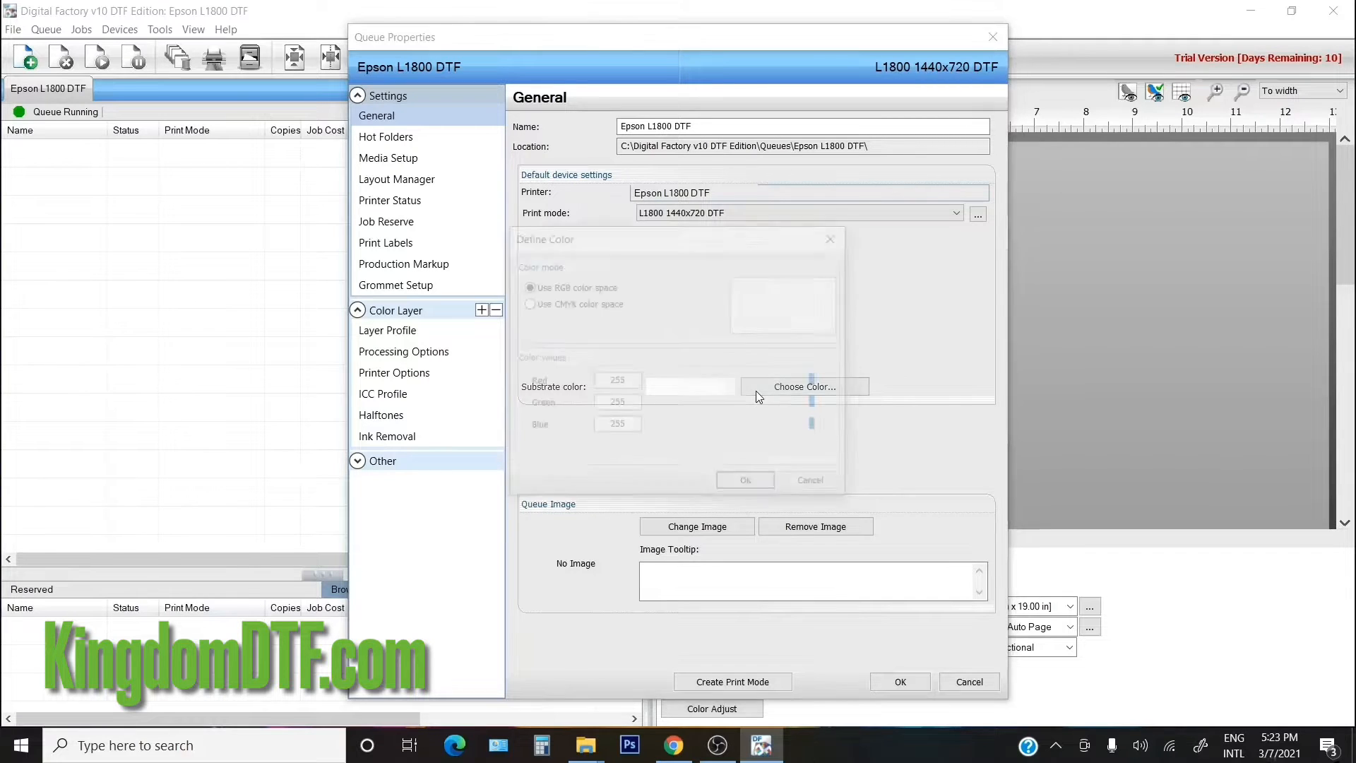
left_click_drag(817, 381, 810, 382)
double_click(616, 381)
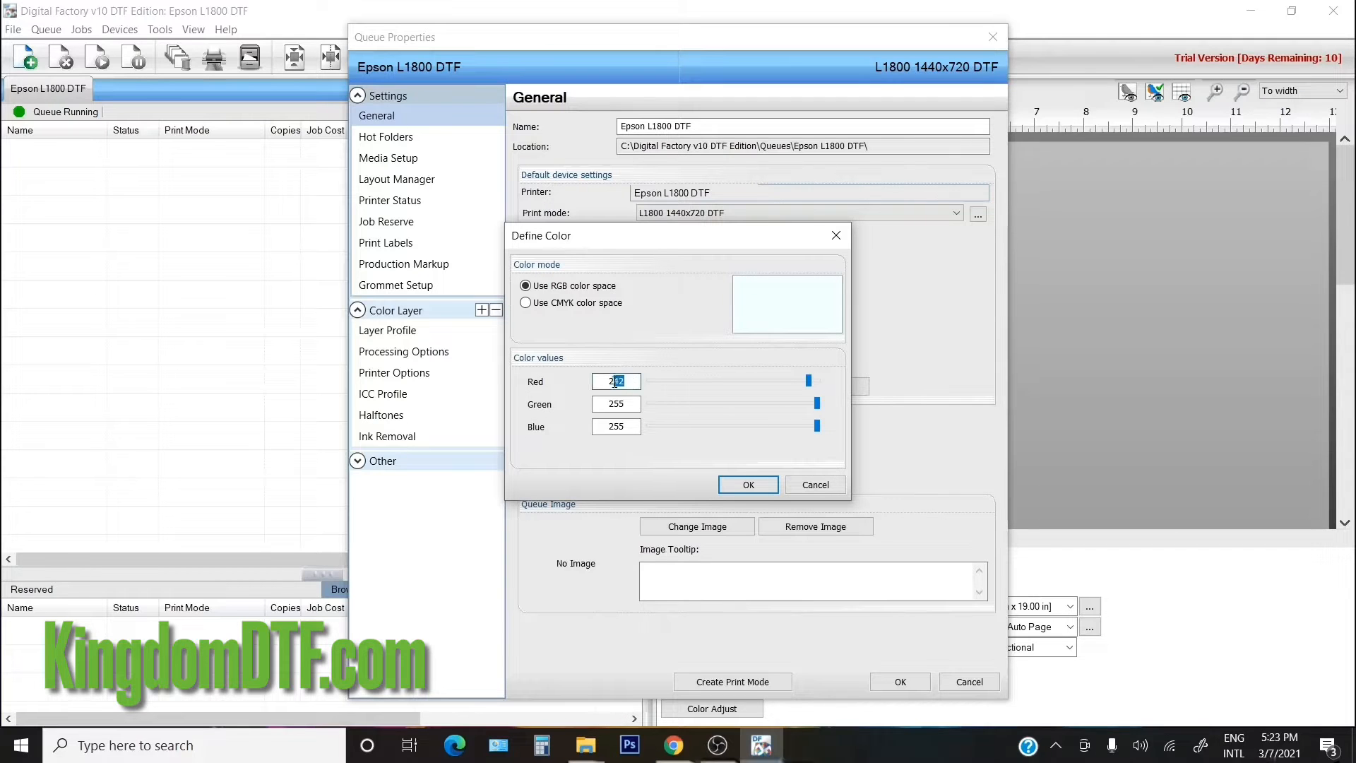
type("200")
key("Tab")
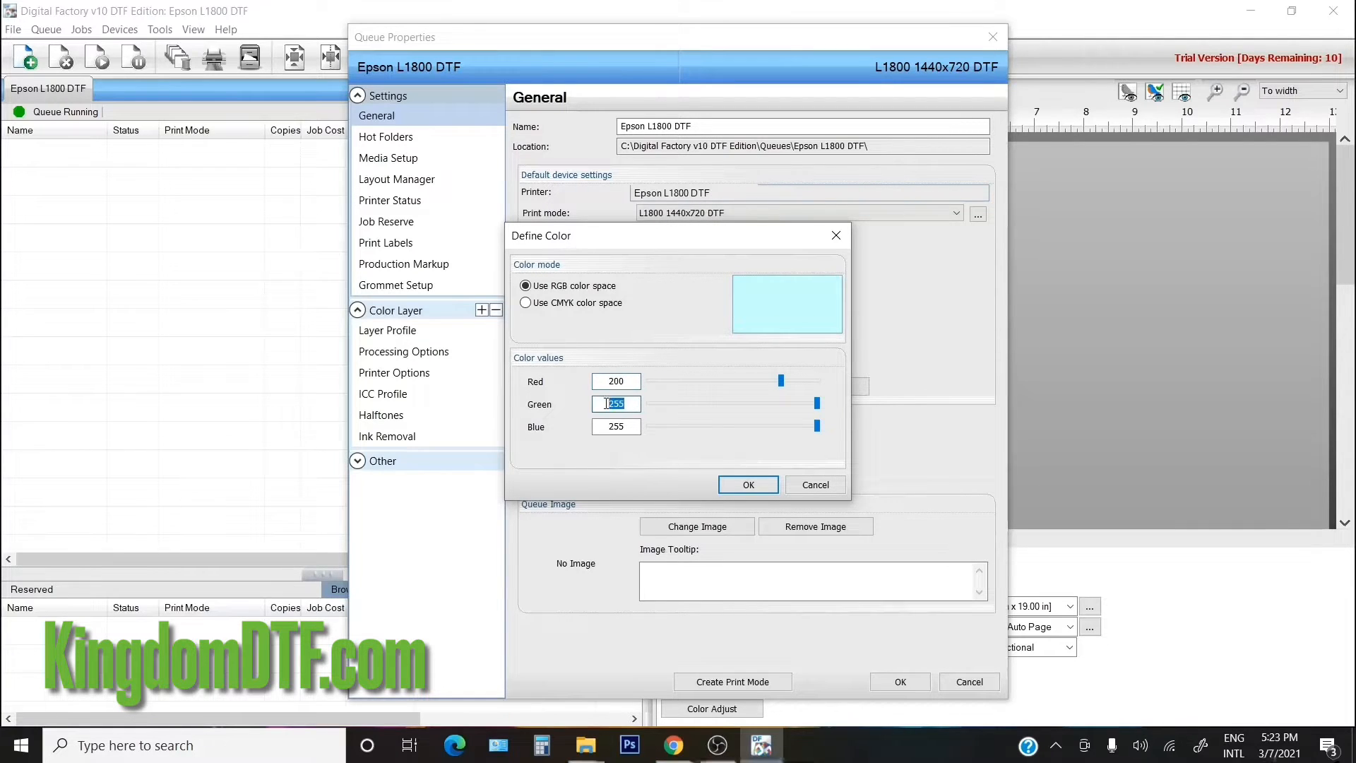
type("200")
key("Tab")
type("200")
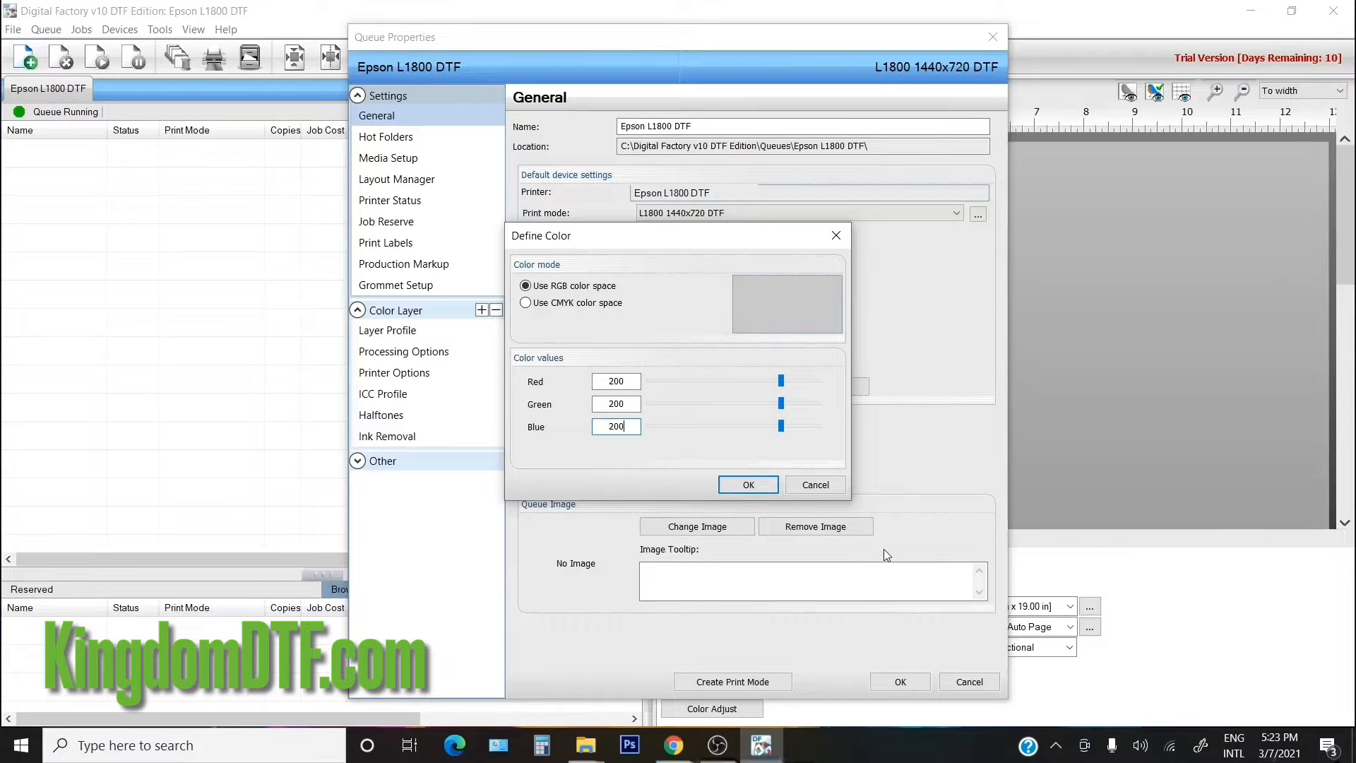
left_click(722, 749)
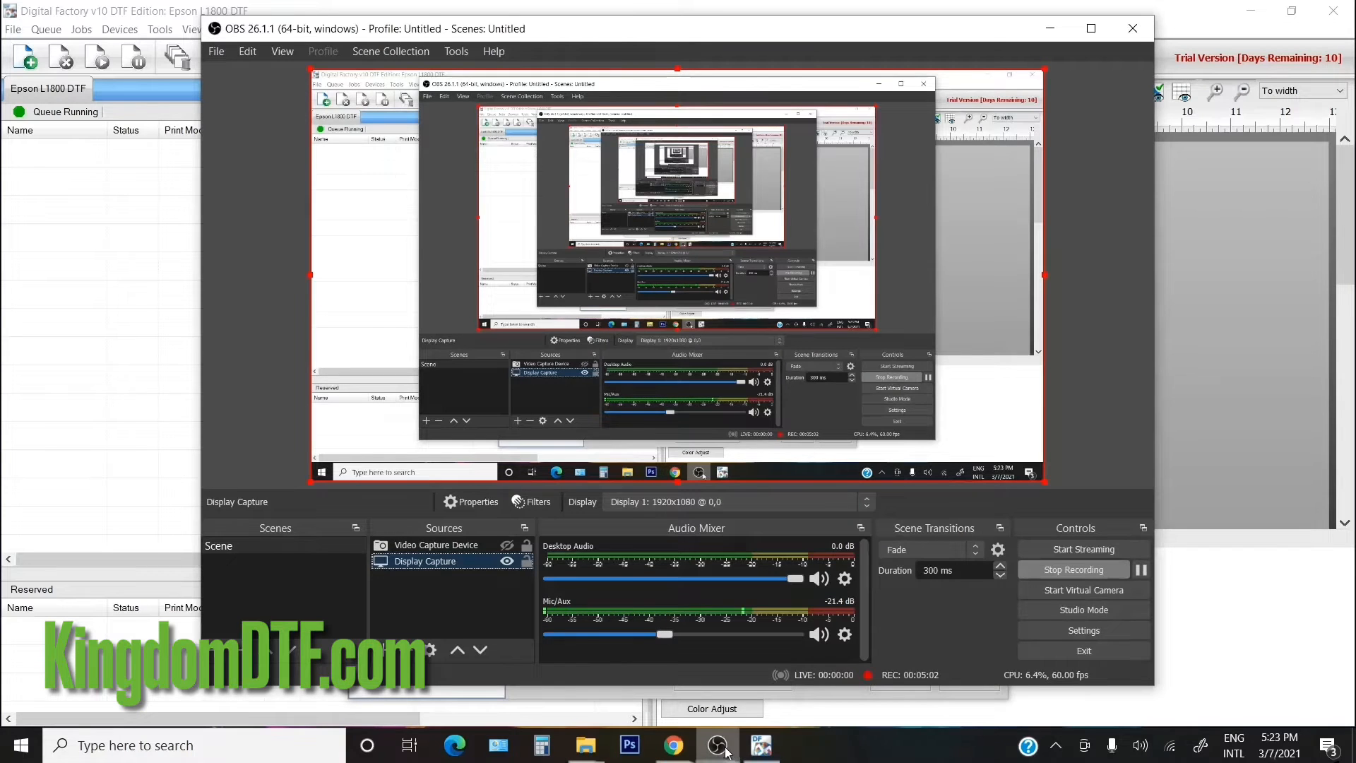
left_click(719, 746)
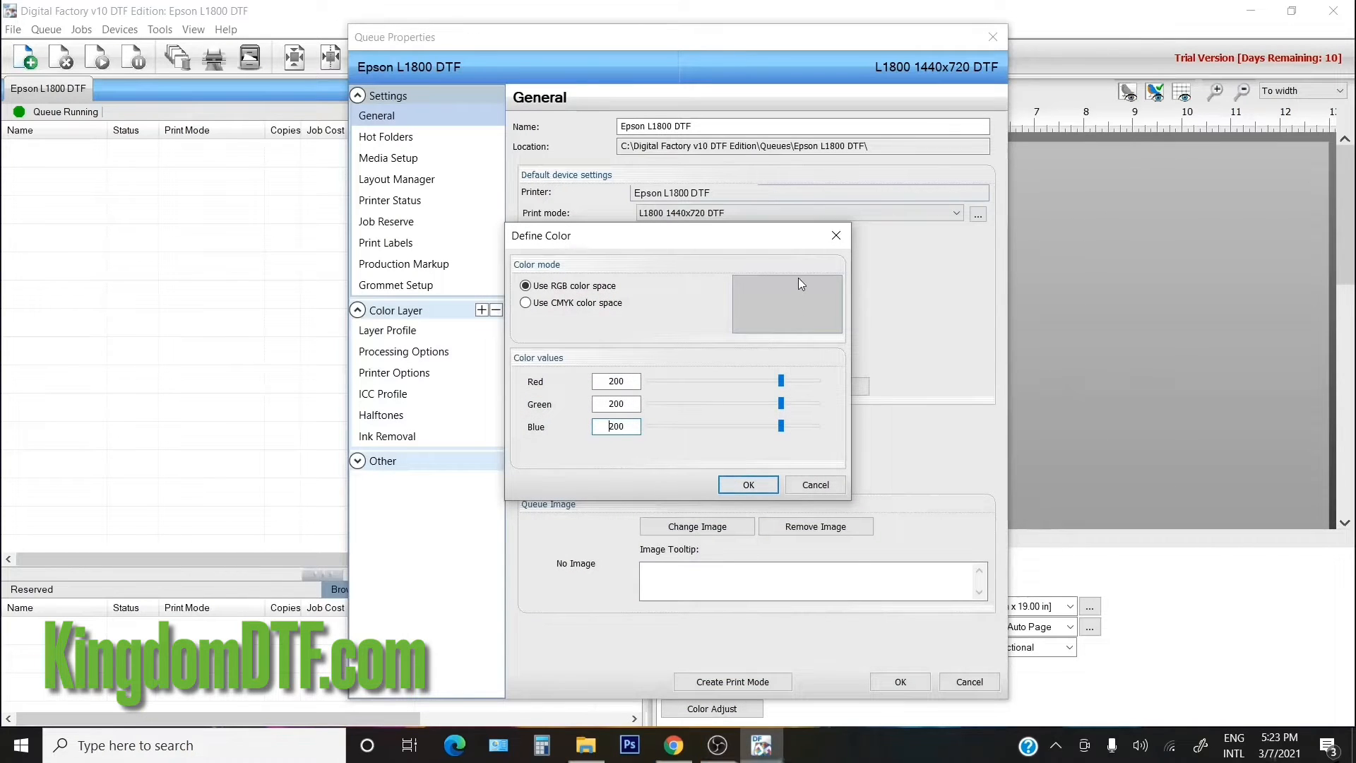
left_click(828, 484)
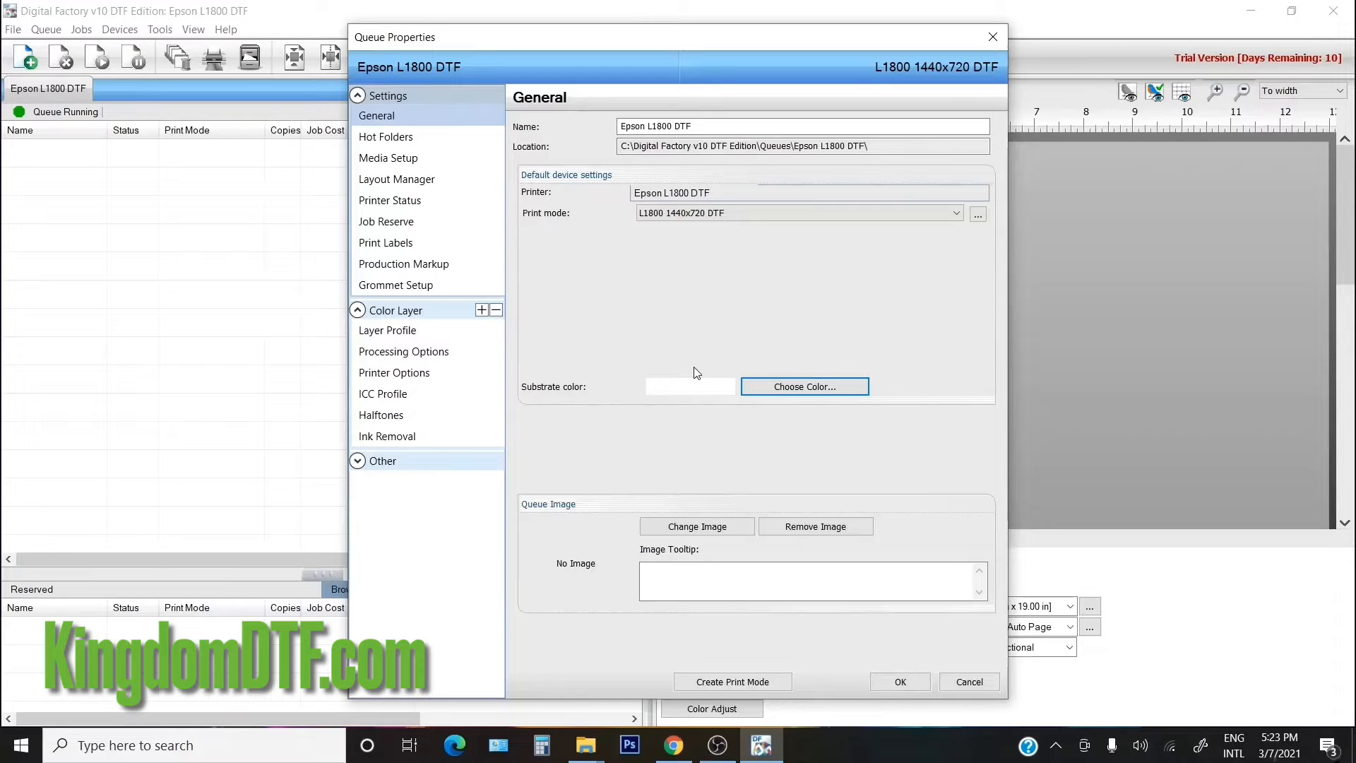
- Review the queue's general settings pages in order, from Hot Folders, Media Setup and Layout Manager through Grommet Setup
left_click(385, 137)
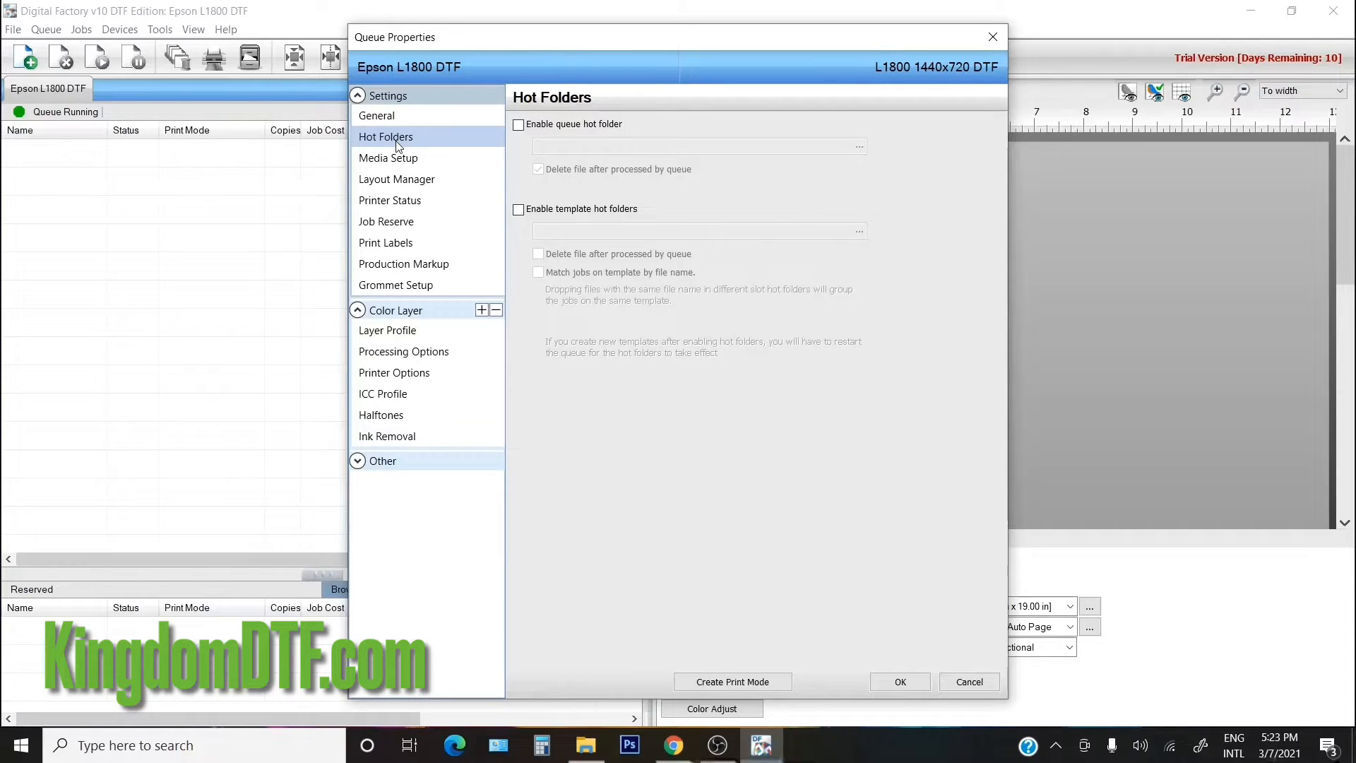
left_click(414, 157)
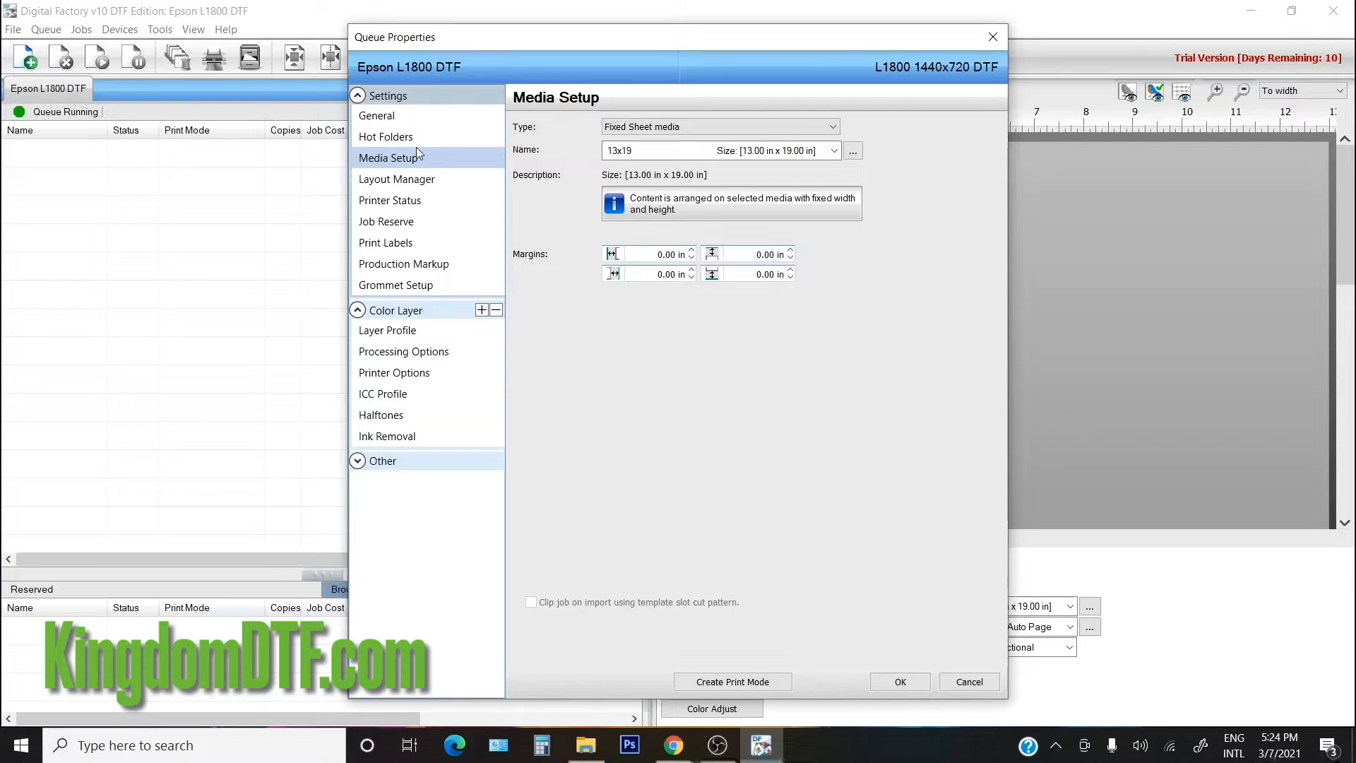
left_click(395, 181)
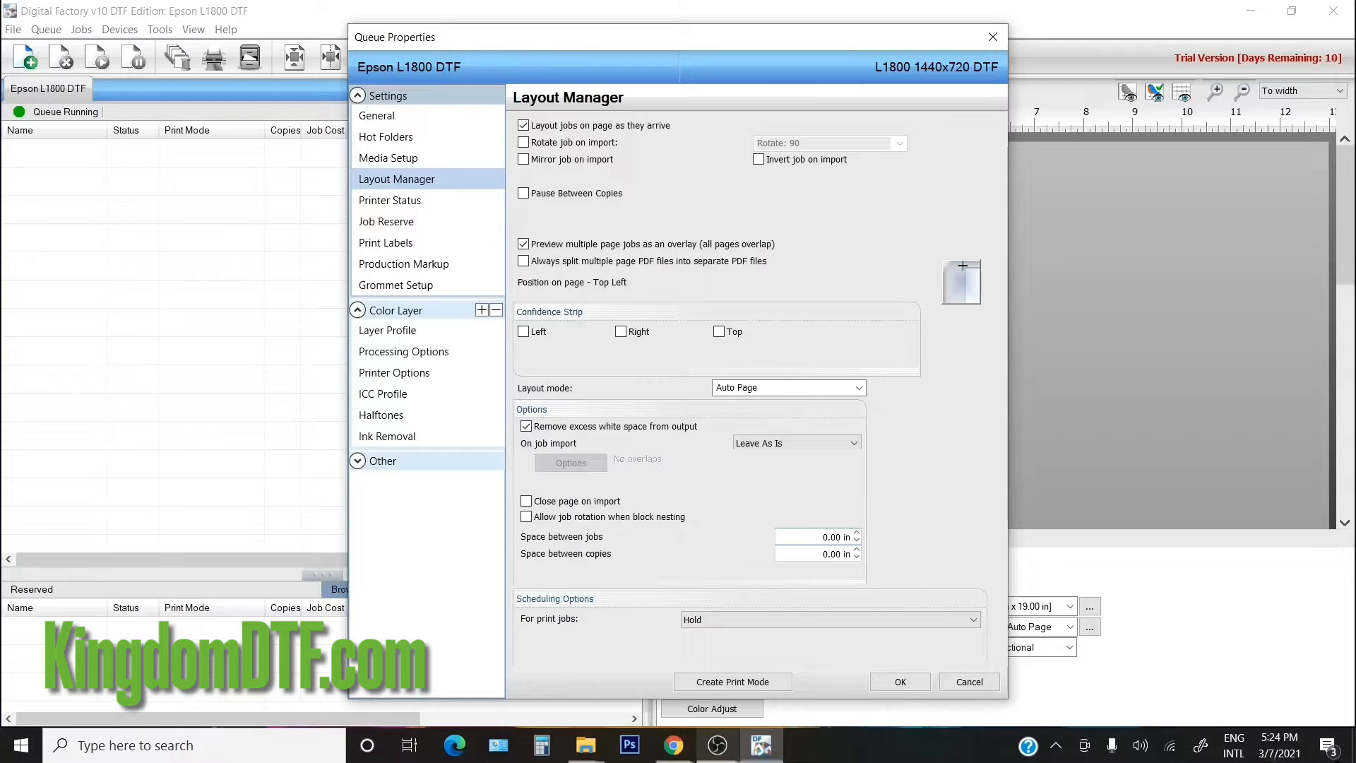
left_click(721, 750)
left_click(728, 754)
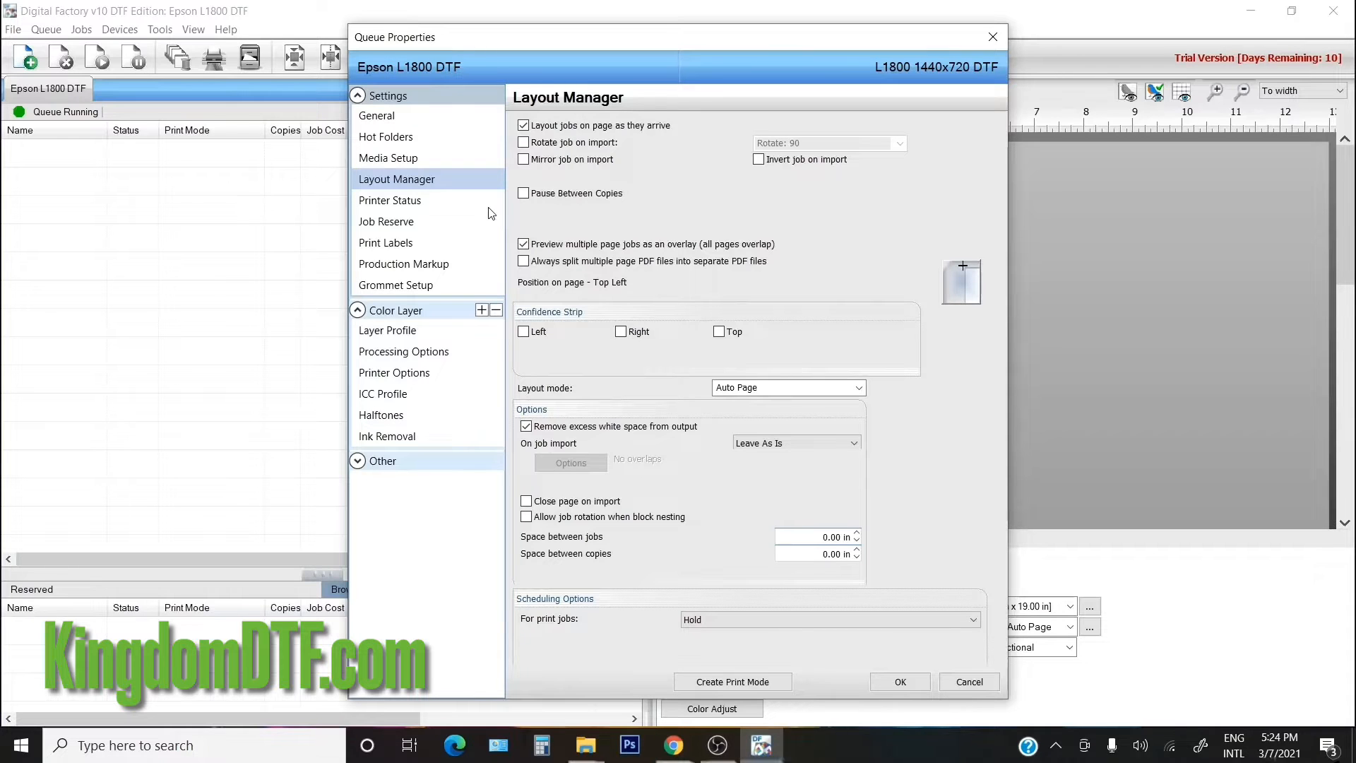
left_click(434, 206)
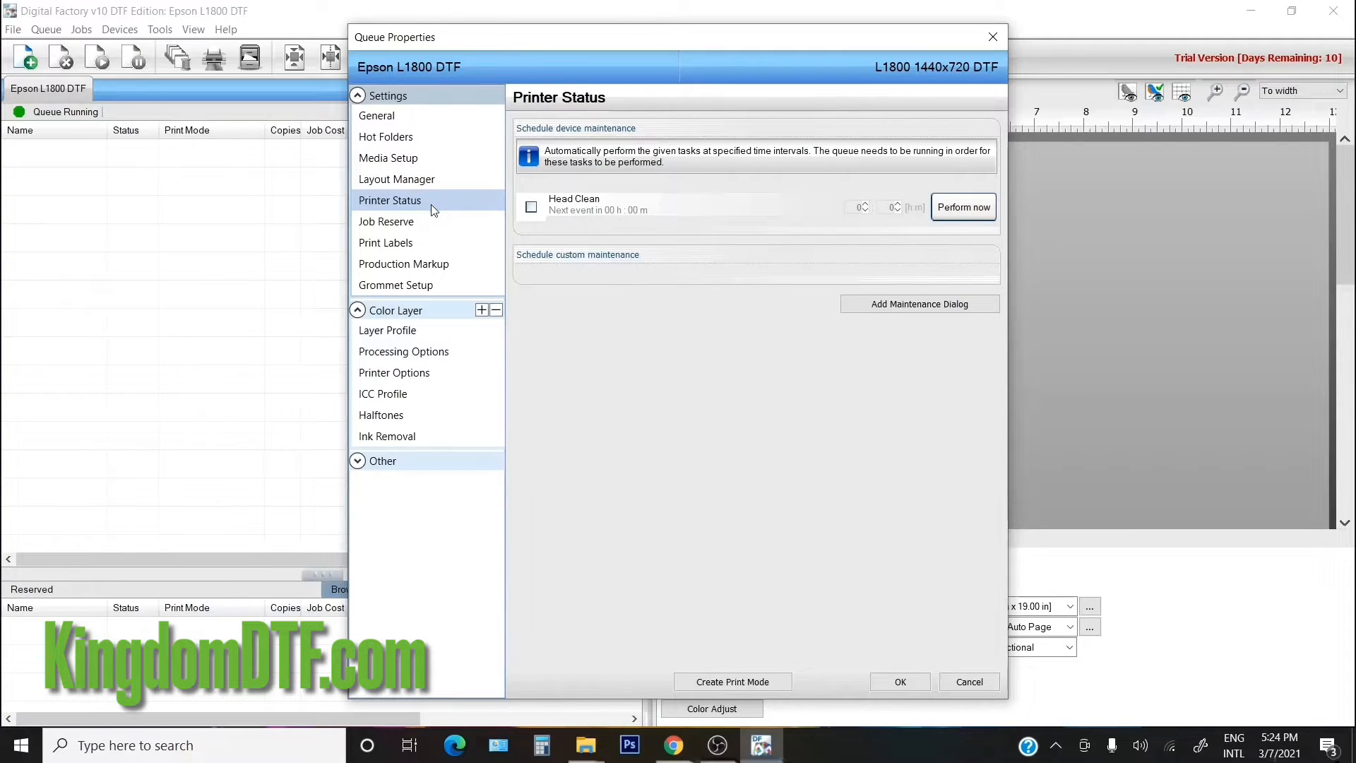
left_click(406, 226)
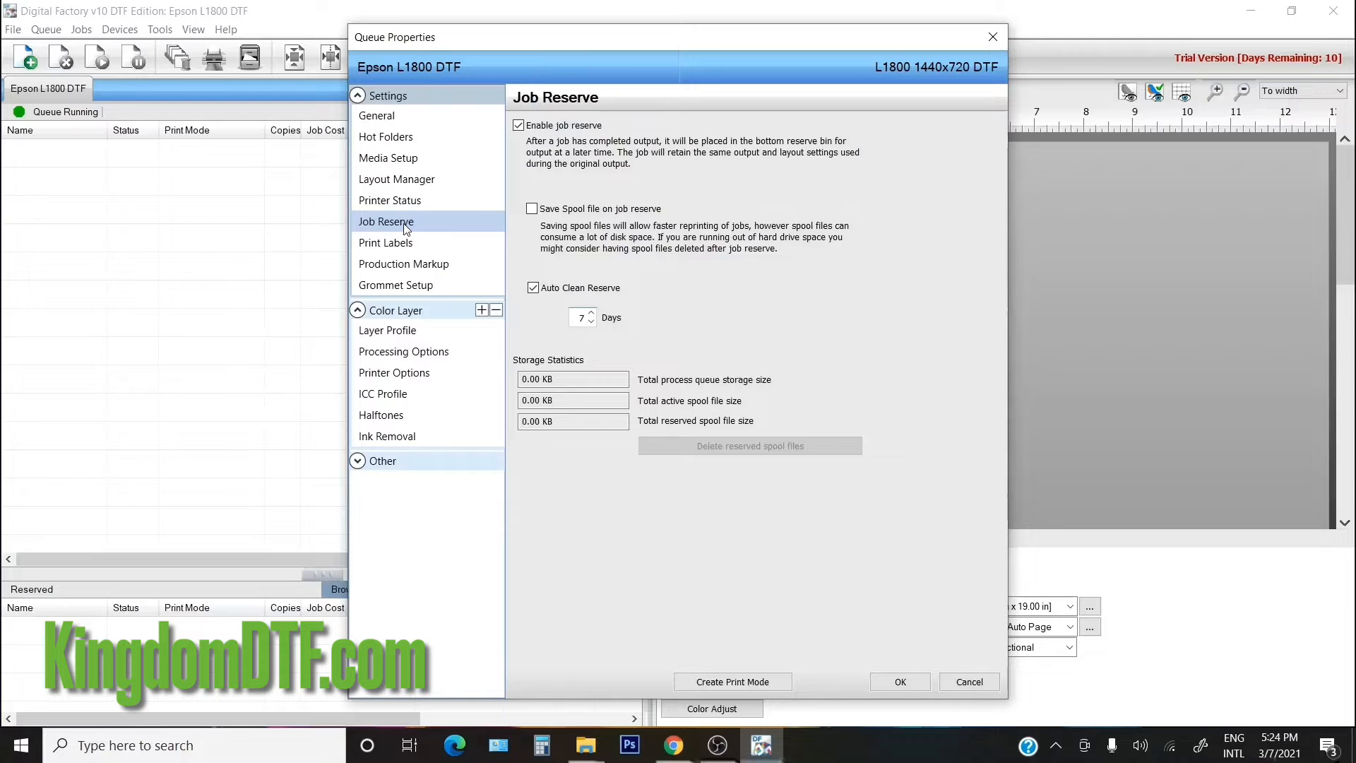
left_click(404, 244)
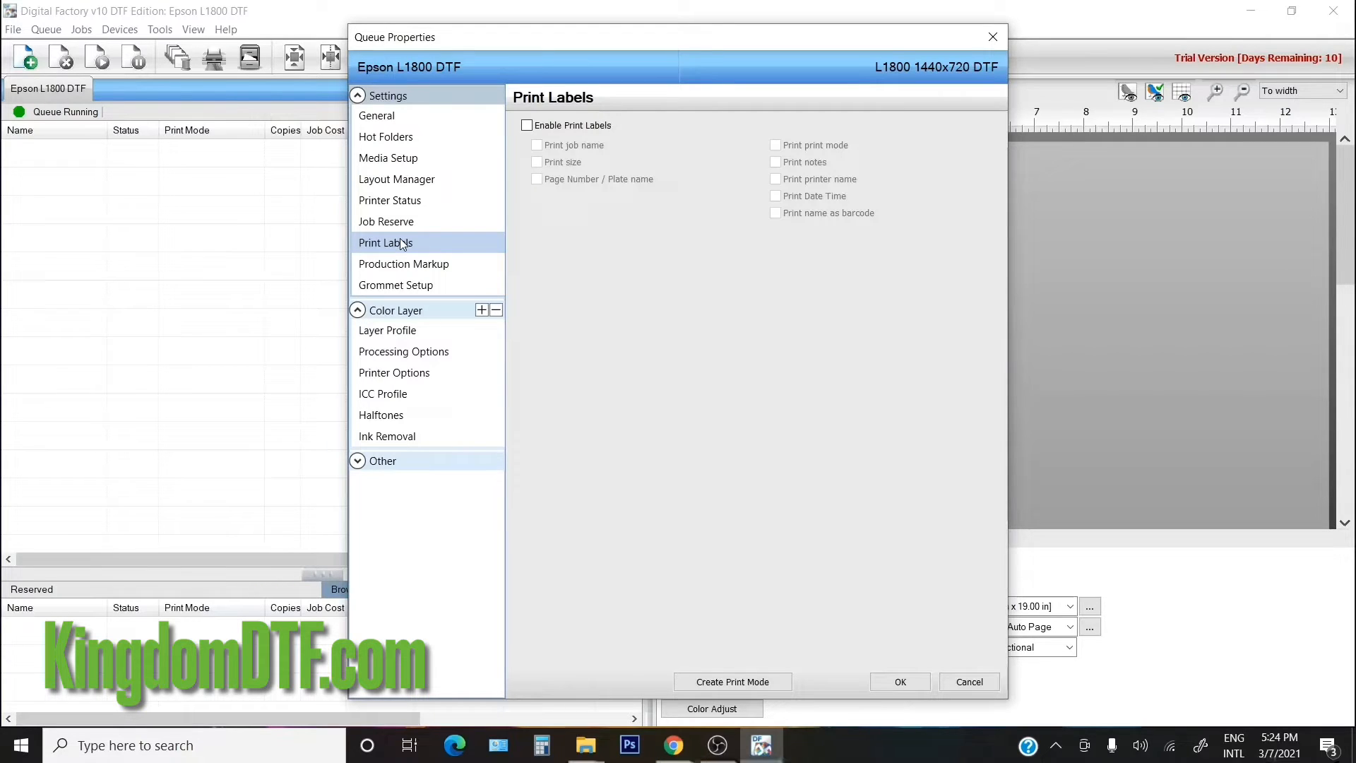
left_click(417, 264)
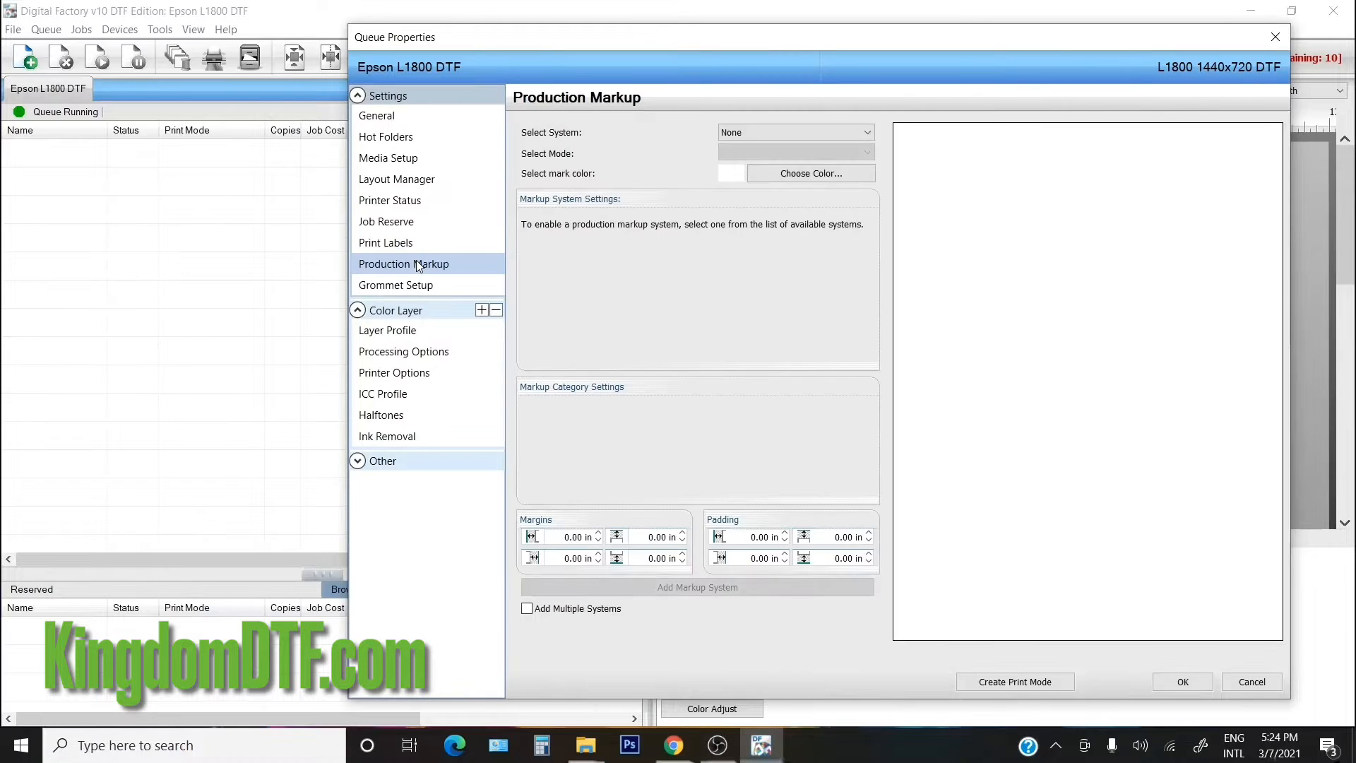
left_click(418, 285)
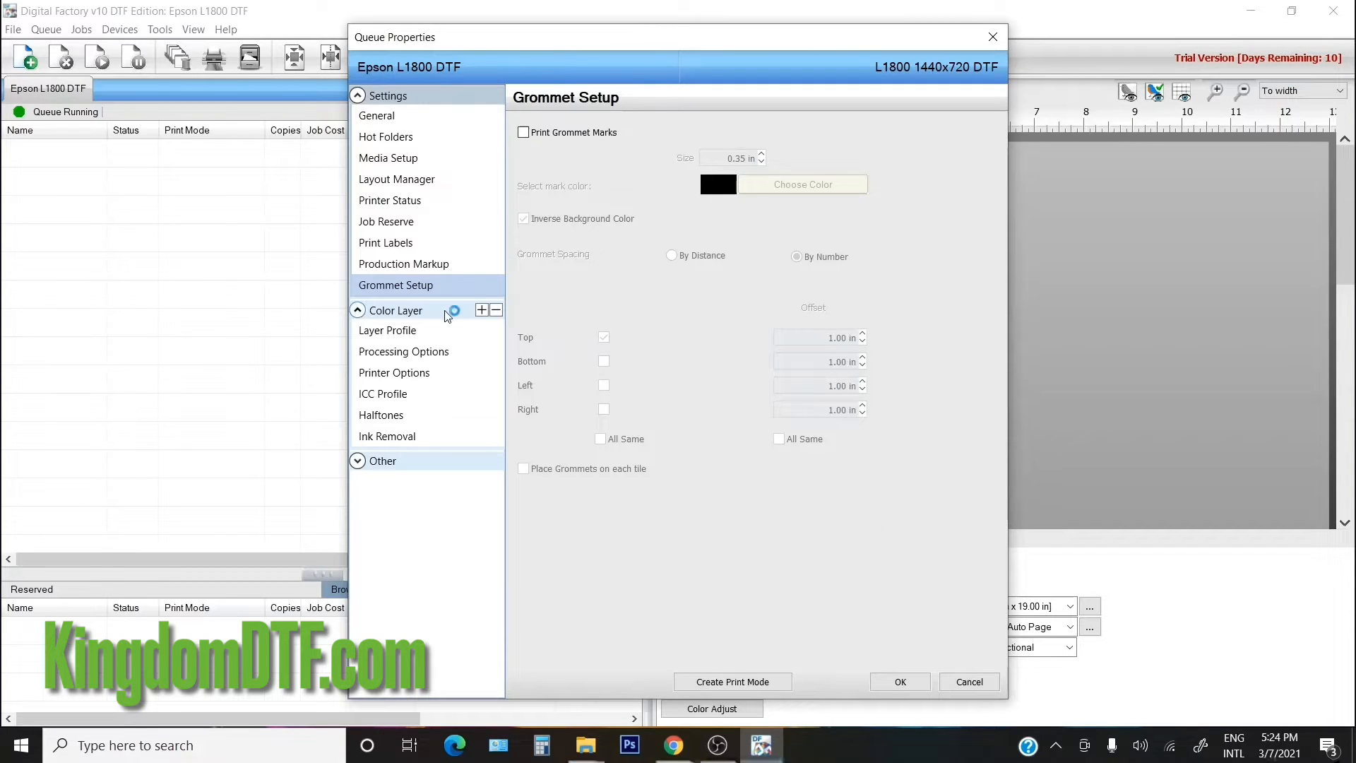
- Try raising the choke of the White plane in the Layer Profile, and return it to 0
left_click(410, 330)
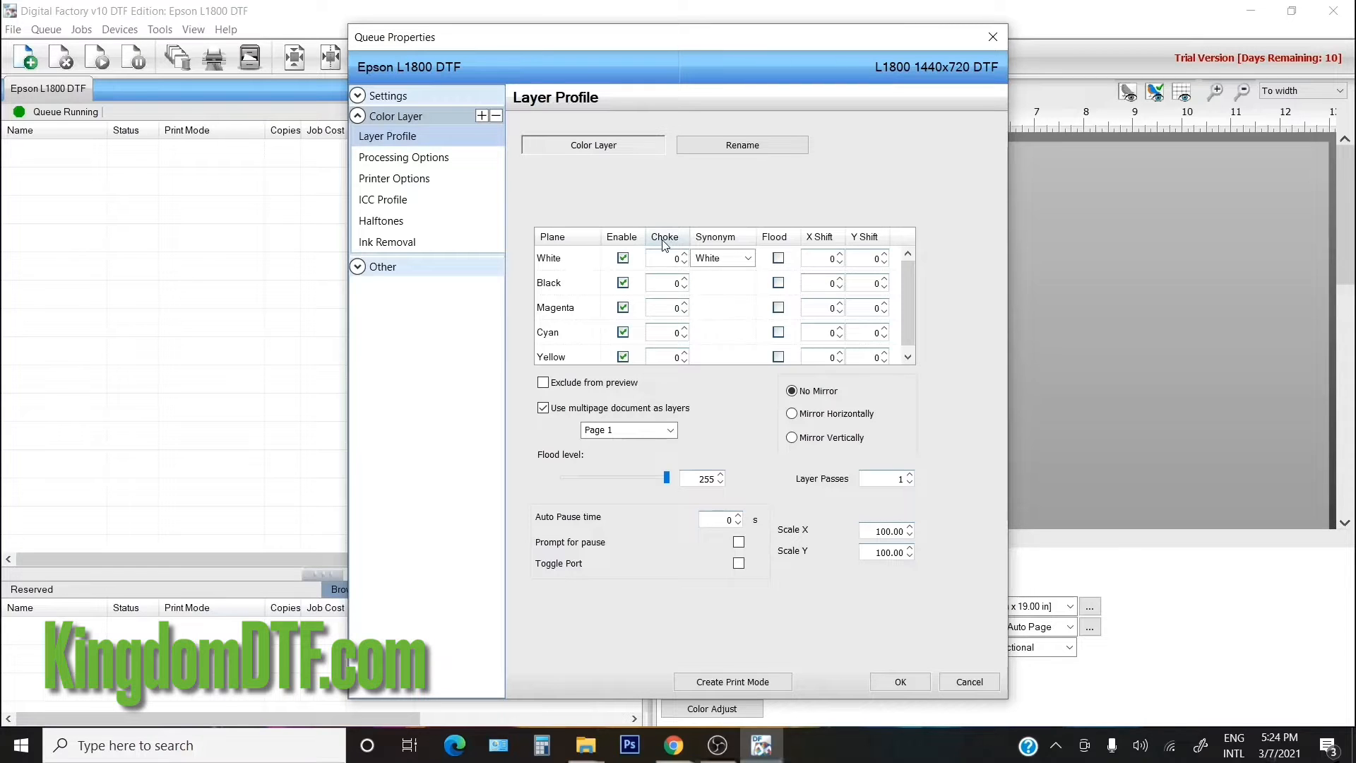
left_click(684, 255)
left_click(684, 255)
left_click(684, 255)
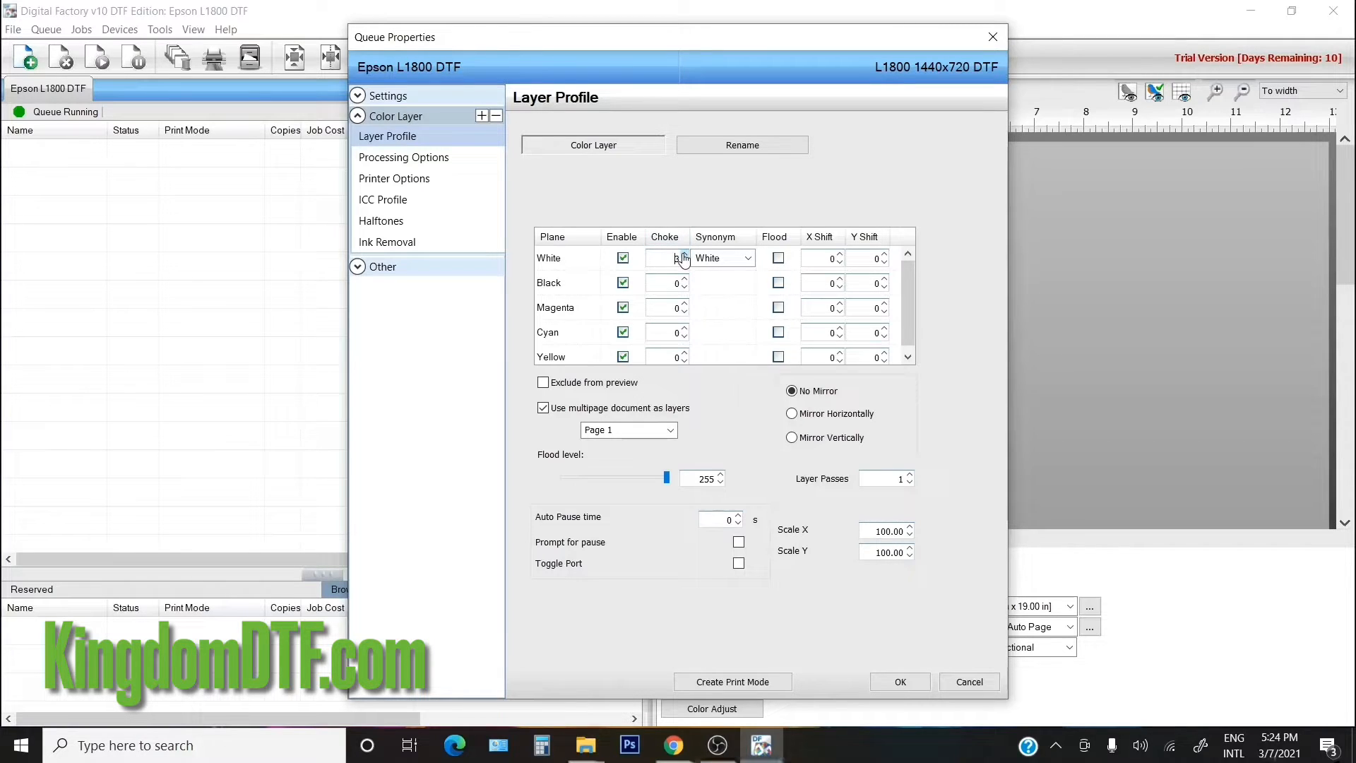
left_click(684, 255)
left_click(684, 255)
left_click(684, 255)
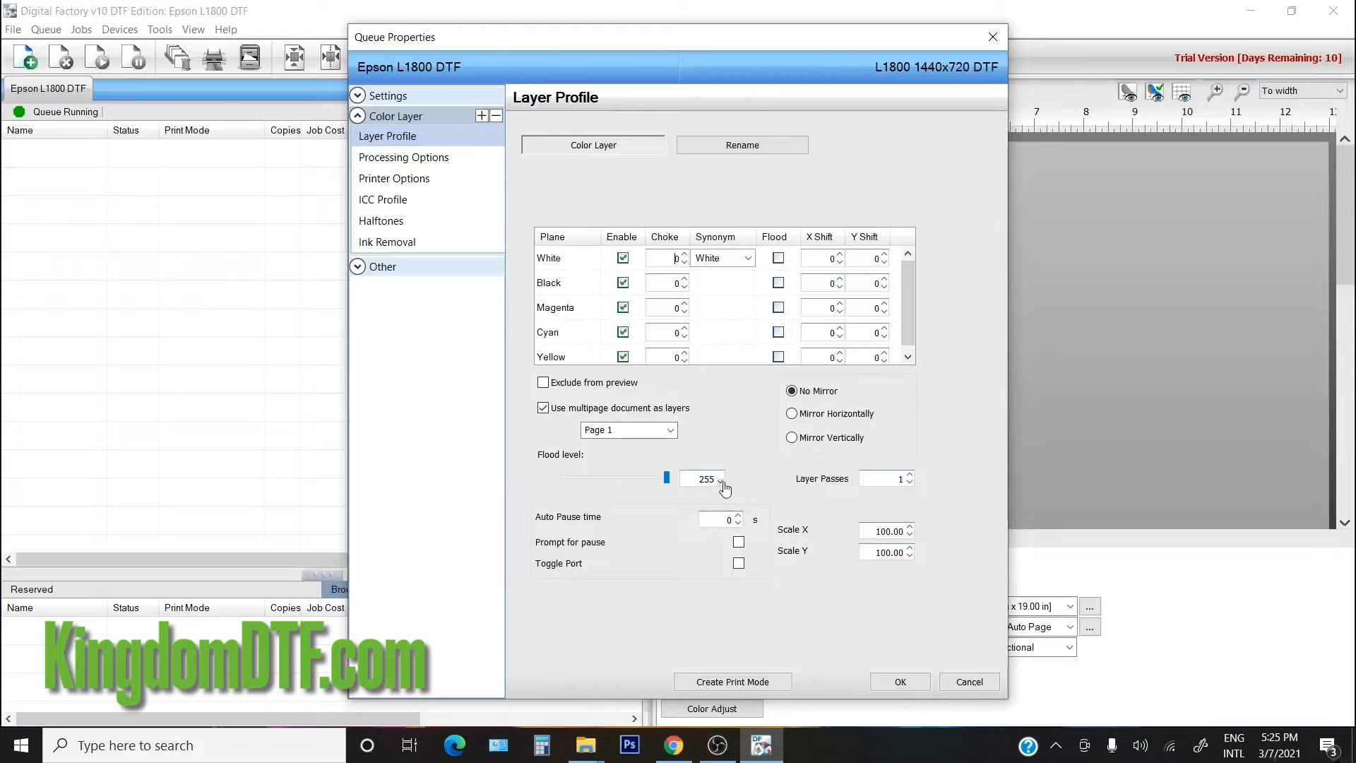
- Try a lower flood level and horizontal mirroring in the Layer Profile, and restore 255 and No Mirror
mouse_move(667, 479)
left_mouse_down()
mouse_move(623, 482)
mouse_move(660, 485)
left_mouse_up()
left_click(808, 414)
left_click(793, 392)
left_click(798, 416)
left_click(805, 393)
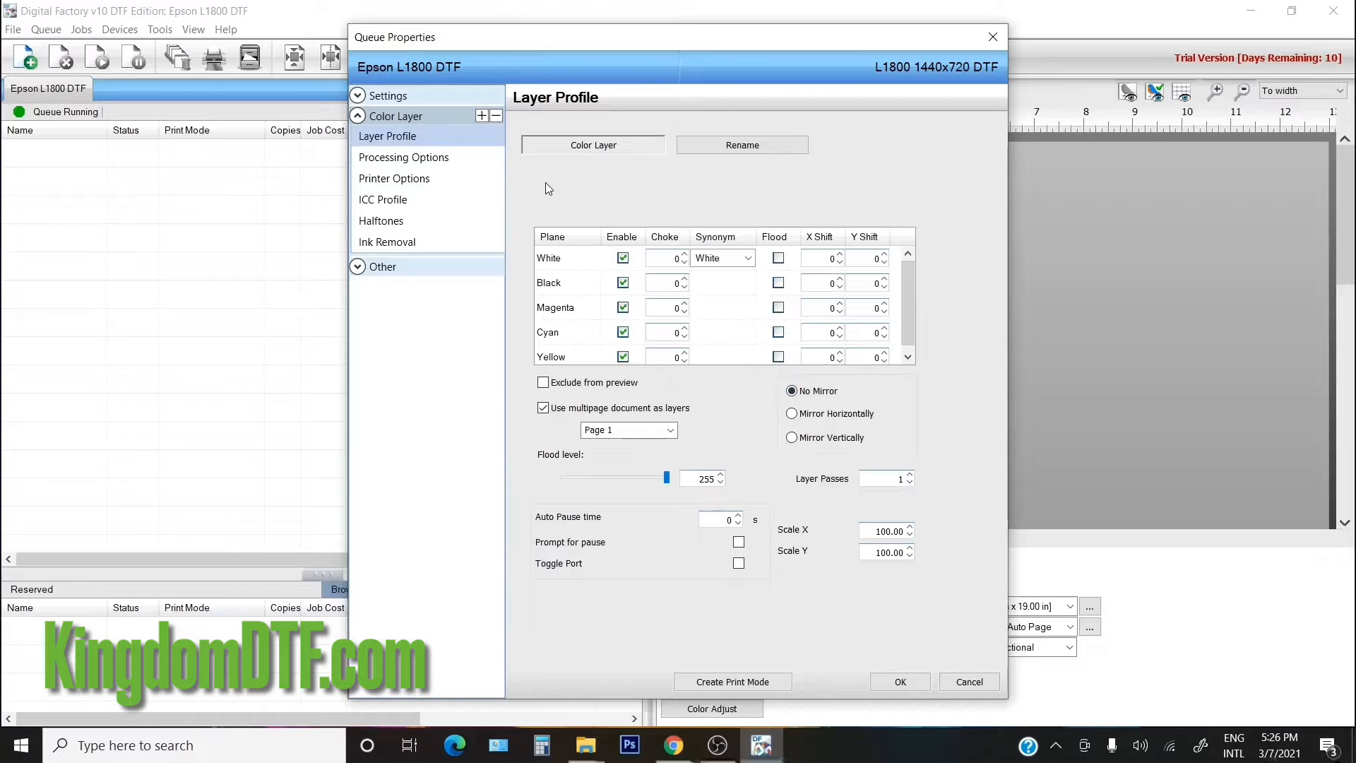
- Review the Printer Options and browse the clinks folder for a vector CMYK input profile, leaving the ICC selection without choosing a file
left_click(408, 186)
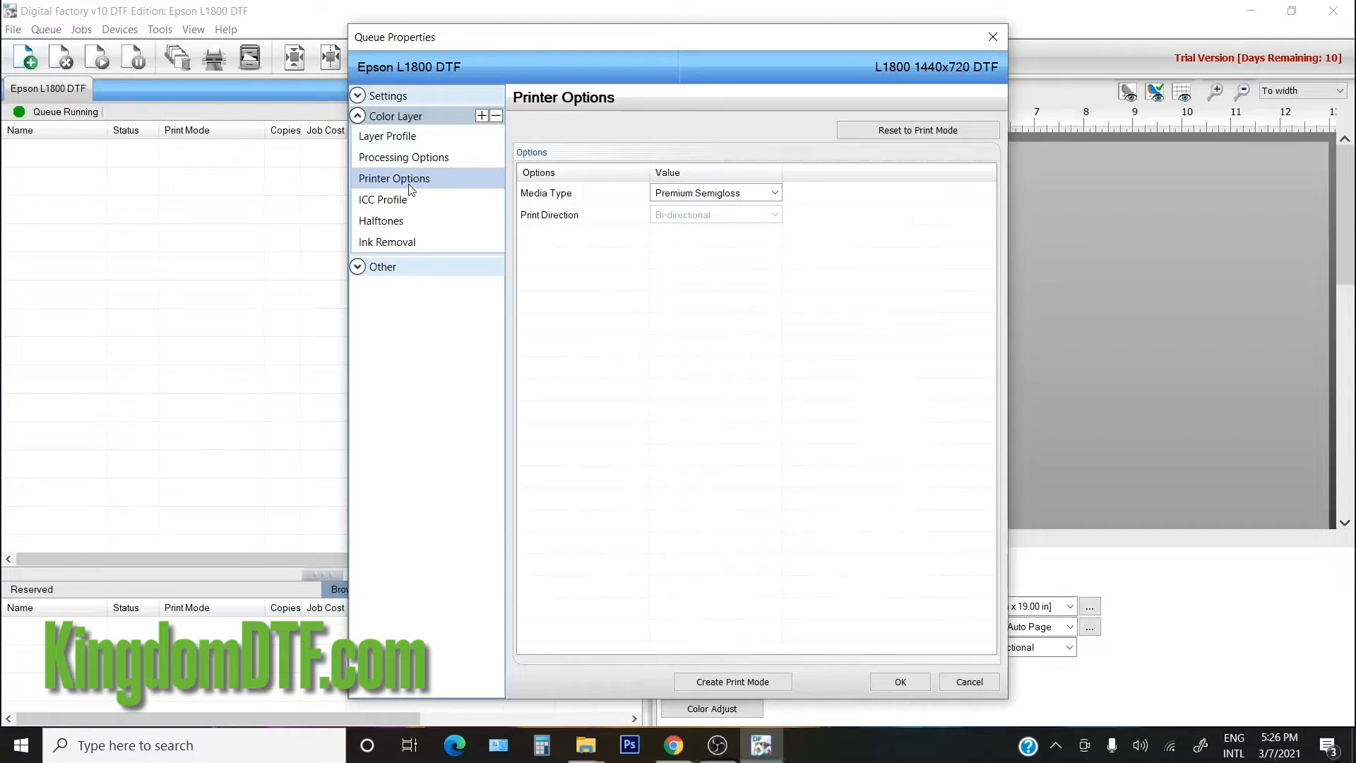
left_click(427, 200)
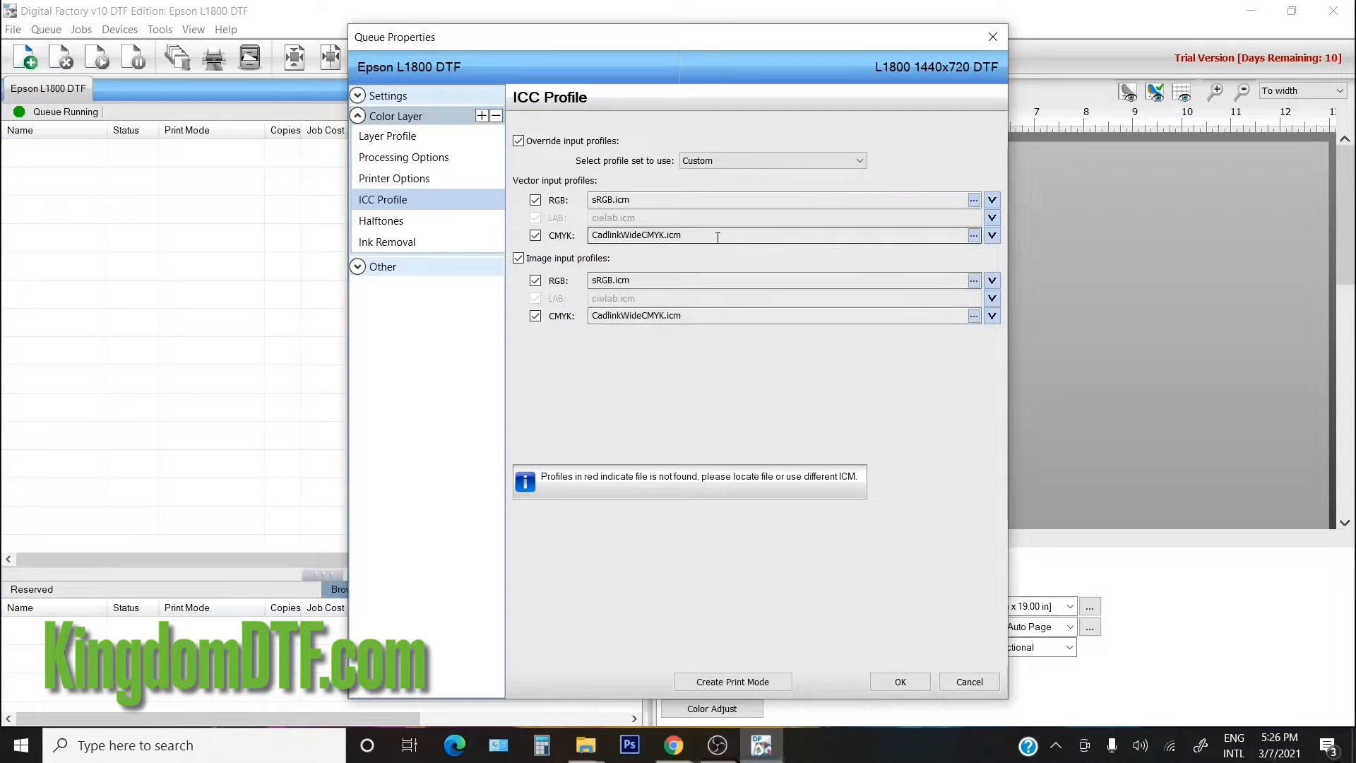
left_click(974, 236)
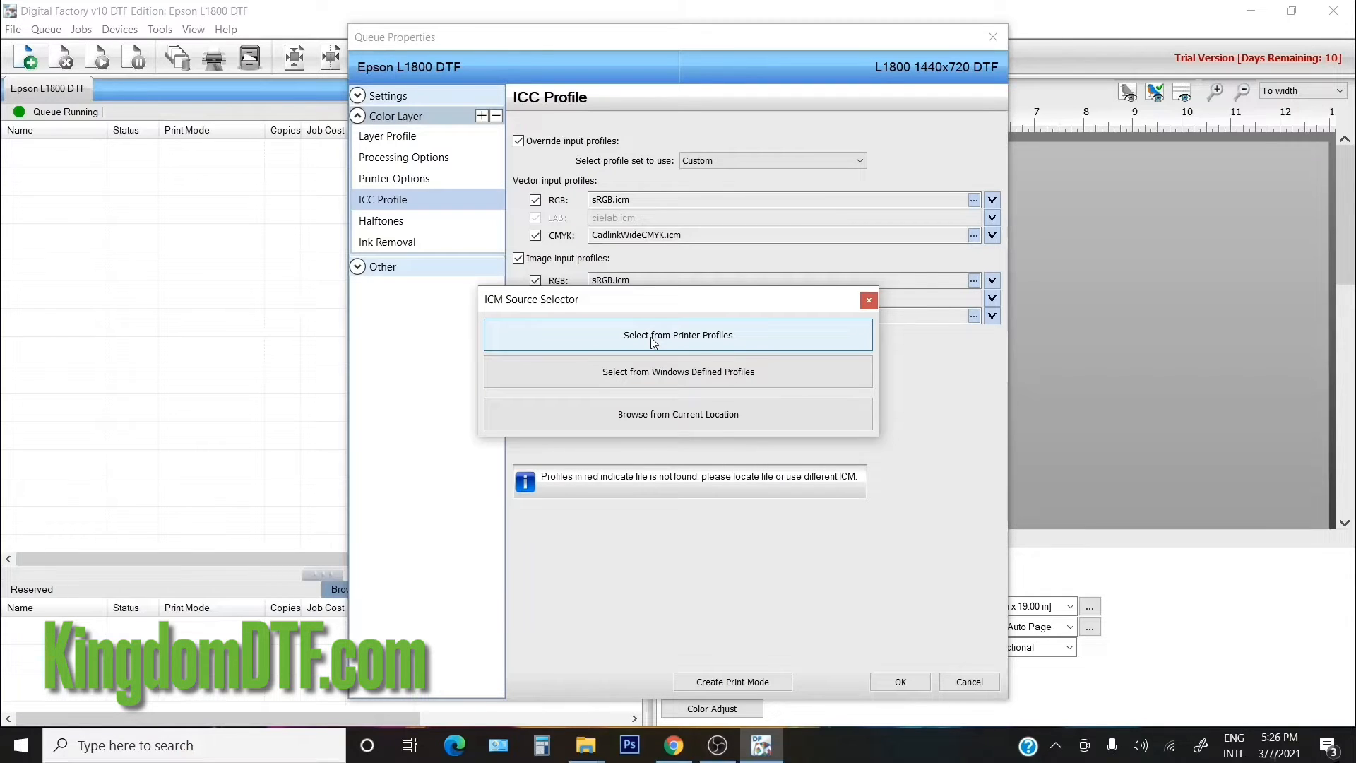
left_click(604, 418)
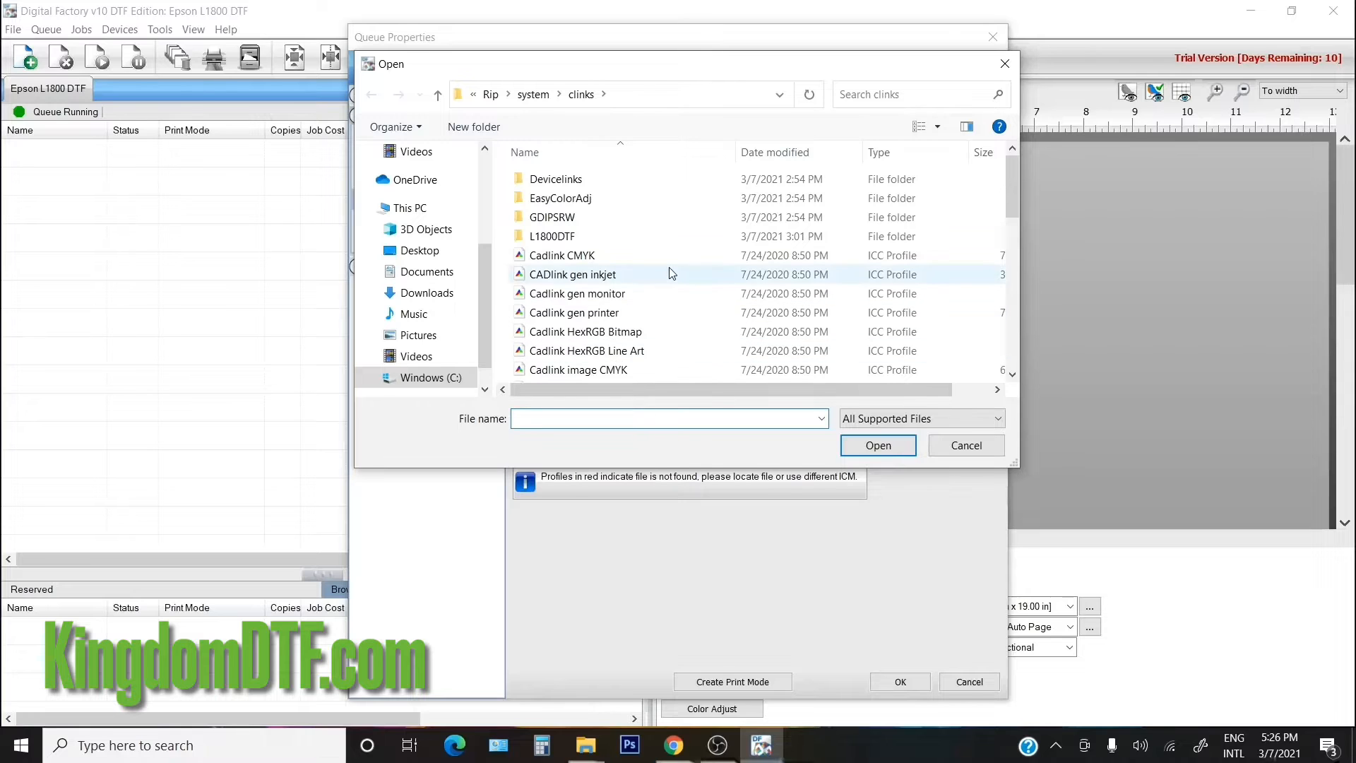
scroll(671, 275, "down", 3)
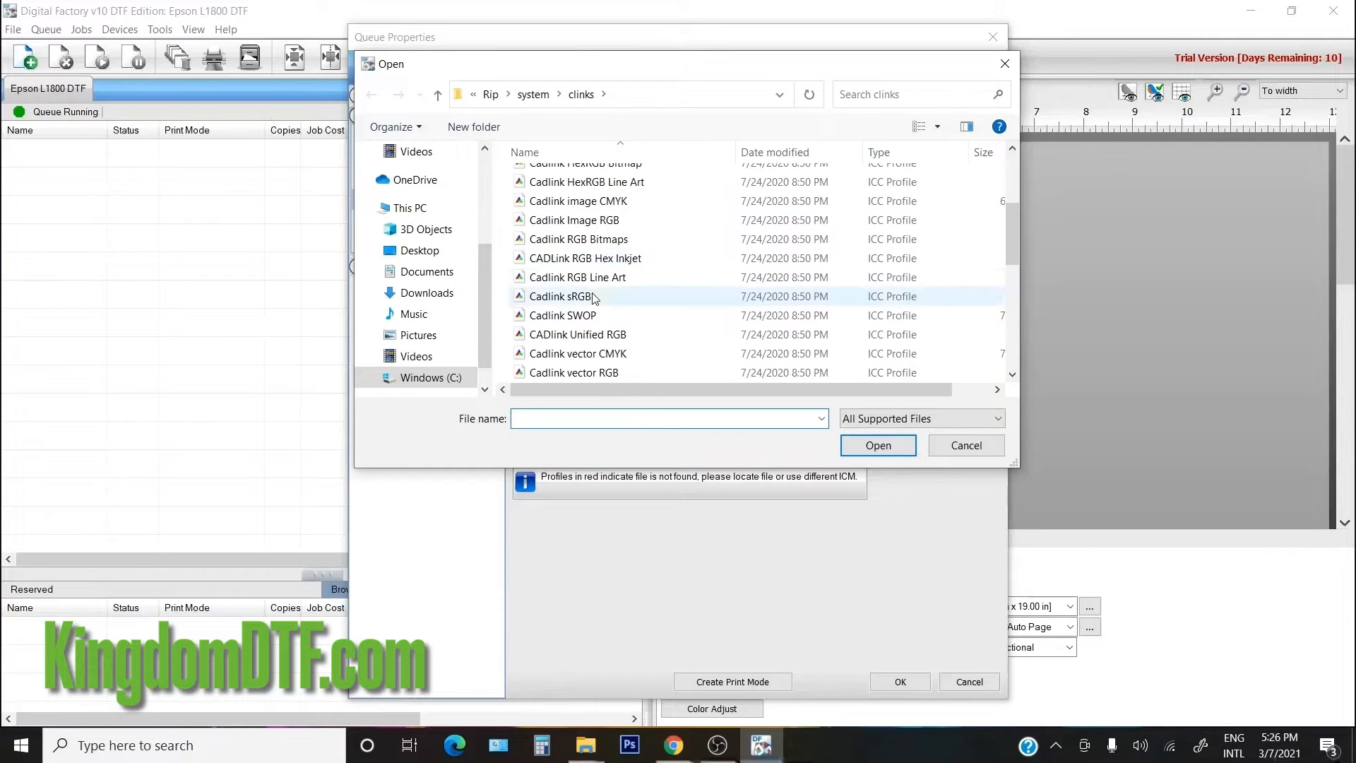
scroll(615, 291, "down", 1)
scroll(615, 291, "down", 5)
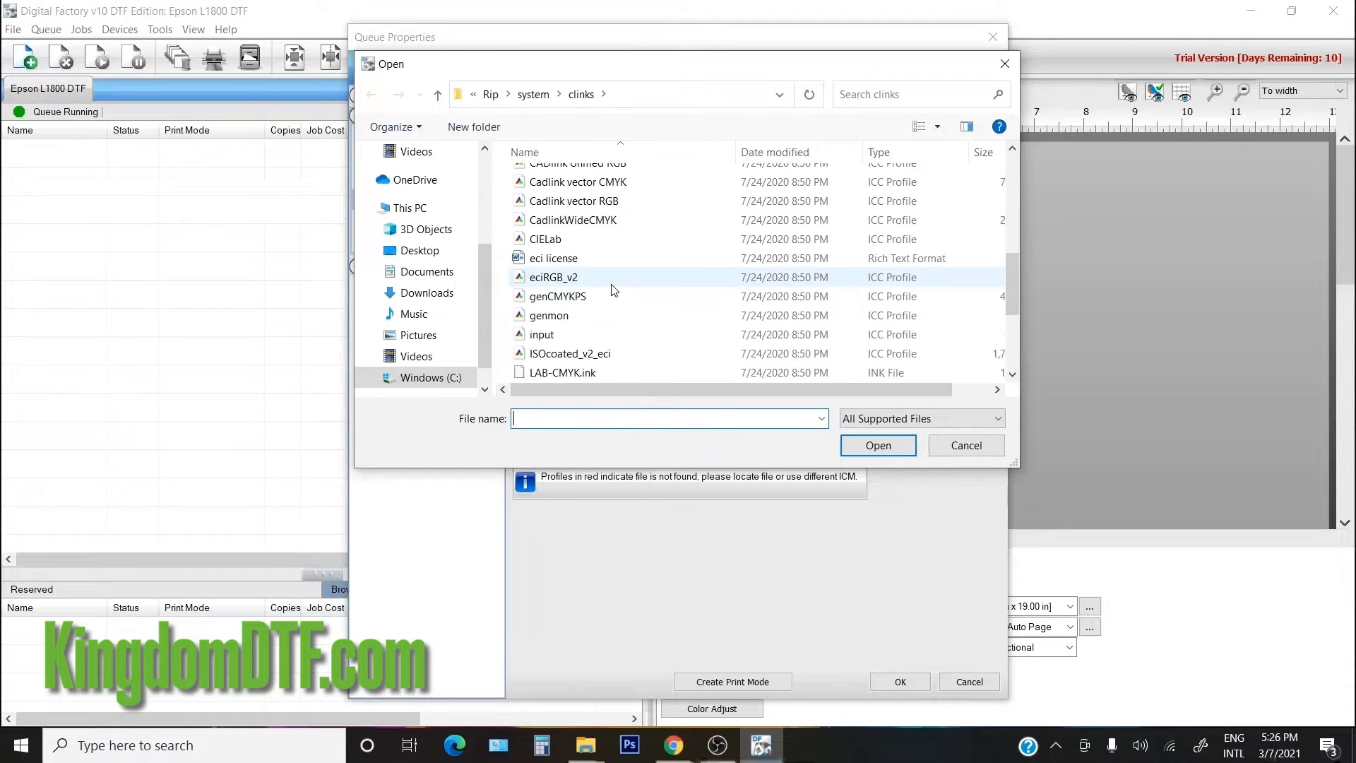
scroll(609, 284, "up", 10)
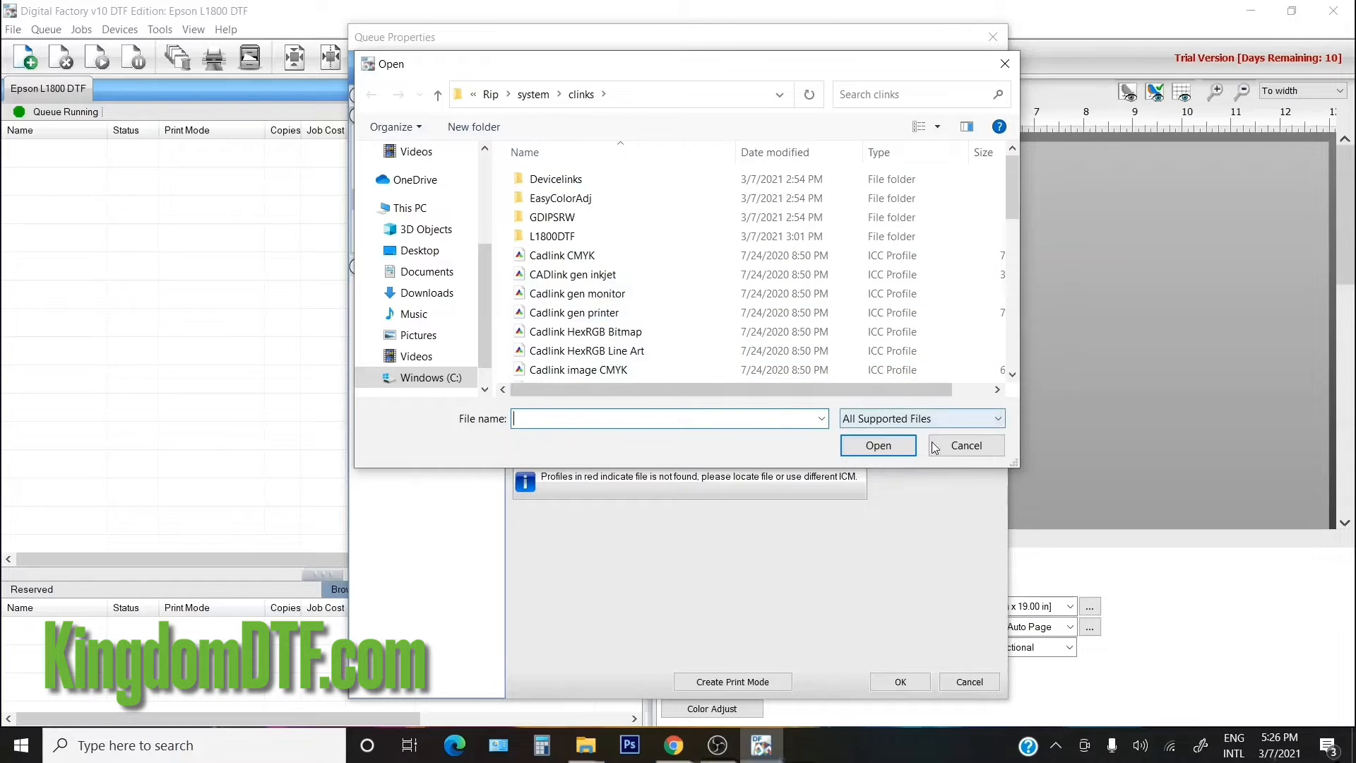
left_click(959, 448)
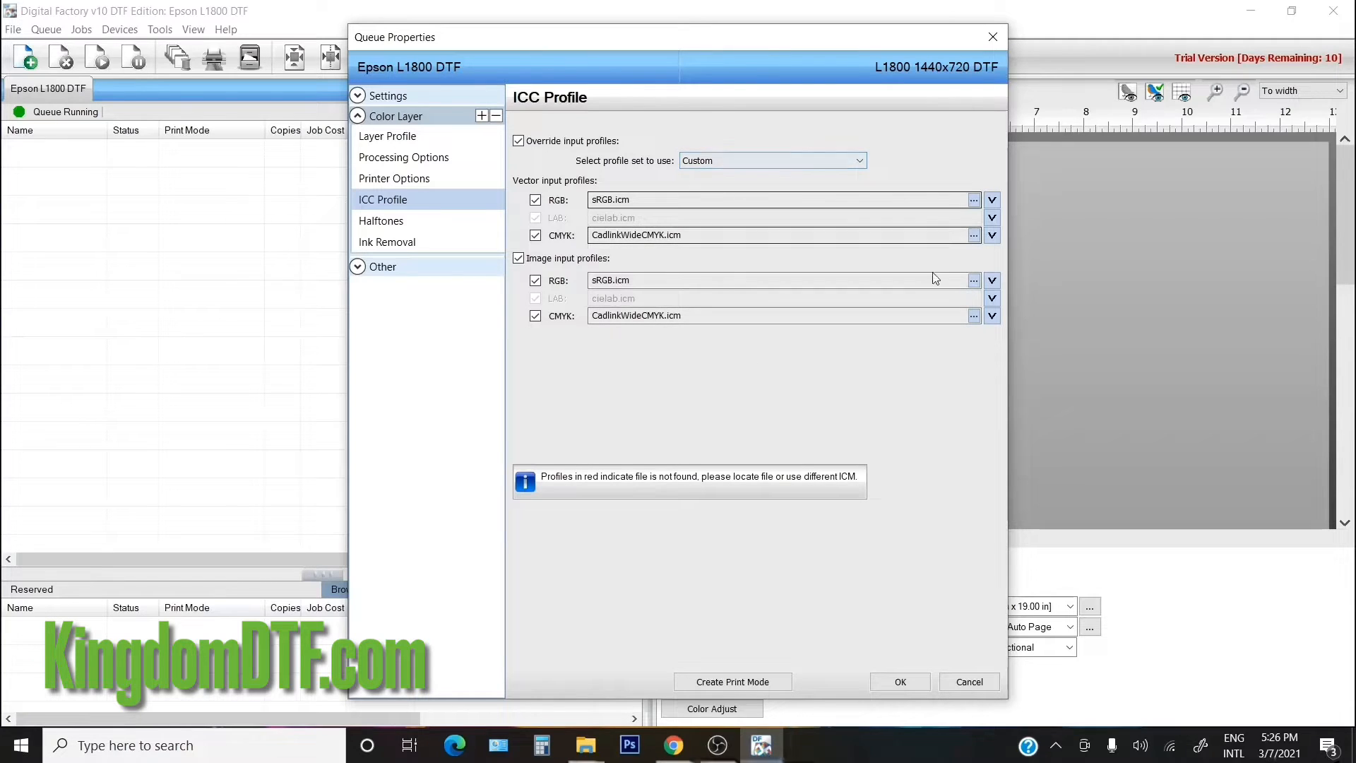
- Browse the current location for a vector RGB input profile and leave without choosing a file
left_click(974, 202)
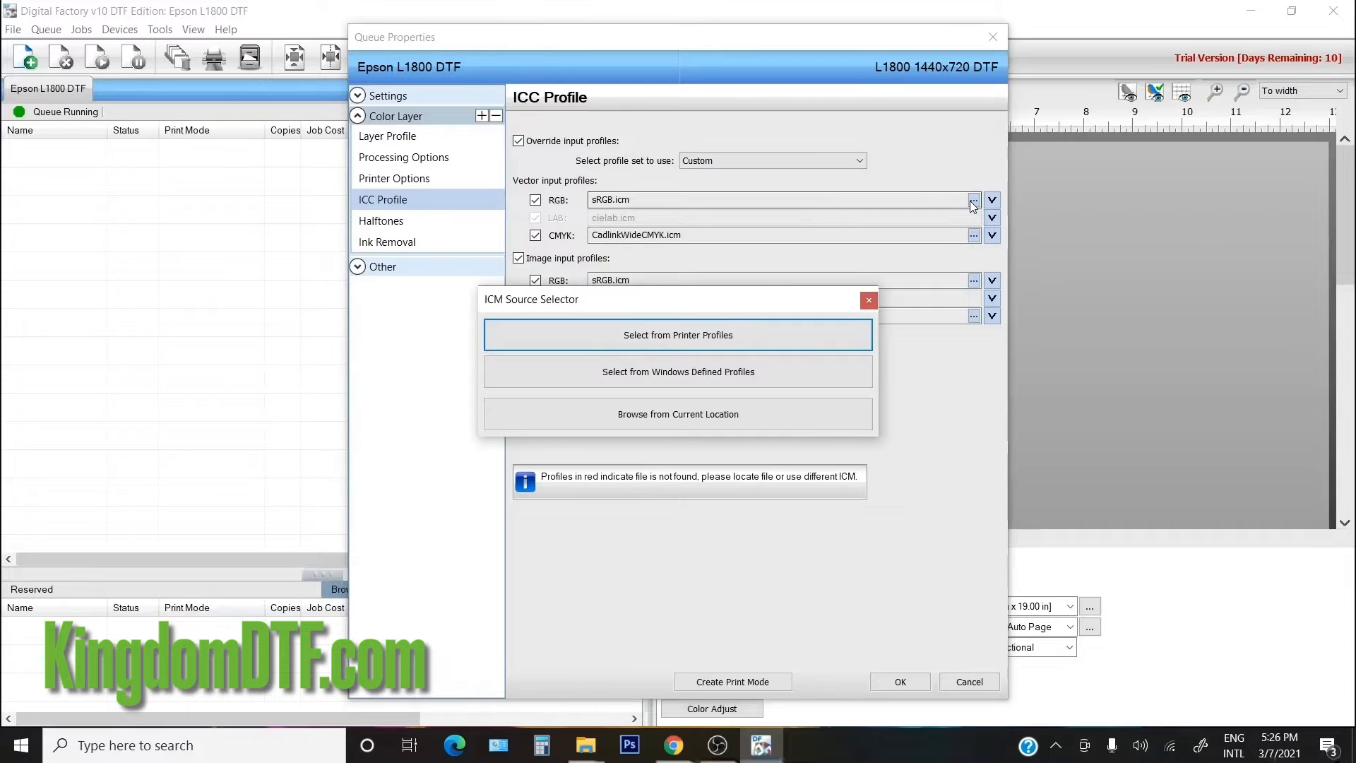
left_click(684, 416)
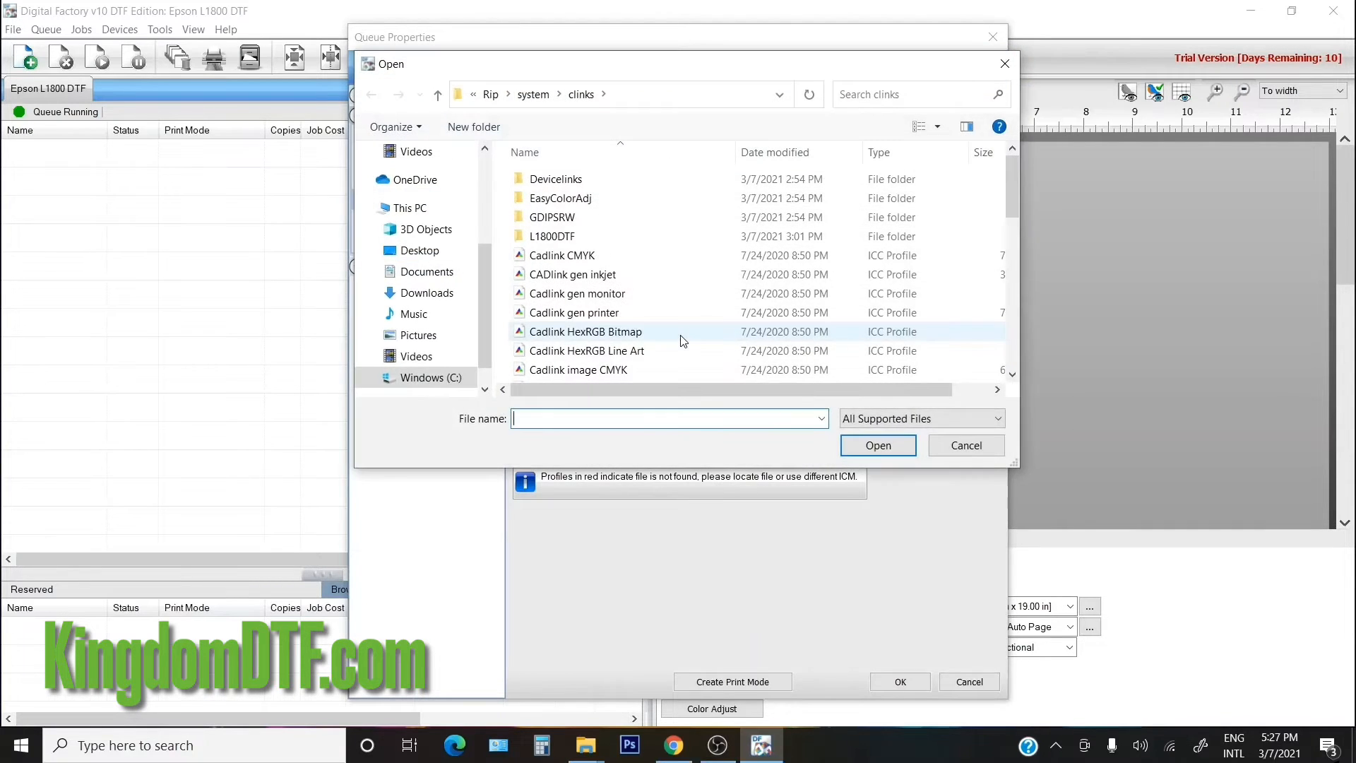
left_click(965, 445)
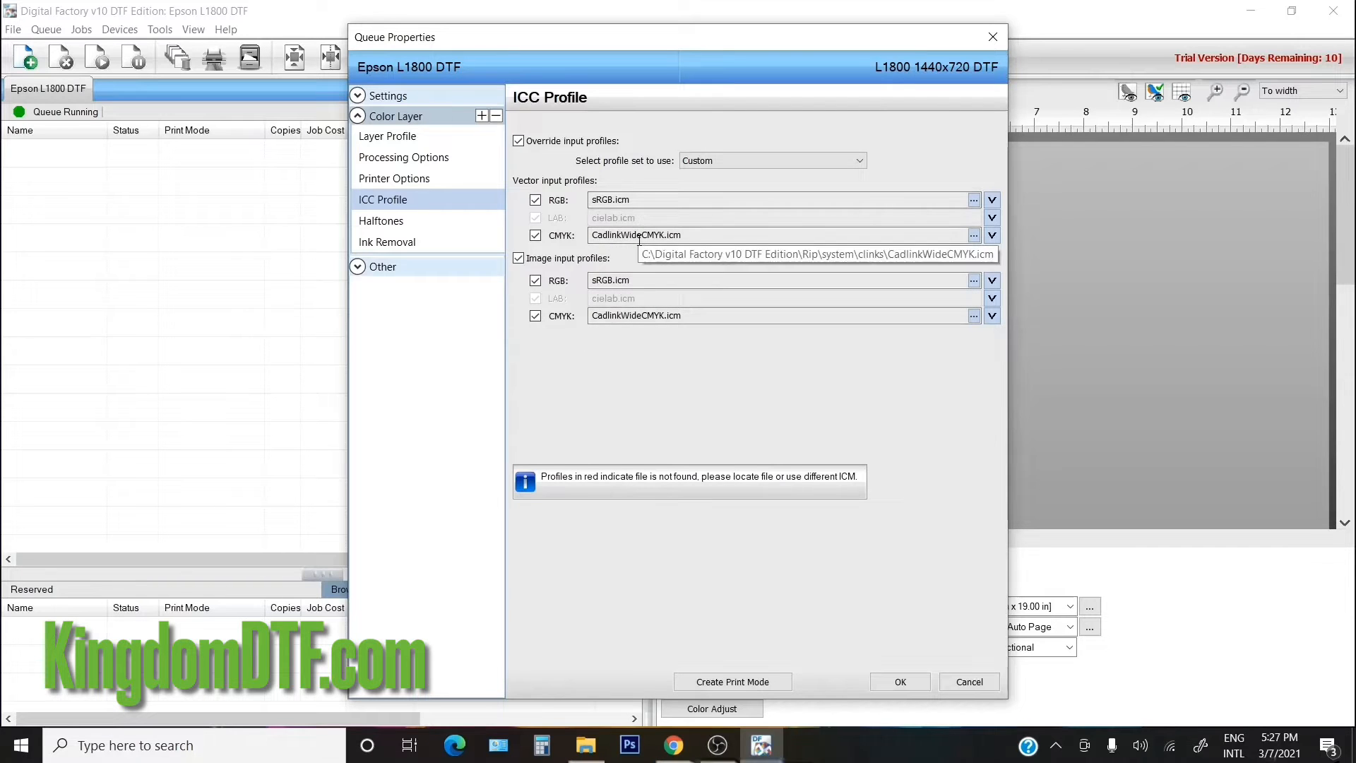
- Review the Halftones and Ink Removal settings of the color layer
left_click(381, 220)
left_click(406, 243)
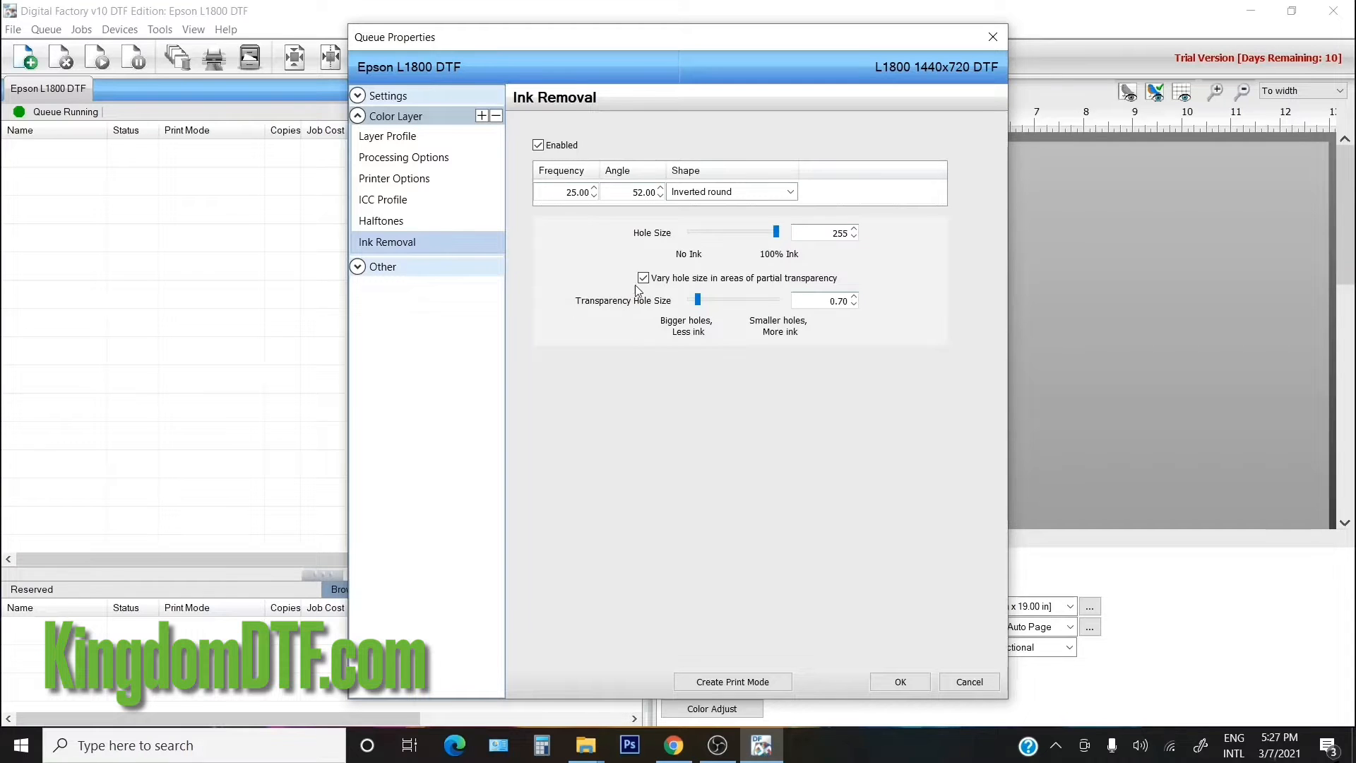
- Review the available Media Type choices in the color layer's Printer Options, keeping Premium Semigloss
left_click(415, 178)
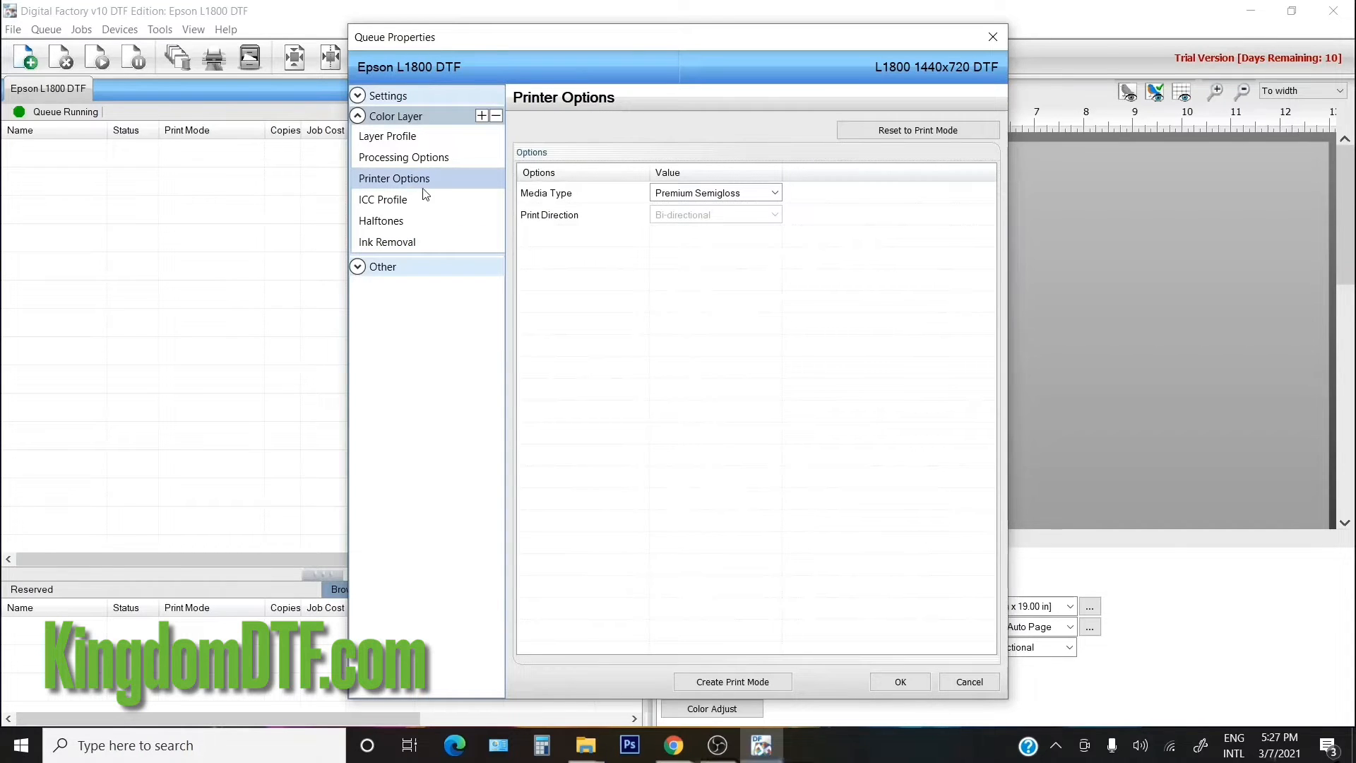
left_click(775, 193)
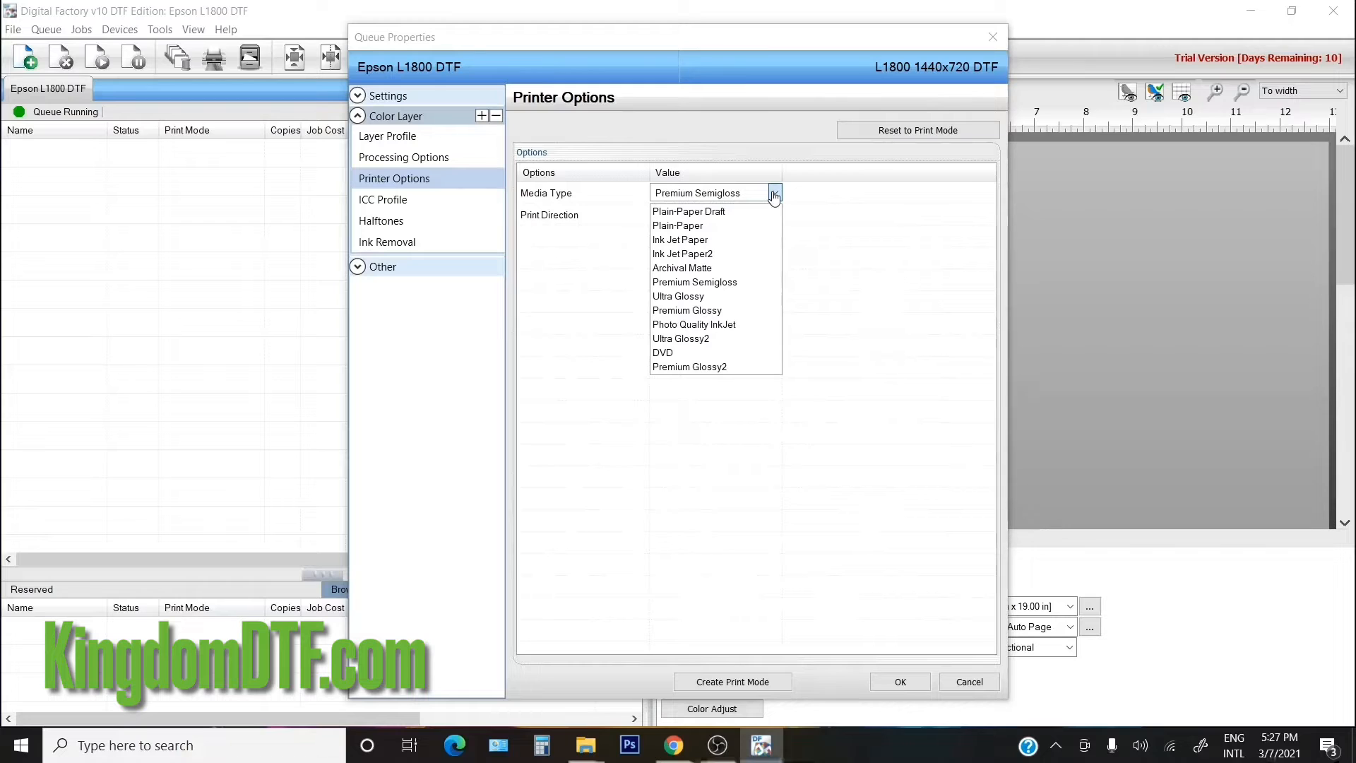
left_click(775, 194)
- Try underbase strengths of 80% and 50% white under black in the Processing Options, and restore Strong 100% White under black
left_click(417, 158)
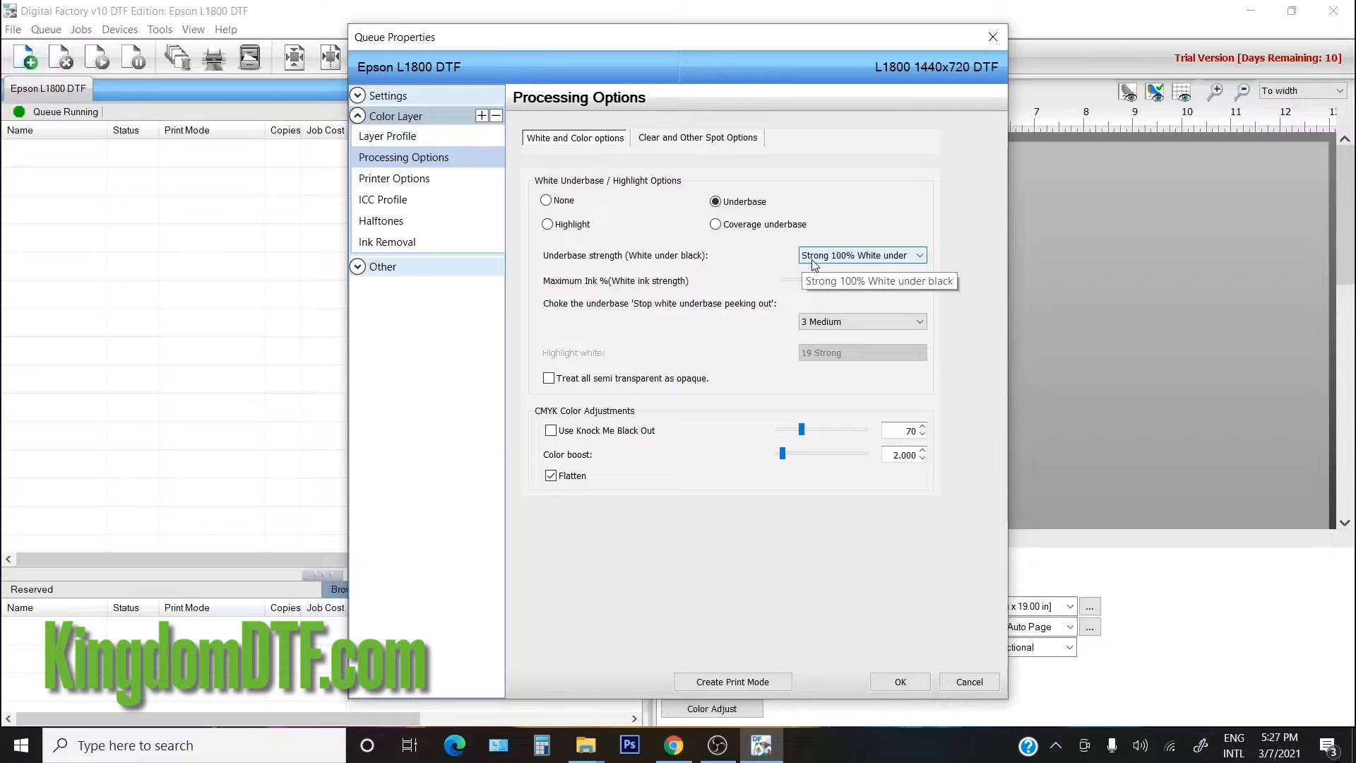
left_click(910, 261)
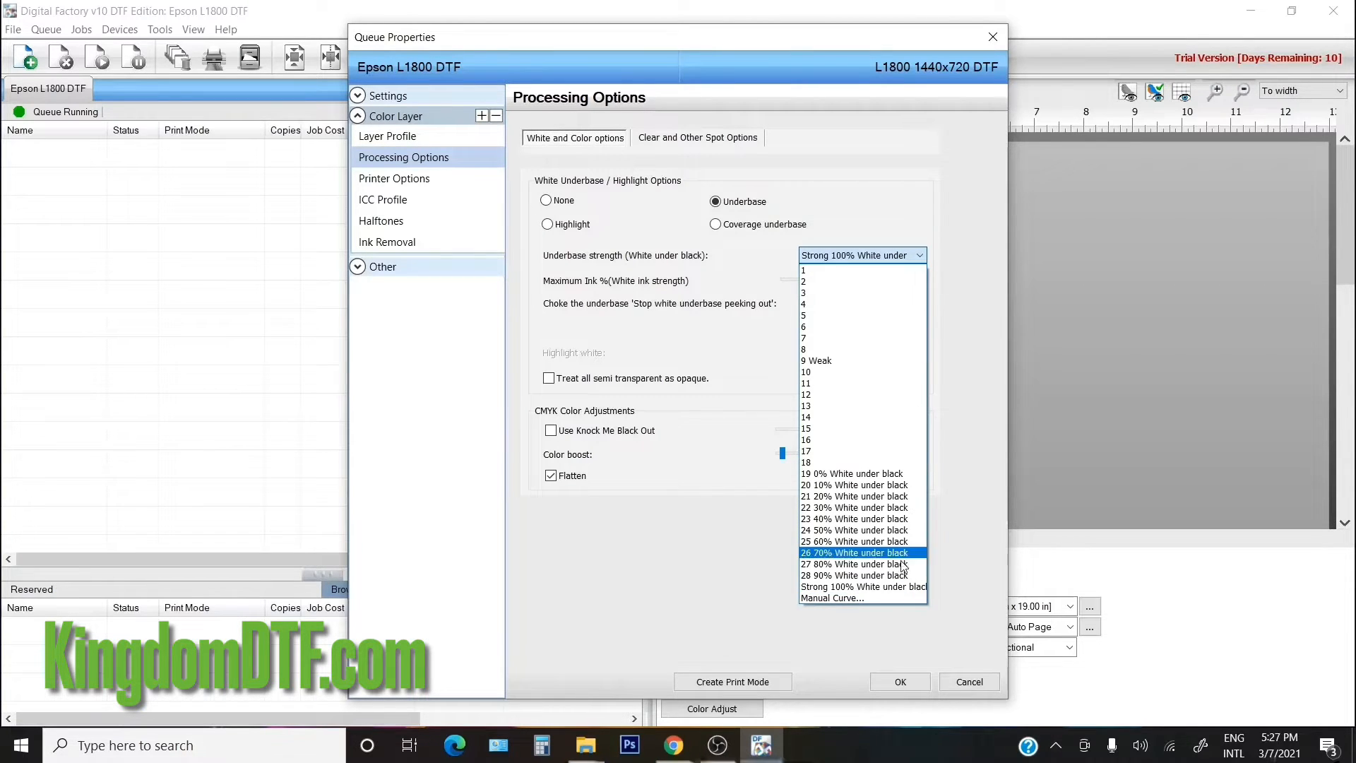
left_click(825, 565)
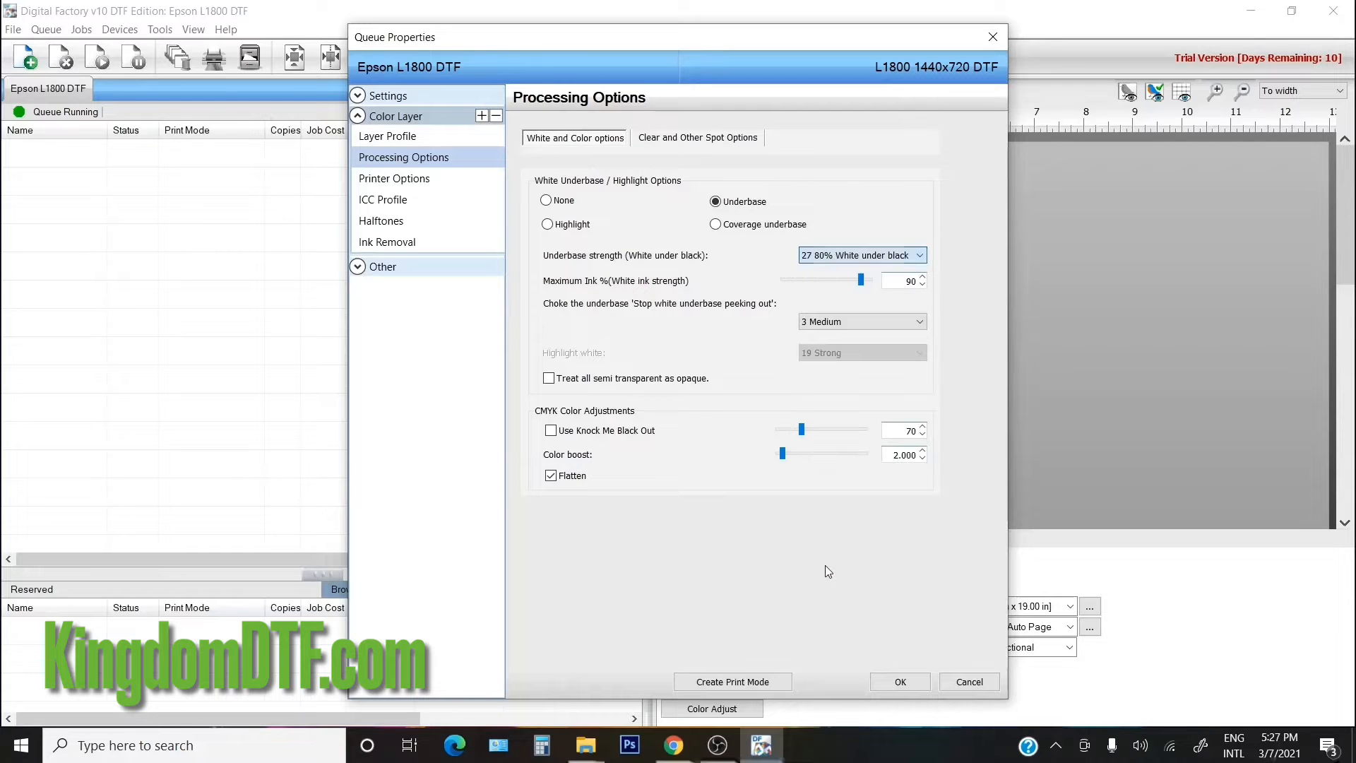
left_click(847, 257)
left_click(854, 530)
left_click(833, 257)
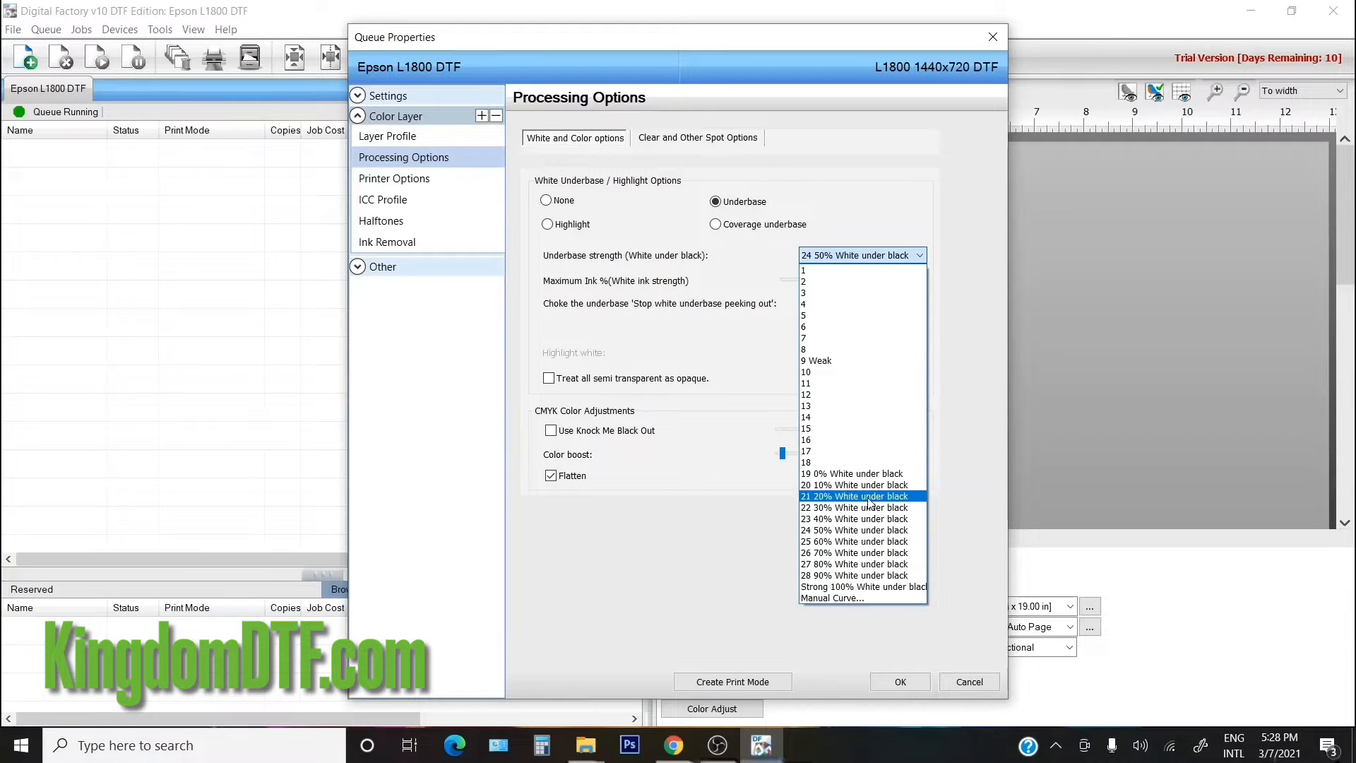
left_click(850, 588)
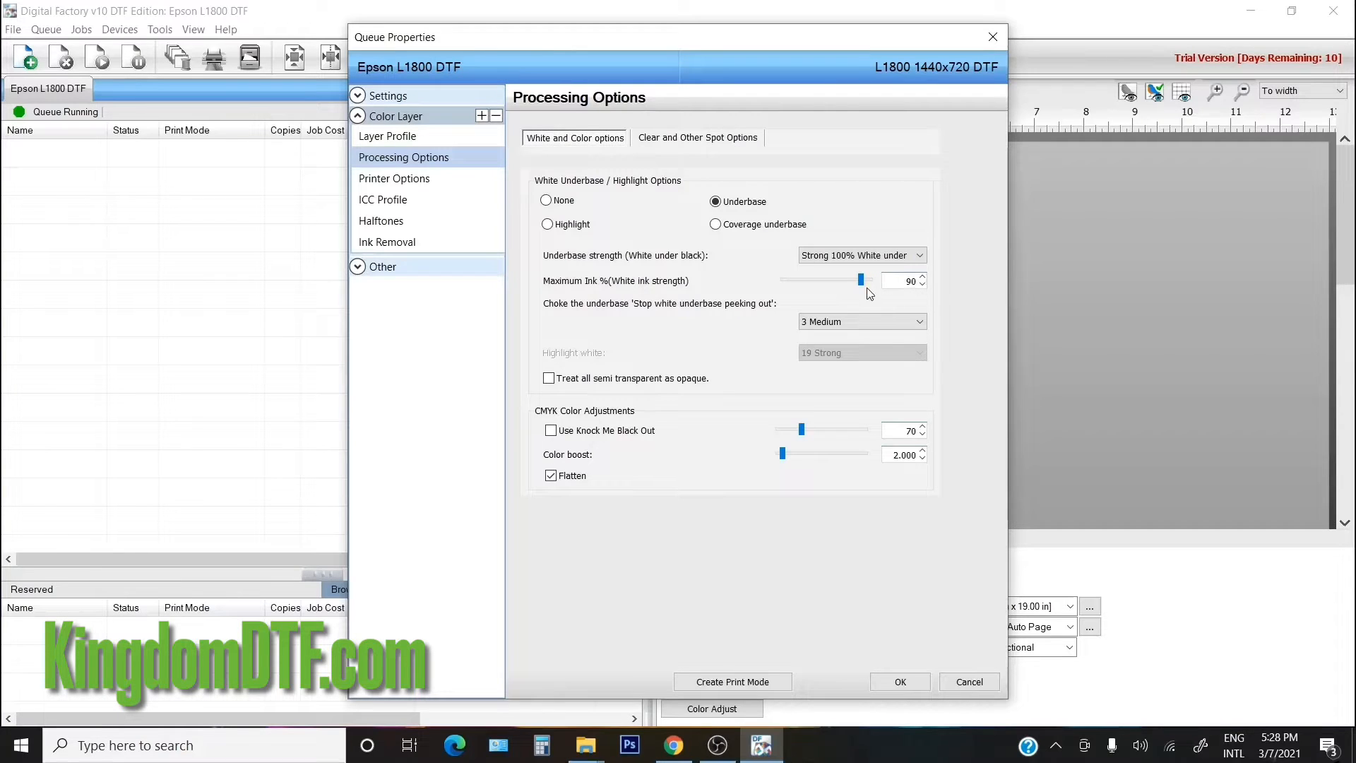
- Lower the underbase's maximum white ink strength to 70% and save the queue properties
left_click_drag(861, 280, 838, 279)
left_click_drag(842, 281, 853, 284)
left_click(357, 266)
left_click(901, 682)
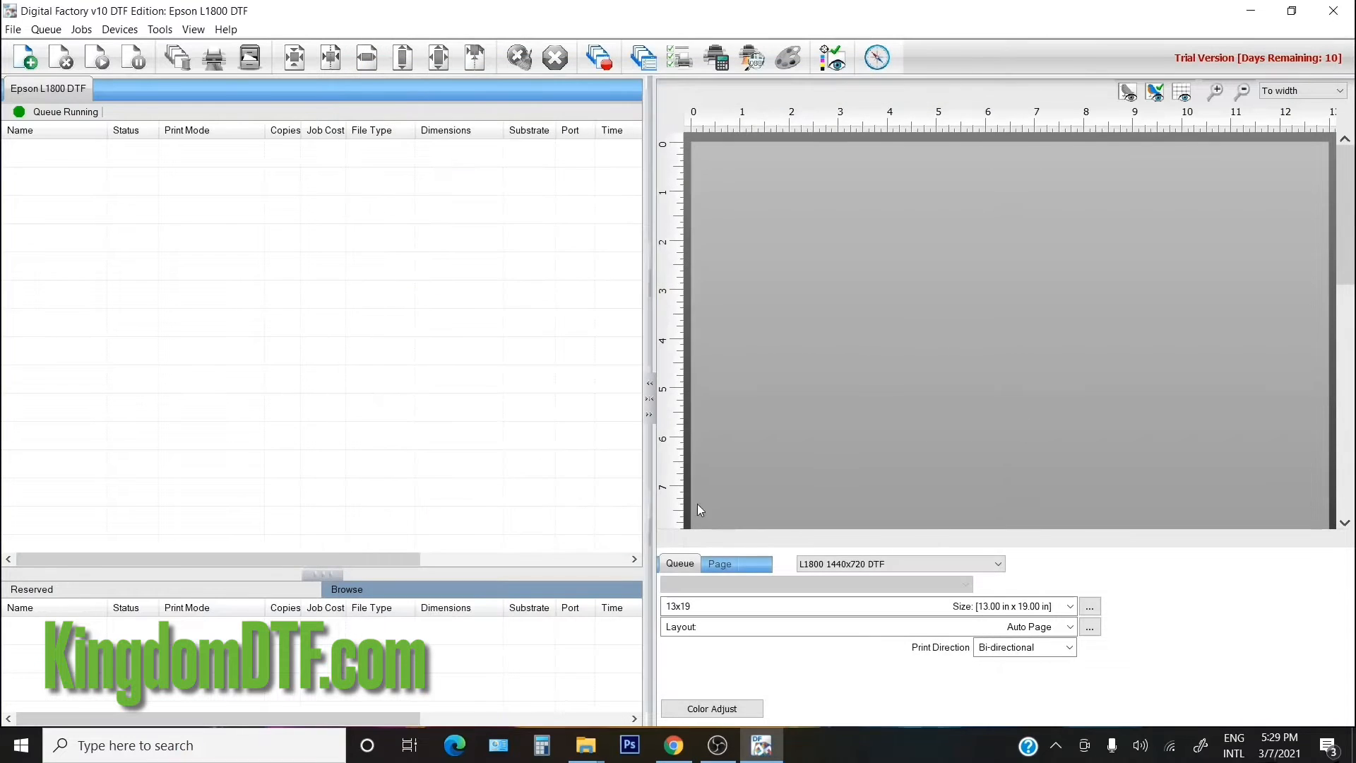
- Reopen the queue properties, check the color layer's Processing Options and Layer Profile, and leave without saving
left_click(46, 29)
left_click(63, 237)
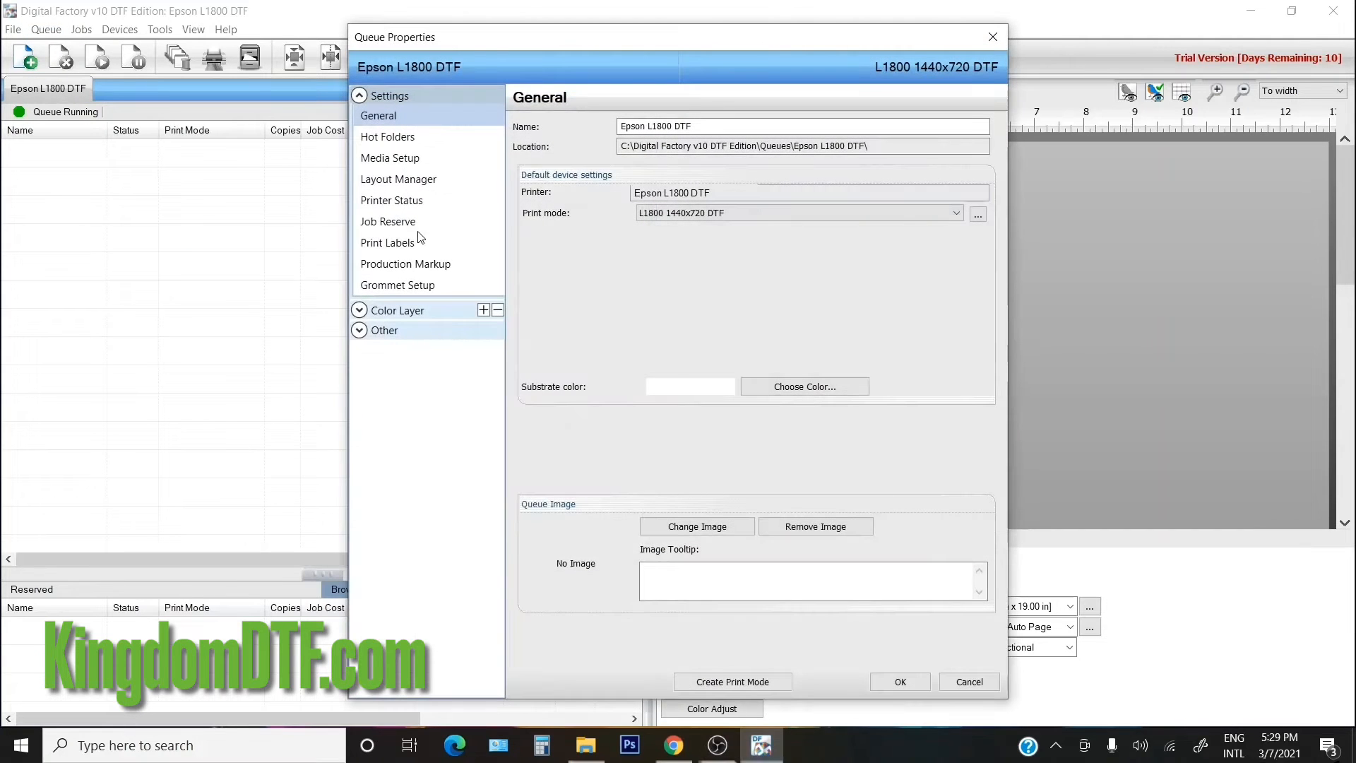
left_click(424, 310)
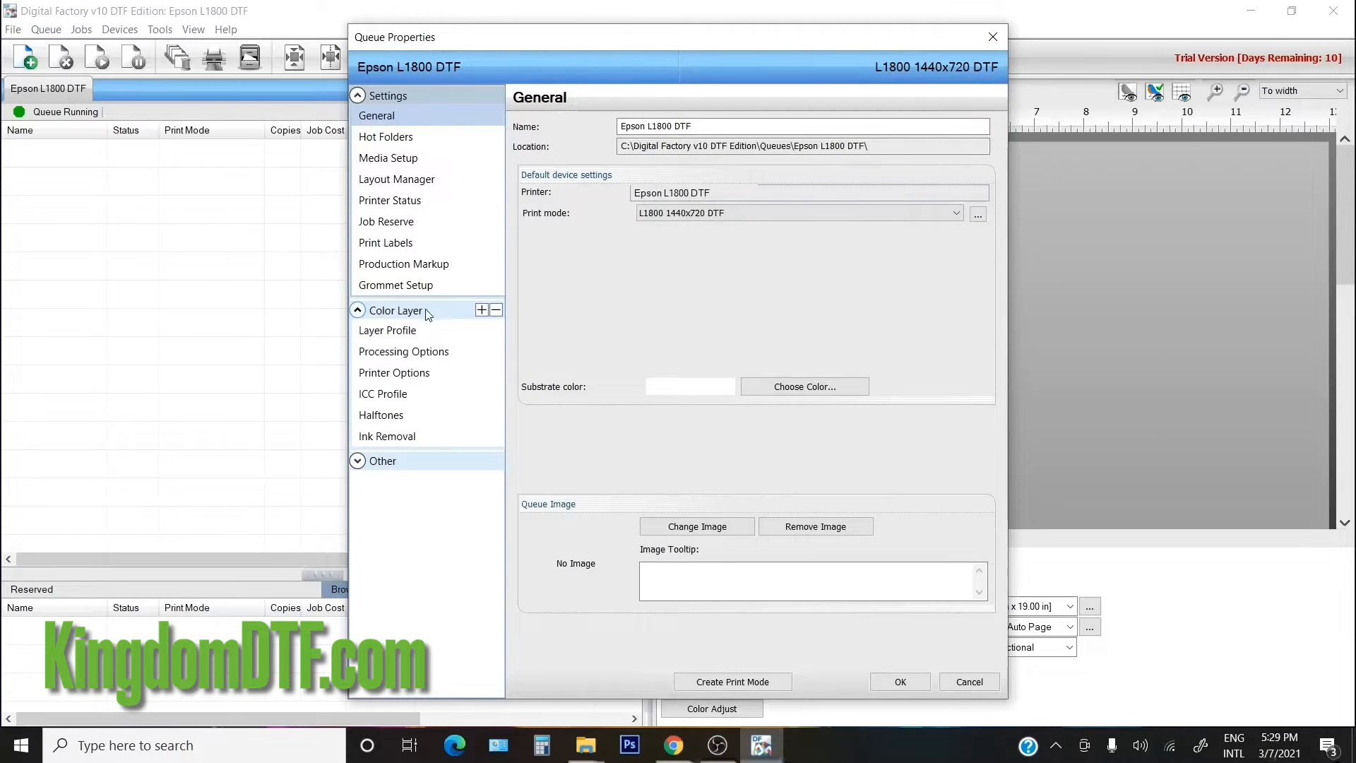
left_click(419, 351)
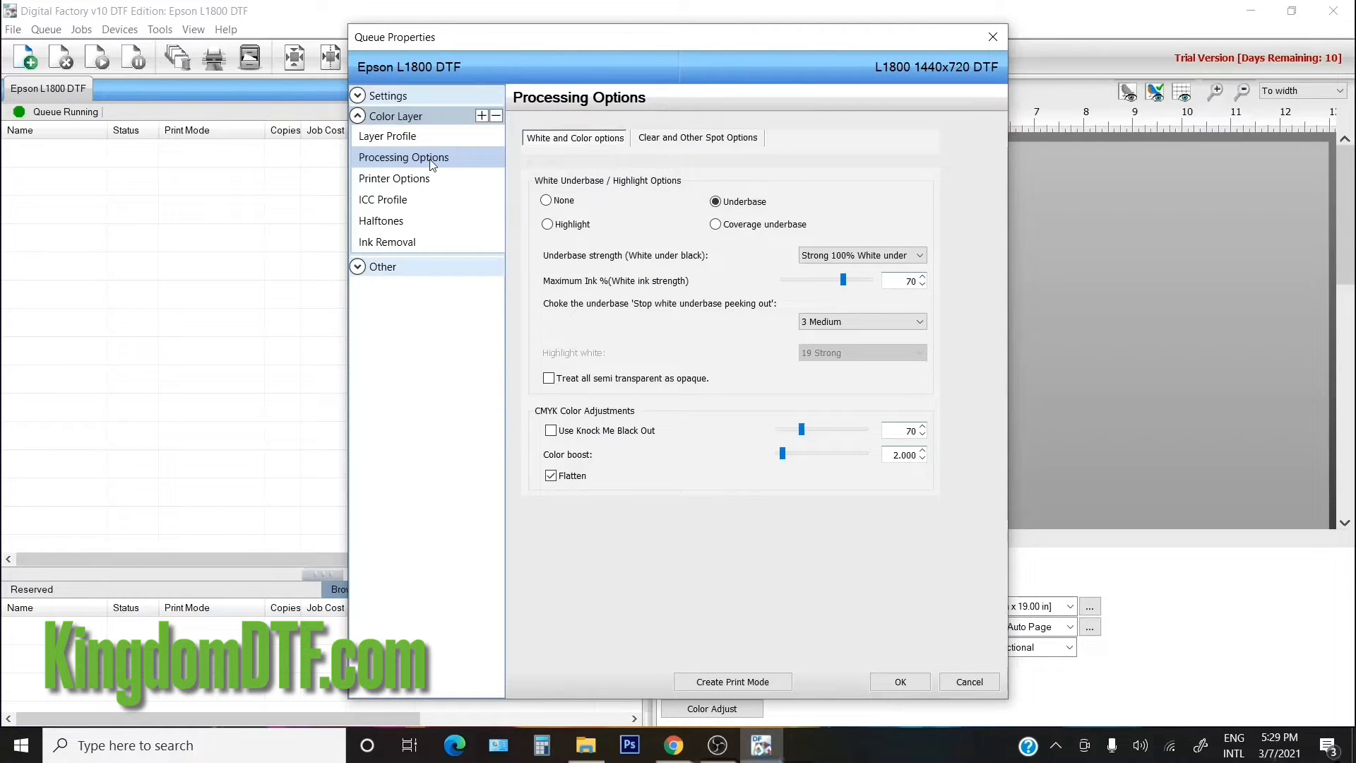
left_click(396, 140)
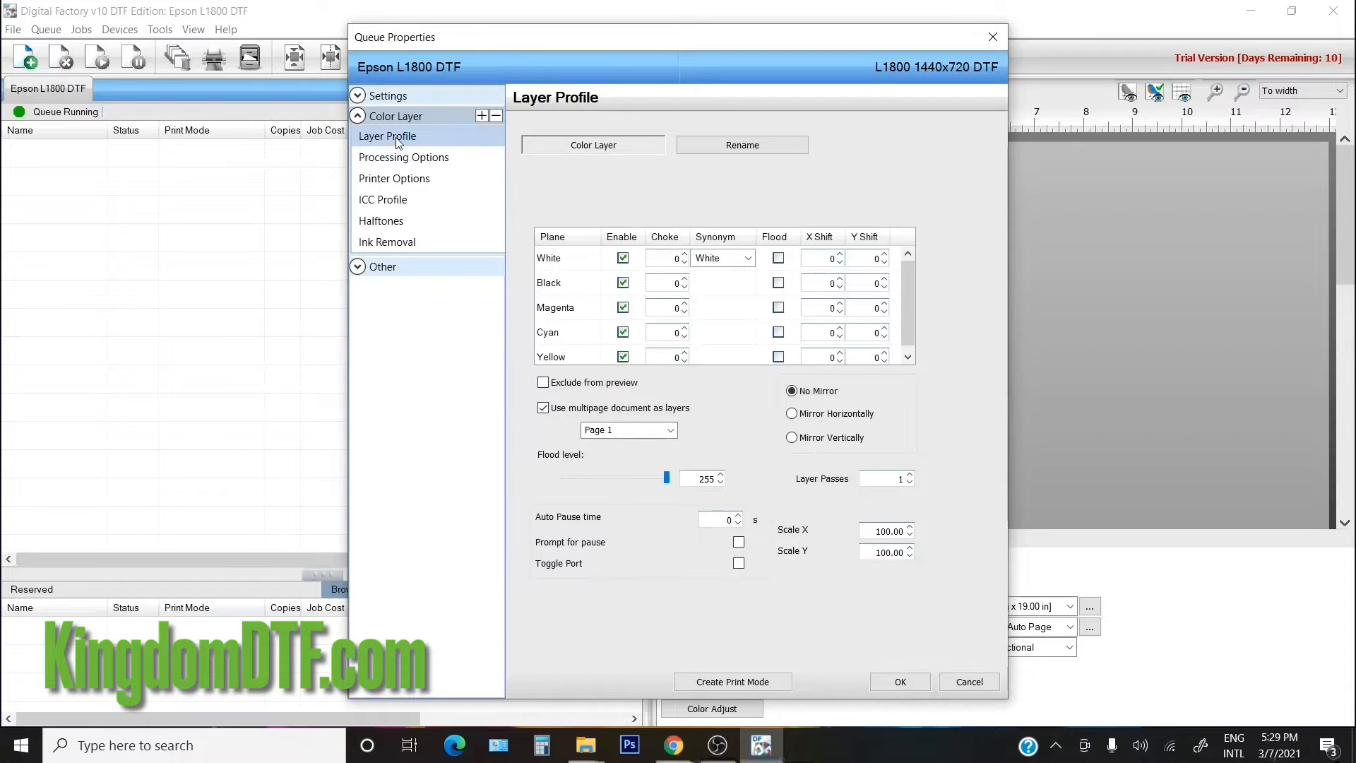
left_click(966, 682)
- Import the sample jeep image into the print queue and delete that job
left_click(13, 29)
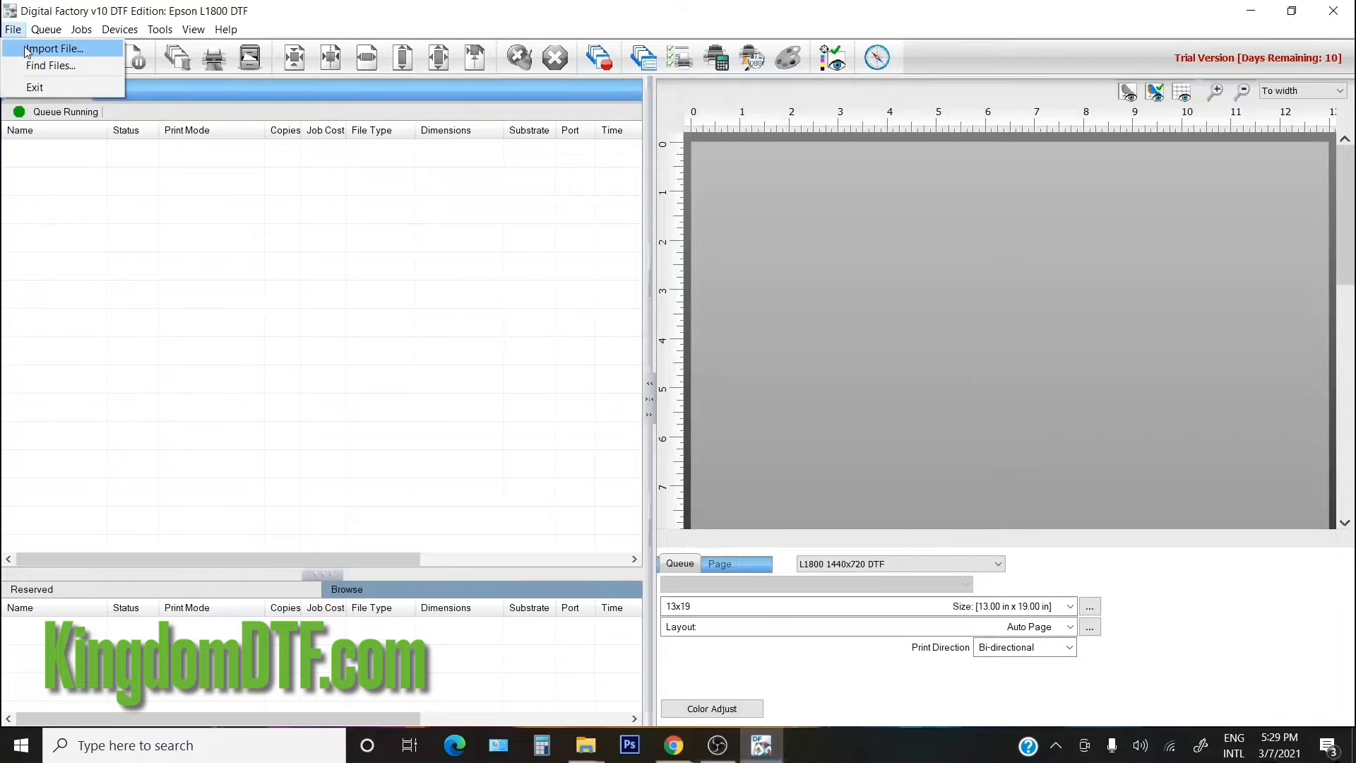
left_click(43, 48)
double_click(1028, 408)
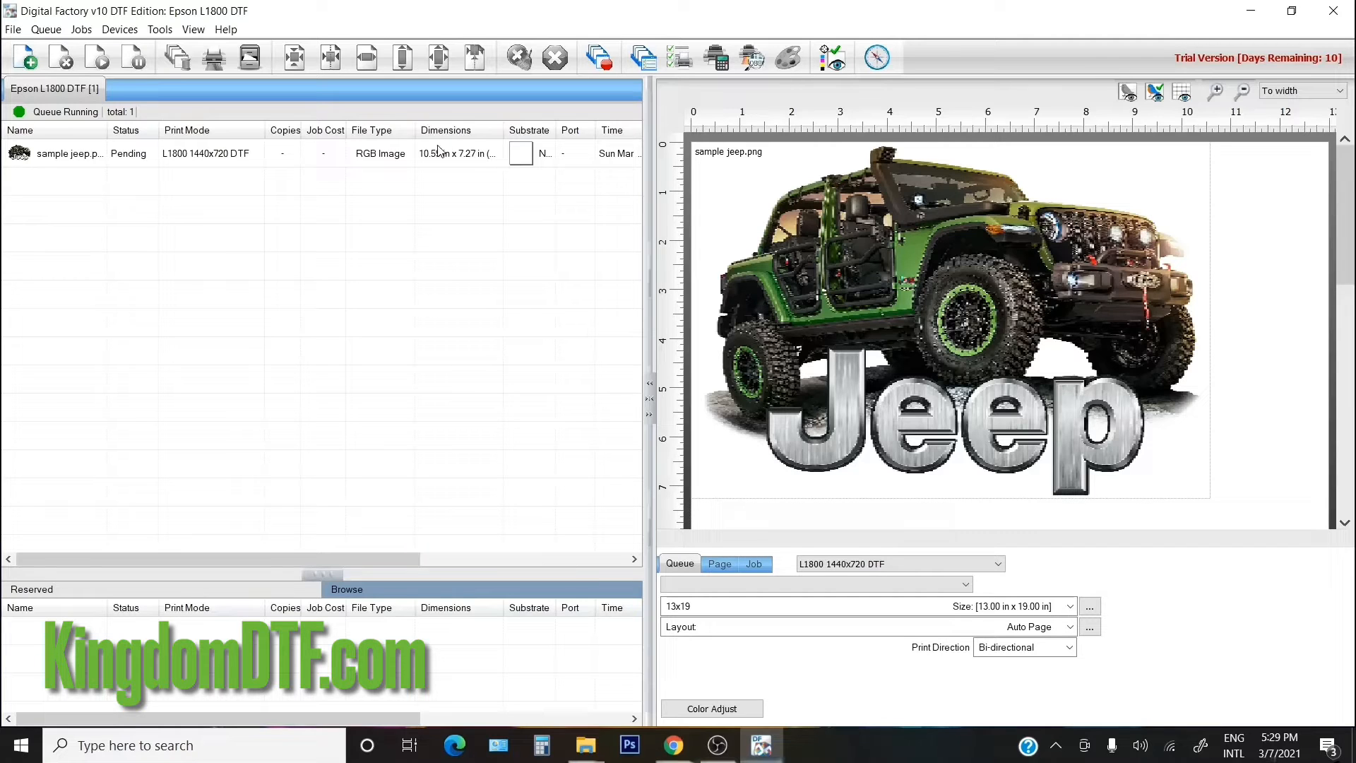
mouse_move(438, 149)
left_click(60, 160)
left_click(61, 58)
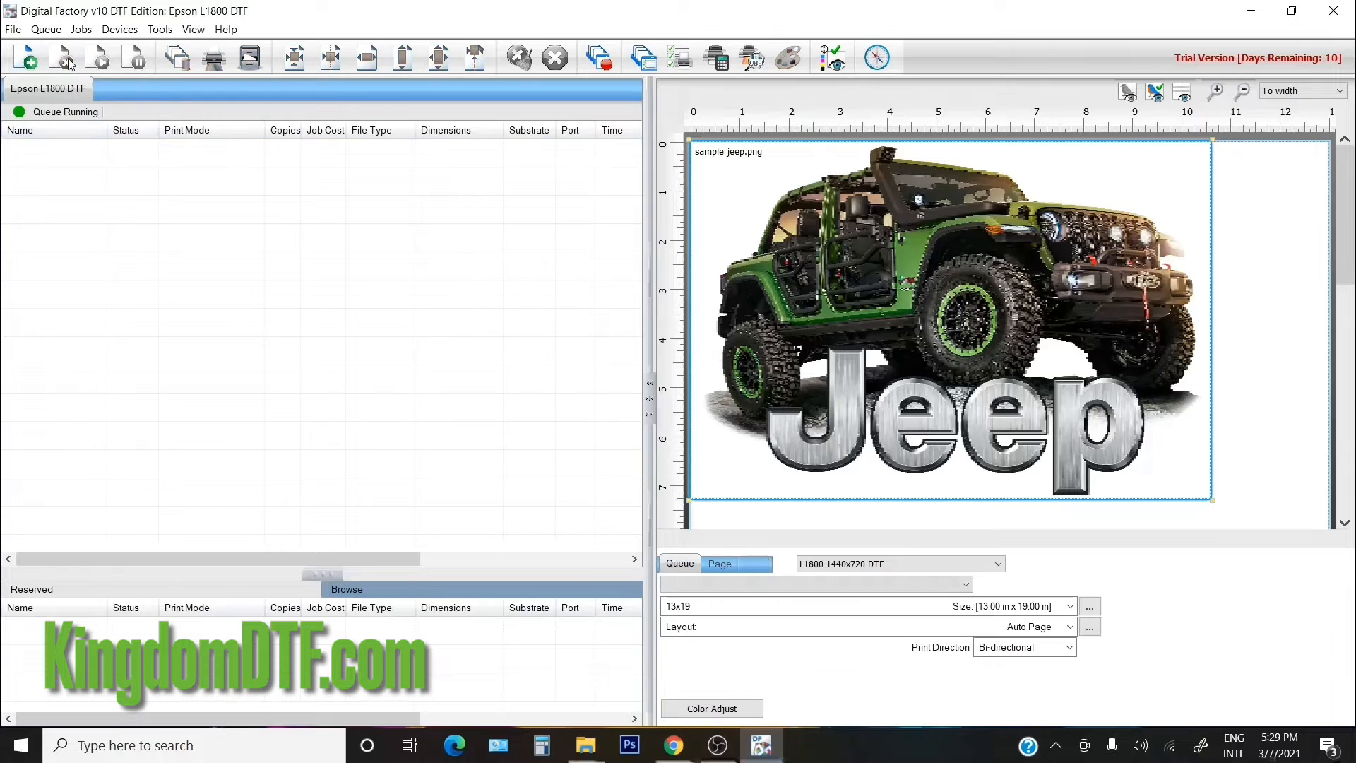
- Set the color layer's Layer Profile to Mirror Horizontally in the queue properties and save the change
left_click(46, 29)
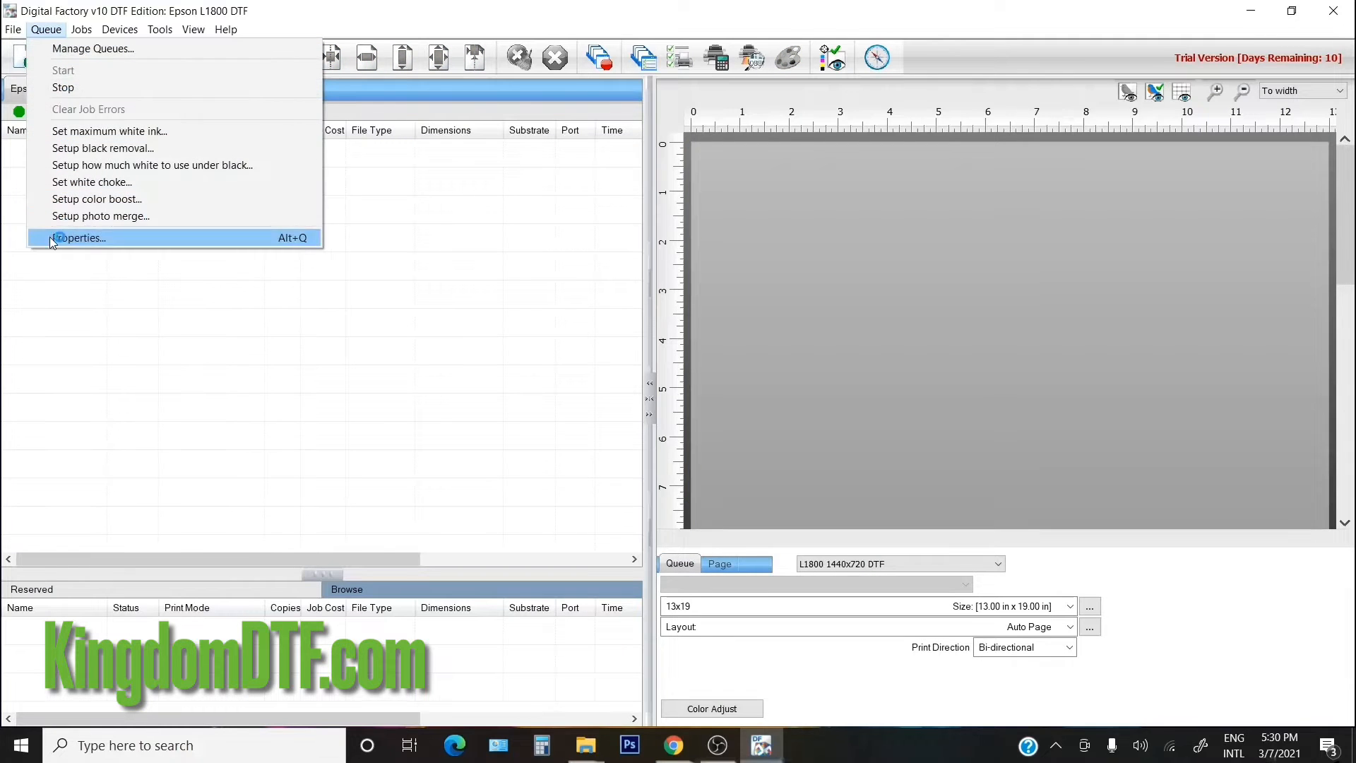
left_click(78, 238)
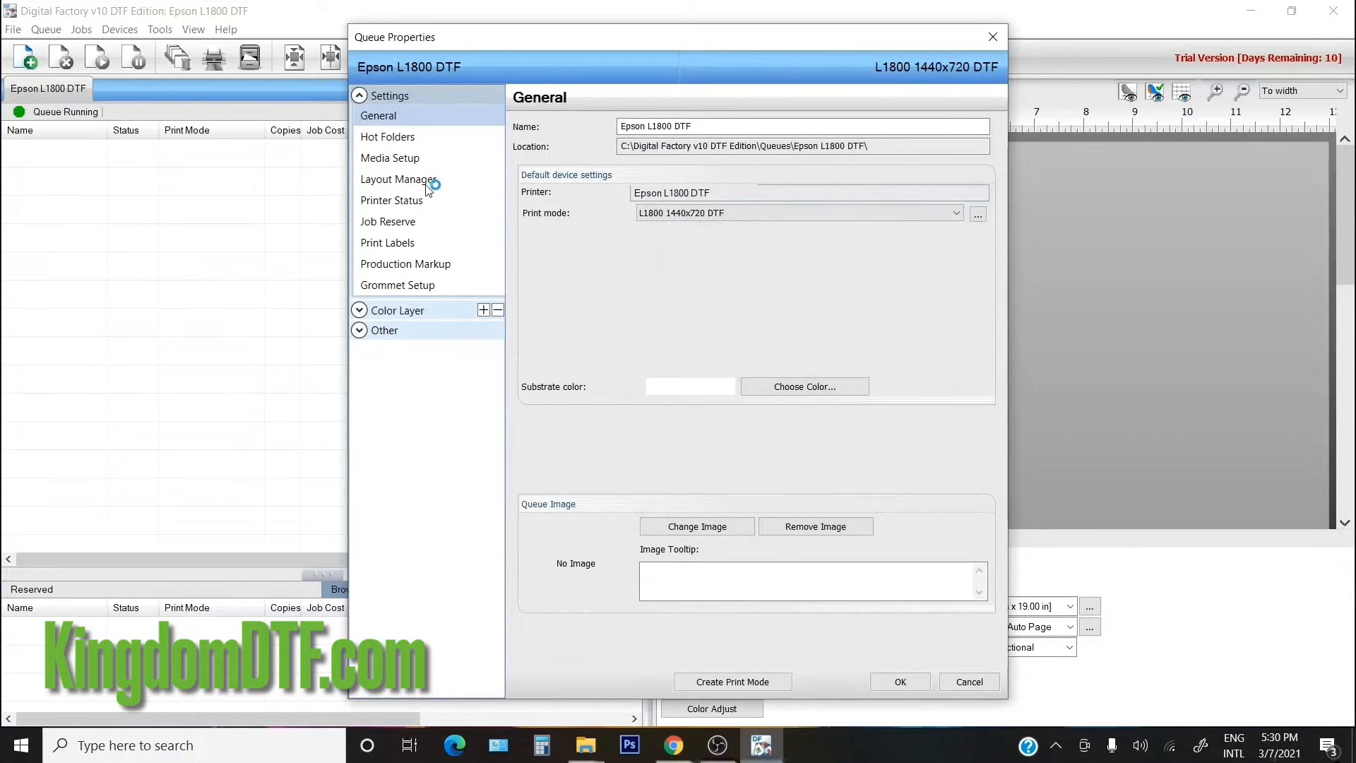
left_click(370, 311)
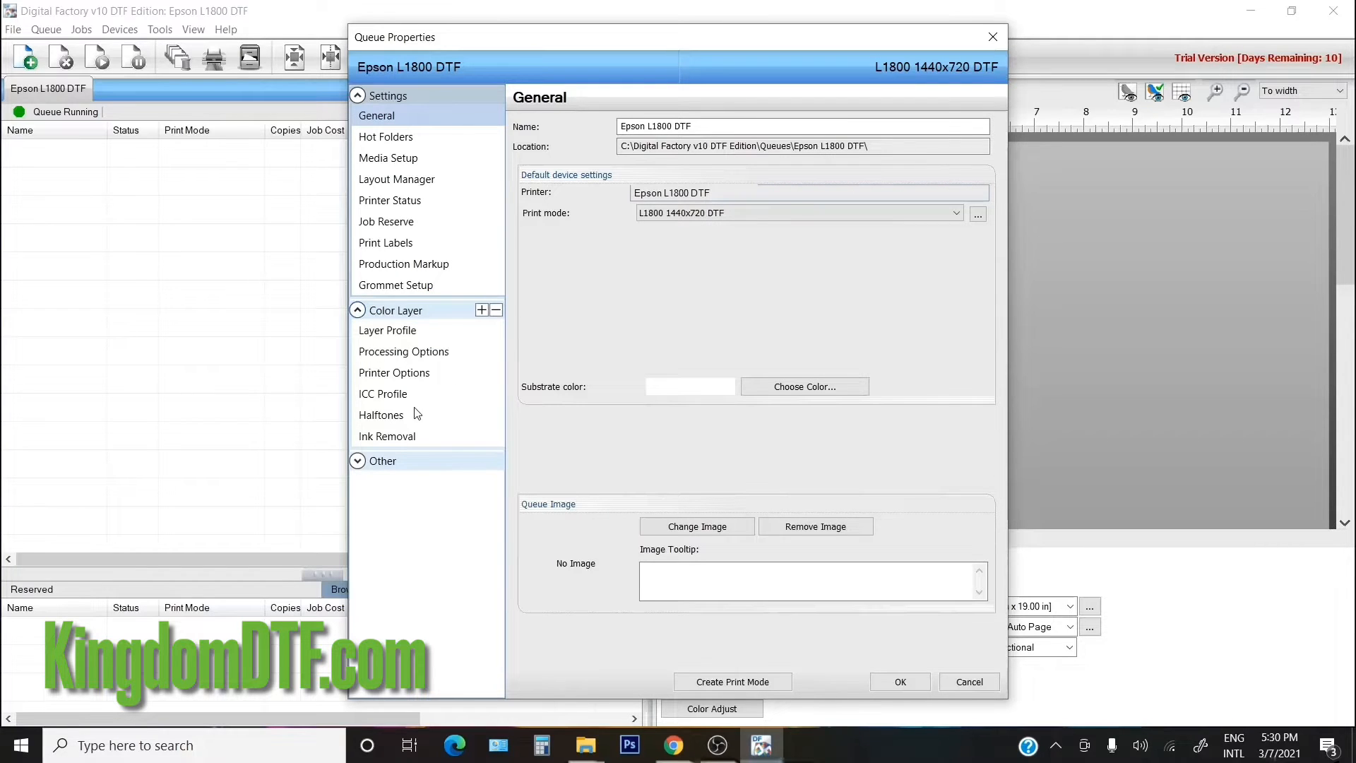
left_click(388, 357)
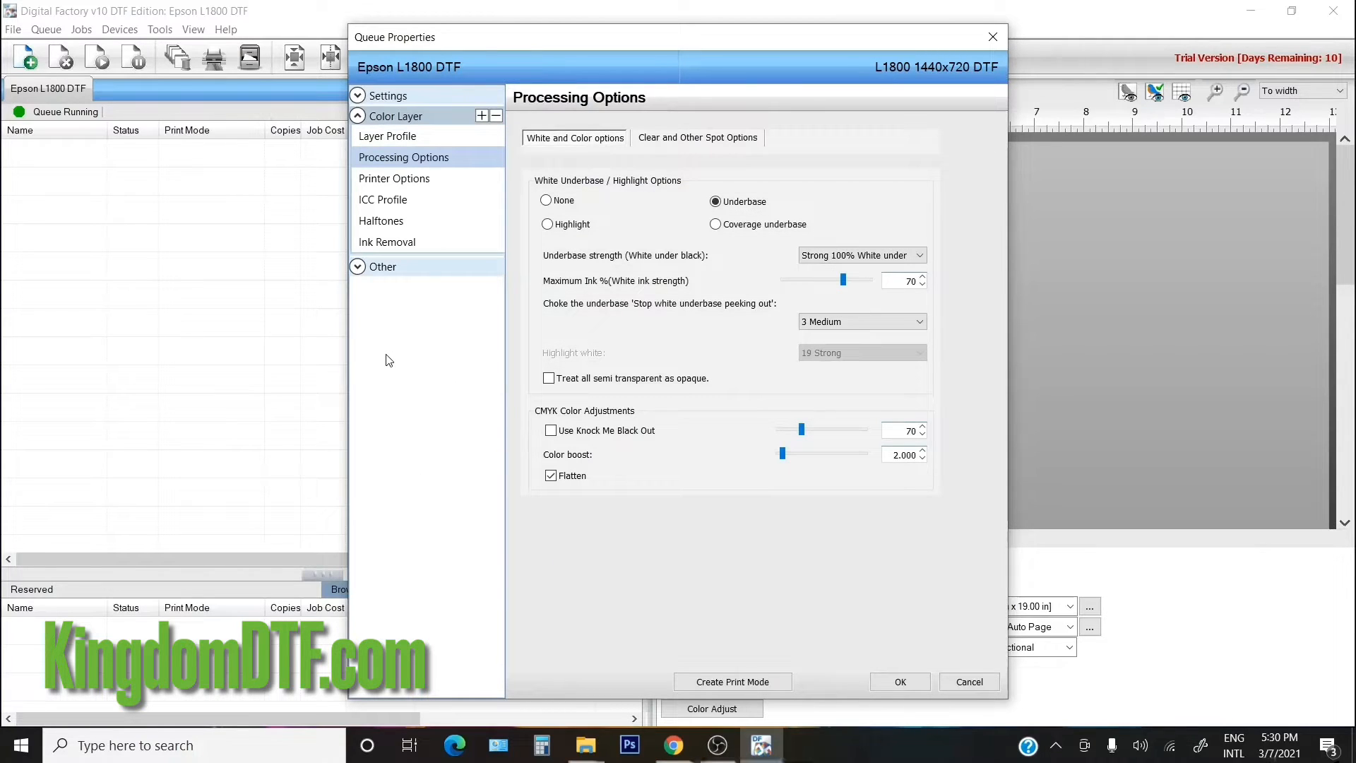
left_click(405, 180)
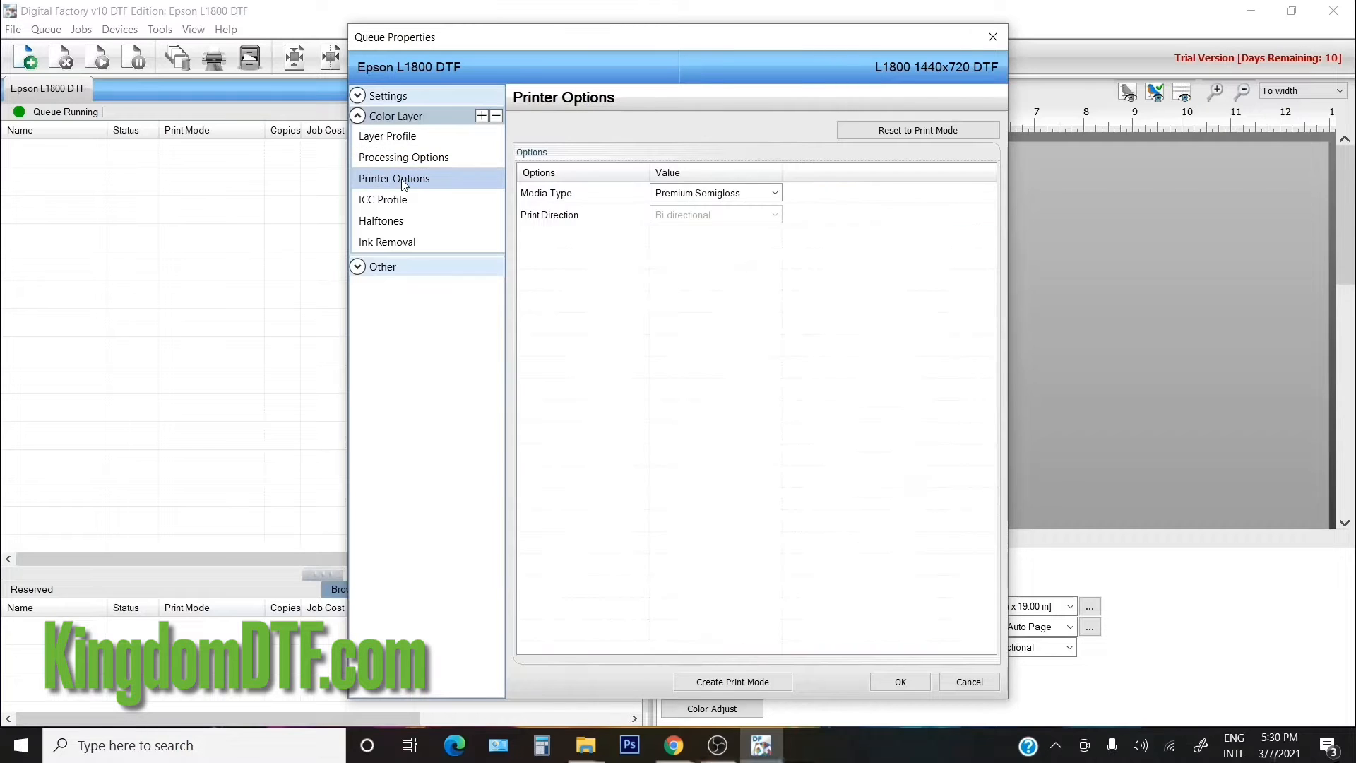
left_click(405, 159)
left_click(407, 138)
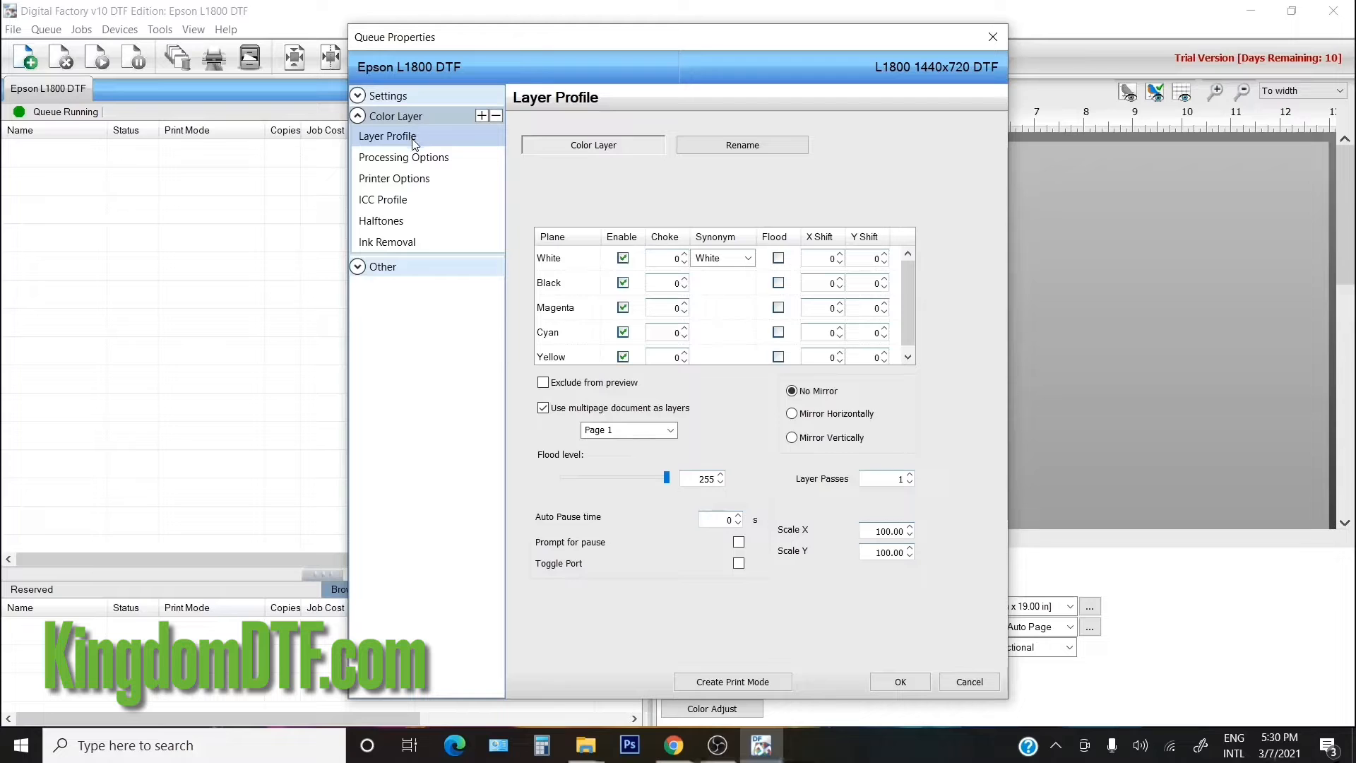
left_click(813, 414)
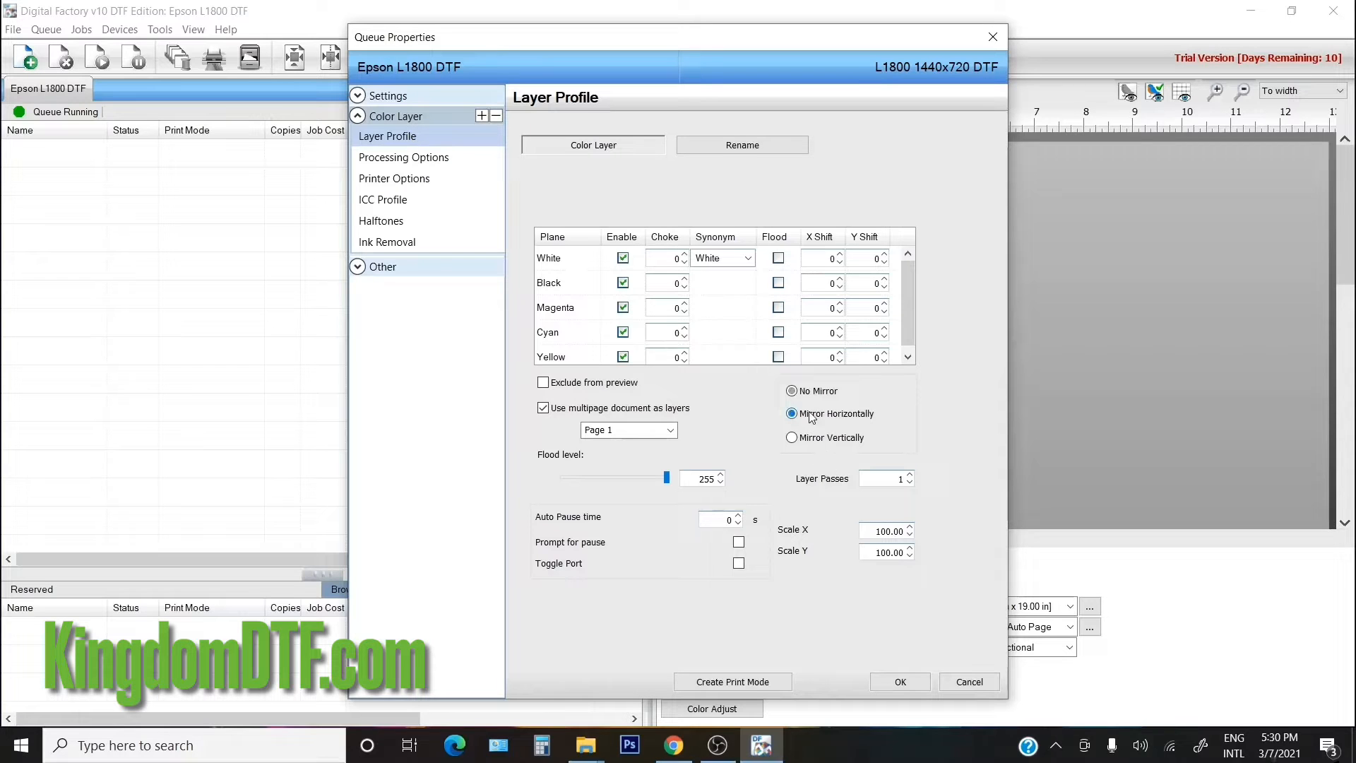
left_click(901, 682)
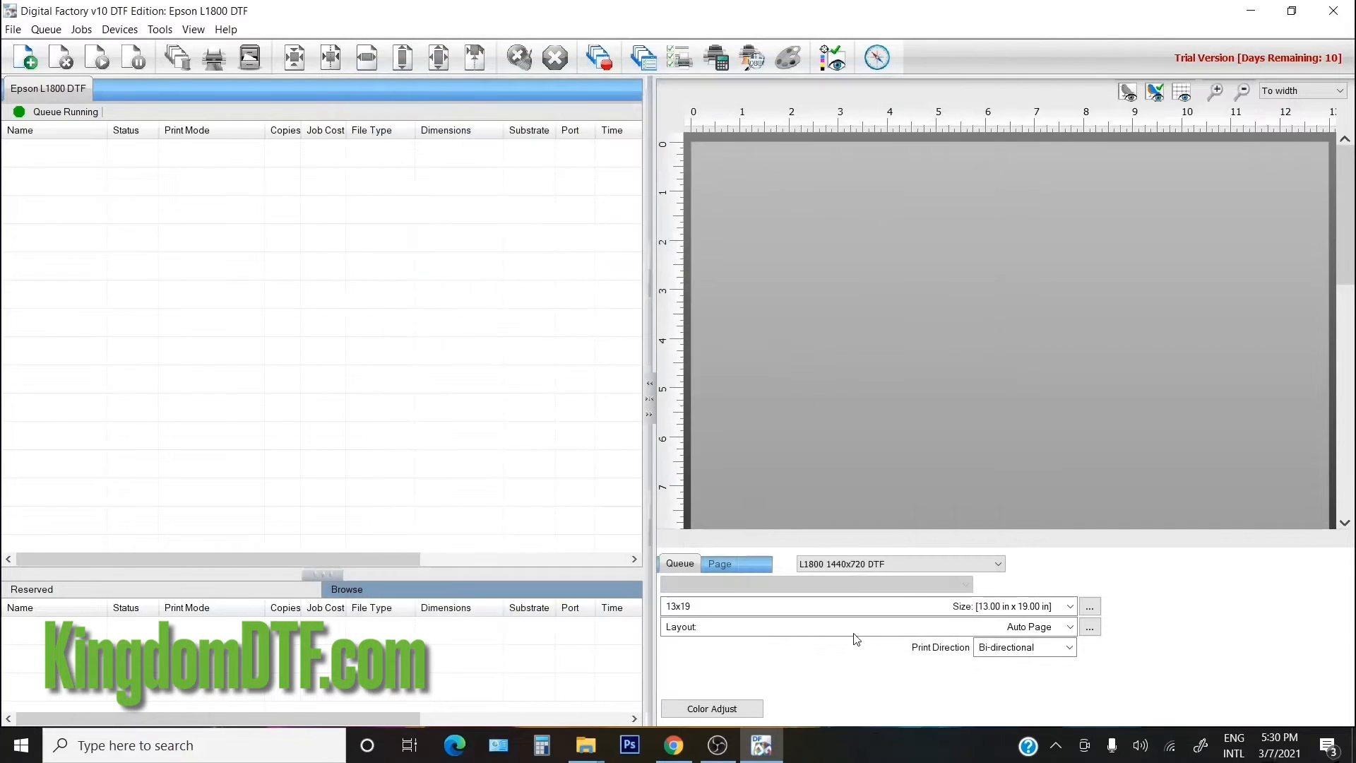
- Import the sample jeep and sample arrowhead images from the Desktop into the print queue
left_click(14, 30)
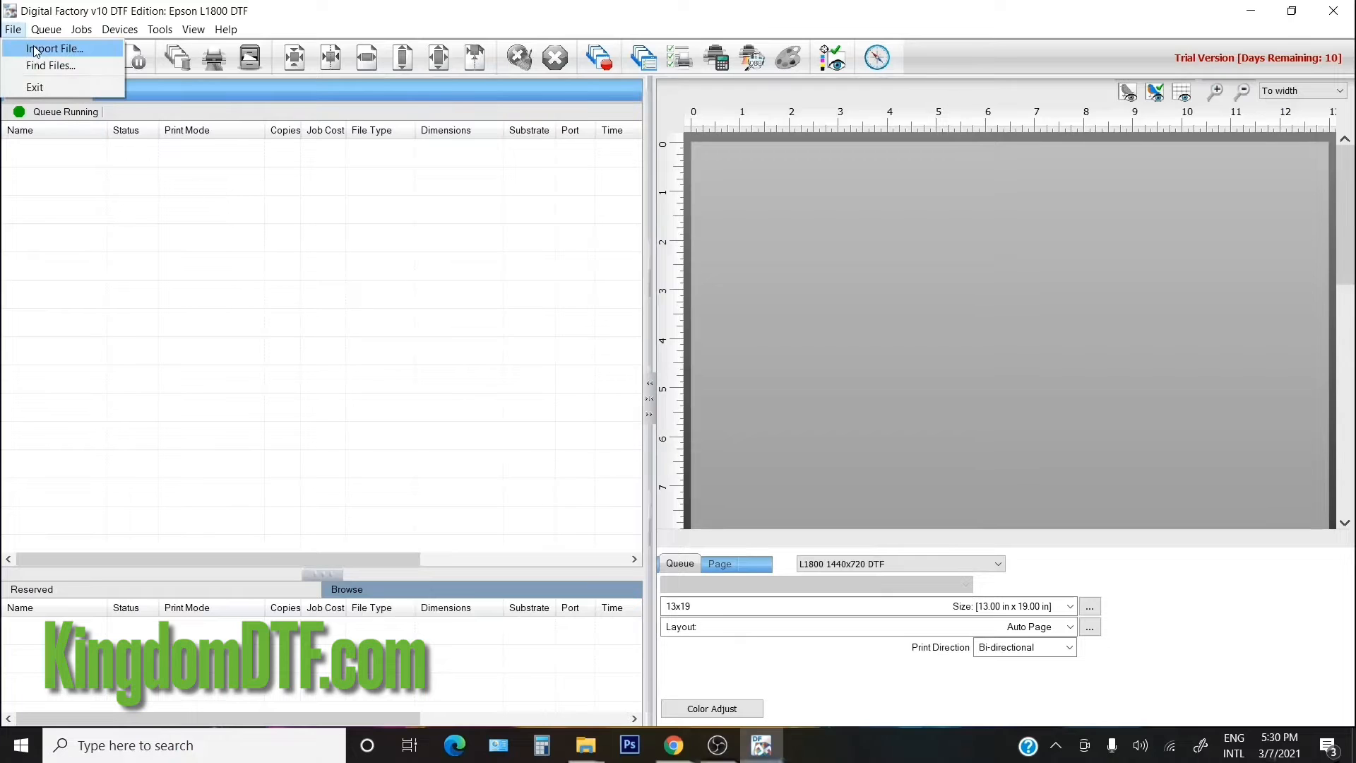
left_click(39, 47)
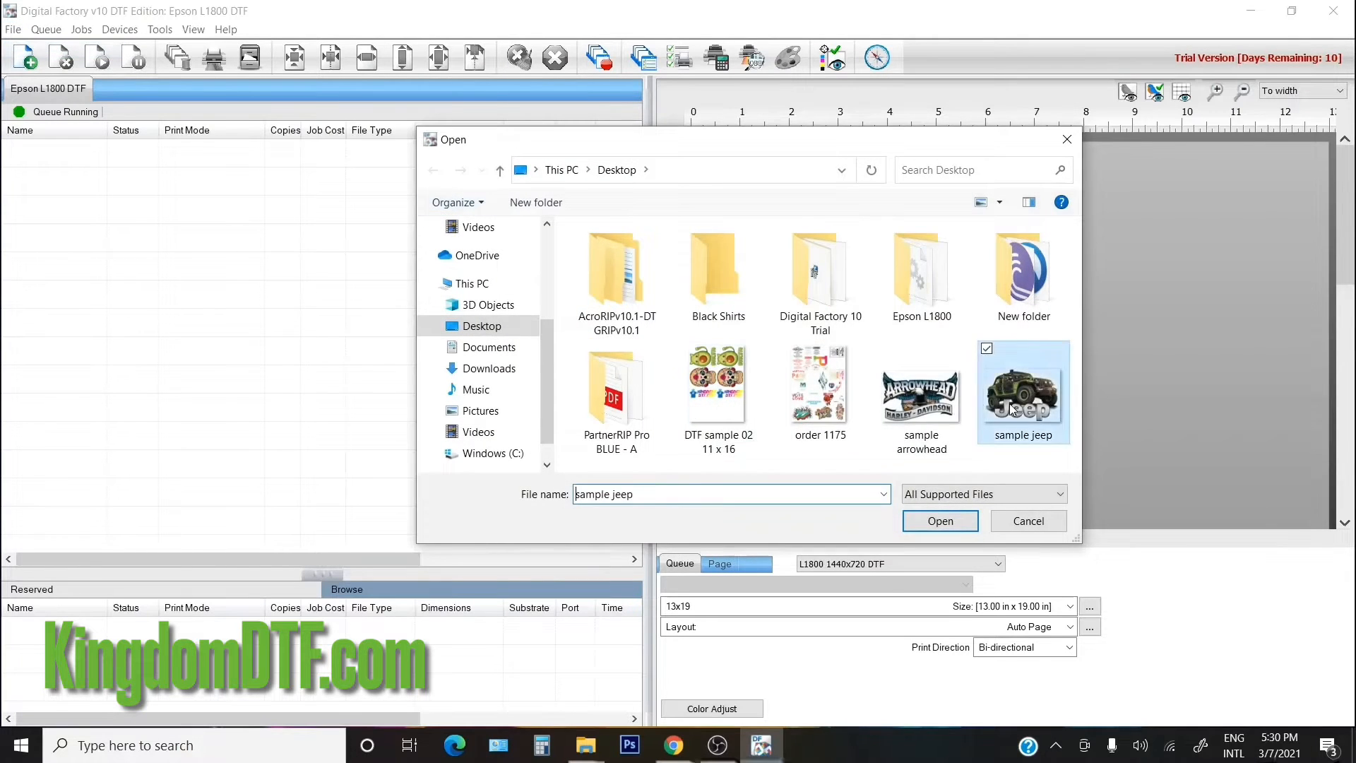
double_click(1023, 392)
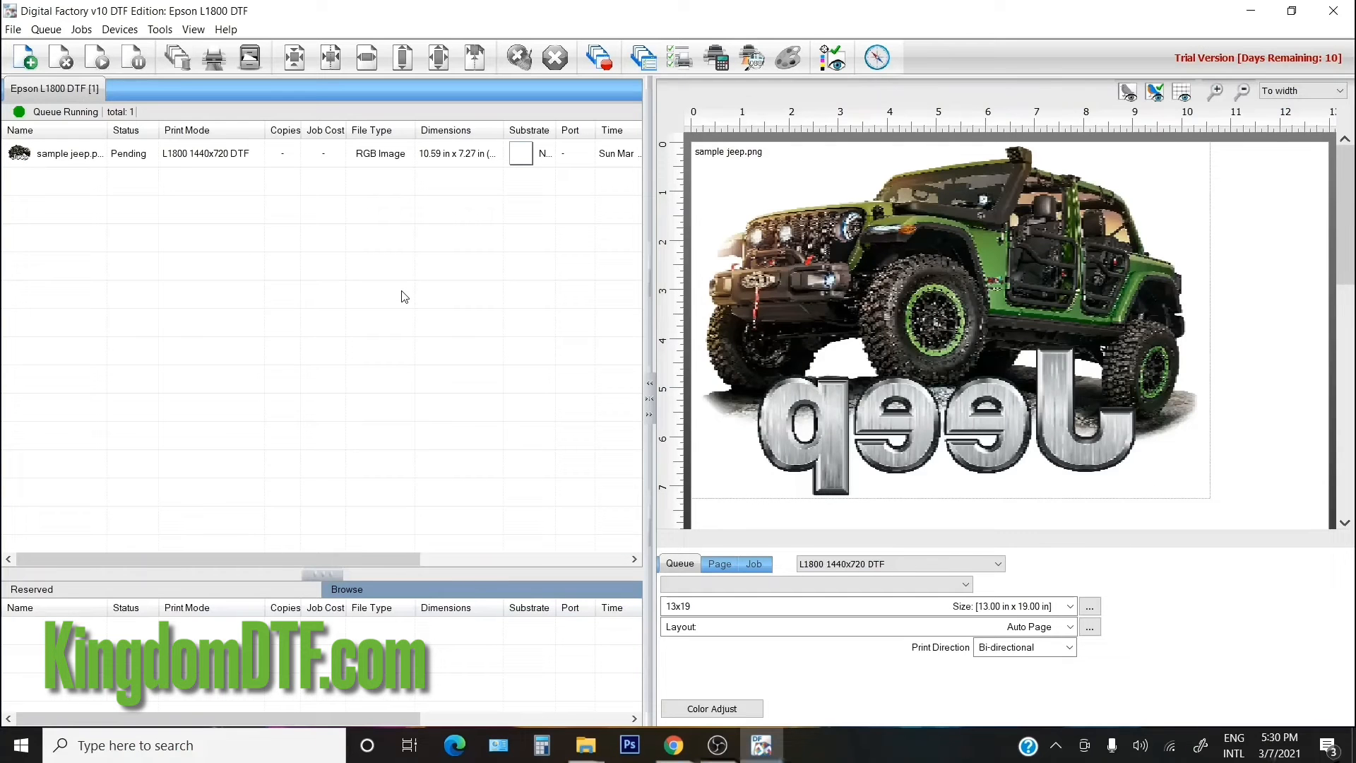
left_click(14, 29)
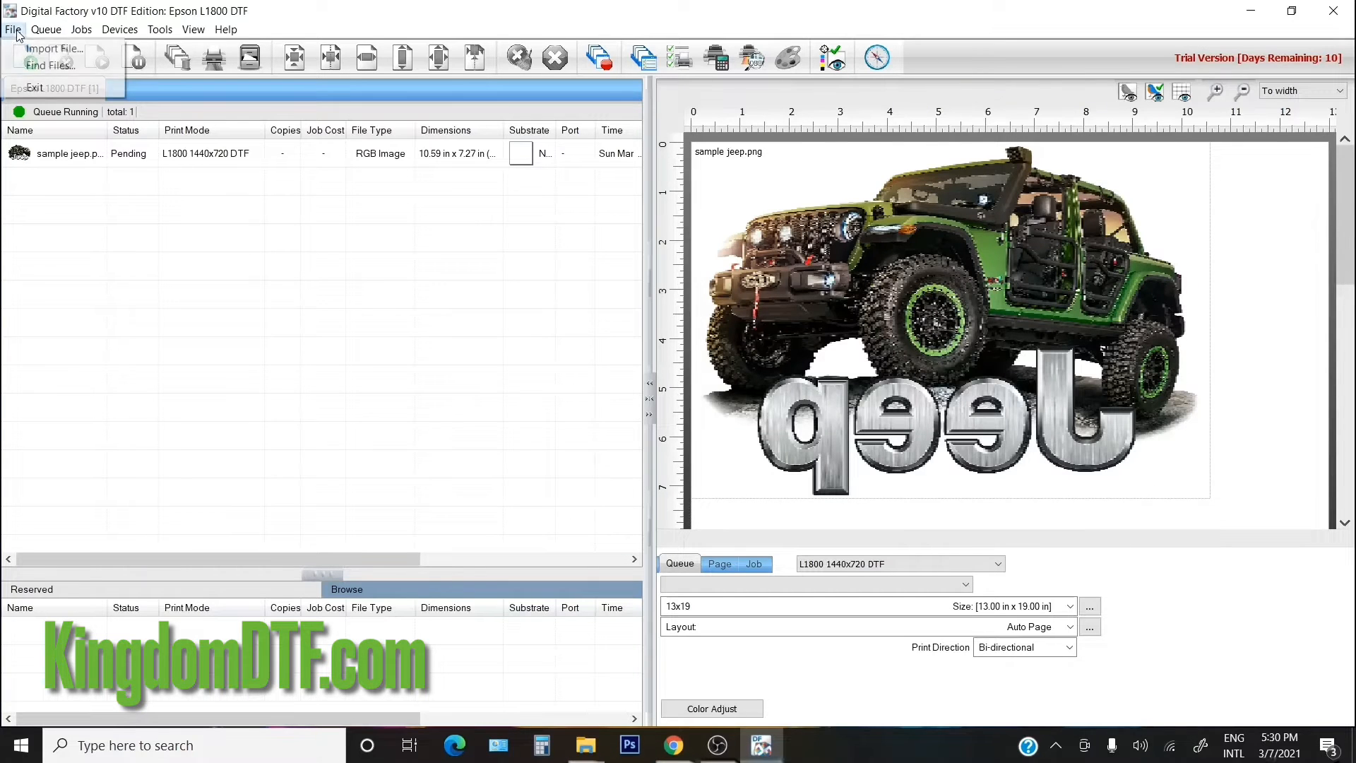
left_click(31, 47)
double_click(951, 429)
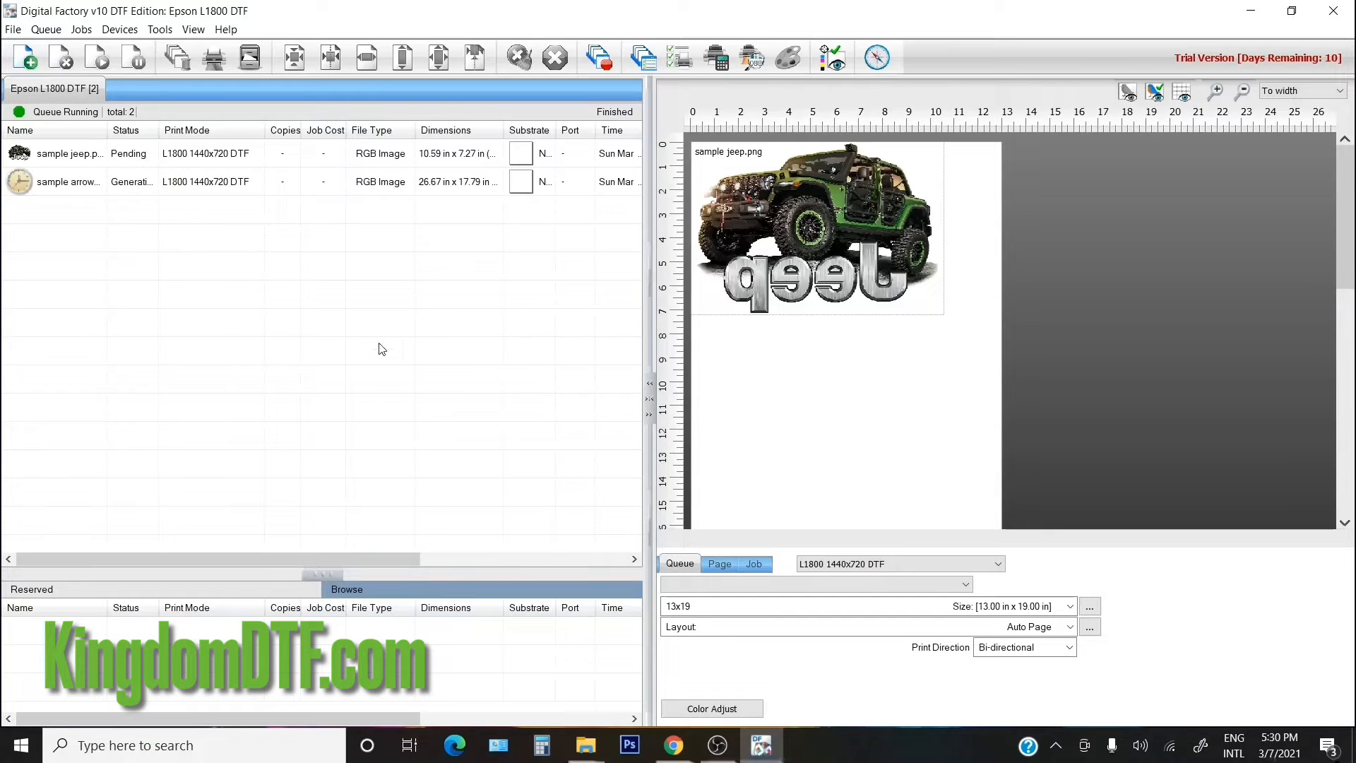
- Resize the sample arrowhead job proportionally to a width of 11 in and check its fit on the 13x19 sheet
left_click(109, 184)
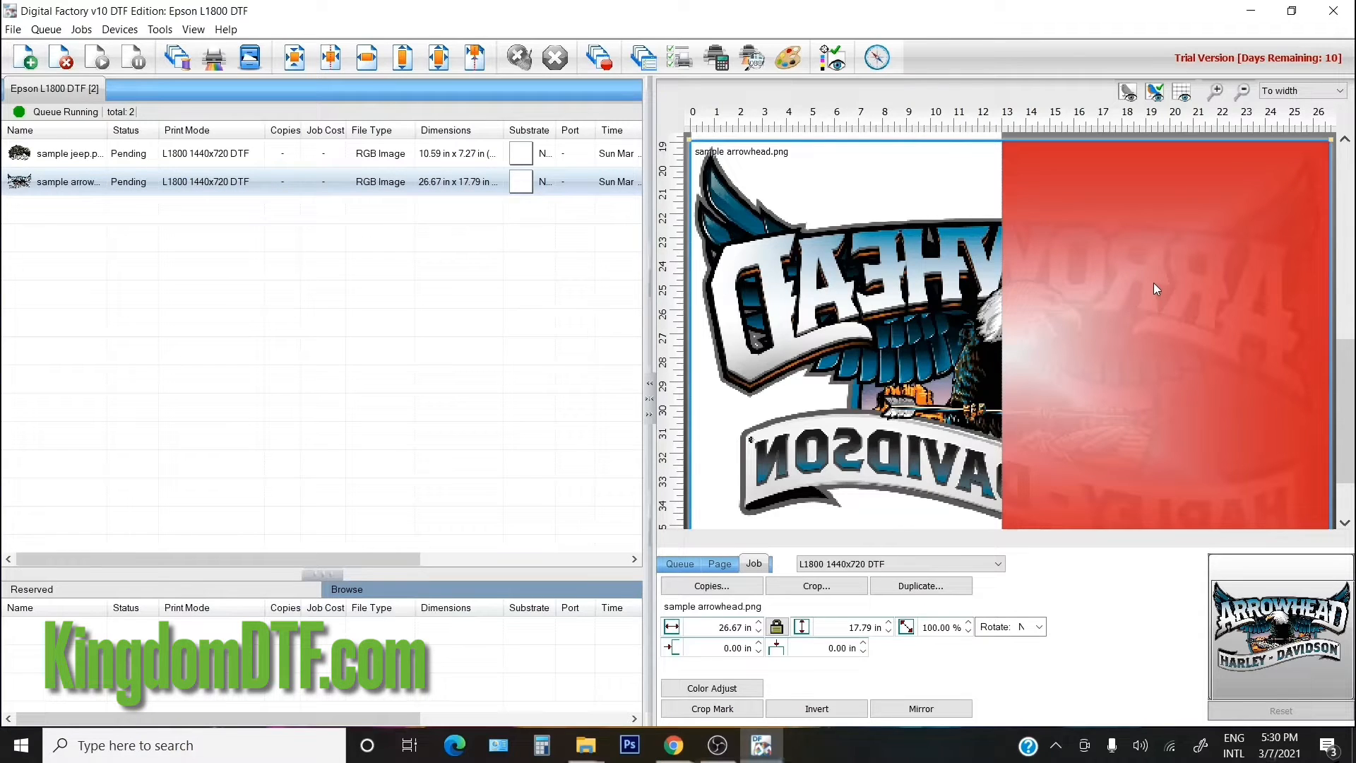
scroll(1184, 273, "down", 1)
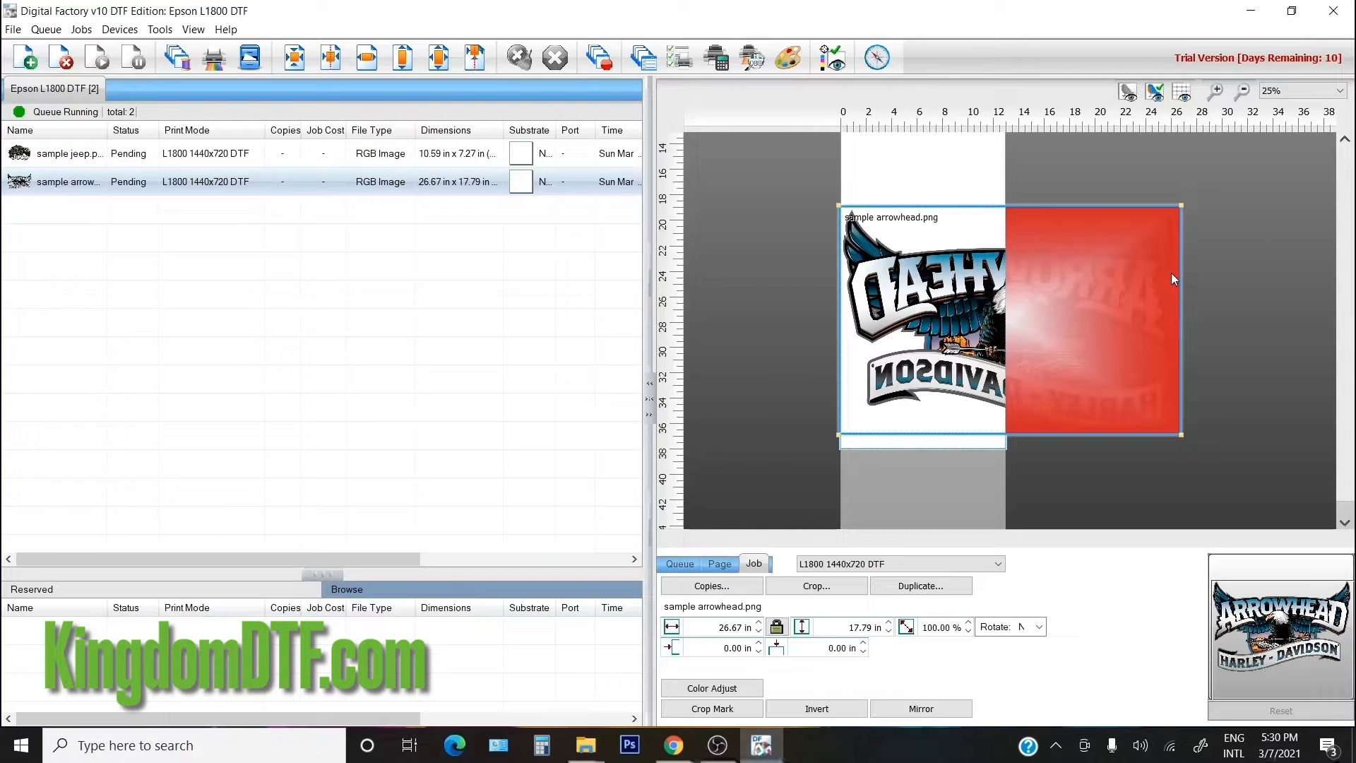
left_click(691, 566)
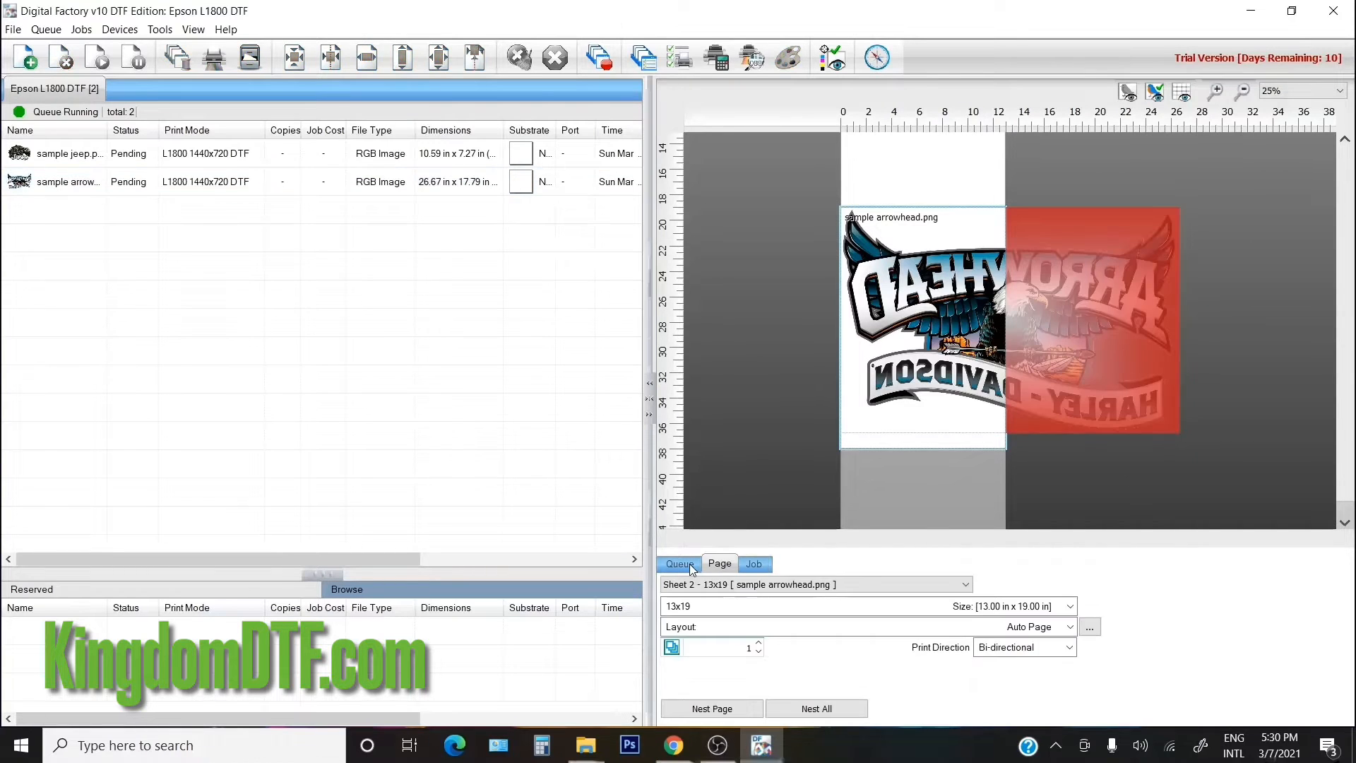
left_click(1154, 399)
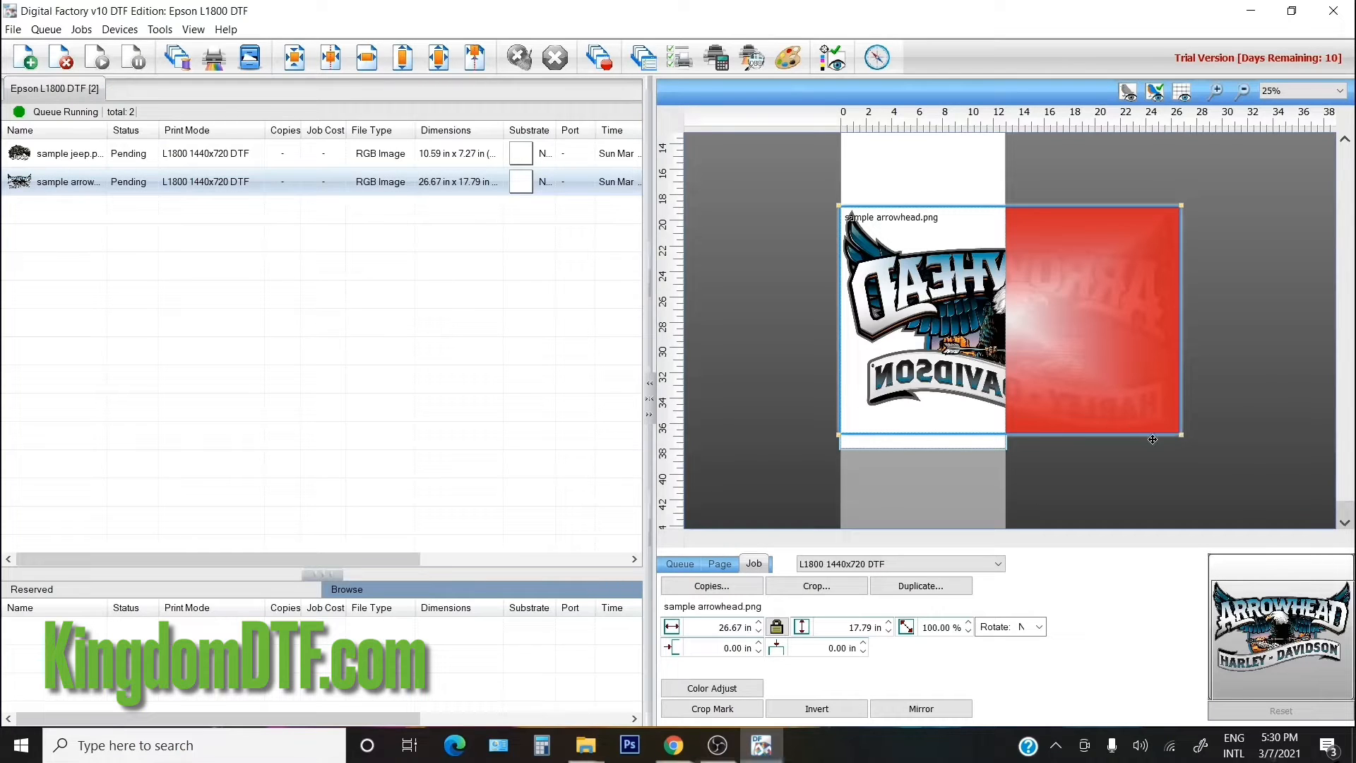
left_click_drag(742, 628, 729, 629)
type("11")
left_click(864, 628)
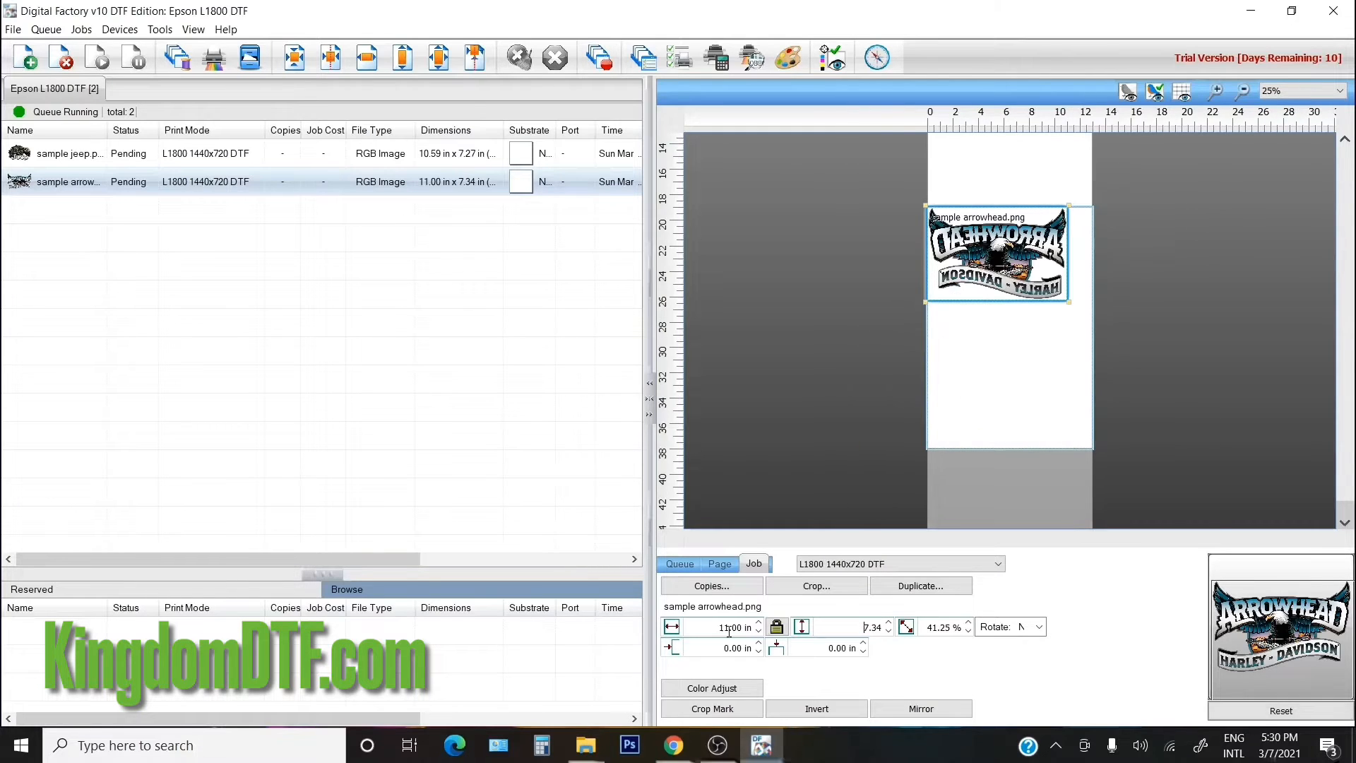
scroll(1067, 456, "up", 3)
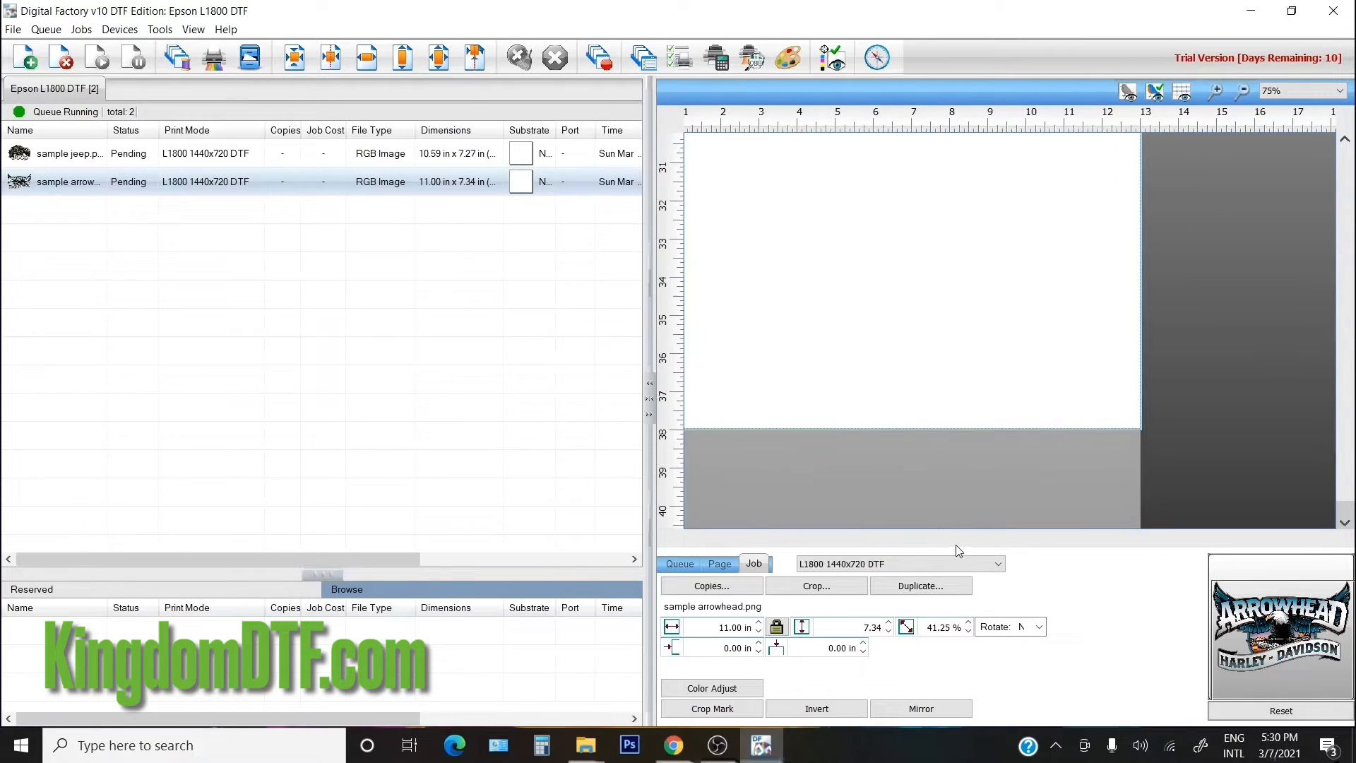
left_click(1346, 141)
left_click(1347, 141)
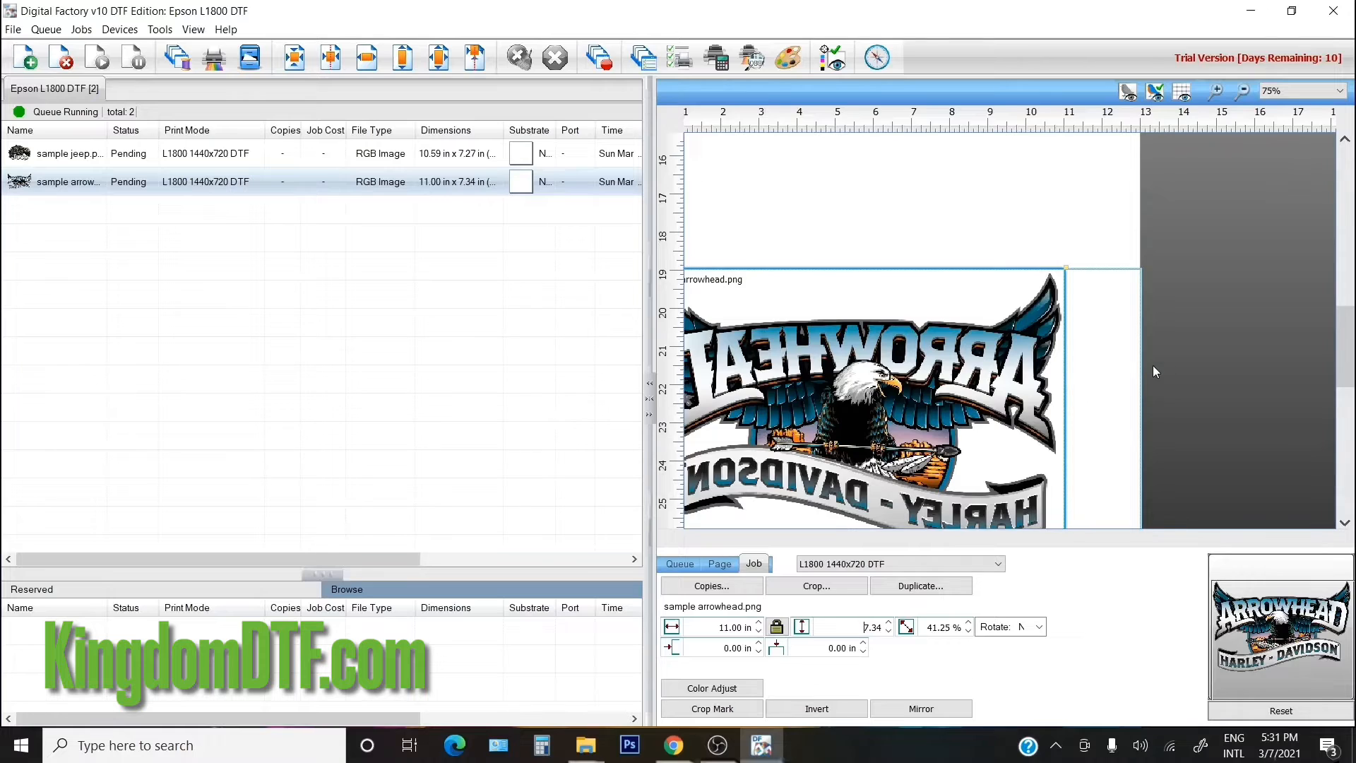
- Compare the sample jeep's size and set the sample arrowhead job's width to 10.59 in, keeping its proportions
scroll(1151, 364, "down", 2)
scroll(1151, 365, "up", 2)
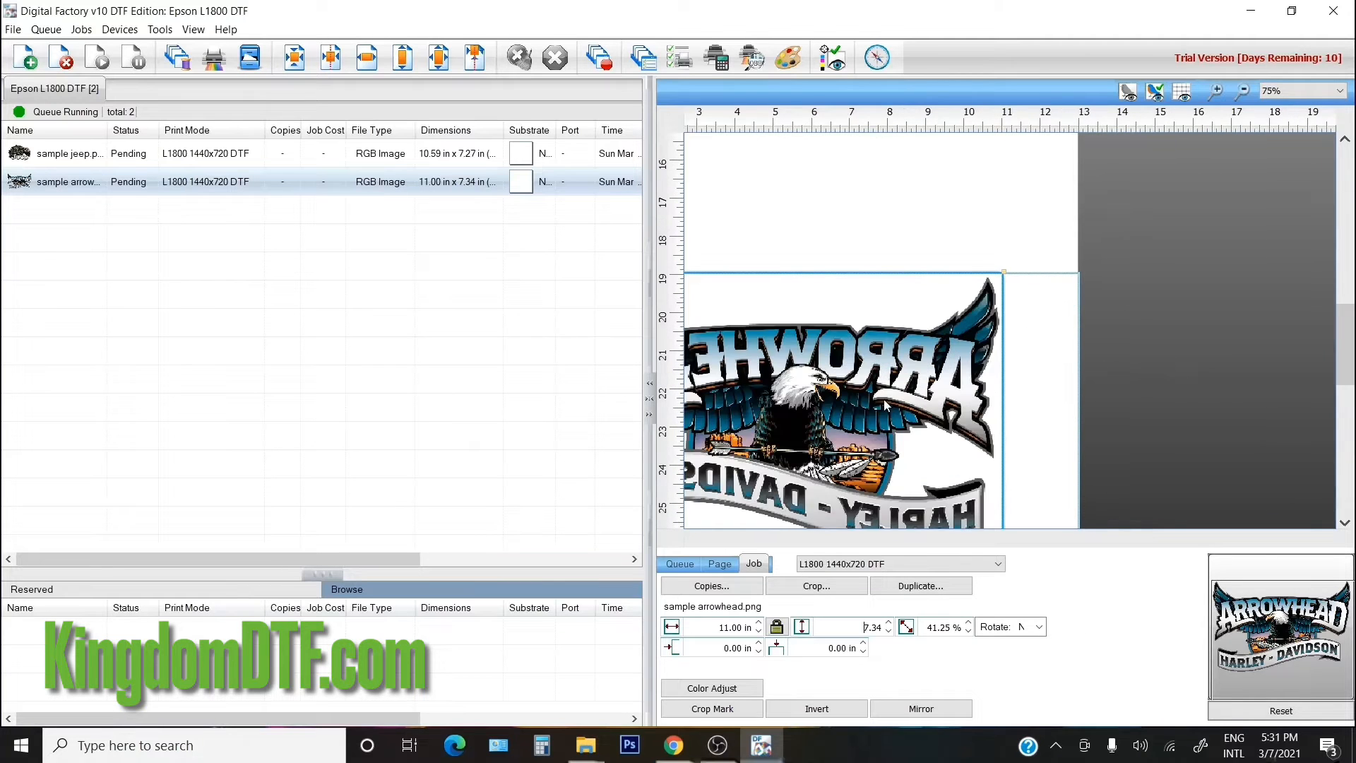
left_click(96, 157)
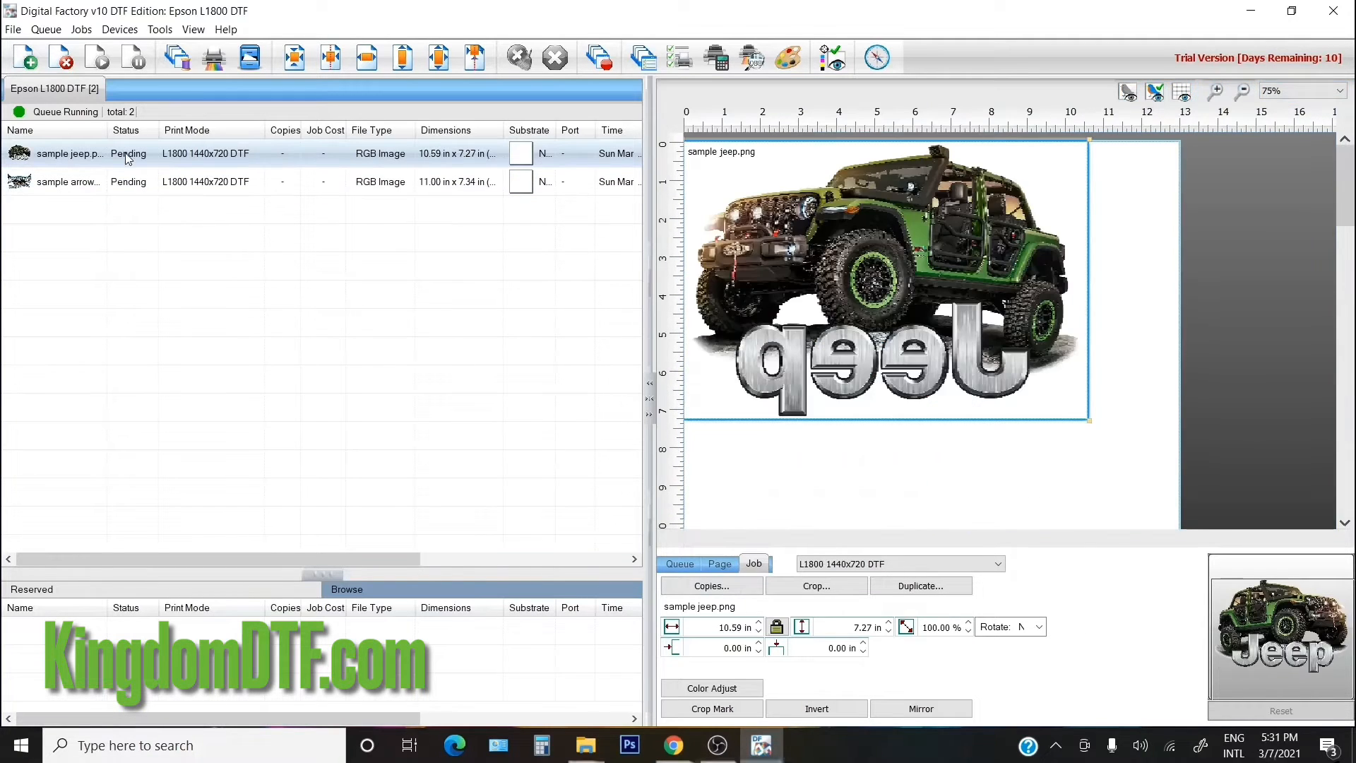
double_click(731, 627)
left_click(81, 182)
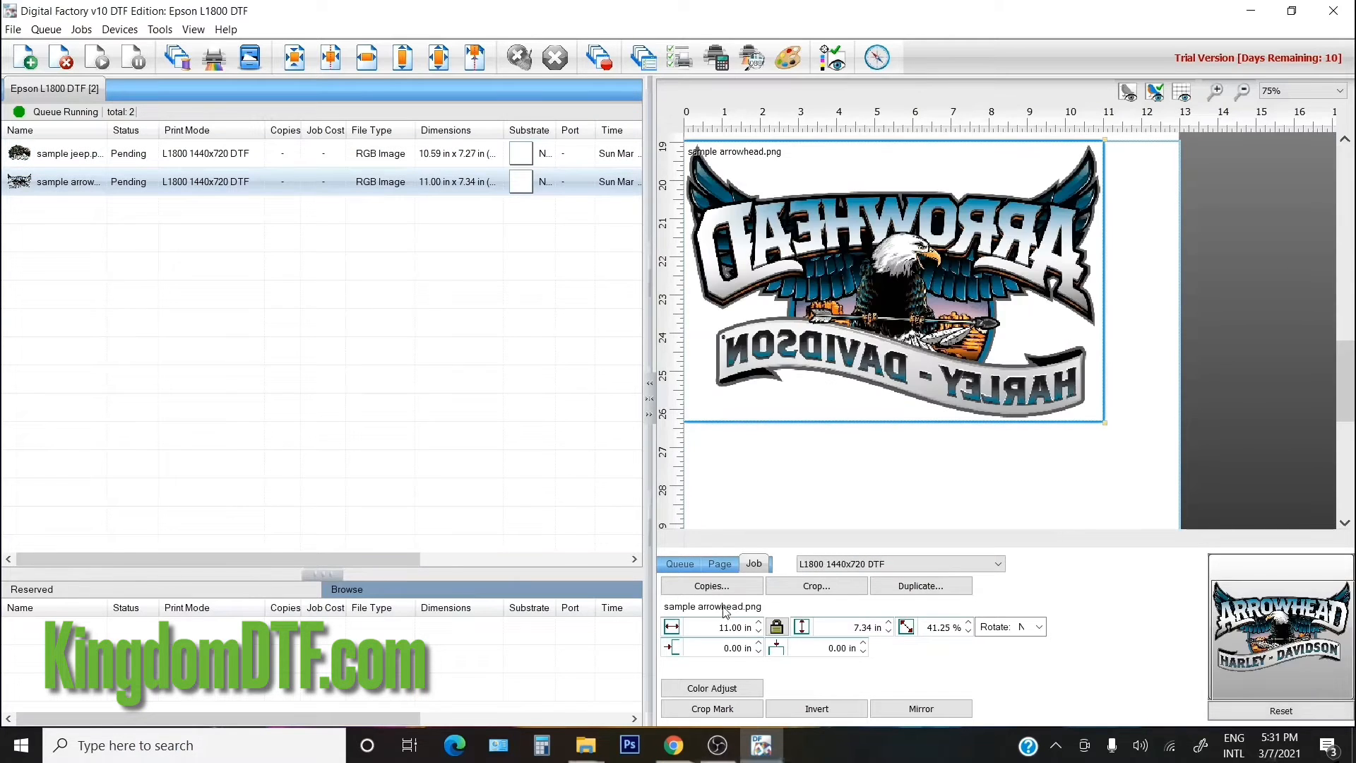
double_click(731, 627)
type("10.59")
key("Return")
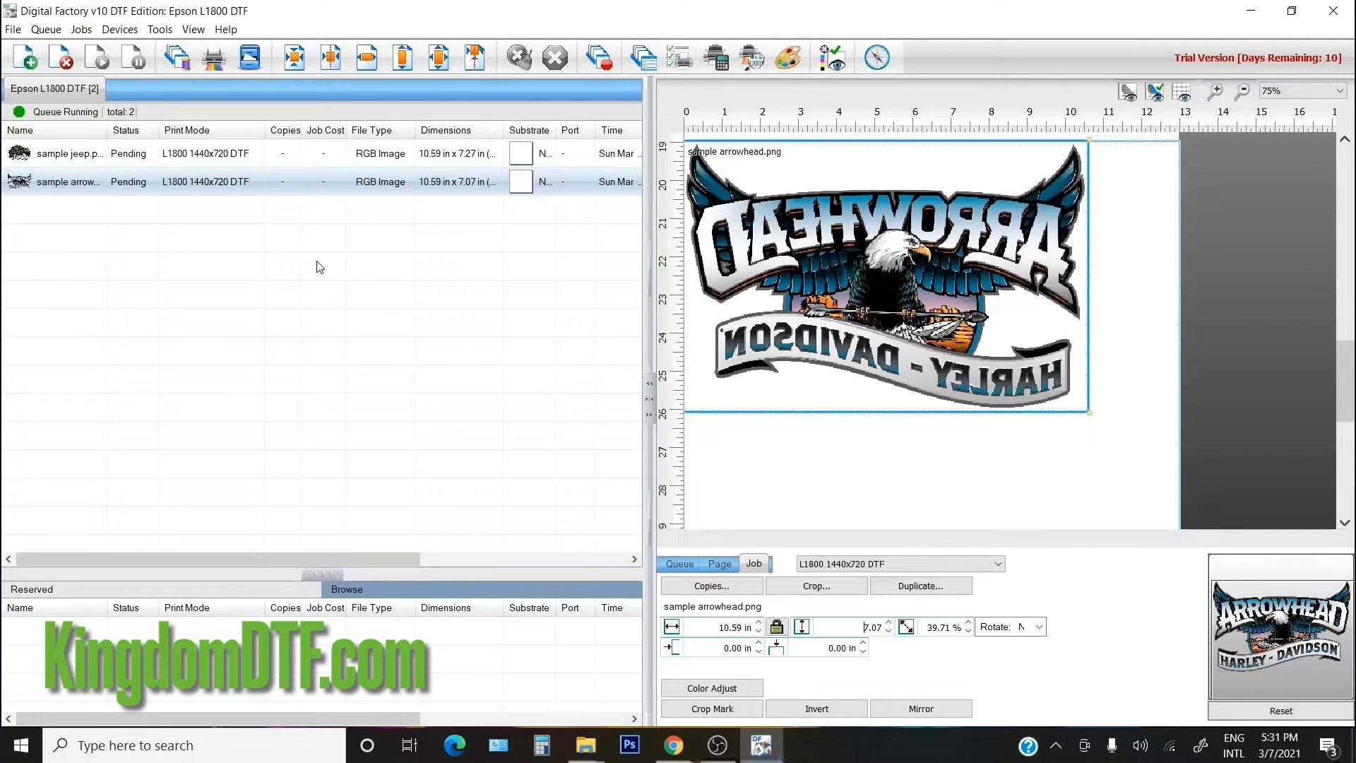
- Close Digital Factory v10 DTF Edition and start it again from the desktop
left_click(1333, 10)
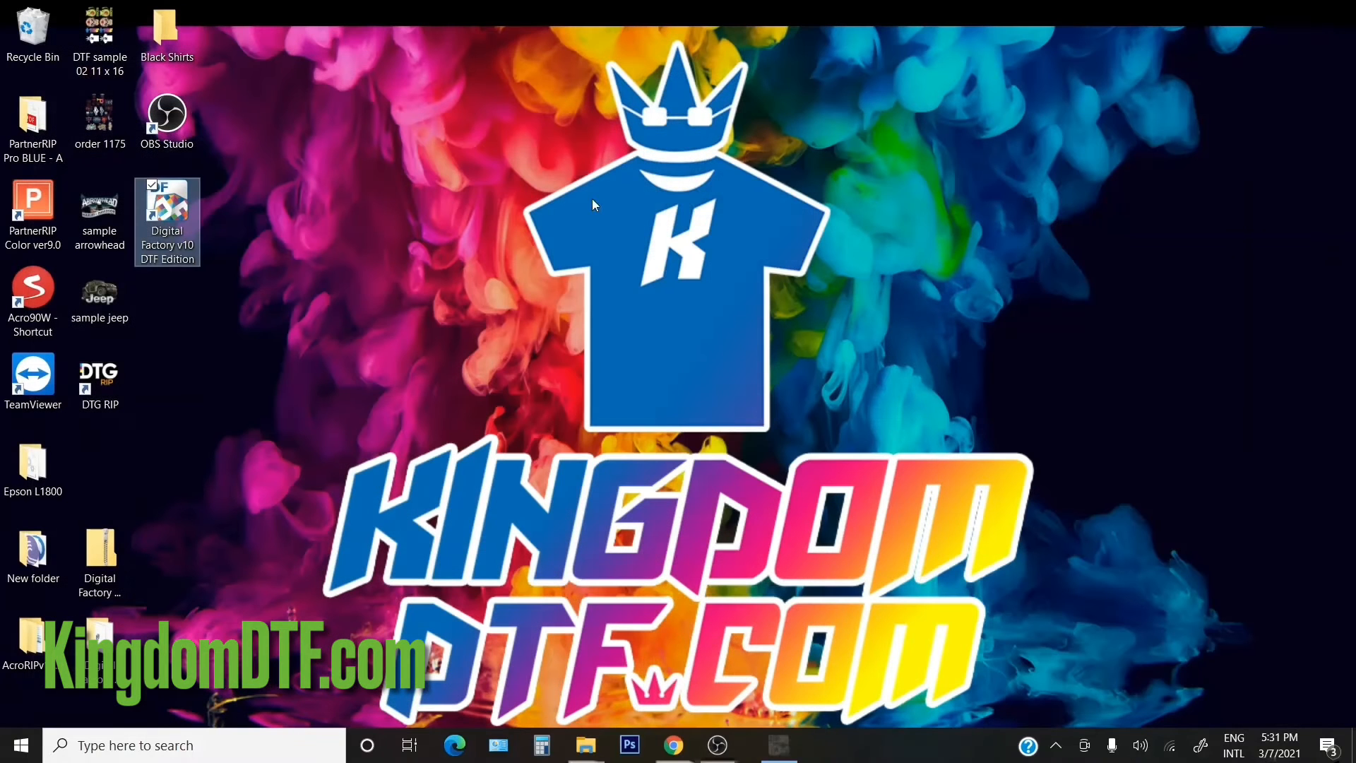
left_click(171, 249)
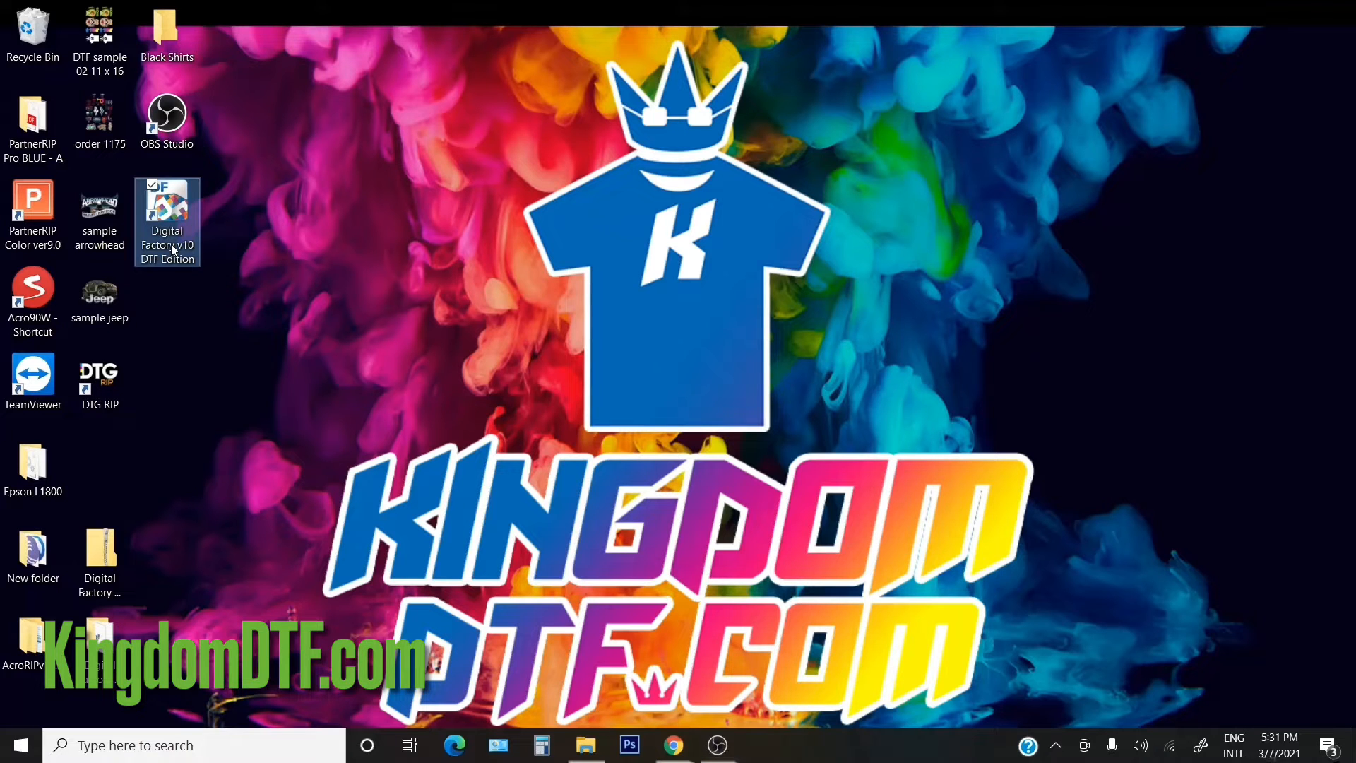
double_click(172, 249)
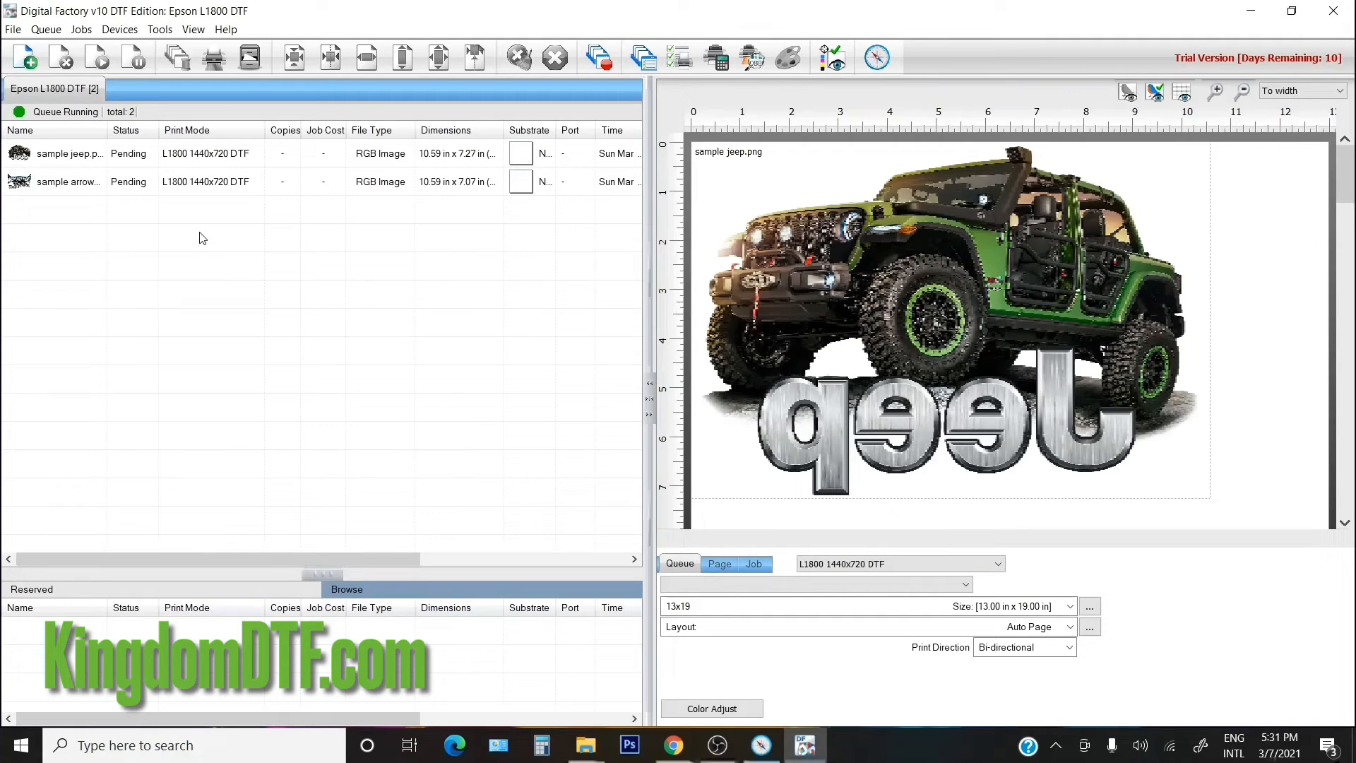
- Check the width, height and scale settings of the sample arrowhead and sample jeep jobs
left_click(113, 181)
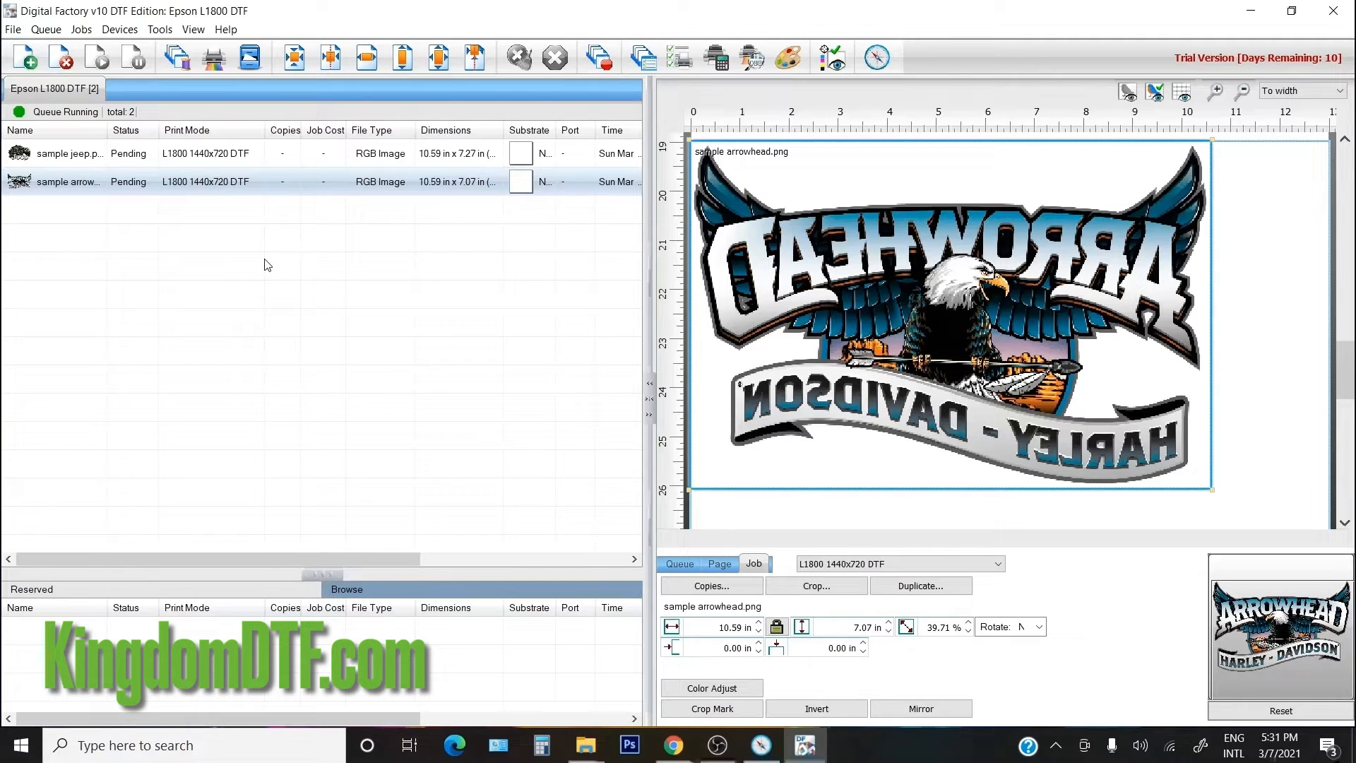
left_click(99, 160)
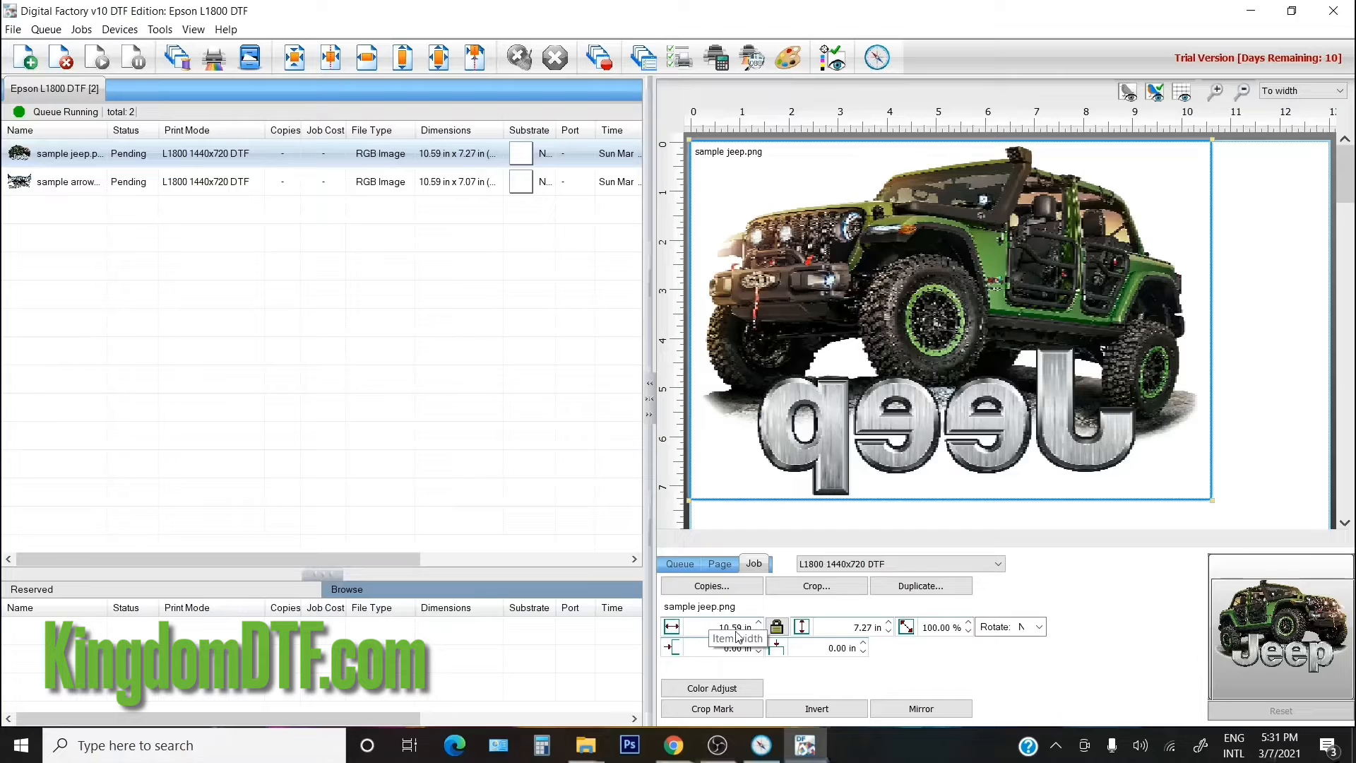
key("F1")
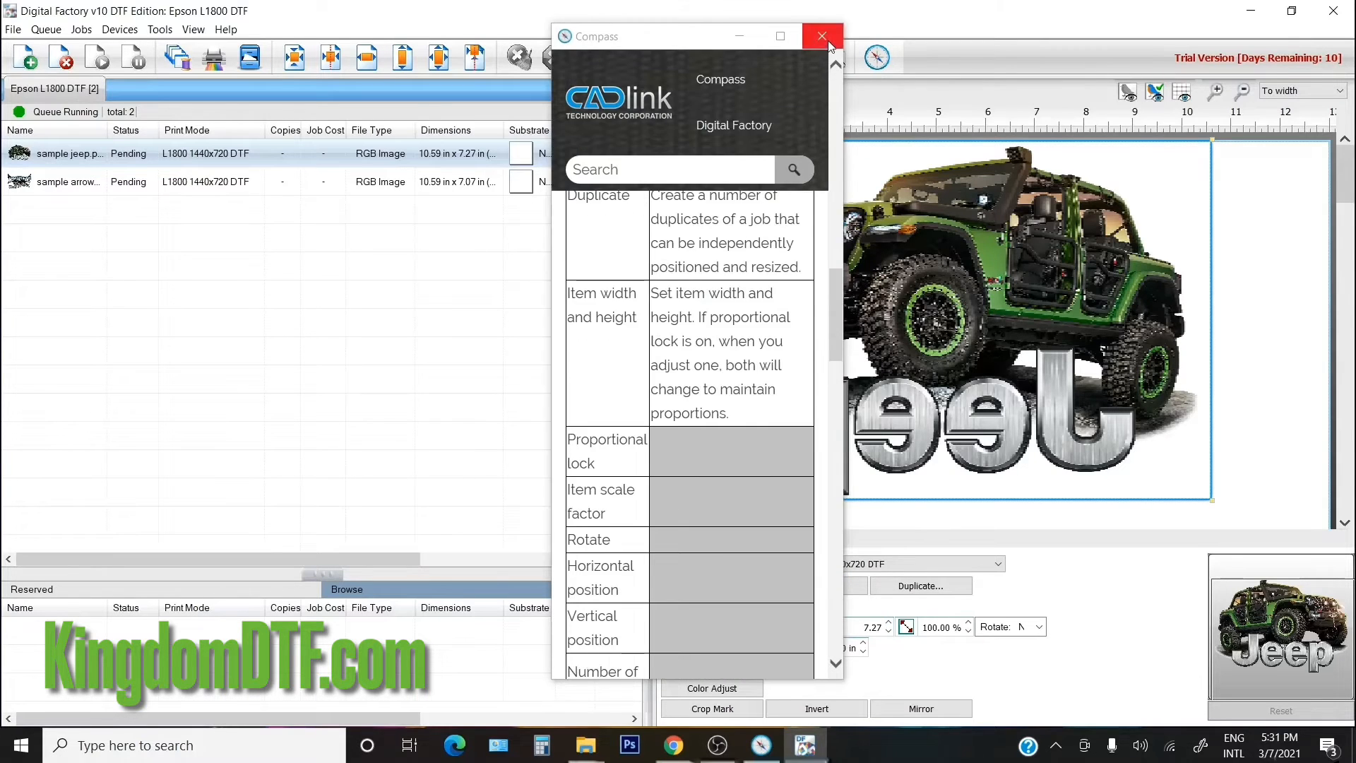
left_click(821, 36)
left_click(840, 622)
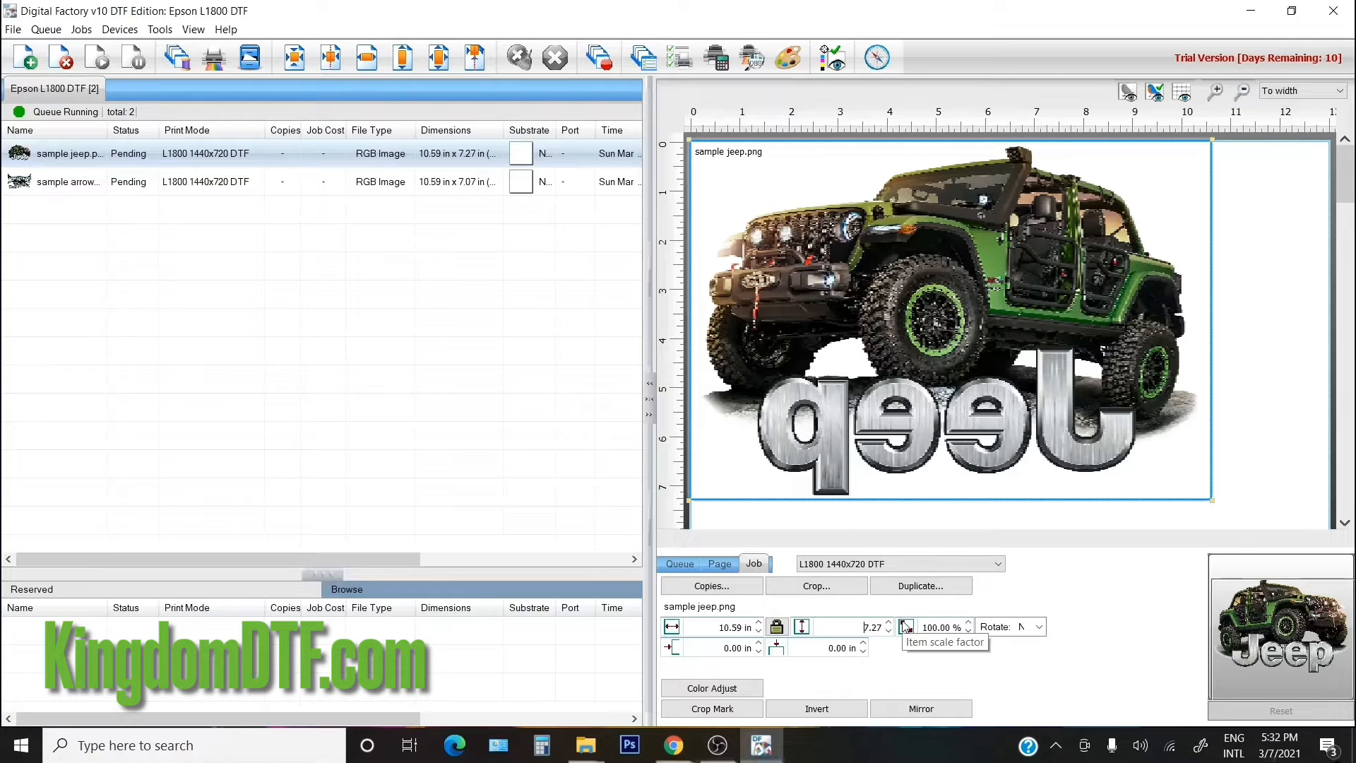
- Automatically nest all content so the two sample jobs are laid out again on the 13x19 sheet
left_click(93, 183)
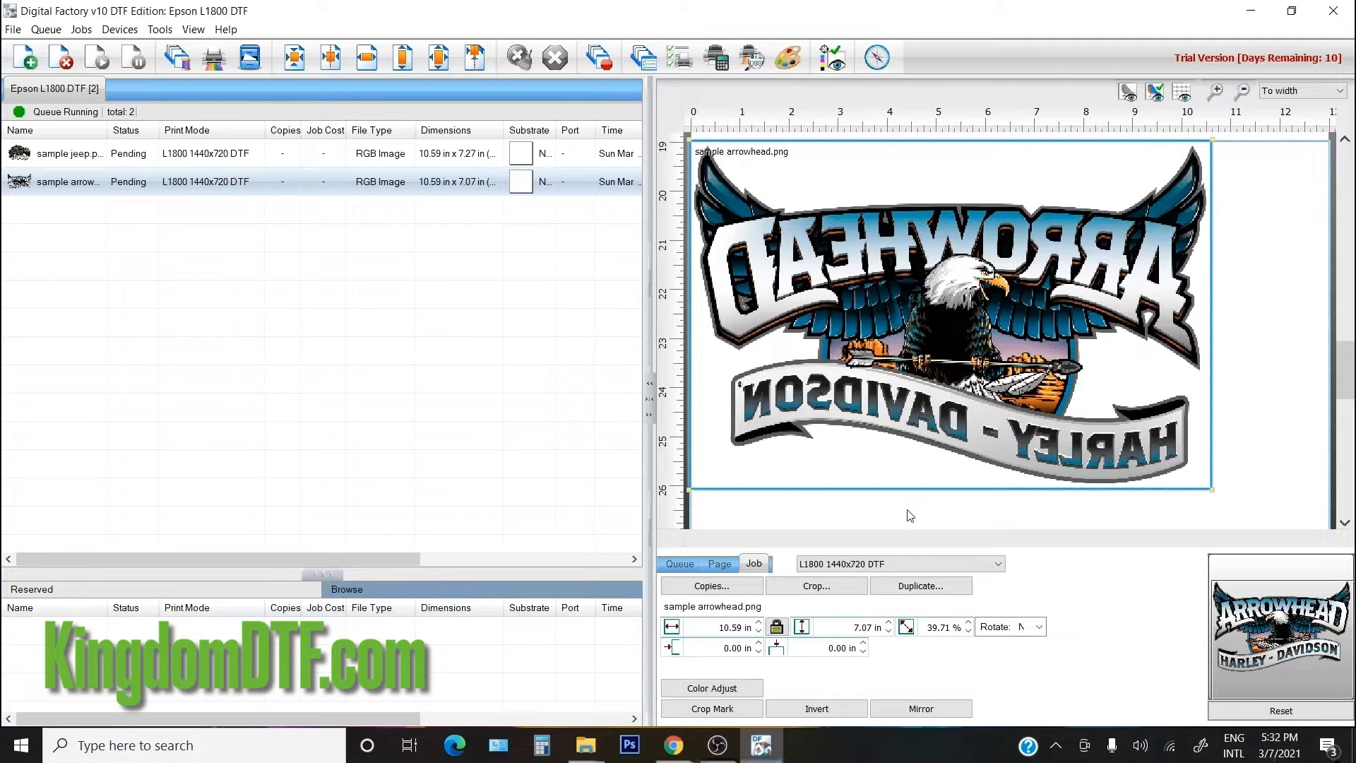
right_click(835, 514)
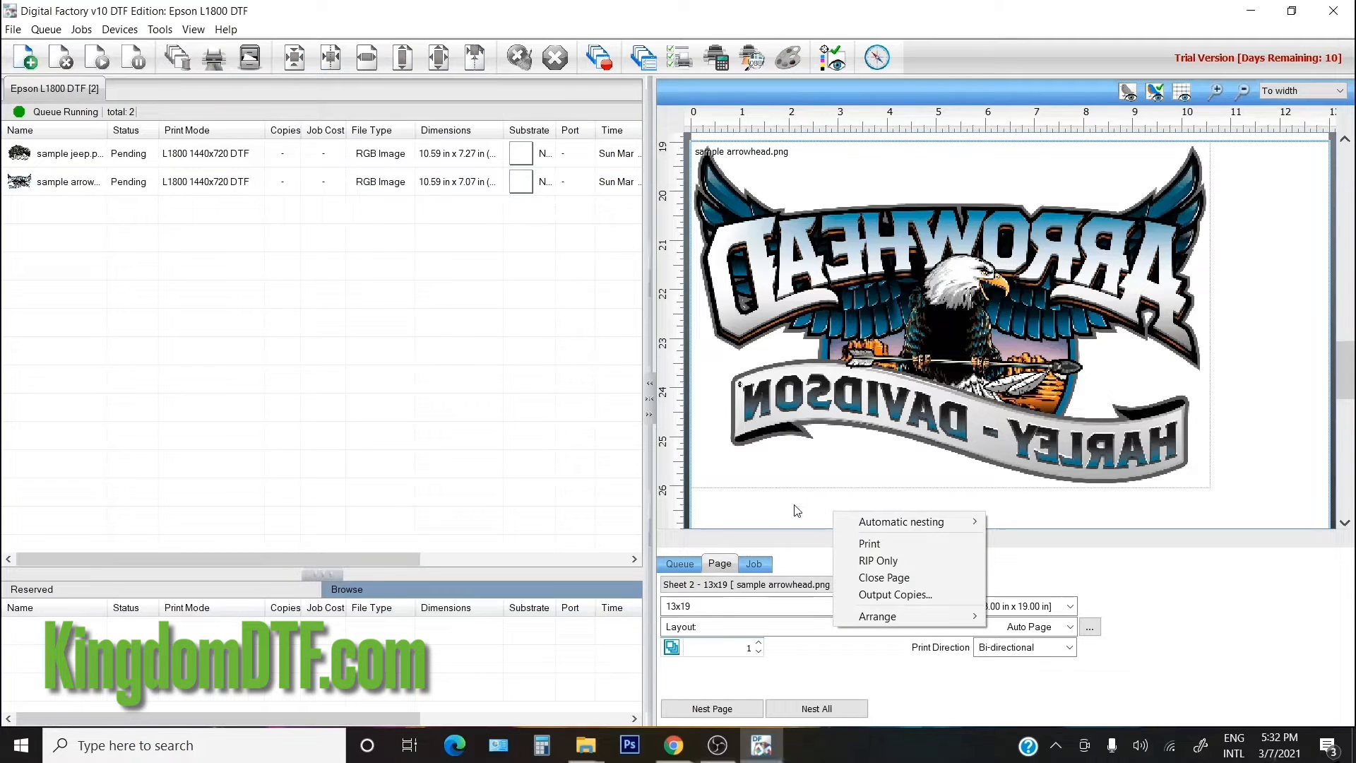
right_click(754, 499)
right_click(1019, 509)
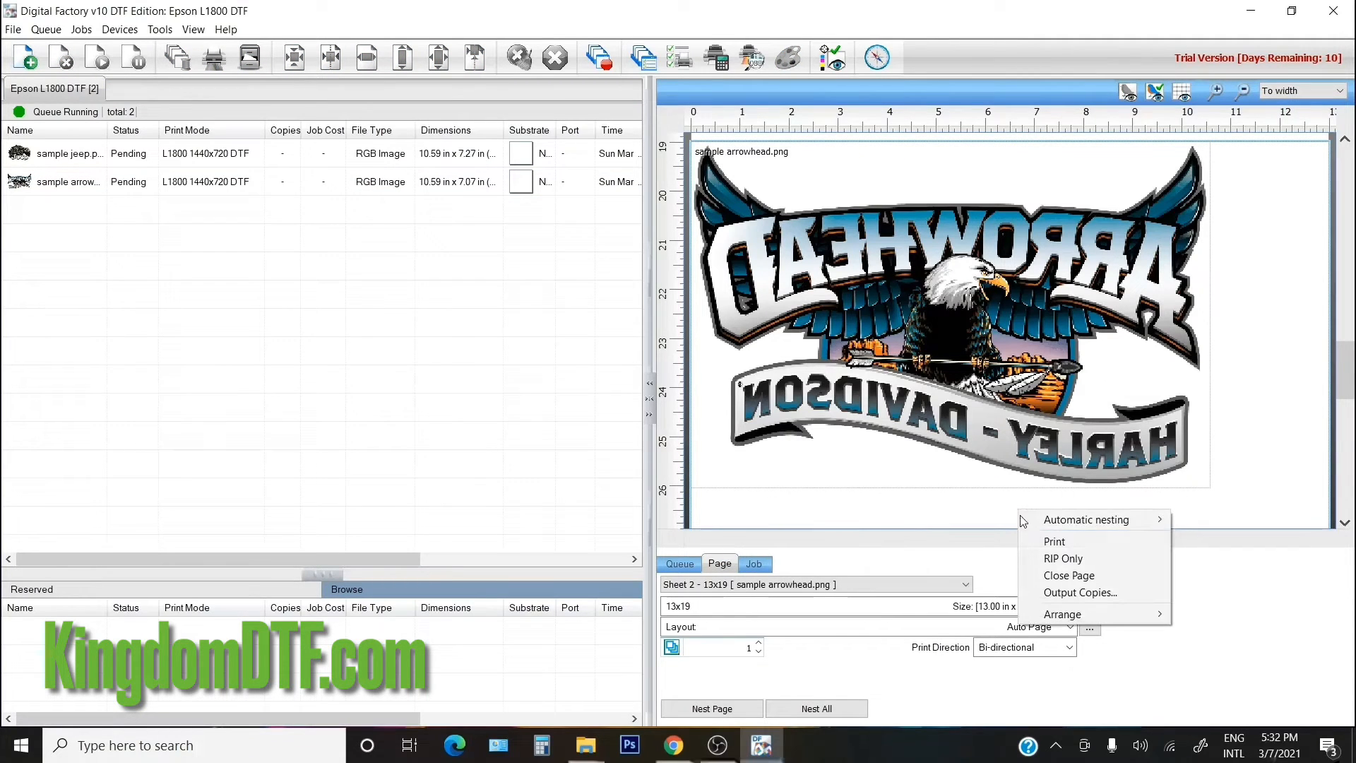
mouse_move(1048, 521)
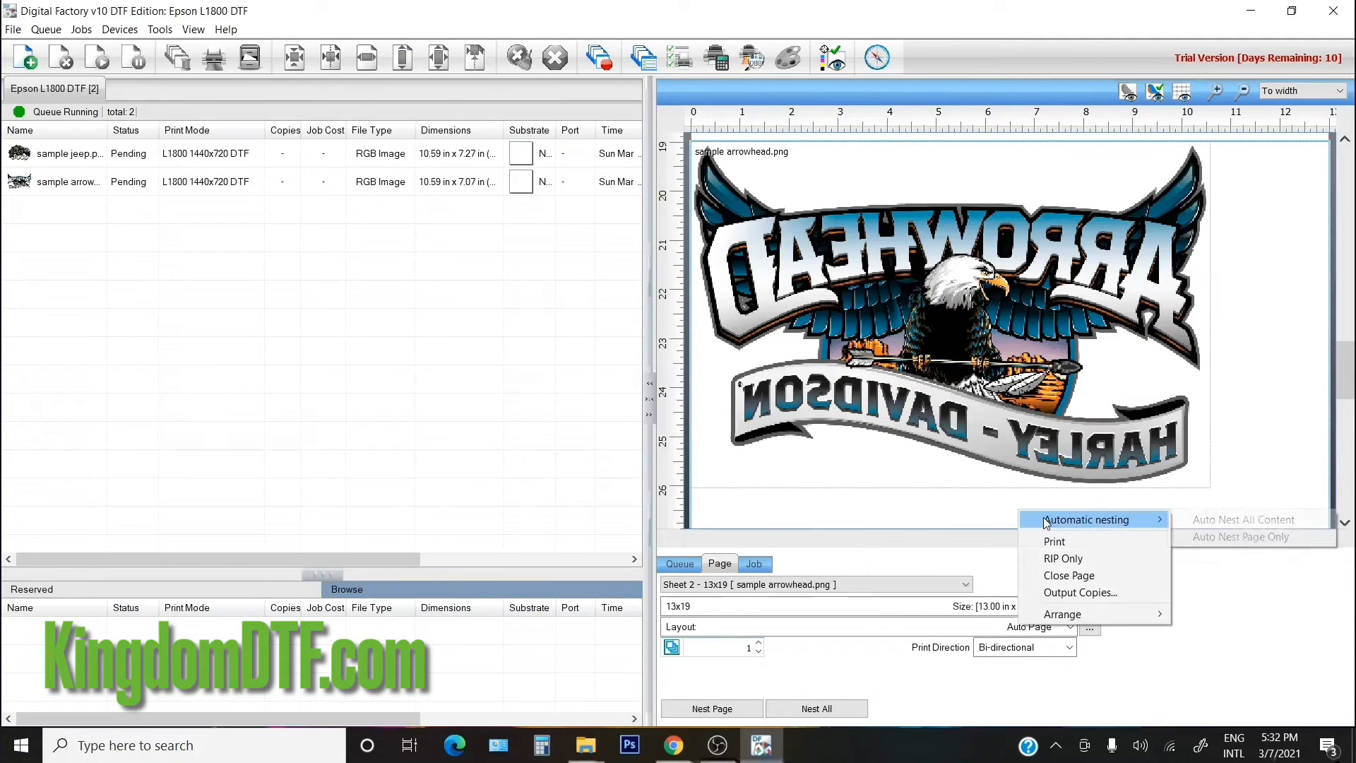
left_click(1325, 521)
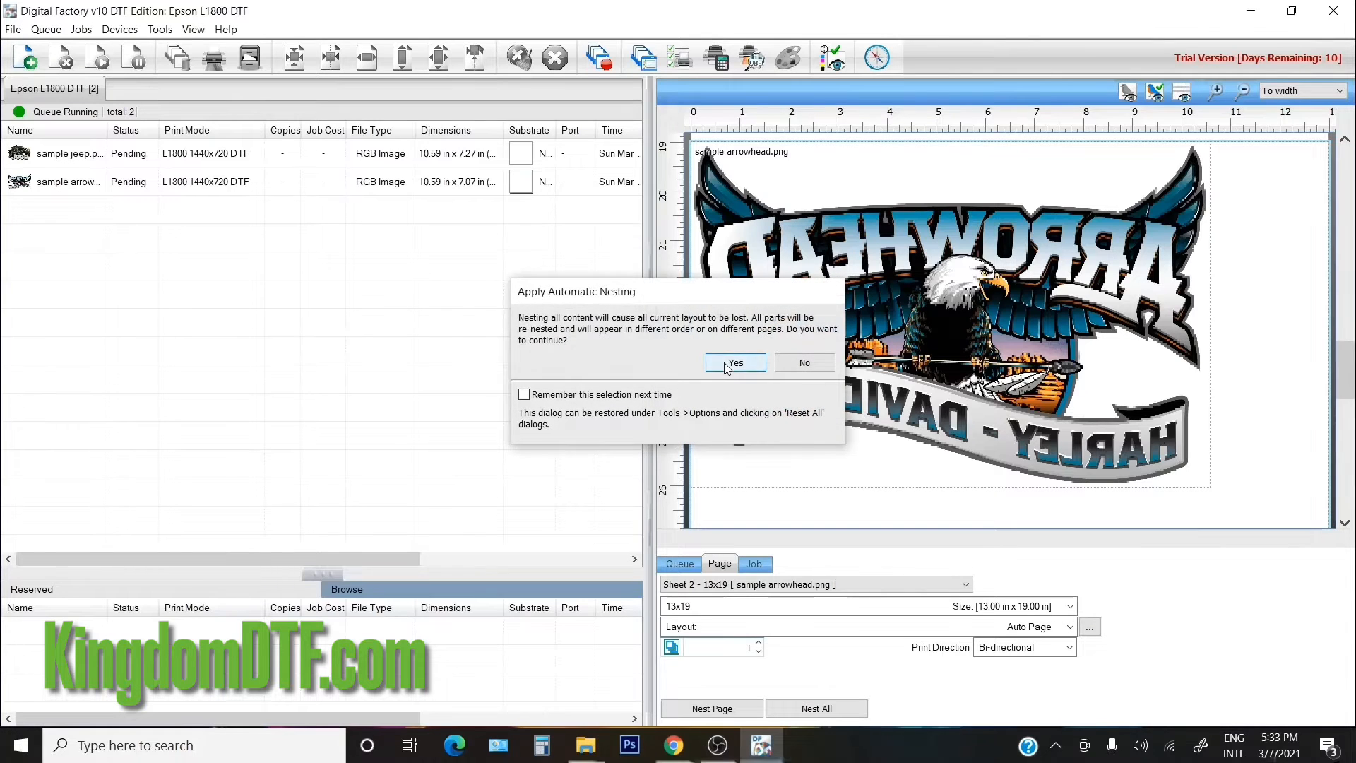
left_click(735, 363)
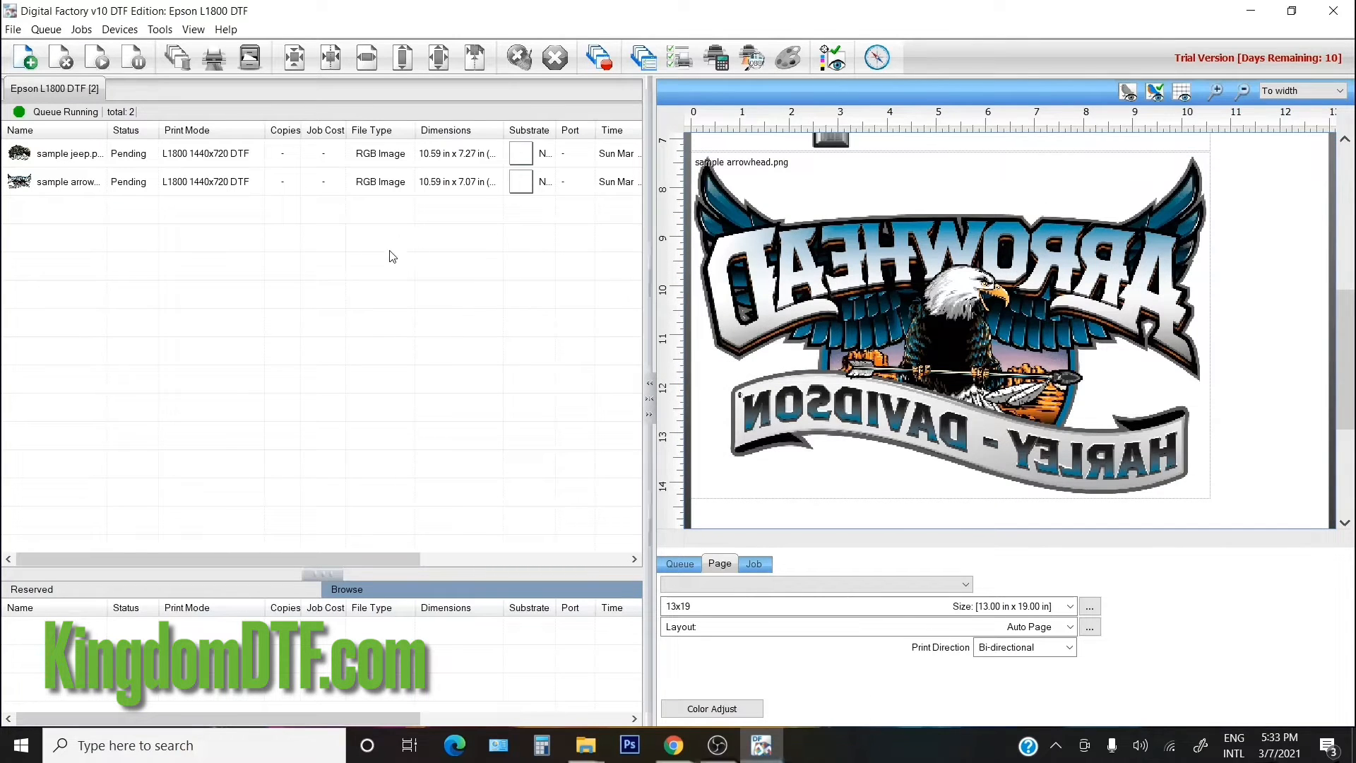
- Examine how the nested jeep and arrowhead jobs are placed on the 13x19 sheet
left_click(86, 156)
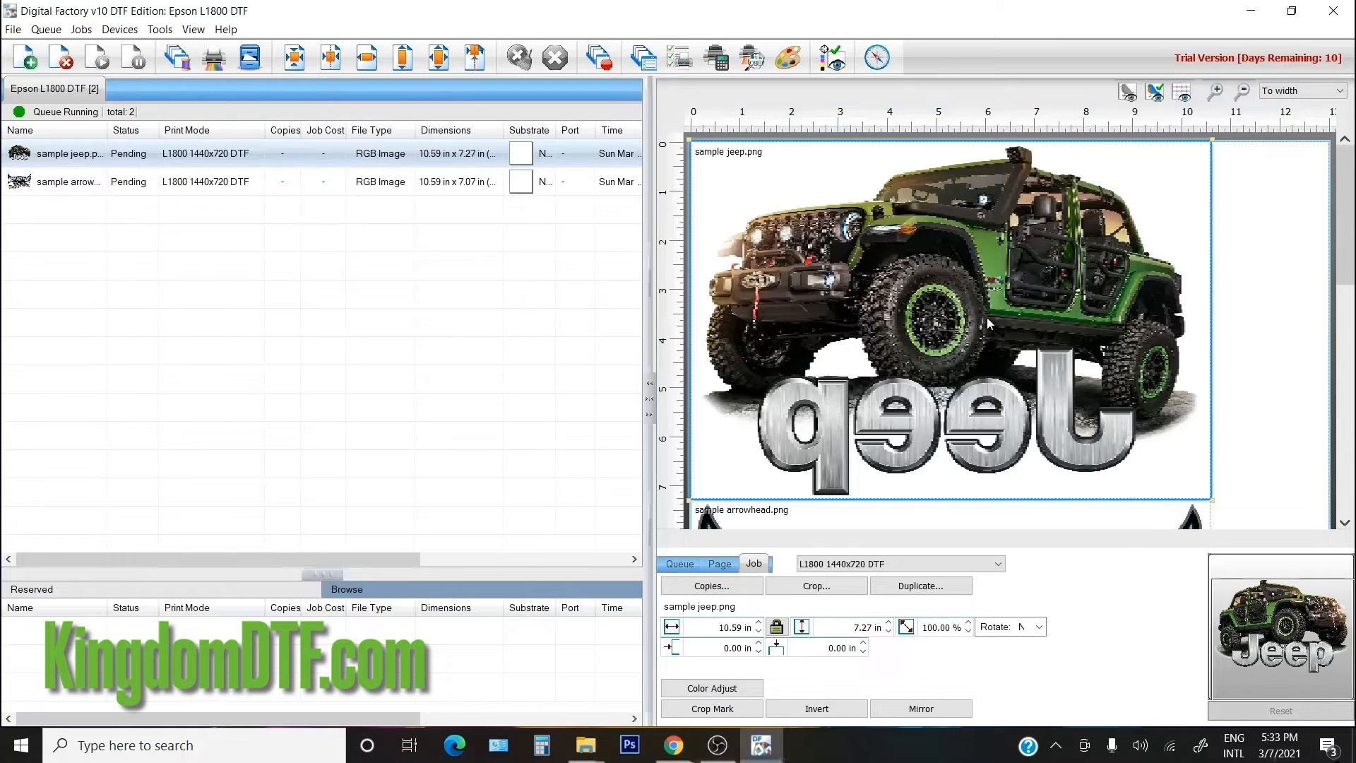
scroll(986, 320, "down", 2)
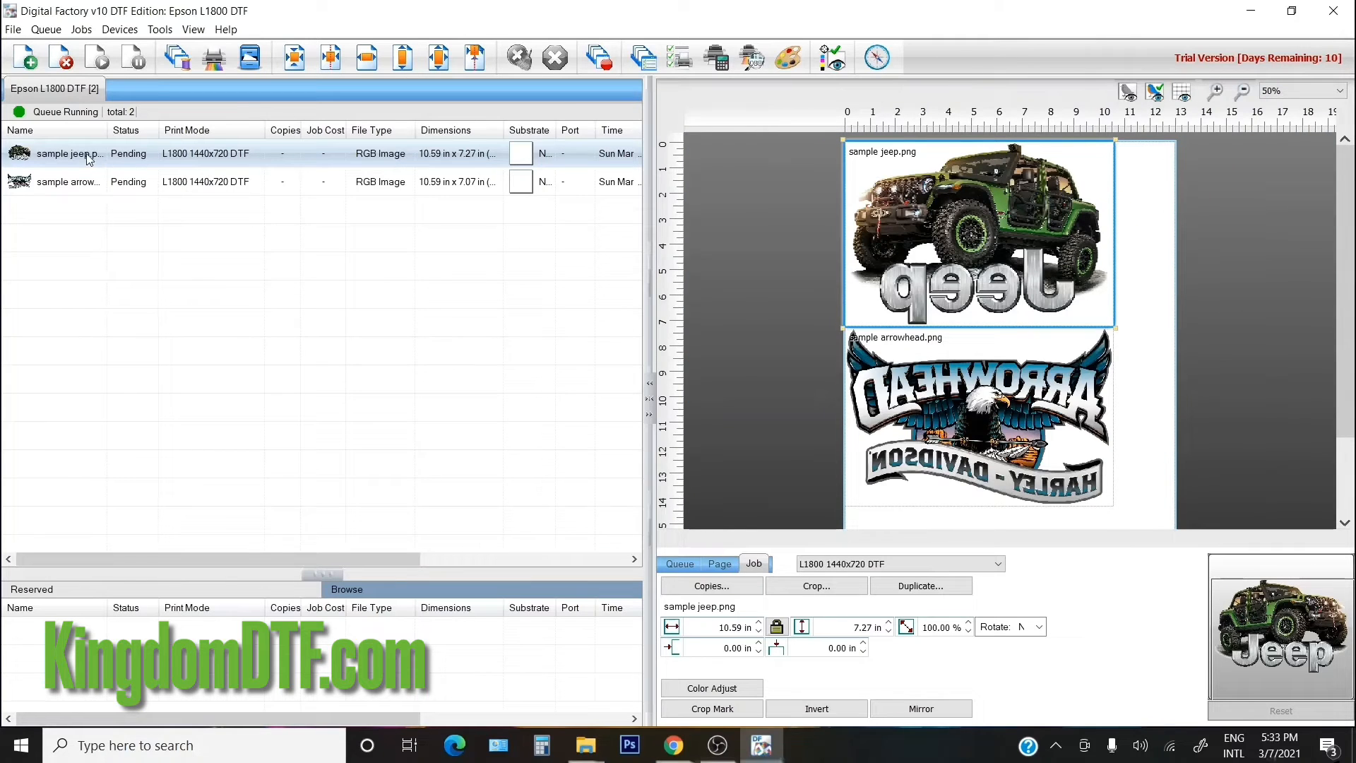
scroll(1138, 403, "down", 2)
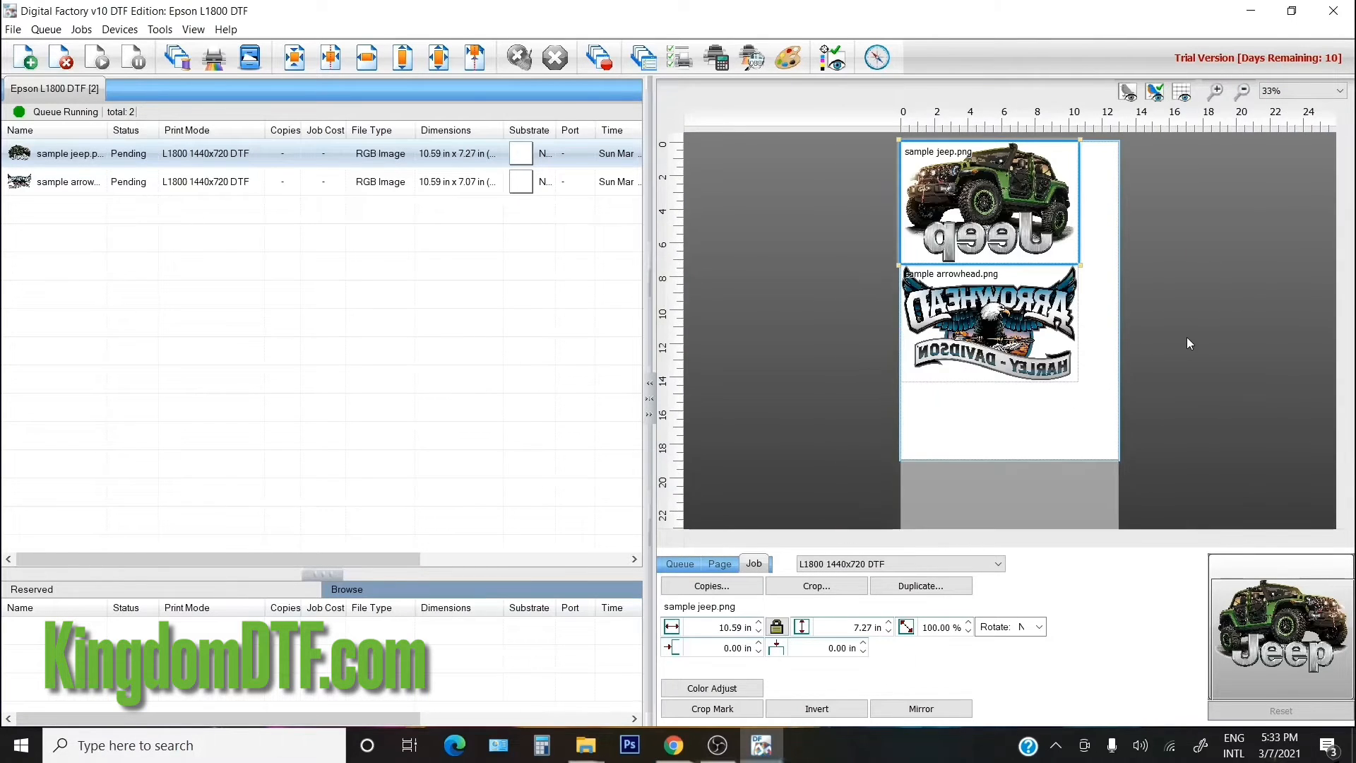
scroll(1044, 296, "up", 1)
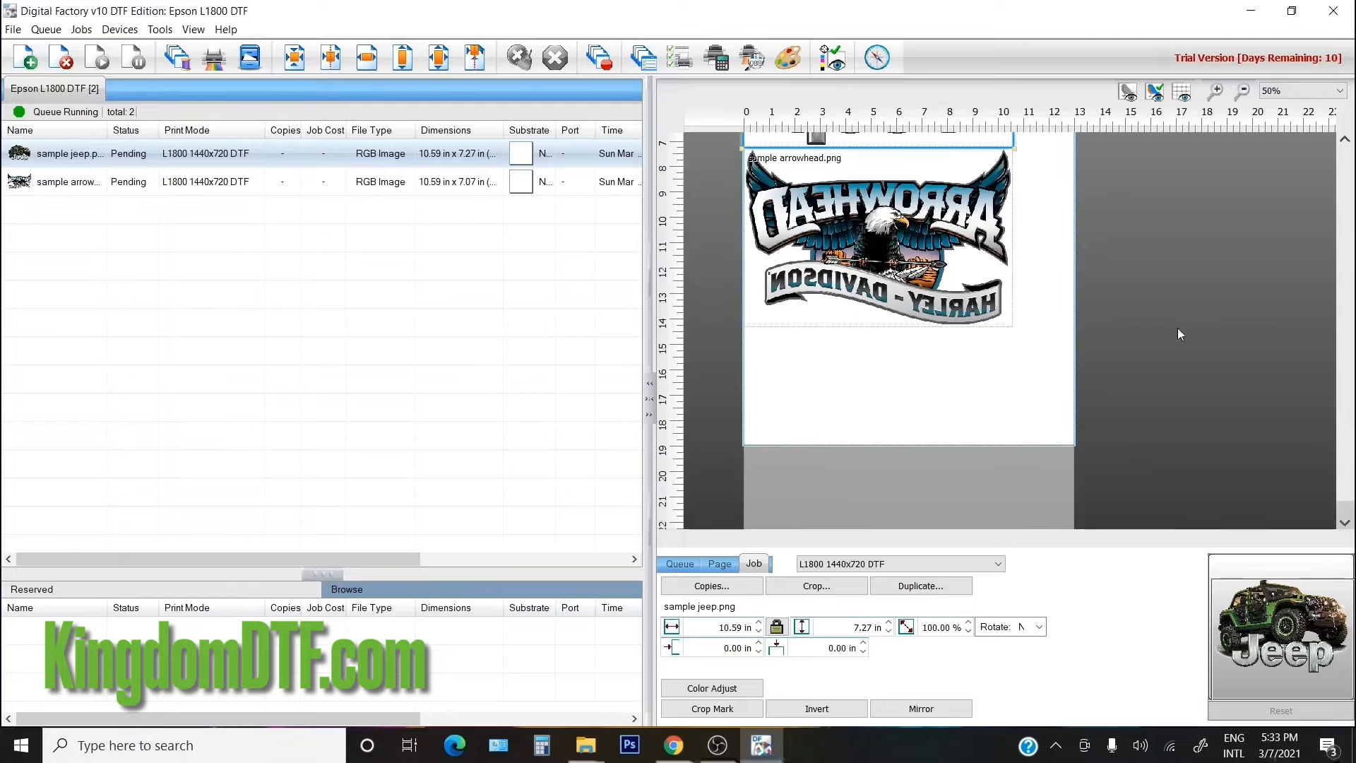
left_click(1345, 141)
left_click(1345, 142)
left_click(1344, 141)
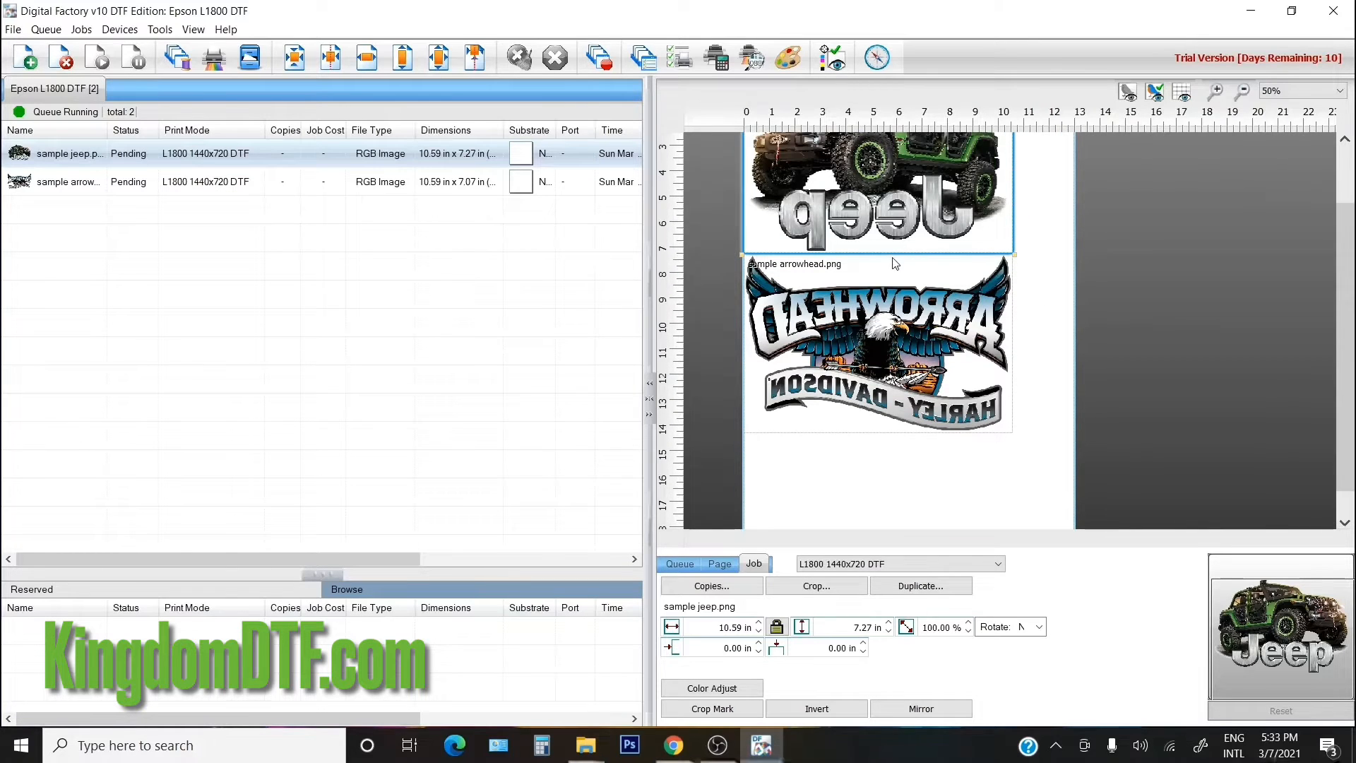
left_click(1345, 141)
left_click(1345, 141)
left_click(1345, 140)
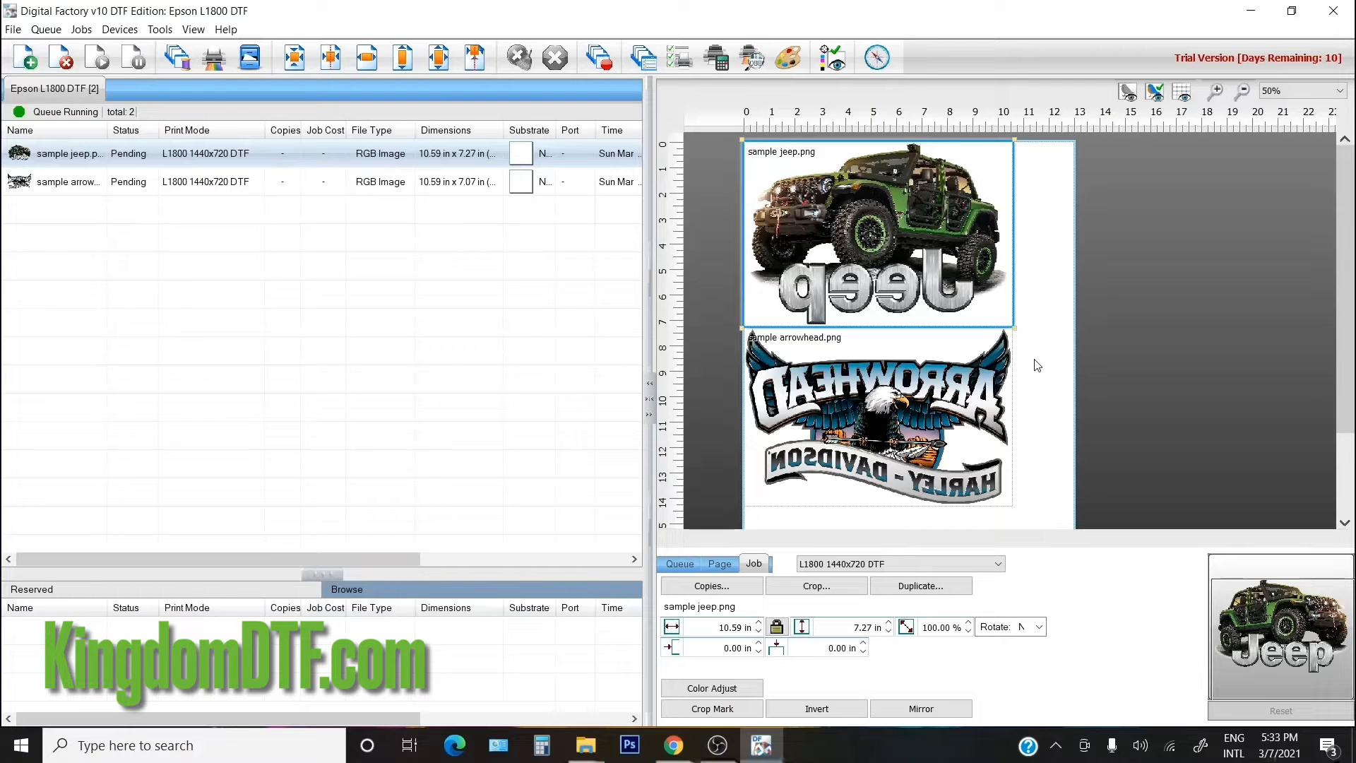
- Enlarge the jeep to about 12.66 x 8.69 in and the arrowhead to about 12.53 x 8.36 in, leaving a gap between them
left_click(928, 396)
left_click_drag(928, 396, 945, 431)
scroll(1050, 323, "down", 1)
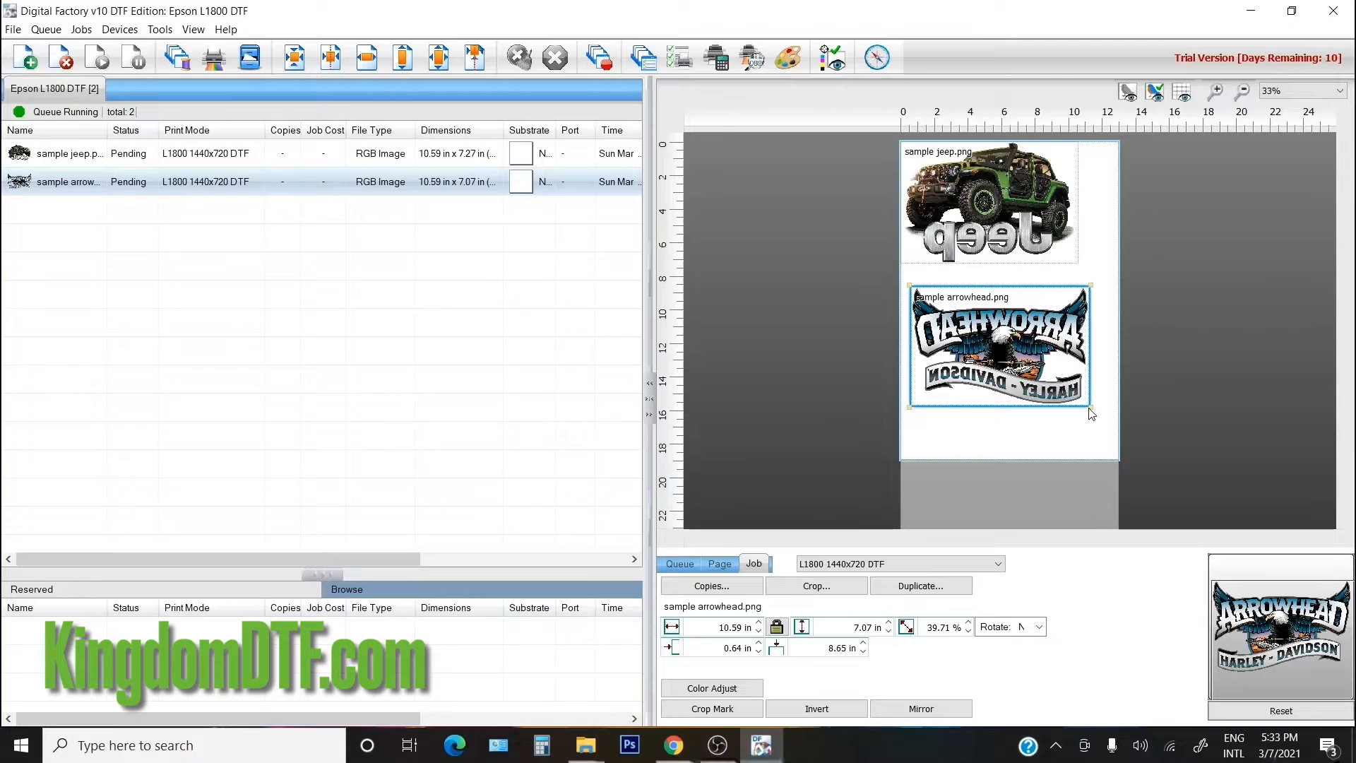
left_click_drag(909, 408, 904, 426)
left_click(984, 218)
left_click_drag(1080, 265, 1114, 288)
left_click(1052, 412)
left_click(1044, 442)
left_click_drag(1027, 327, 1029, 337)
left_click(1206, 277)
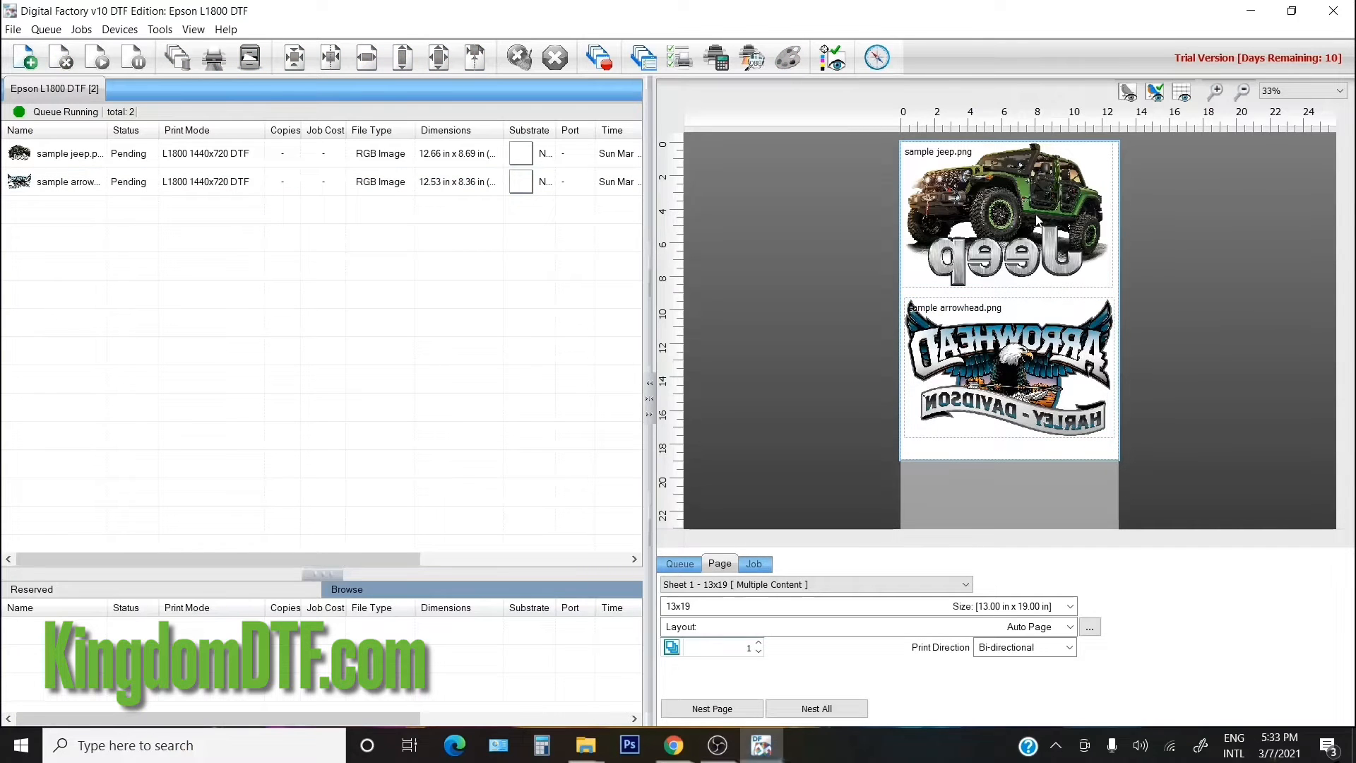
- Review both jobs on the sheet and delete the sample arrowhead job from the queue
left_click(117, 185)
left_click(68, 185)
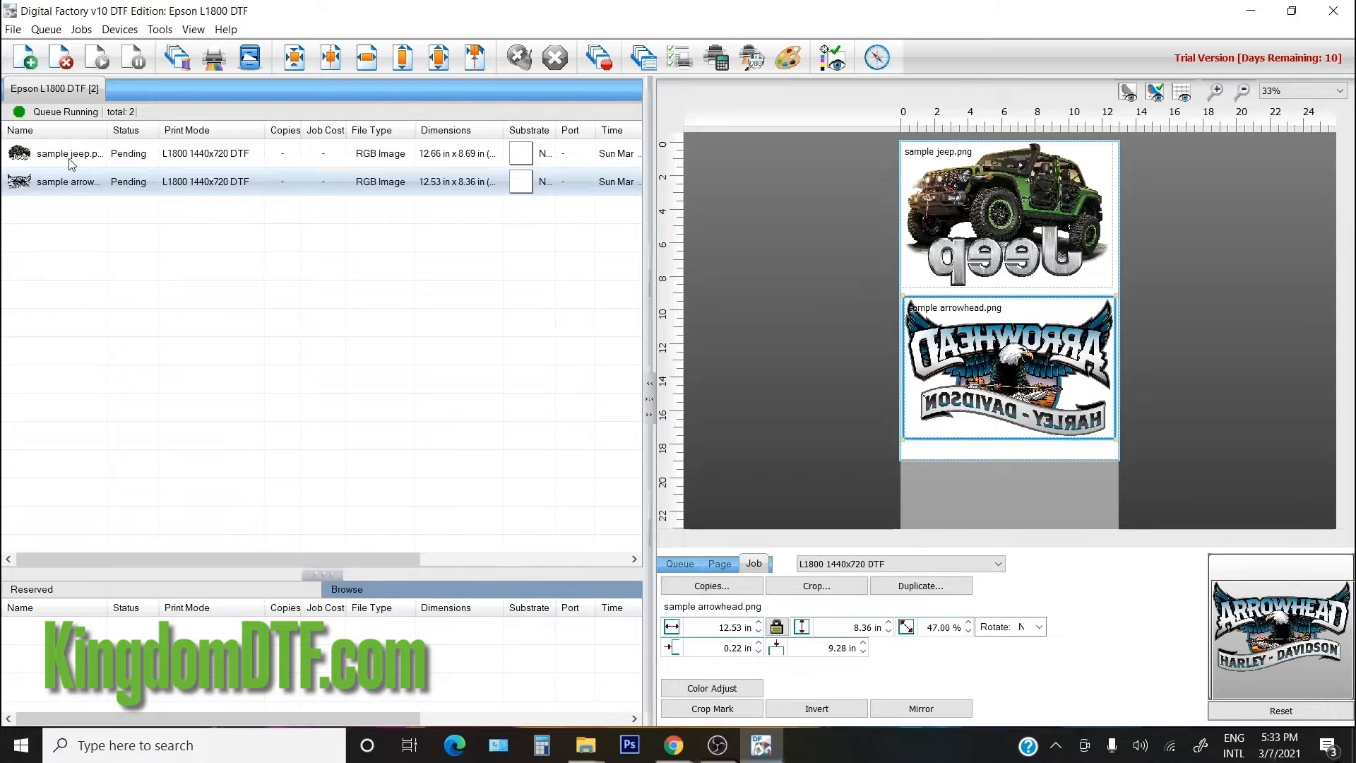
left_click(71, 164)
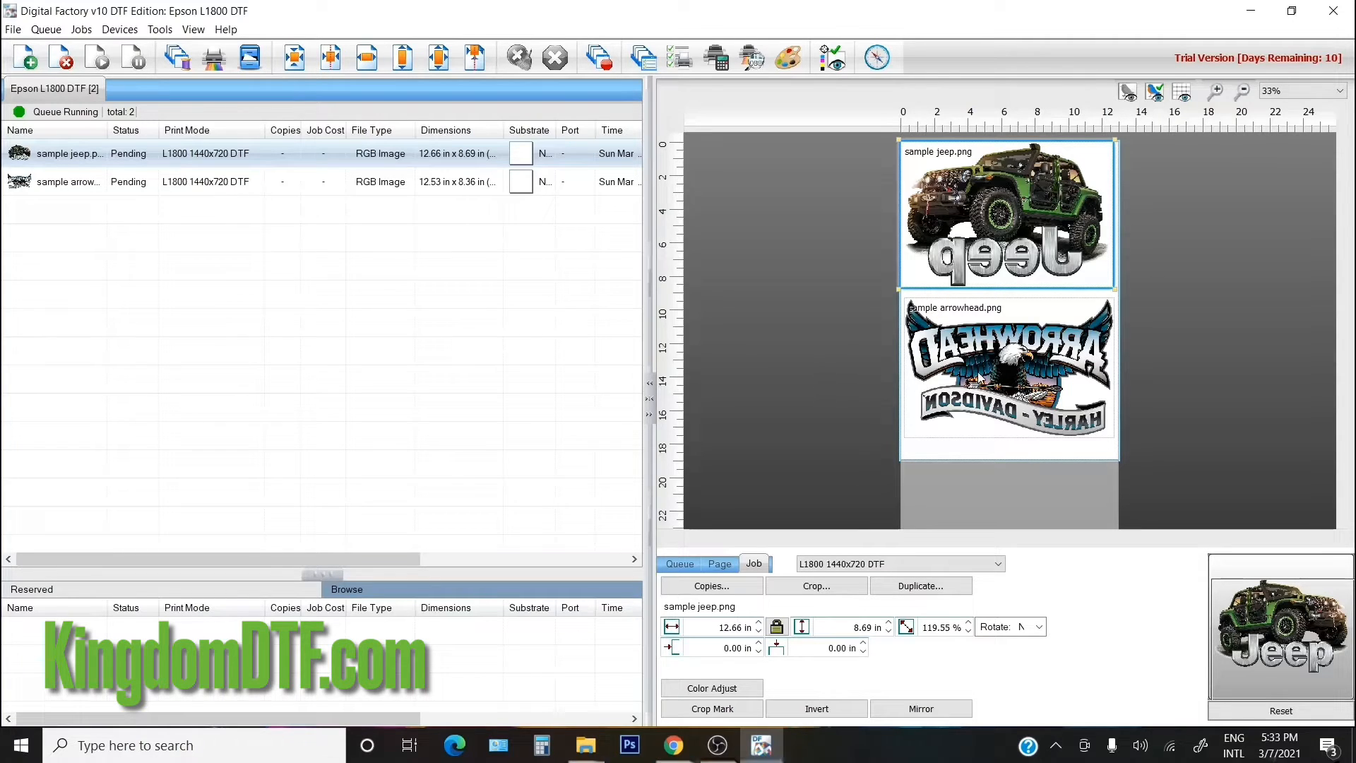
left_click(991, 215)
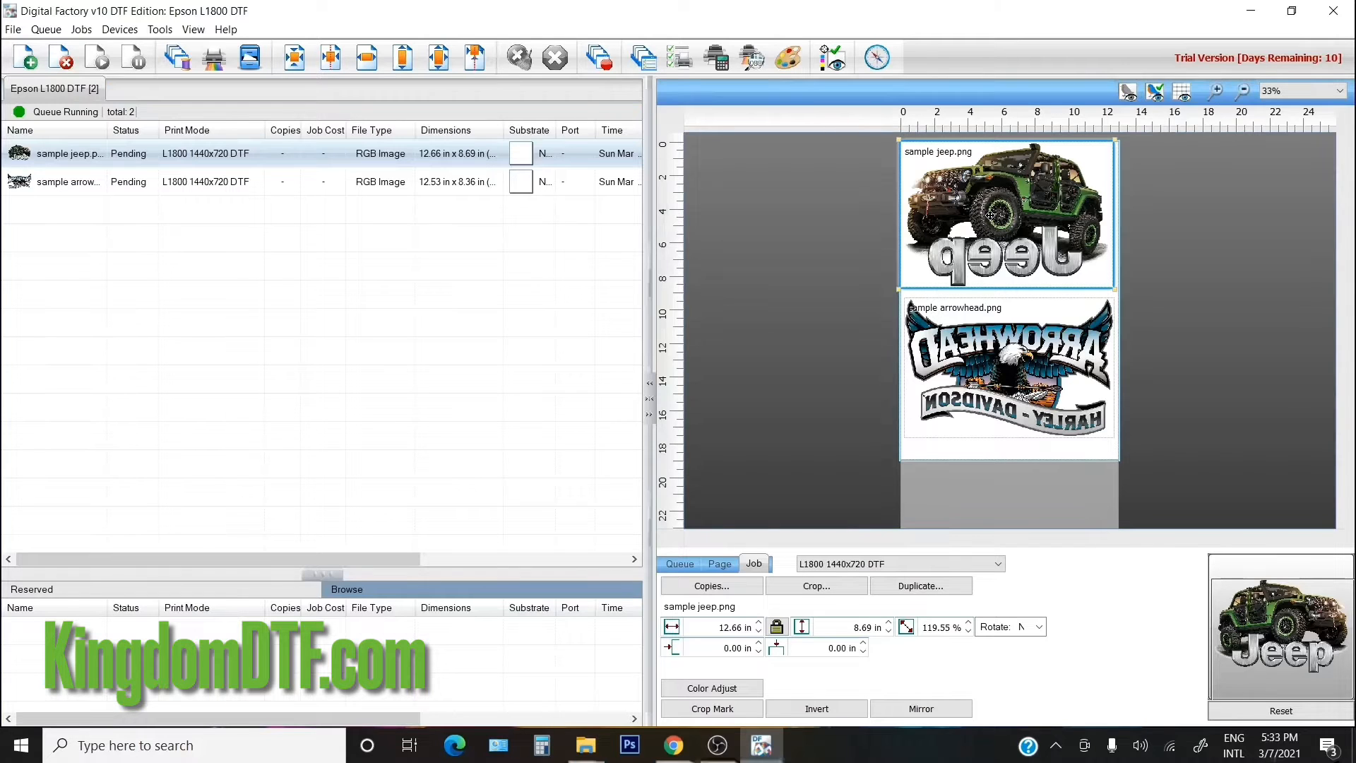
left_click(991, 362)
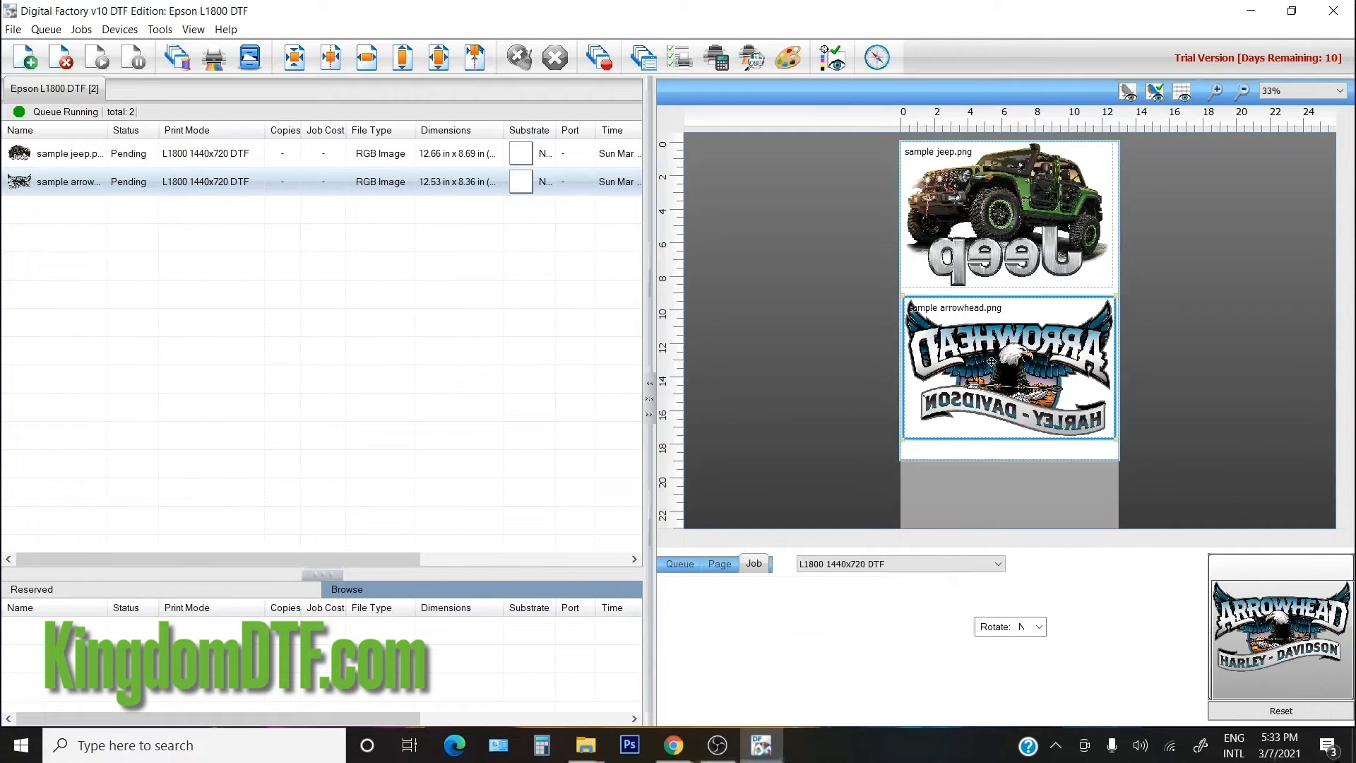
key("Delete")
- Create one duplicate of the sample jeep job and delete that duplicate from the queue
left_click(1020, 239)
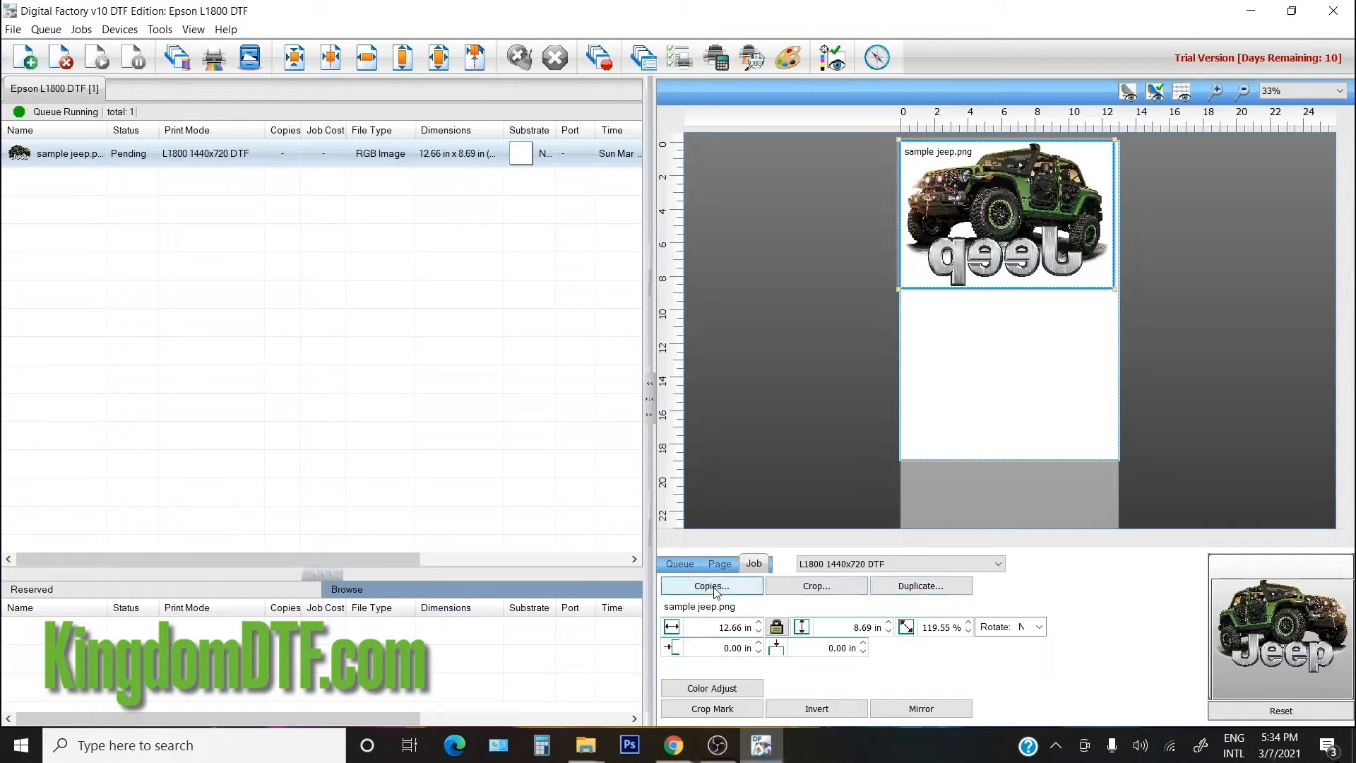
left_click(913, 595)
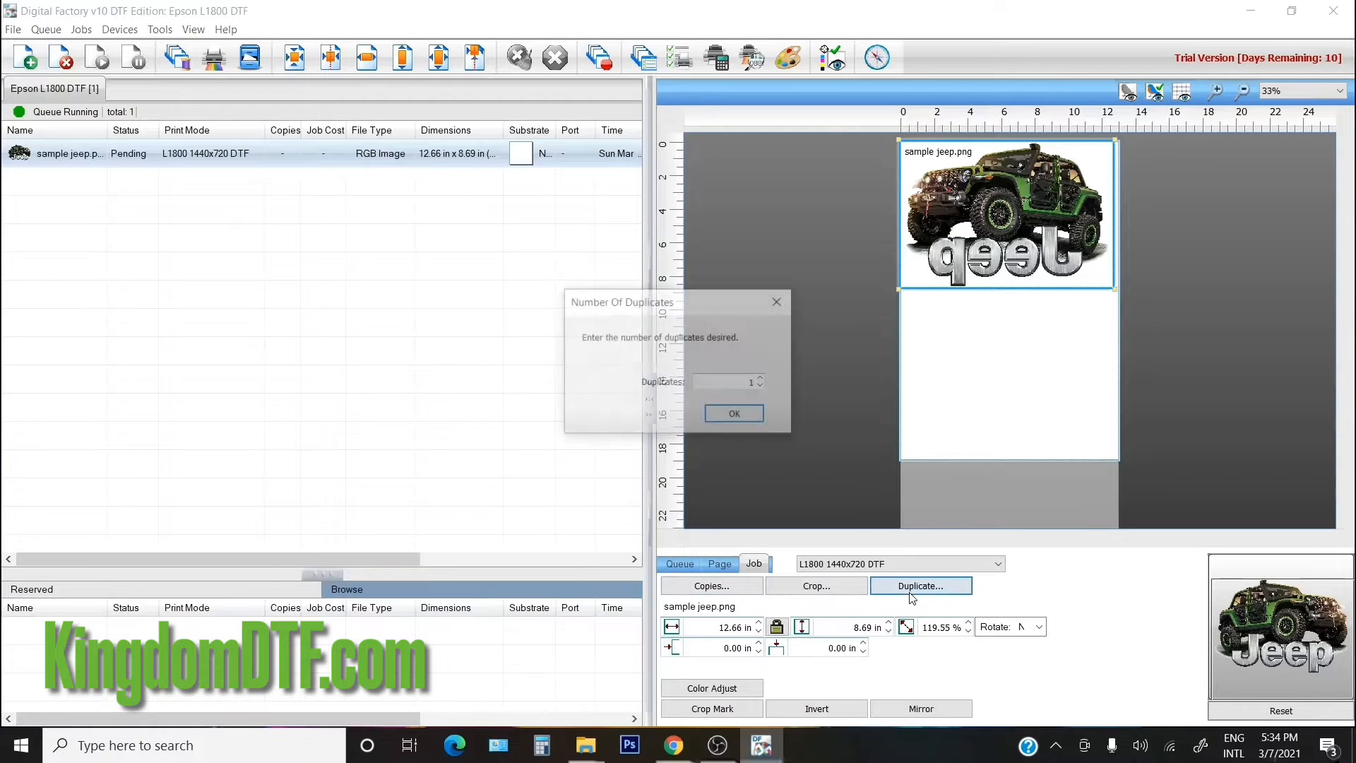
left_click(736, 414)
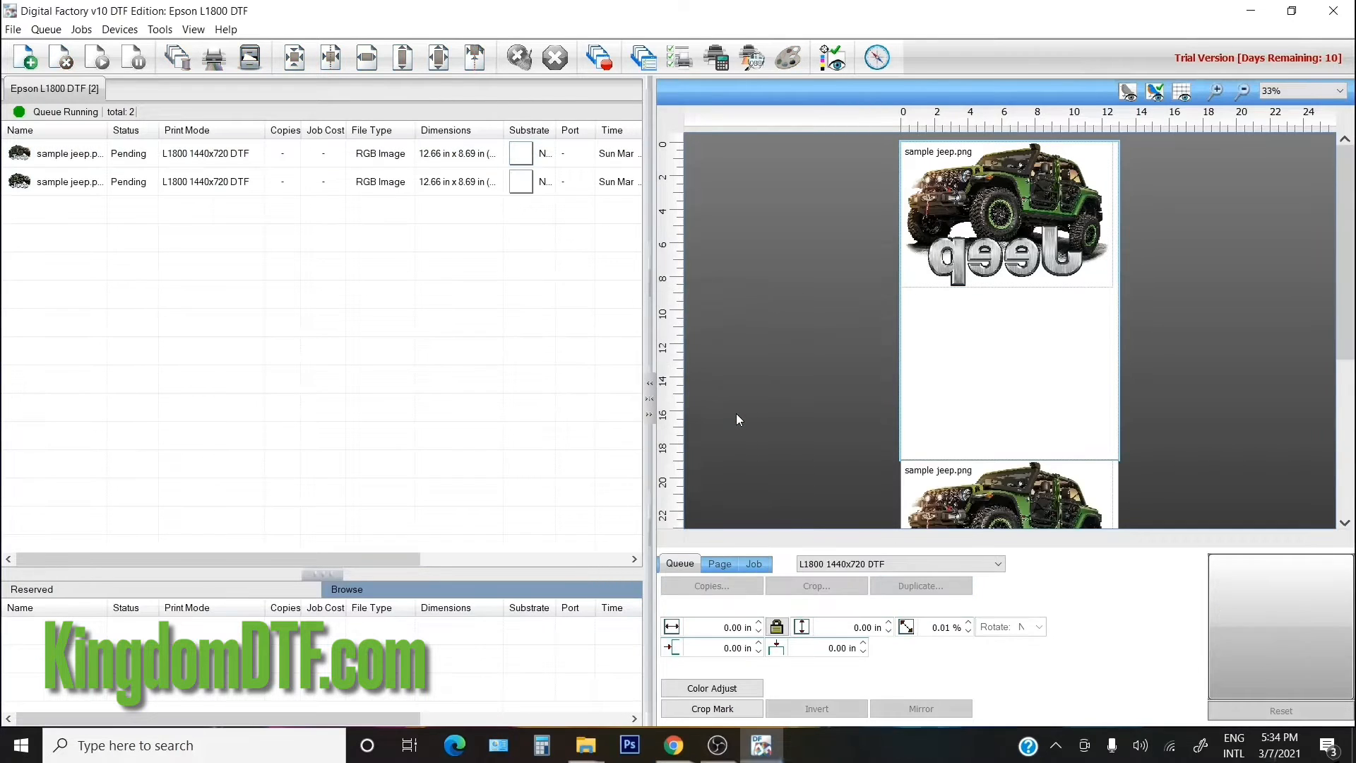
left_click(1040, 483)
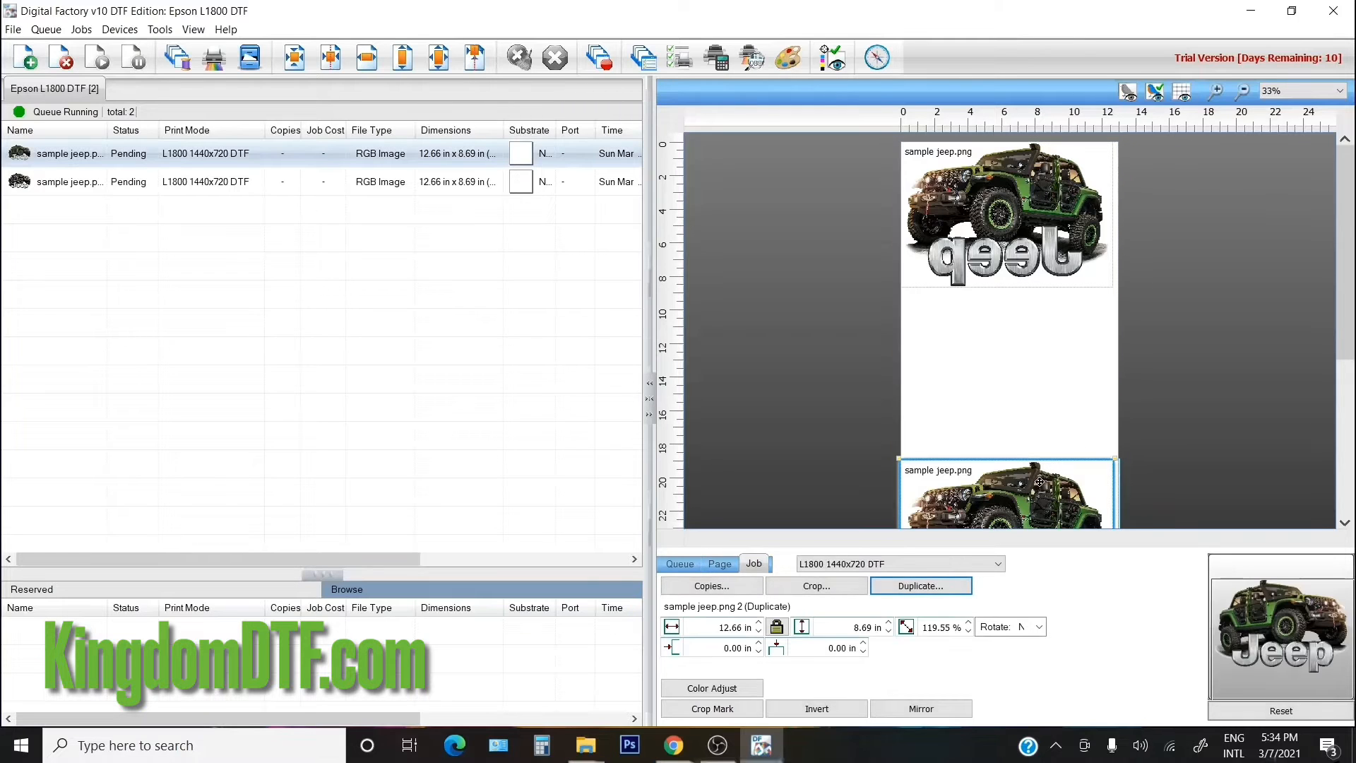
key("Delete")
- Set up two stacked copies of the sample jeep job with a 1.00 in vertical gap between them
left_click(961, 249)
left_click(728, 590)
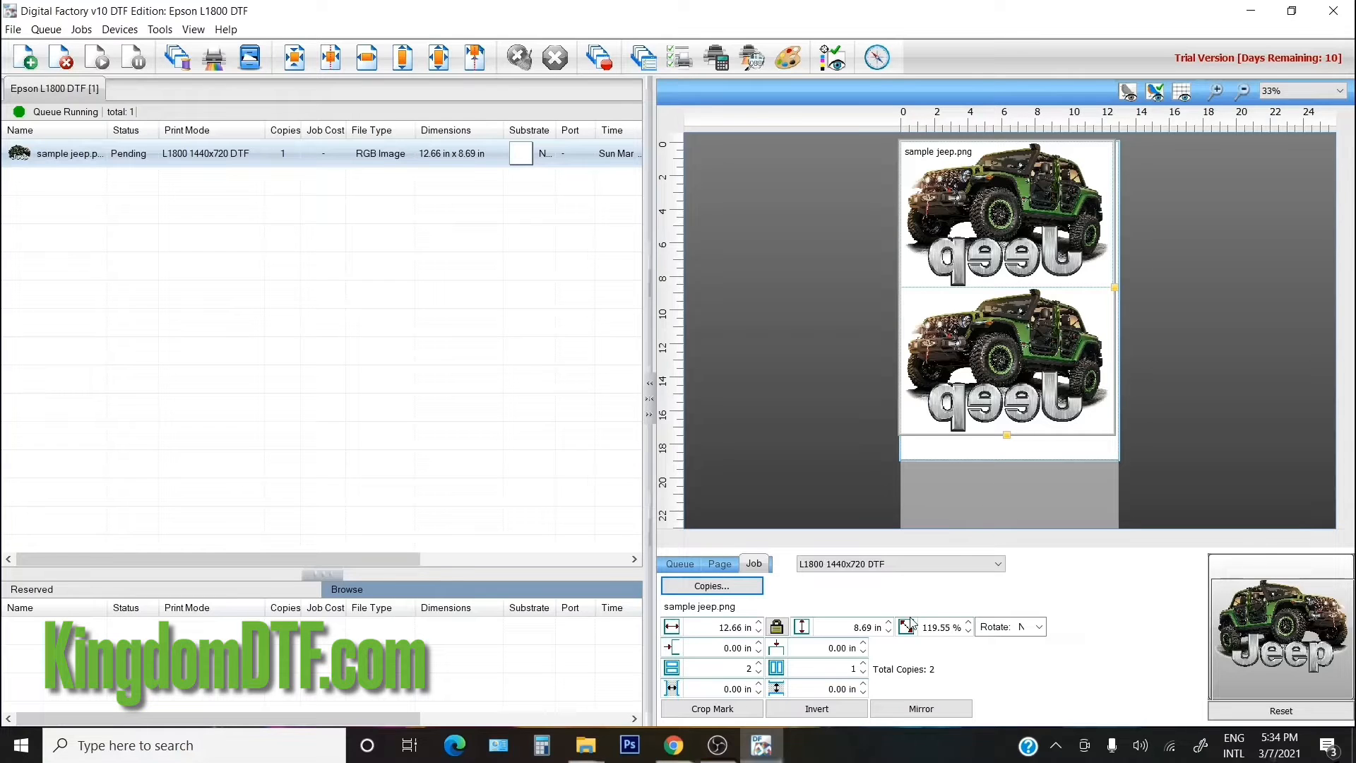
left_click(888, 623)
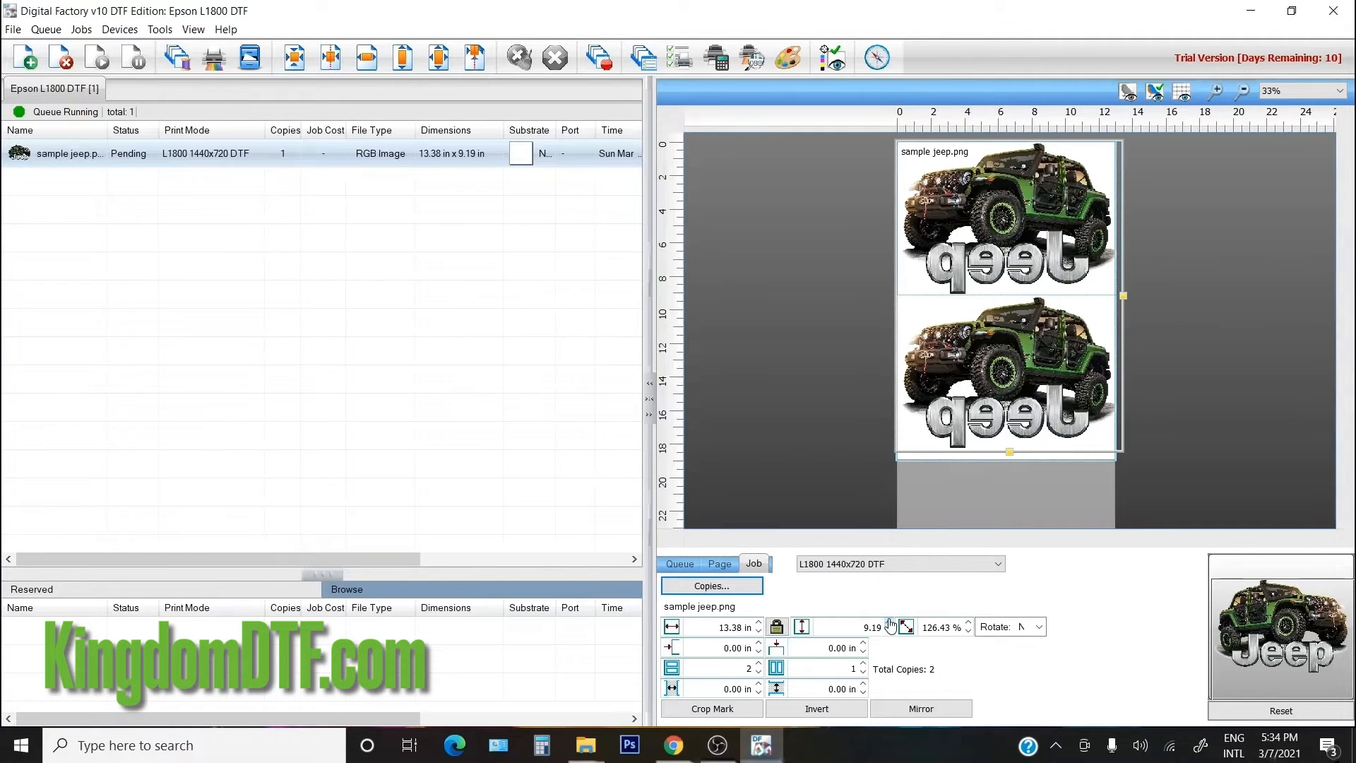
left_click(889, 630)
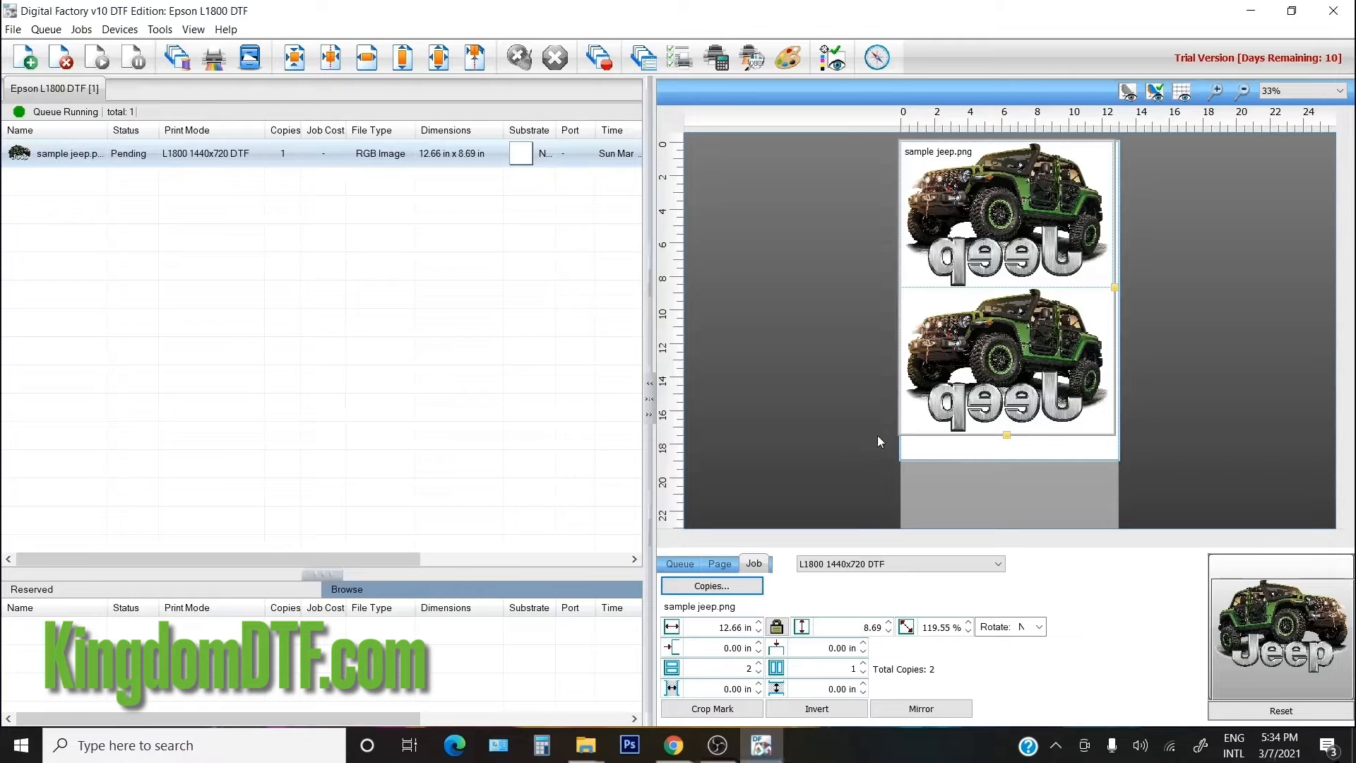
left_click(864, 685)
left_click(864, 685)
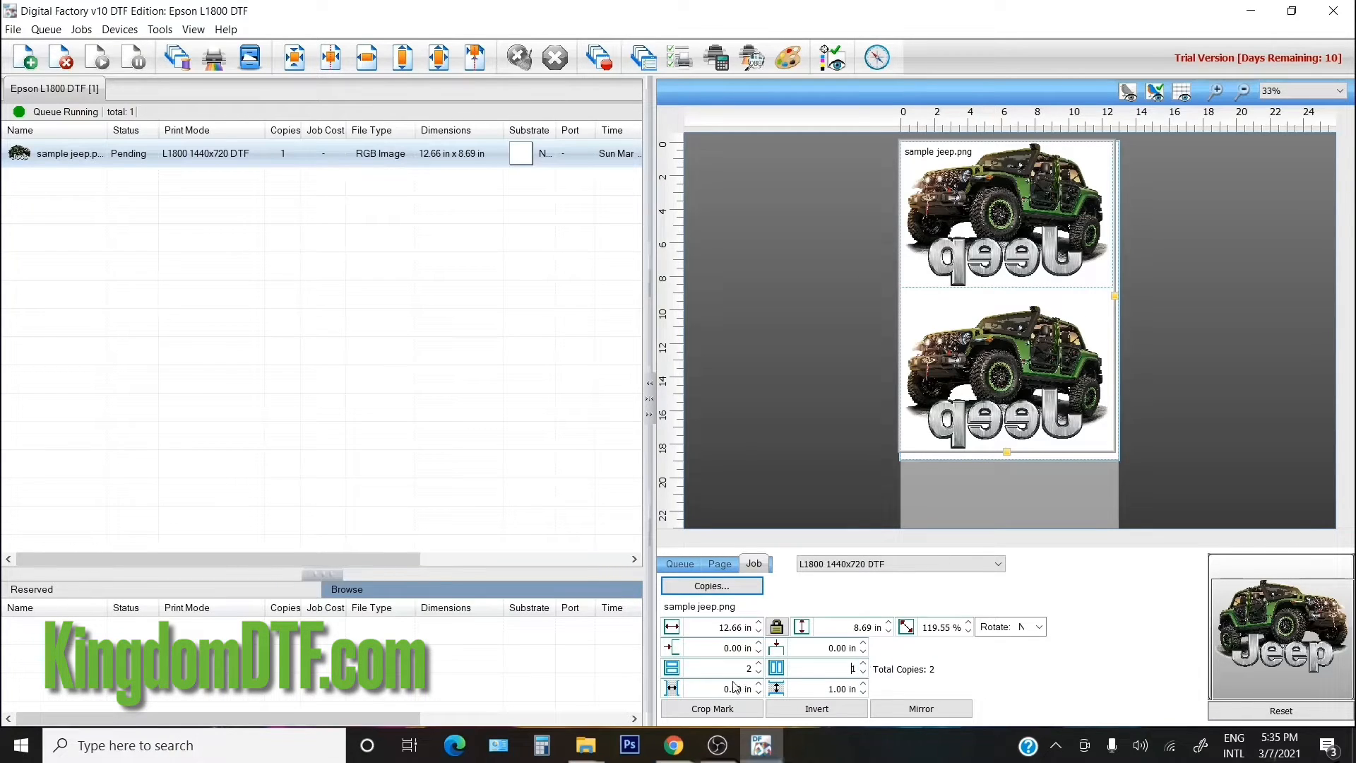
- Reduce the sample jeep job to a single copy on the sheet
left_click(759, 672)
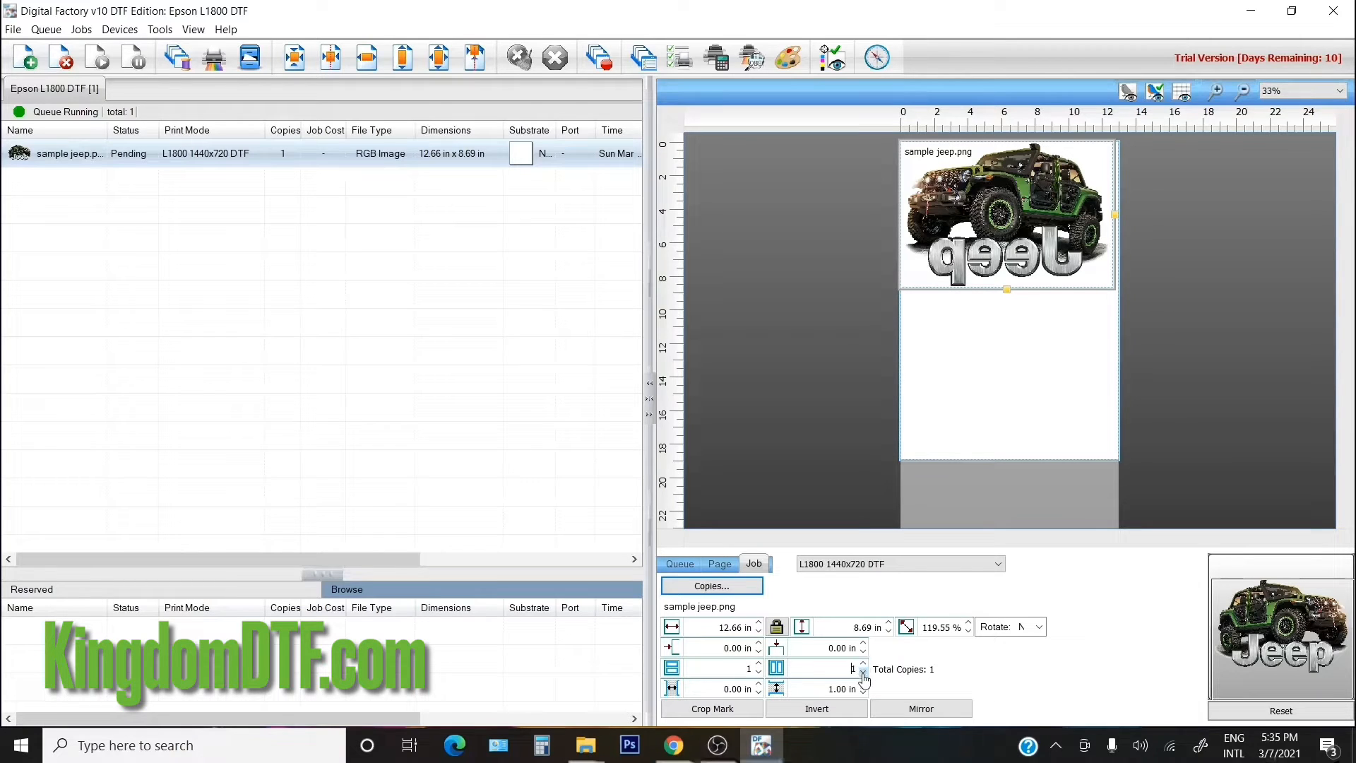
left_click(959, 456)
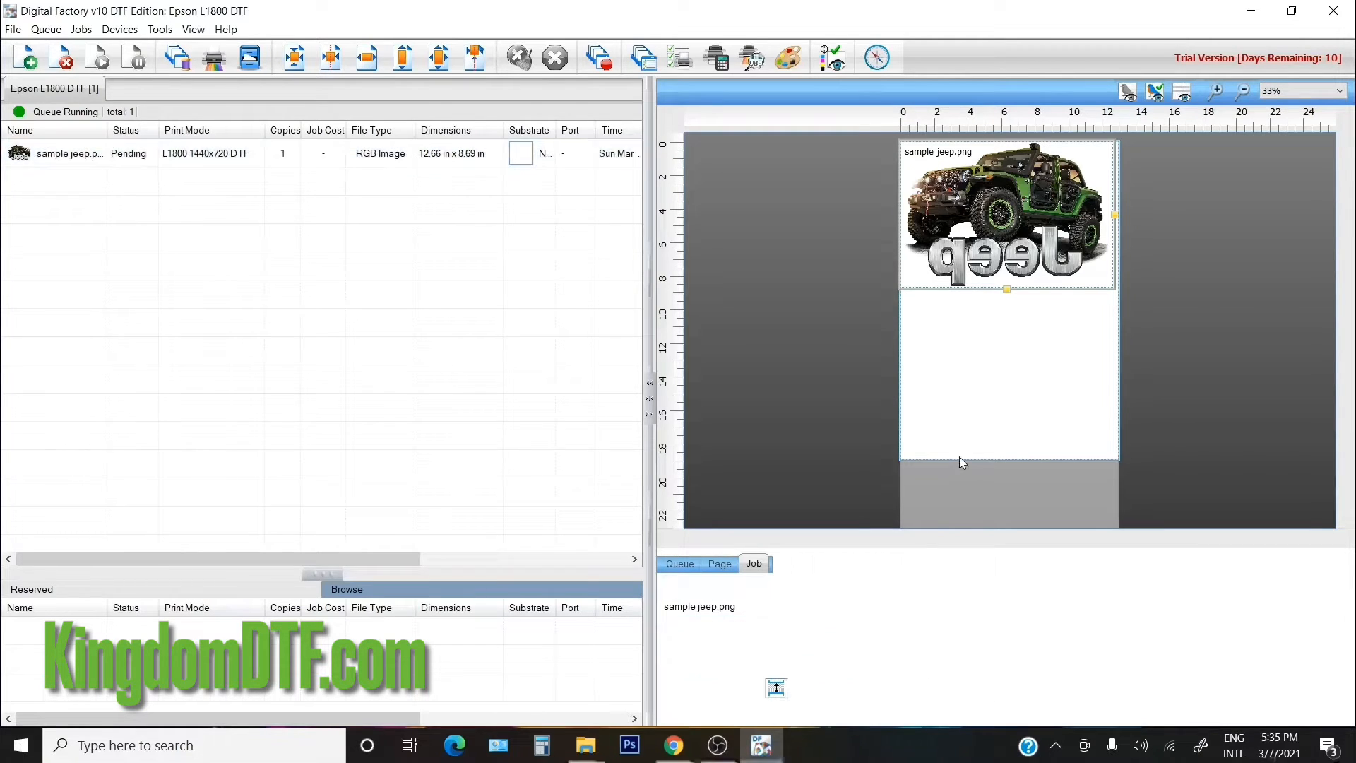
left_click(965, 270)
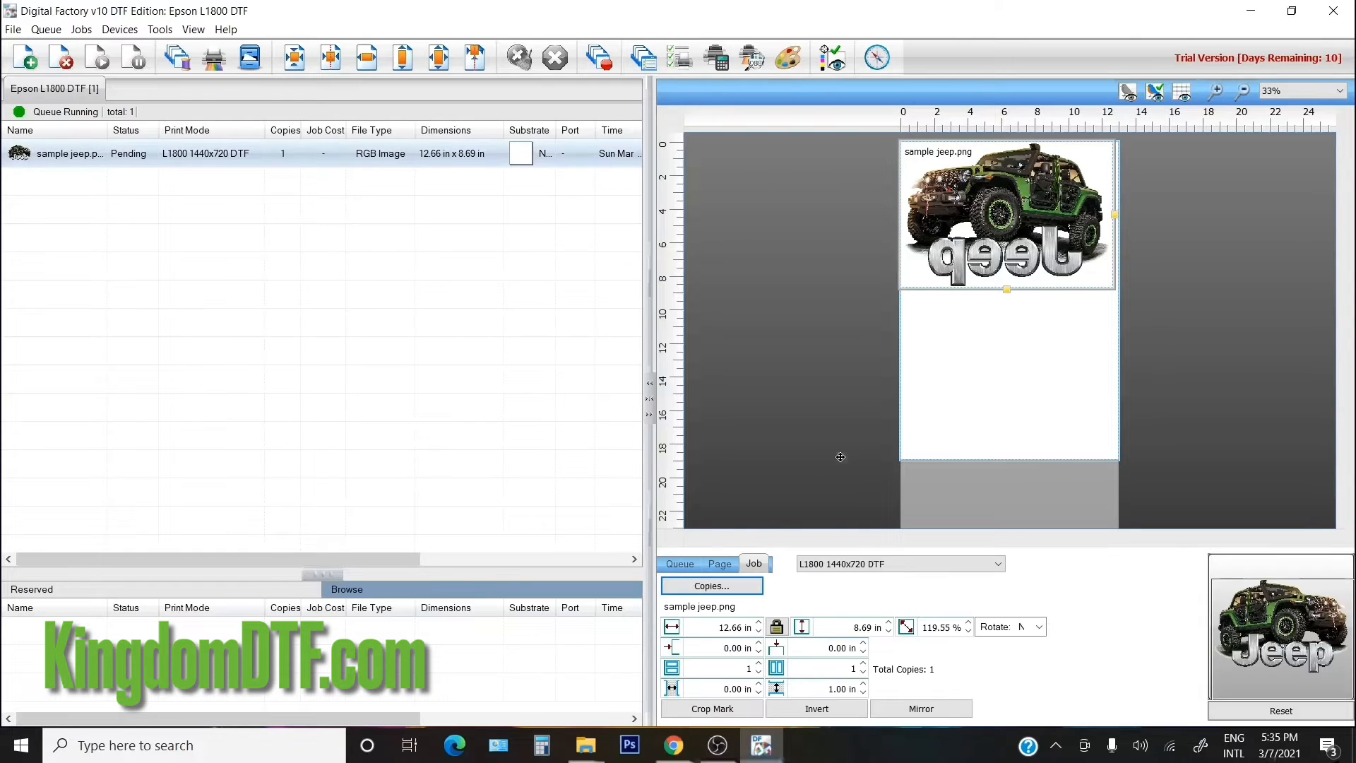
left_click(720, 563)
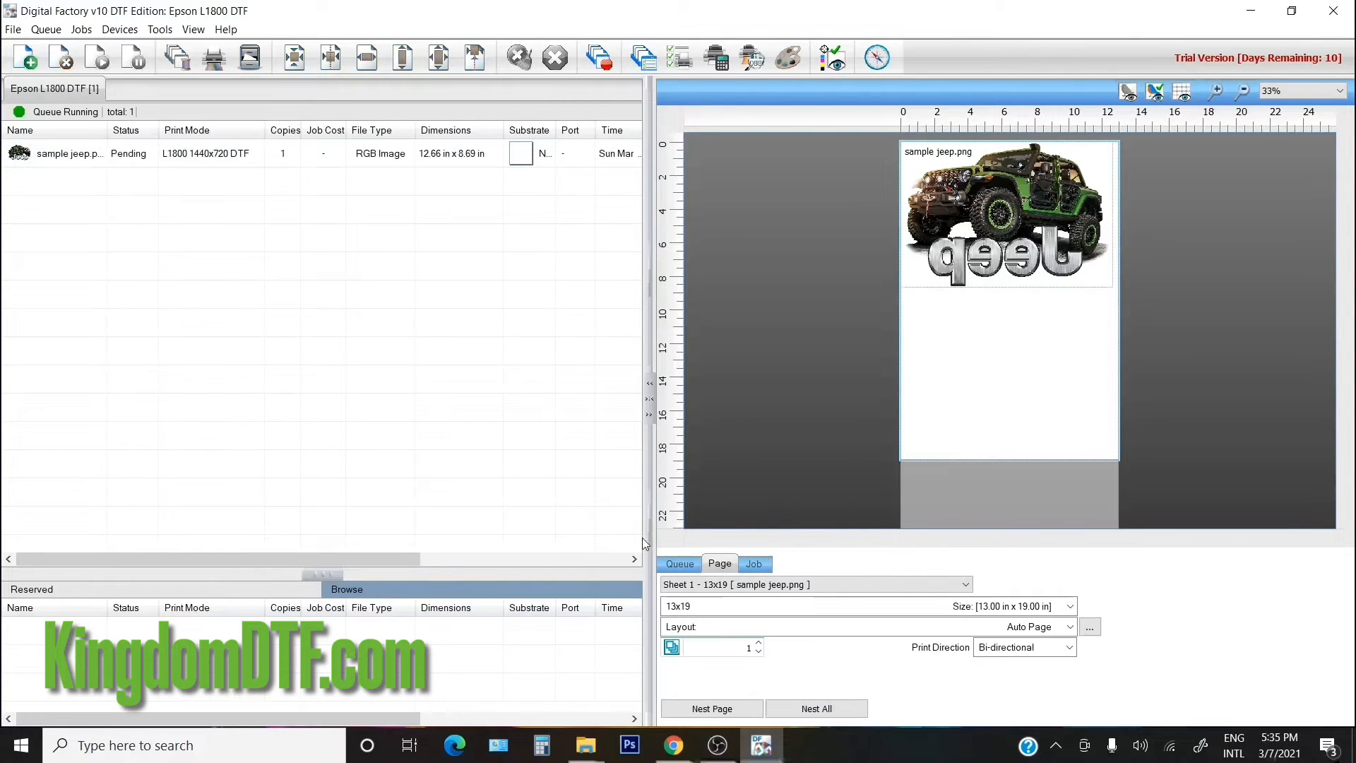
left_click(679, 563)
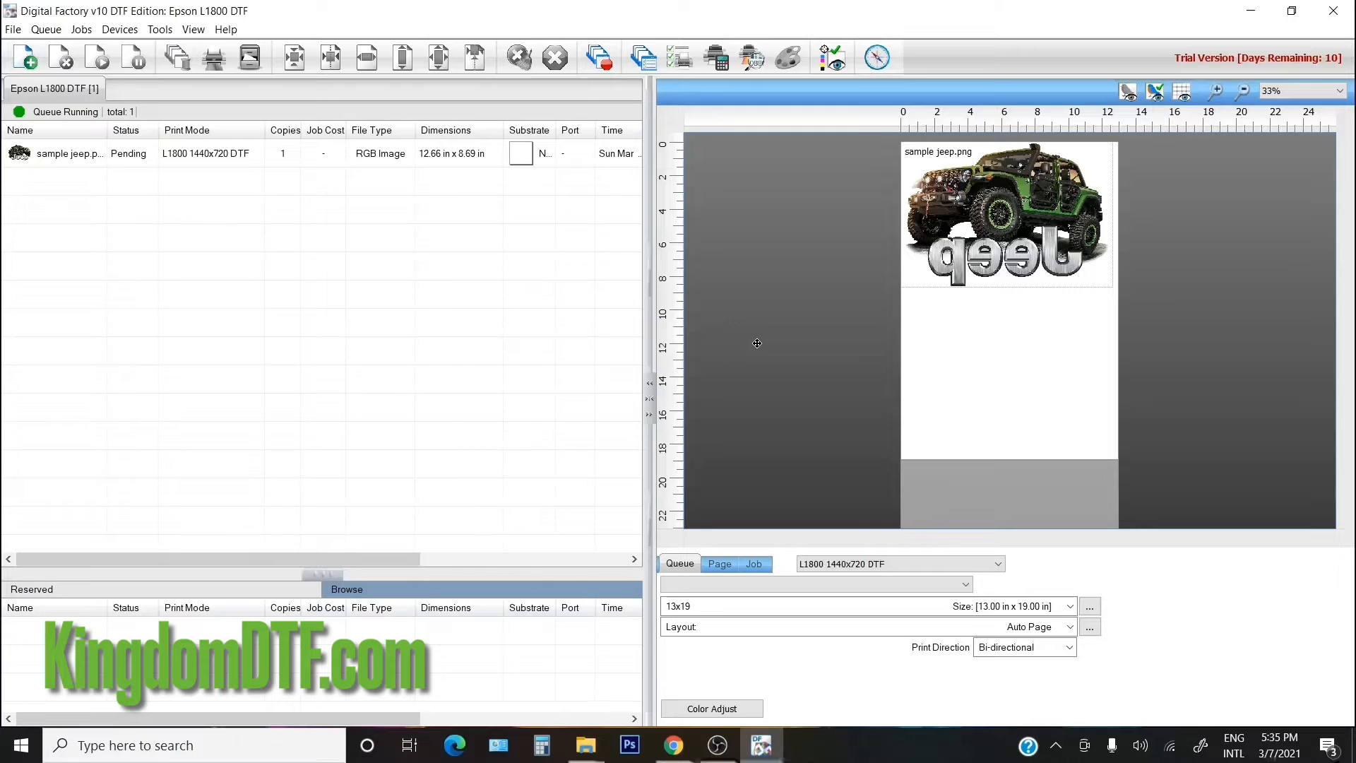
left_click(718, 748)
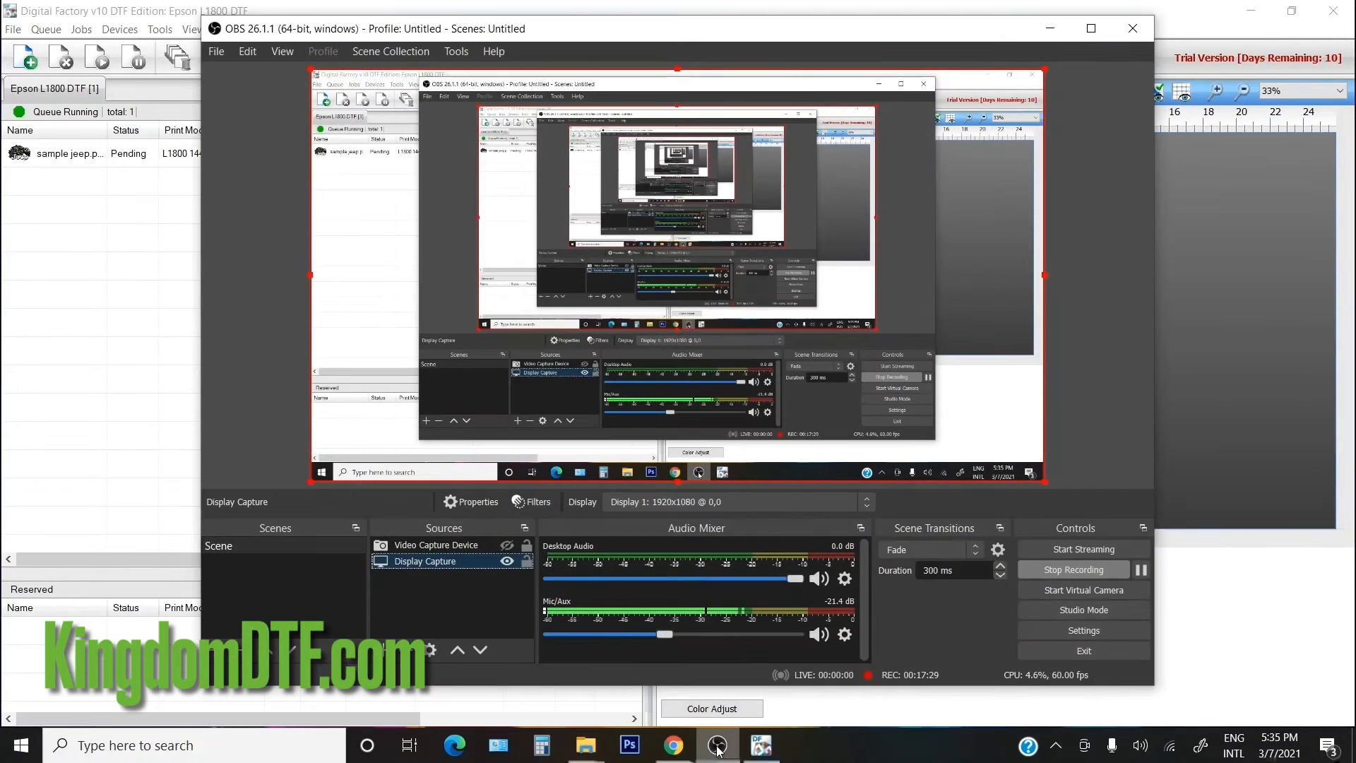
left_click(718, 749)
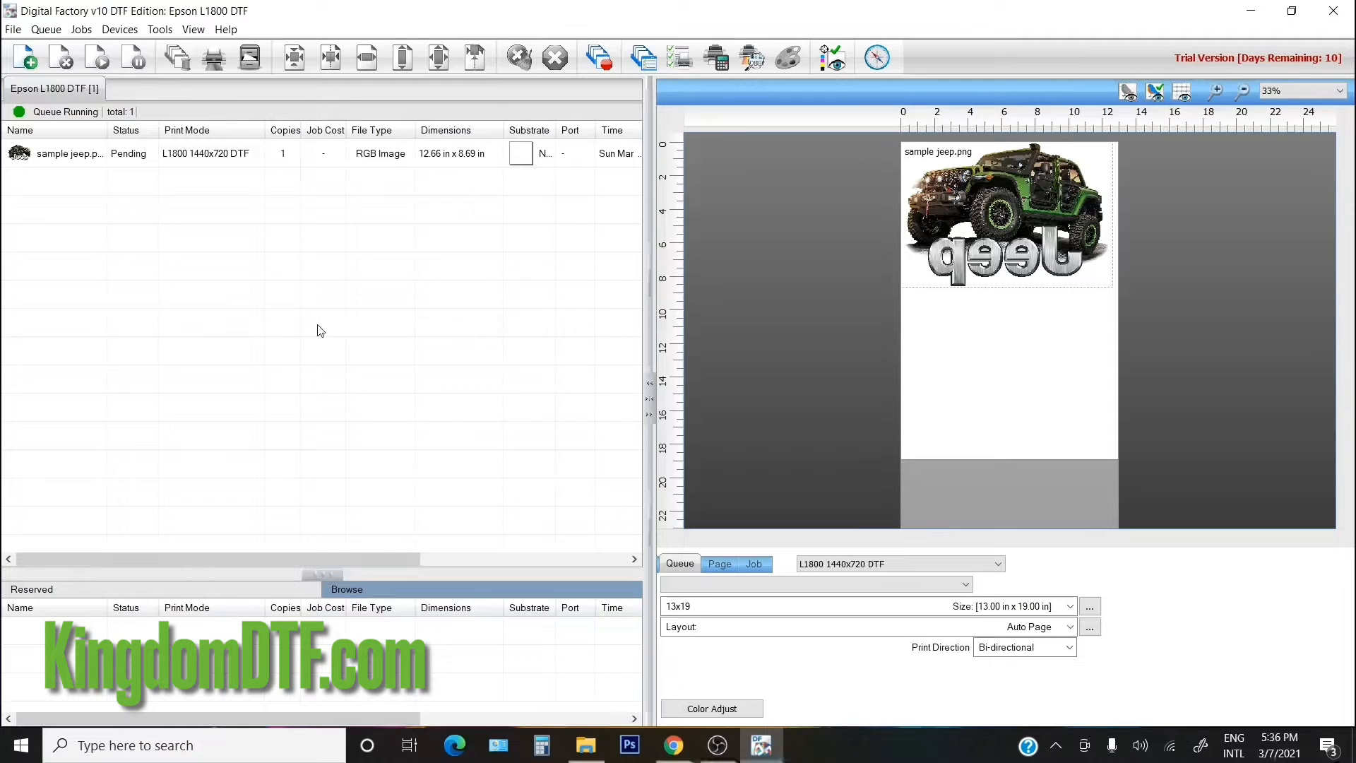
right_click(261, 308)
left_click(209, 301)
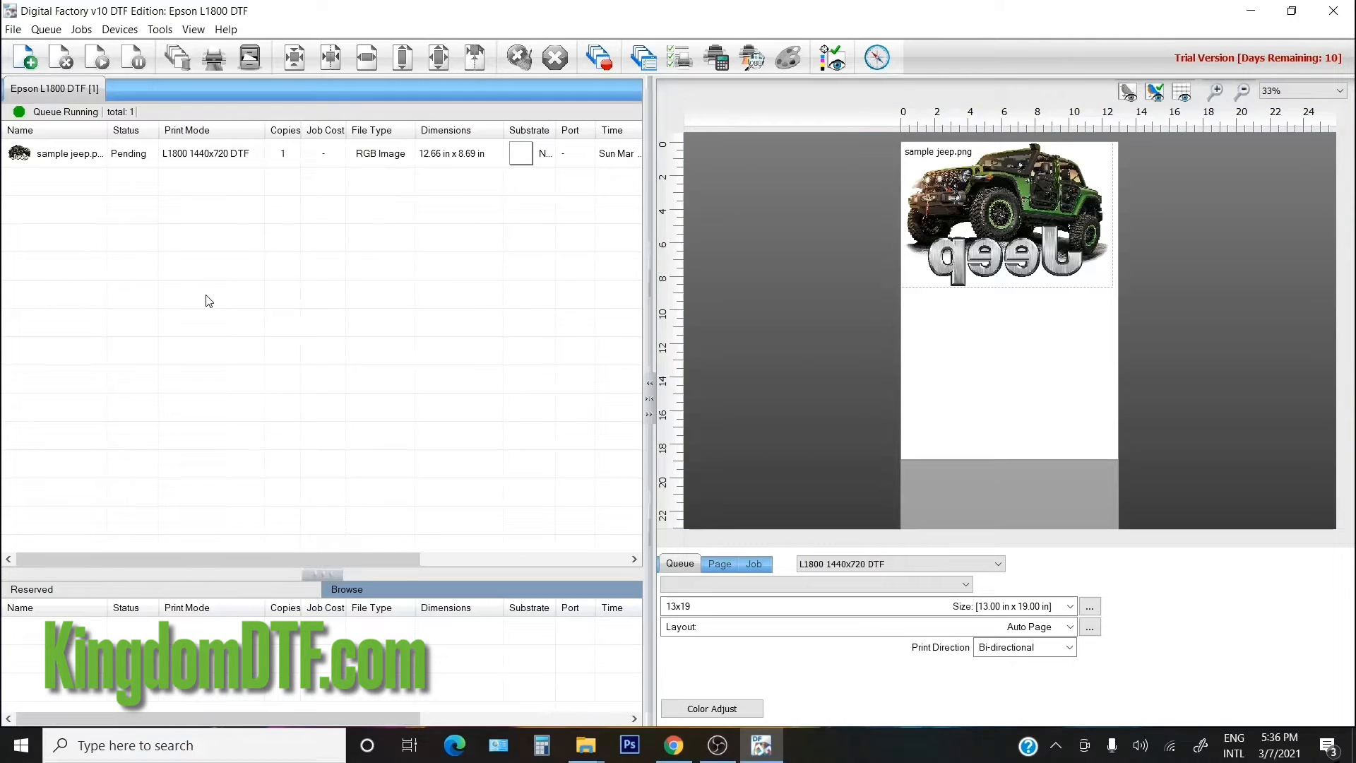
left_click(70, 154)
right_click(71, 154)
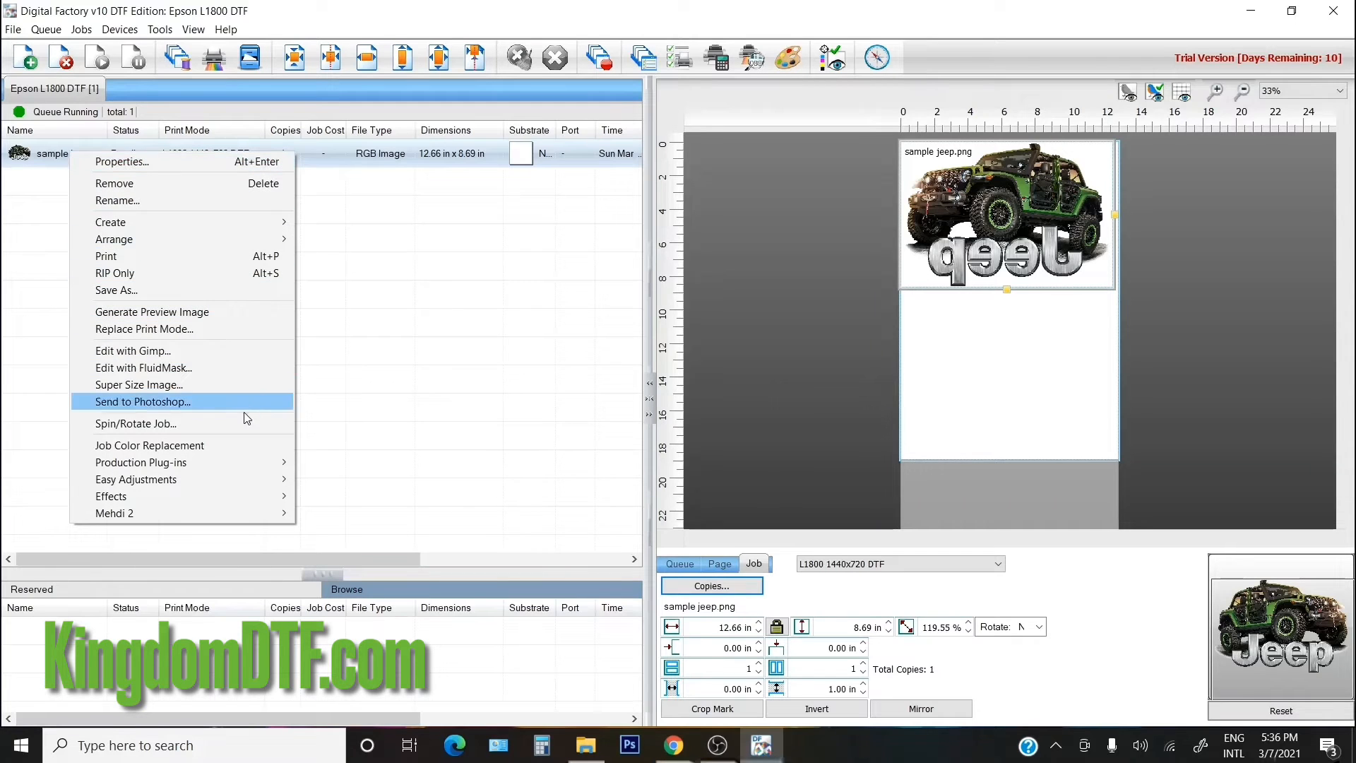
mouse_move(228, 461)
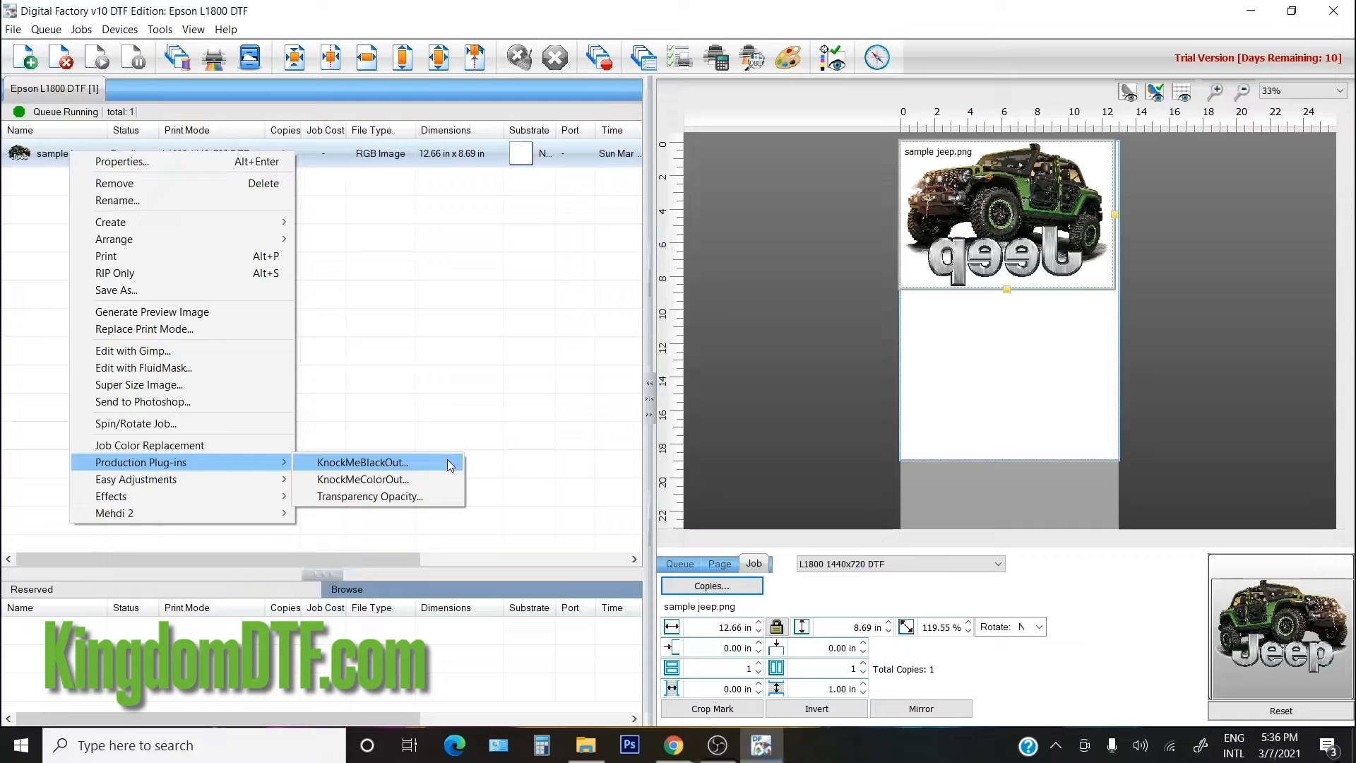
left_click(463, 294)
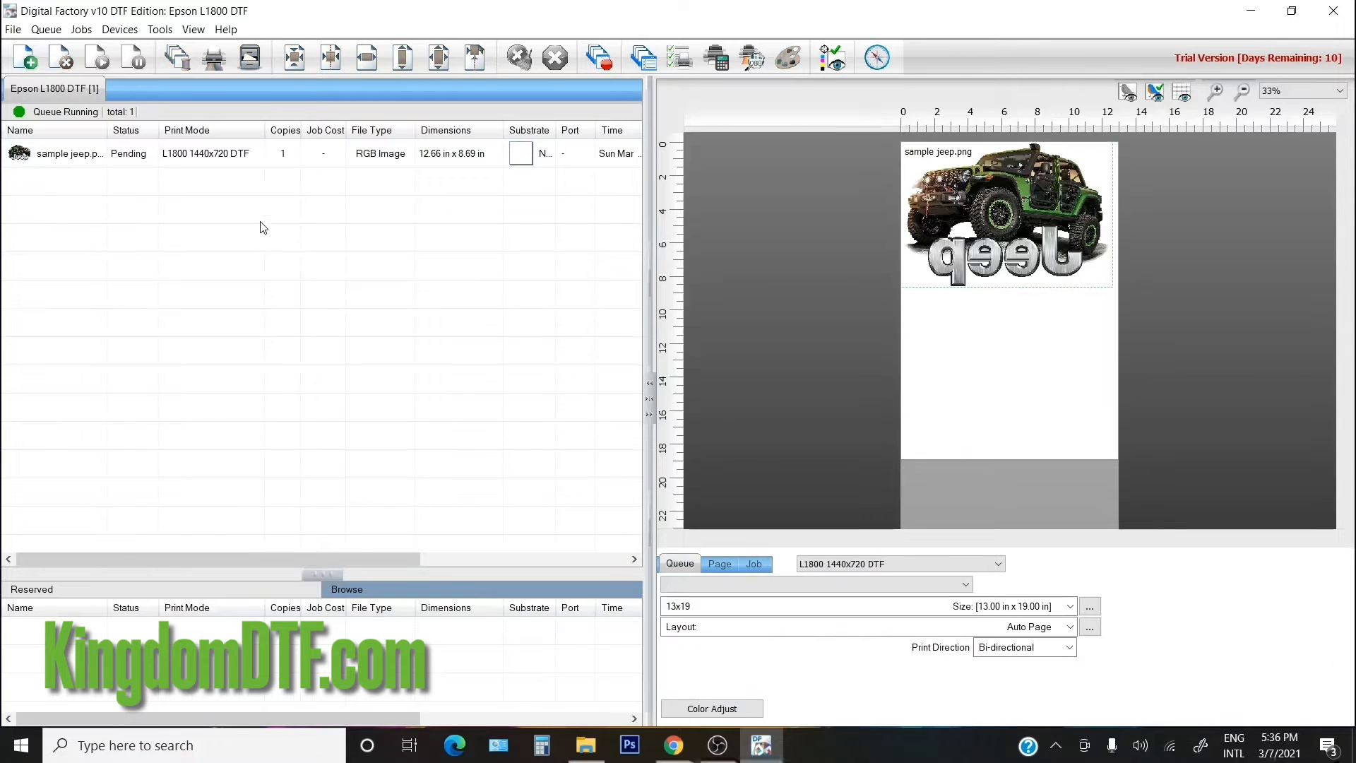
- RIP the sample jeep job and open the raw data preview of the held job
left_click(193, 164)
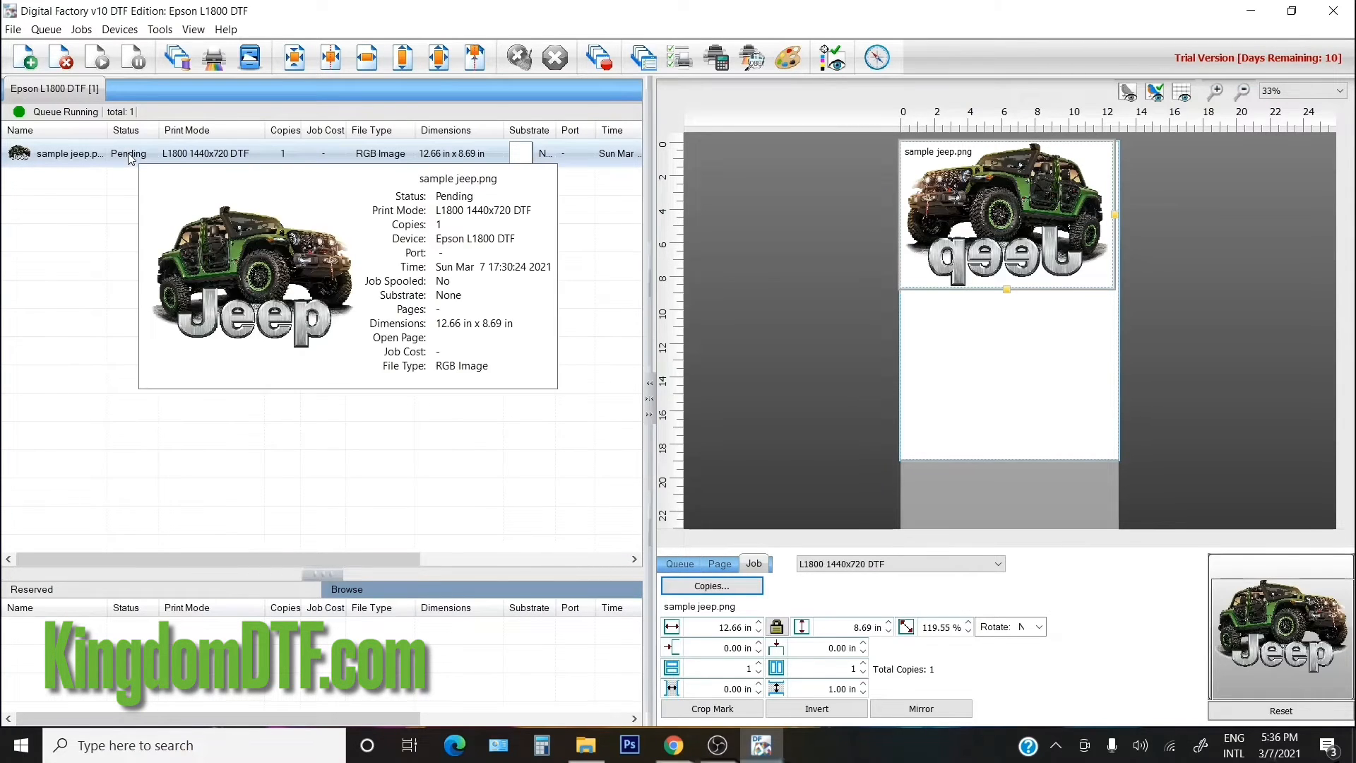
left_click(178, 66)
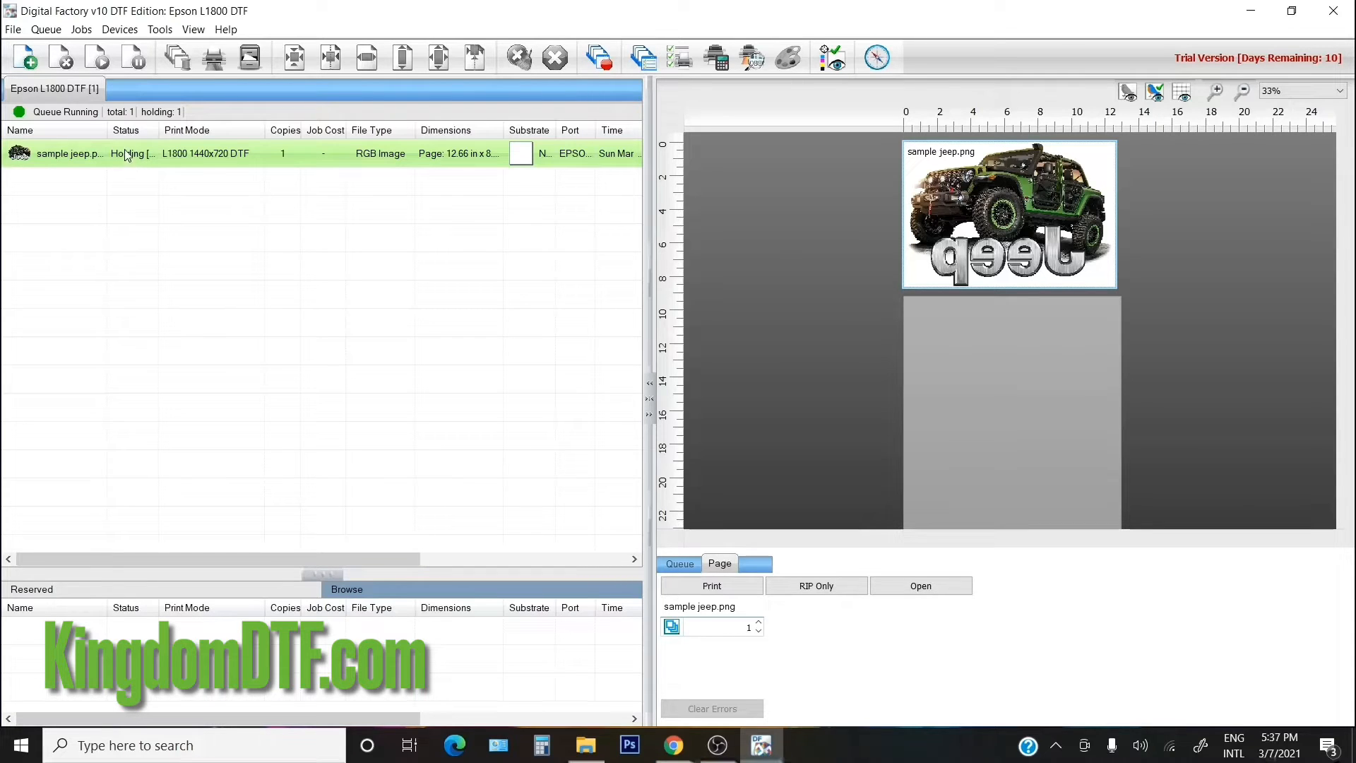
right_click(143, 156)
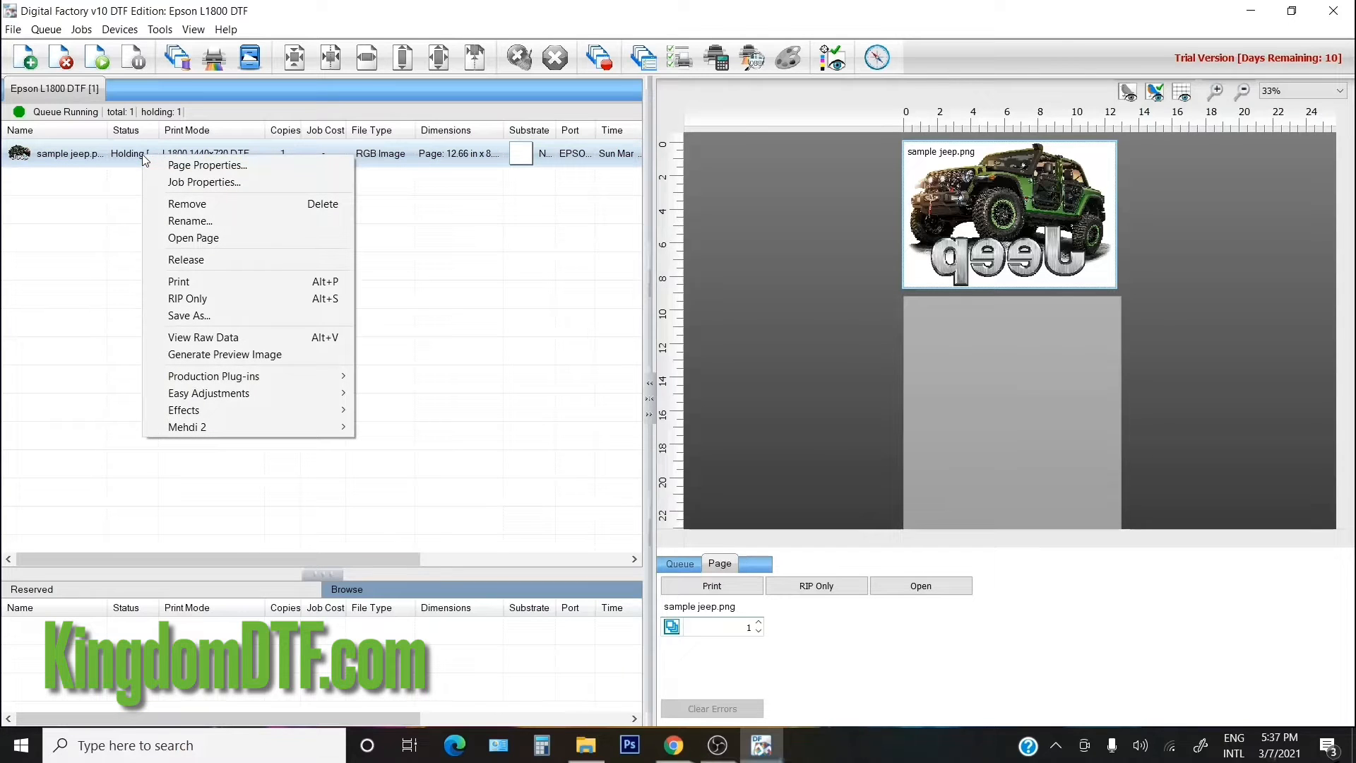
left_click(183, 338)
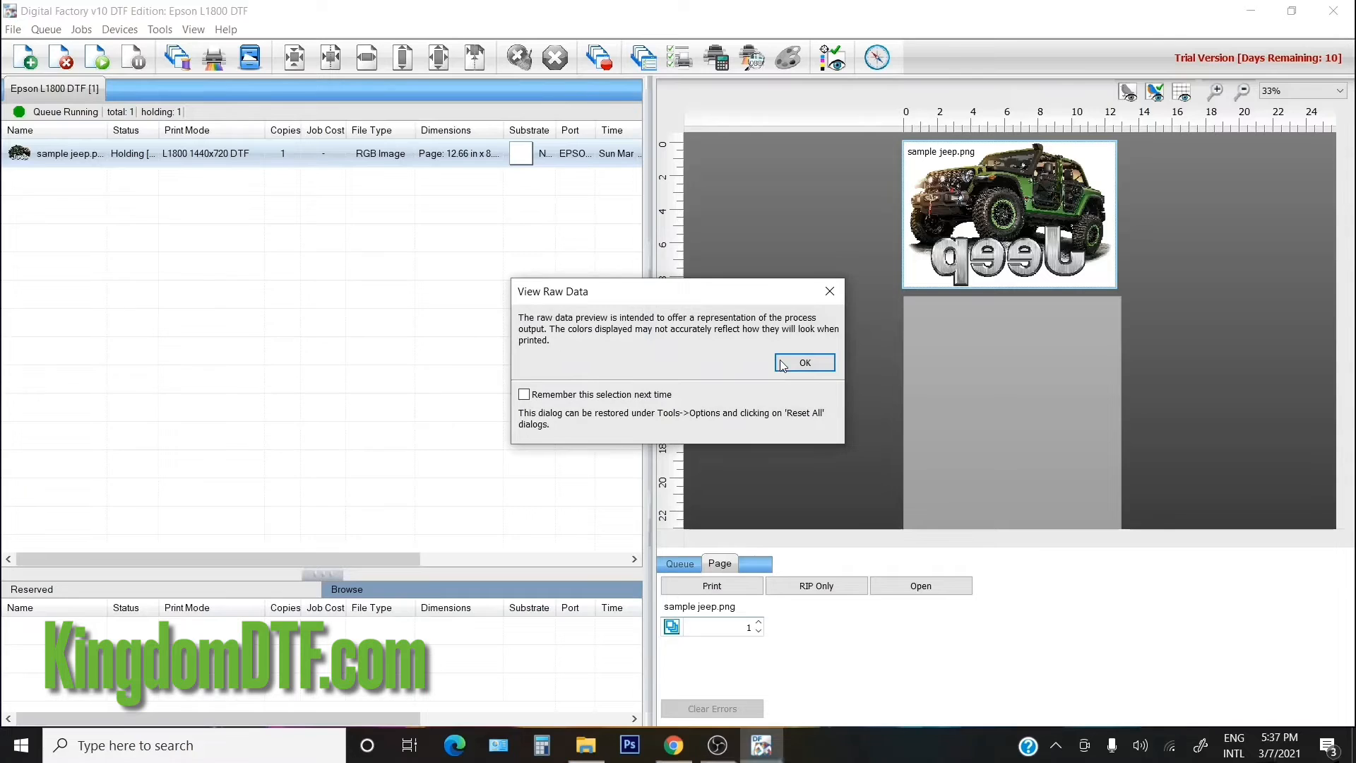
left_click(778, 355)
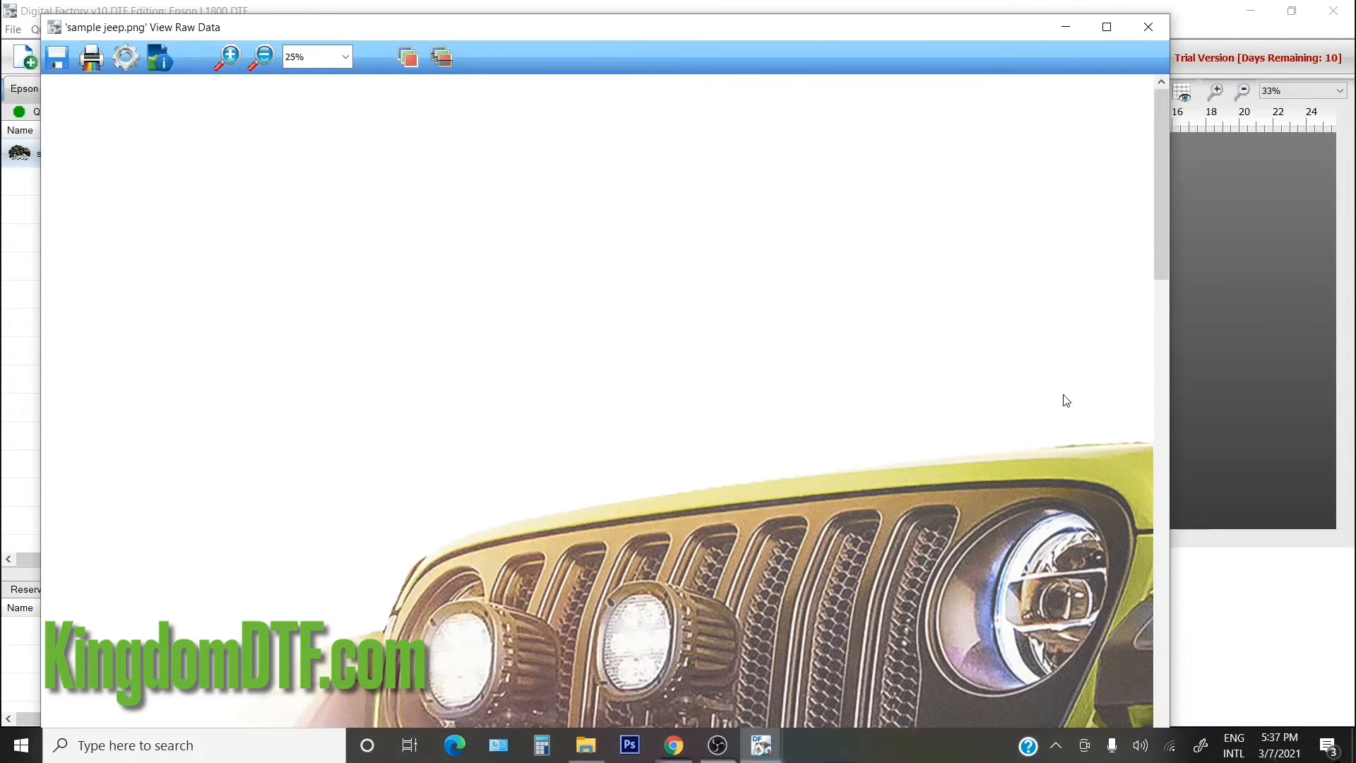
- Examine the jeep's raw data at 25% zoom, from the grille down to the lettering and the halftone shadow
left_click_drag(1162, 242, 1165, 335)
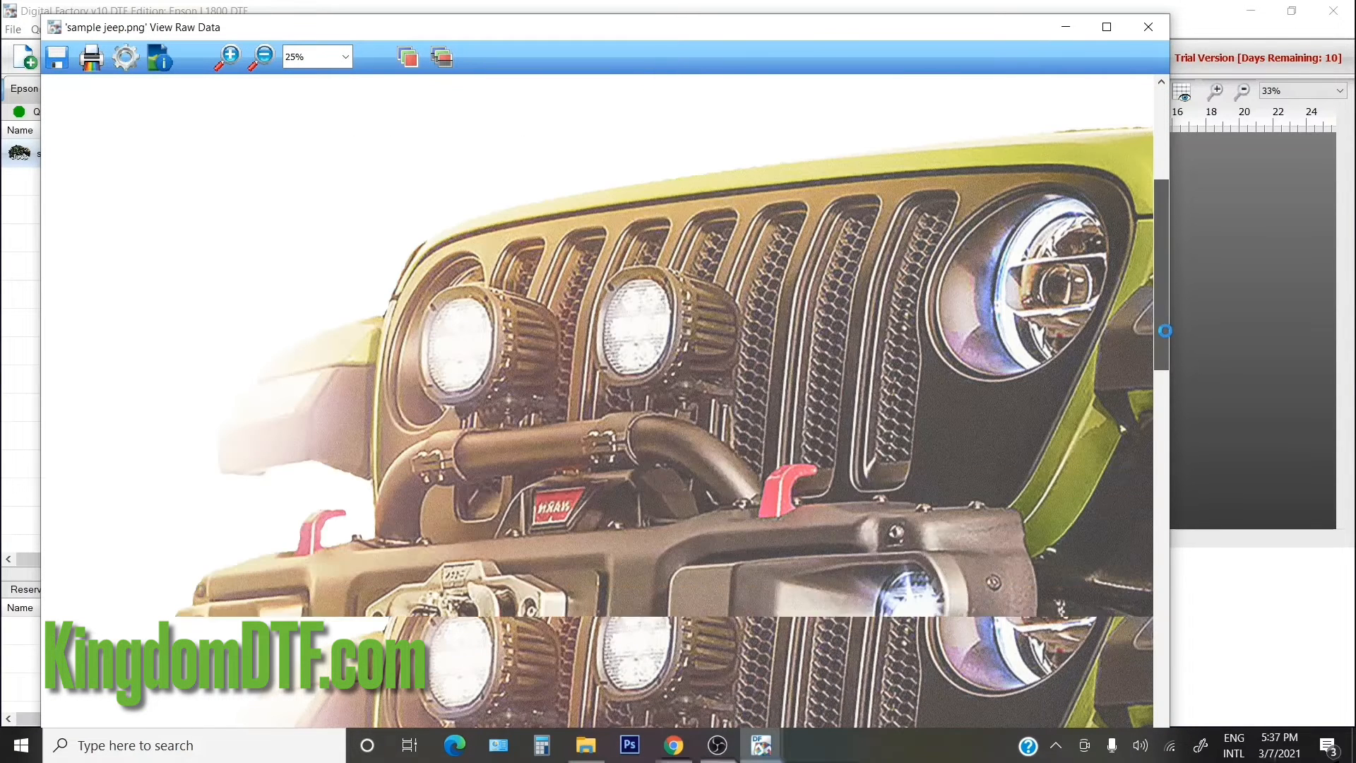
scroll(692, 370, "down", 15)
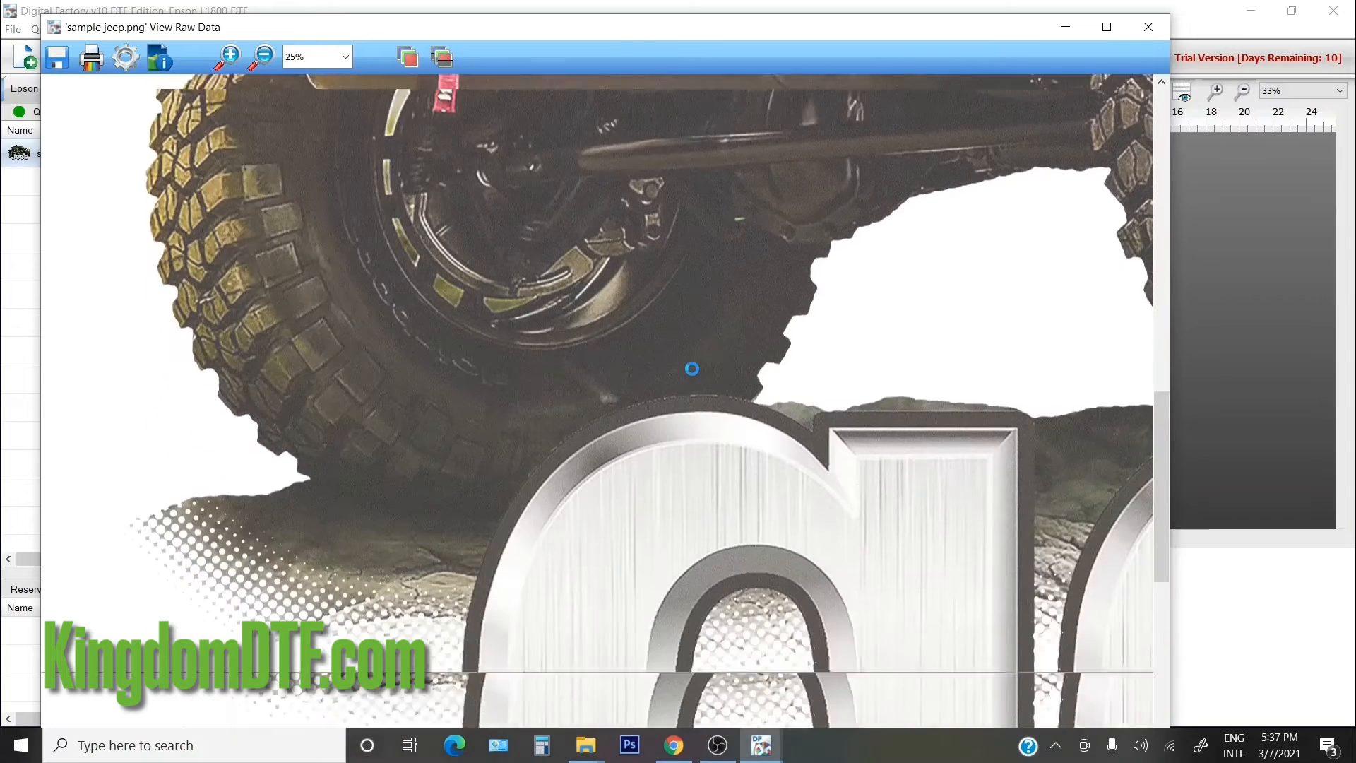
scroll(693, 374, "down", 1)
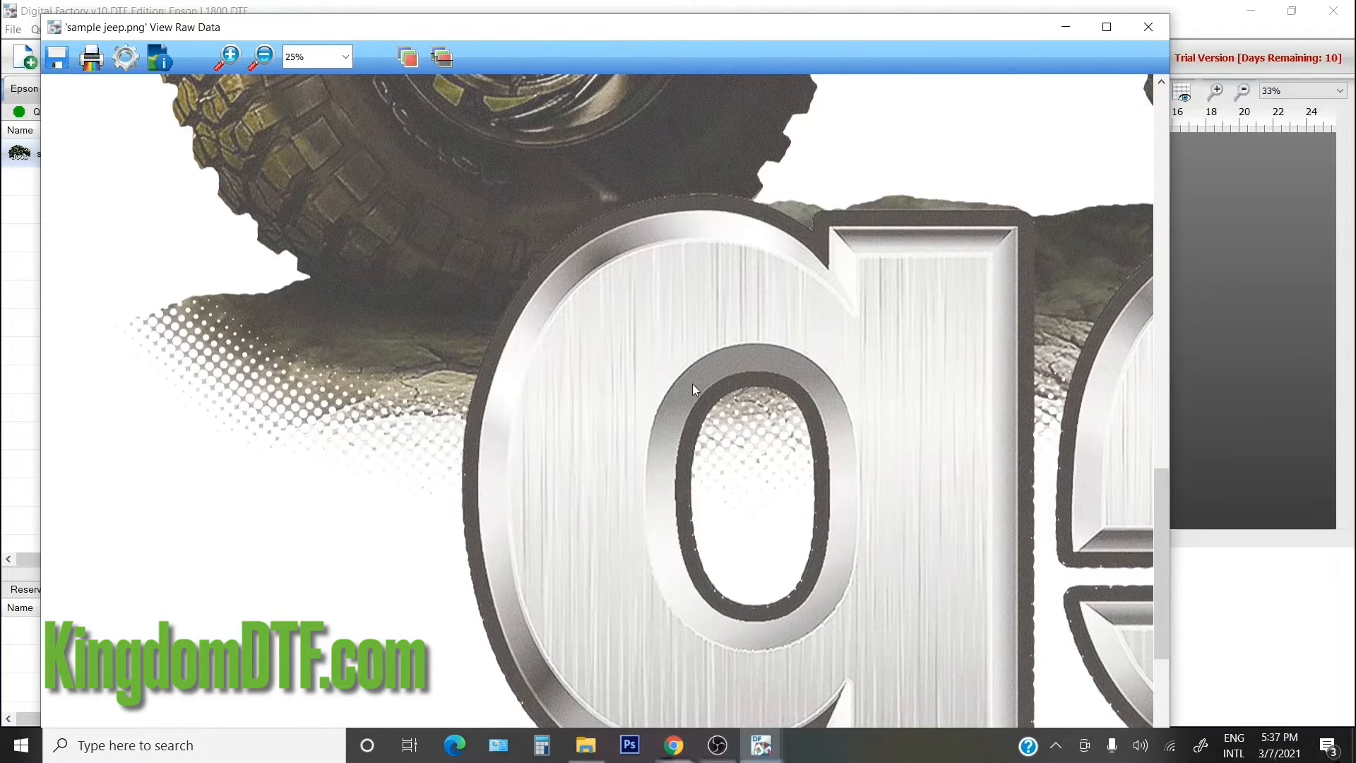
scroll(692, 384, "down", 3)
scroll(693, 383, "up", 4)
scroll(693, 383, "down", 1)
scroll(692, 385, "up", 5)
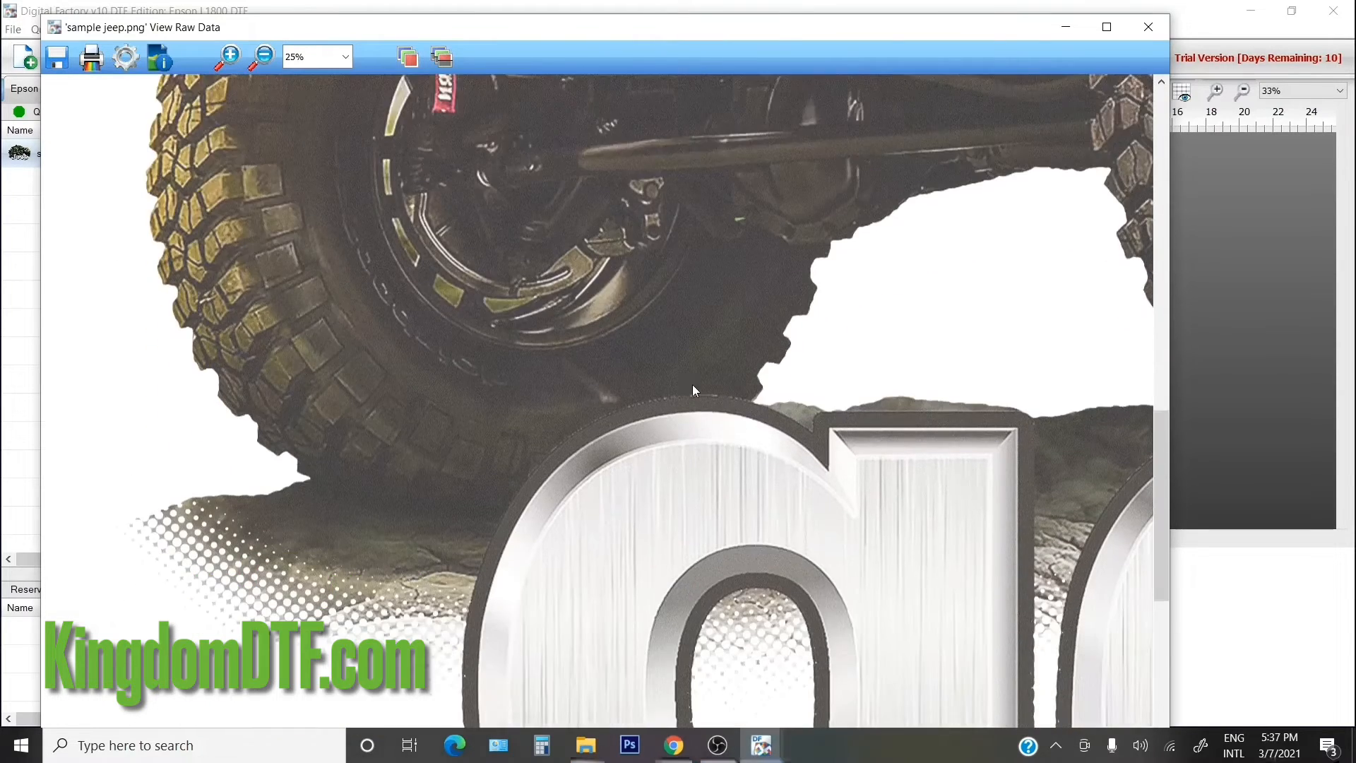
scroll(692, 384, "down", 4)
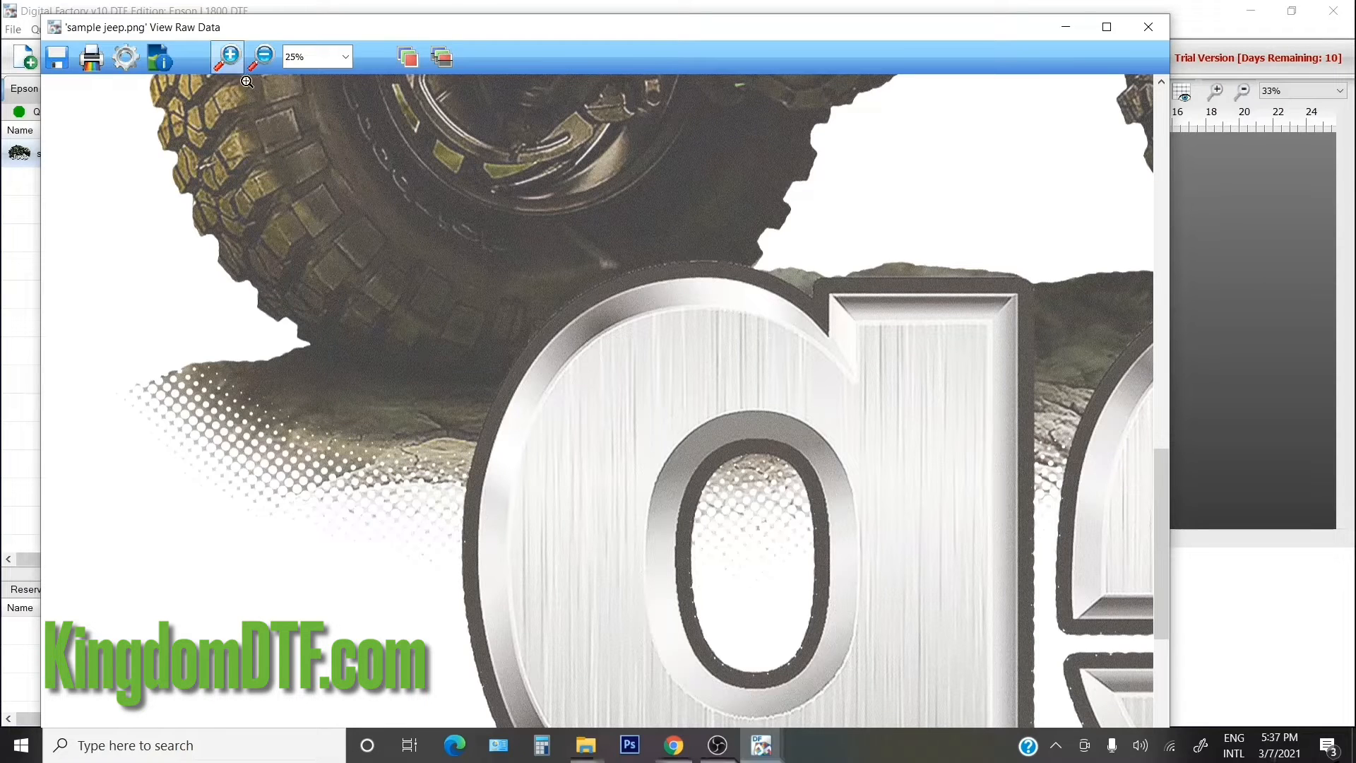
- Maximize the raw data preview and examine the halftone shadow beside the lettering at 50% zoom
left_click_drag(239, 444, 144, 352)
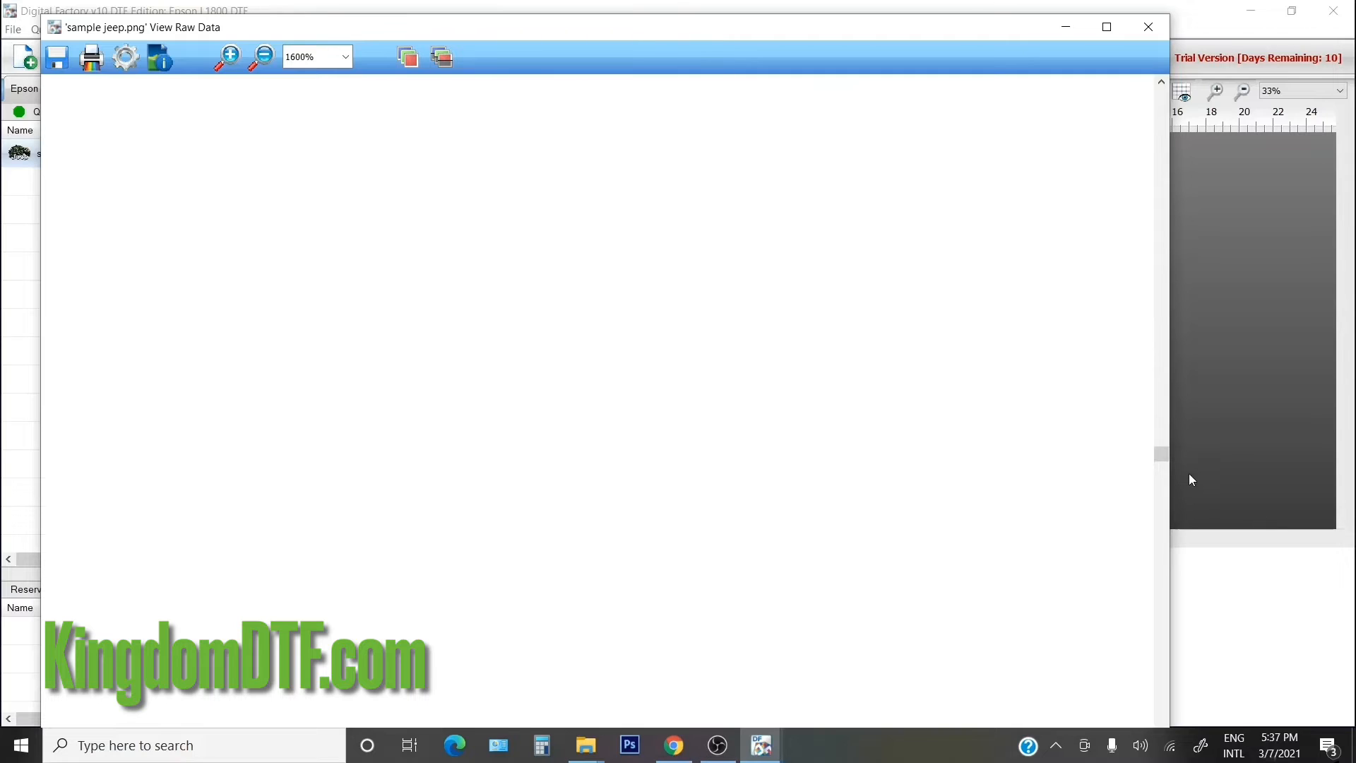
left_click_drag(1181, 614, 1164, 661)
left_click(262, 57)
left_click(367, 282)
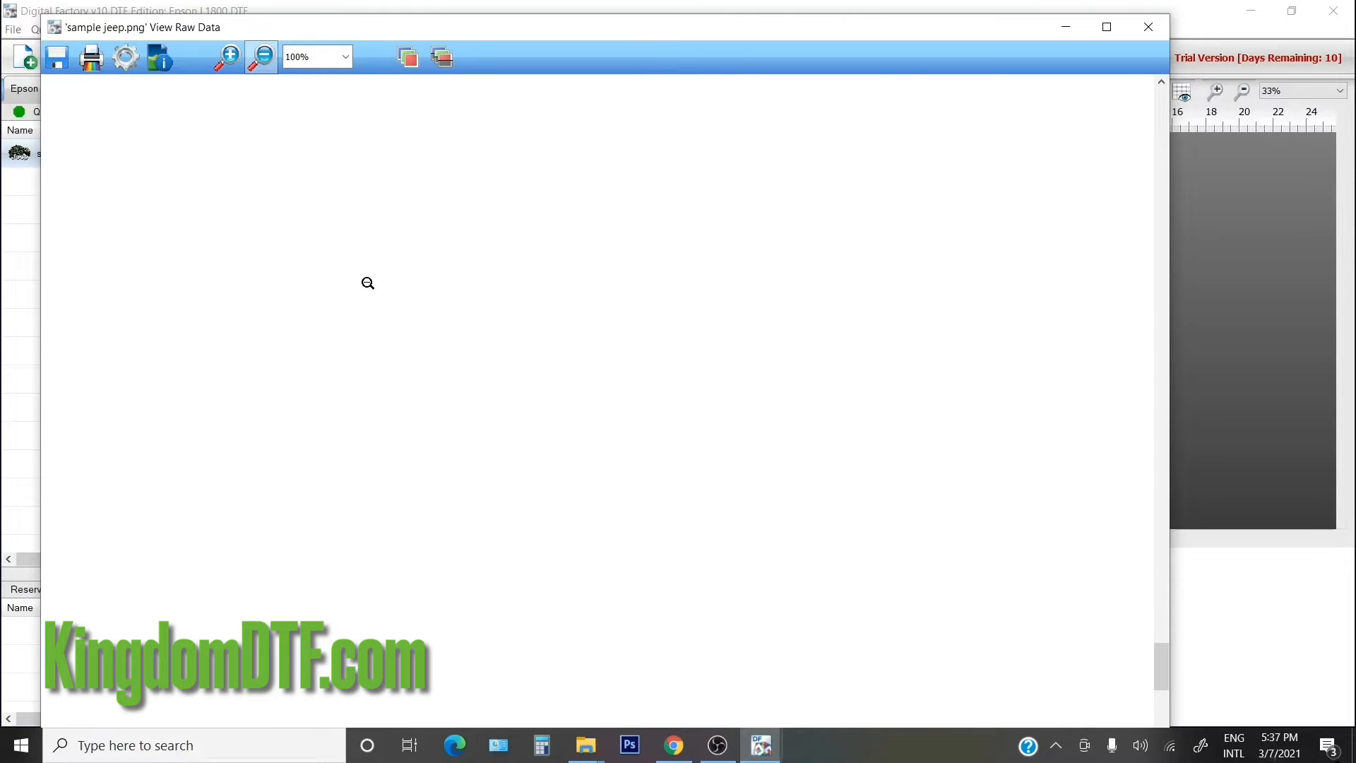
left_click(367, 283)
left_click_drag(1159, 668, 1159, 671)
left_click(1107, 26)
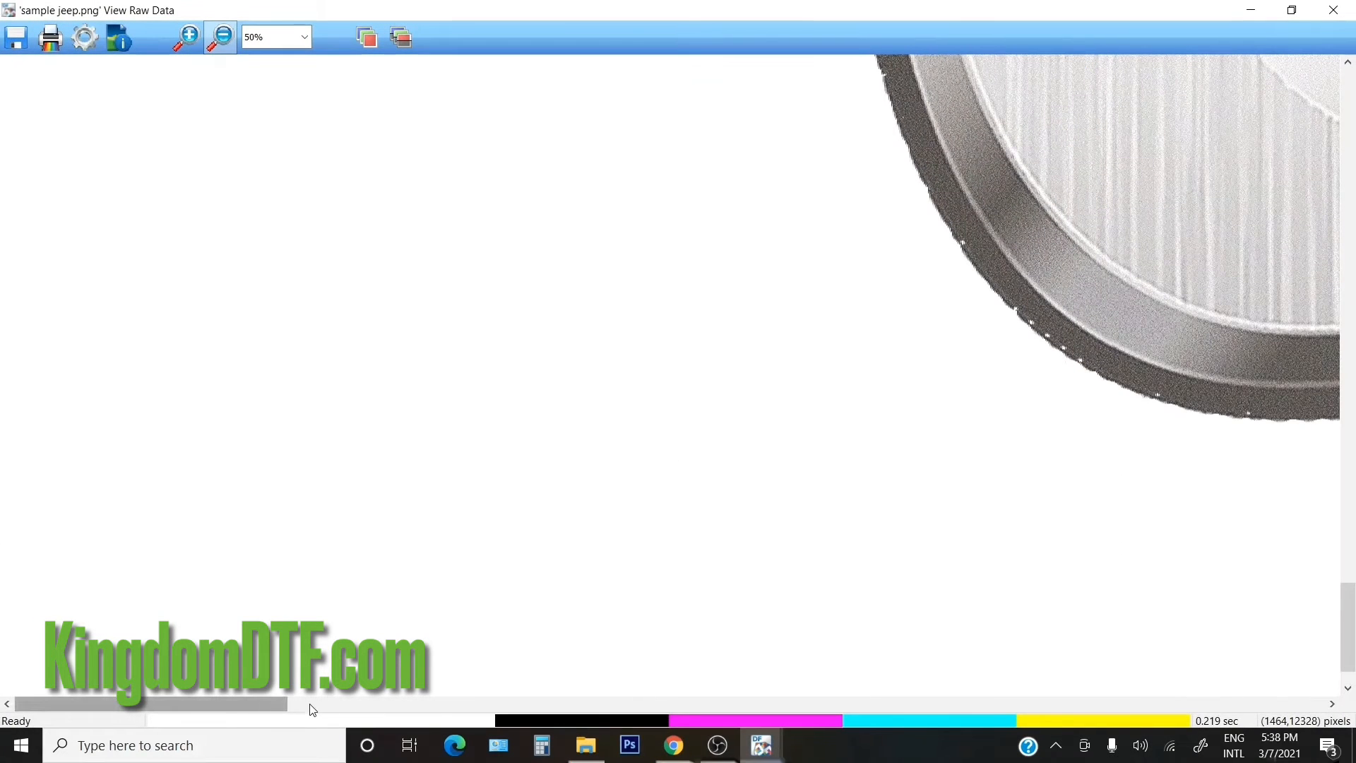
left_click_drag(222, 710, 150, 703)
scroll(469, 630, "down", 1)
scroll(269, 554, "up", 10)
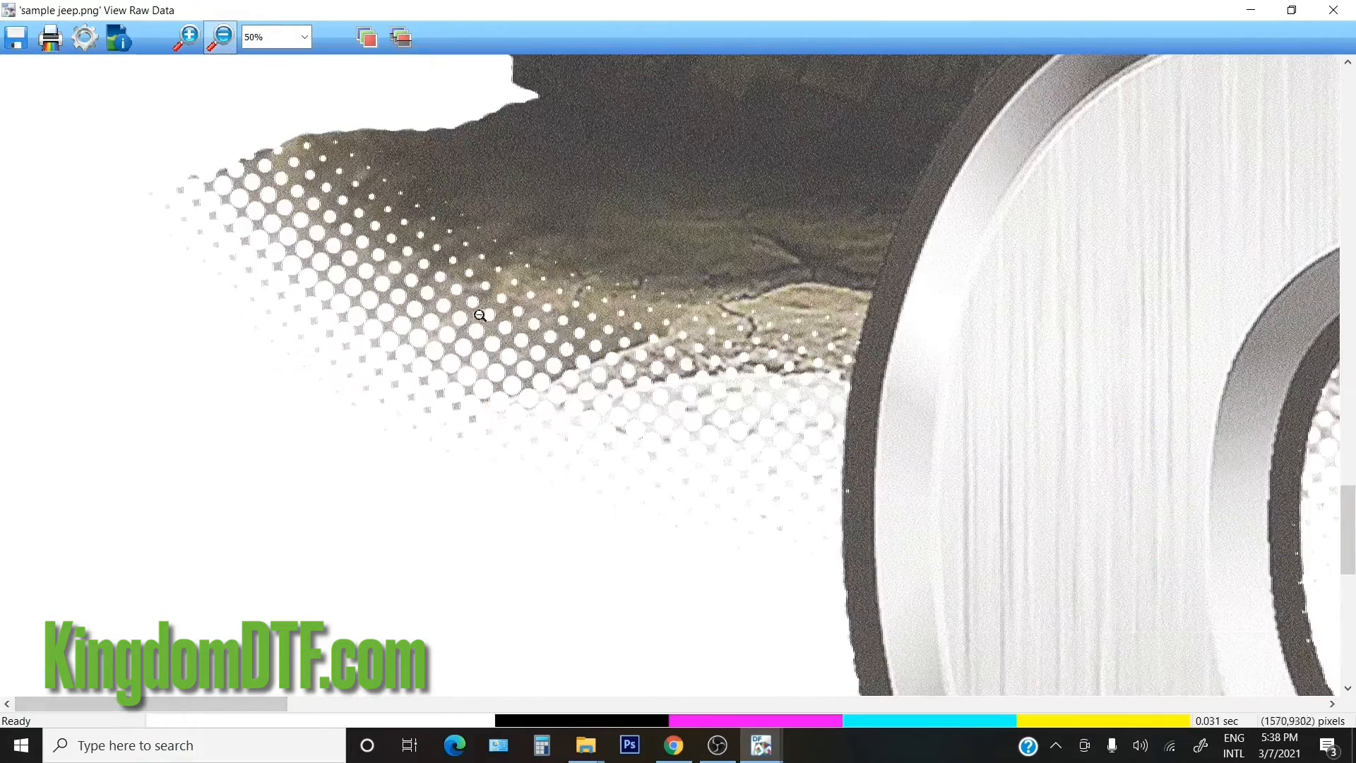
- Examine the individual ink dots of the halftone fade and the dark ground area at 400% zoom
left_click(186, 37)
double_click(196, 171)
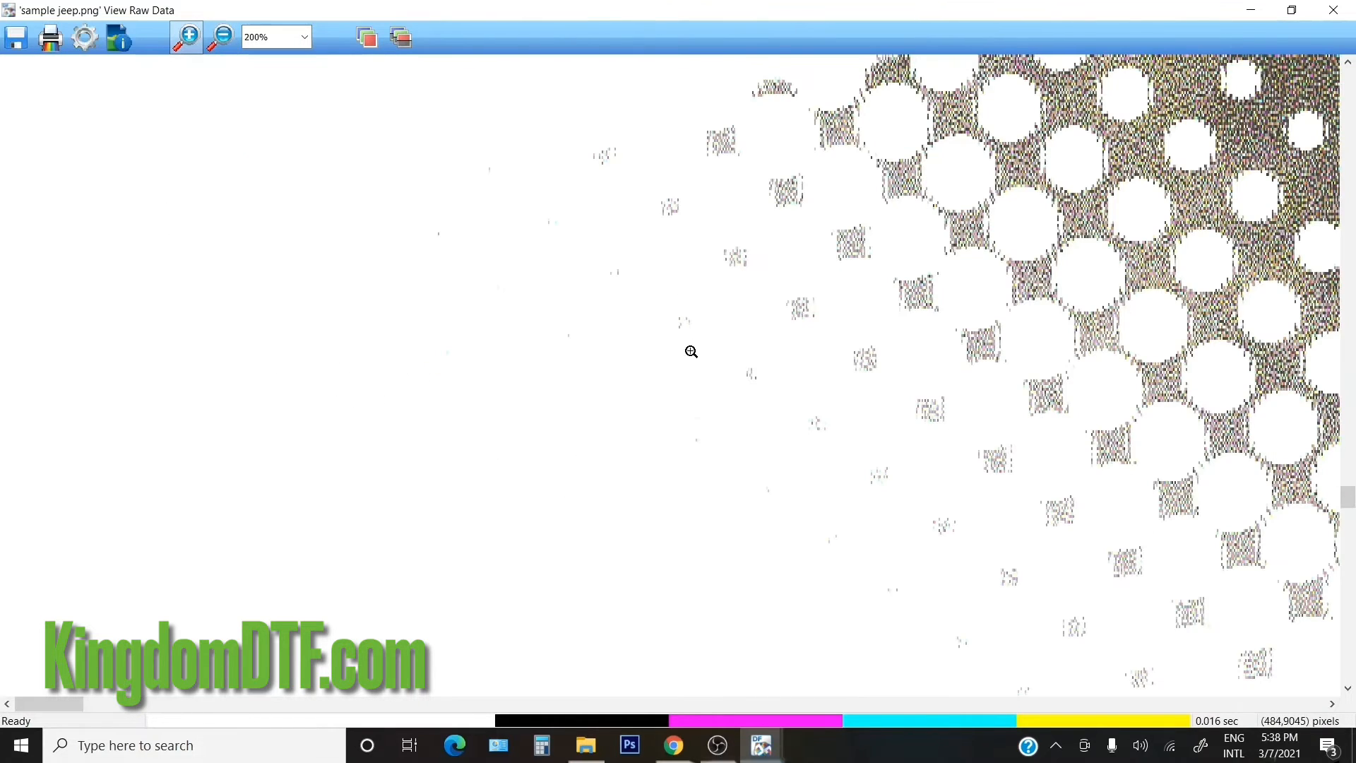
left_click(970, 254)
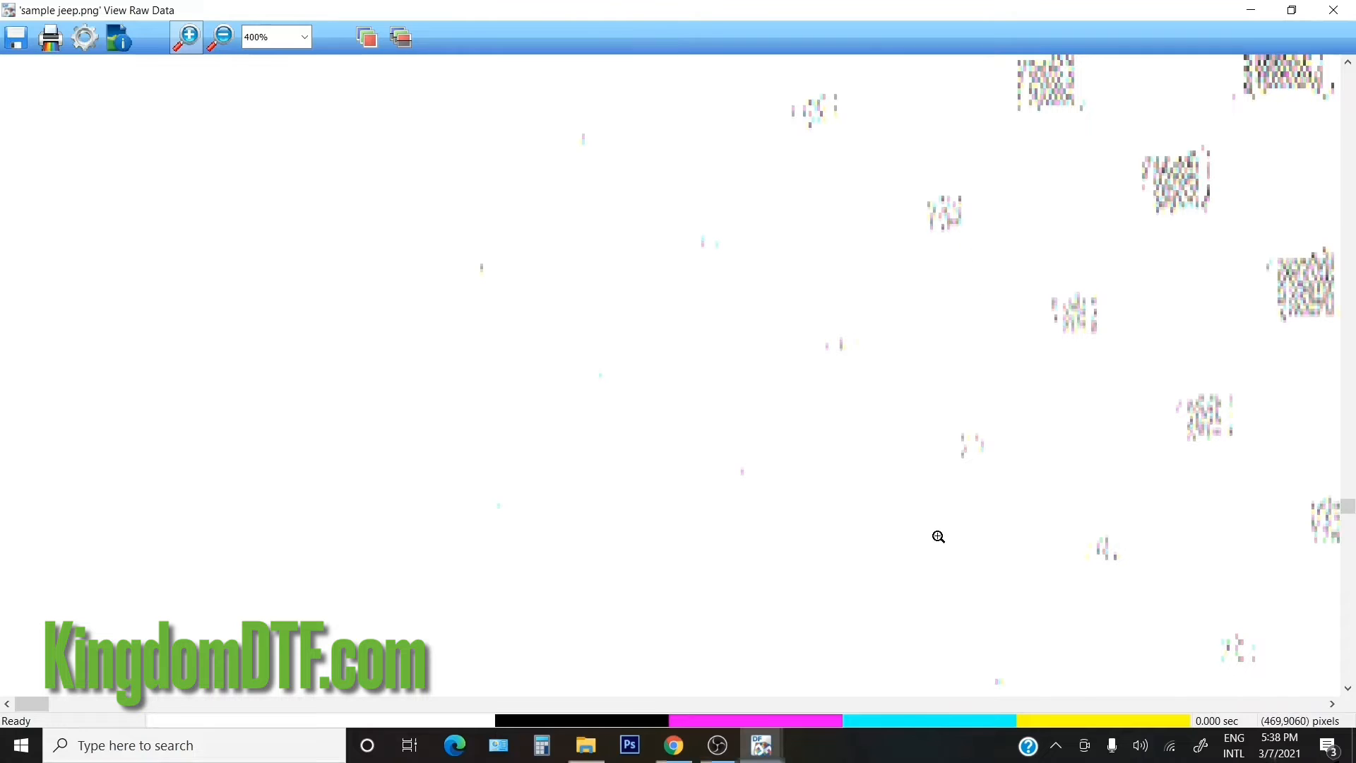
left_click_drag(44, 704, 205, 704)
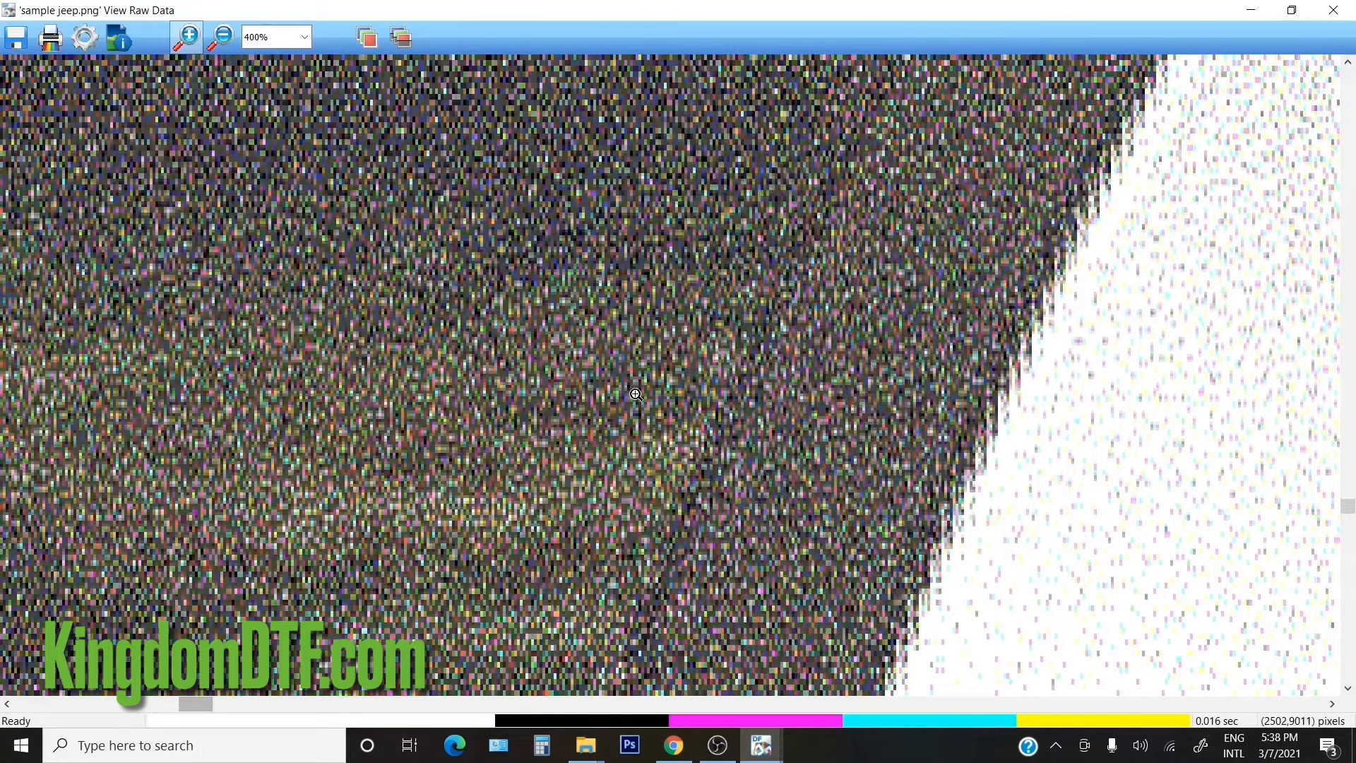
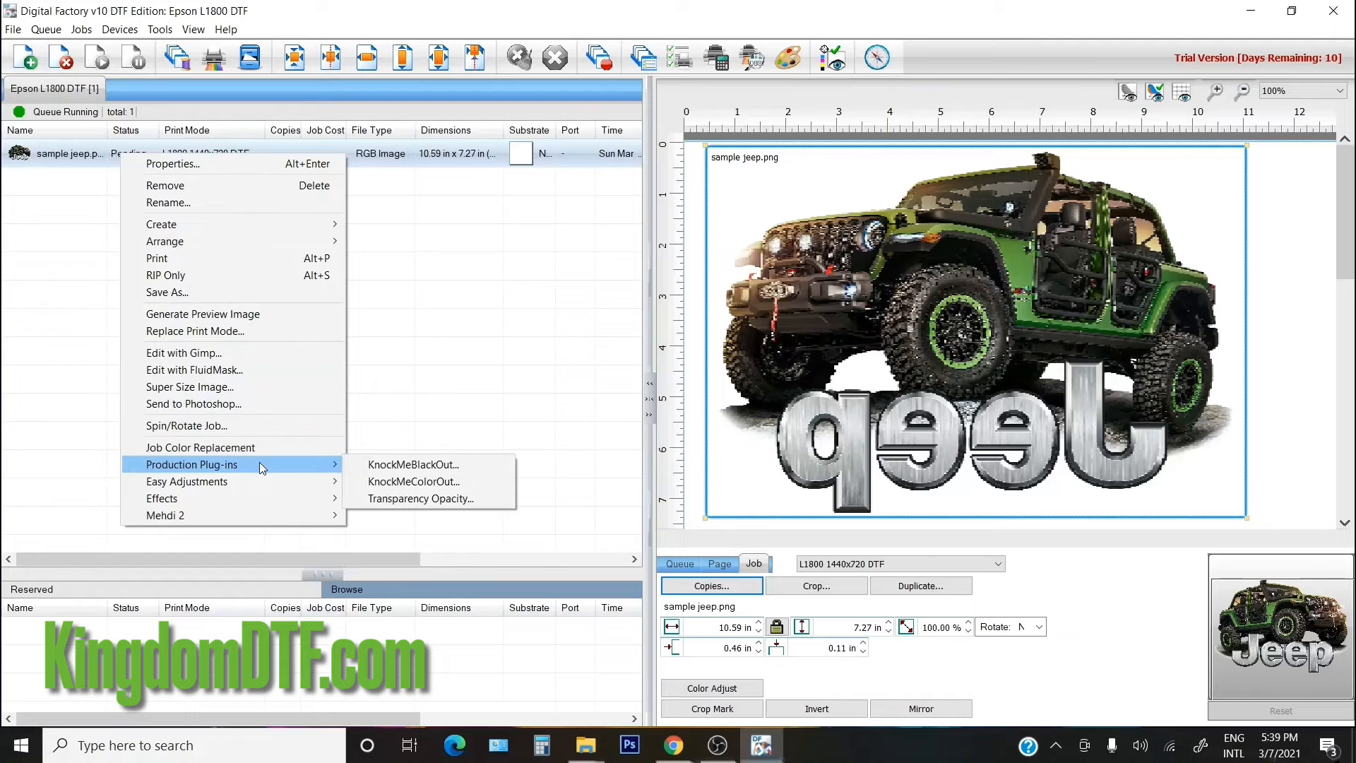
- Open the KnockMeBlackOut plug-in for the sample jeep job and compare its transparent preview with the original image
left_click(417, 465)
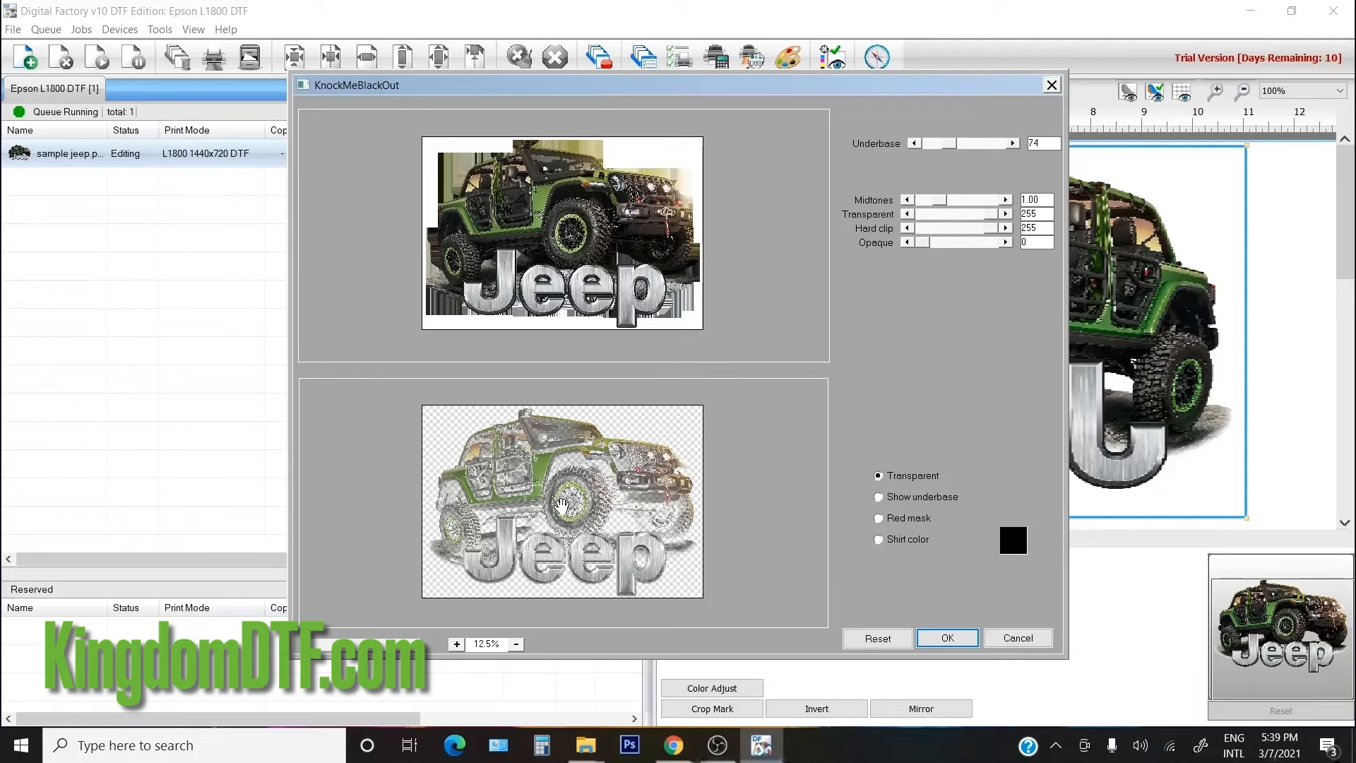
left_click(571, 509)
left_click_drag(571, 508, 623, 513)
left_click(678, 529)
left_click(678, 530)
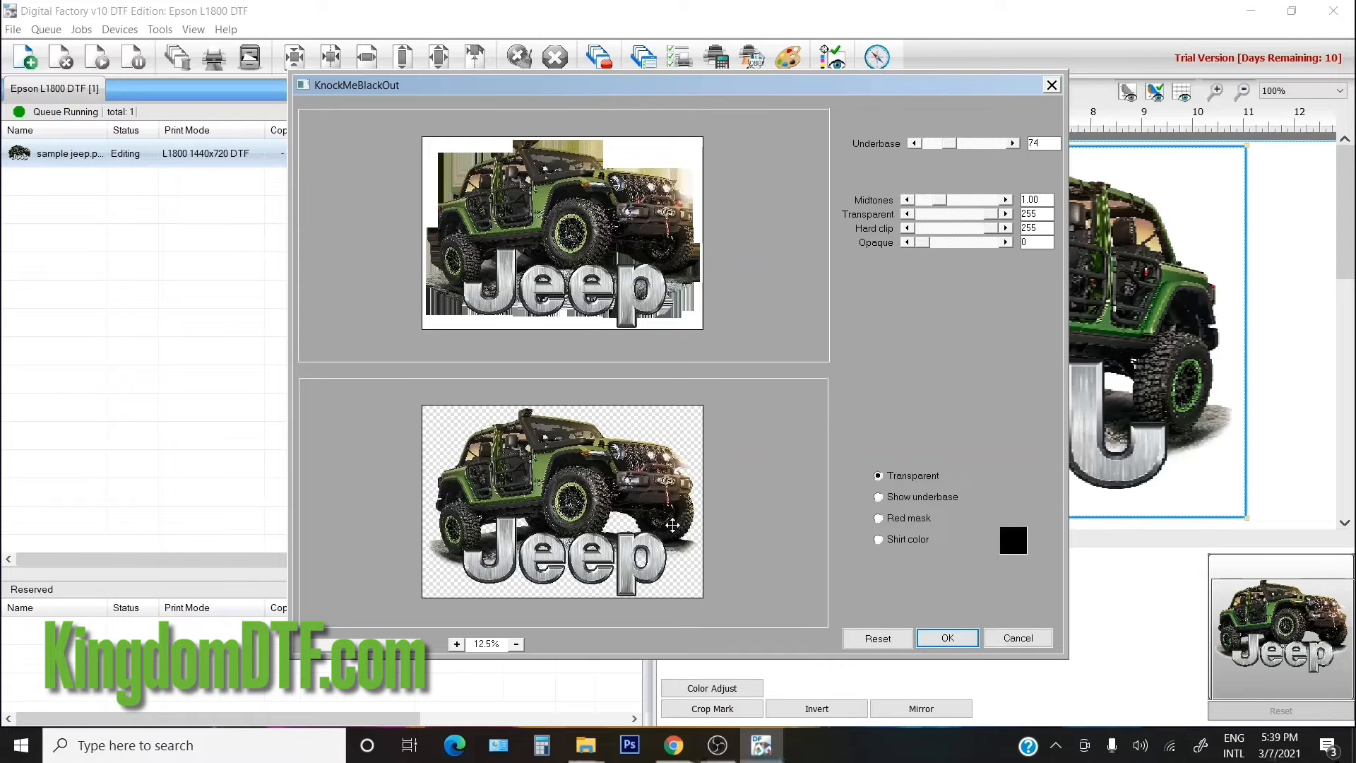
- Raise the Underbase to 103 and 139, and preview the jeep as its underbase and on the black shirt color
mouse_move(949, 144)
left_mouse_down()
mouse_move(970, 149)
mouse_move(957, 149)
left_mouse_up()
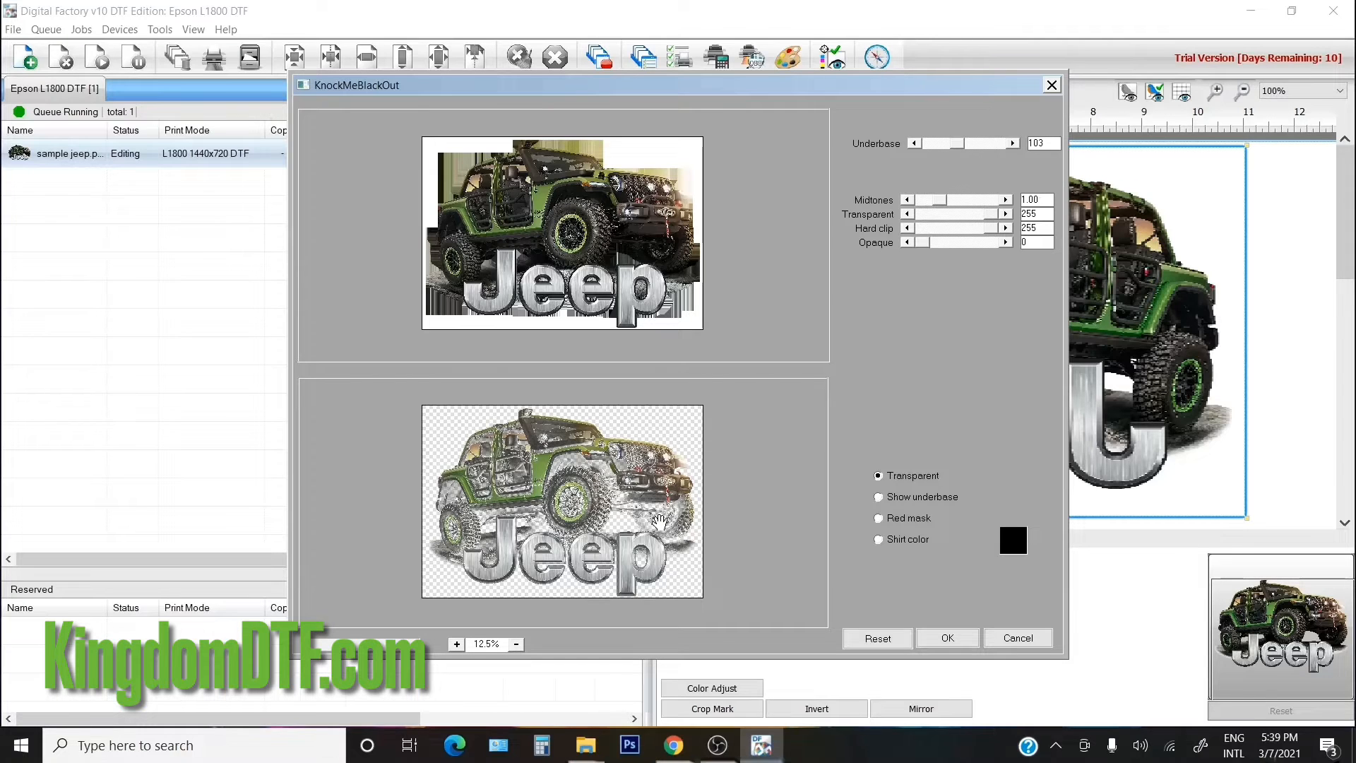
left_click_drag(957, 143, 967, 143)
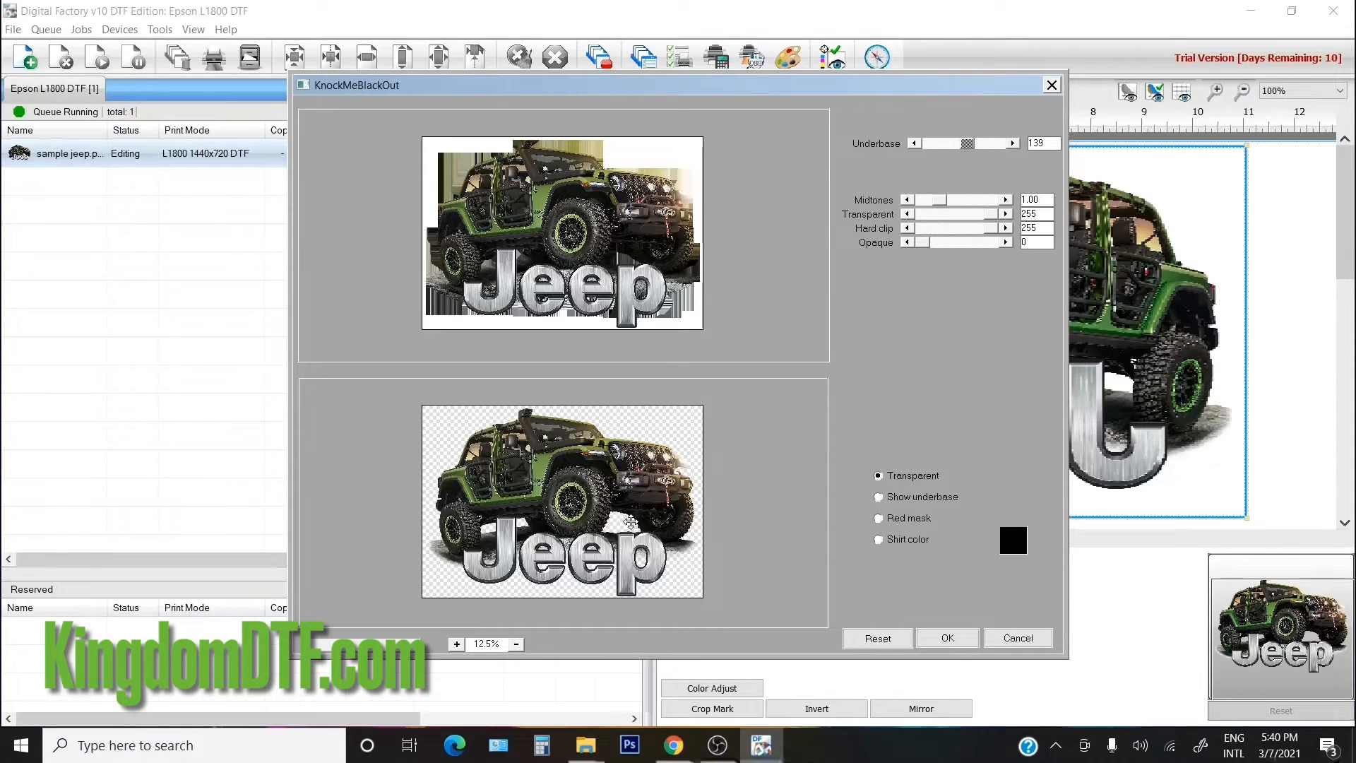
left_click(880, 497)
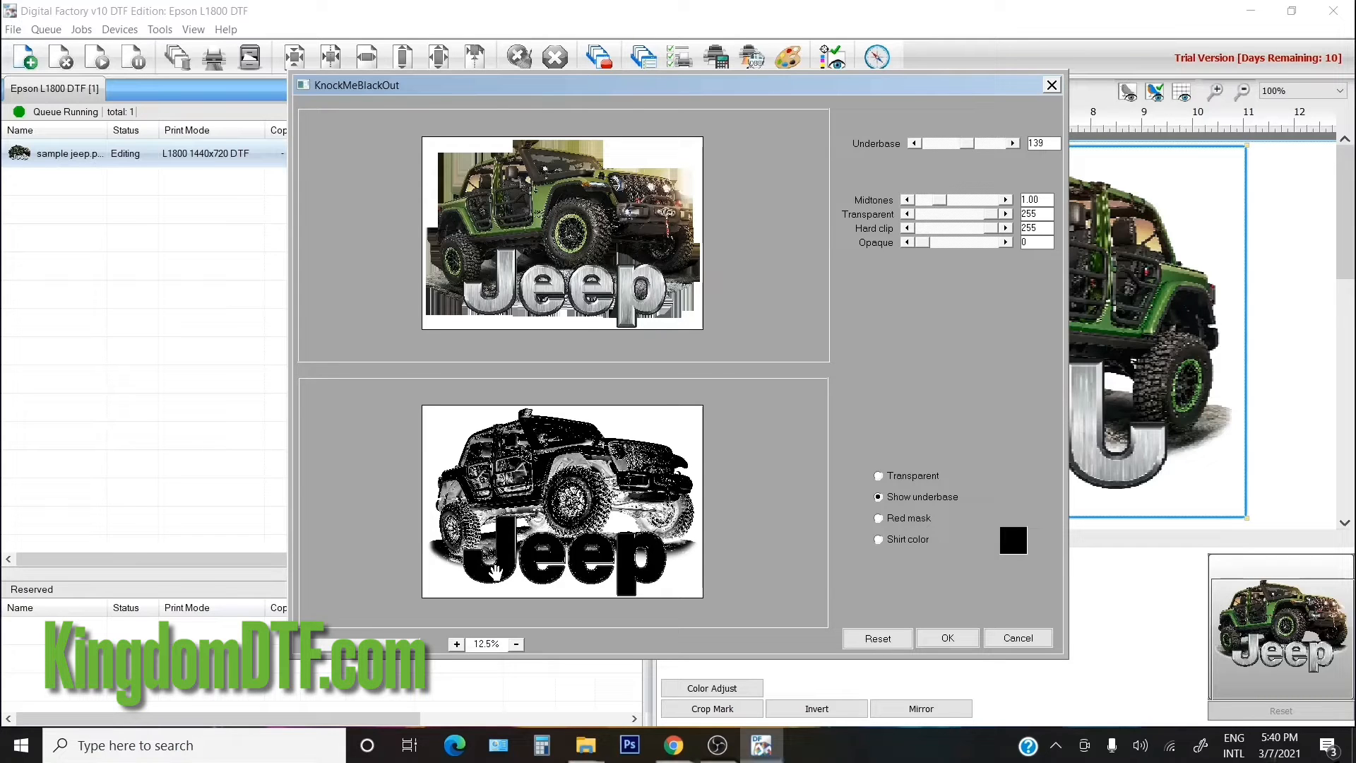
left_click(902, 541)
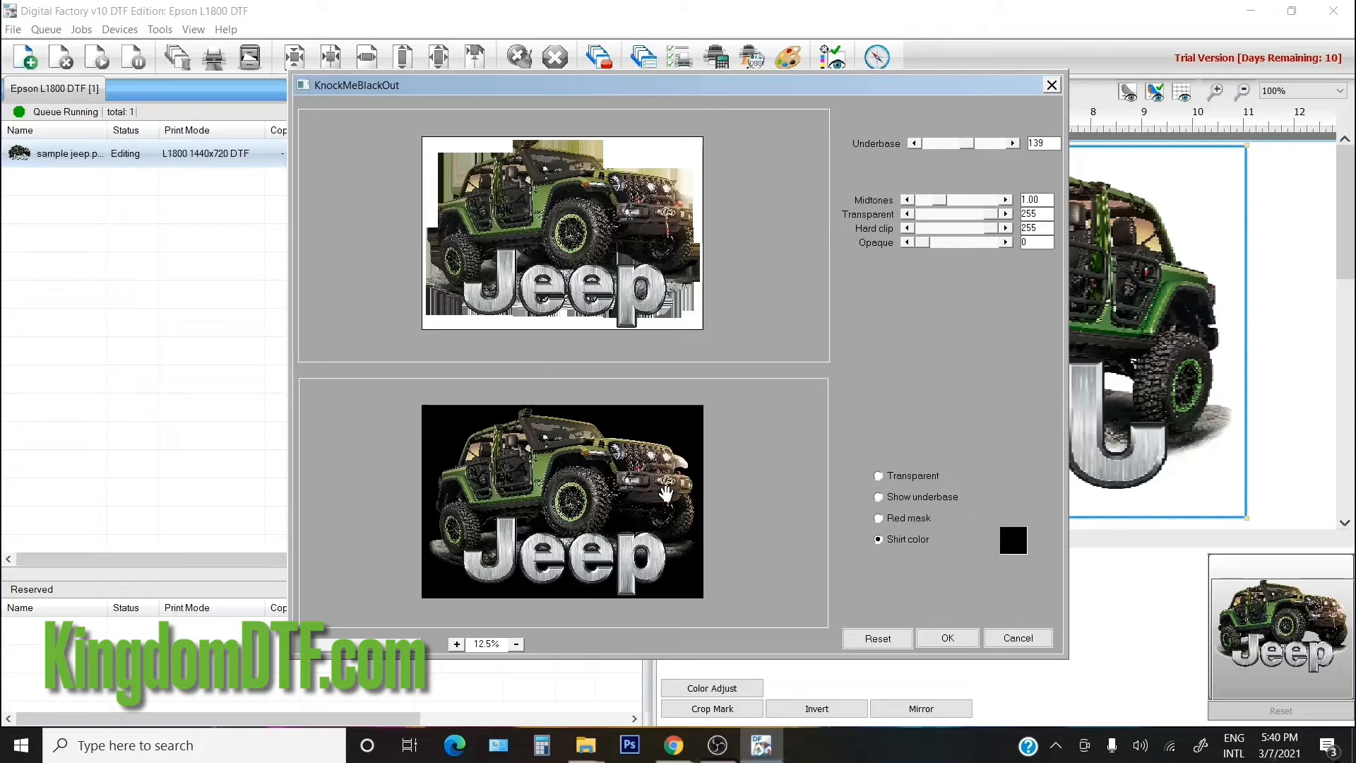
- Try the Underbase at 29 and 255 on the black shirt preview, reduce it moderately from the maximum, and apply the knockout
left_click_drag(968, 145, 939, 148)
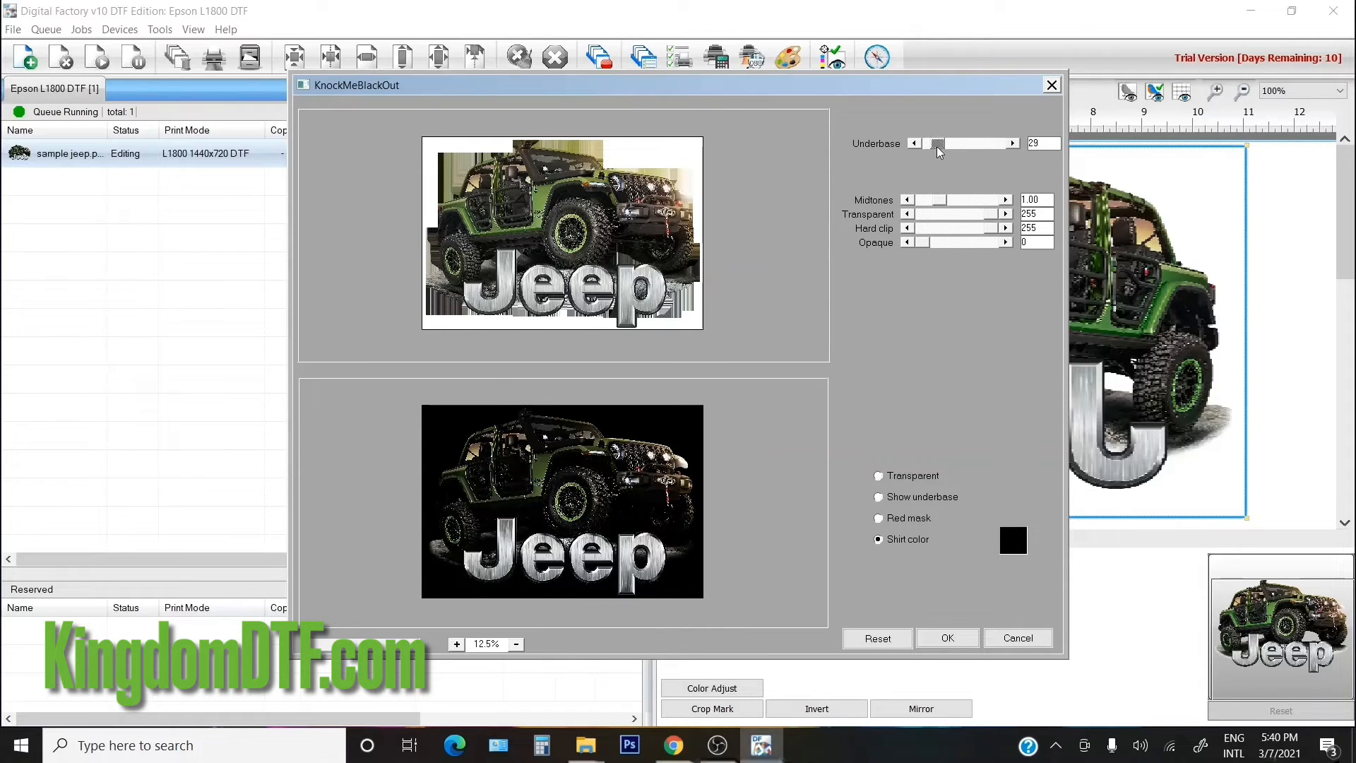
left_click_drag(938, 146, 1005, 152)
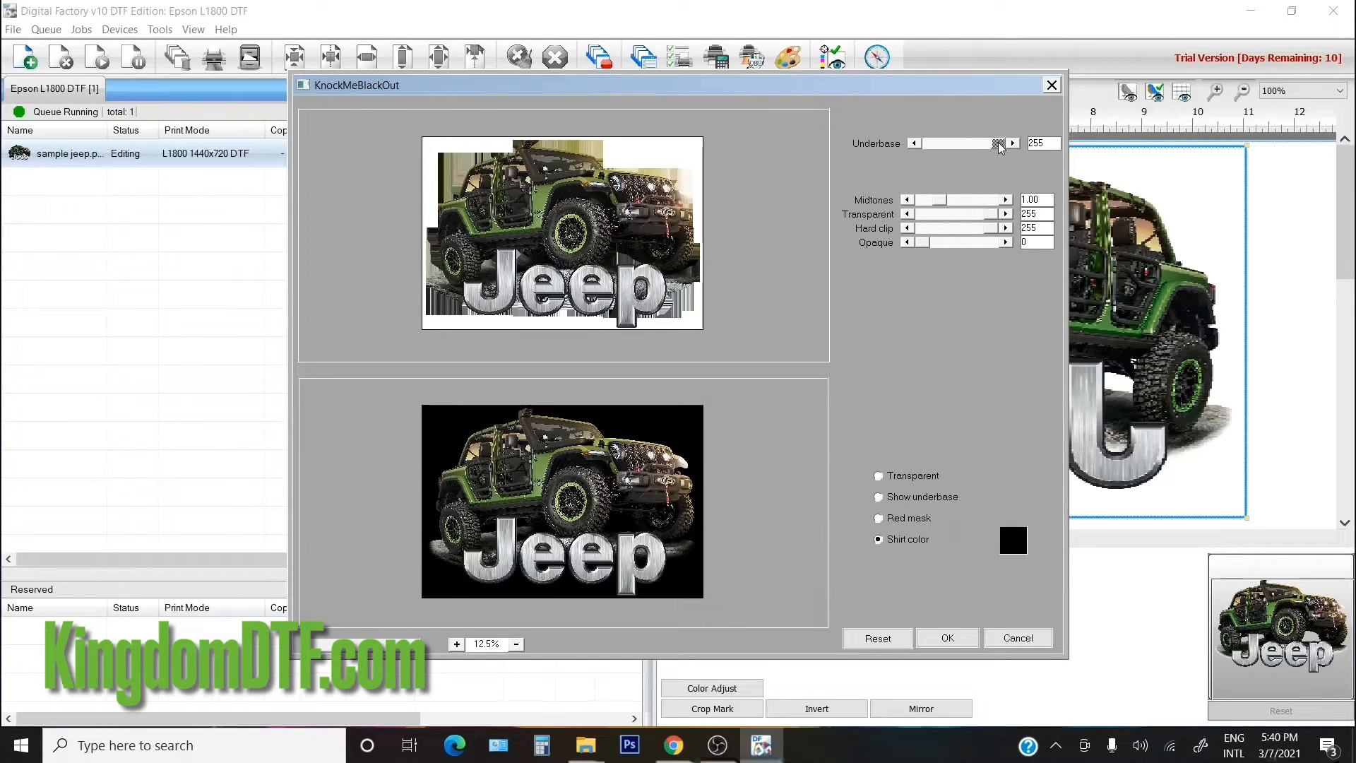
left_click_drag(1001, 147, 973, 147)
left_click(930, 636)
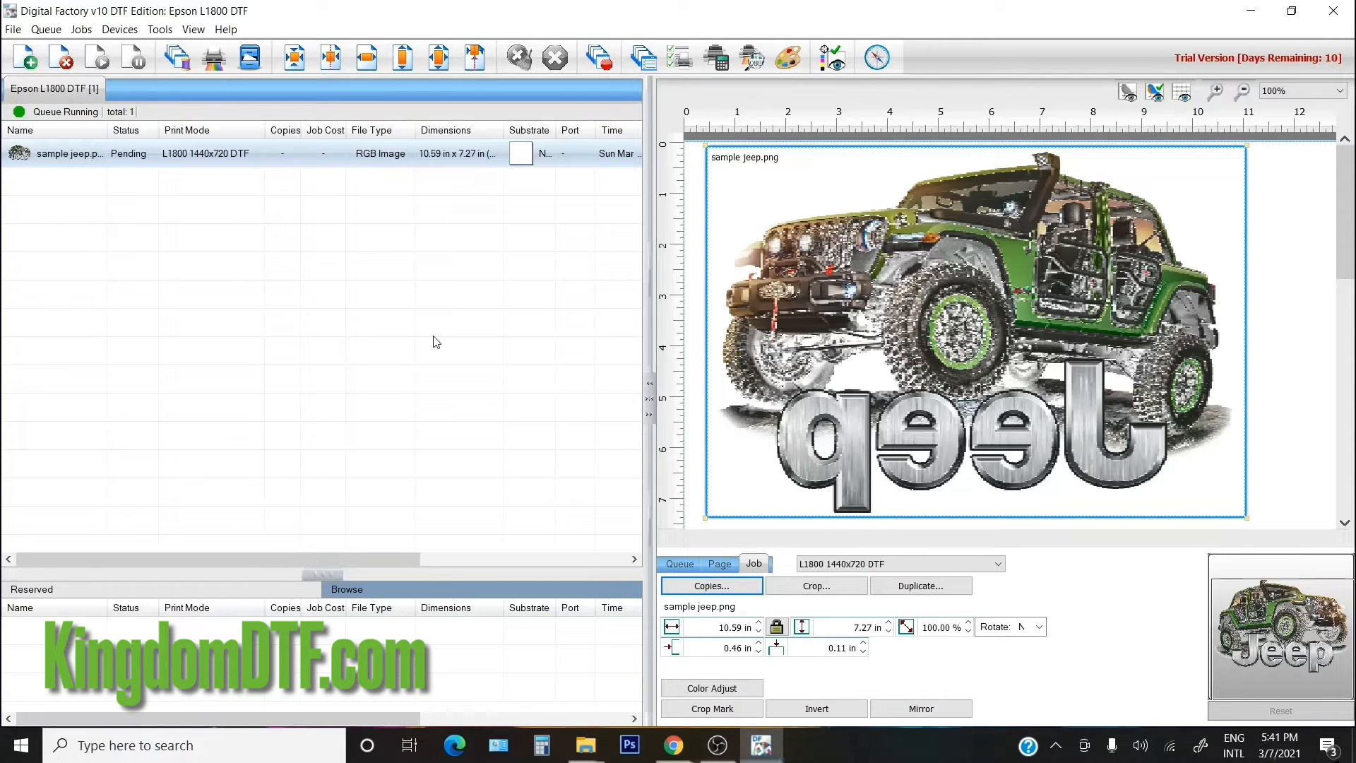
- Delete the sample jeep job from the Epson L1800 DTF queue
left_click(381, 252)
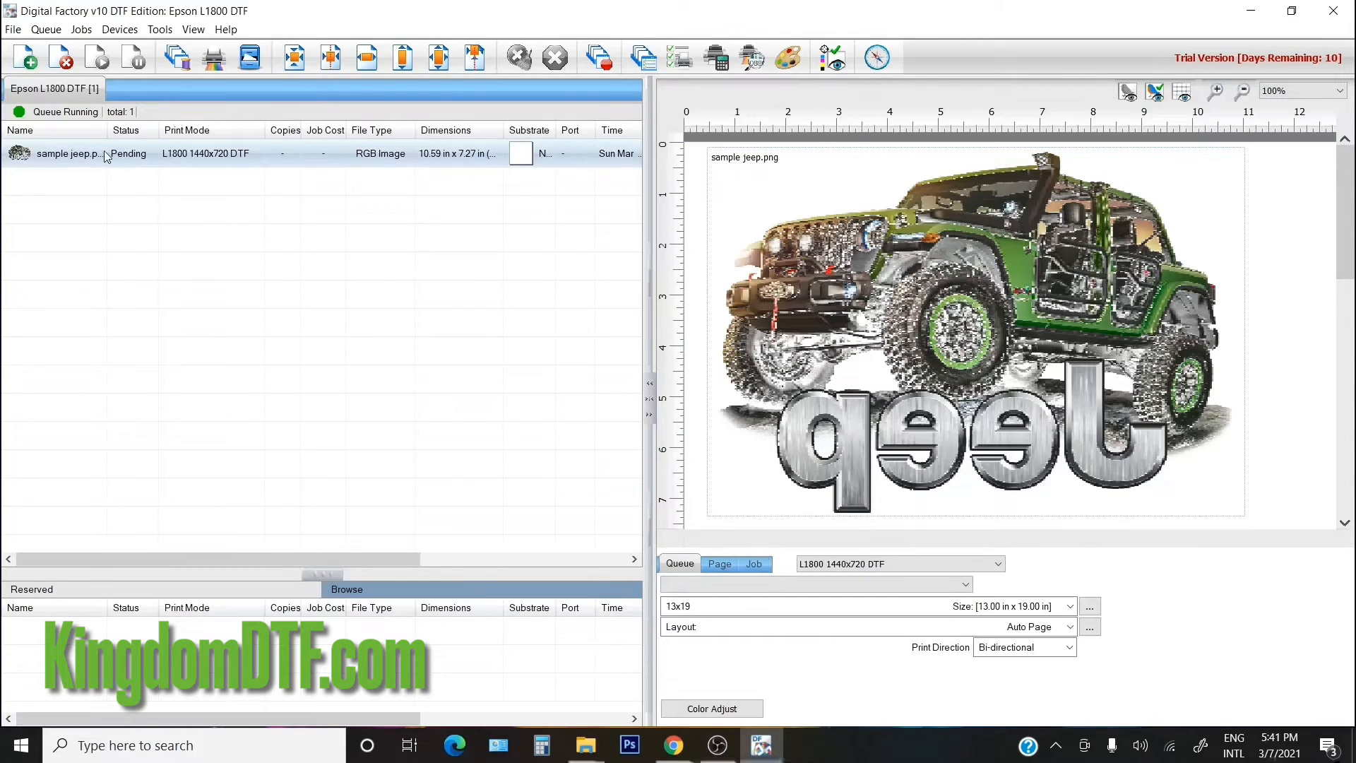
left_click(78, 155)
left_click(61, 56)
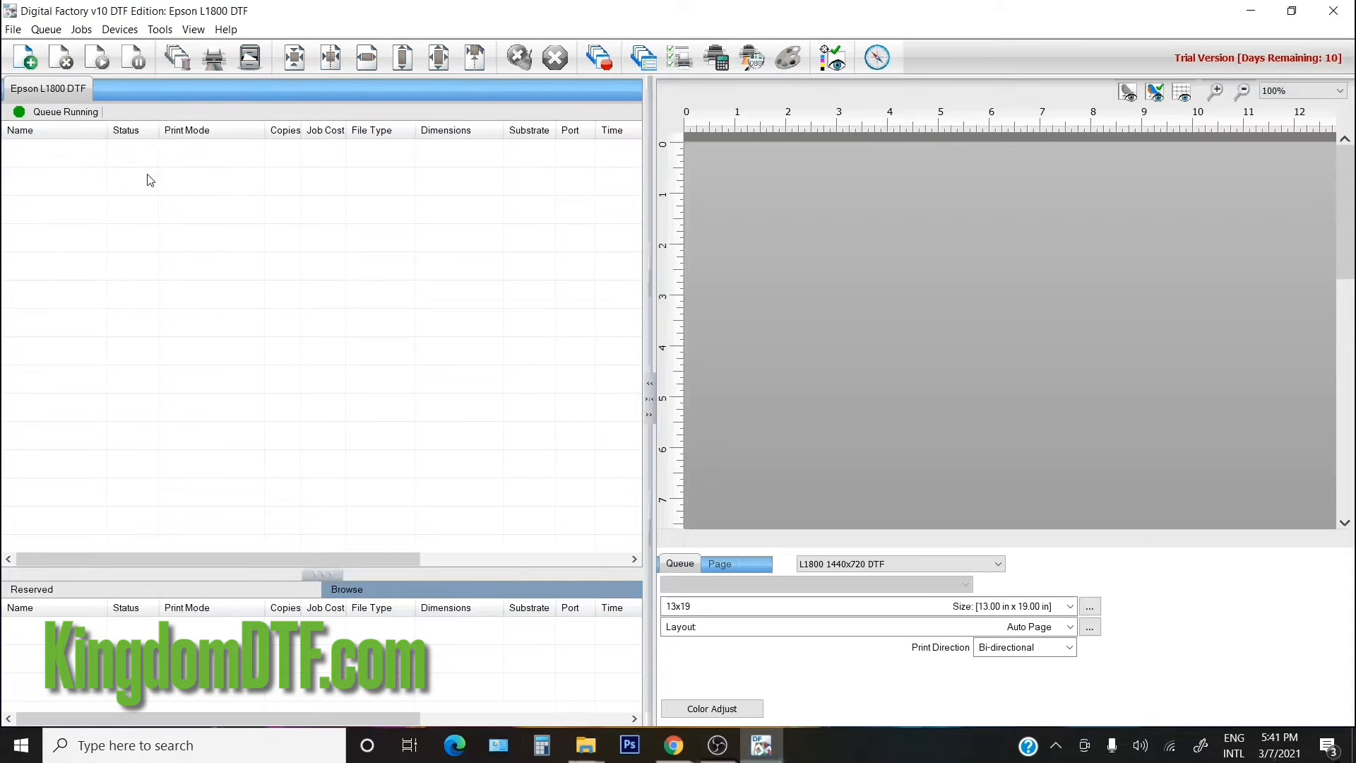
- Import the image "DTF sample 02 11 x 16" from the desktop into the Epson L1800 DTF queue
left_click(46, 29)
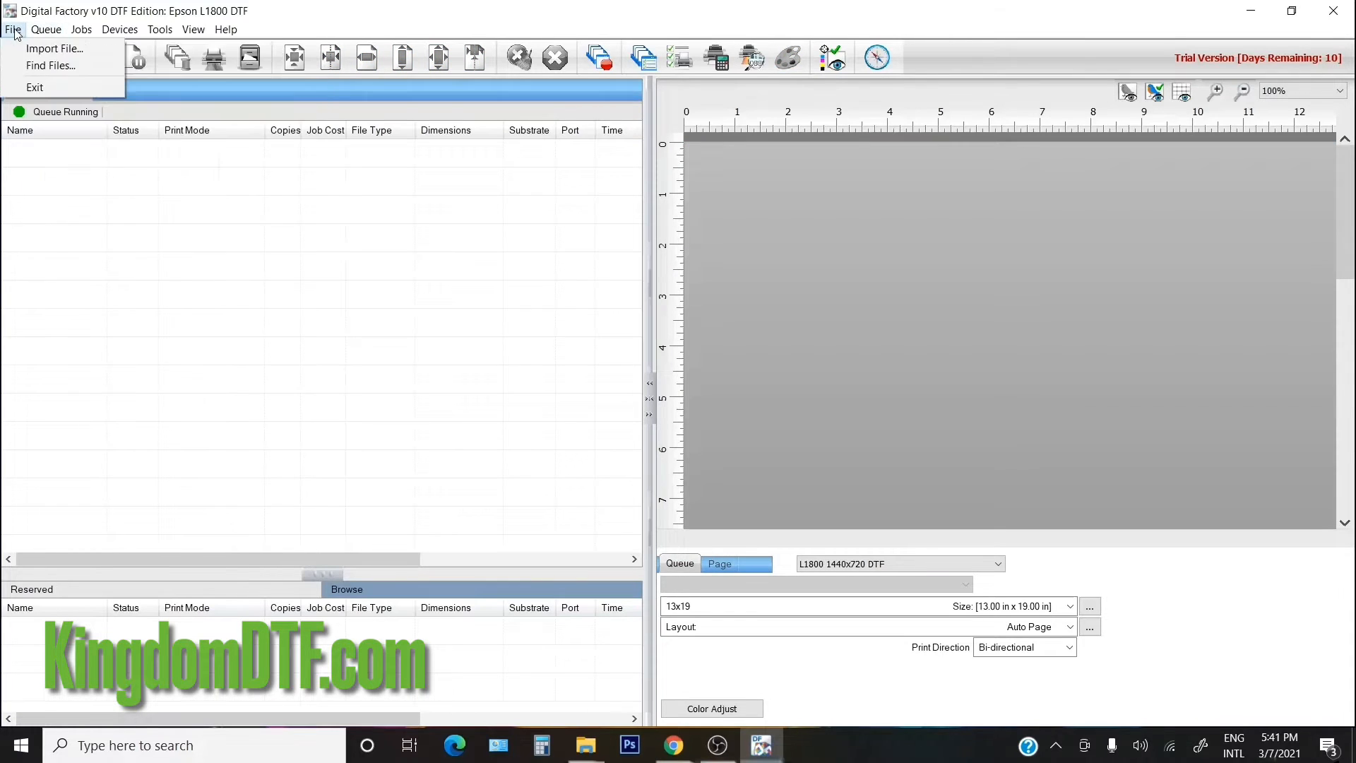
left_click(17, 30)
left_click(14, 28)
left_click(42, 45)
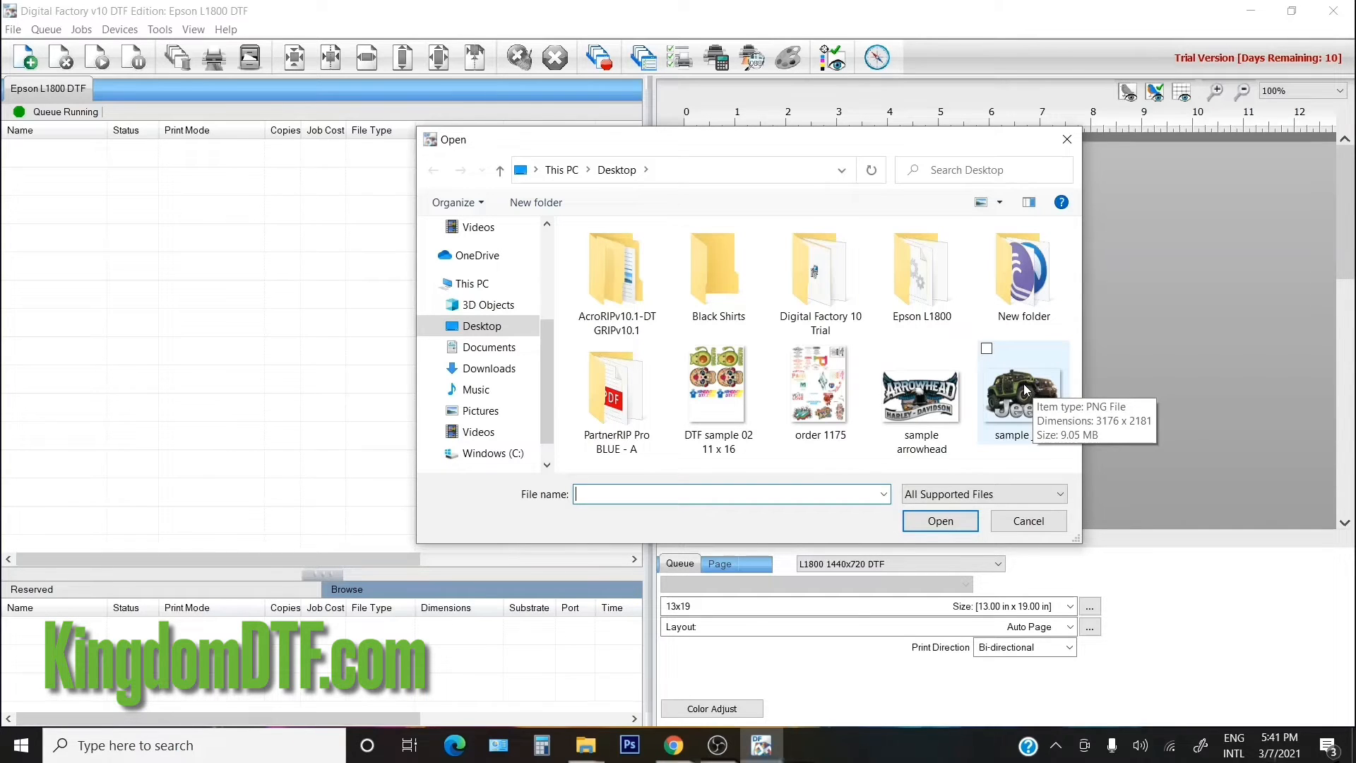
double_click(717, 385)
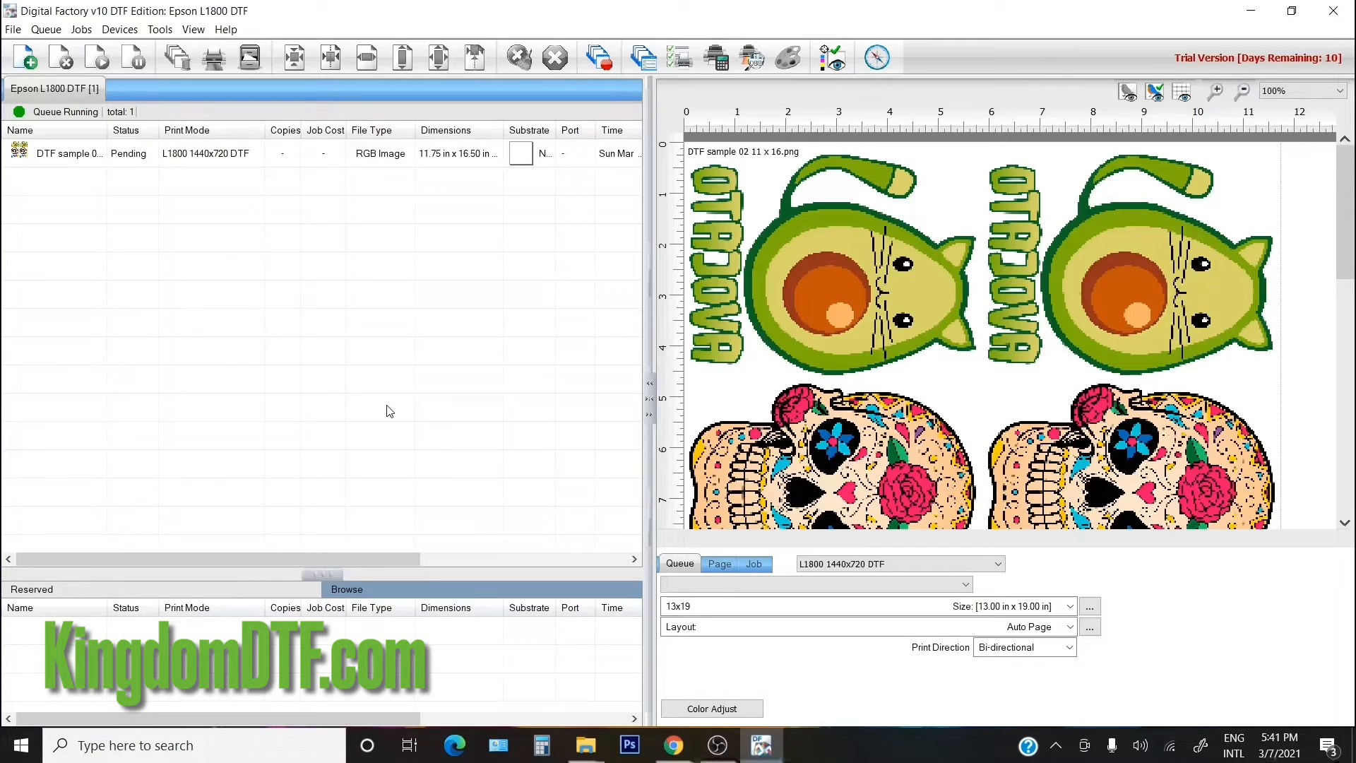
left_click(718, 747)
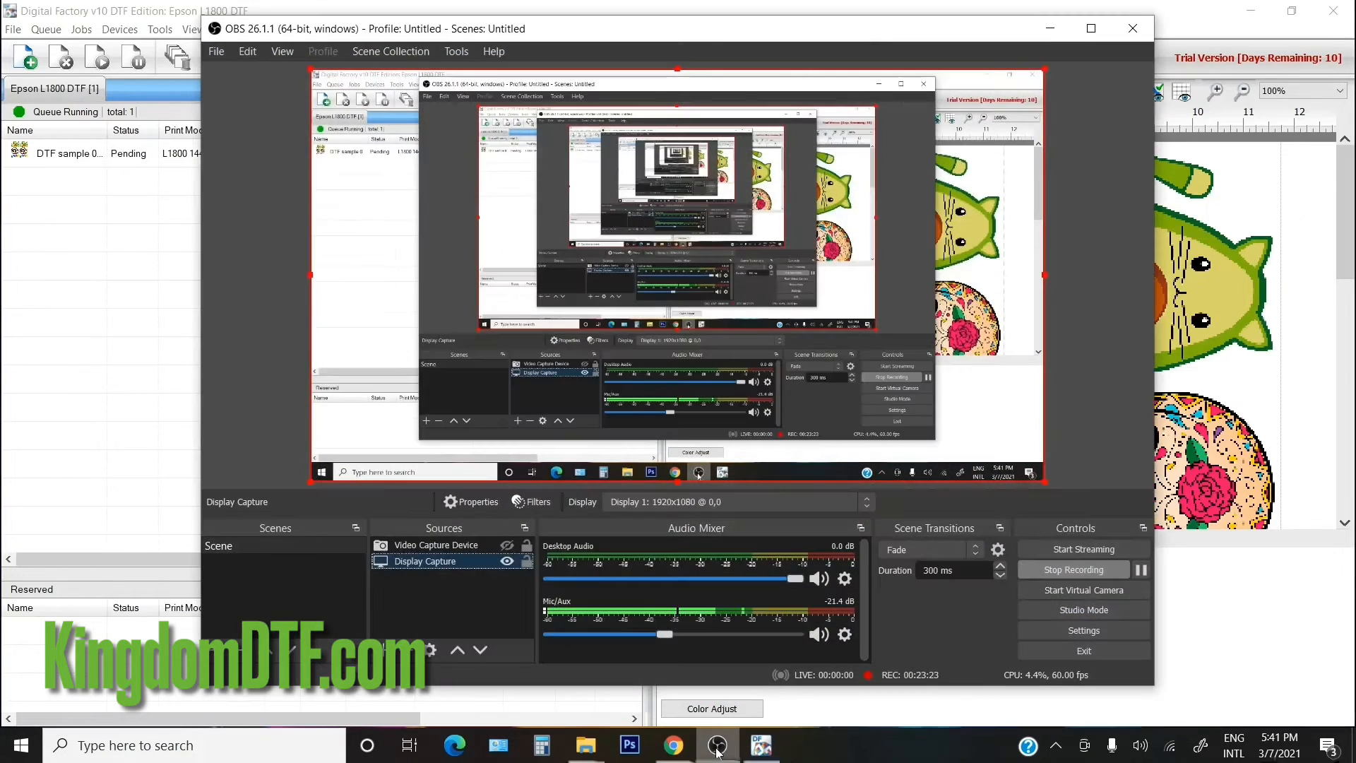
left_click(718, 748)
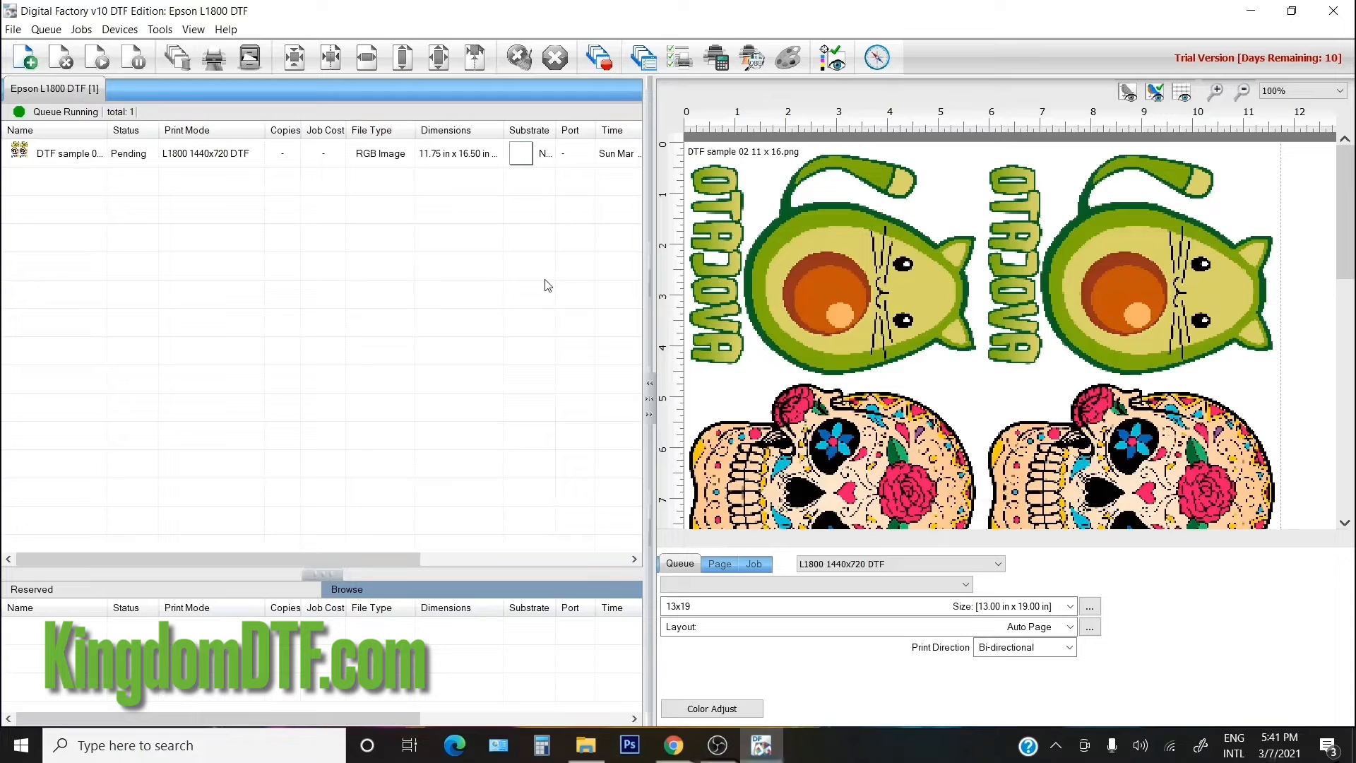
- Crop the job to its upper-left avocado, about 5.94 x 4.69 in, and shift it to about 0.25 in across and 0.35 in down
left_click(842, 308)
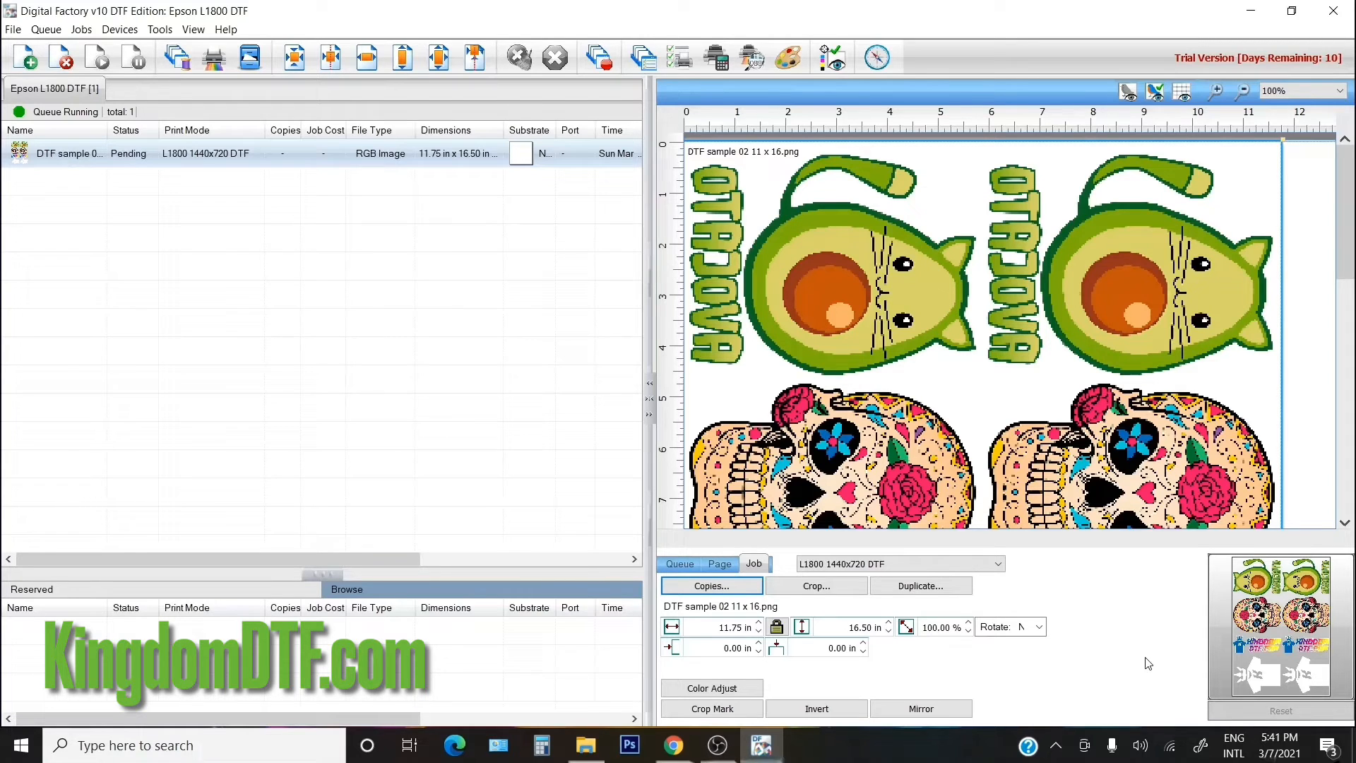
left_click(816, 586)
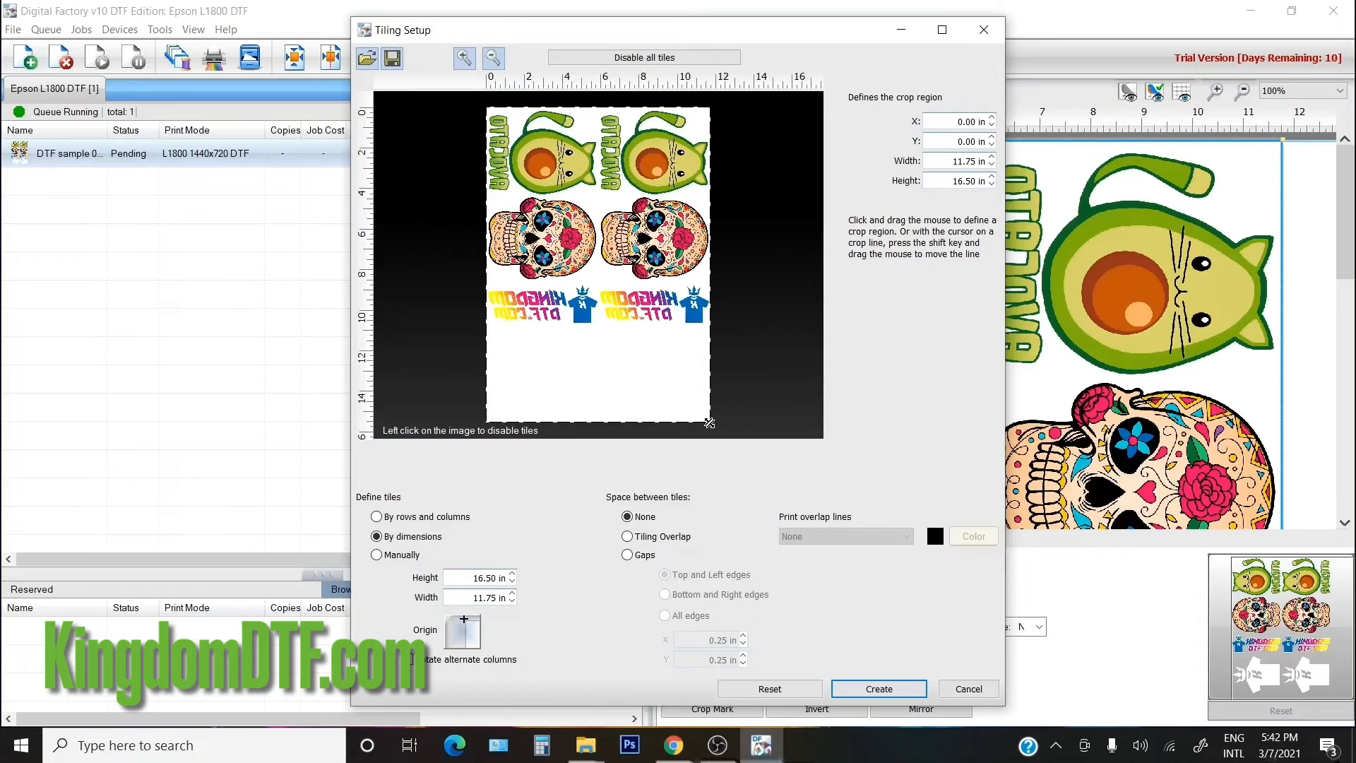
left_click_drag(708, 422, 600, 196)
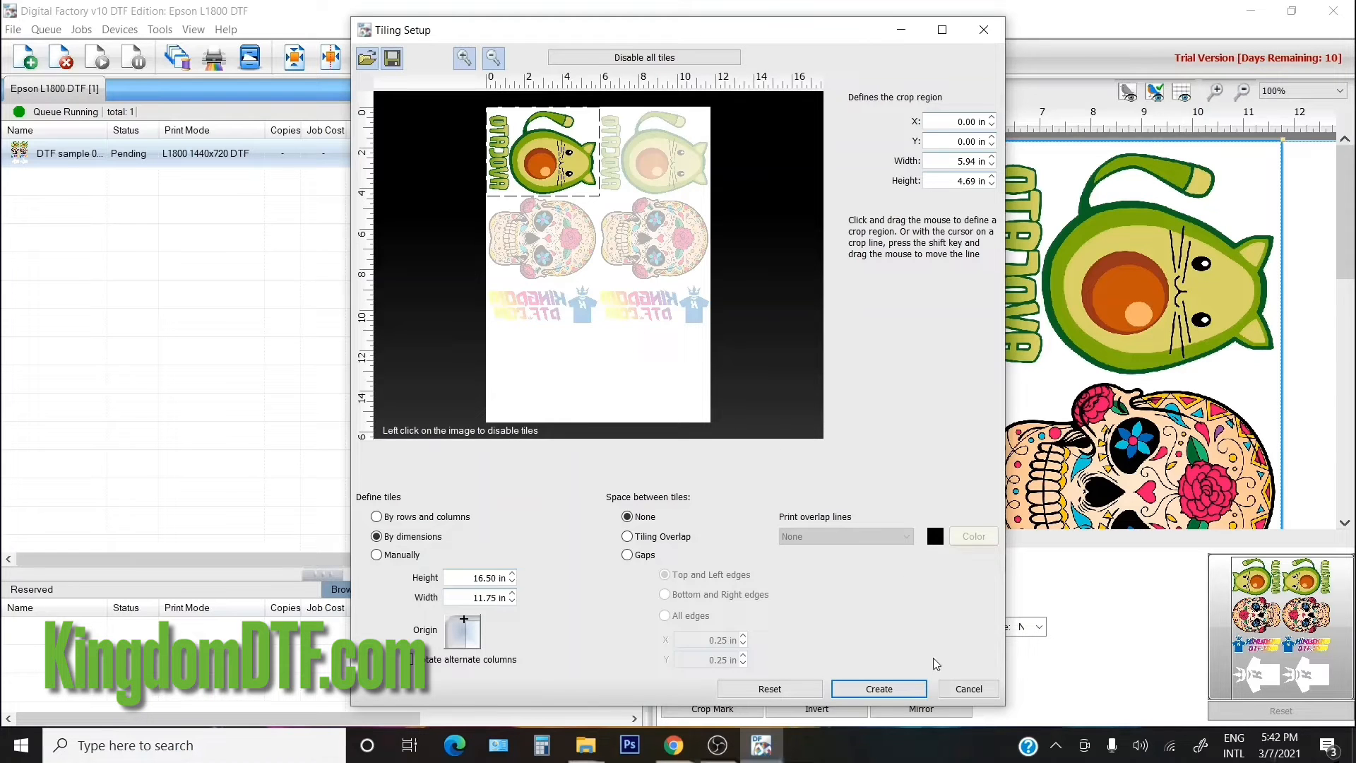
left_click(880, 688)
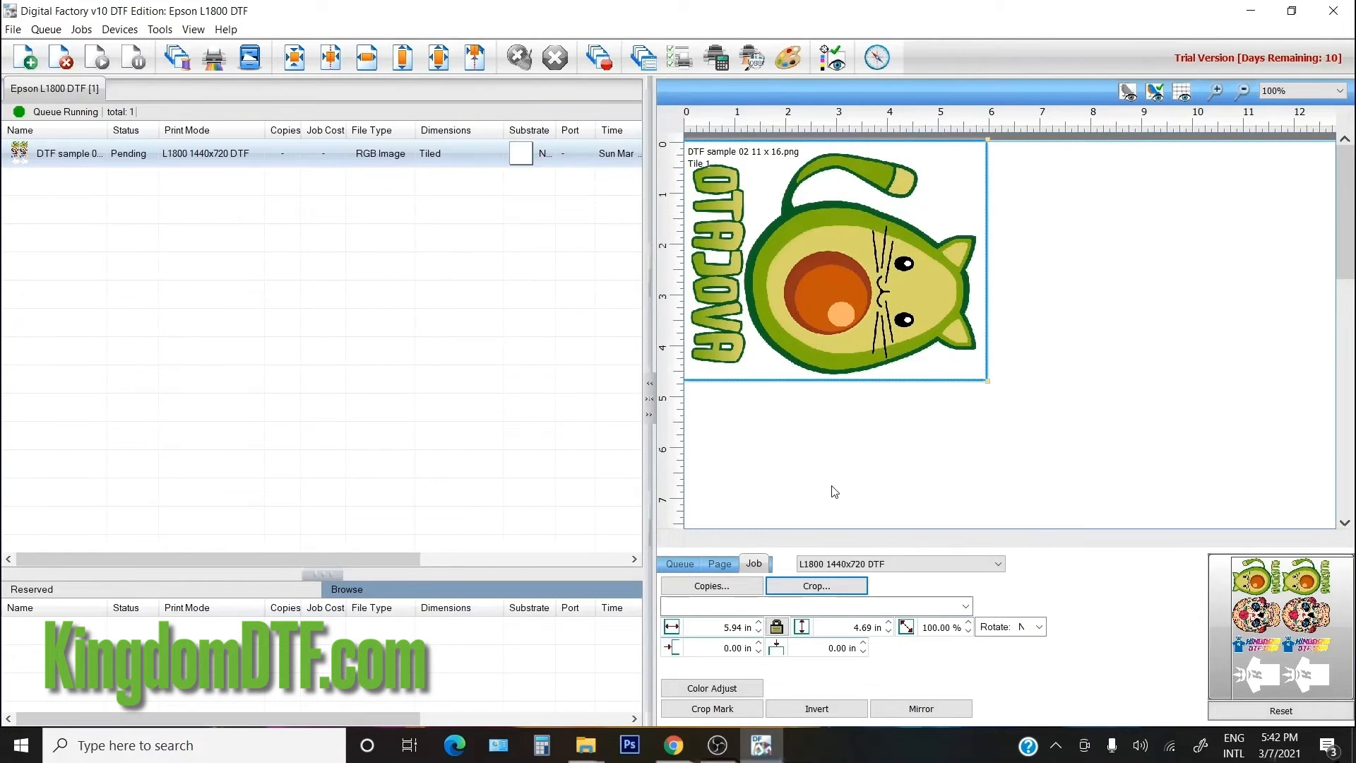
mouse_move(872, 274)
left_mouse_down()
mouse_move(948, 292)
mouse_move(1013, 368)
mouse_move(1102, 417)
mouse_move(1091, 390)
mouse_move(857, 276)
left_mouse_up()
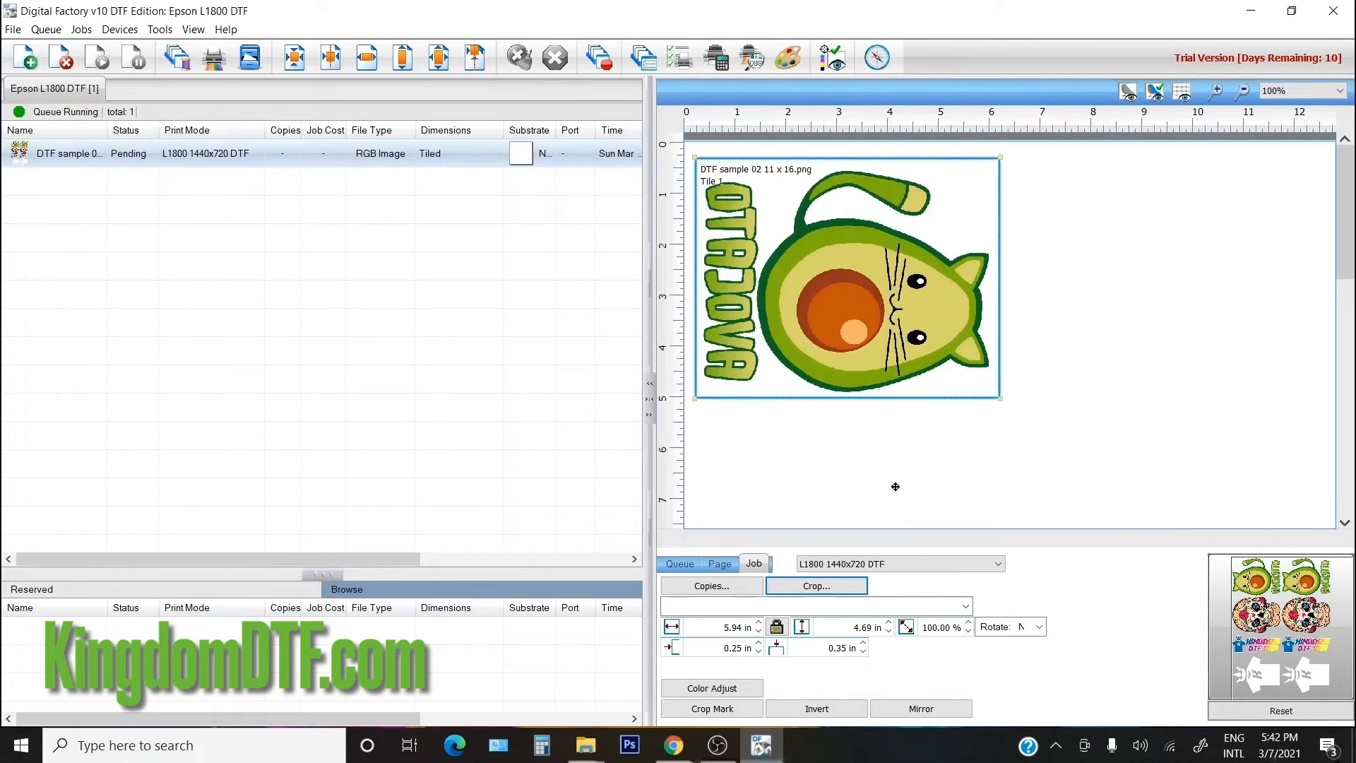
- Set the cropped avocado's width to 5.5 in and shift it up to a vertical offset of about 0.27 in
scroll(959, 379, "down", 2)
scroll(959, 380, "up", 1)
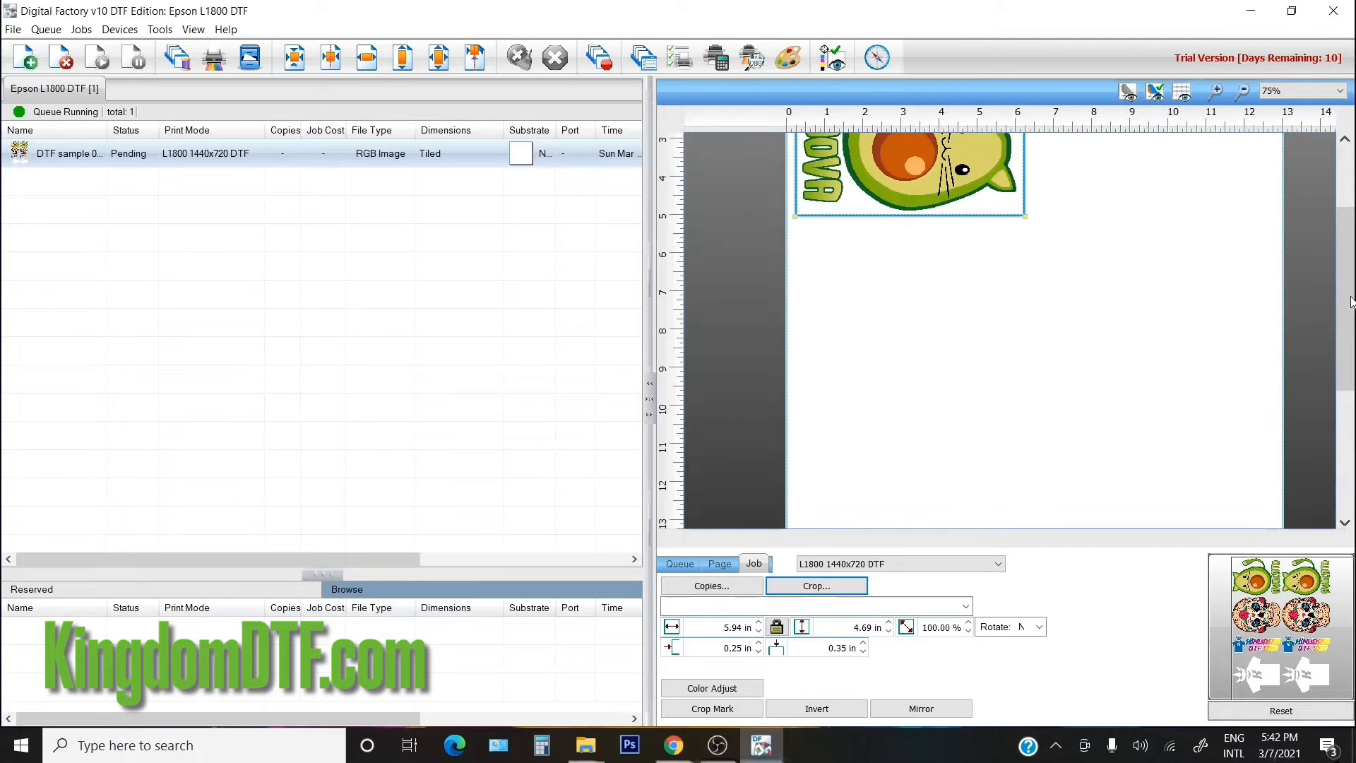
left_click_drag(1348, 308, 1353, 228)
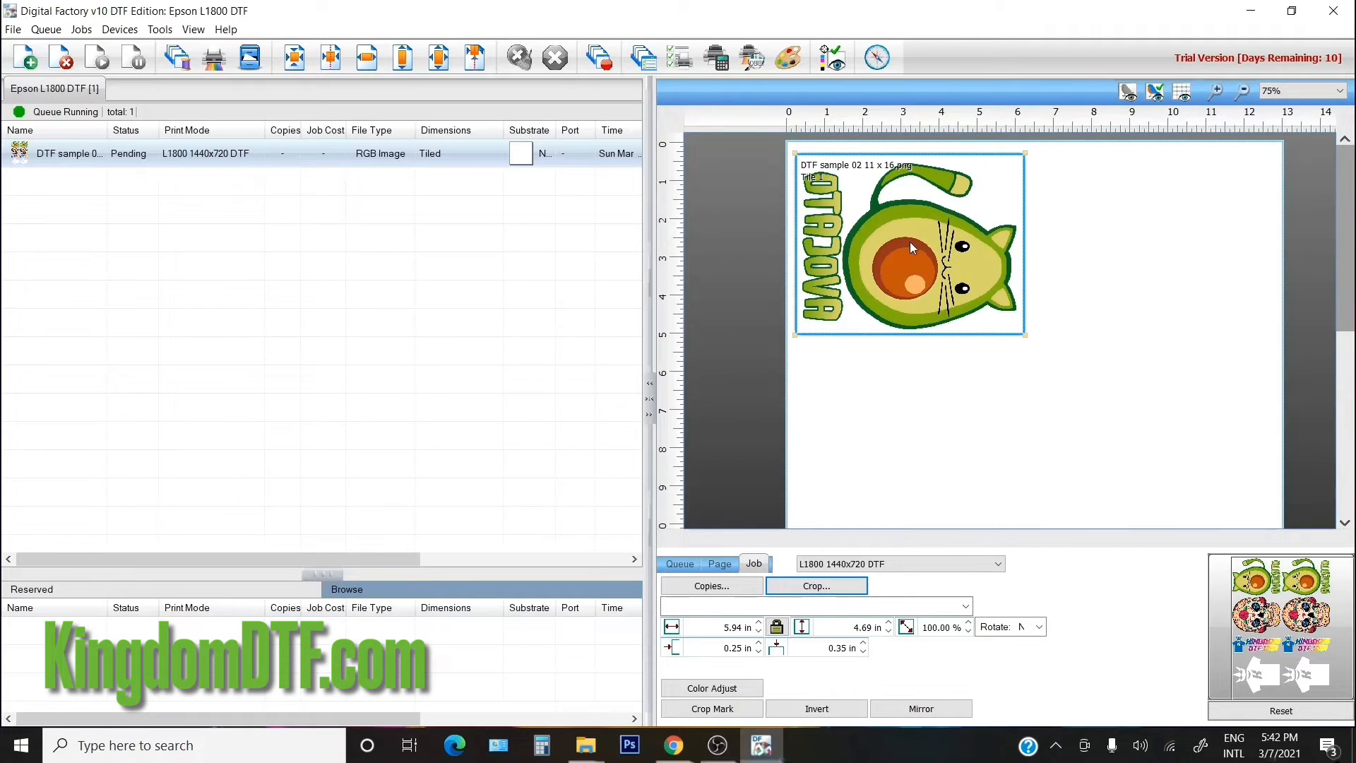
double_click(735, 627)
type("5.5")
key("Tab")
left_click(993, 342)
left_click_drag(915, 250, 916, 245)
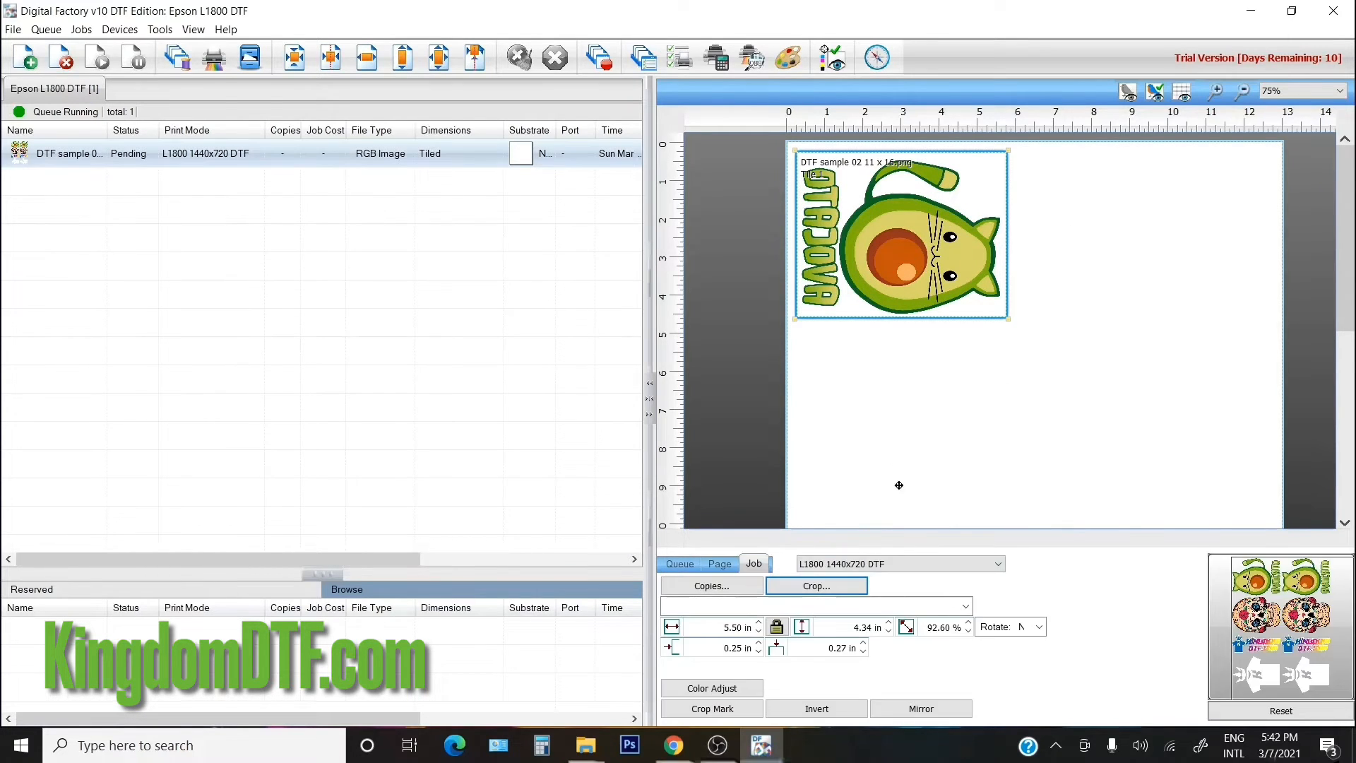
- Create a copy group of the avocado with two columns and set its horizontal spacing to 0.50 in
left_click(724, 588)
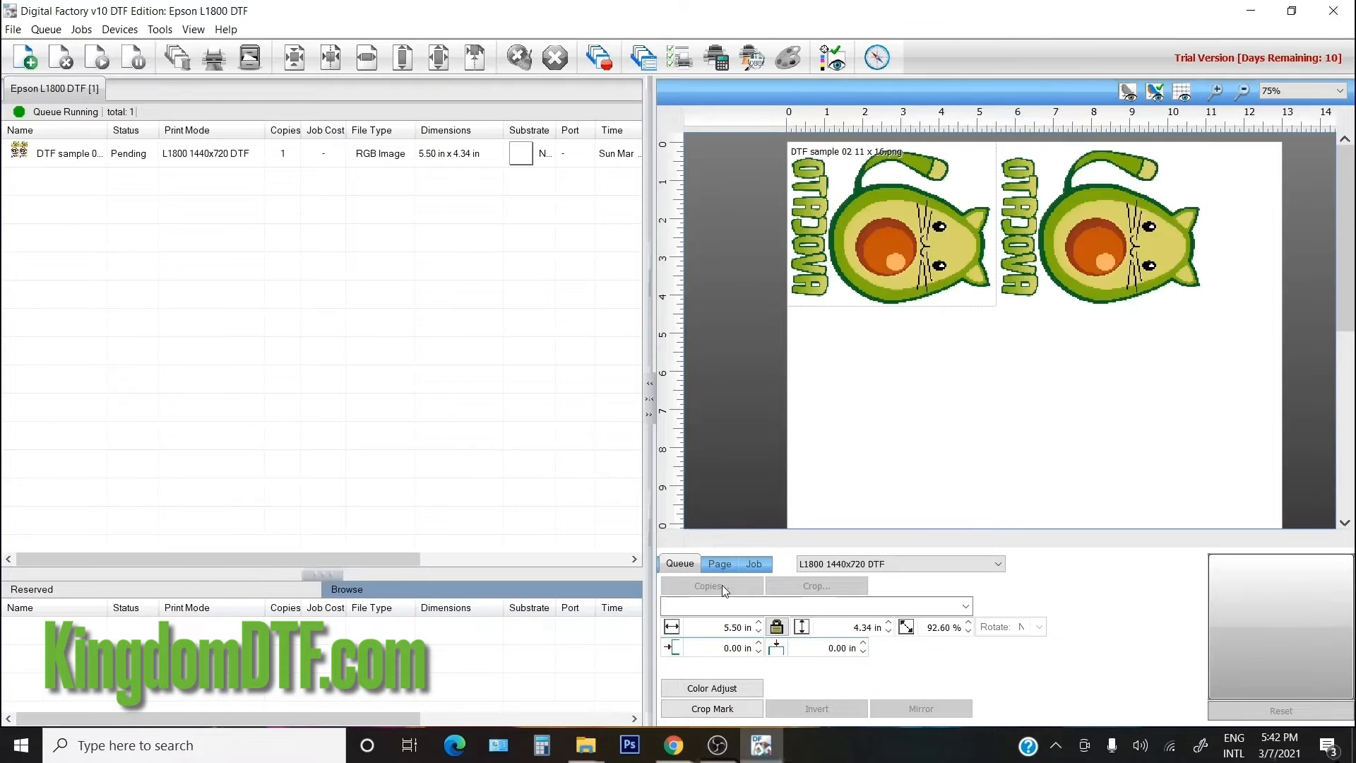
left_click(721, 565)
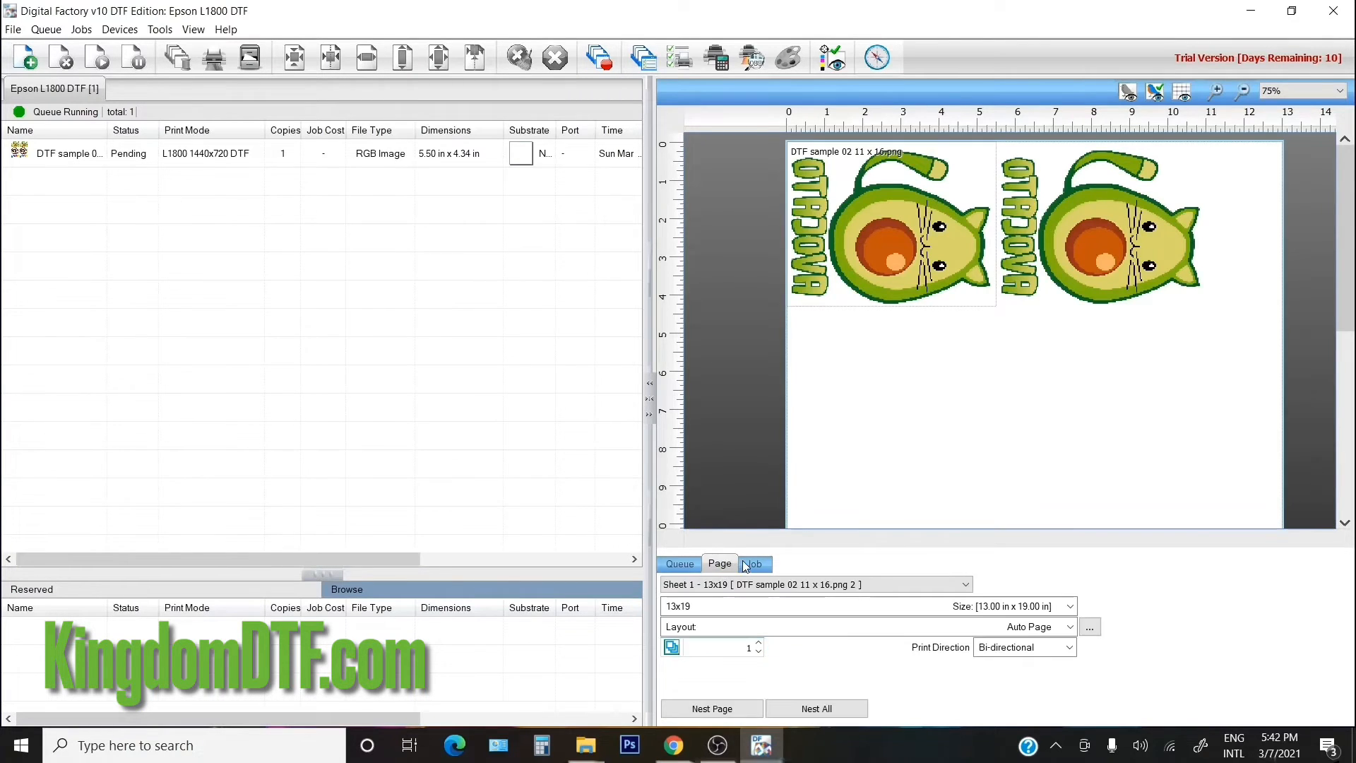
left_click(745, 565)
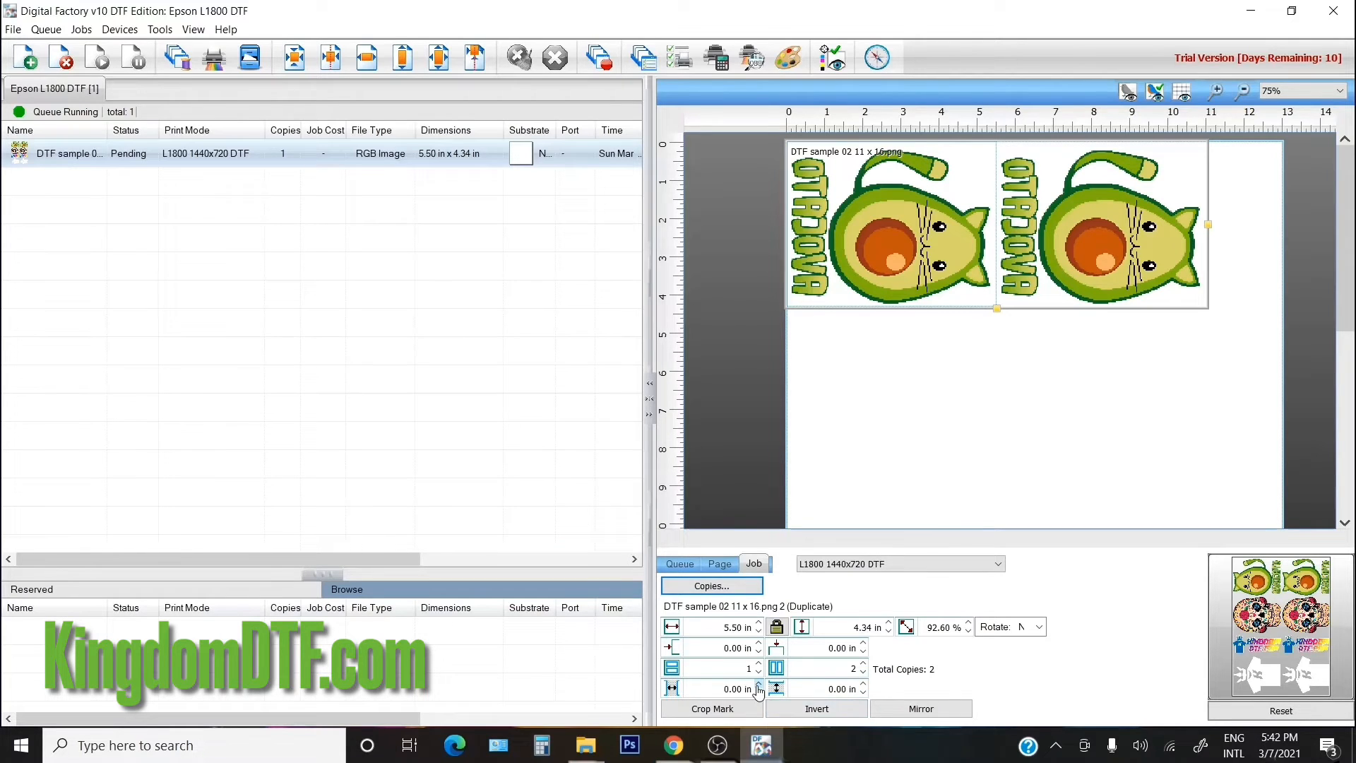
left_click(759, 686)
left_click(759, 686)
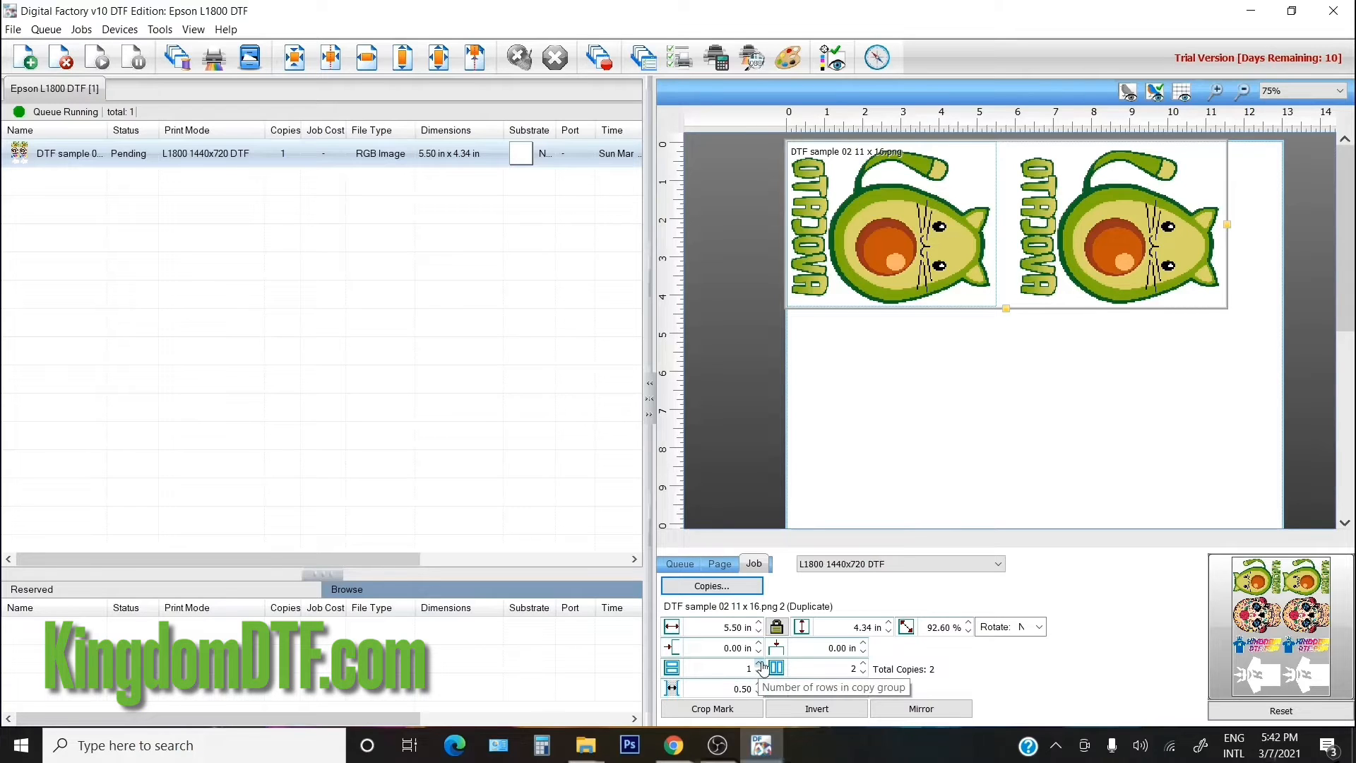
- Set the avocado copy group to four rows with 0.50 in vertical spacing
left_click(759, 665)
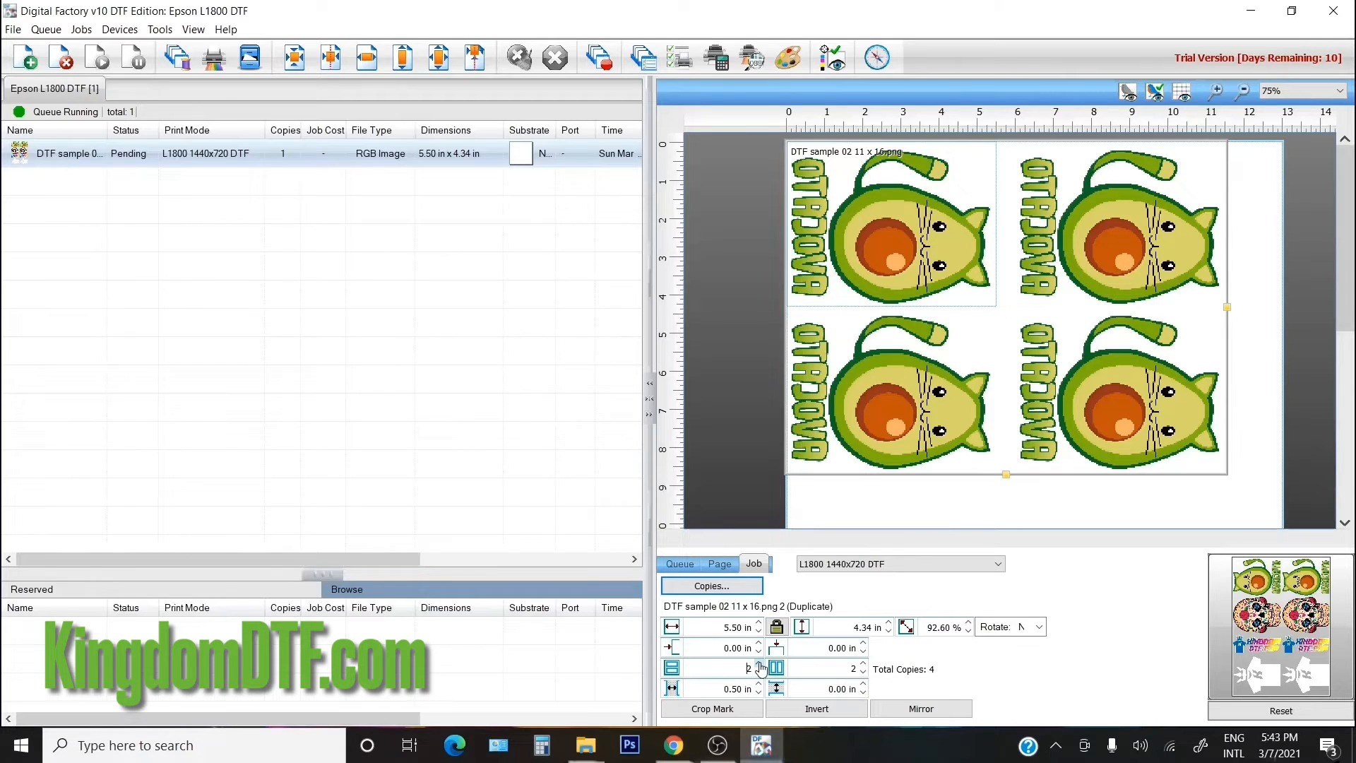
left_click(863, 686)
left_click(864, 685)
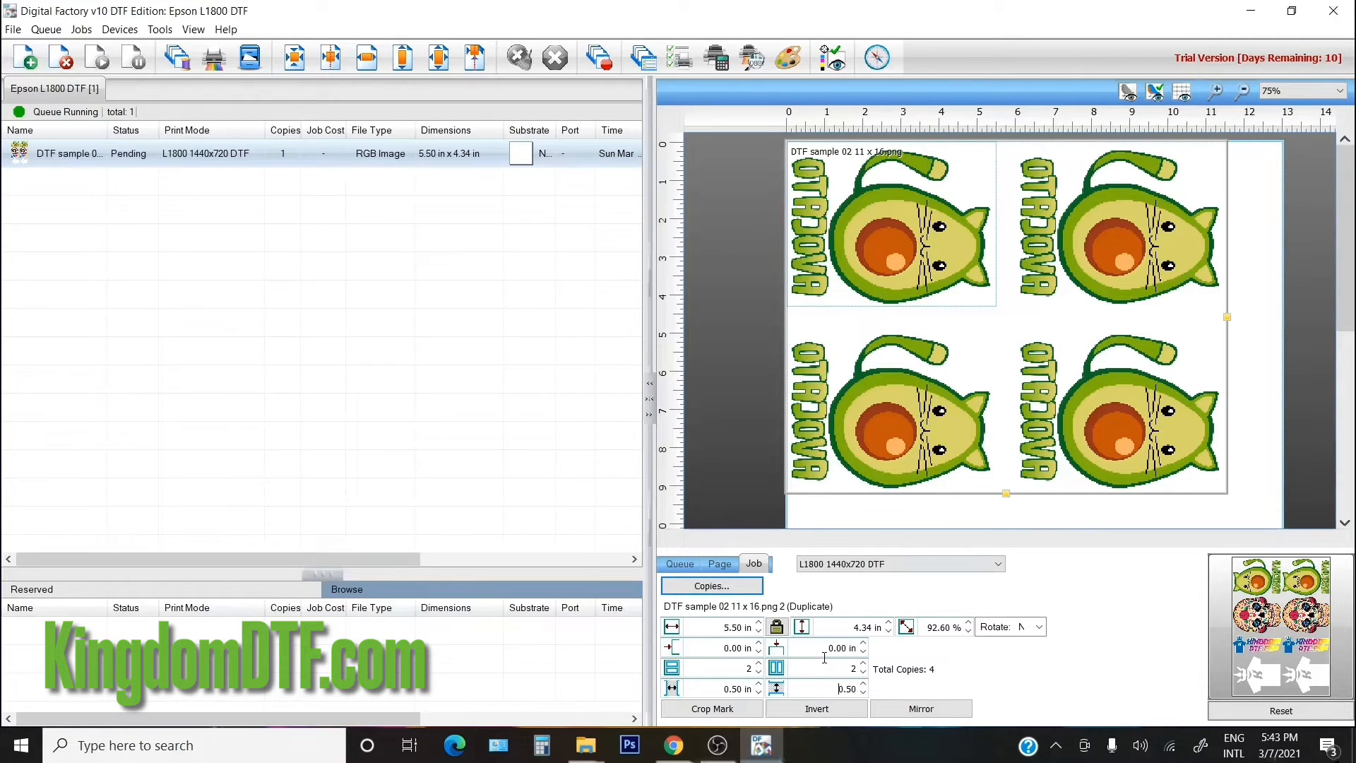
left_click(759, 664)
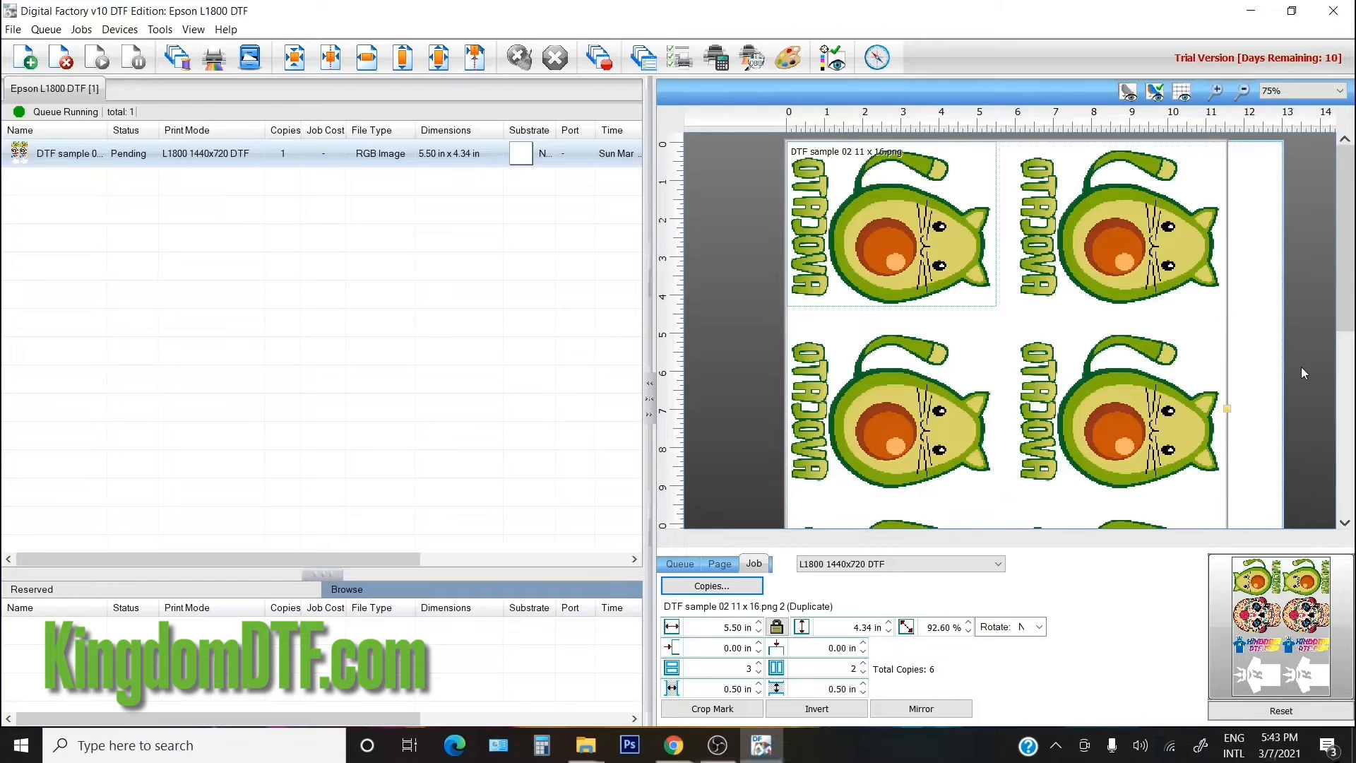
scroll(1298, 366, "down", 2)
left_click(759, 664)
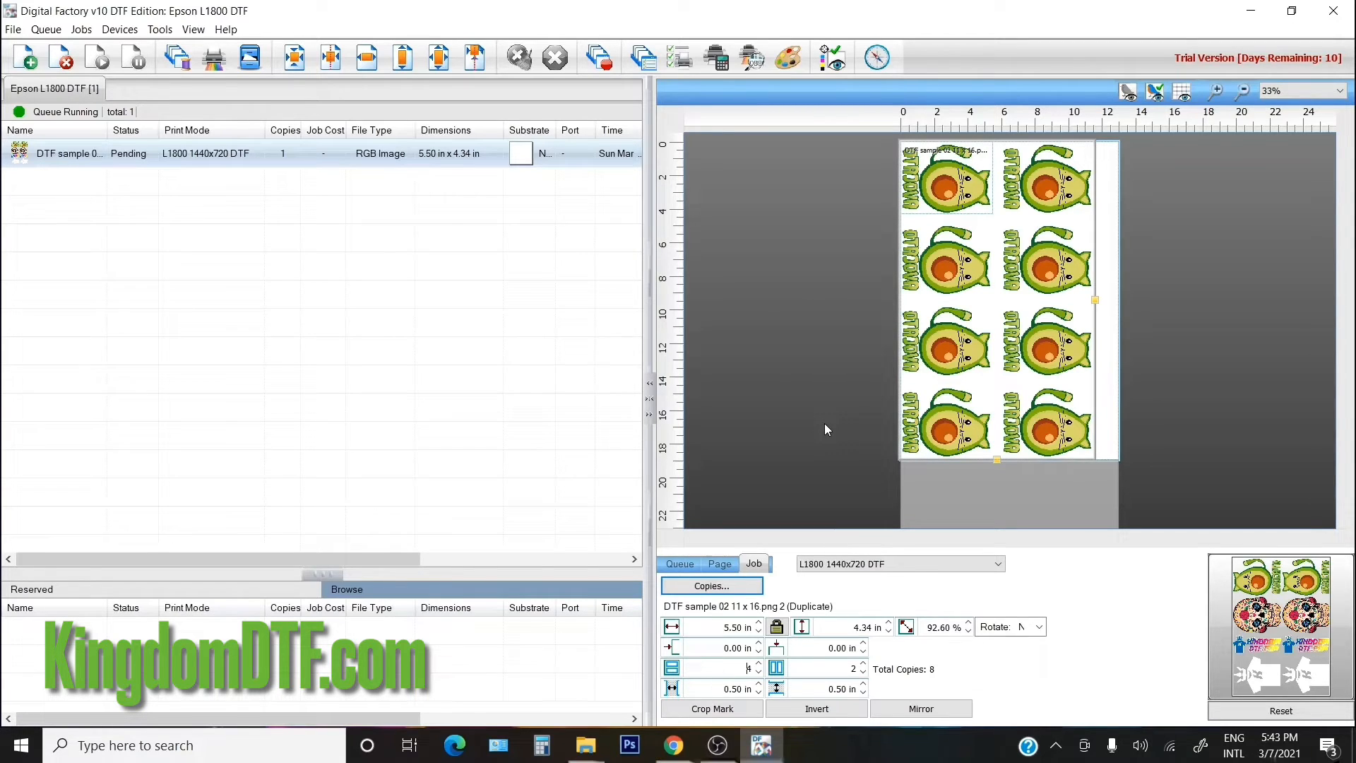
right_click(189, 159)
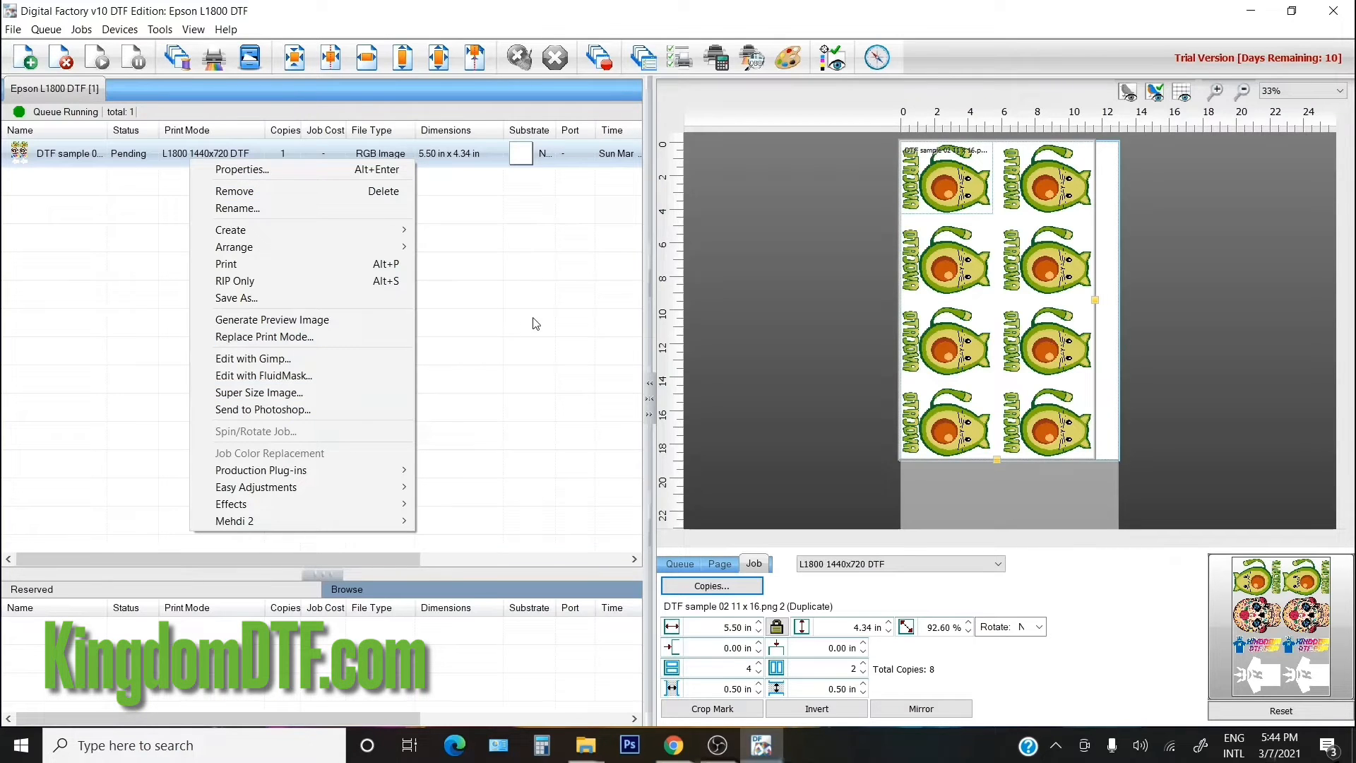
left_click(718, 746)
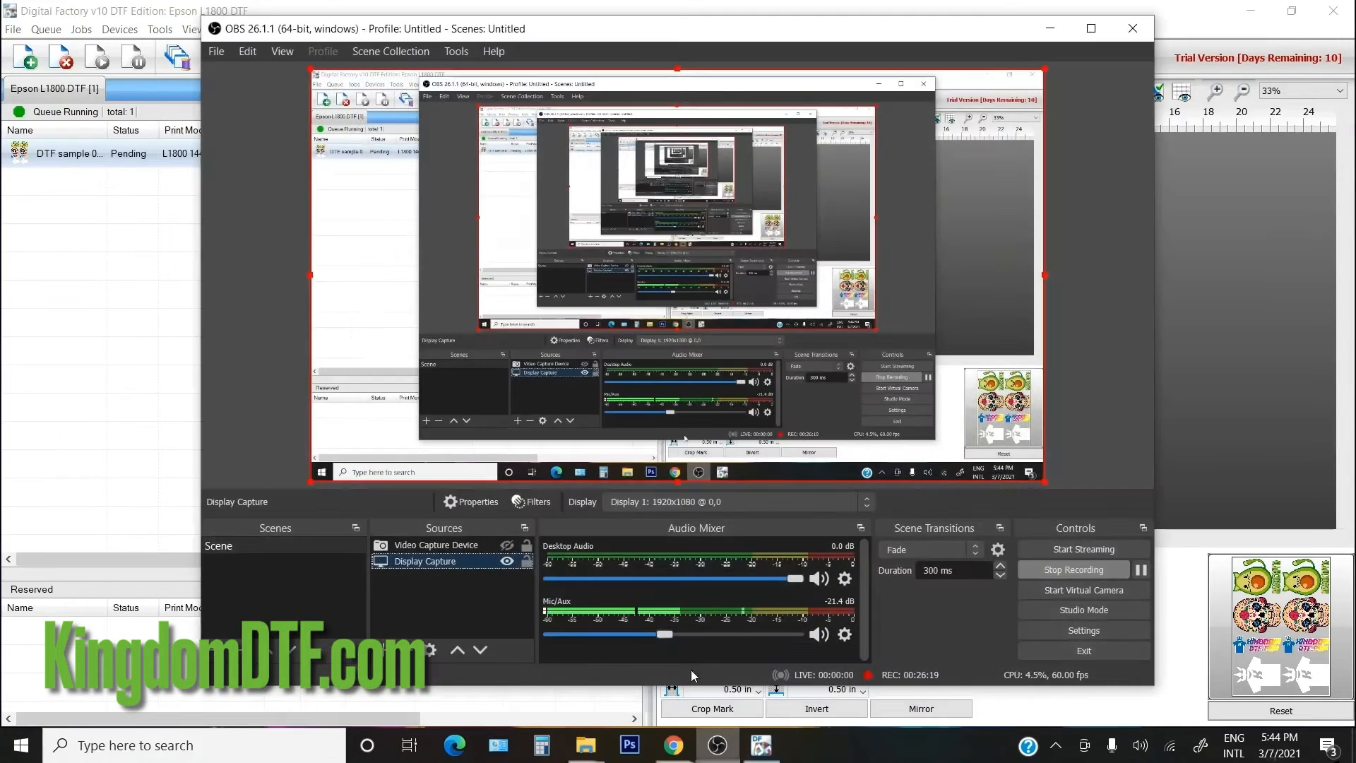
left_click(718, 746)
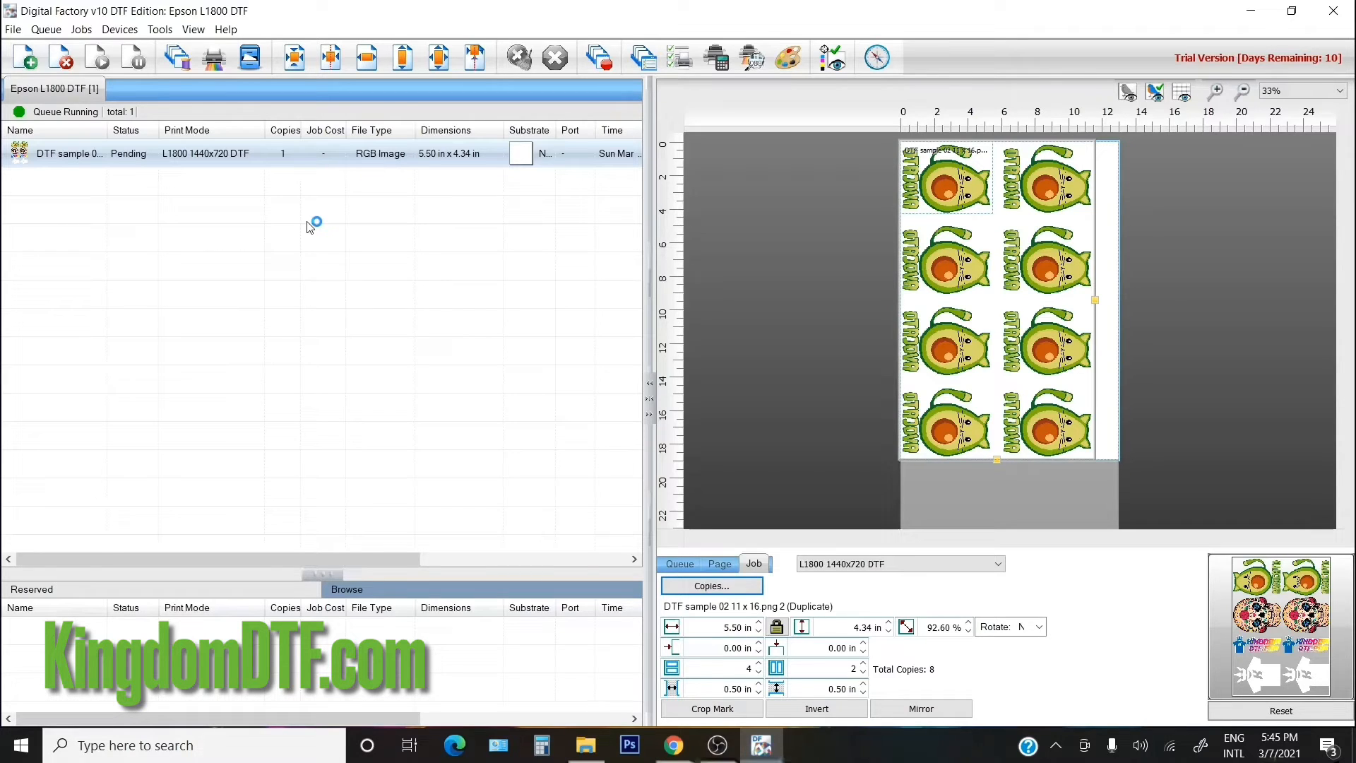
- Remove the avocado job from the print queue
left_click(146, 213)
left_click(94, 164)
left_click(61, 56)
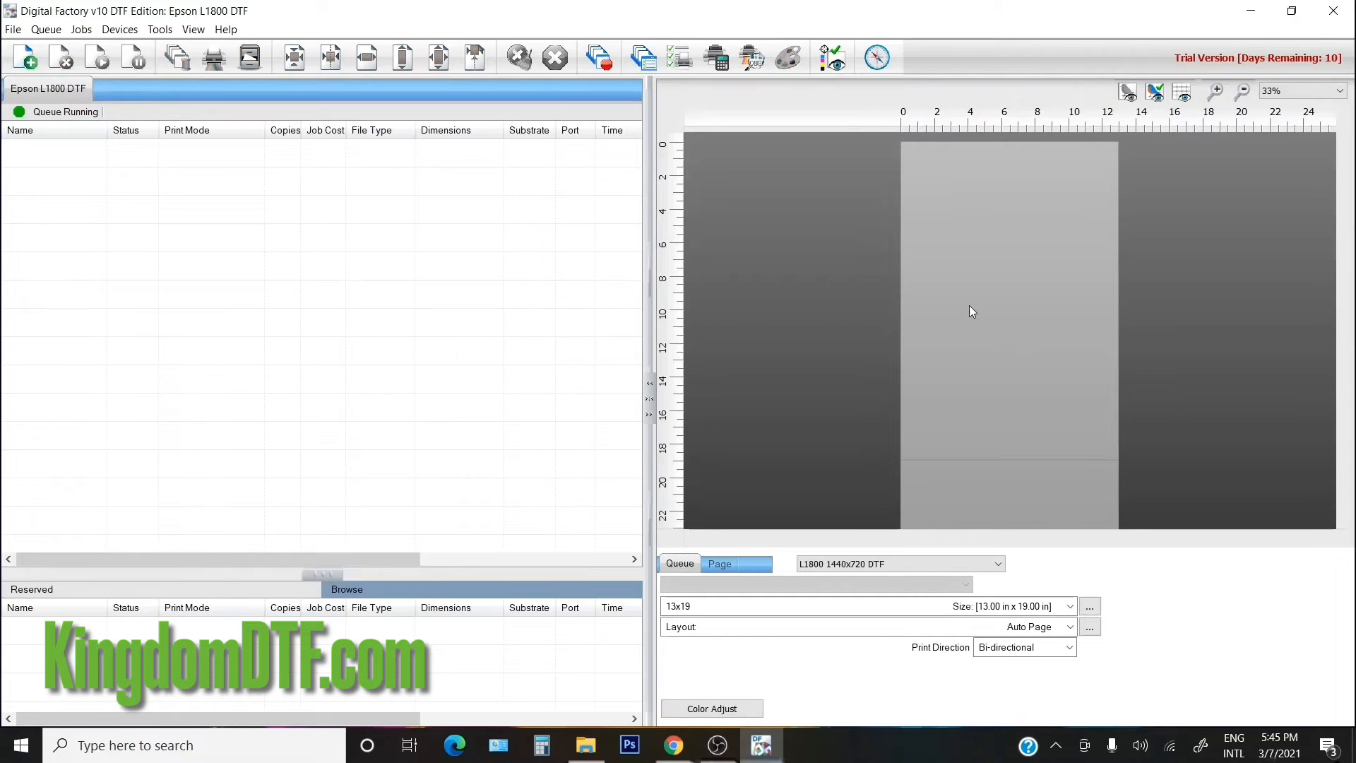
left_click(13, 29)
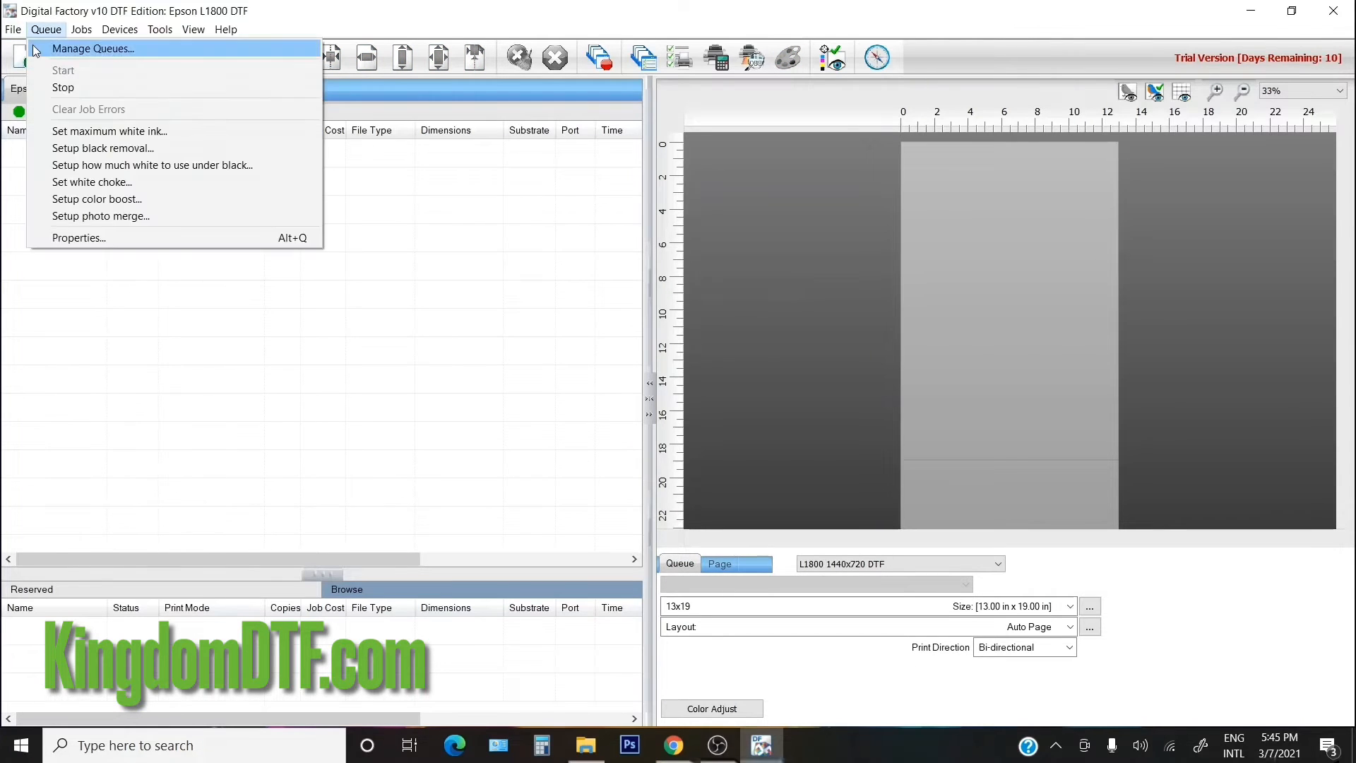
left_click(39, 45)
left_click(1004, 213)
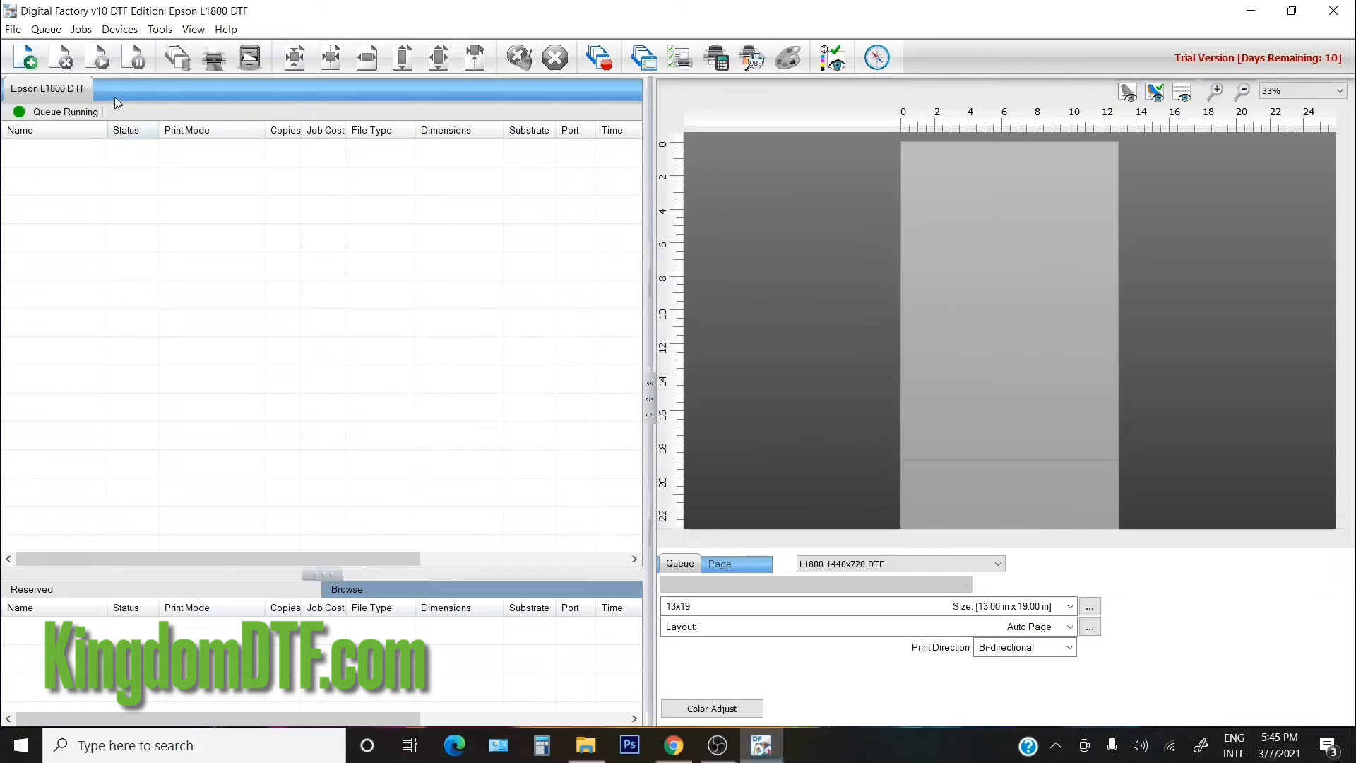
- Browse the Desktop, Black Shirts and Digital Factory 10 Trial folders, including its subfolders, for artwork to import, then close the file chooser
left_click(13, 31)
left_click(40, 49)
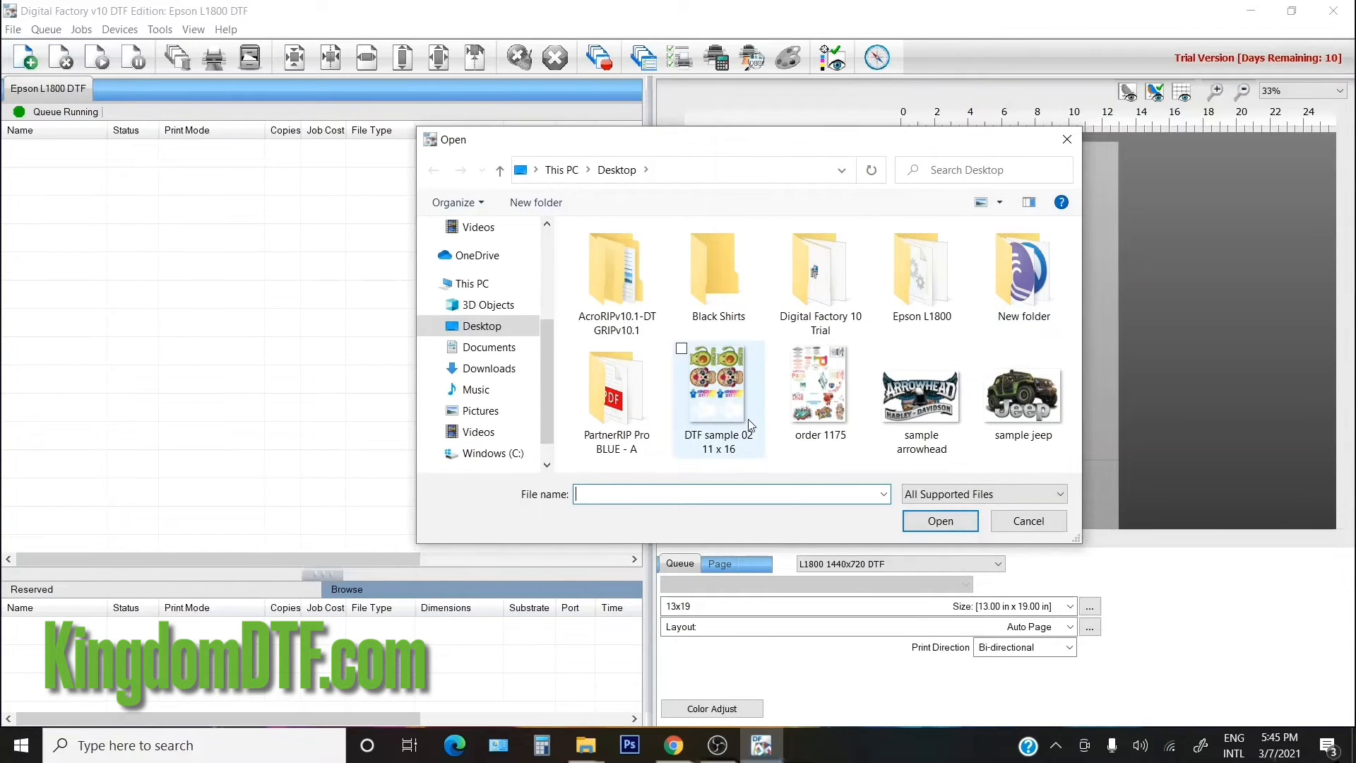
double_click(823, 294)
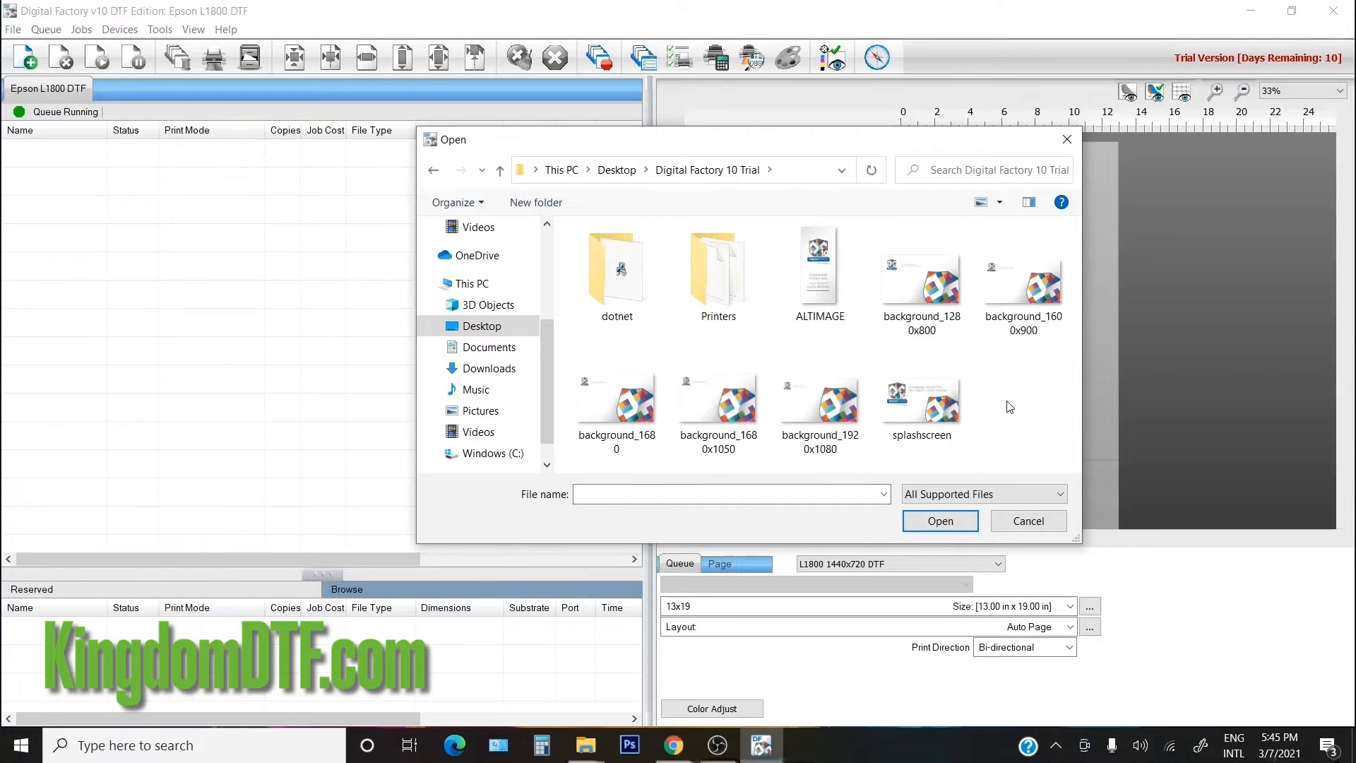
left_click(435, 174)
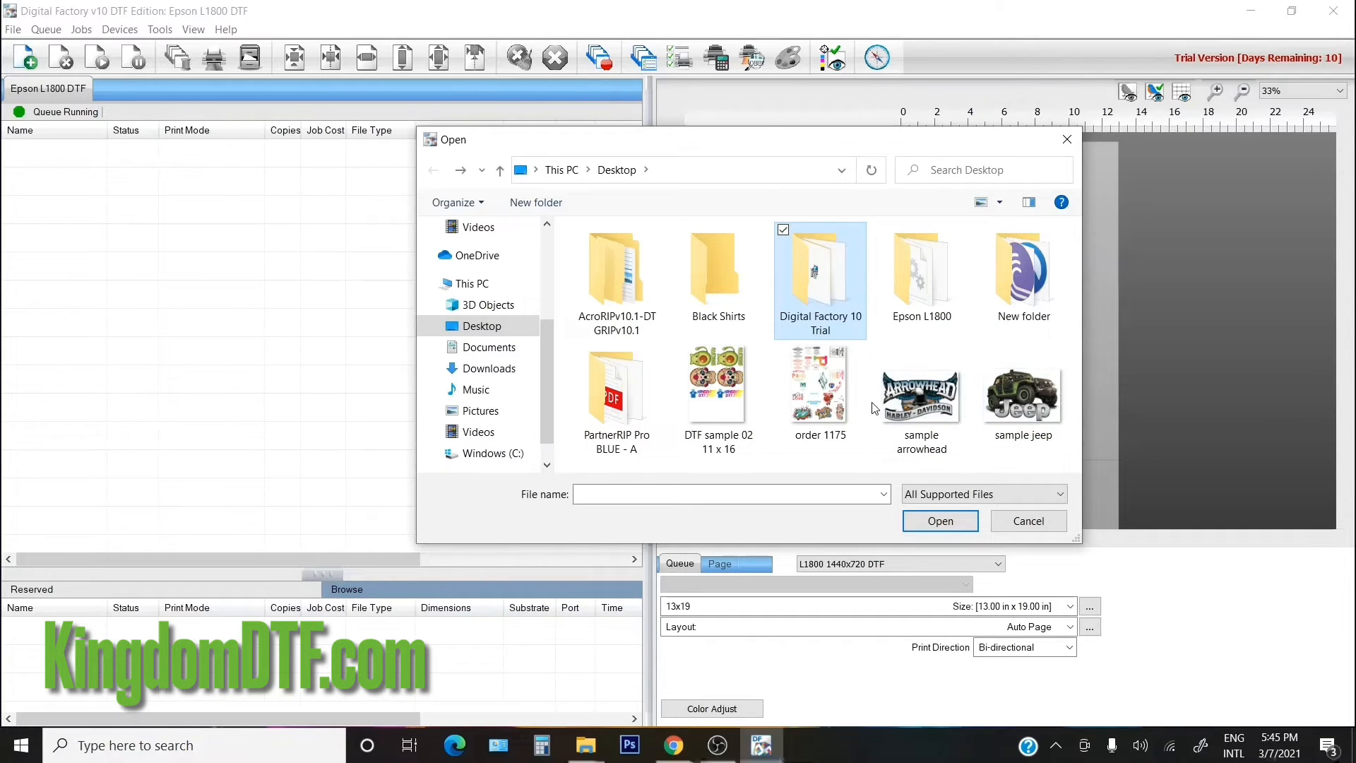
double_click(735, 279)
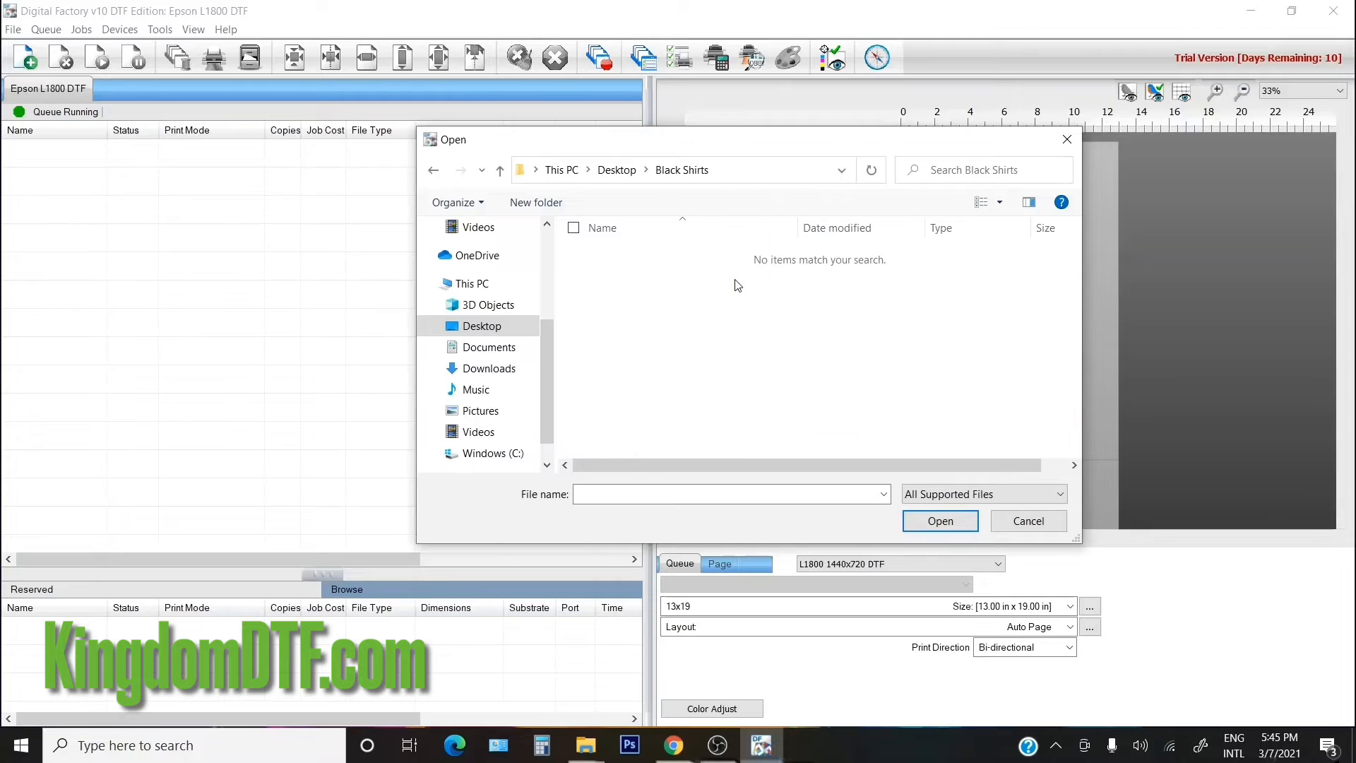
left_click(433, 169)
double_click(812, 272)
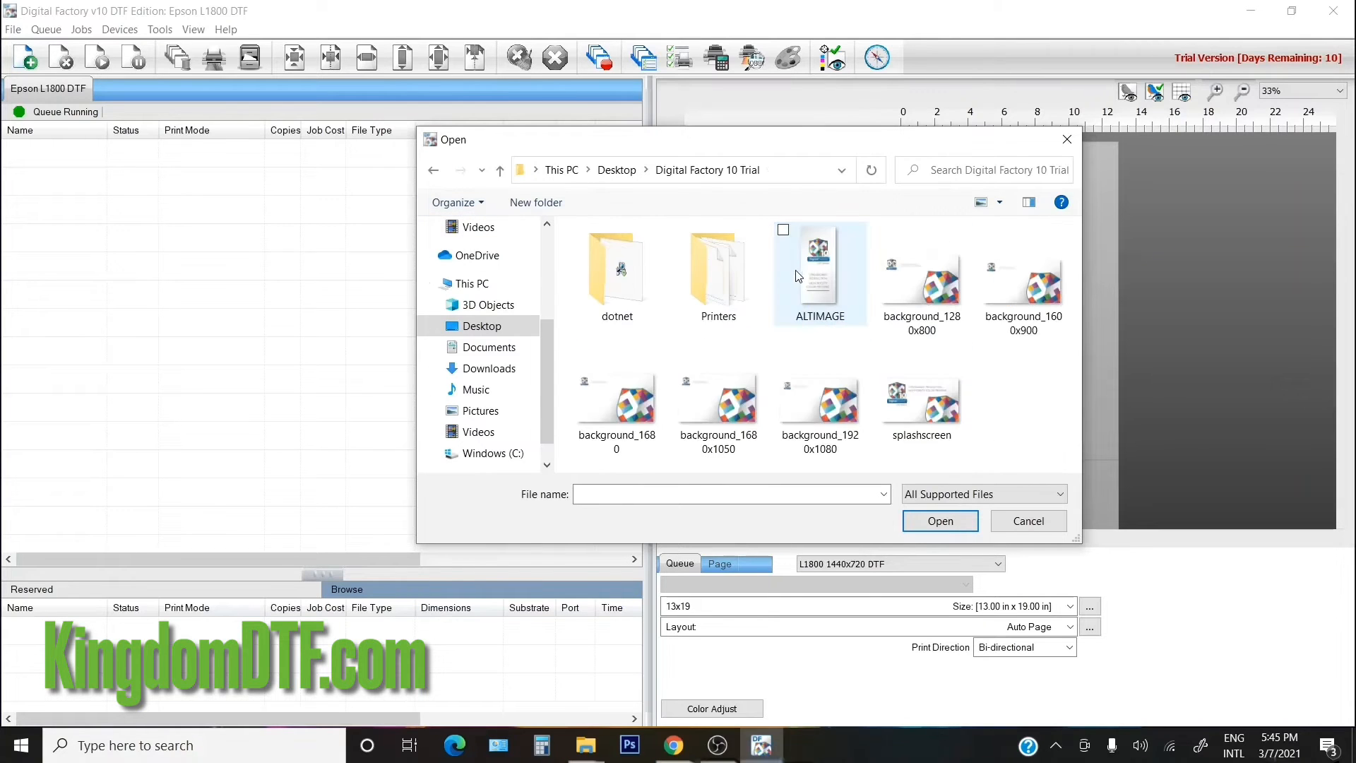
double_click(692, 272)
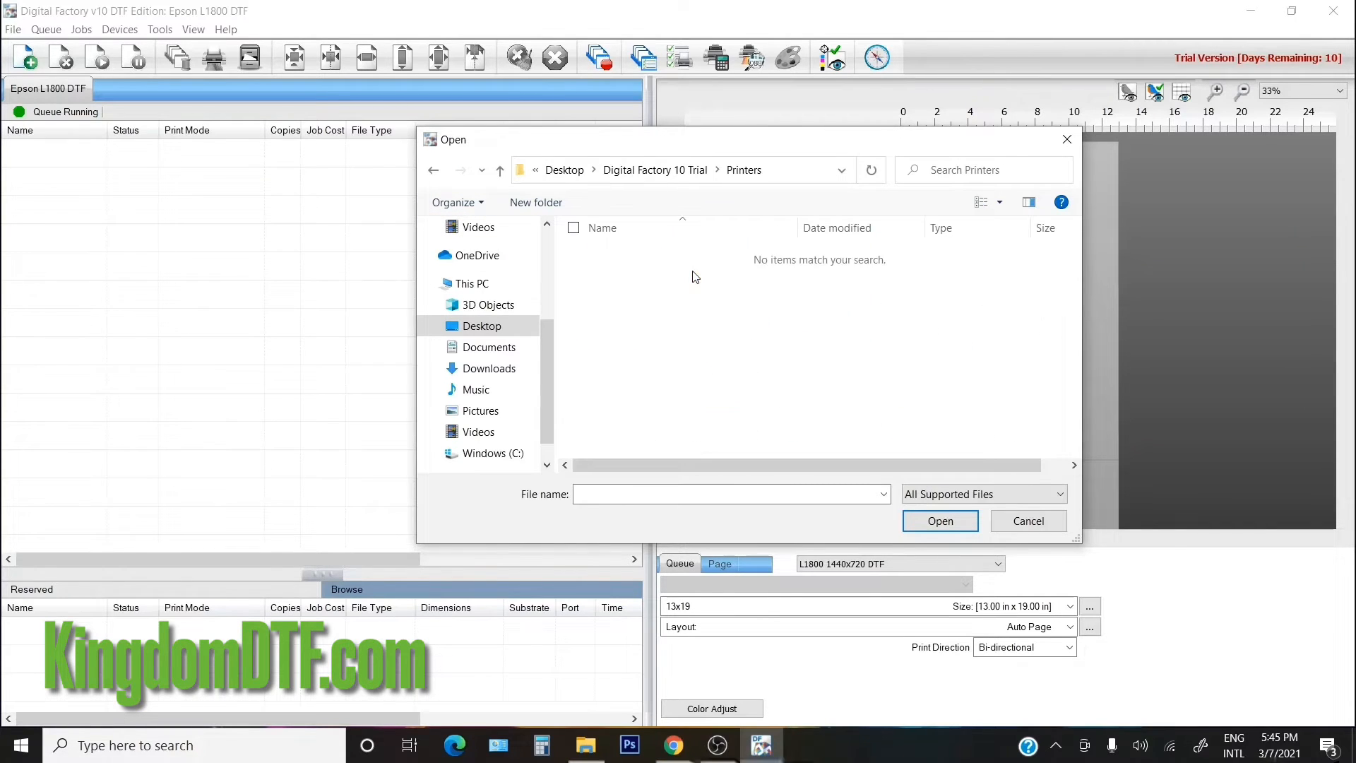
left_click(433, 169)
left_click(433, 170)
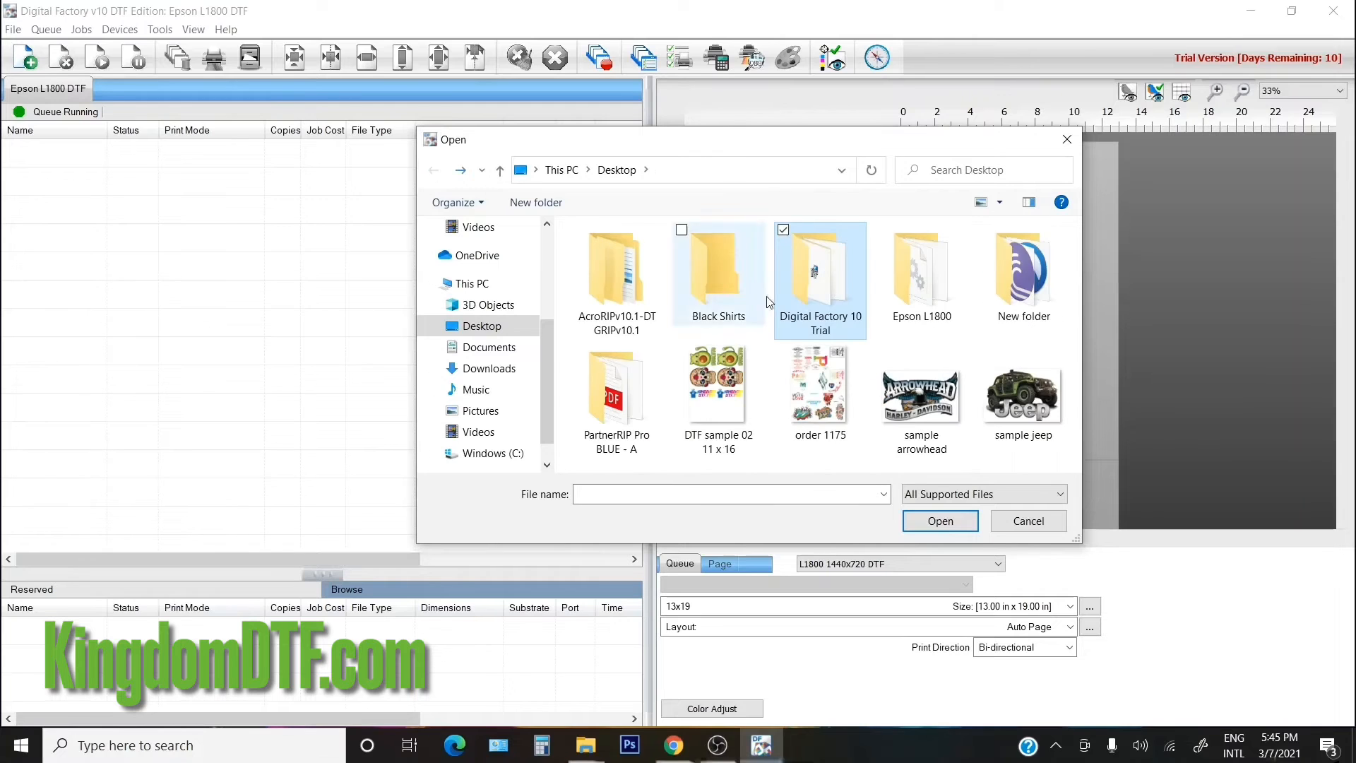
double_click(803, 299)
double_click(616, 272)
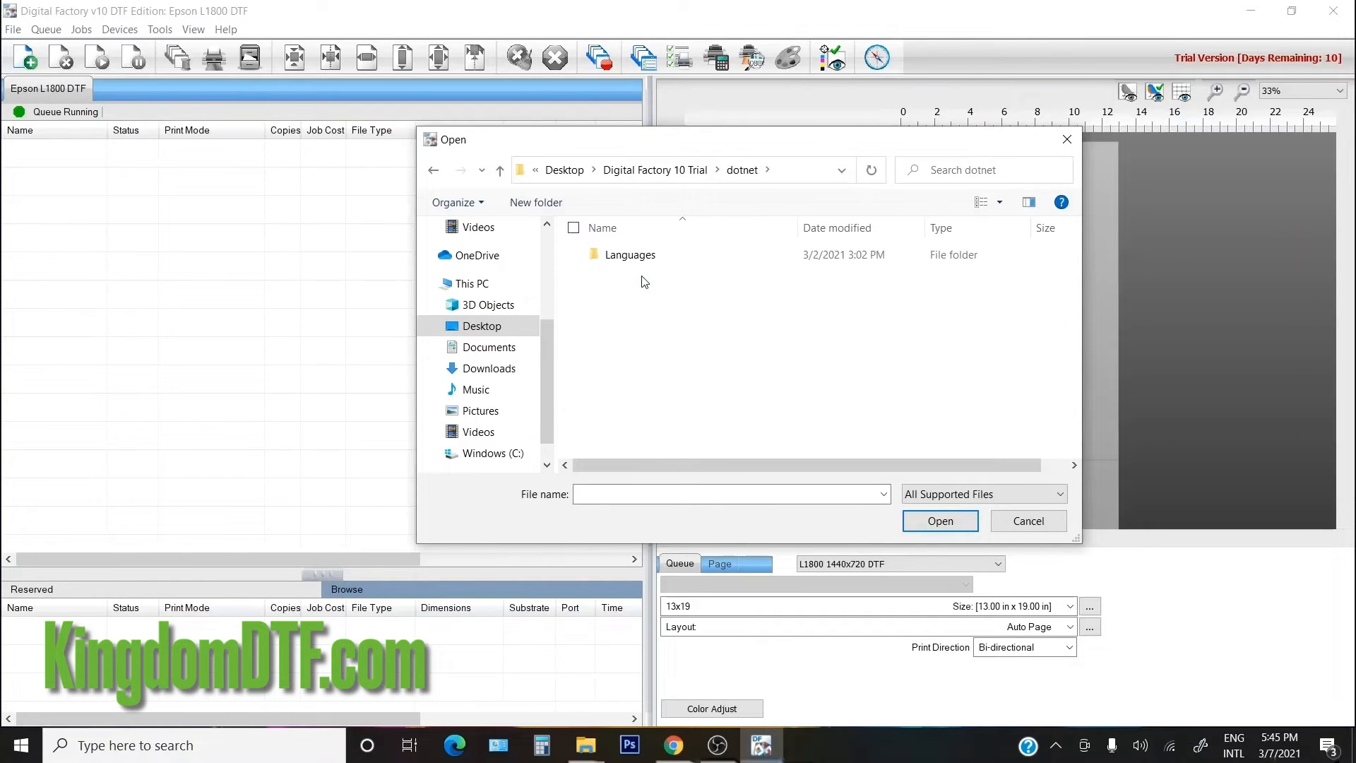
left_click(433, 169)
left_click(433, 170)
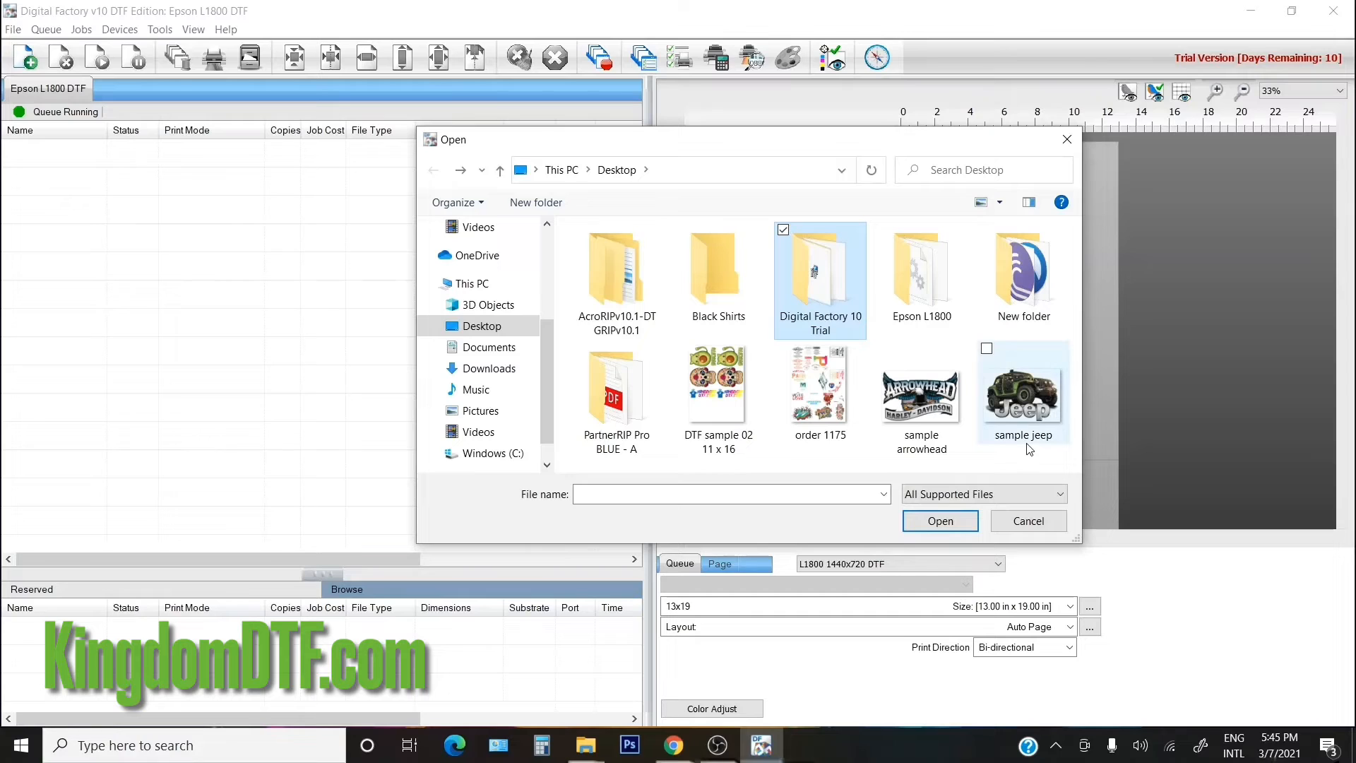
mouse_move(1028, 448)
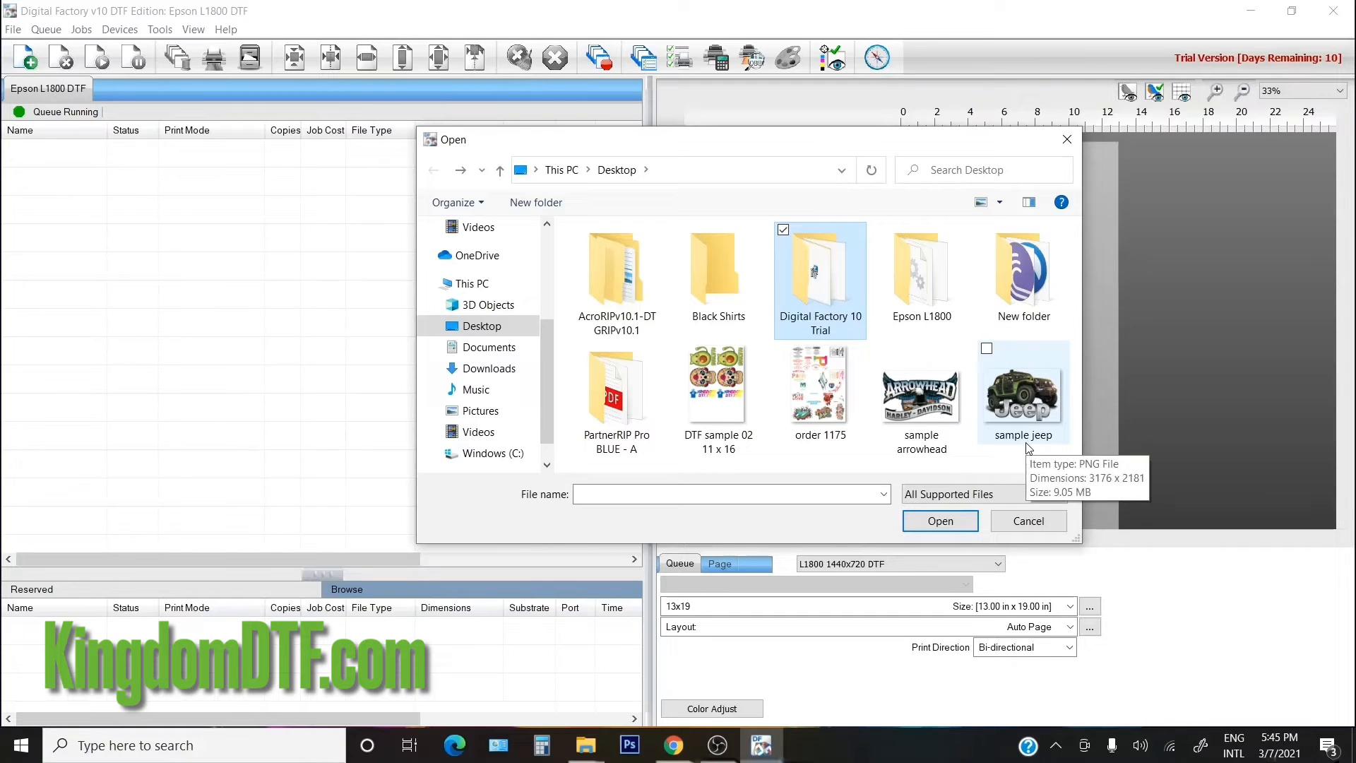
left_click(1020, 523)
- Examine the print modes available for the Epson L1800 DTF queue without choosing a different one
left_click(943, 567)
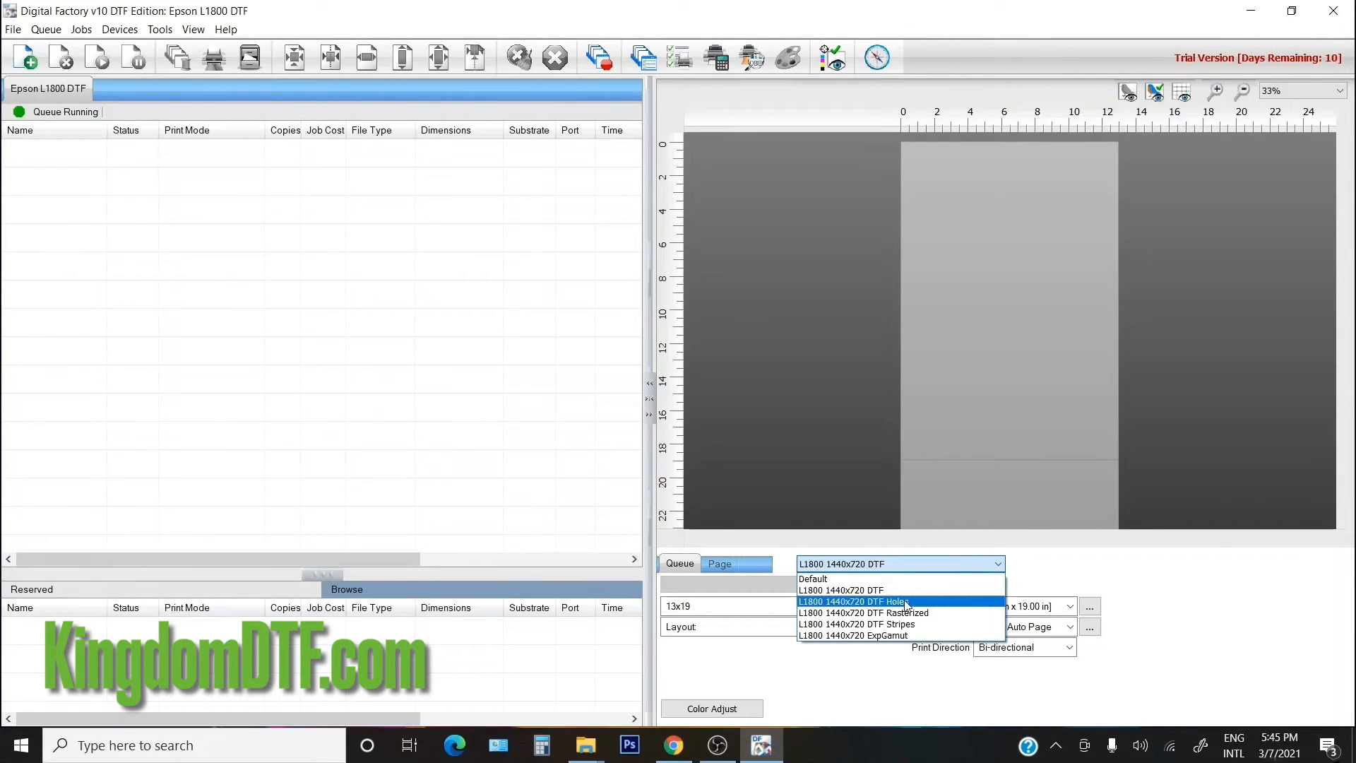
left_click(1208, 591)
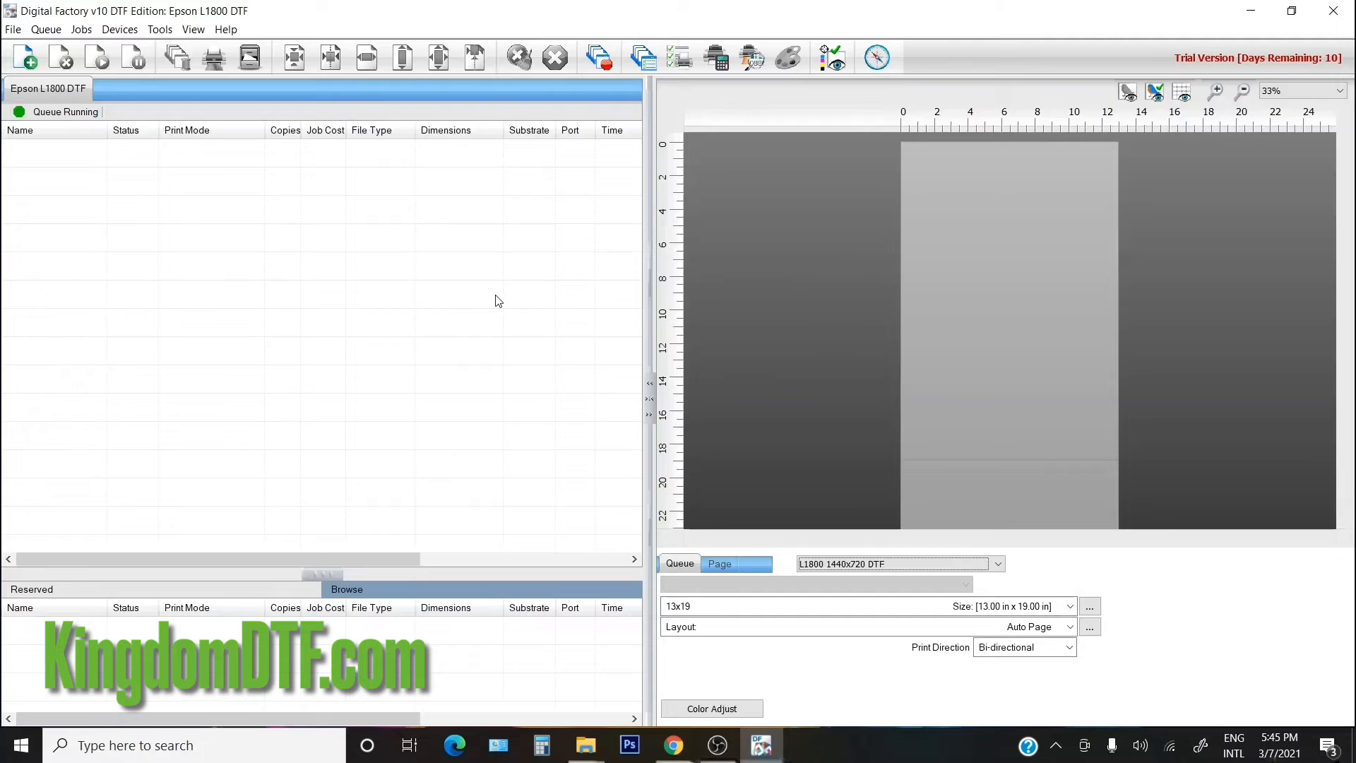
left_click(992, 565)
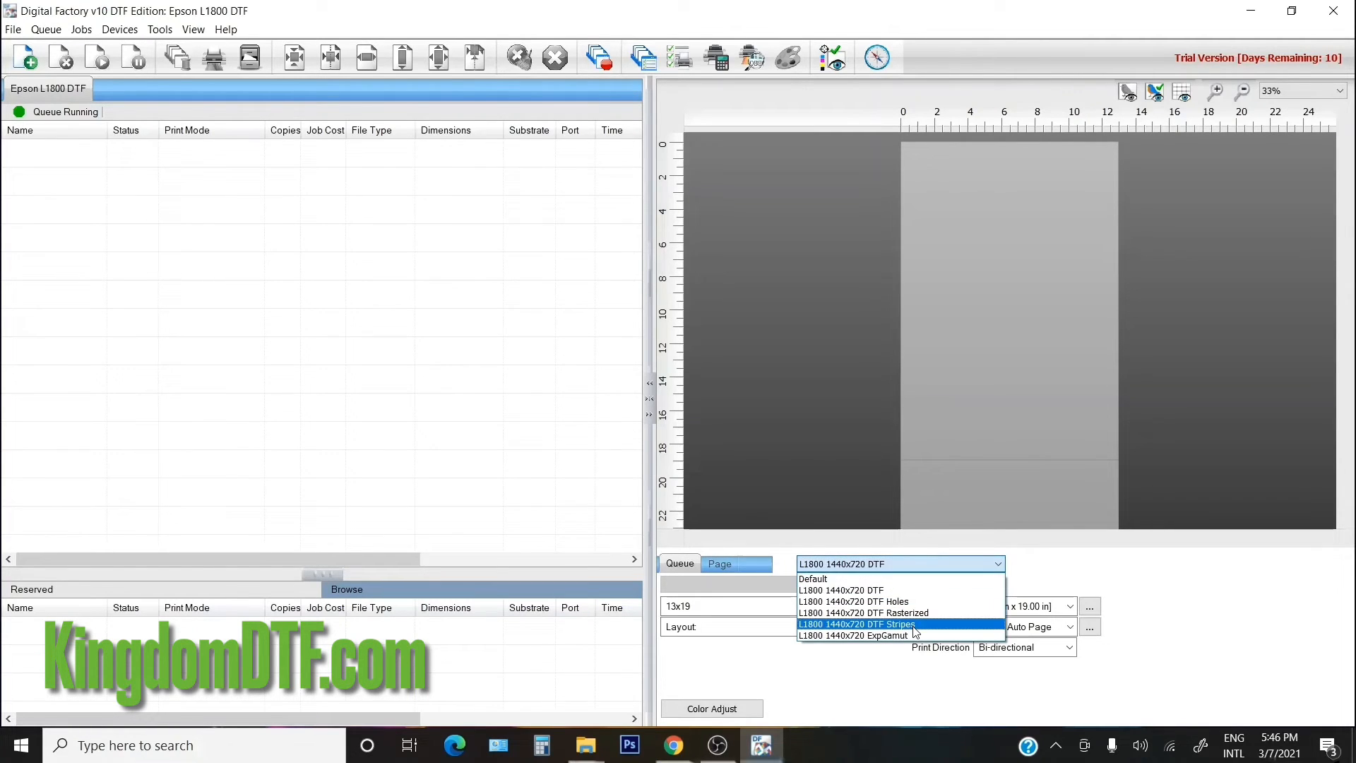
left_click(1152, 579)
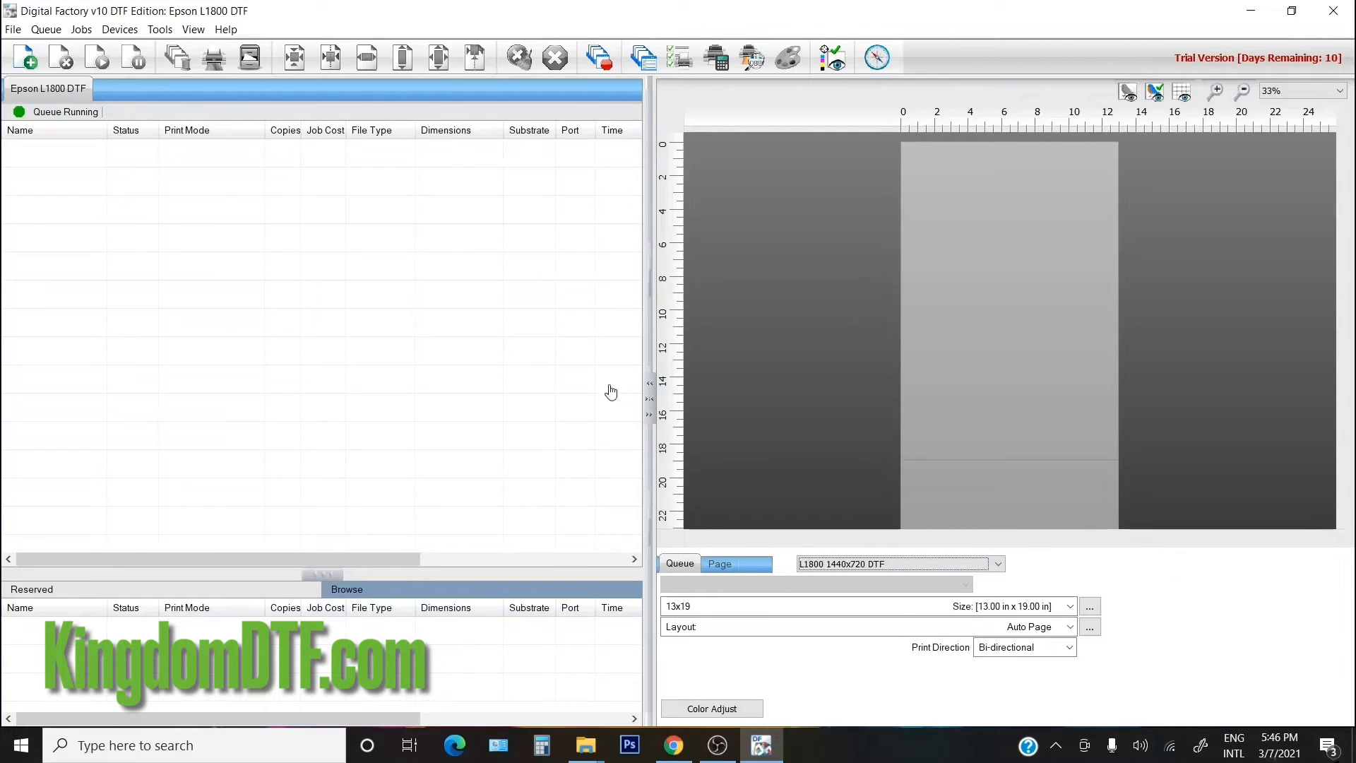
- Open the Queue Manager and copy the Epson L1800 DTF queue with the name suffix "Raster"
left_click(13, 29)
mouse_move(47, 30)
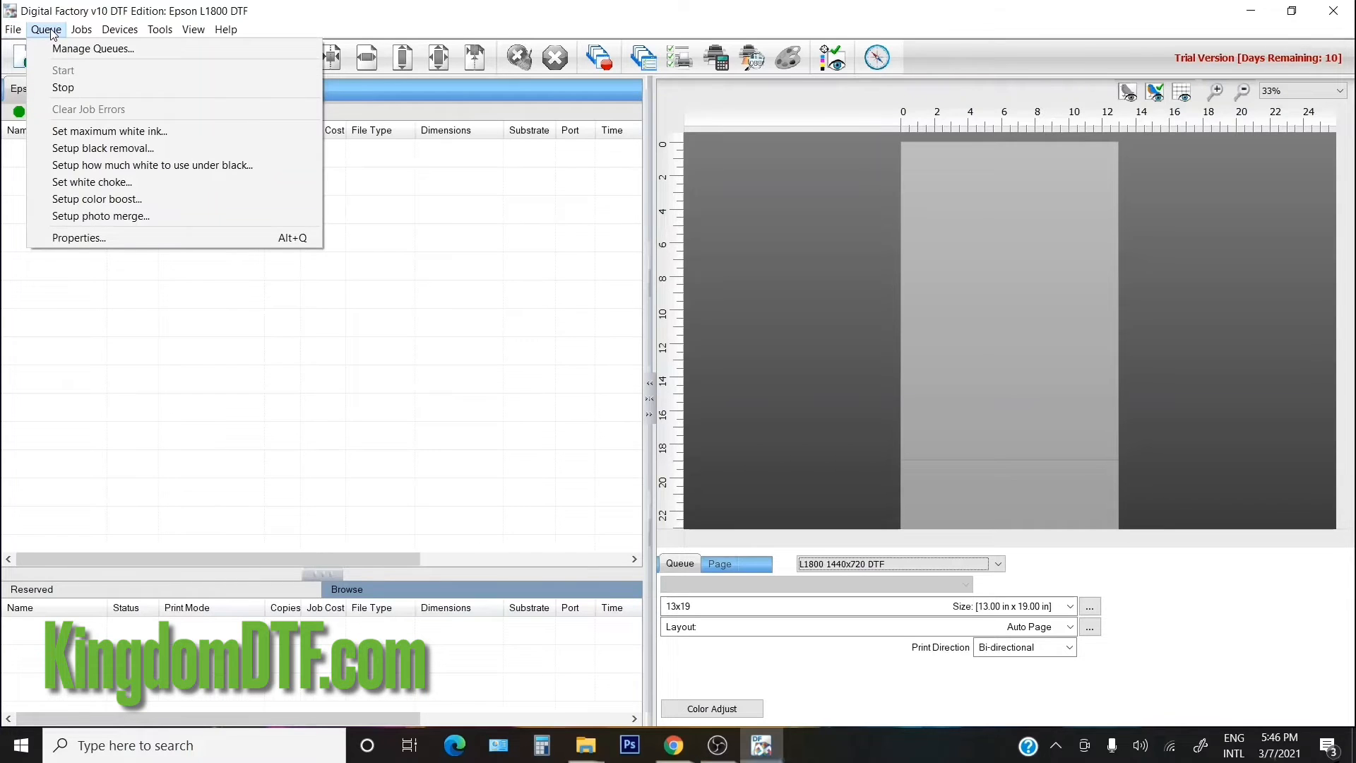
left_click(62, 48)
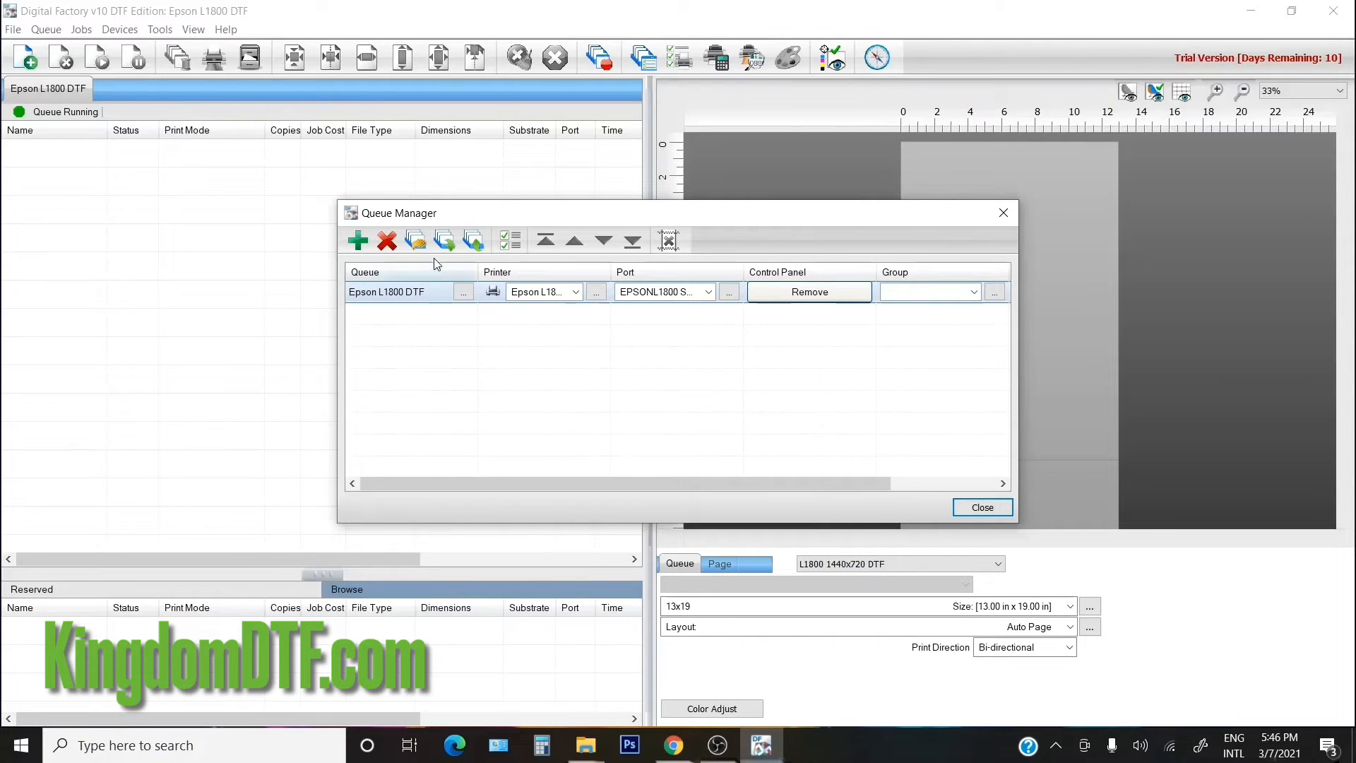
left_click(422, 239)
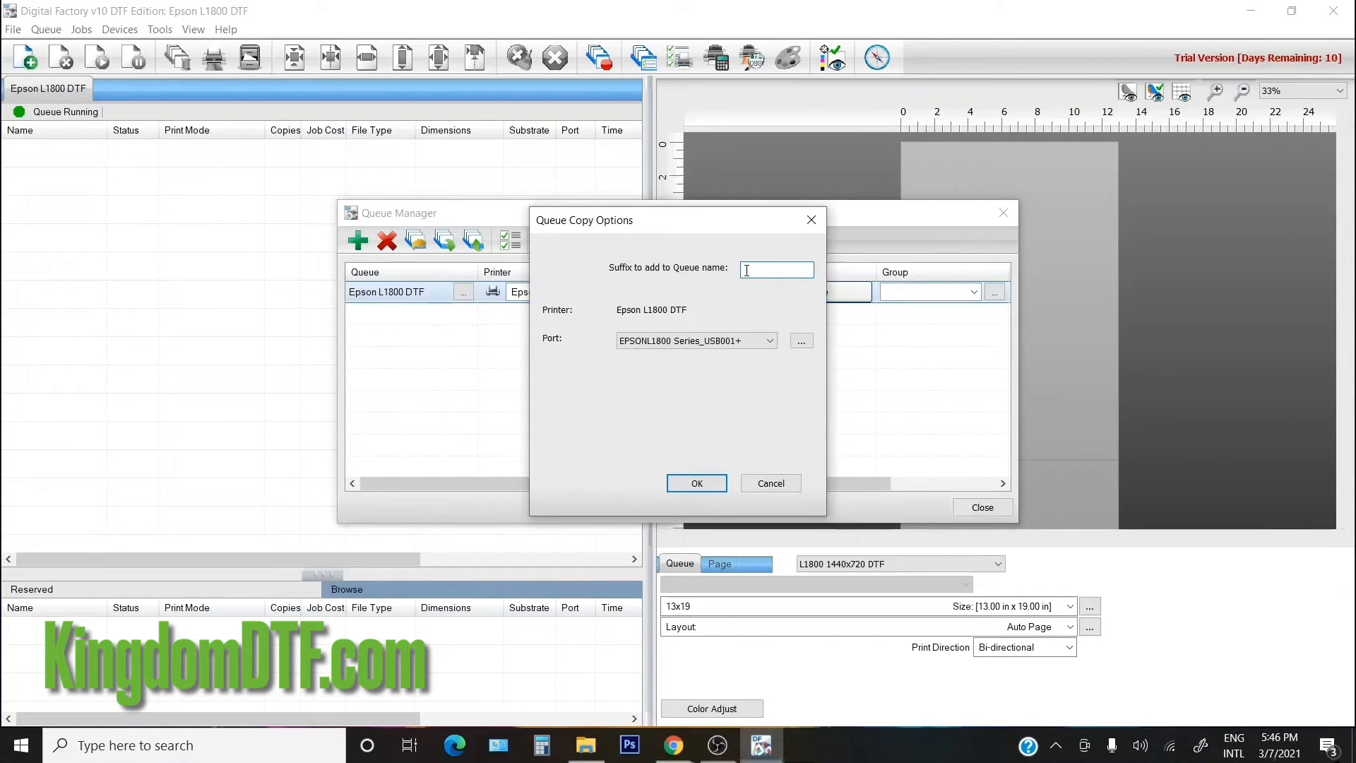
type("Raster")
left_click(707, 481)
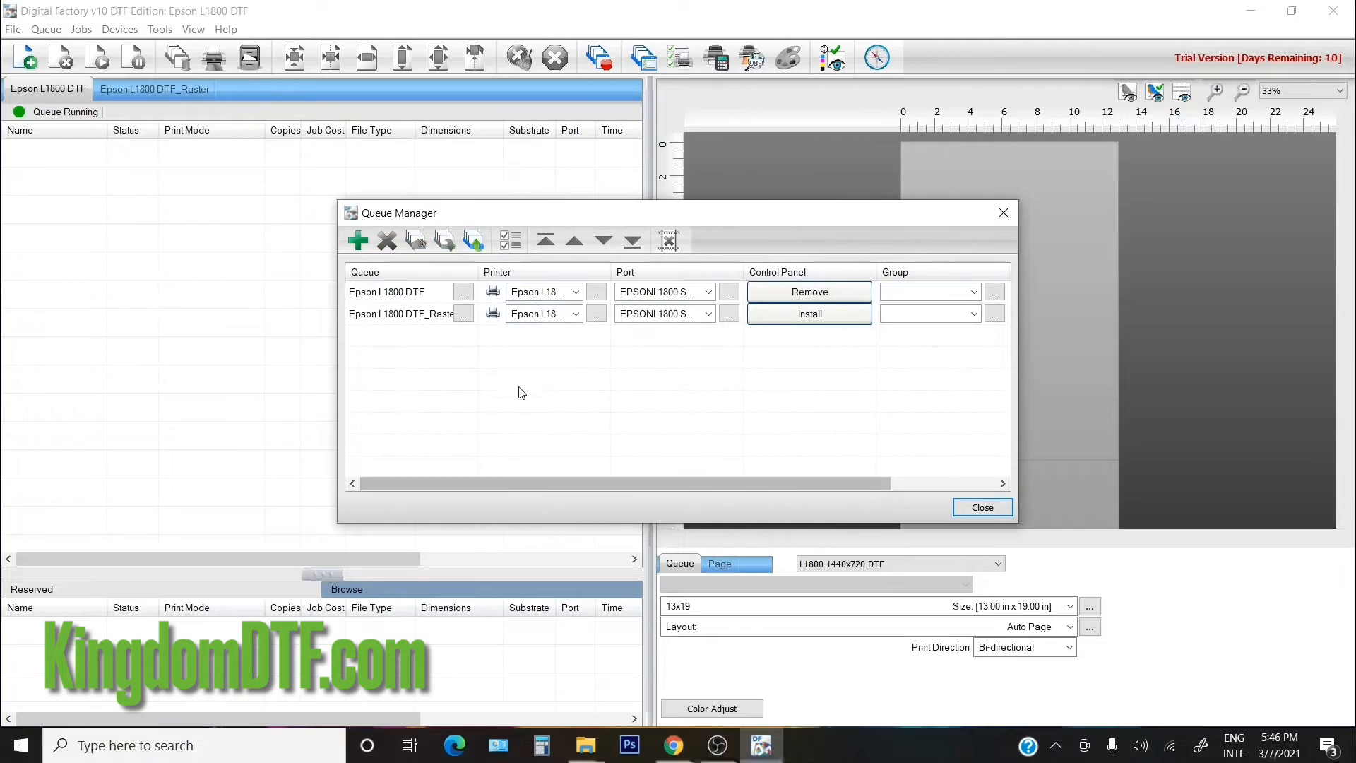
- Make another copy of the original Epson L1800 DTF queue with the name suffix "Lines"
left_click(422, 295)
left_click(444, 240)
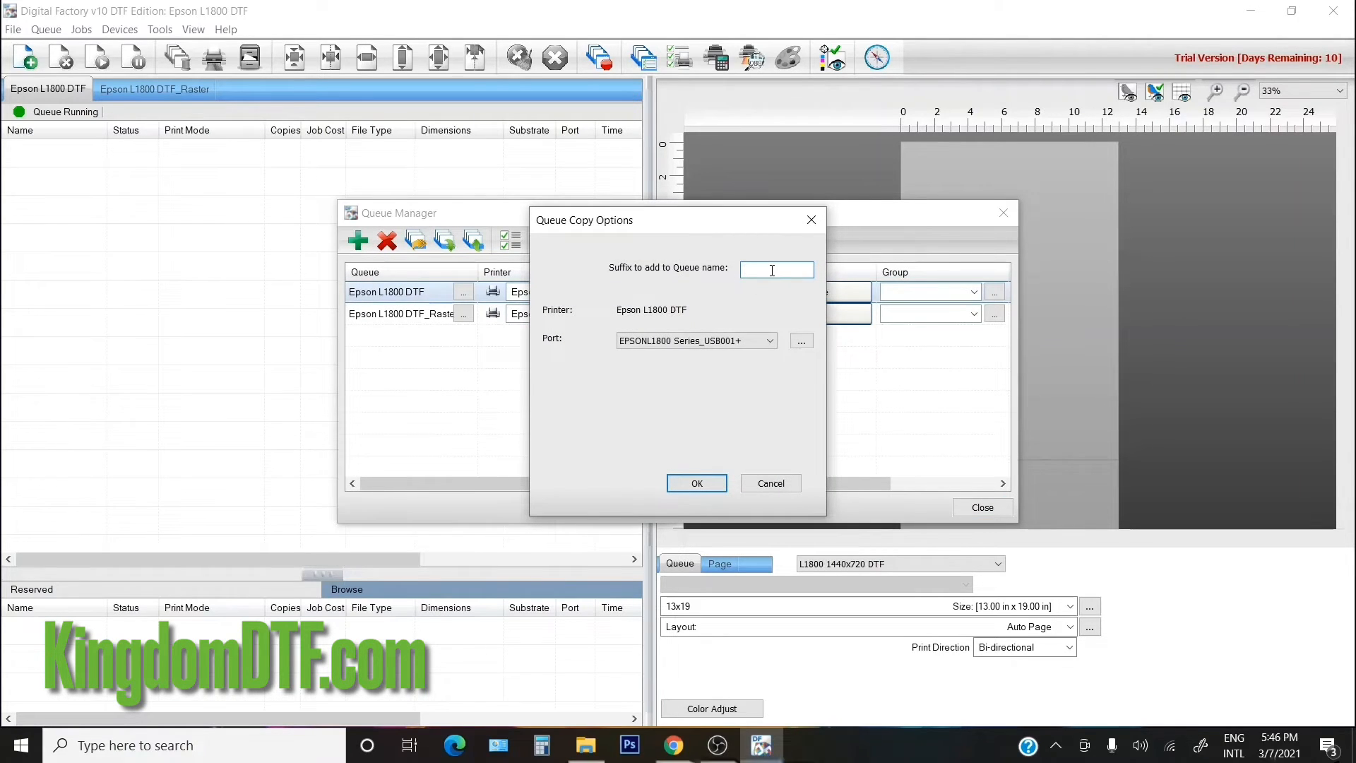
type("Lines")
left_click(705, 493)
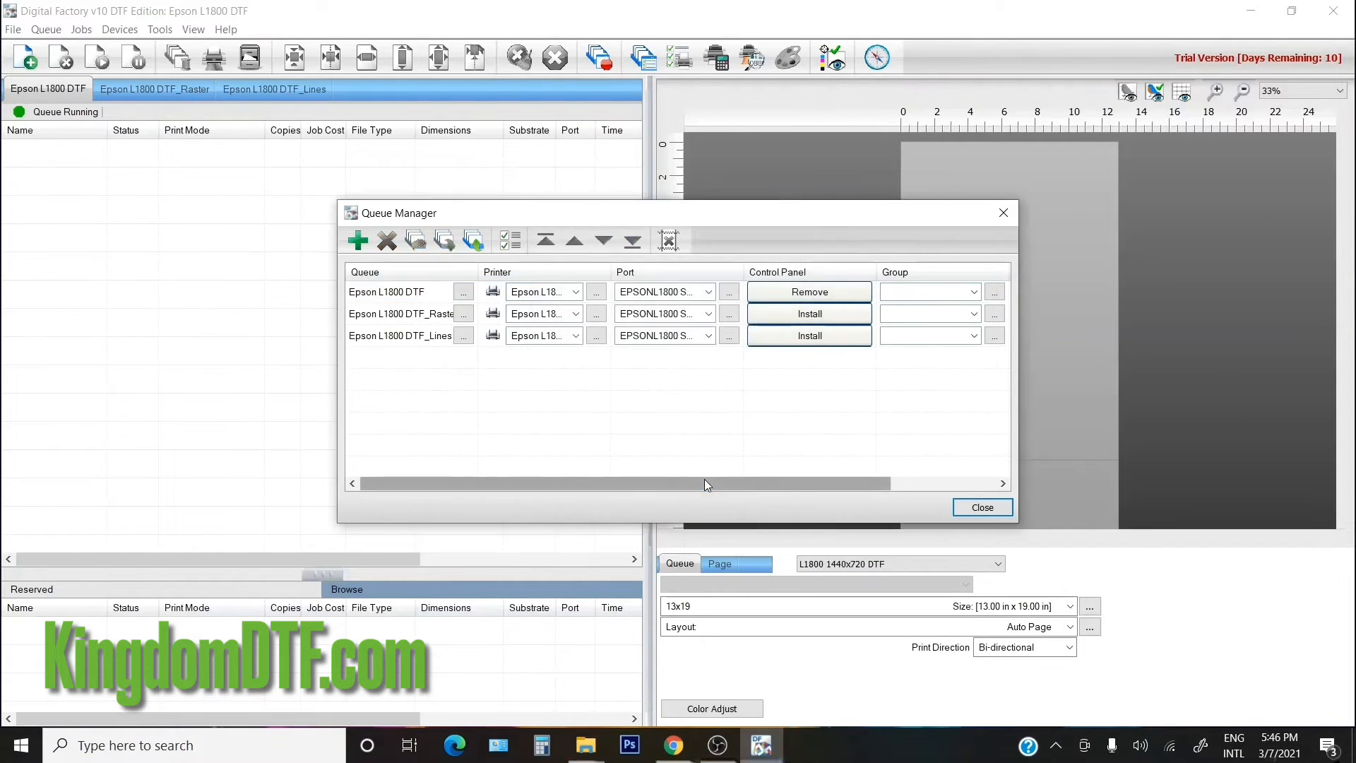
- Install the control panel entries for the Raster and Lines queues and close the Queue Manager
left_click(770, 322)
left_click(796, 360)
left_click(798, 337)
left_click(803, 362)
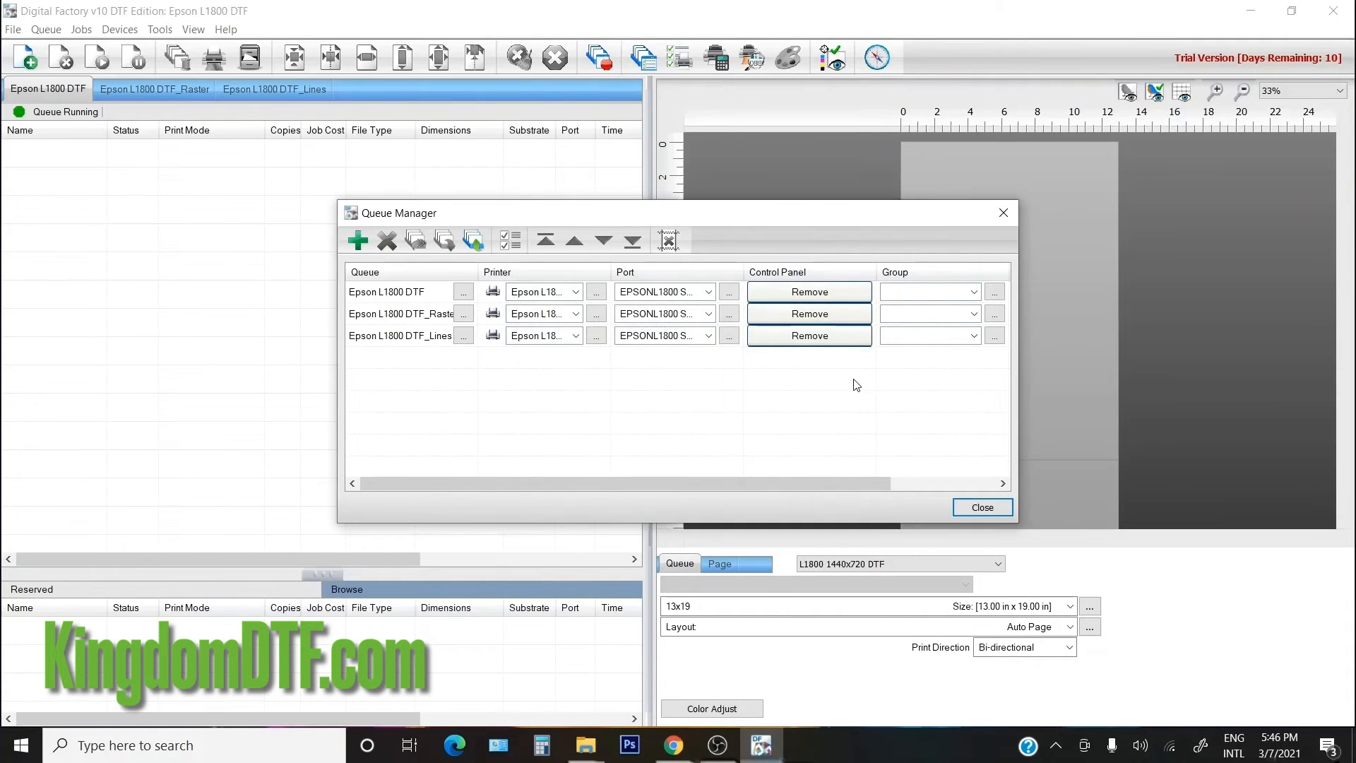
left_click(983, 507)
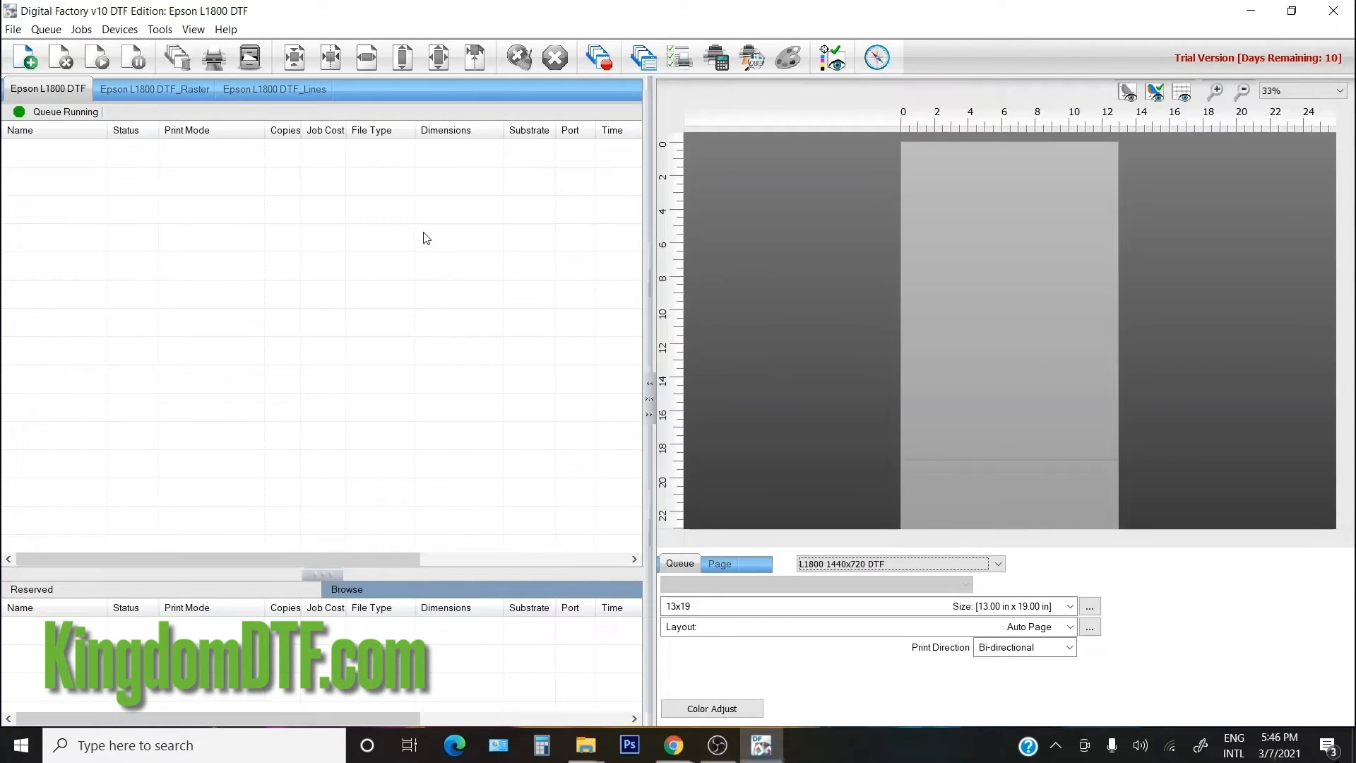
- Look through the original, Raster and Lines queues in turn, ending on the original Epson L1800 DTF queue
left_click(147, 92)
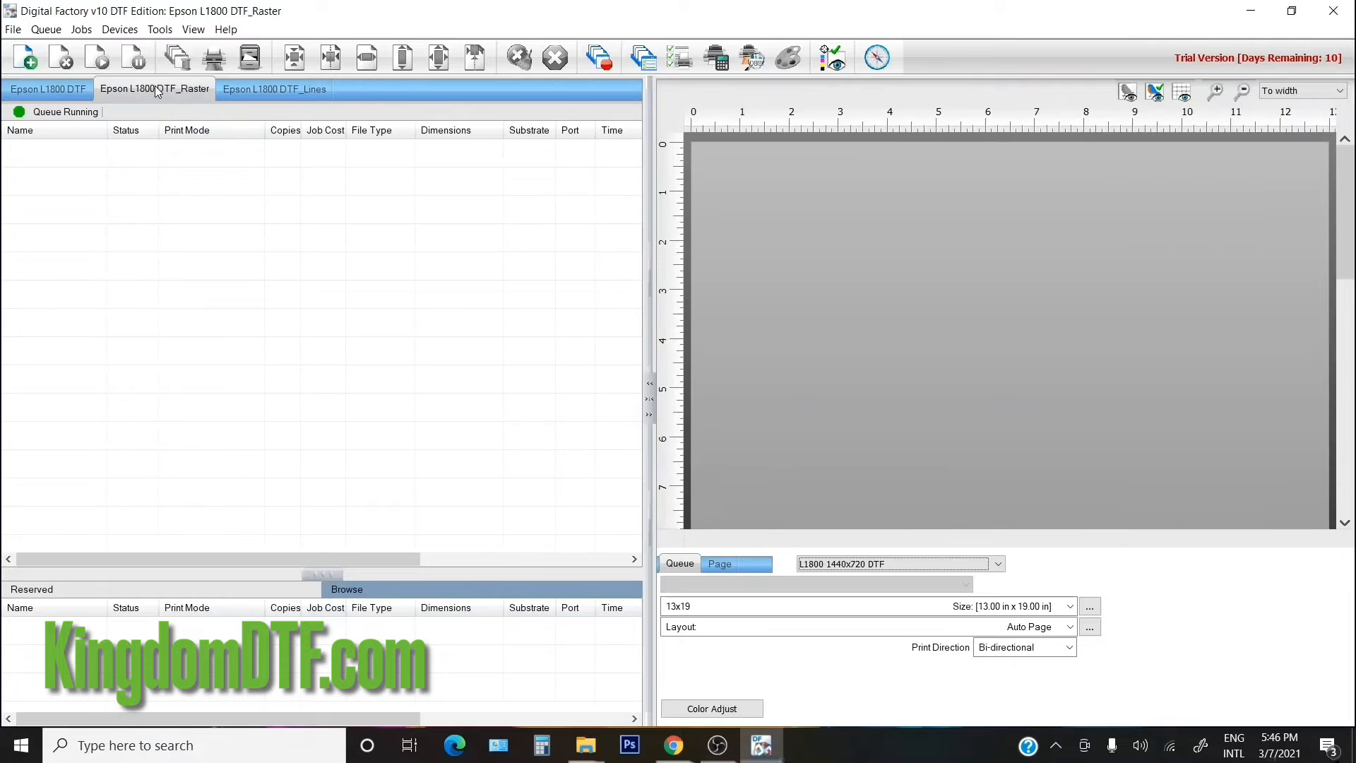
left_click(249, 92)
left_click(169, 91)
left_click(63, 90)
left_click(161, 92)
left_click(260, 94)
left_click(151, 94)
left_click(71, 91)
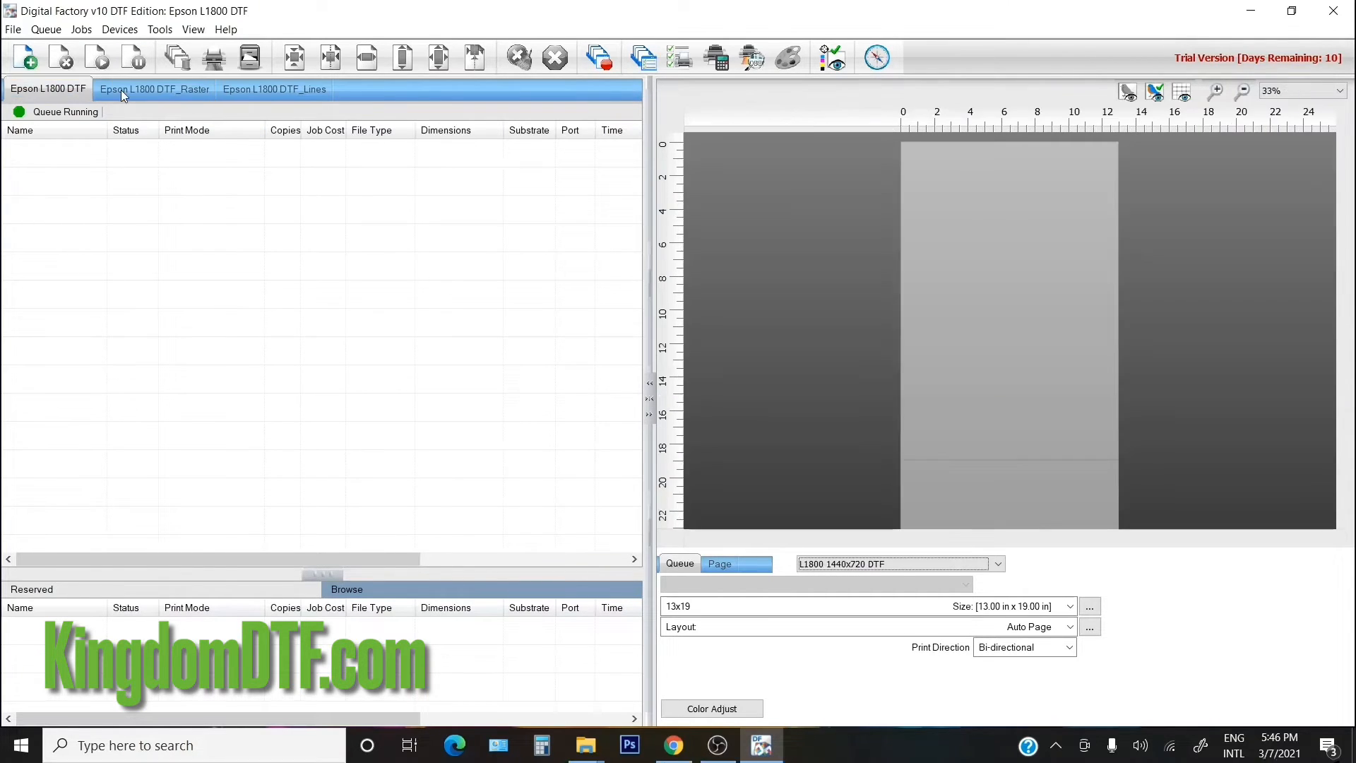
left_click(158, 91)
left_click(68, 92)
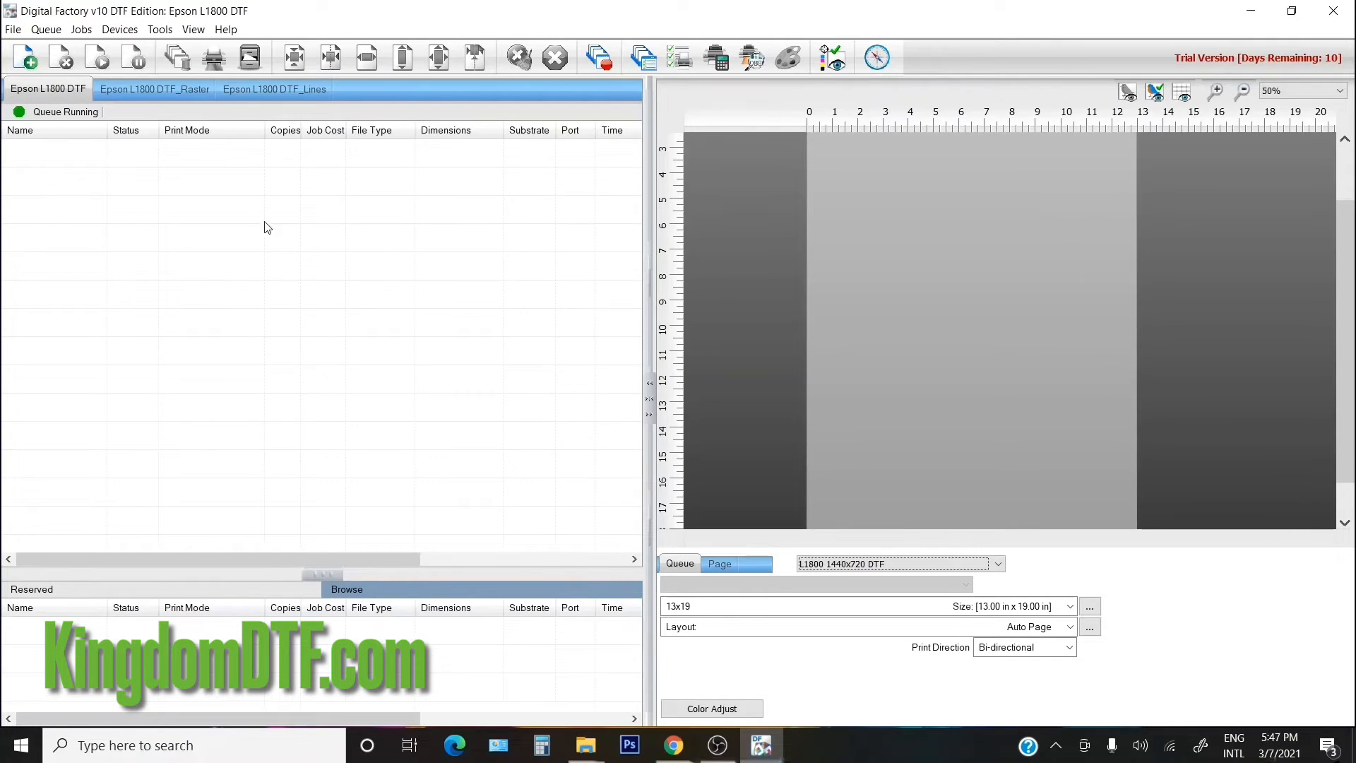
- Import the sample jeep image from the Desktop into the original Epson L1800 DTF queue
left_click(14, 28)
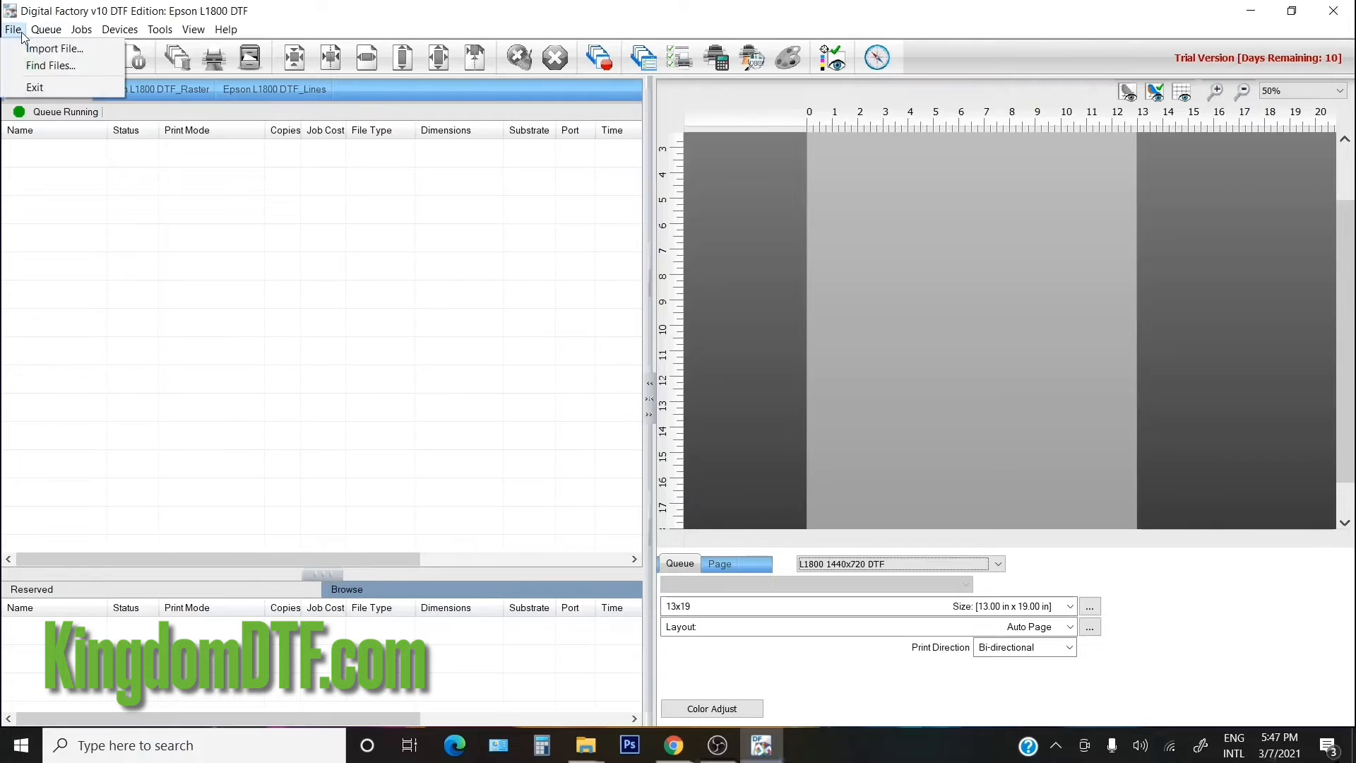
left_click(30, 49)
double_click(1016, 396)
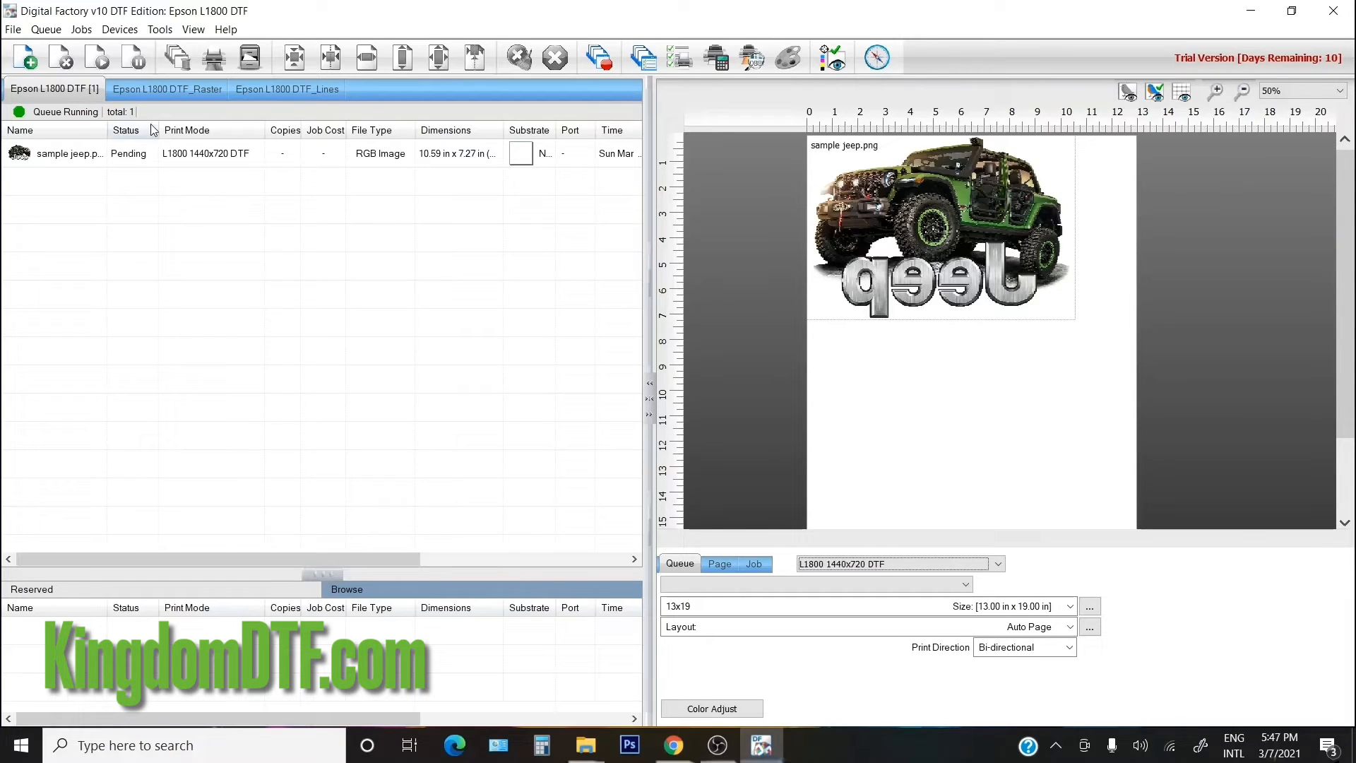
- Switch to the Epson L1800 DTF_Raster queue and import the sample jeep image from the Desktop into it
left_click(146, 88)
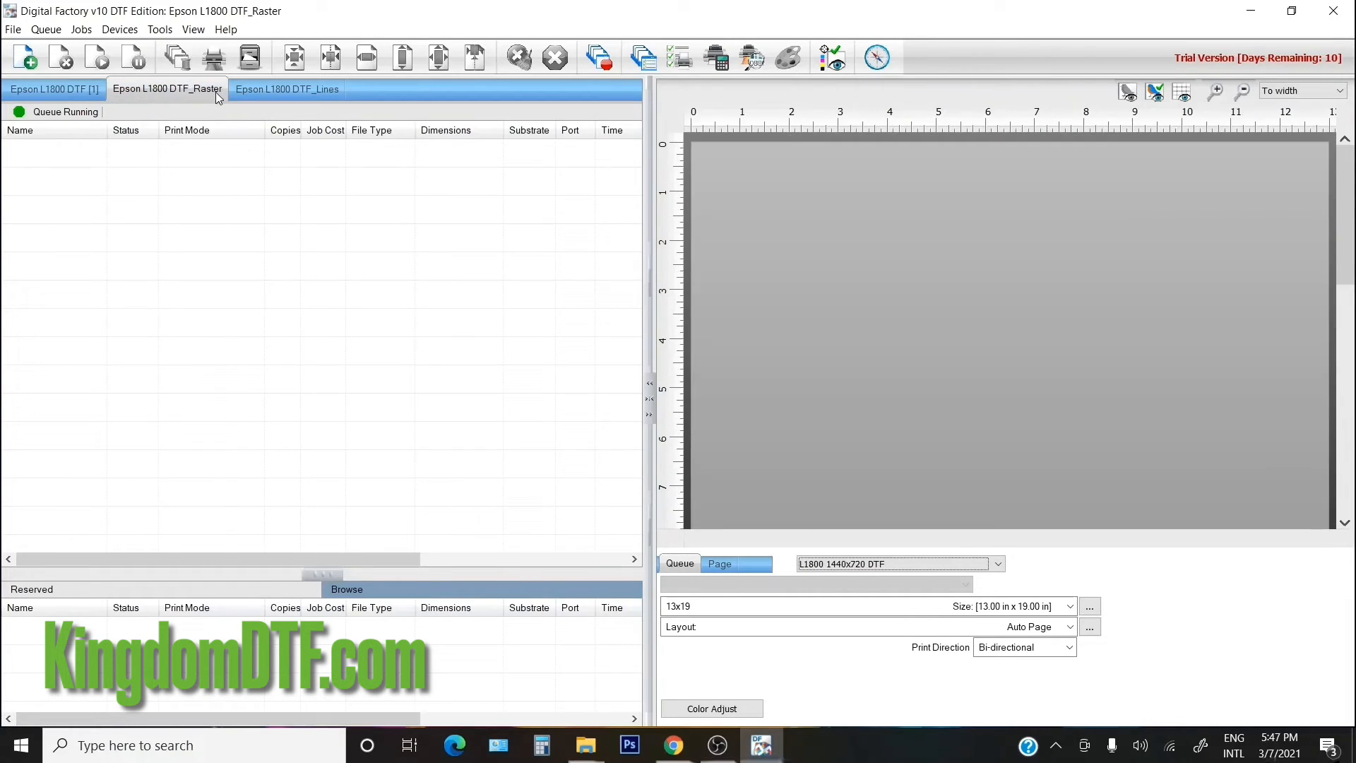
left_click(13, 29)
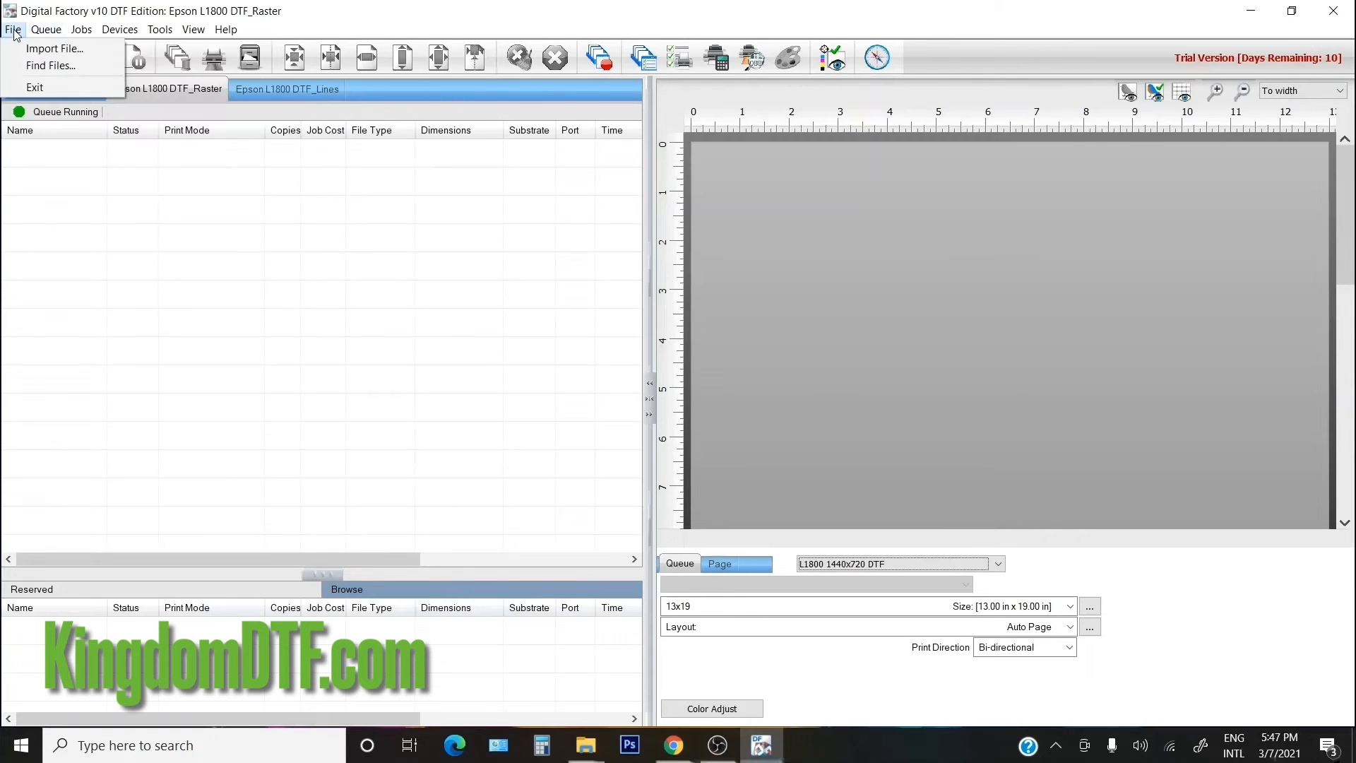
left_click(40, 49)
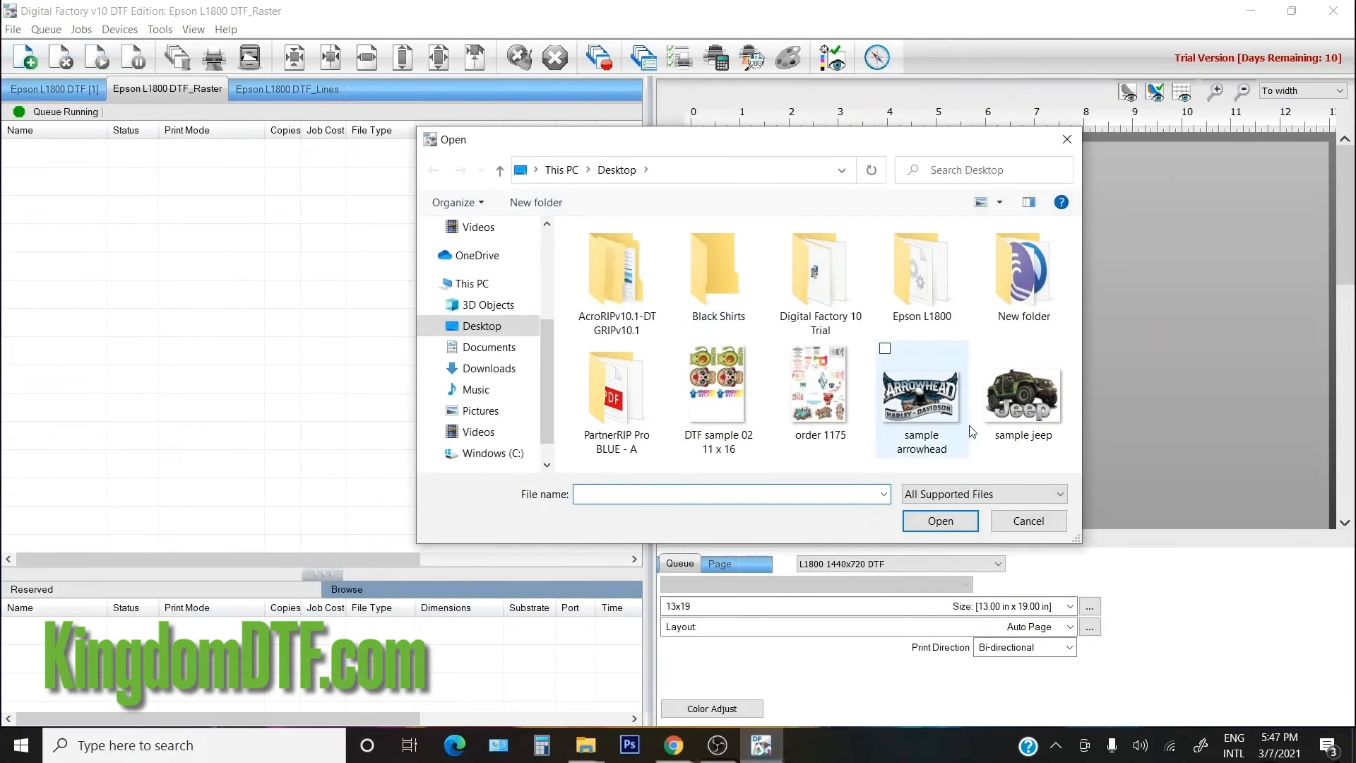
left_click(1018, 408)
double_click(1018, 408)
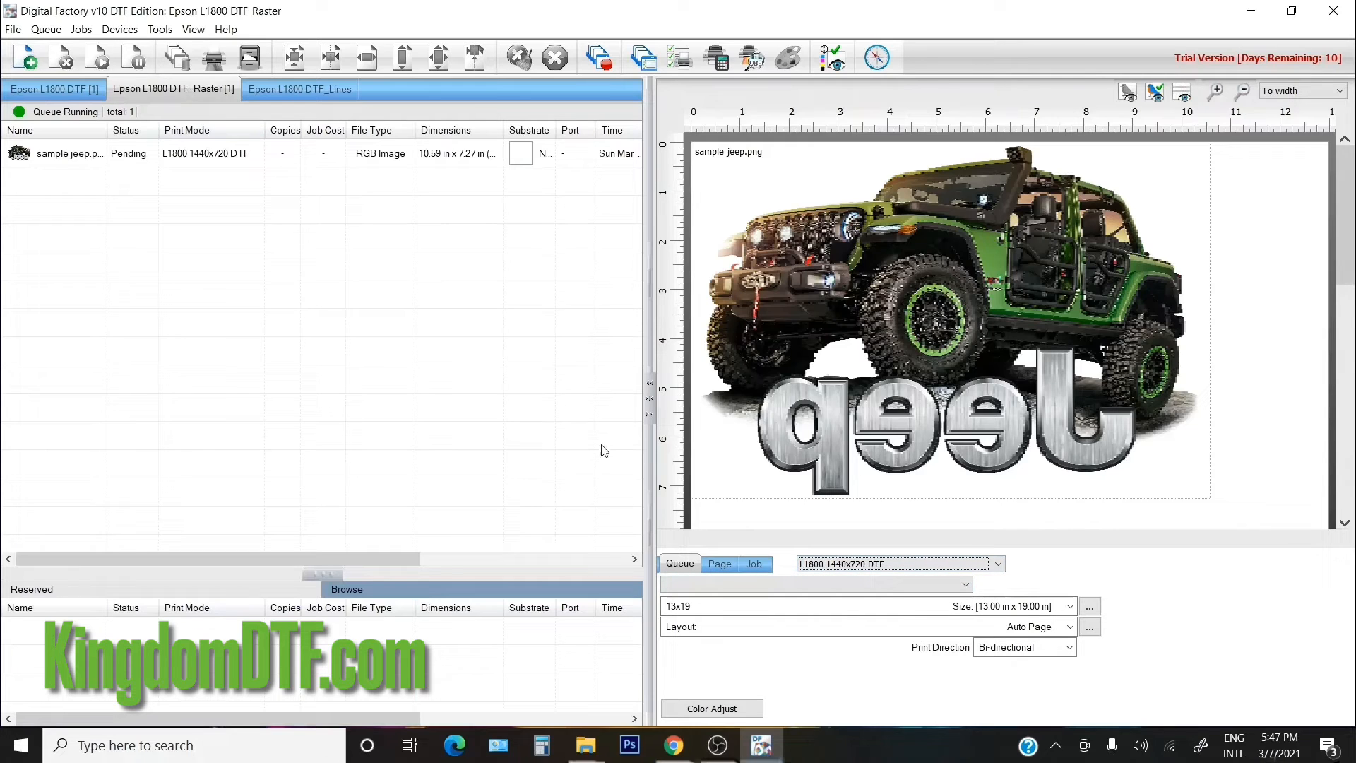
- Set the Raster queue's print mode to L1800 1440x720 DTF Rasterized and its print direction to Bi-directional
left_click(978, 565)
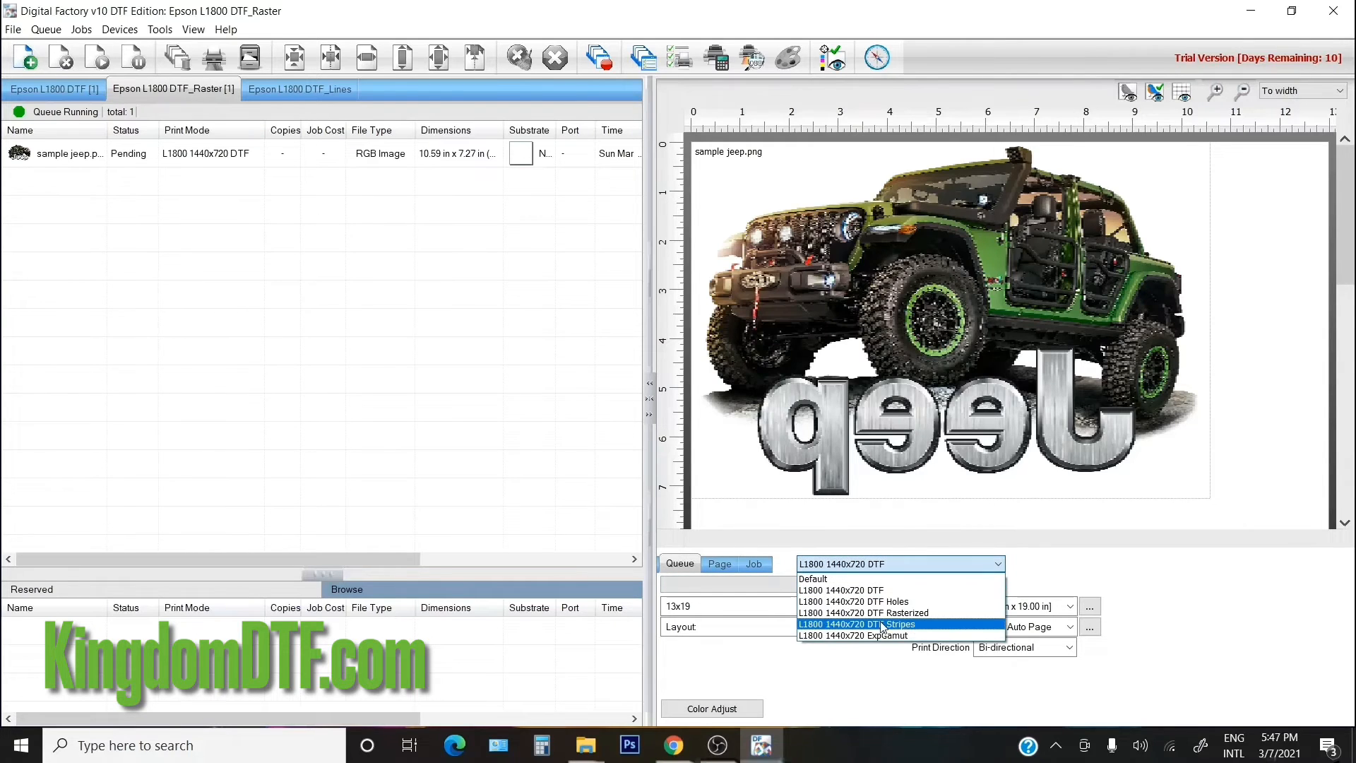
left_click(877, 615)
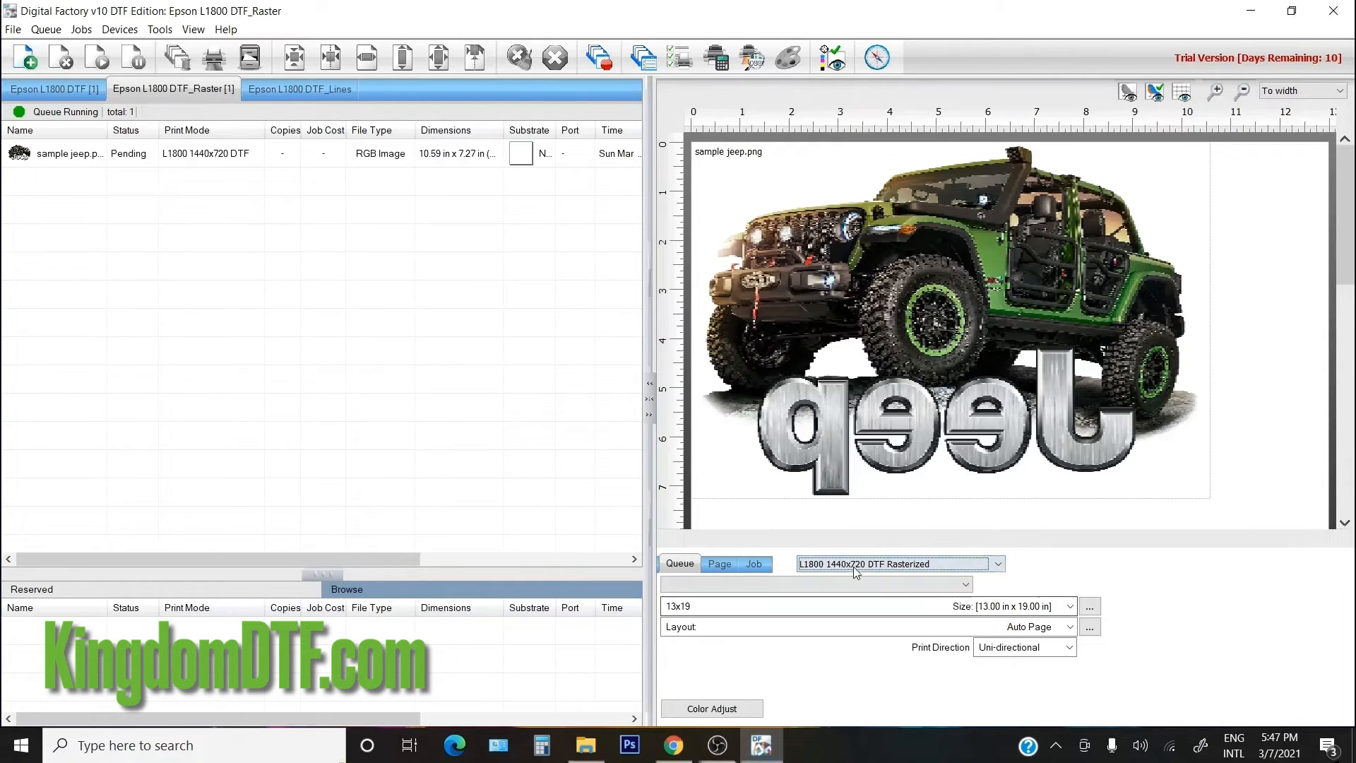
left_click(997, 648)
left_click(993, 667)
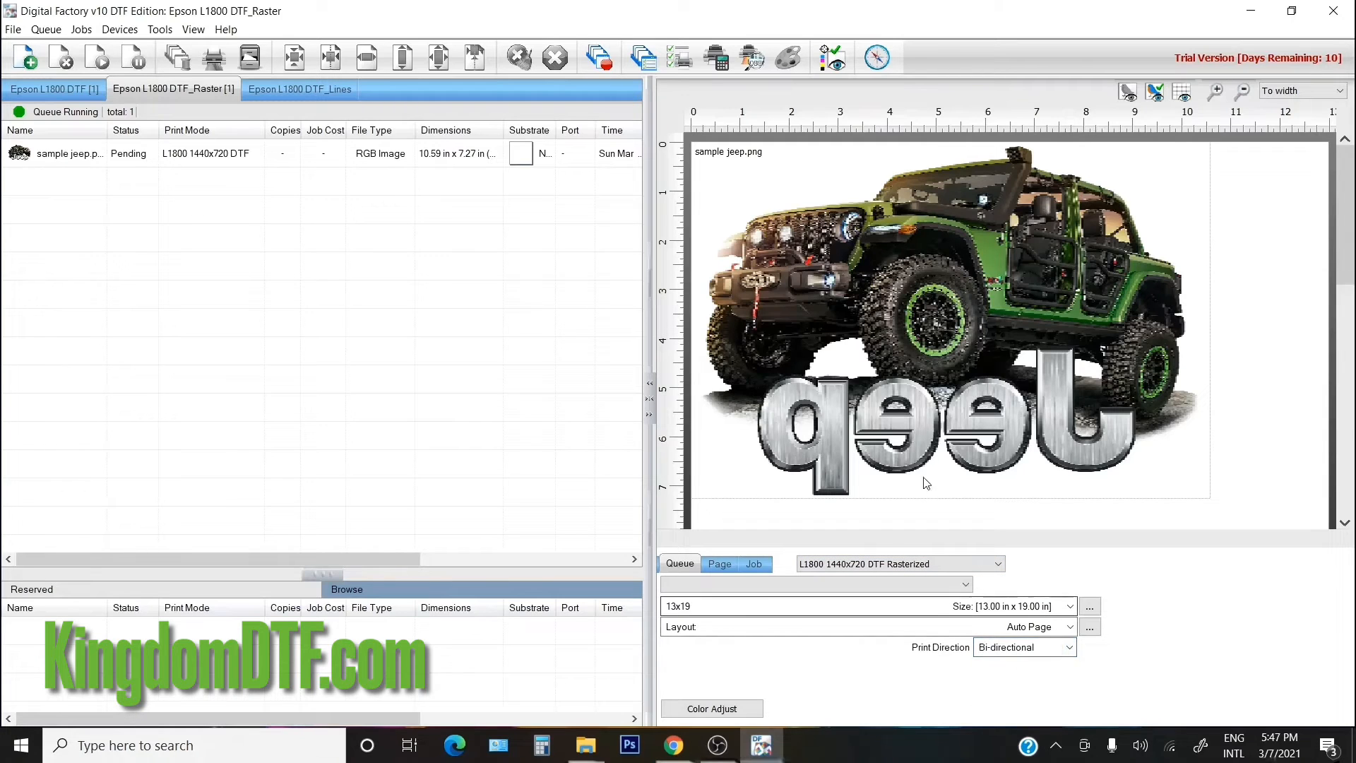
- Delete the jeep job from the Raster queue and import the sample jeep image into it again under the rasterized print mode
left_click(96, 155)
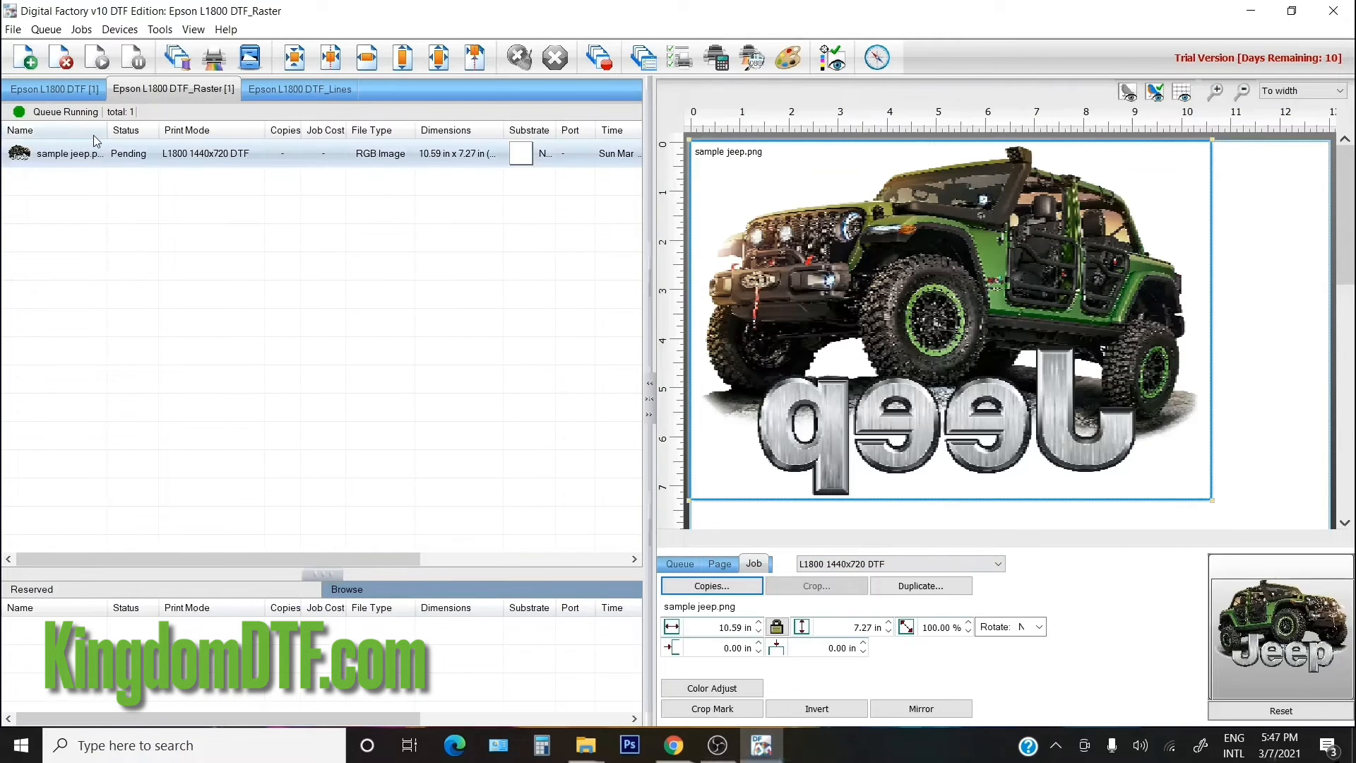
left_click(64, 61)
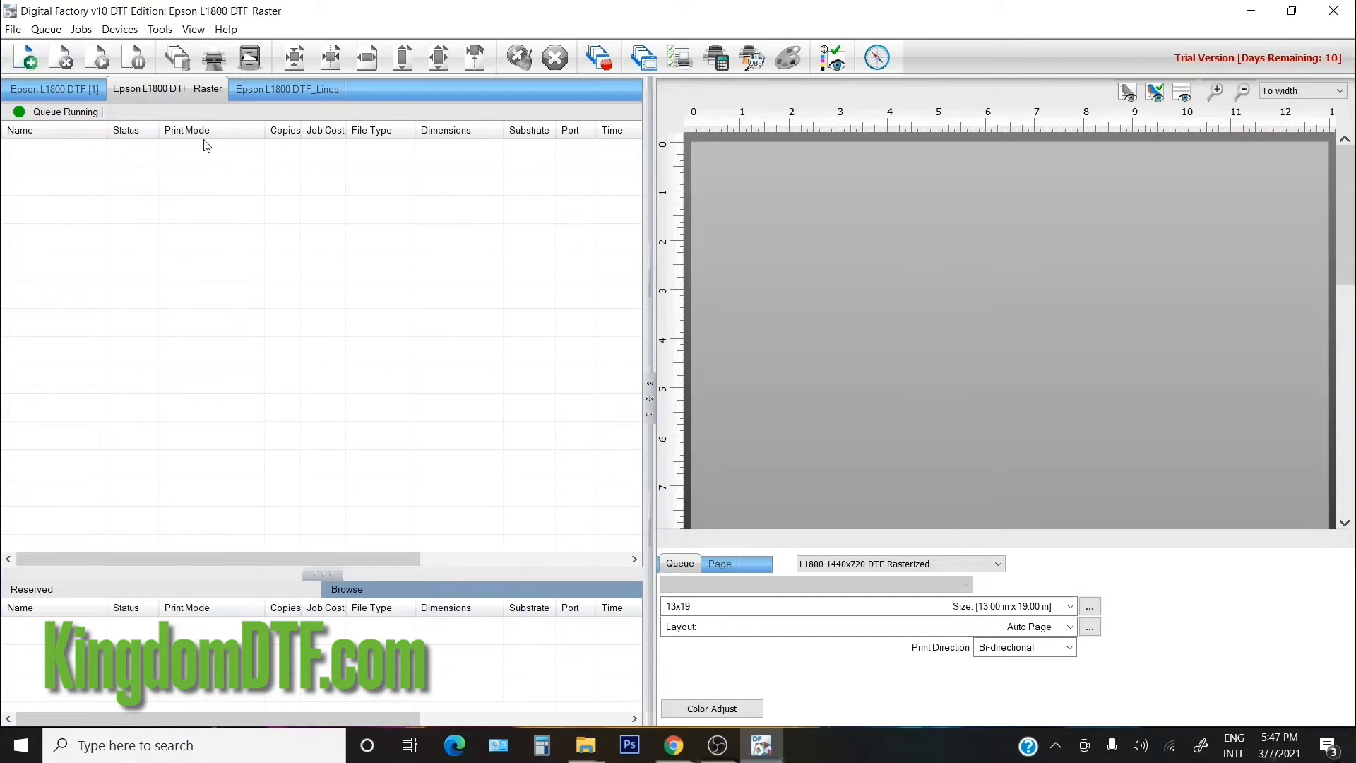
left_click(46, 29)
mouse_move(19, 33)
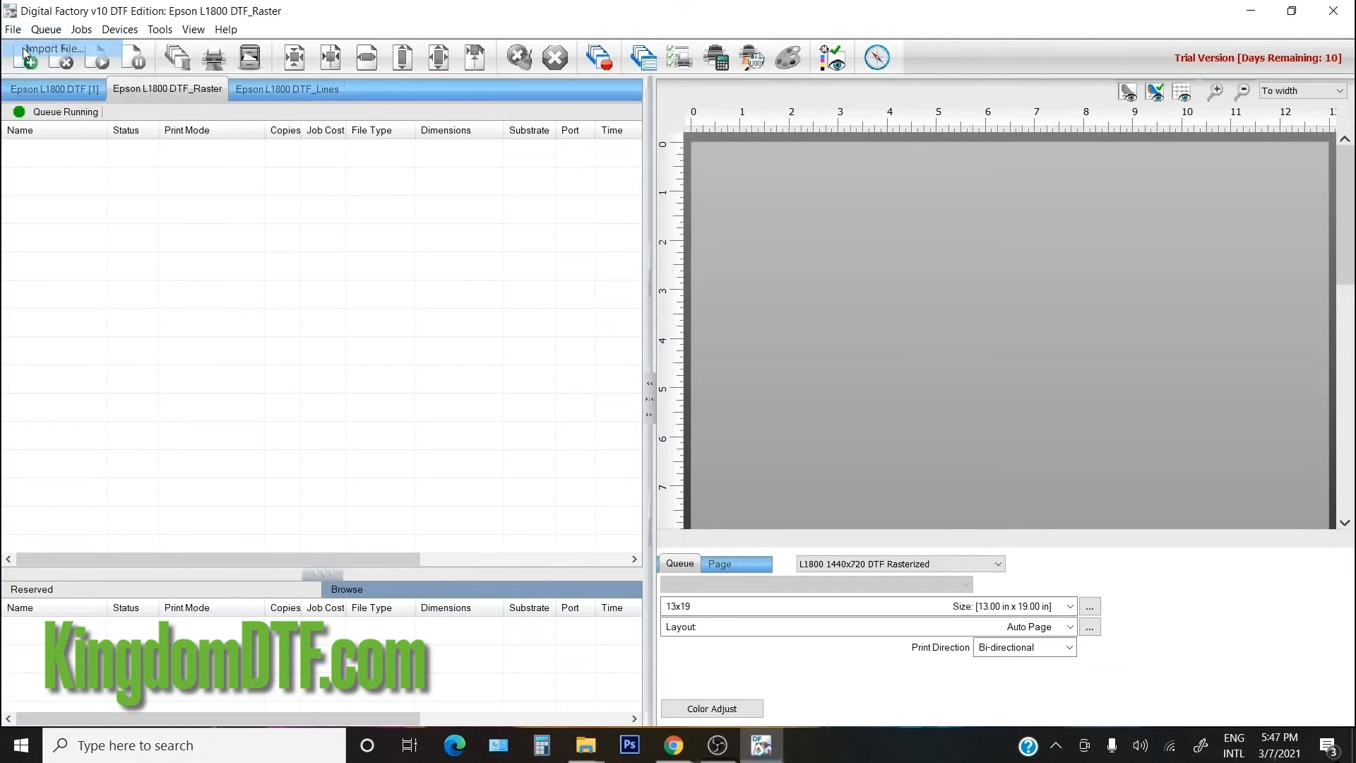
left_click(54, 48)
double_click(1019, 413)
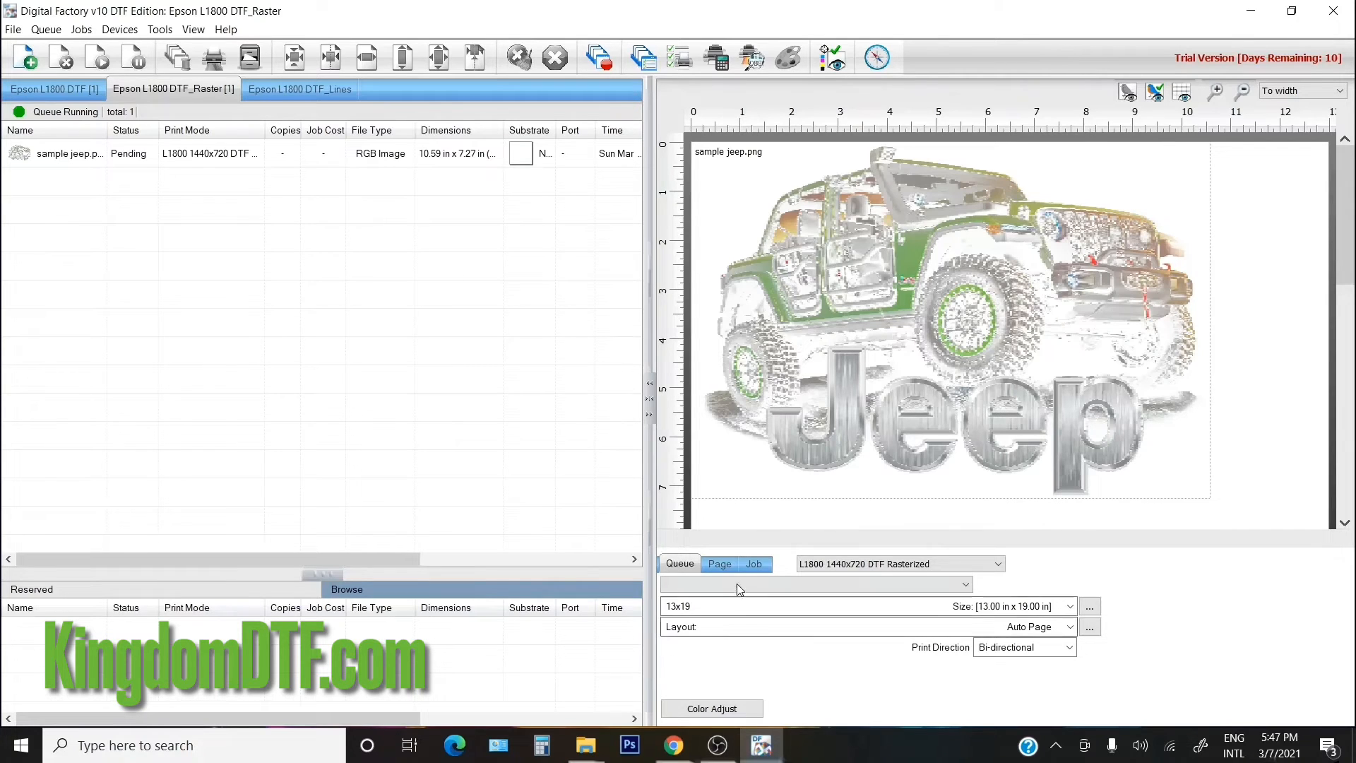
- Mirror the rasterized jeep job in the Raster queue
left_click(720, 563)
left_click(753, 564)
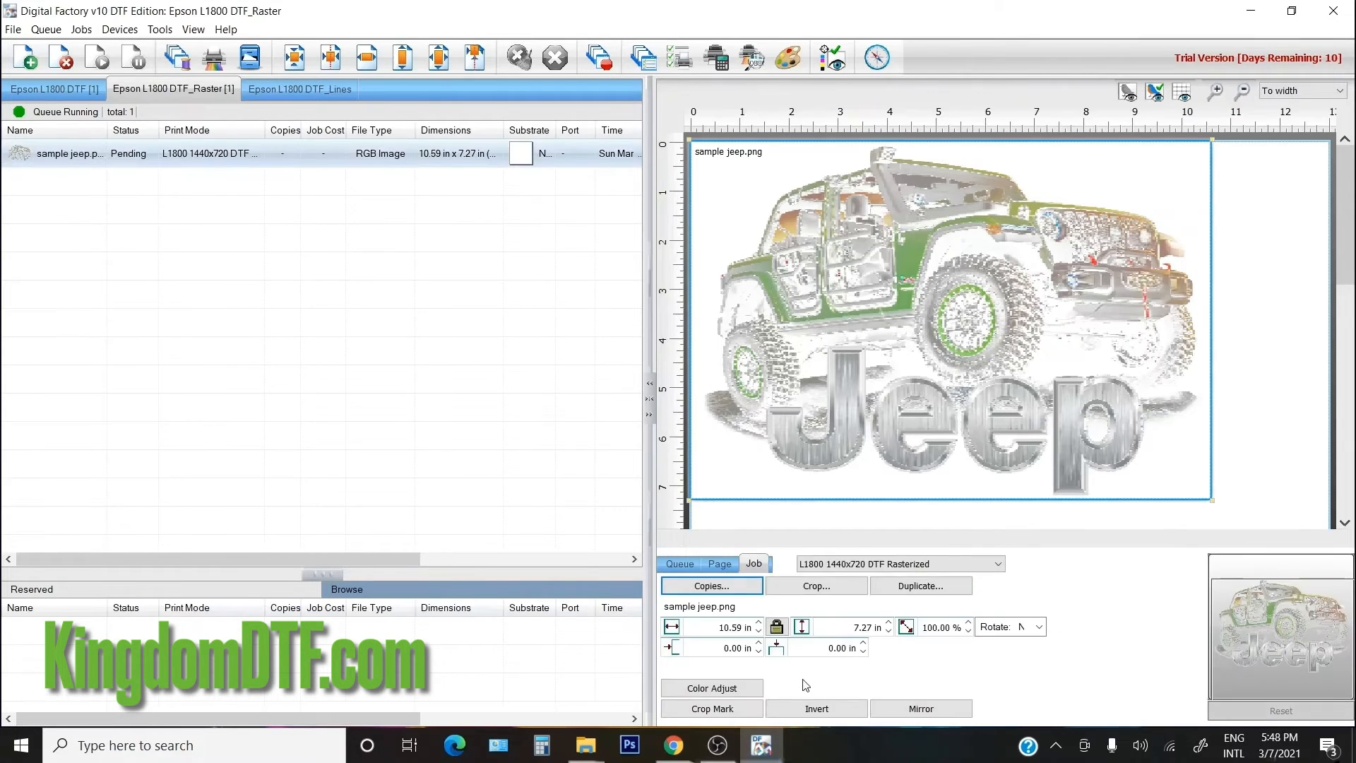
left_click(920, 709)
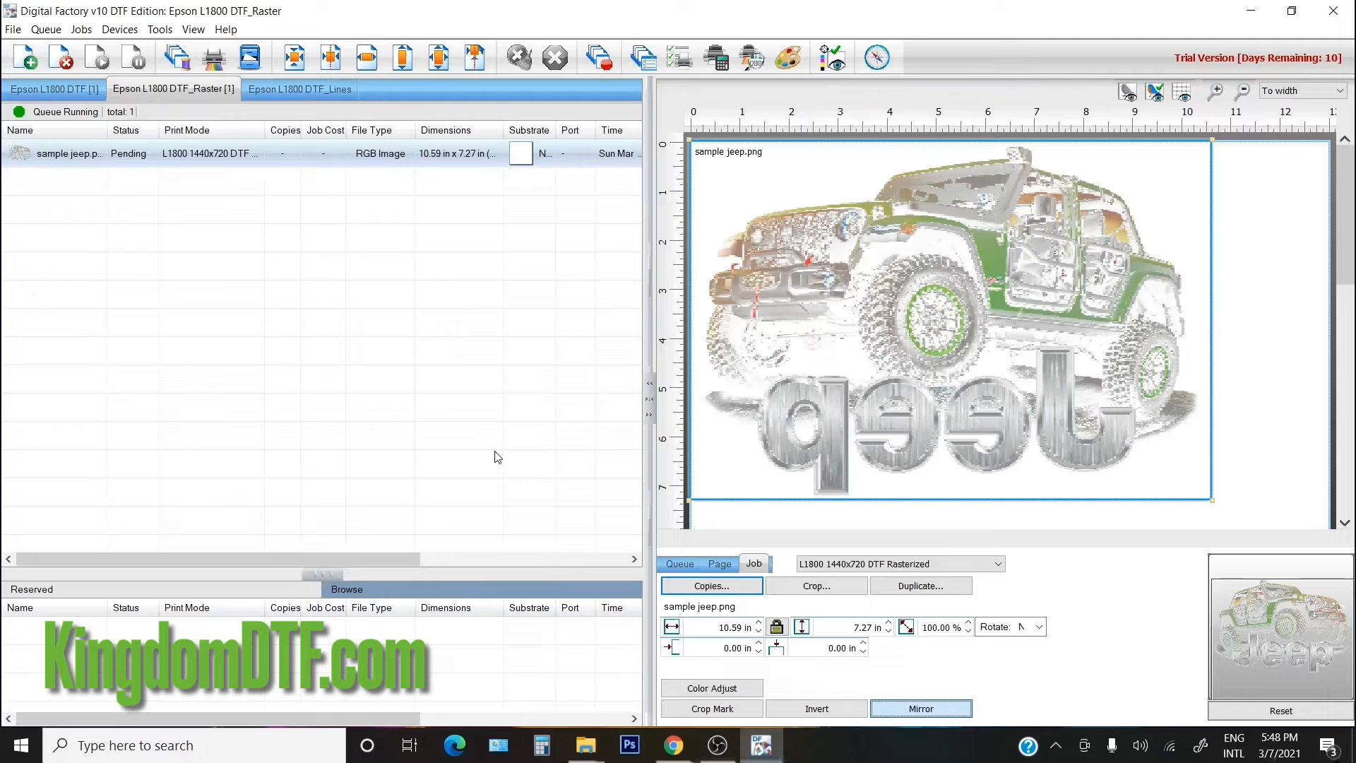
left_click(228, 209)
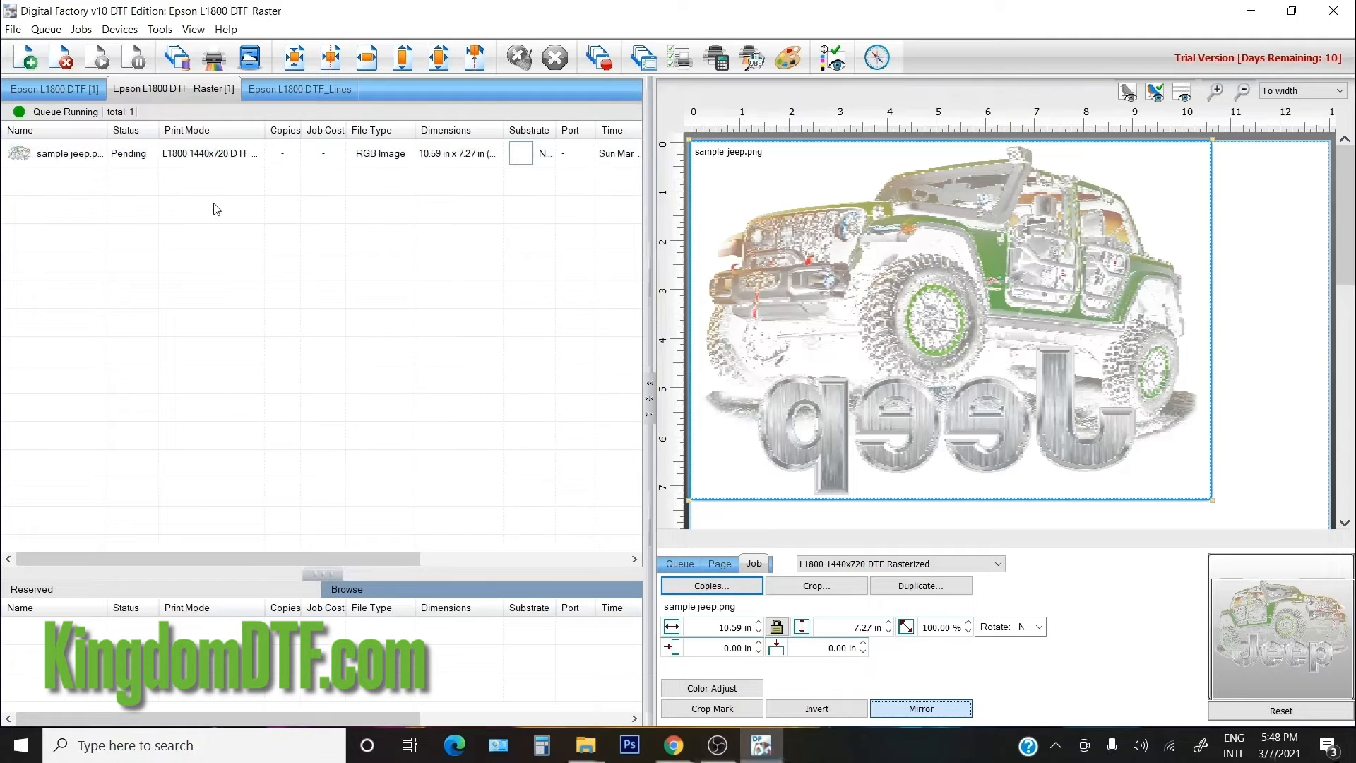
- Delete the mirrored jeep job and import a fresh, unmirrored sample jeep image into the Raster queue
left_click(92, 154)
left_click(62, 61)
left_click(12, 29)
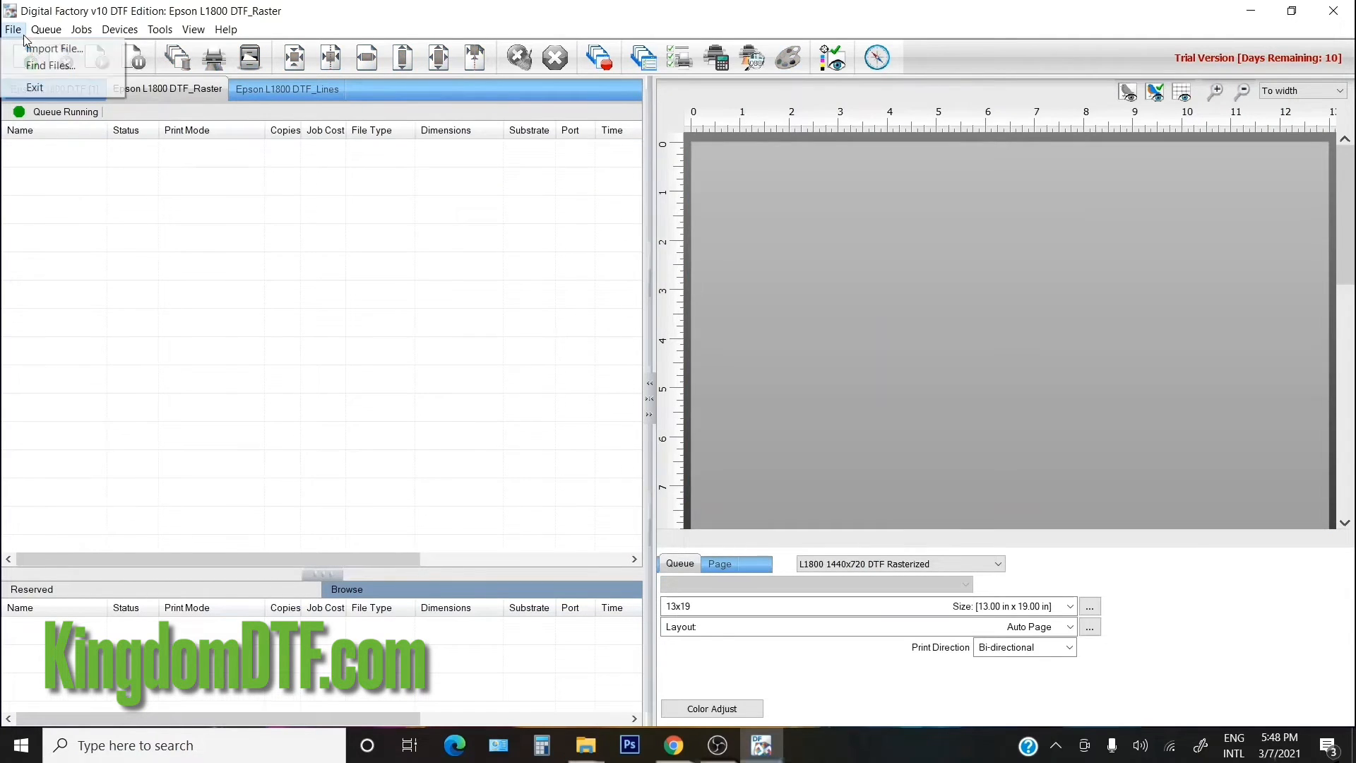
left_click(42, 48)
double_click(1015, 403)
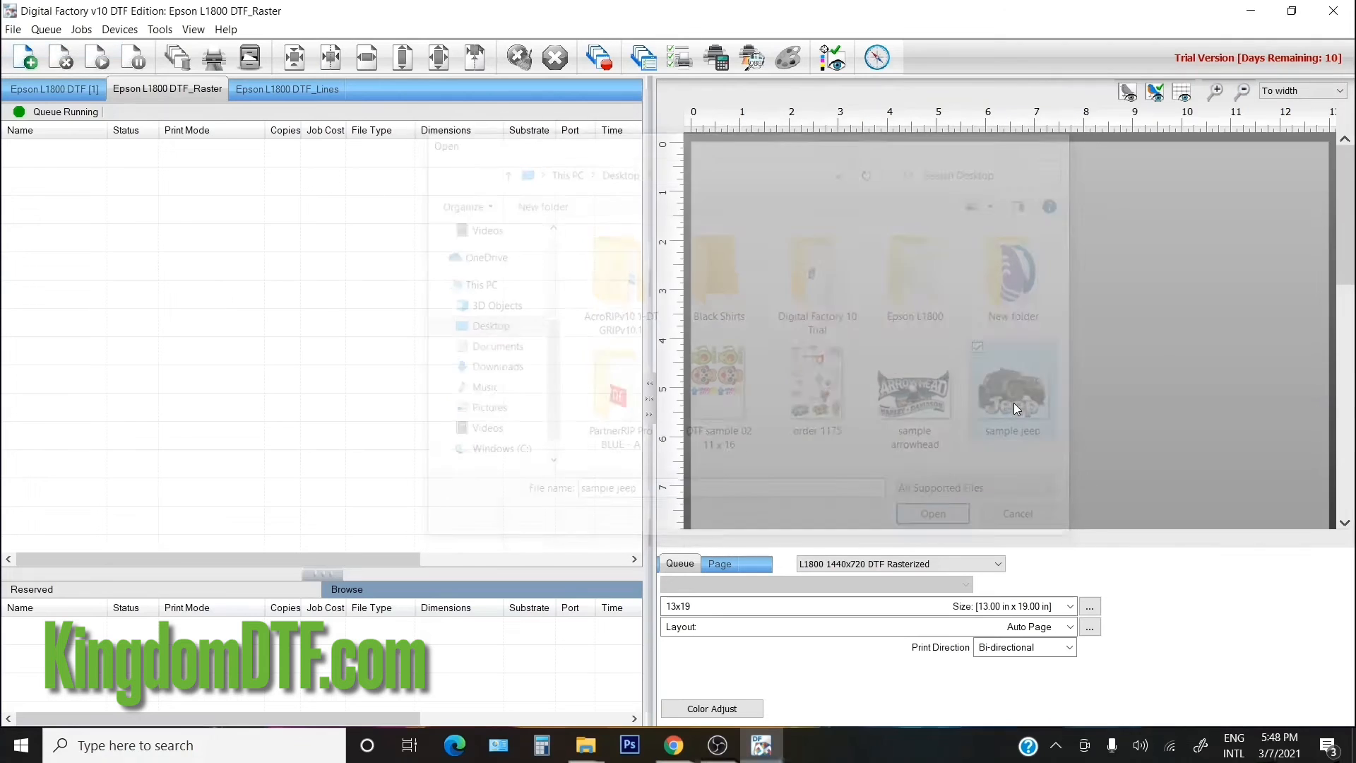
left_click(753, 564)
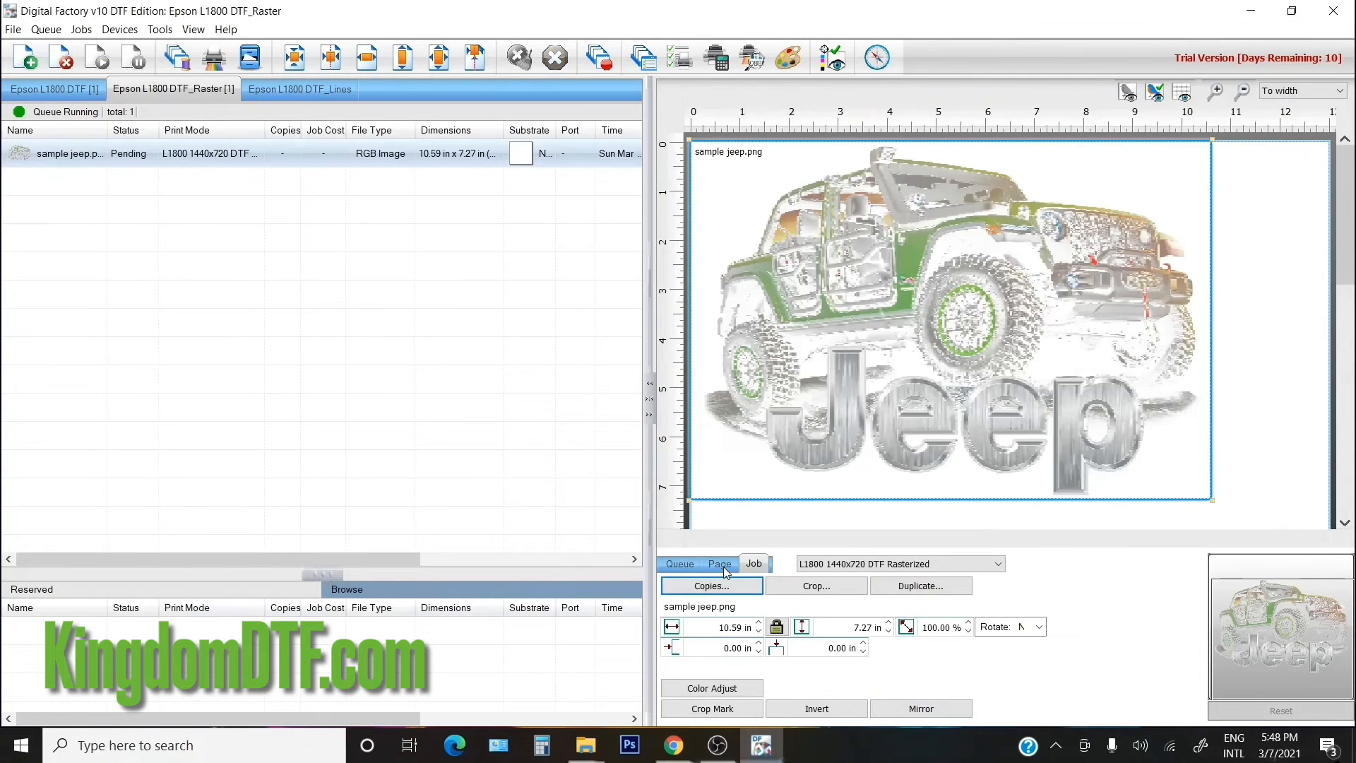
left_click(686, 565)
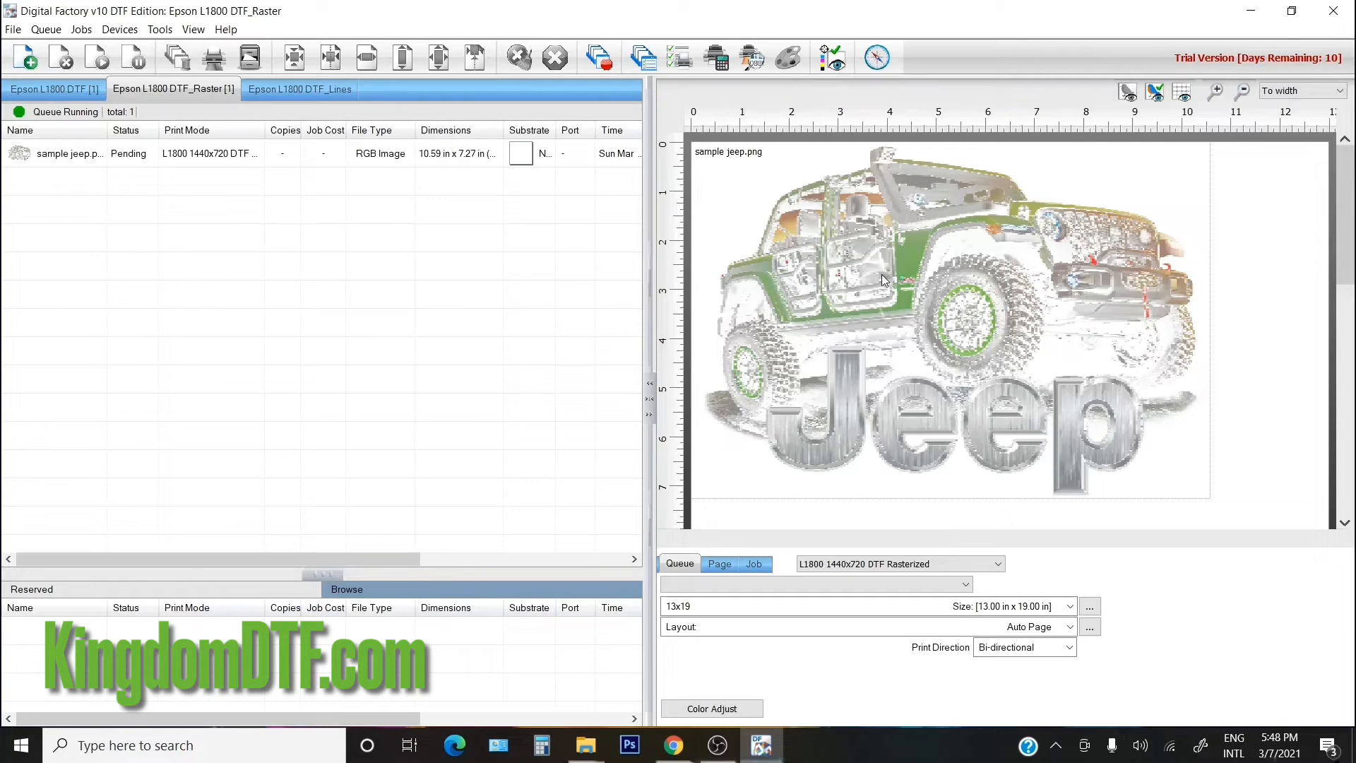
- Check the Raster queue's general properties without changing them and look through the original, Raster and Lines queues
left_click(46, 30)
left_click(55, 237)
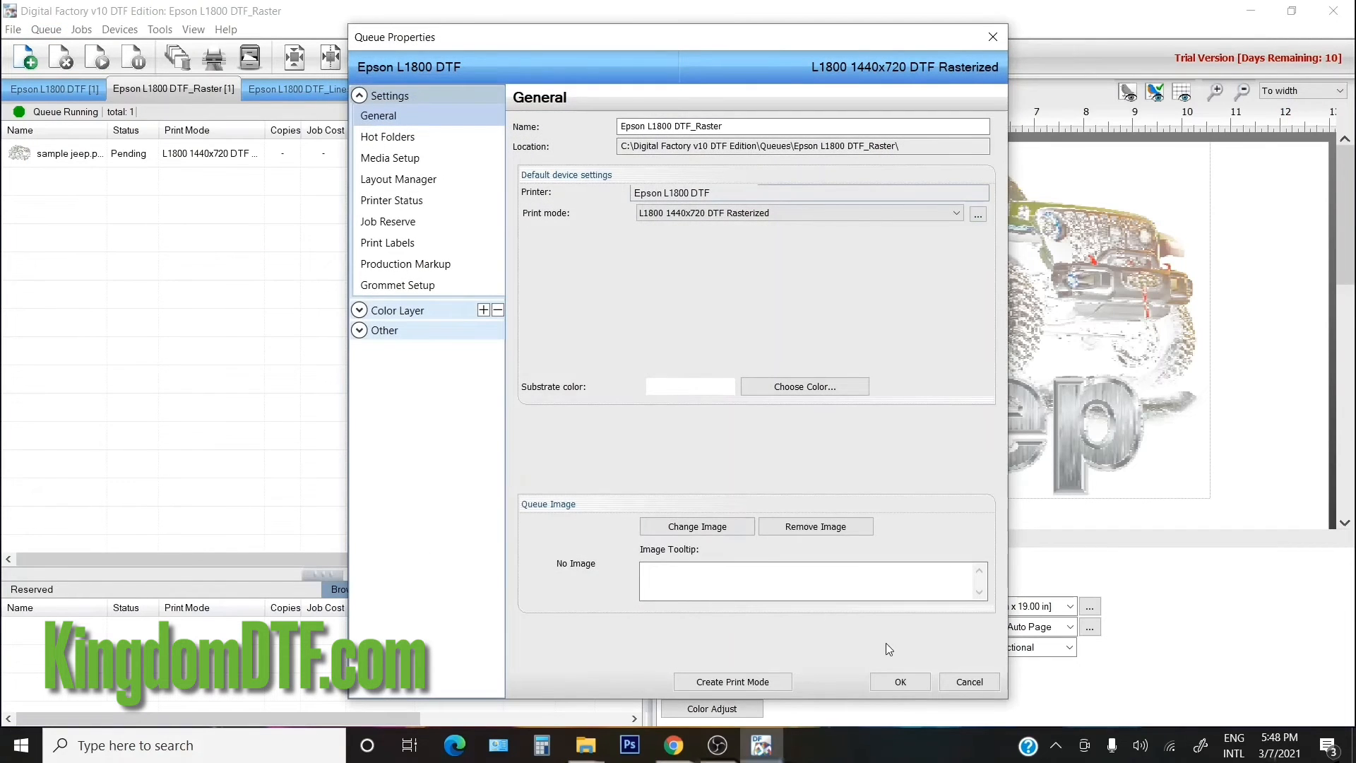
left_click(969, 682)
left_click(69, 92)
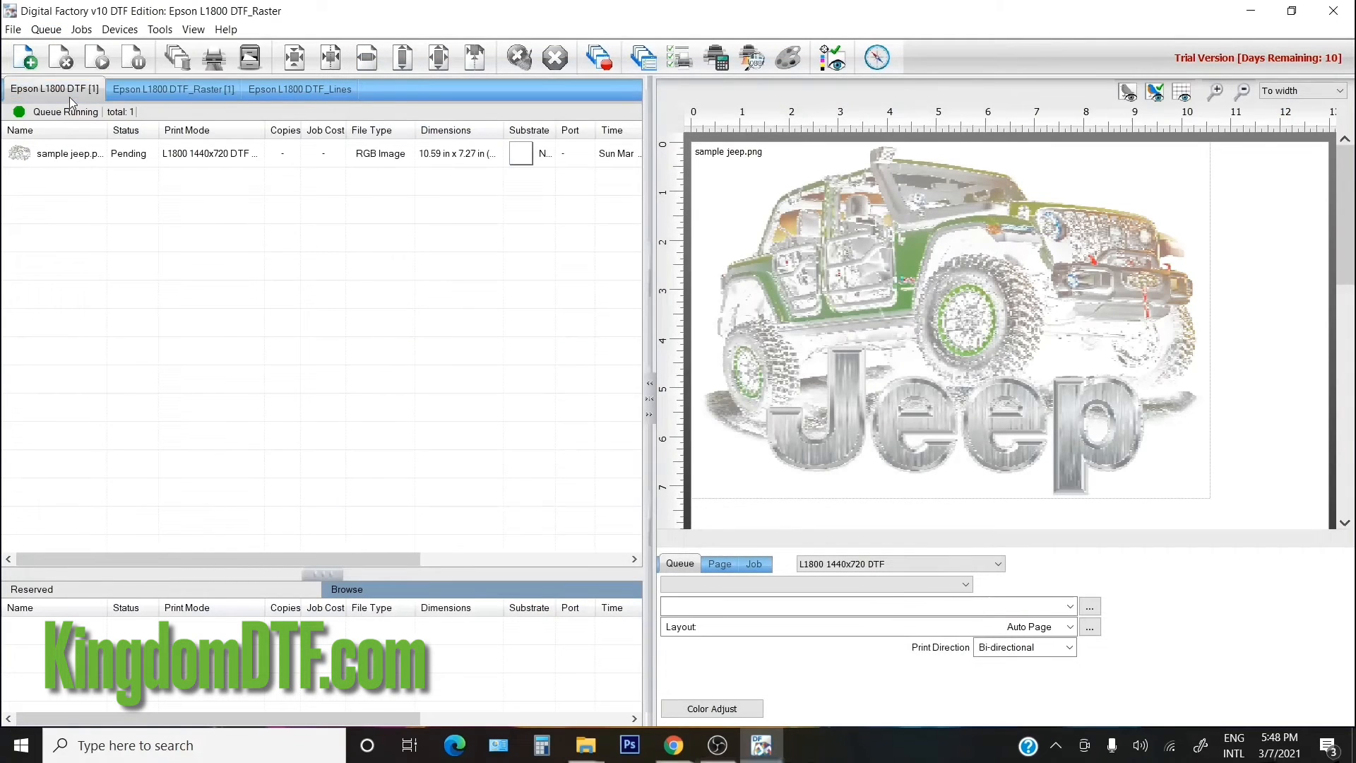
left_click(147, 91)
left_click(292, 96)
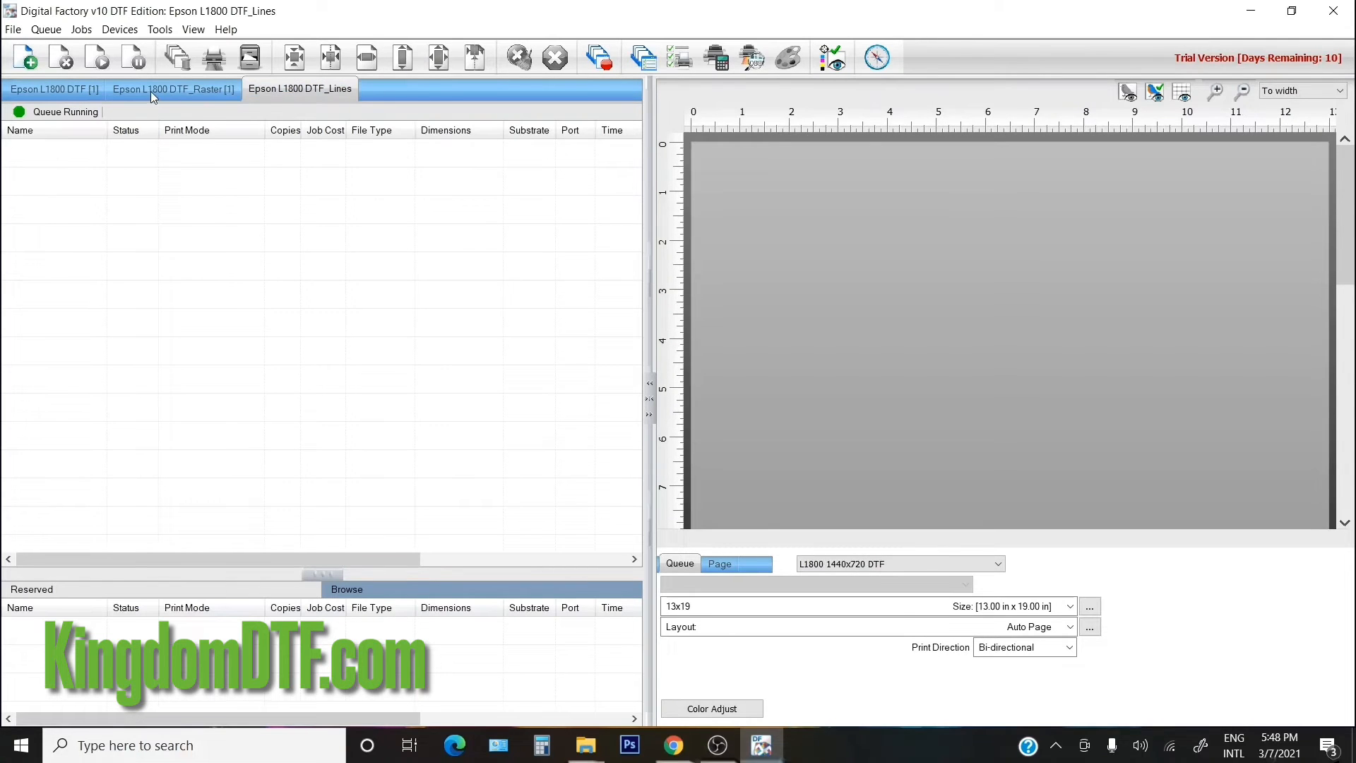
left_click(173, 89)
- In the original Epson L1800 DTF queue's properties, set the color layer's profile to No Mirror
left_click(53, 90)
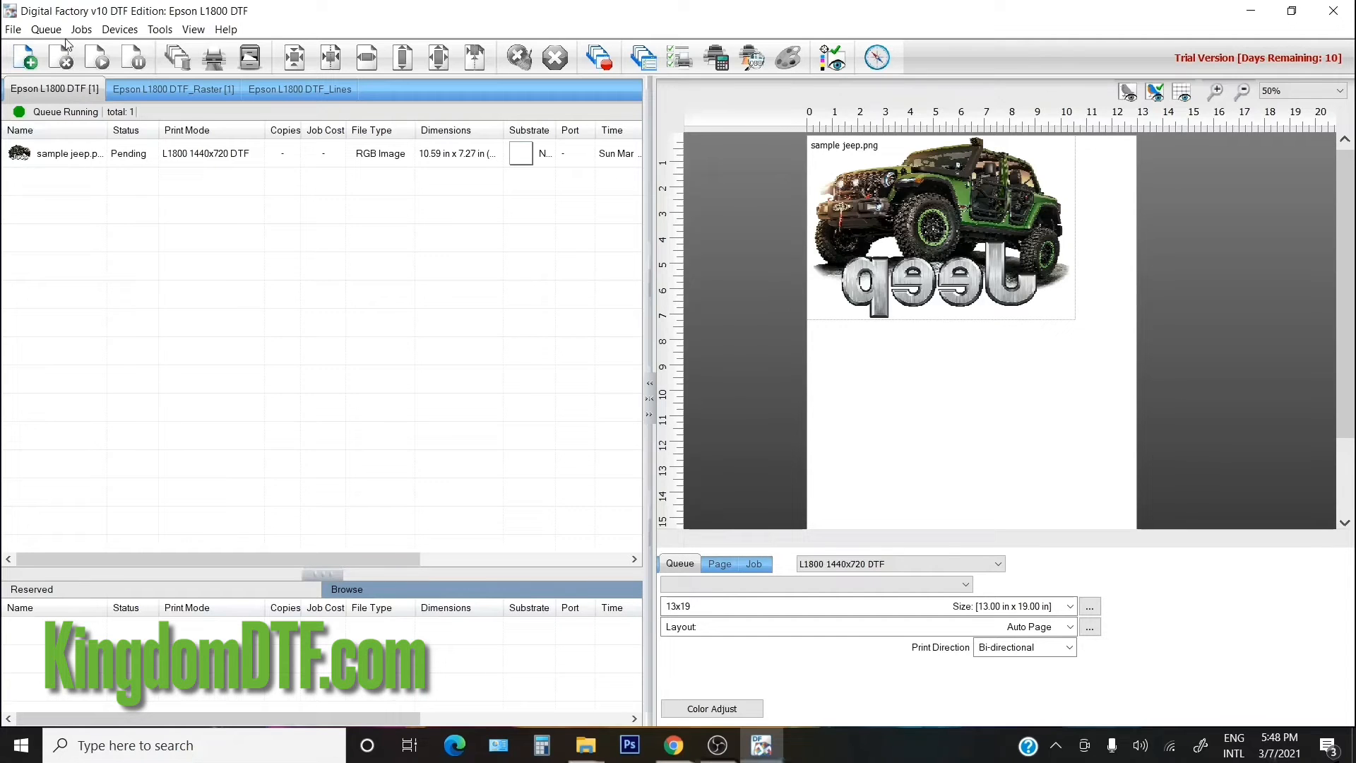
left_click(46, 28)
left_click(219, 239)
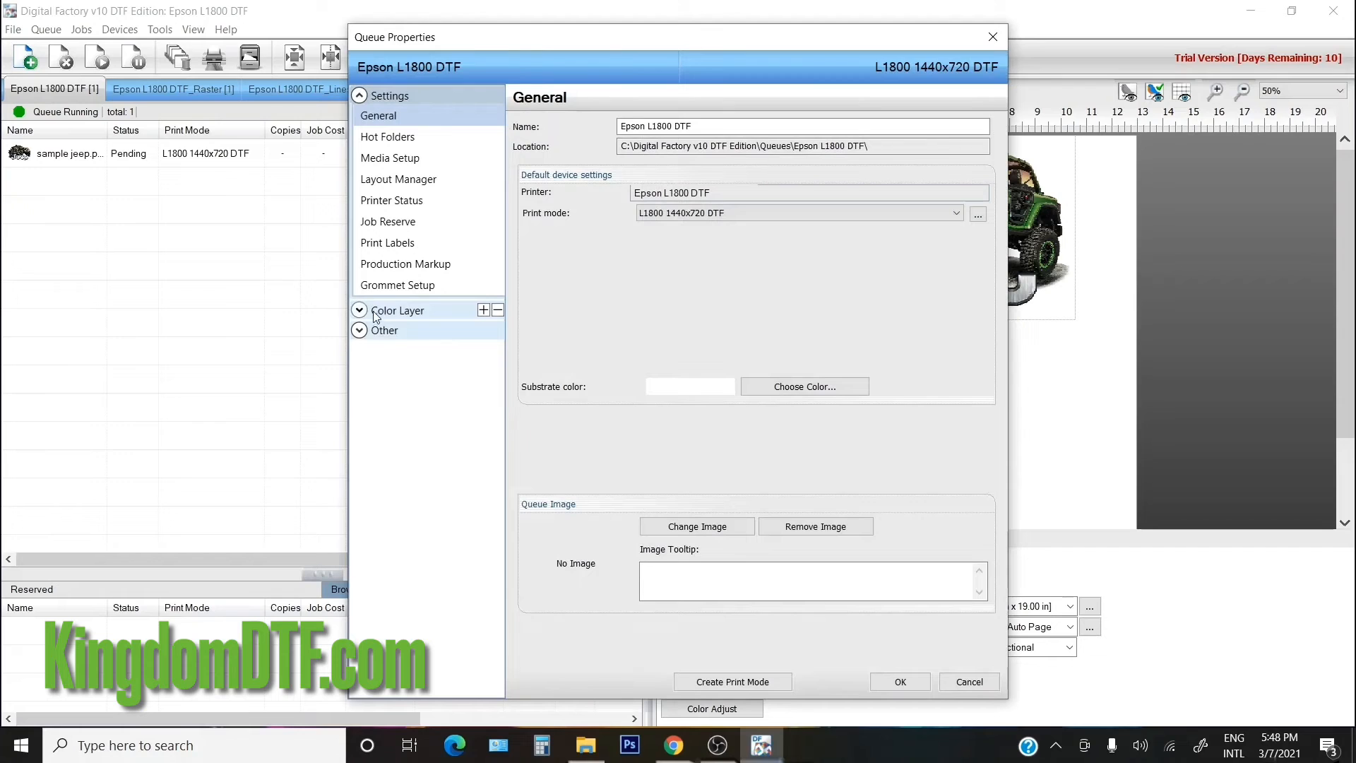
left_click(376, 312)
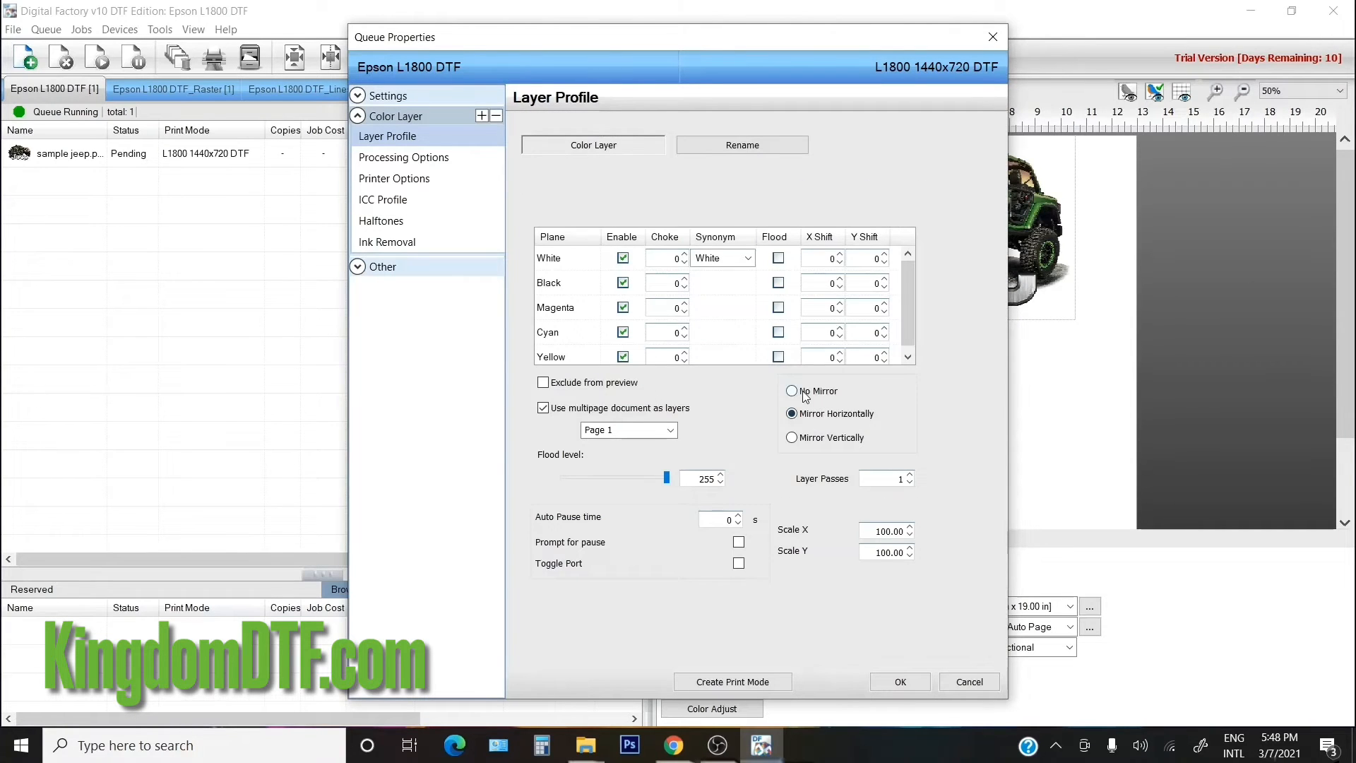
left_click(912, 681)
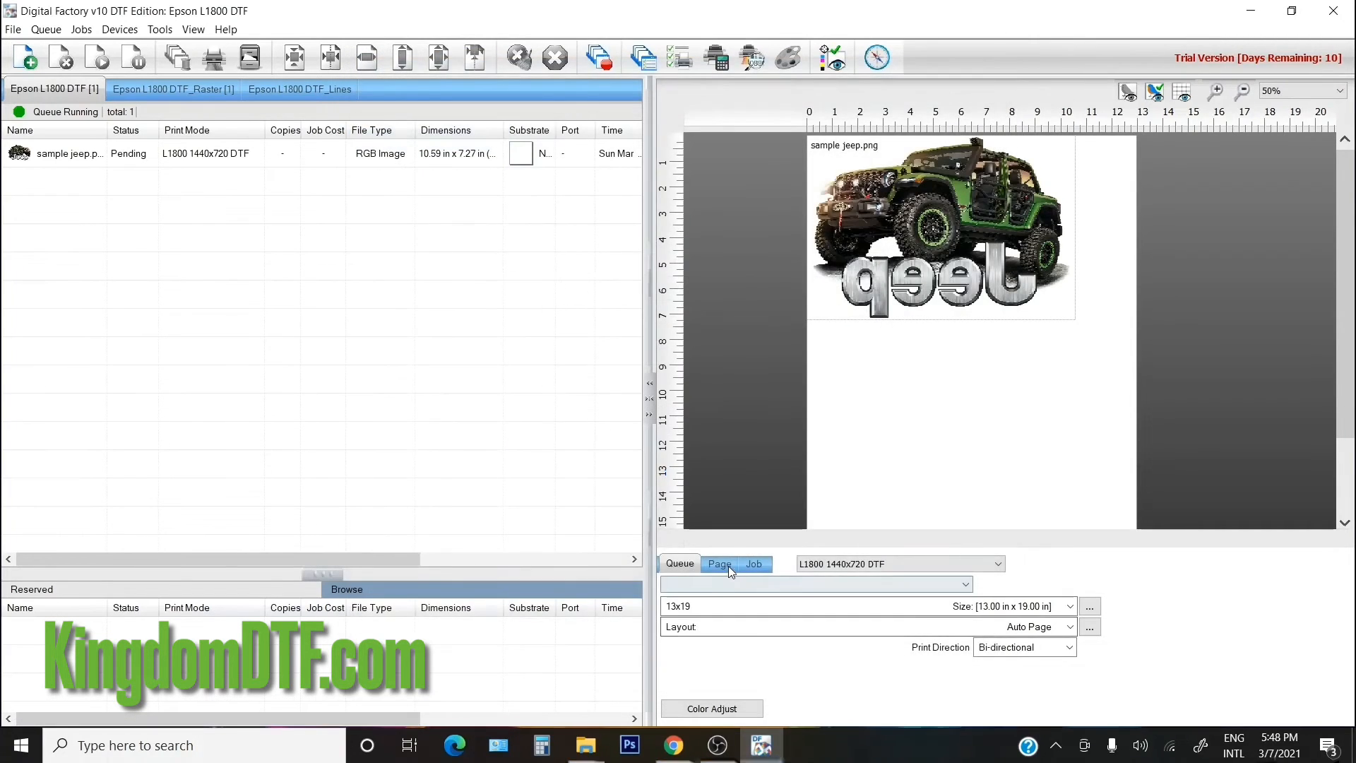
- Try toggling the mirroring of the existing jeep job in the original queue
left_click(753, 564)
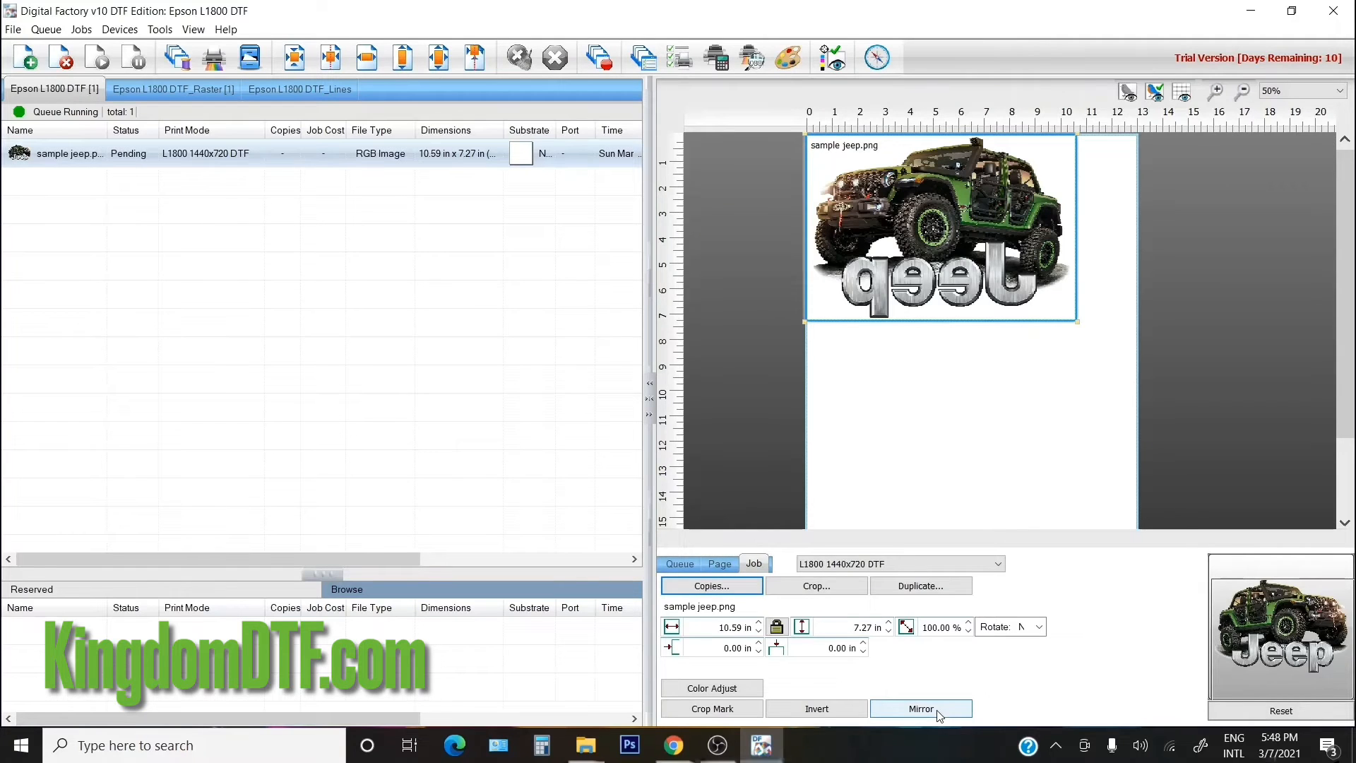
left_click(937, 710)
left_click(934, 714)
left_click(935, 713)
- Delete the old jeep job from the original queue and import the sample jeep image again from the Desktop
left_click(122, 218)
left_click(80, 156)
left_click(62, 57)
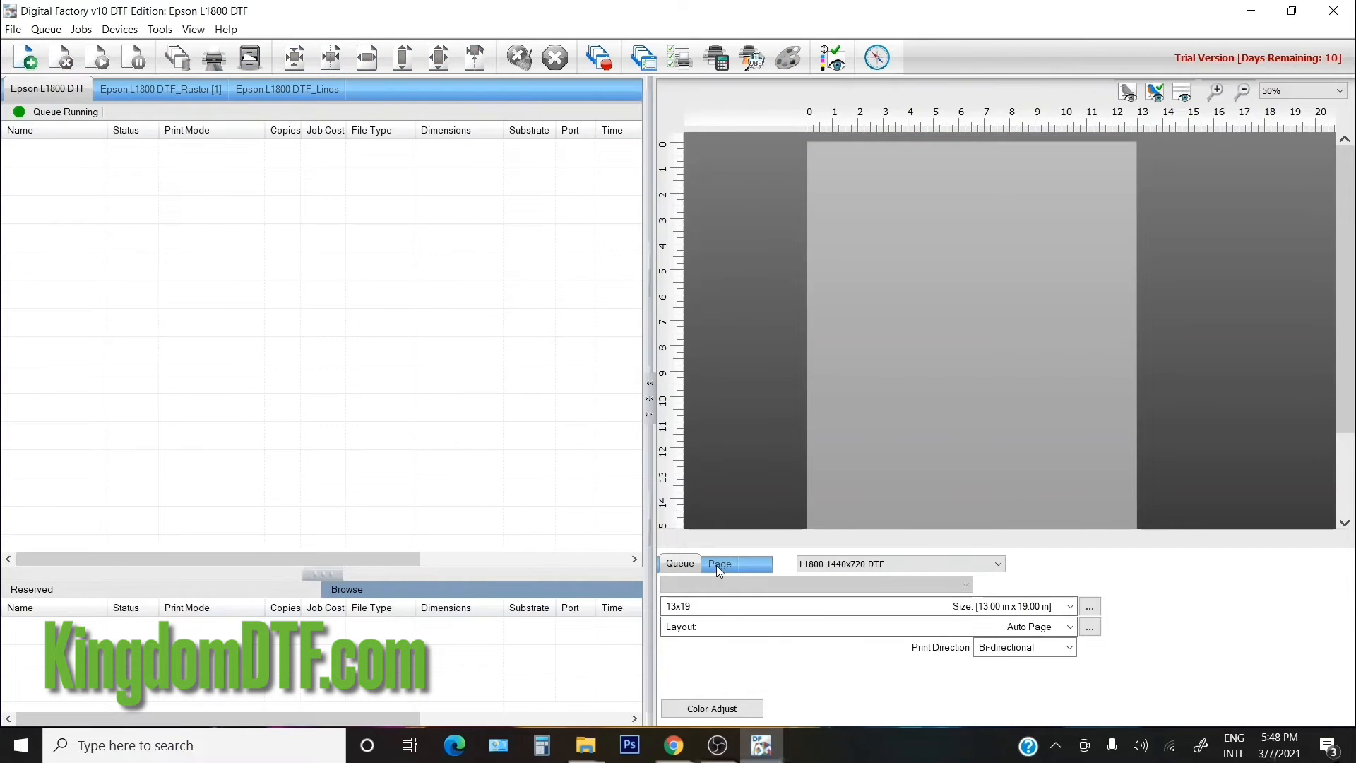
left_click(12, 30)
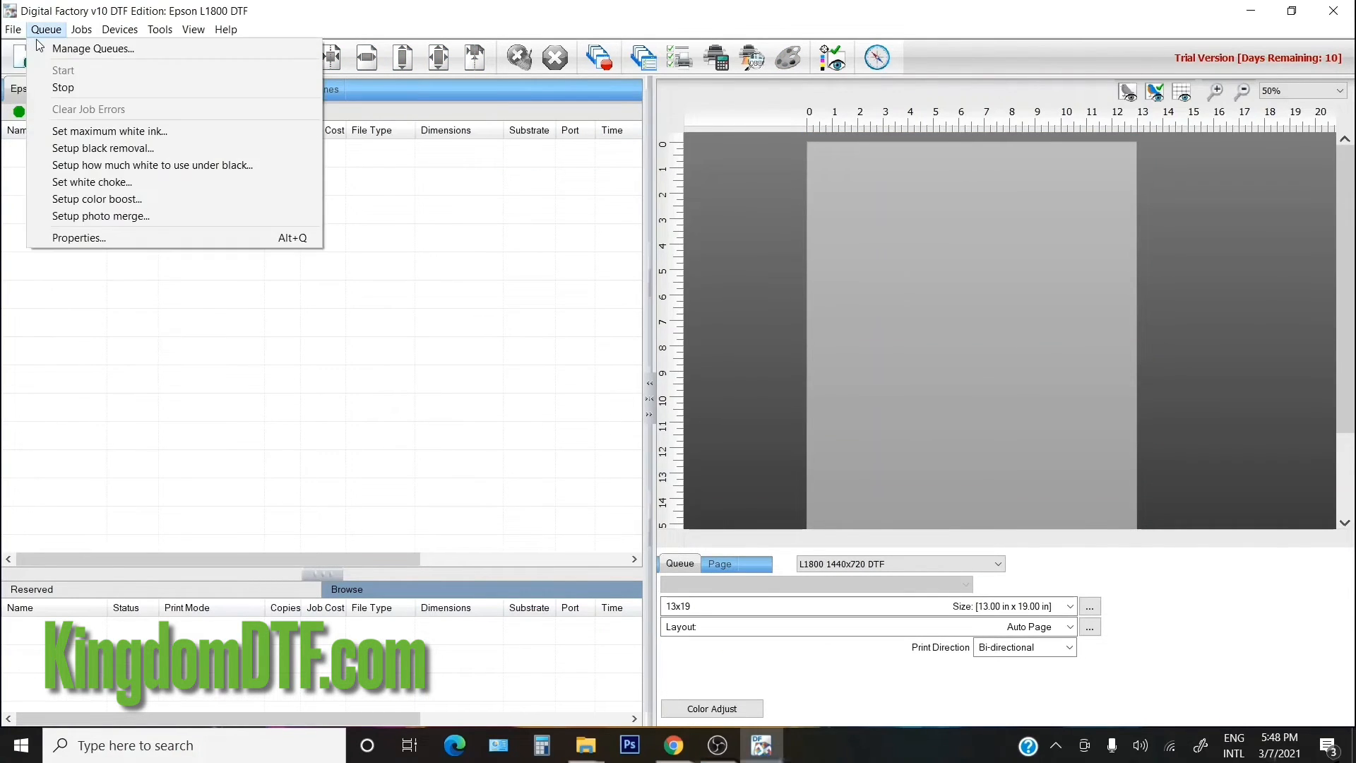
left_click(44, 45)
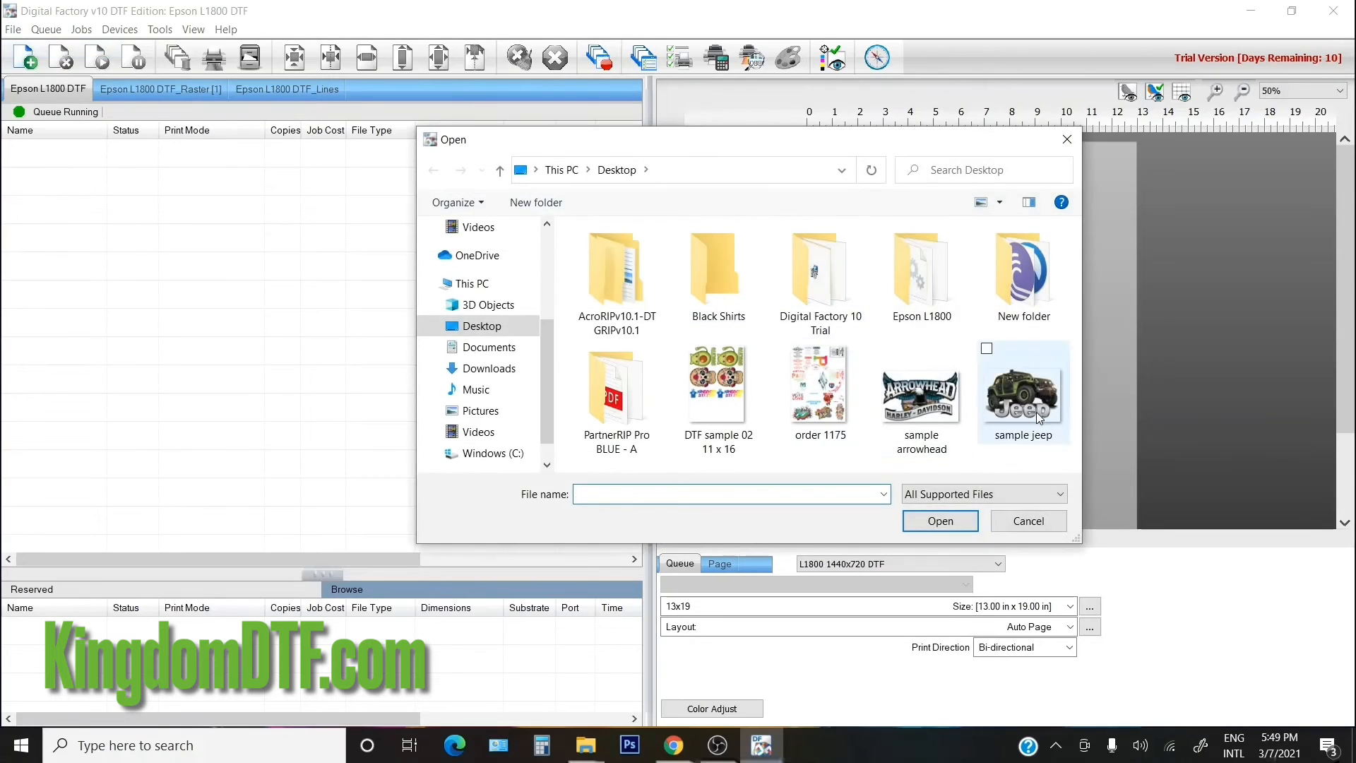
double_click(1037, 413)
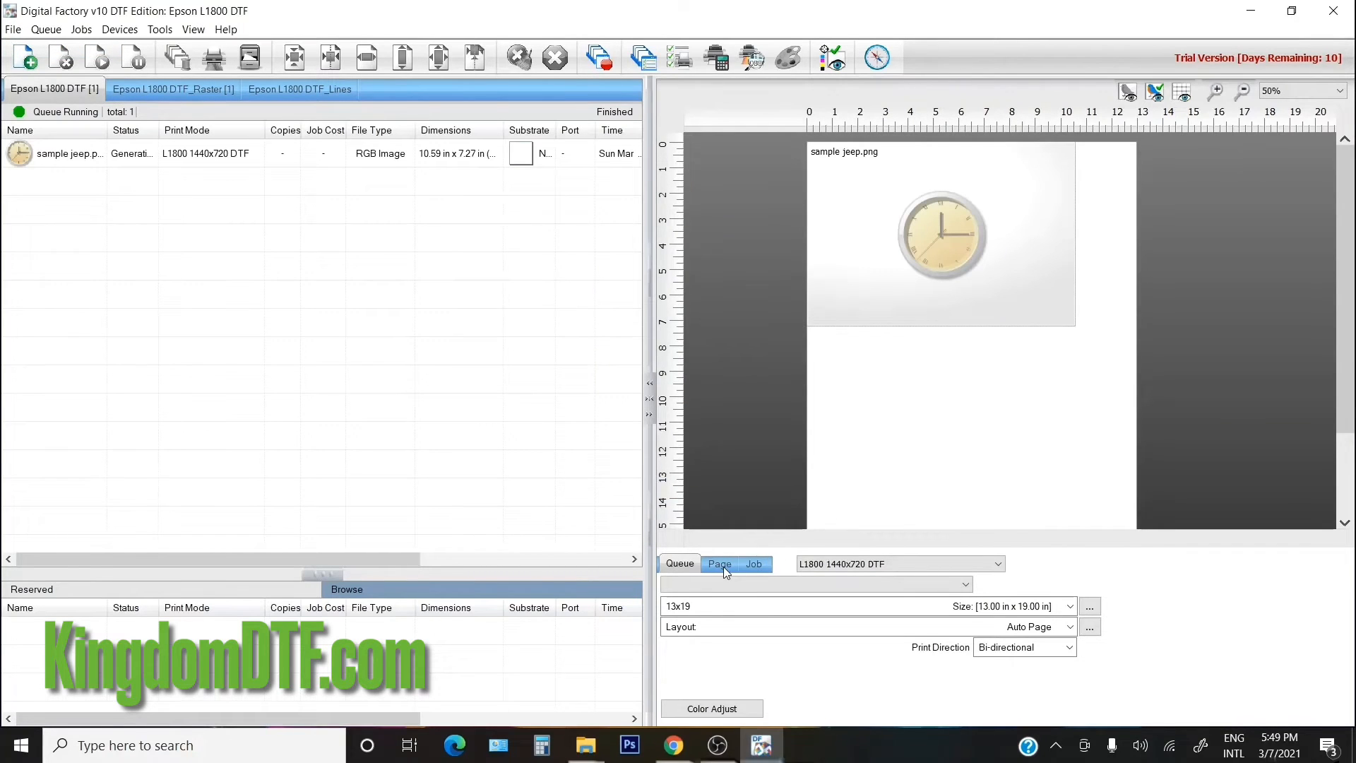
- Test the Mirror option on the newly imported jeep job in the original queue
left_click(722, 567)
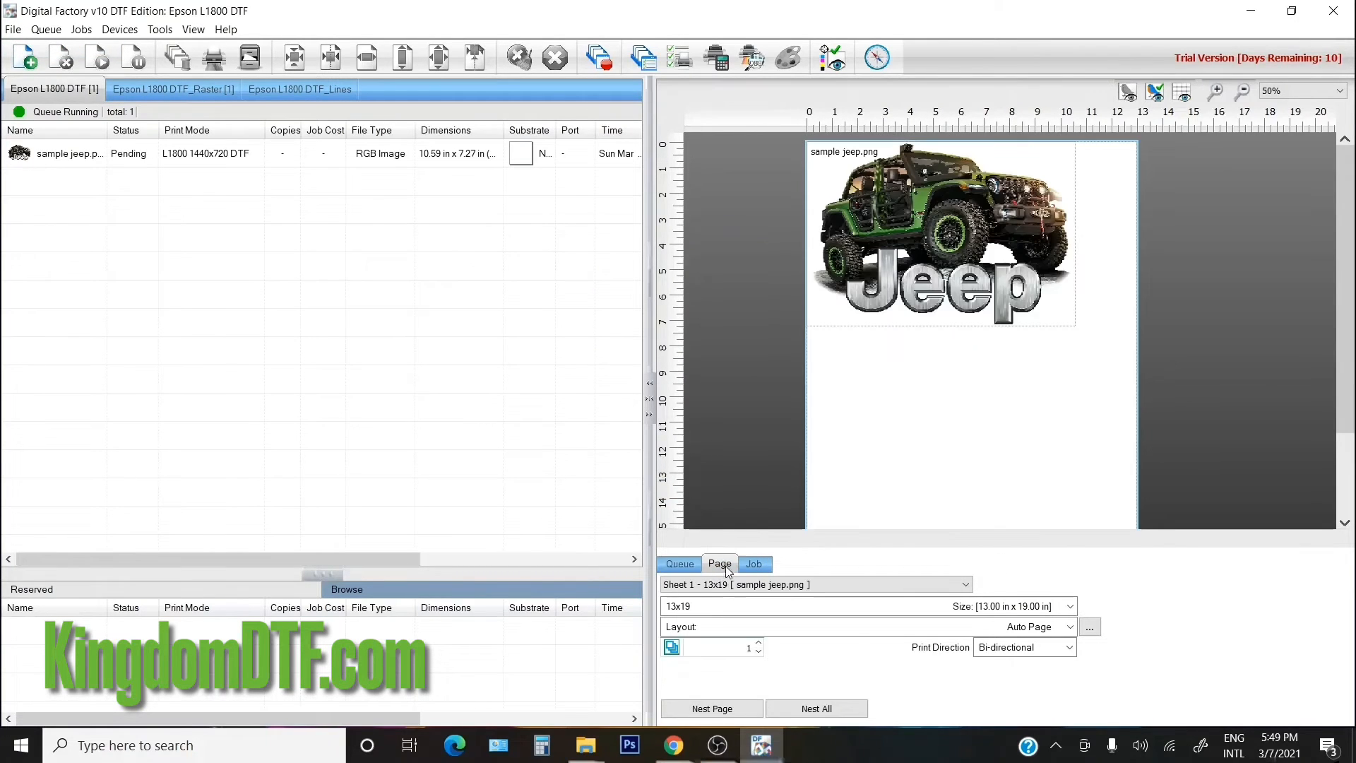
left_click(753, 565)
left_click(921, 708)
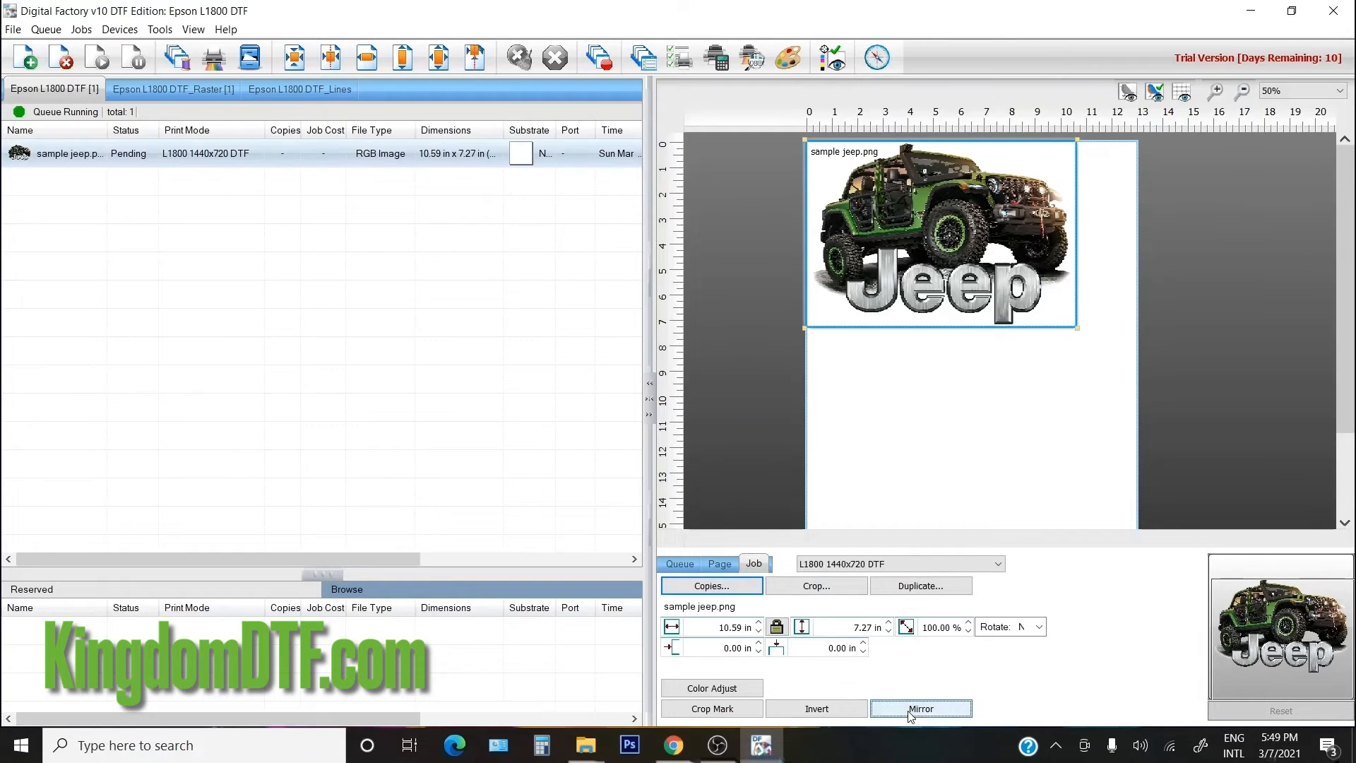
left_click(262, 282)
- Remove the test jeep job from the original queue and import a fresh copy of the sample jeep image
left_click(84, 157)
left_click(65, 61)
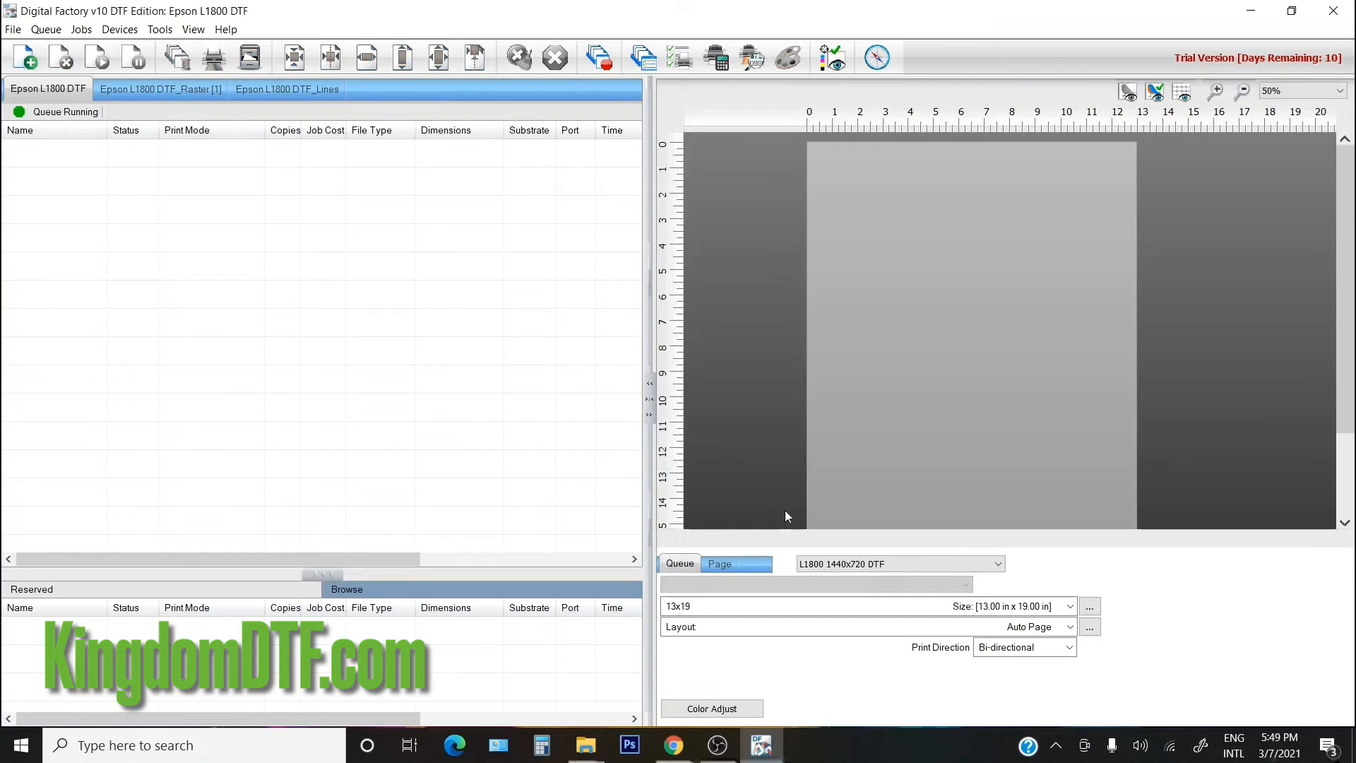
left_click(20, 35)
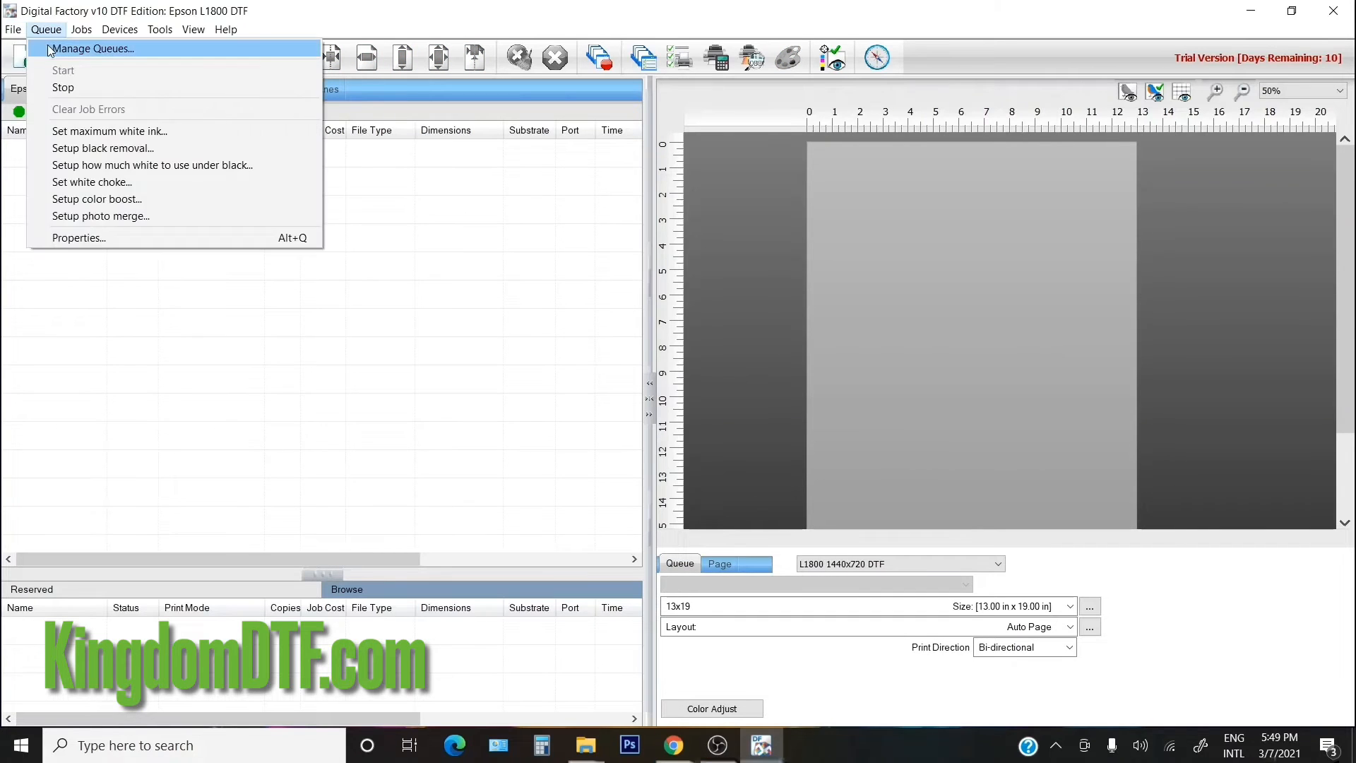
left_click(34, 49)
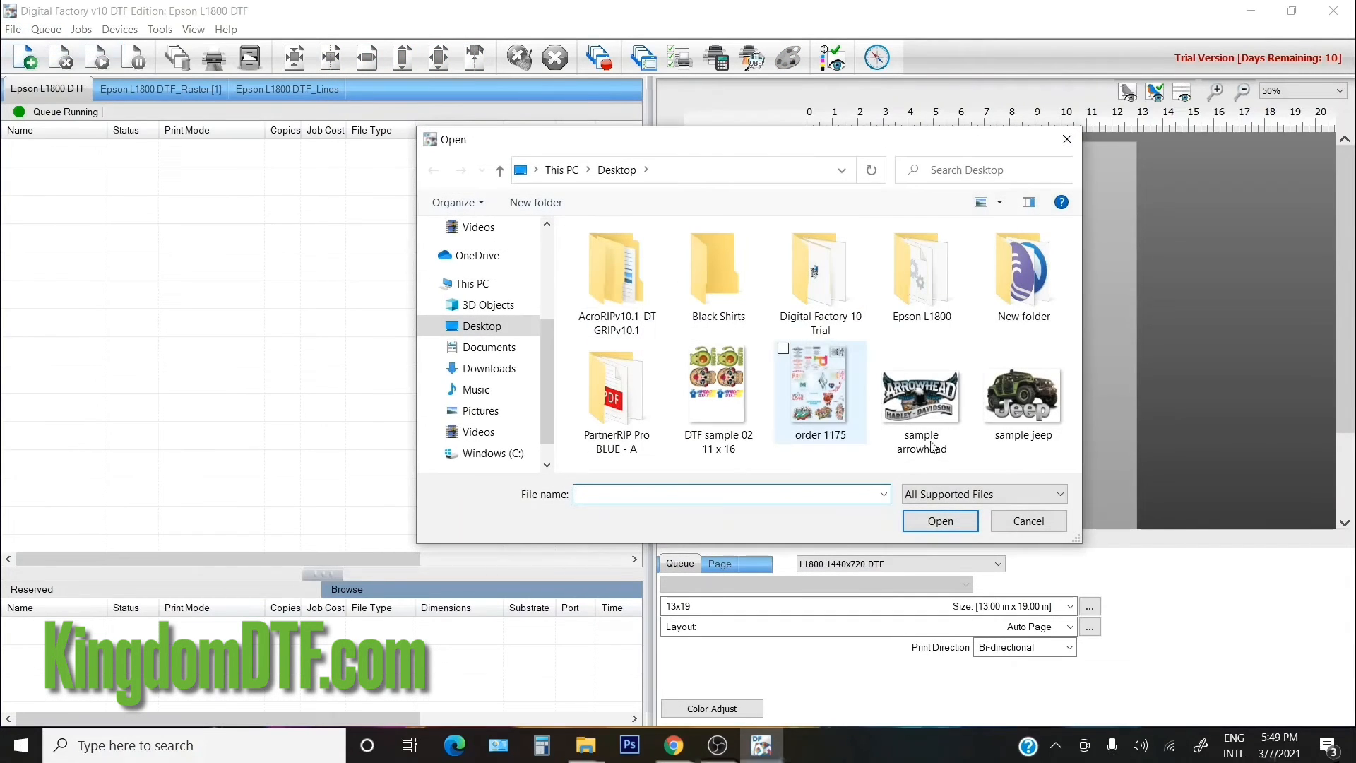
double_click(1020, 393)
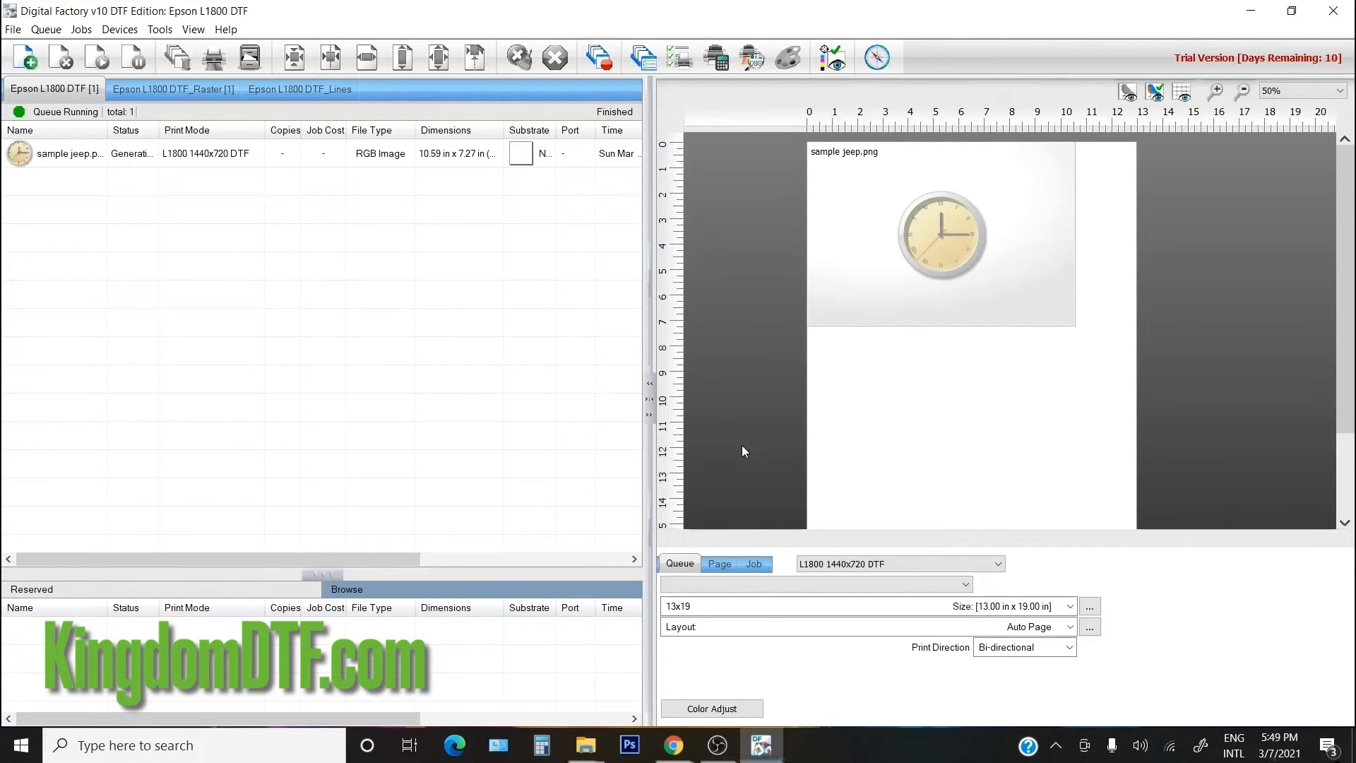
- Mirror the fresh jeep job in the original queue, toggling the mirroring off and on again
left_click(719, 563)
left_click(753, 563)
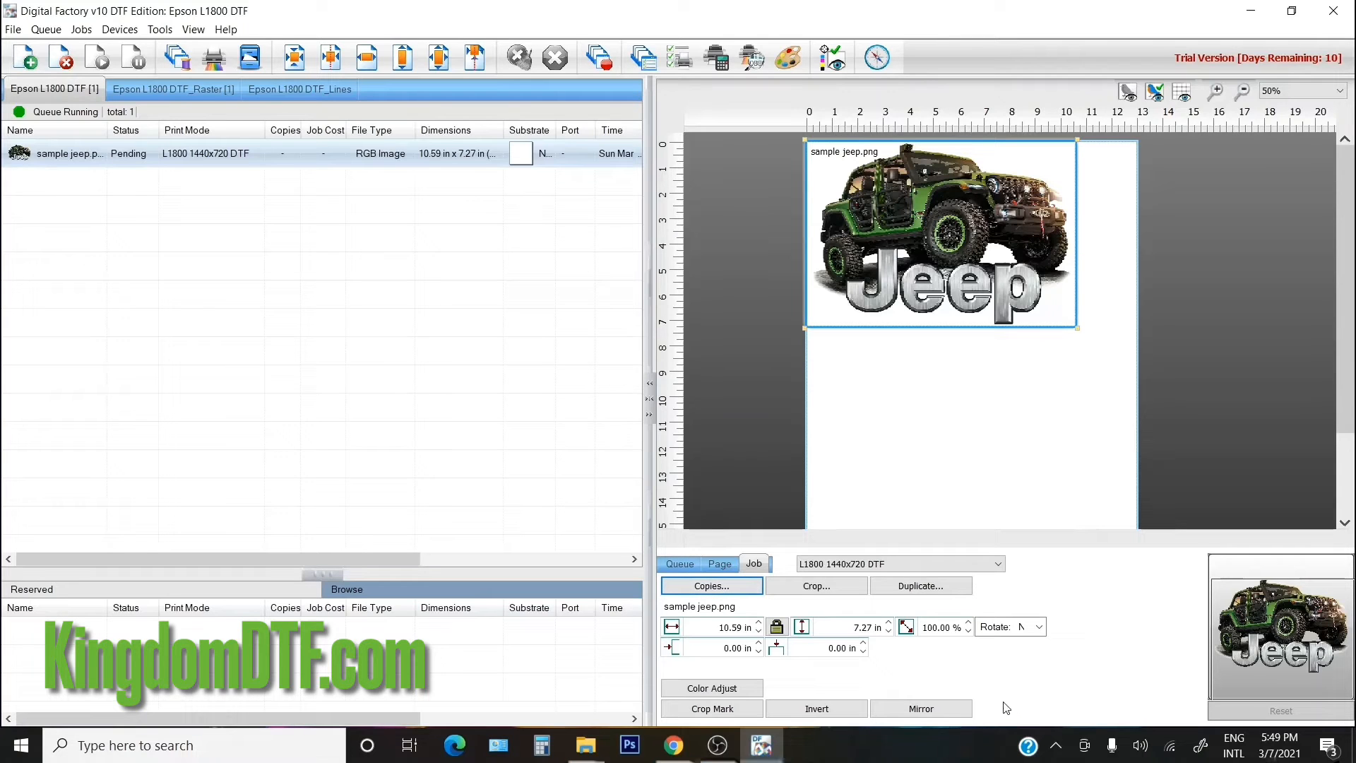
left_click(925, 709)
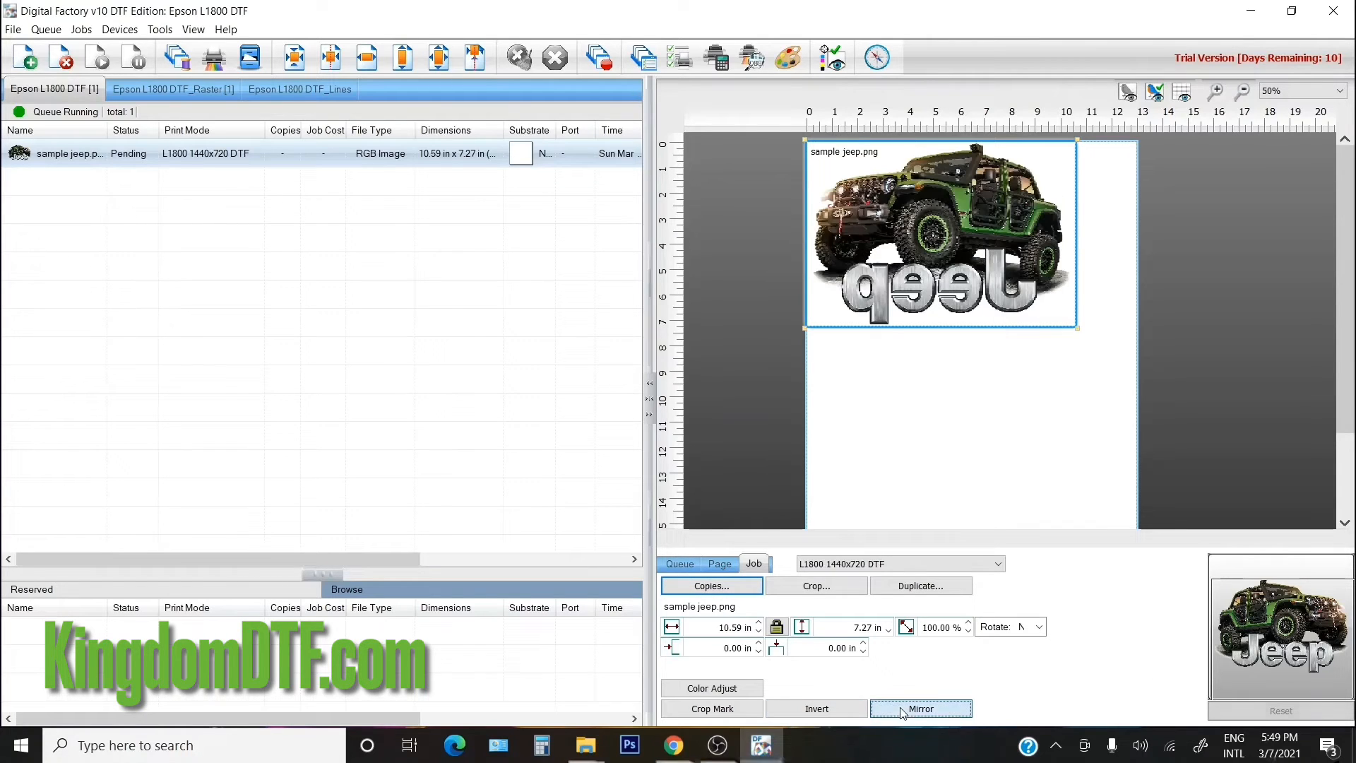
left_click(933, 708)
left_click(947, 708)
- Set the Raster queue's color layer profile to Mirror Horizontally in its queue properties and apply it
left_click(183, 91)
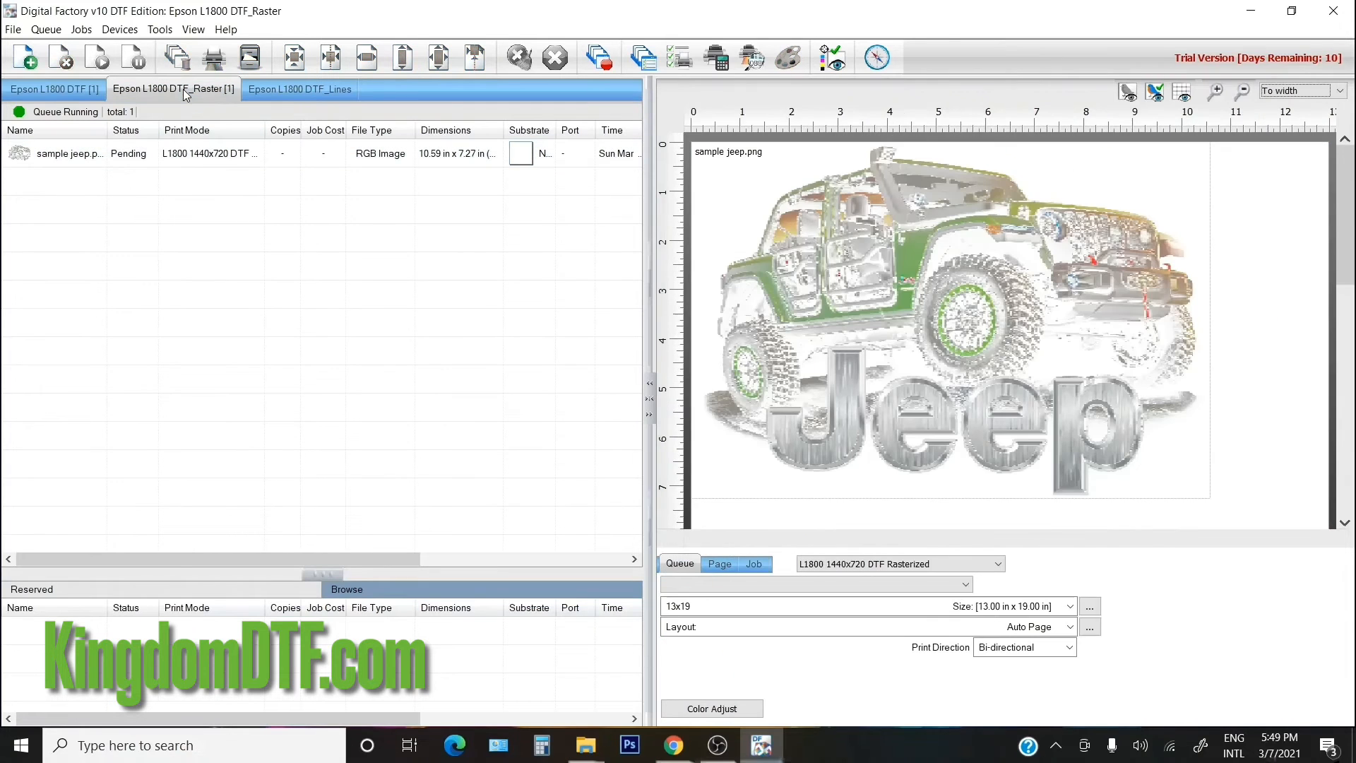
left_click(719, 565)
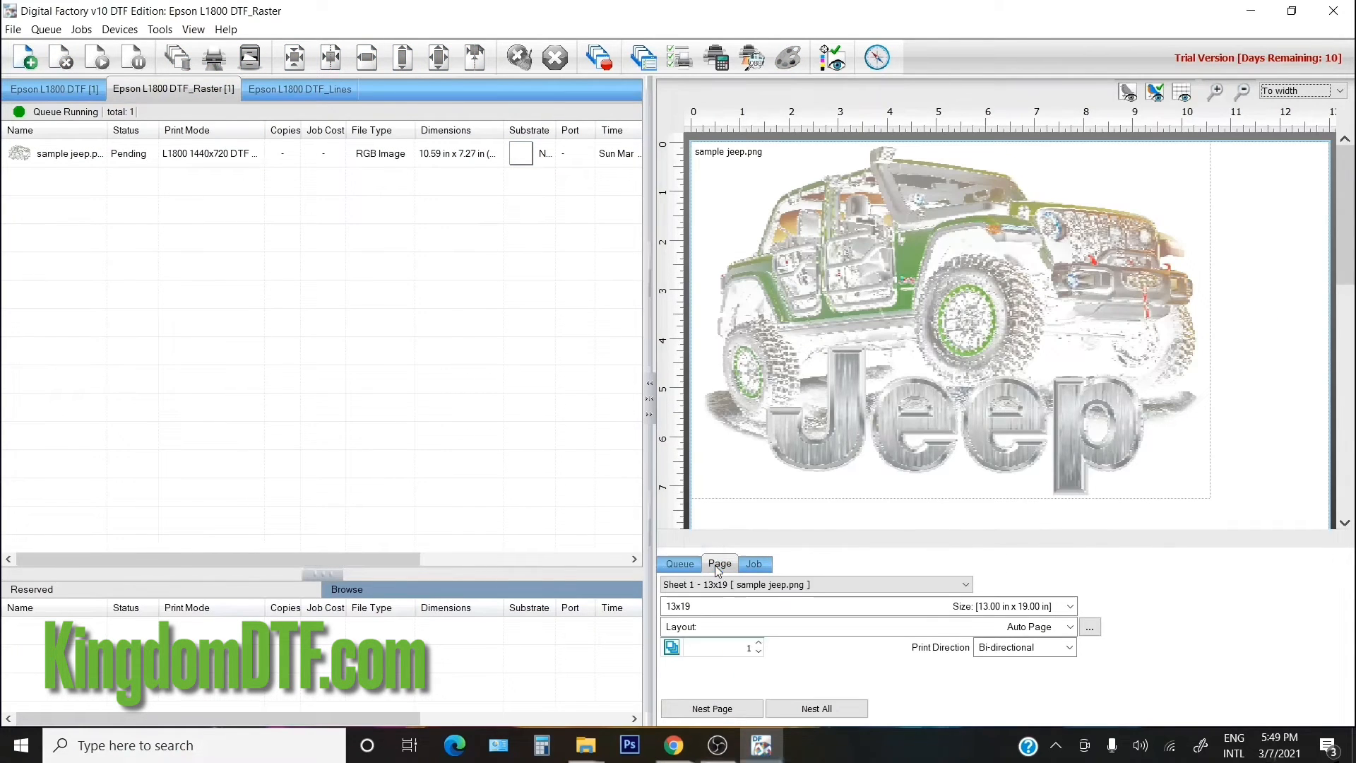
left_click(754, 564)
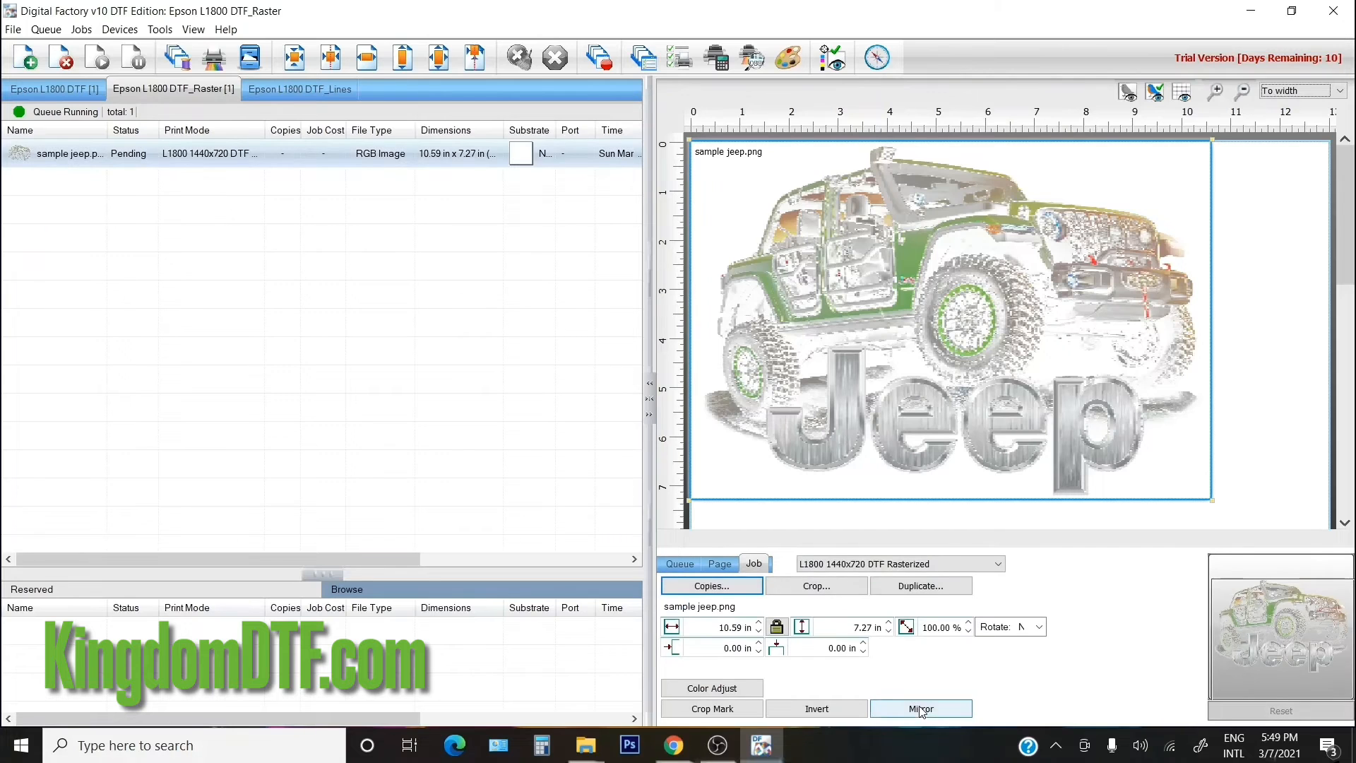
left_click(58, 30)
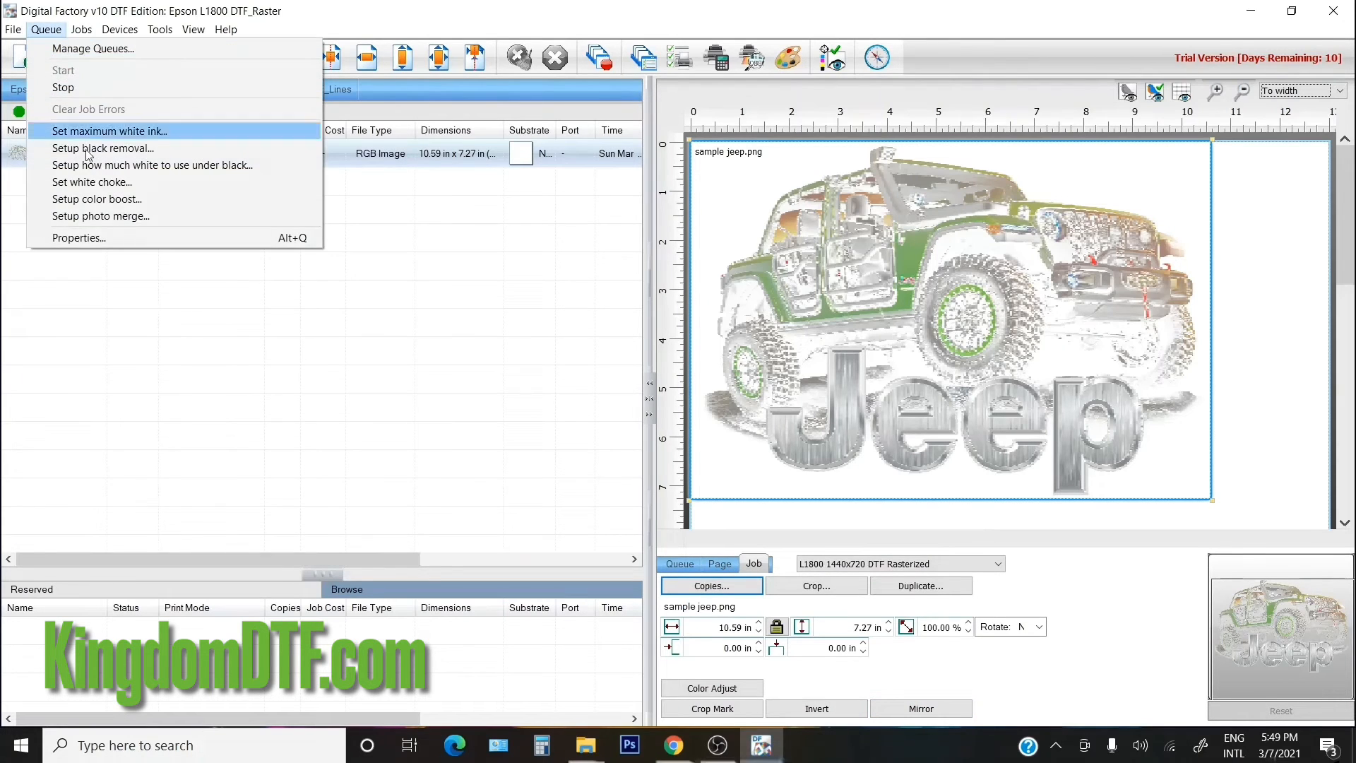
left_click(91, 236)
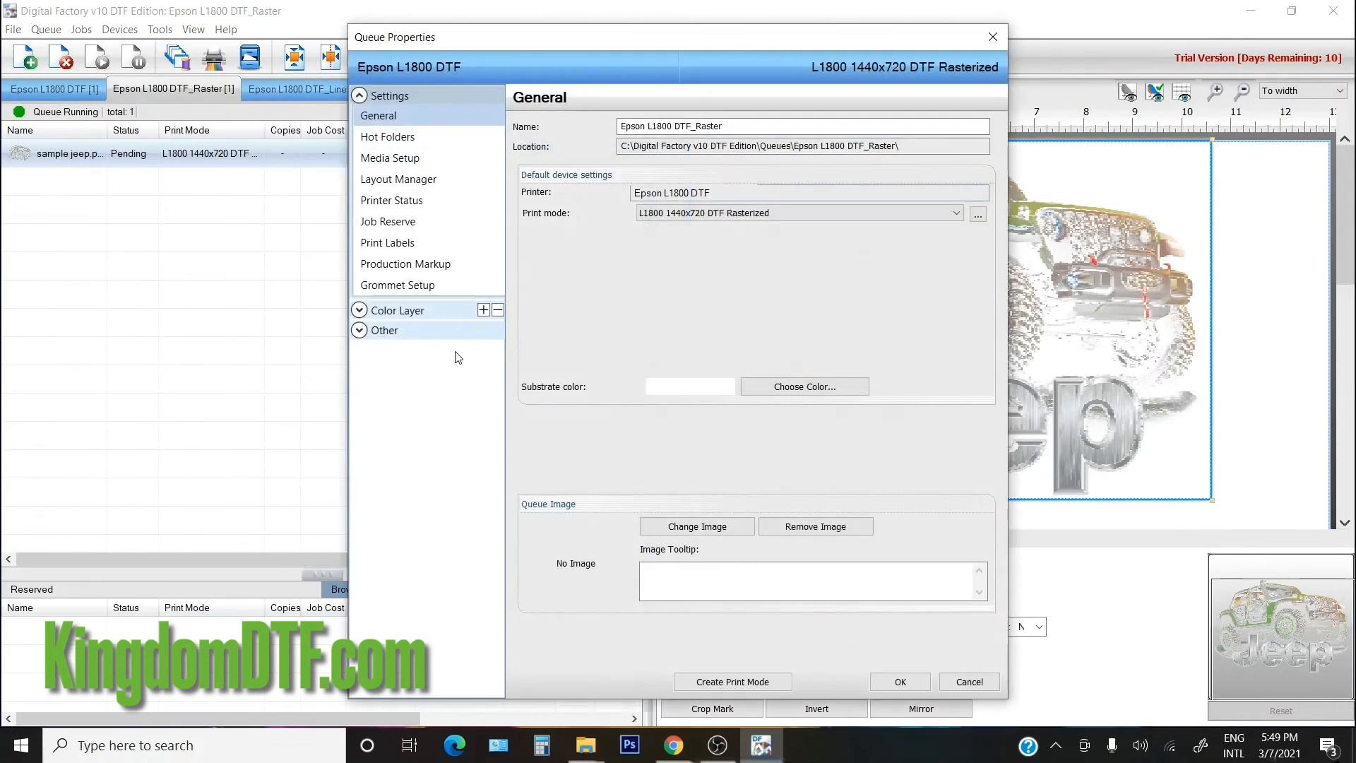
left_click(358, 311)
left_click(395, 335)
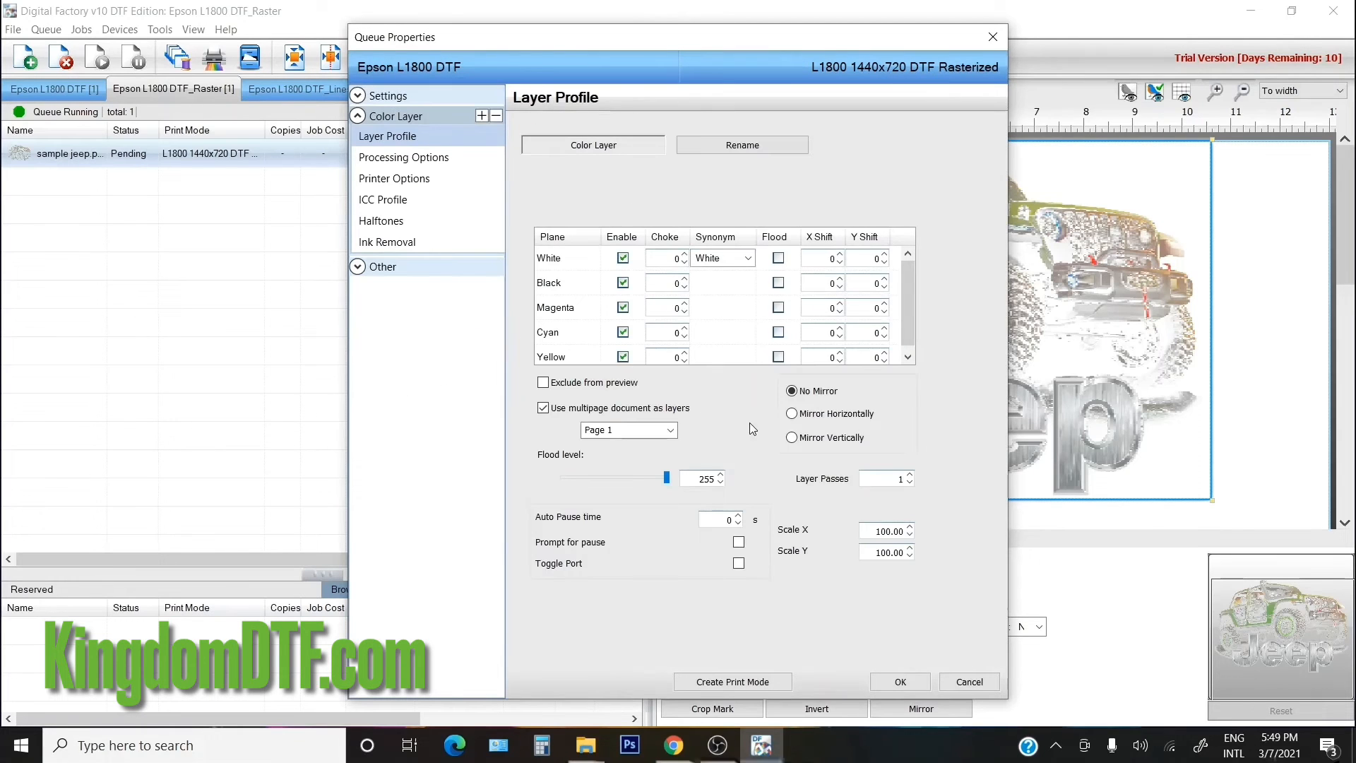
left_click(812, 414)
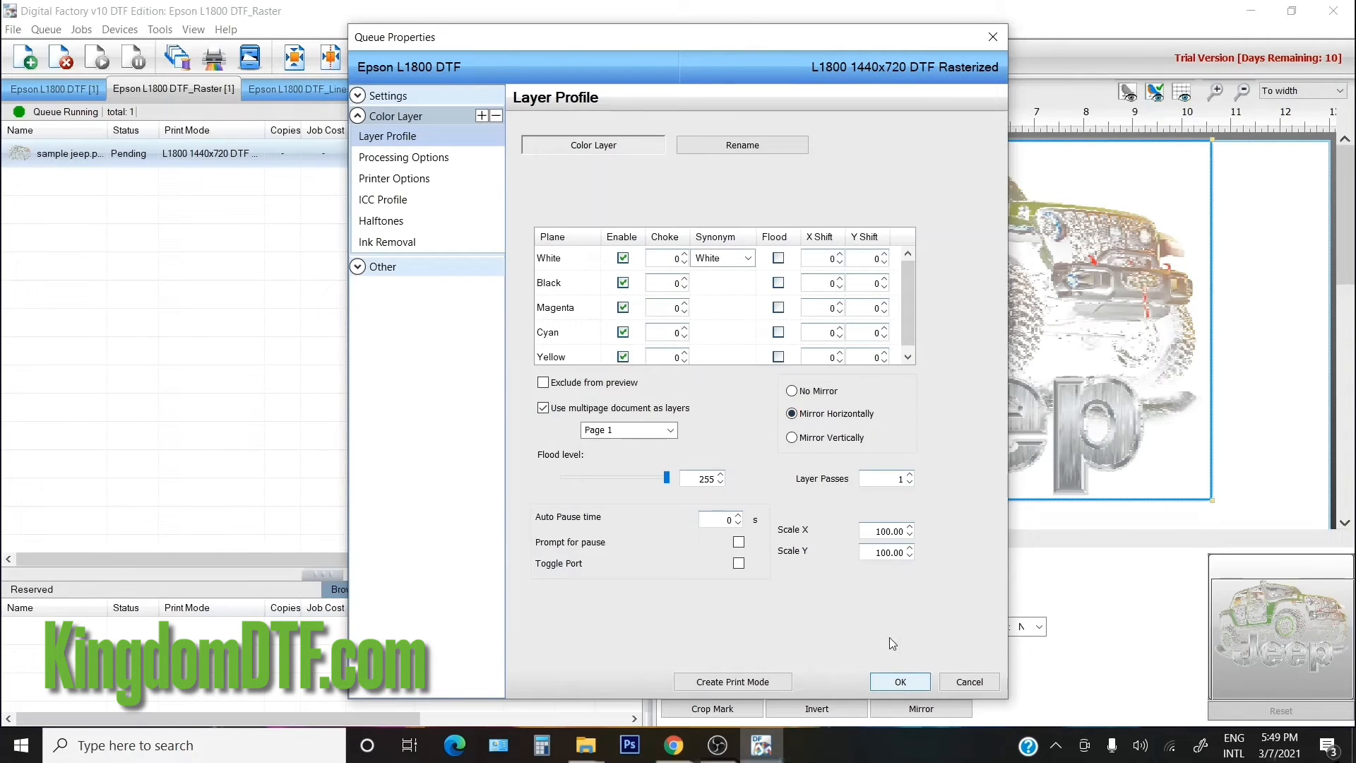
left_click(897, 679)
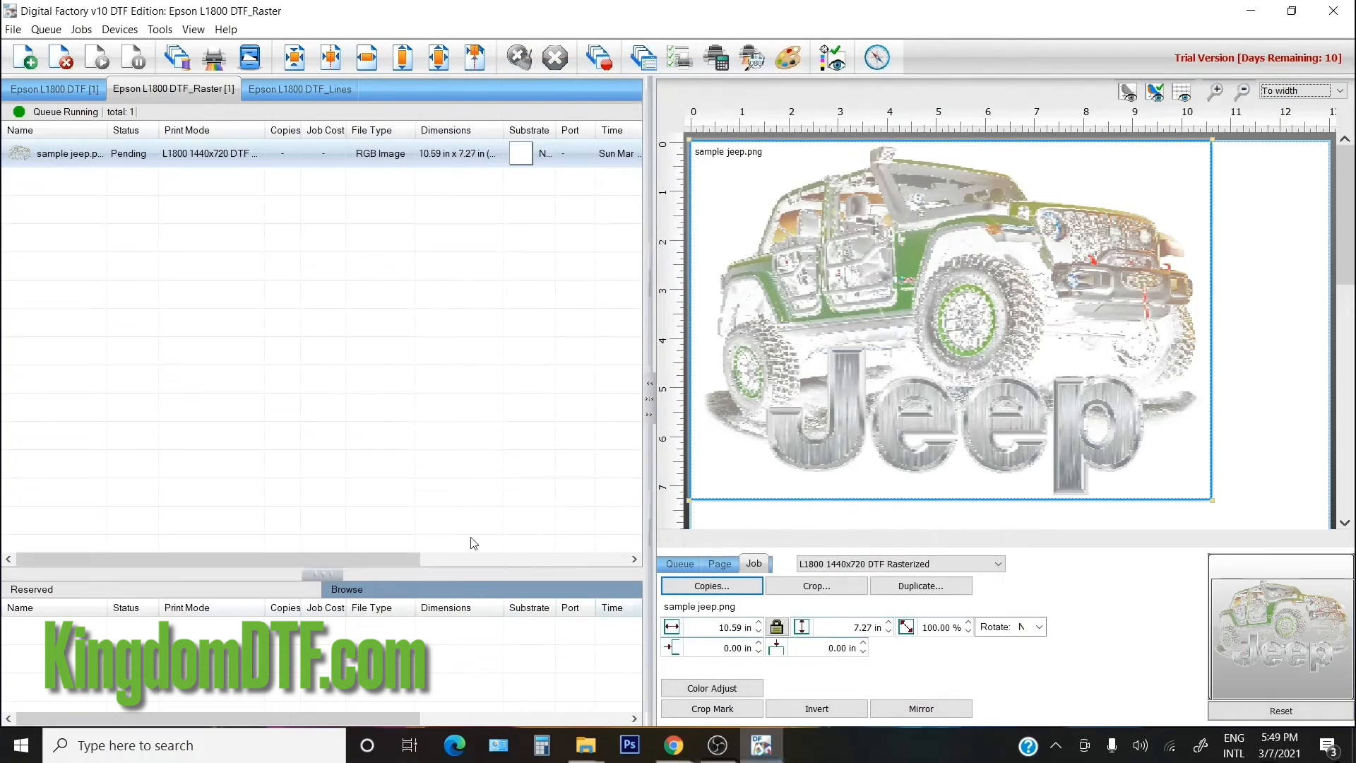
- Remove the unmirrored jeep job from the Raster queue and import the sample jeep image again from the Desktop
left_click(43, 181)
left_click(59, 154)
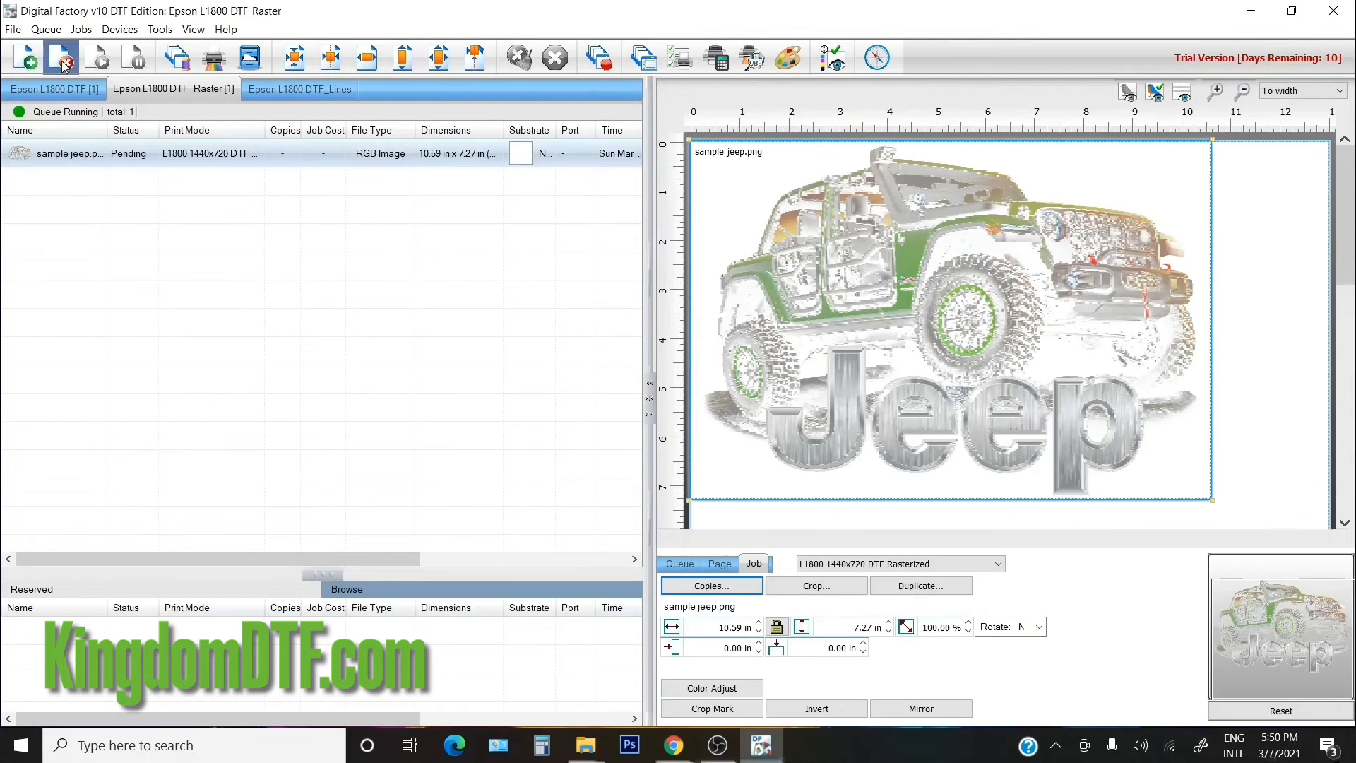
left_click(63, 57)
left_click(15, 29)
left_click(49, 46)
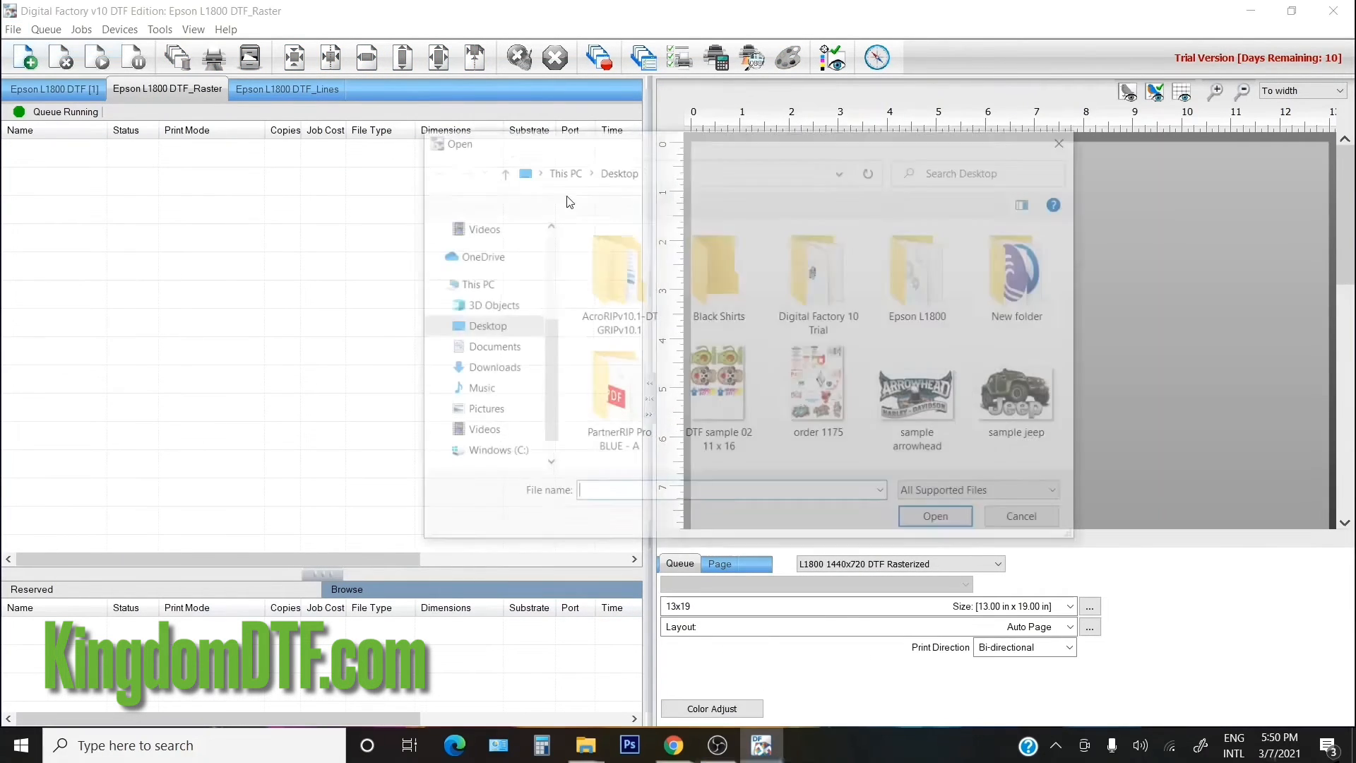
left_click(1030, 424)
double_click(1030, 423)
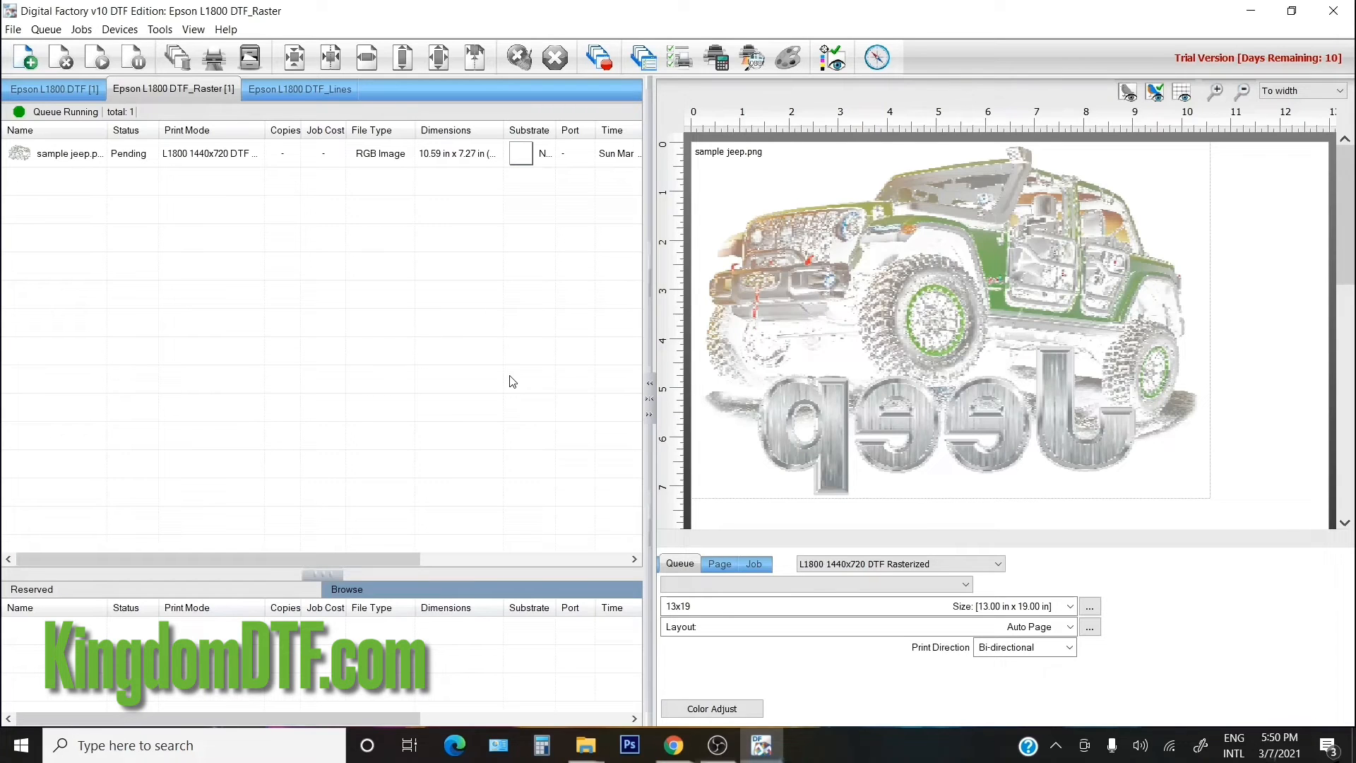
left_click(718, 574)
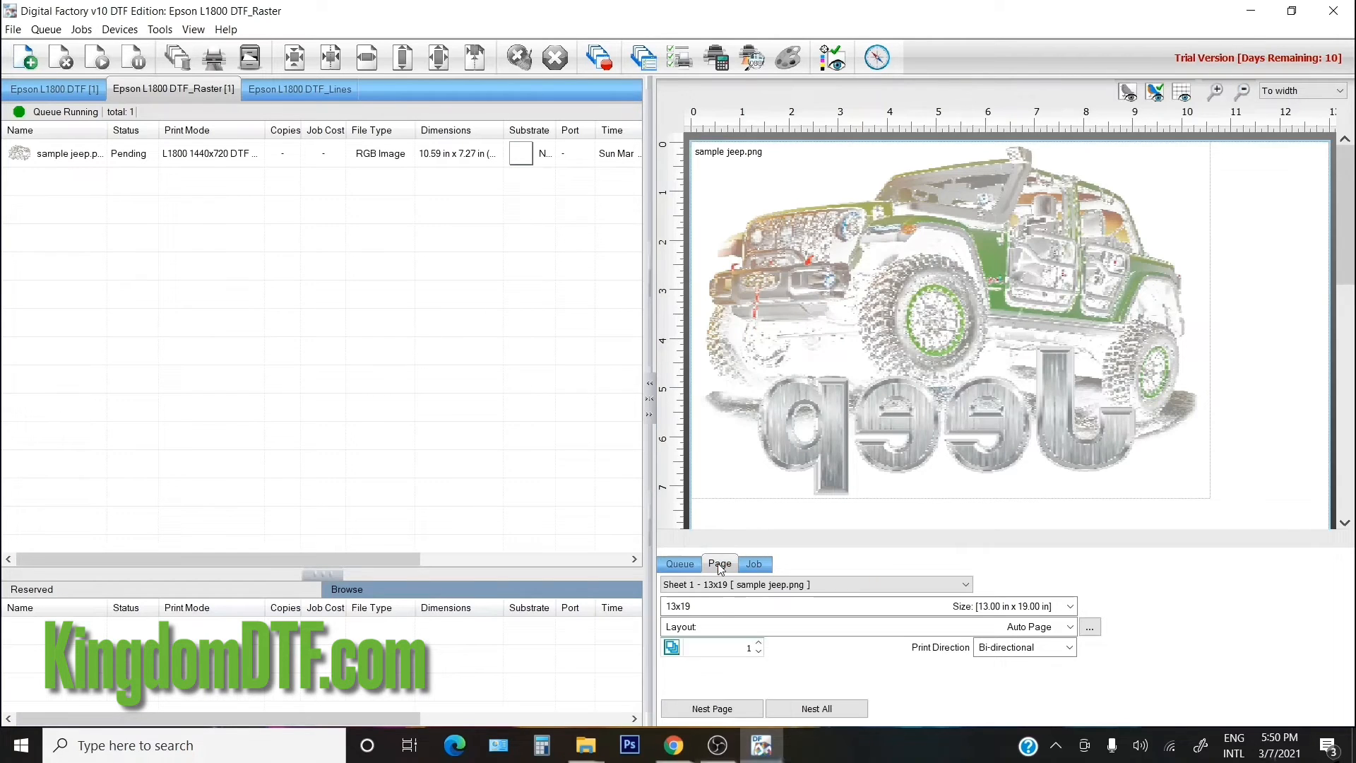
left_click(752, 564)
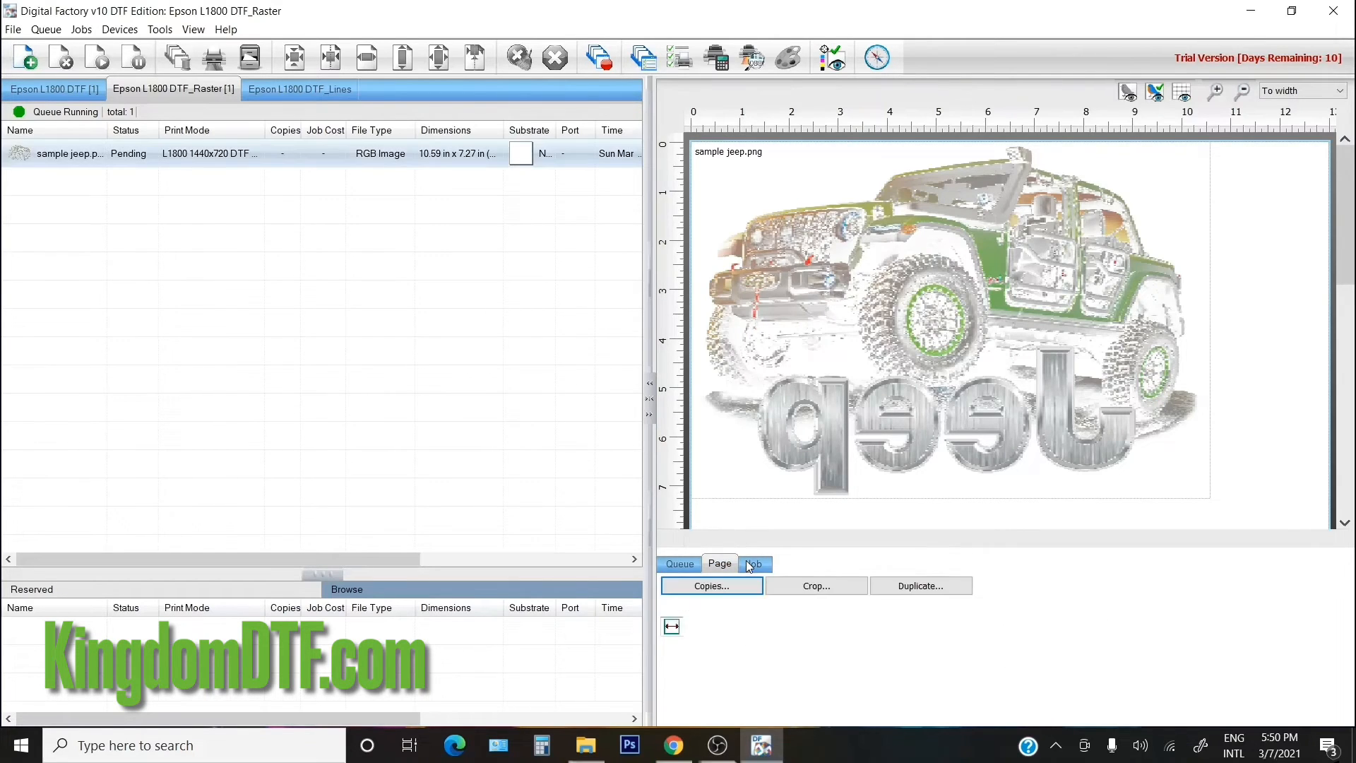
left_click(680, 566)
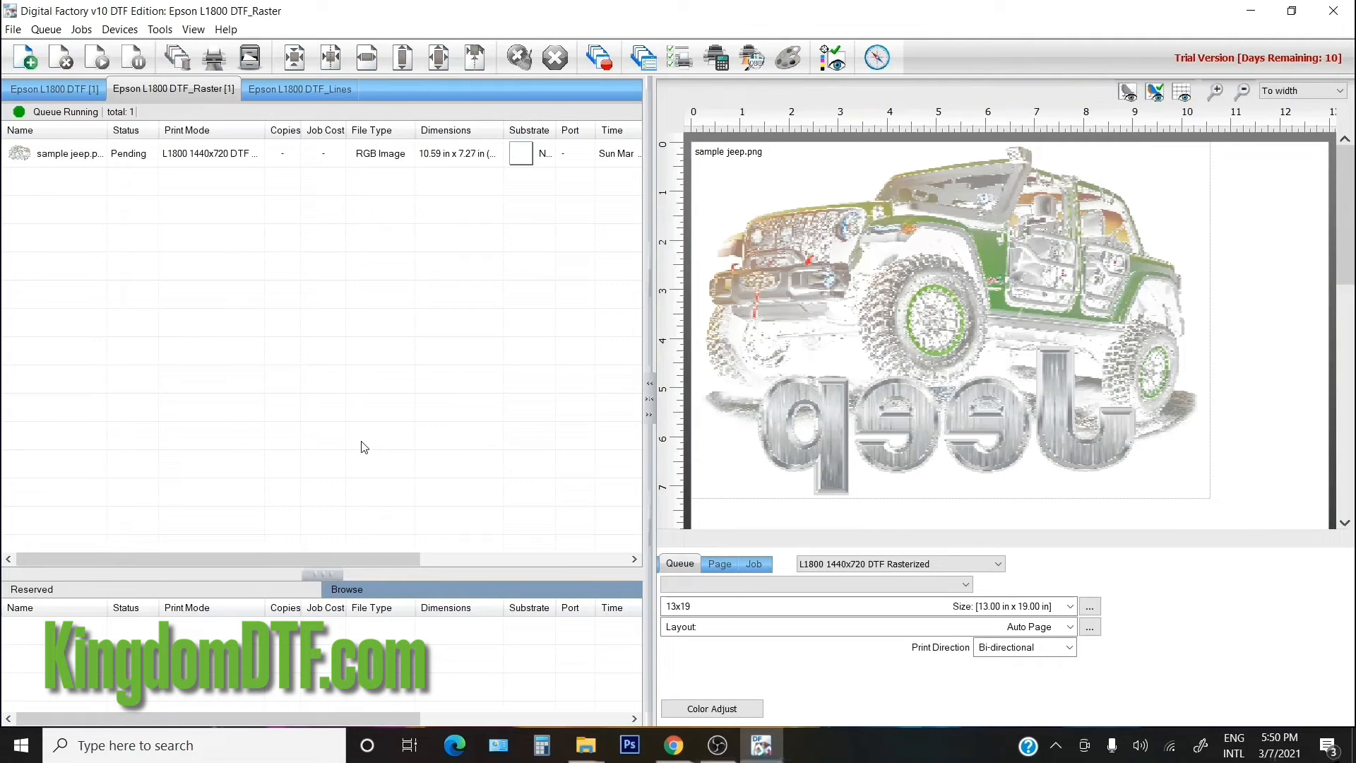
left_click(718, 745)
left_click(718, 746)
- Set the Lines queue's color layer profile to Mirror Horizontally in its queue properties and apply it
mouse_move(131, 162)
left_click(260, 92)
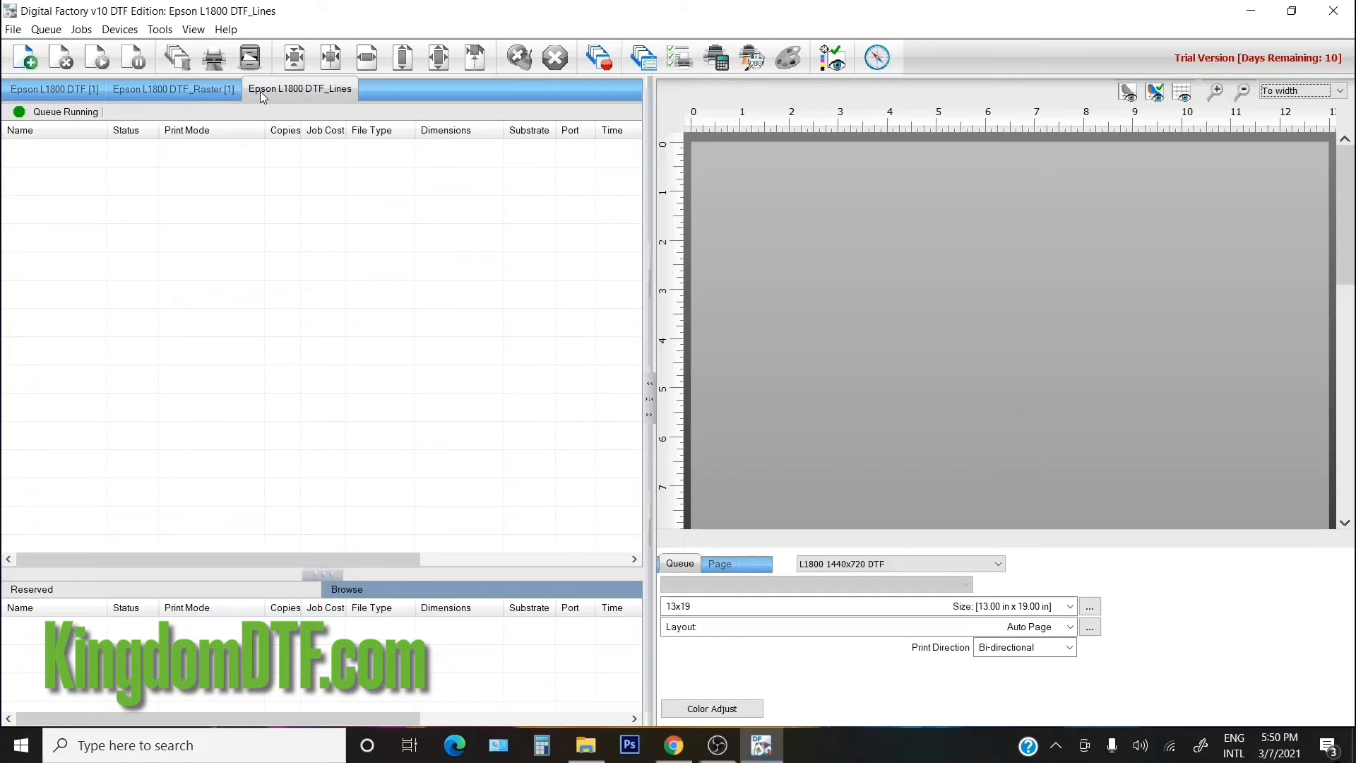
left_click(46, 29)
left_click(73, 240)
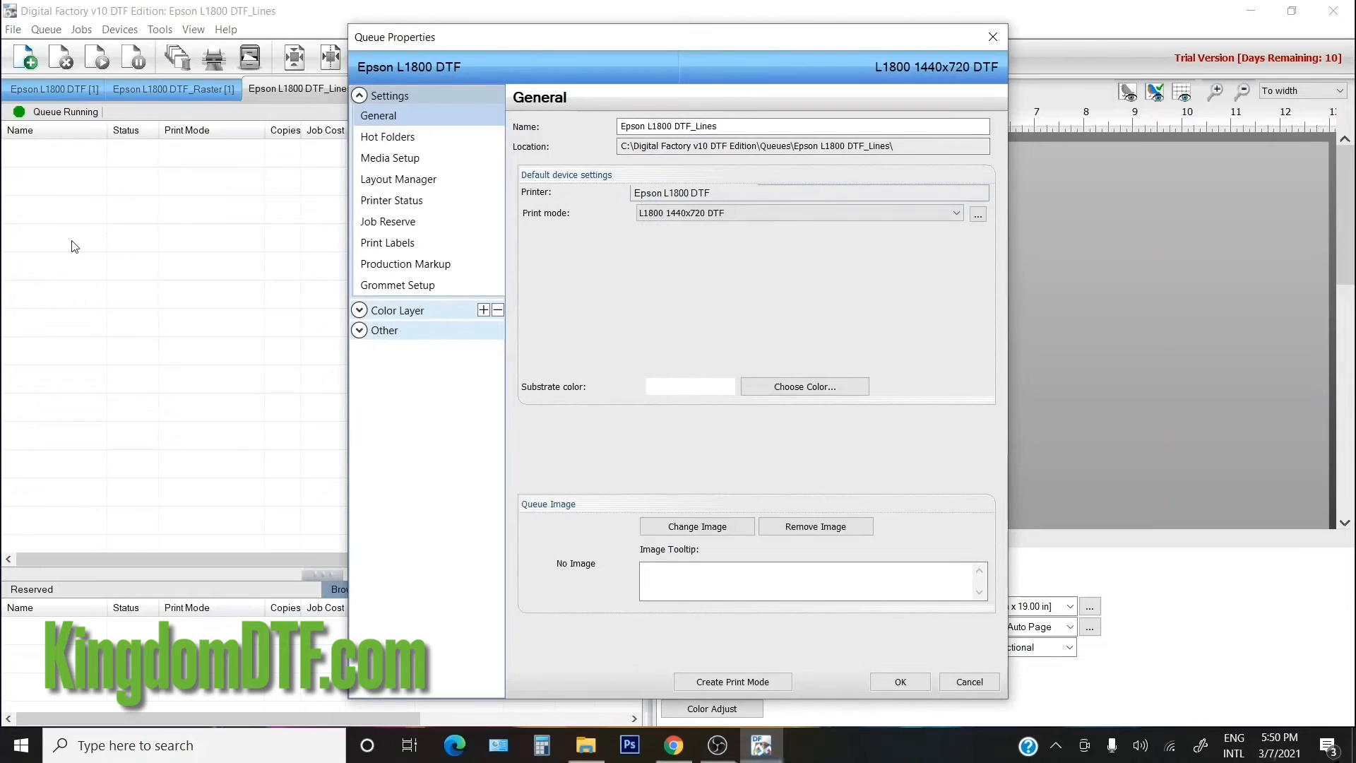
left_click(363, 311)
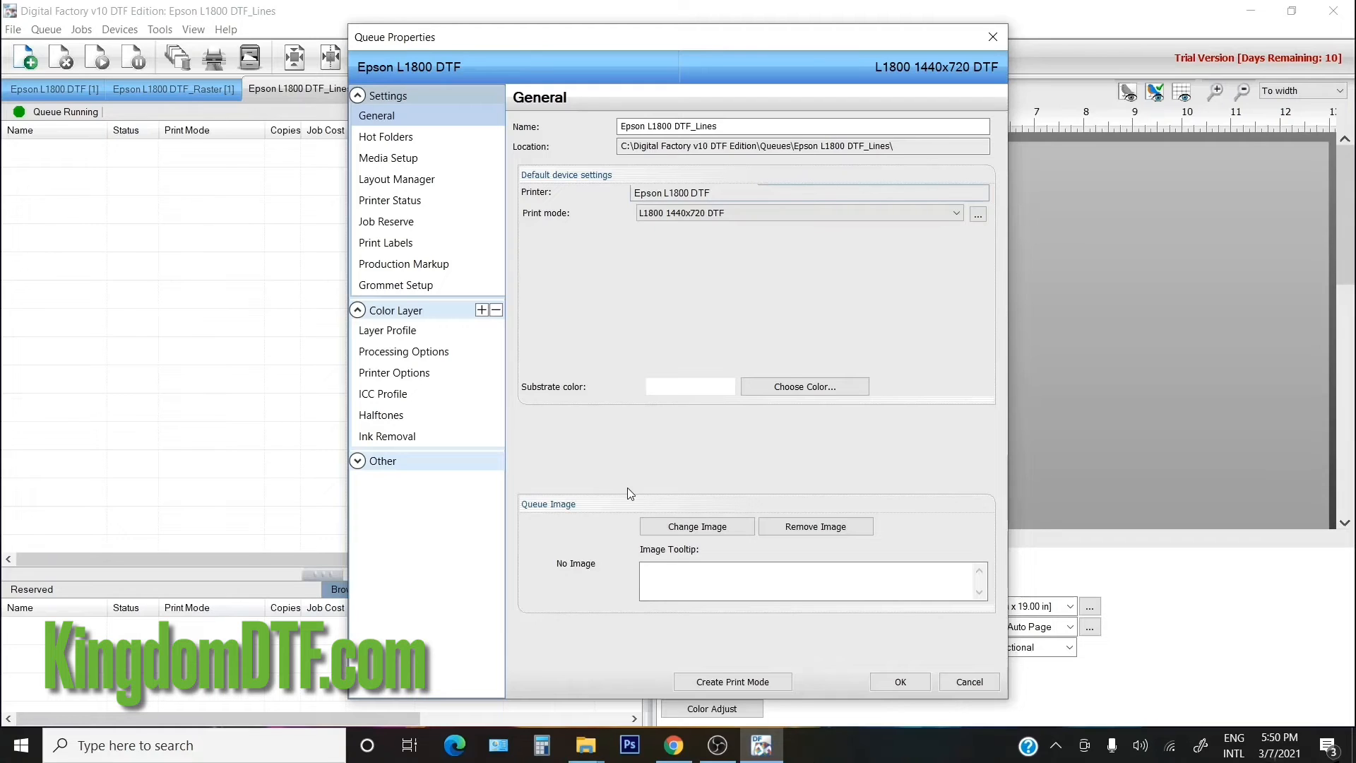
left_click(424, 333)
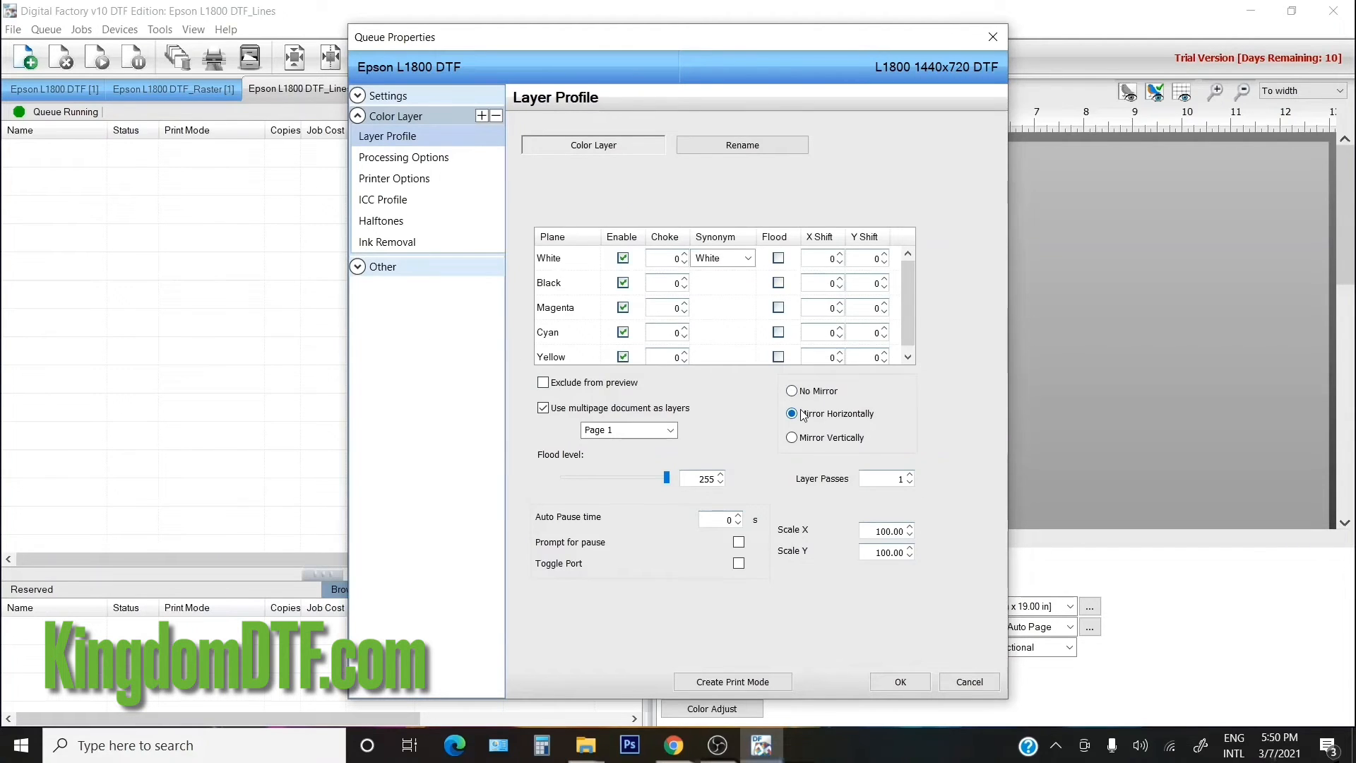
left_click(900, 681)
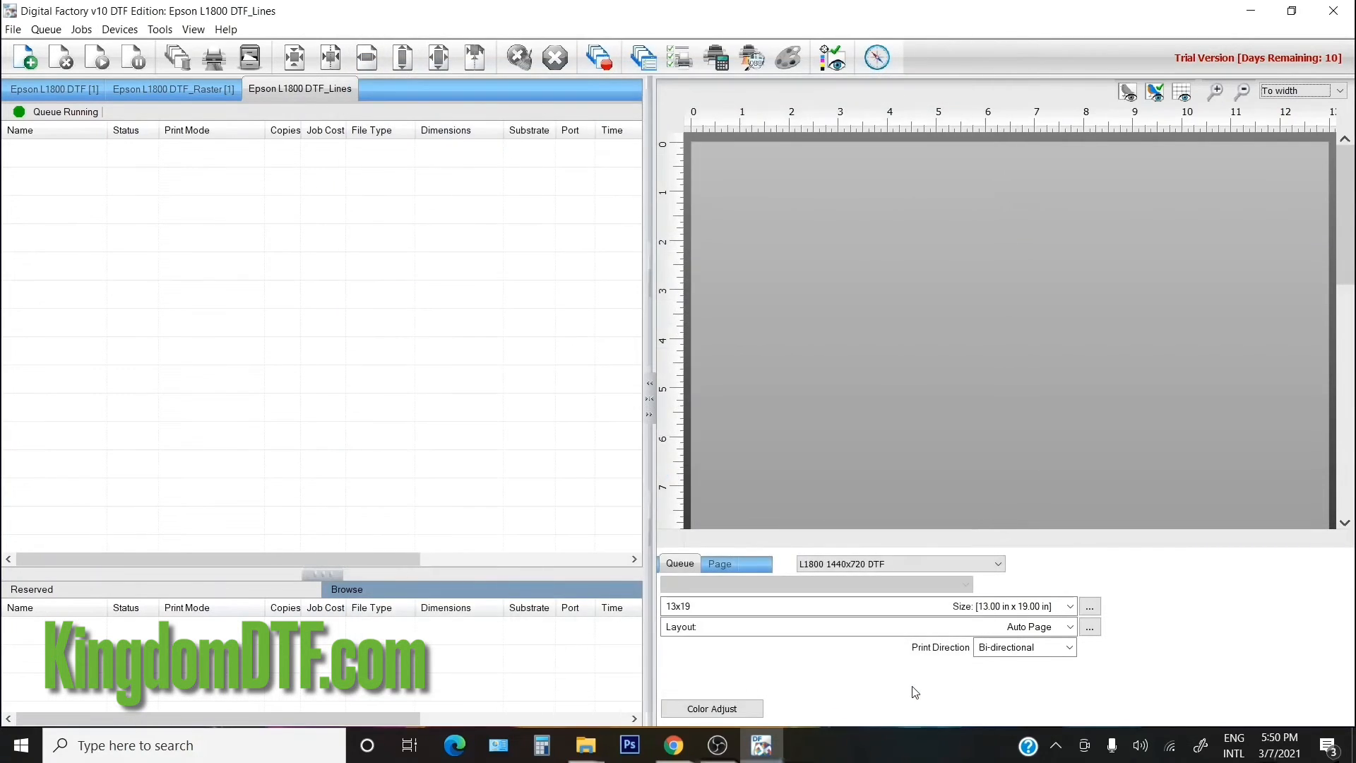
- Import the sample jeep image from the Desktop into the Lines queue
left_click(13, 29)
left_click(19, 48)
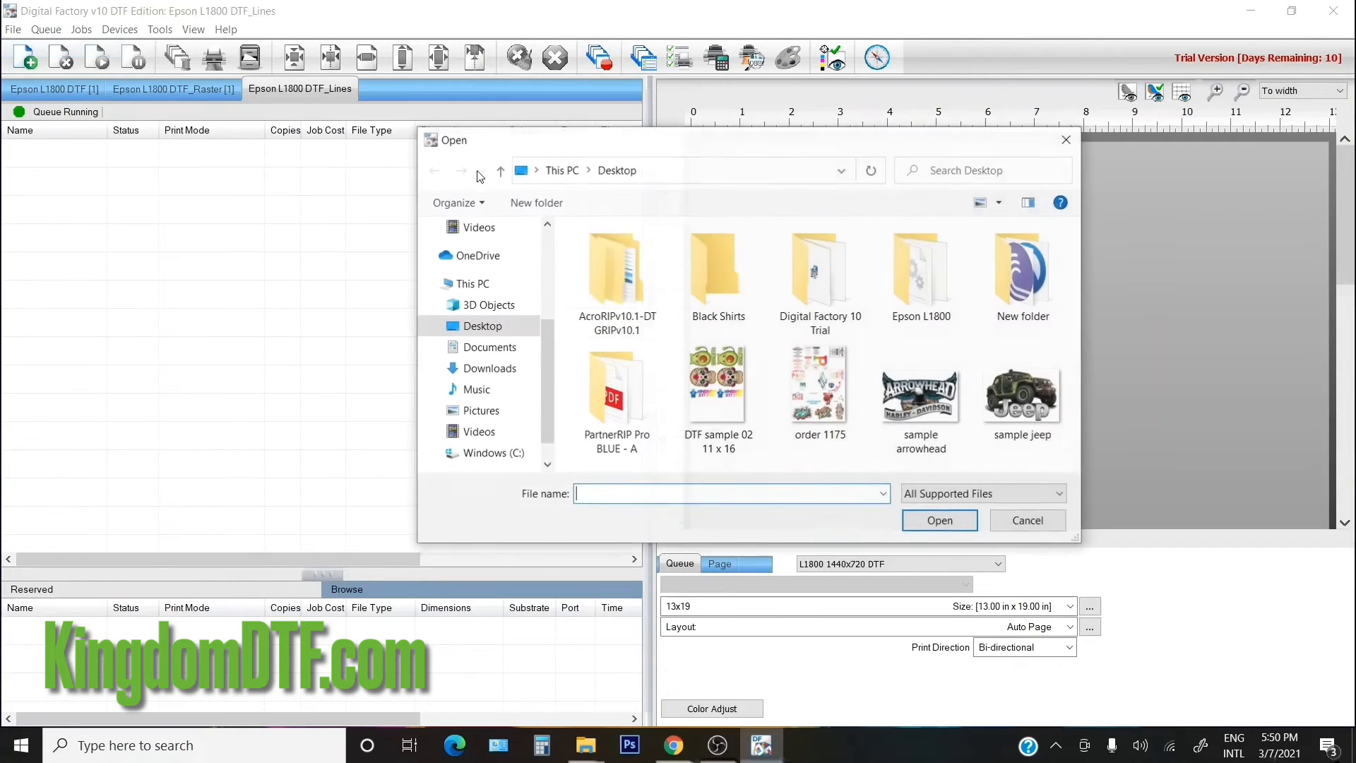
double_click(1014, 417)
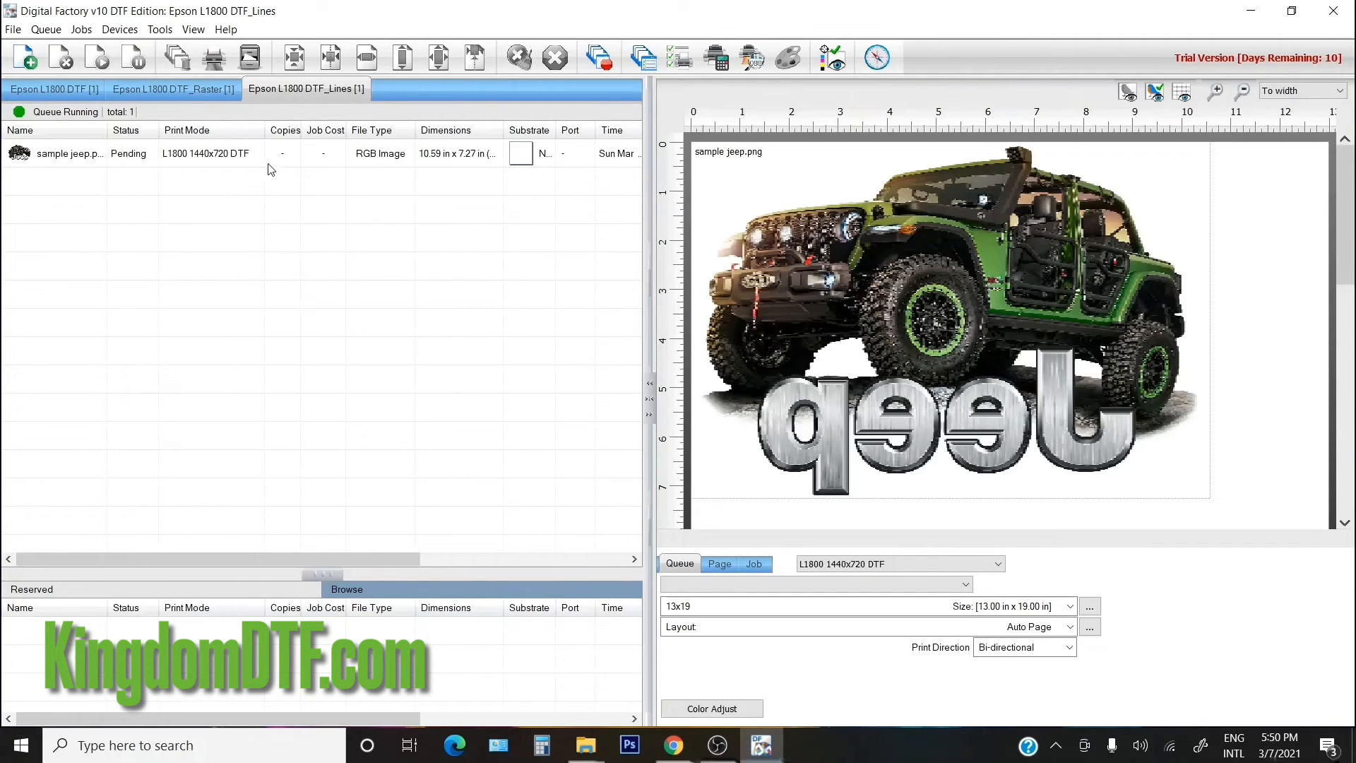
- RIP the sample jeep job in the Raster queue without printing it
left_click(170, 89)
left_click(179, 89)
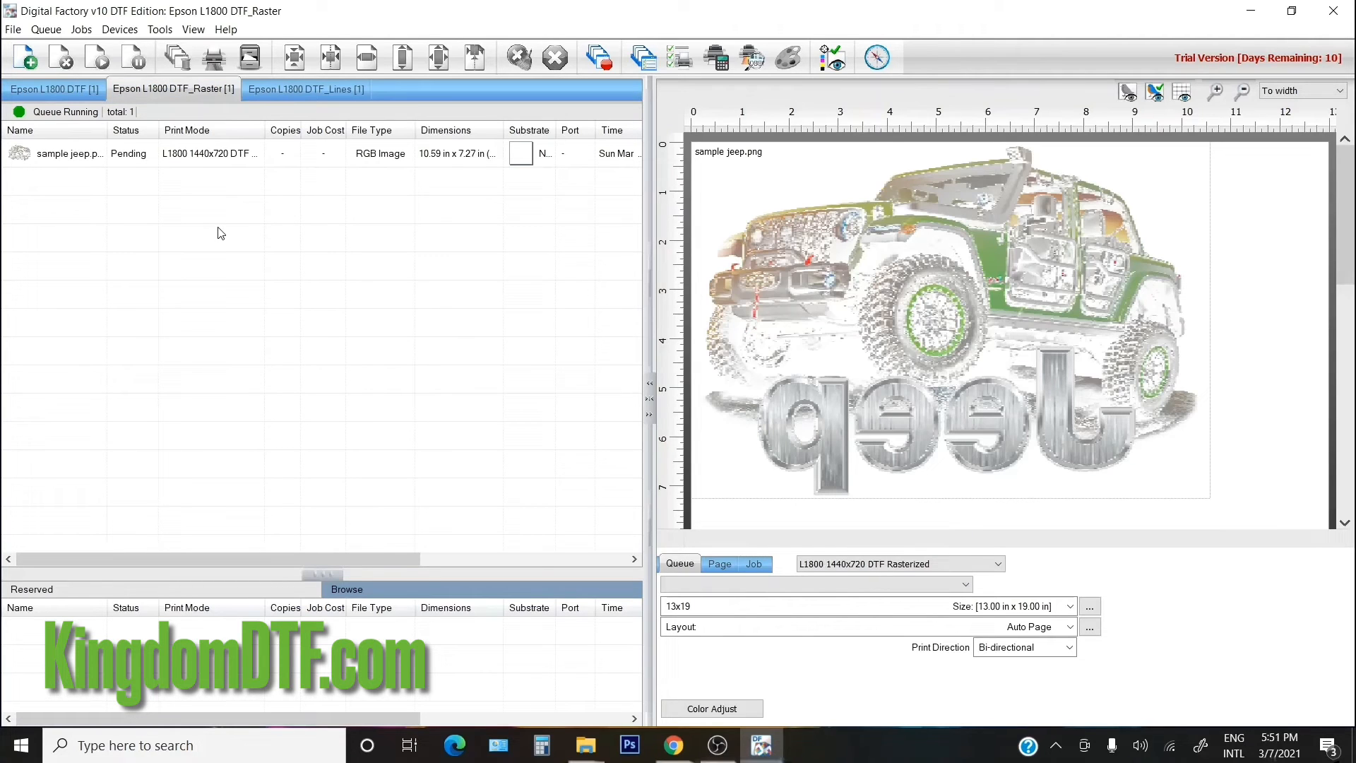
left_click(125, 163)
mouse_move(125, 161)
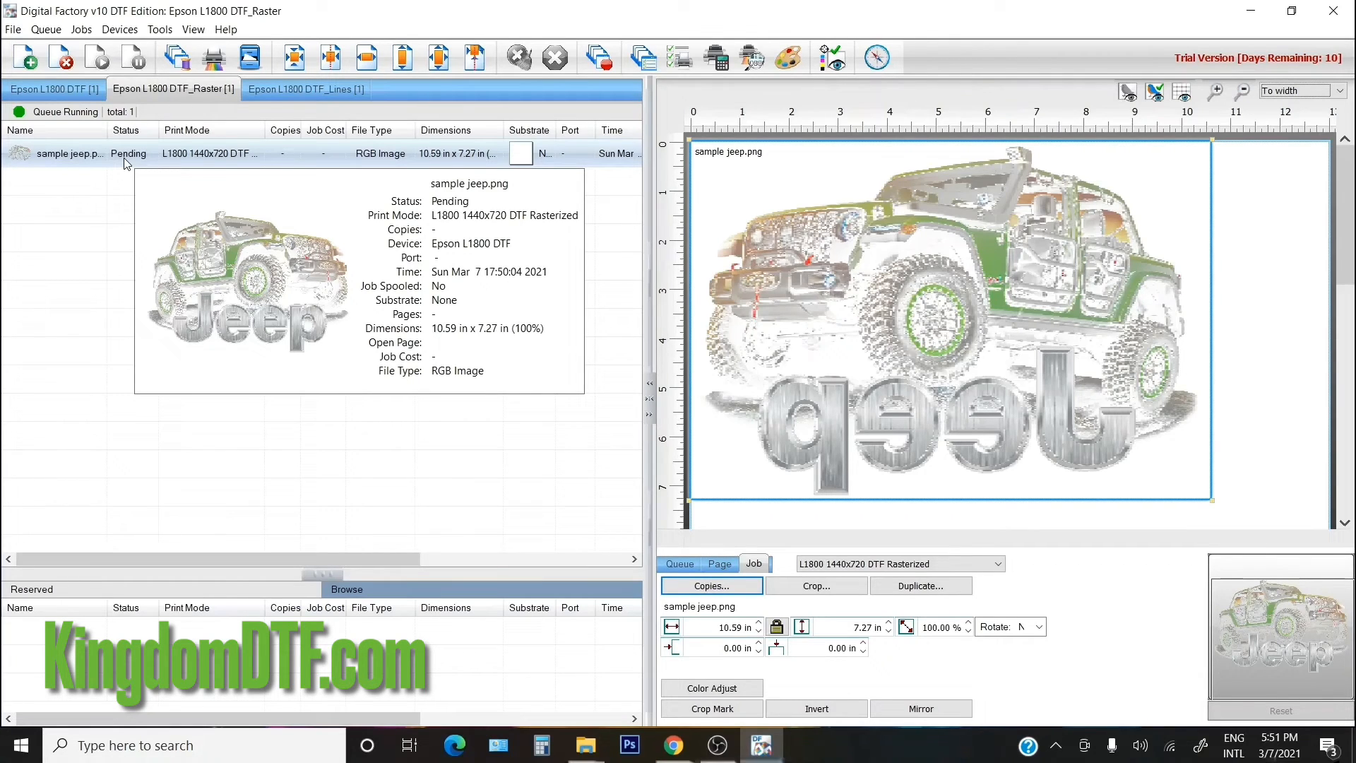
left_click(181, 65)
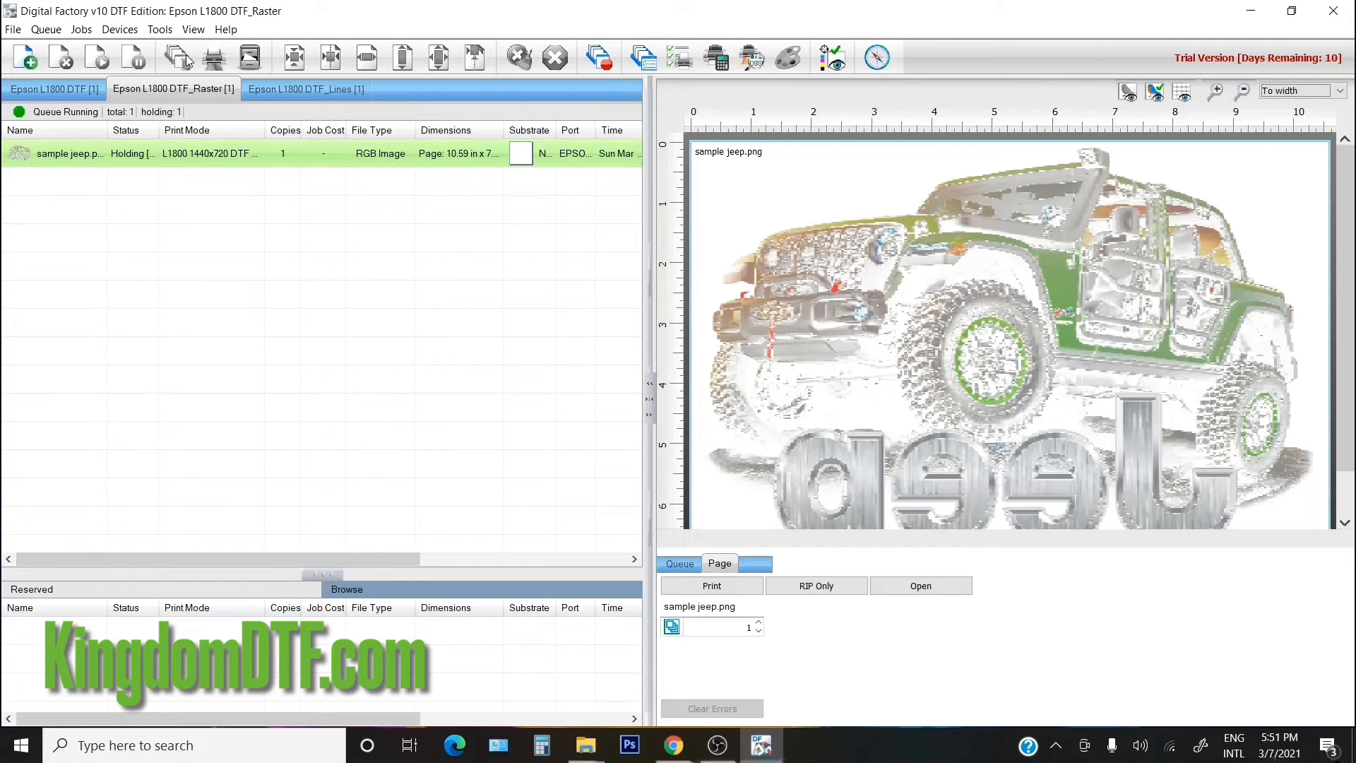
- RIP the sample jeep job in the Lines queue without printing it
left_click(277, 94)
left_click(148, 165)
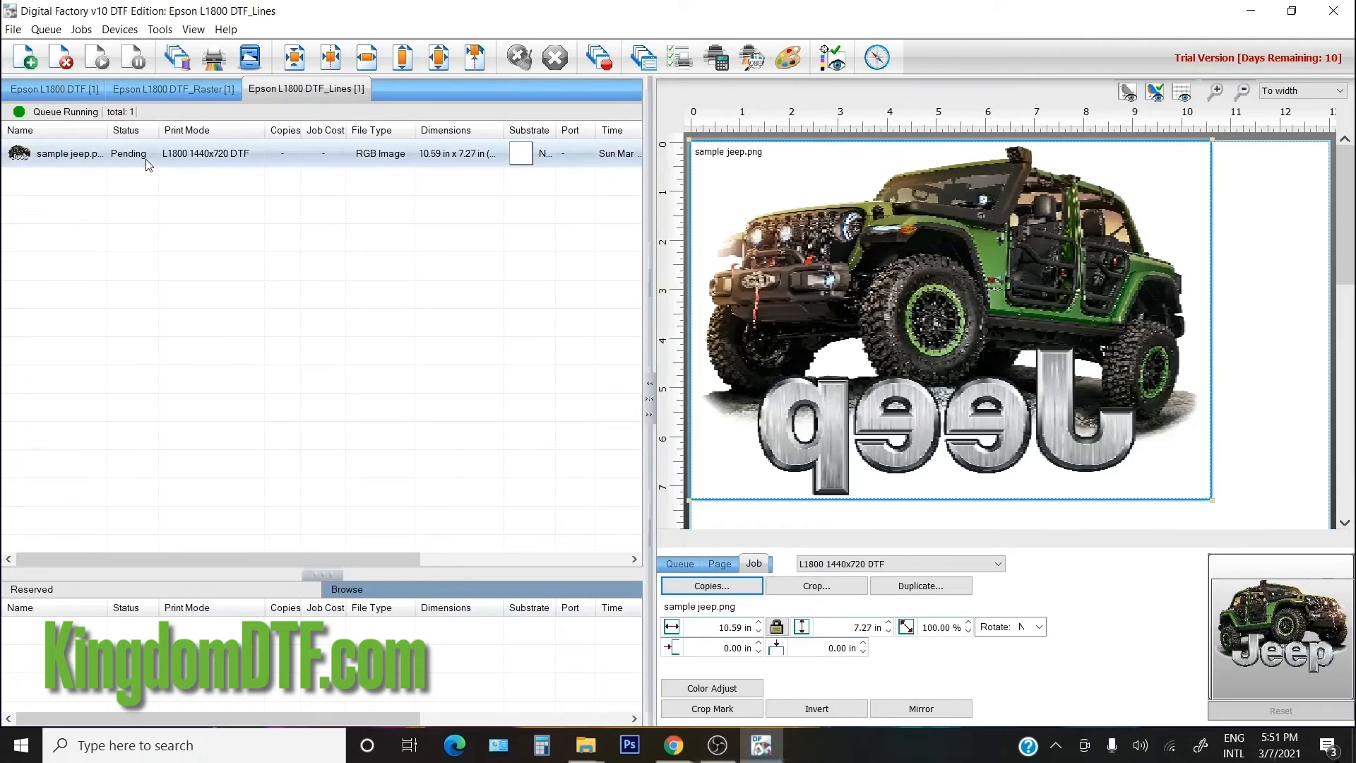
left_click(178, 59)
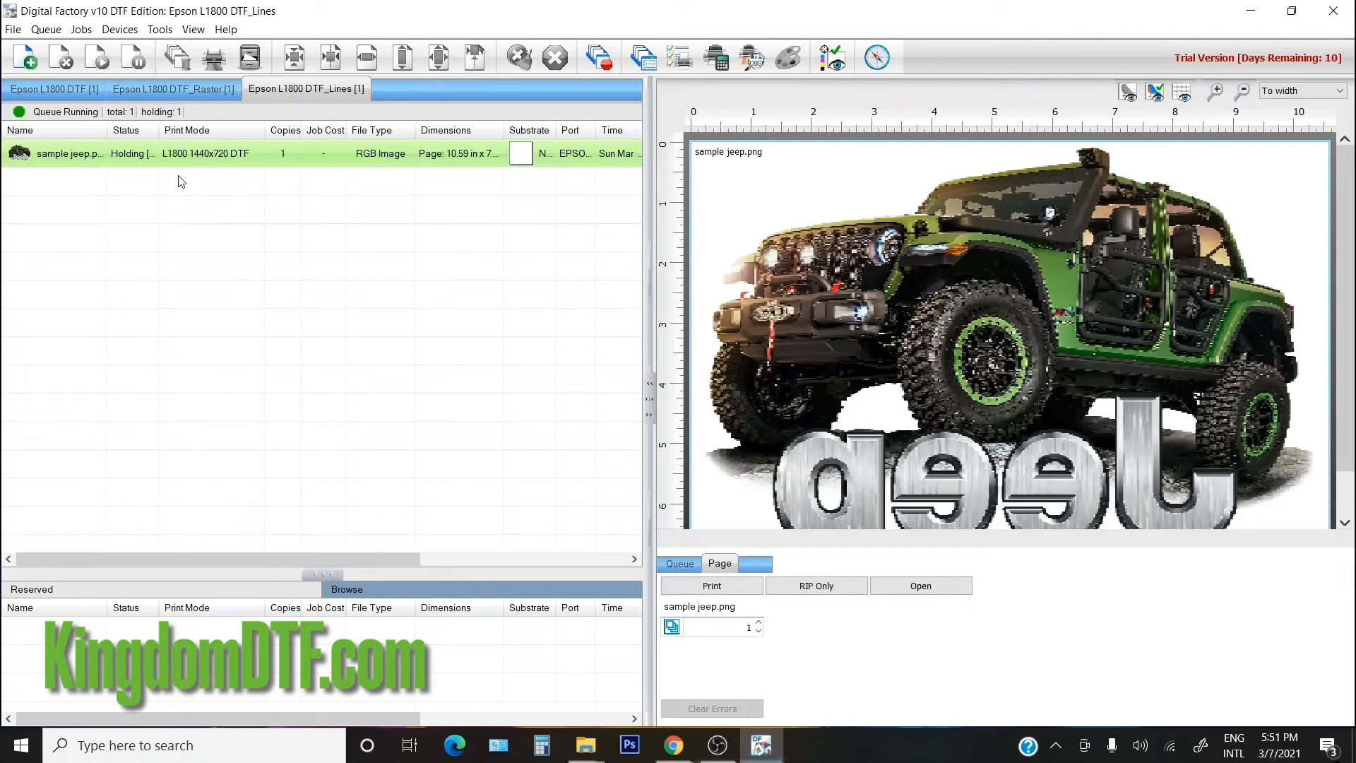
- Examine the halftone dots in the Raster queue job's raw data, zooming out to 12.50%, and close the viewer
left_click(185, 89)
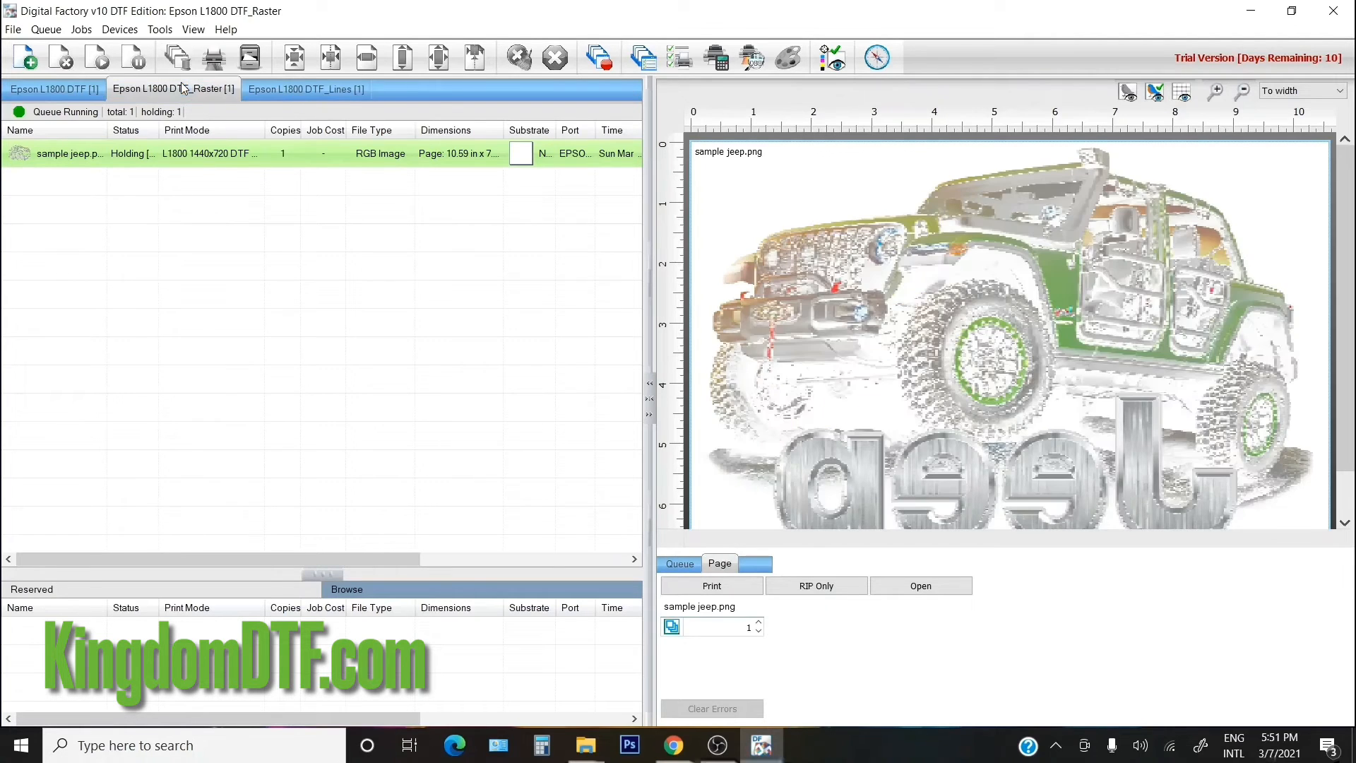
right_click(169, 166)
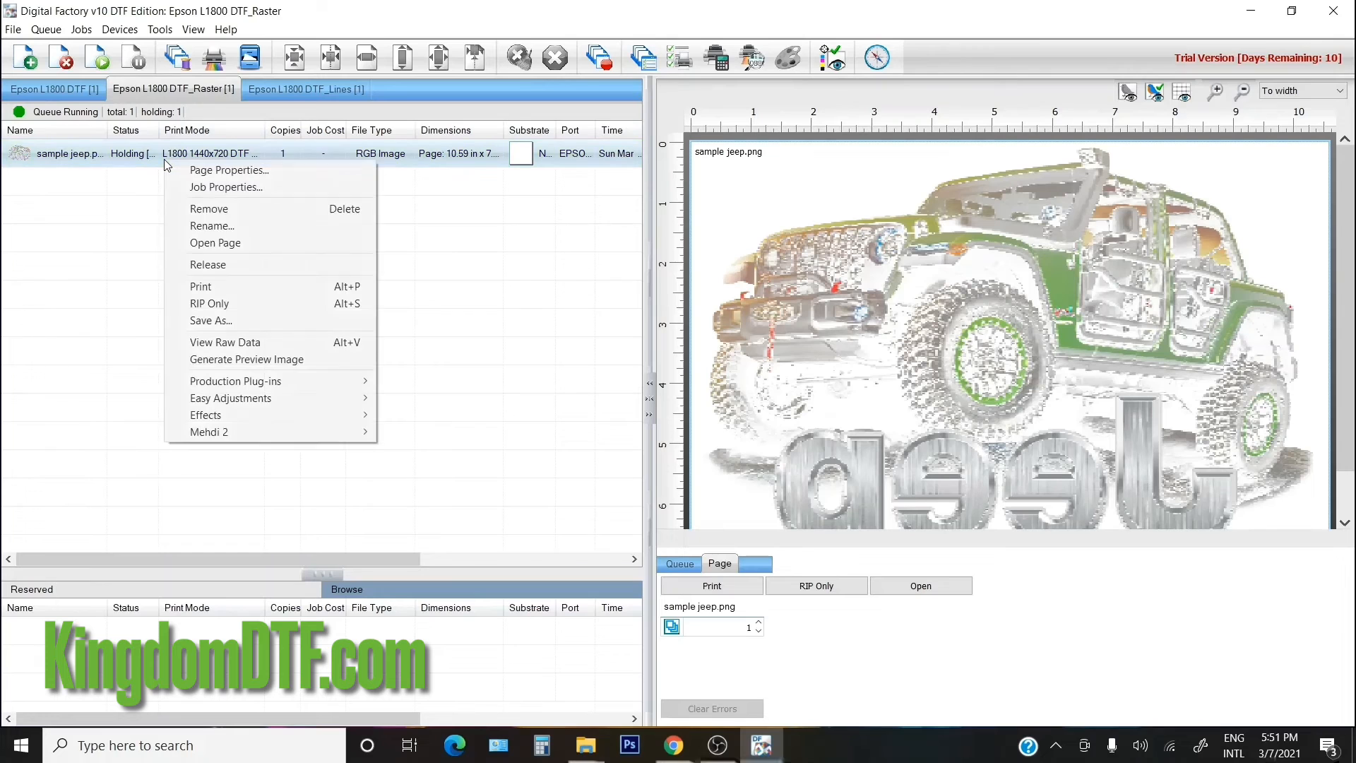
left_click(221, 343)
left_click(810, 362)
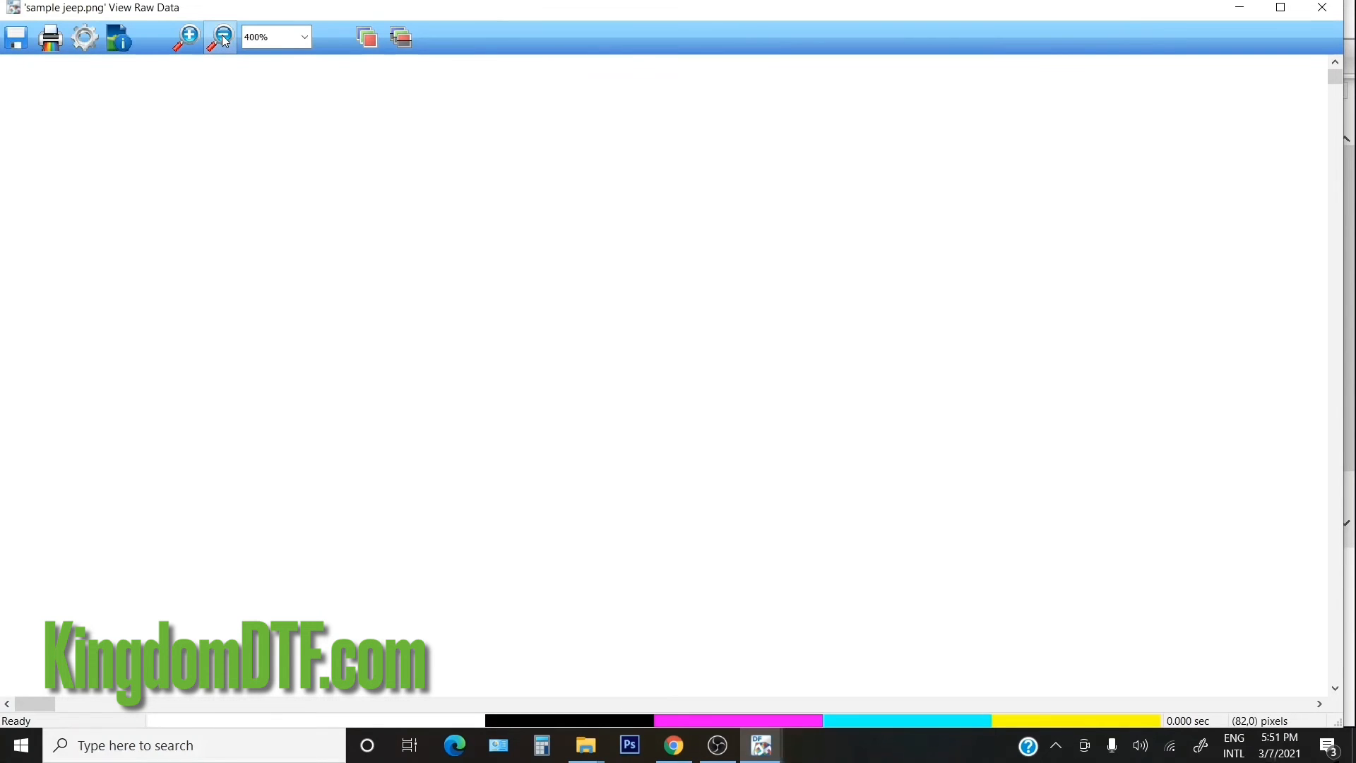
scroll(316, 165, "down", 3)
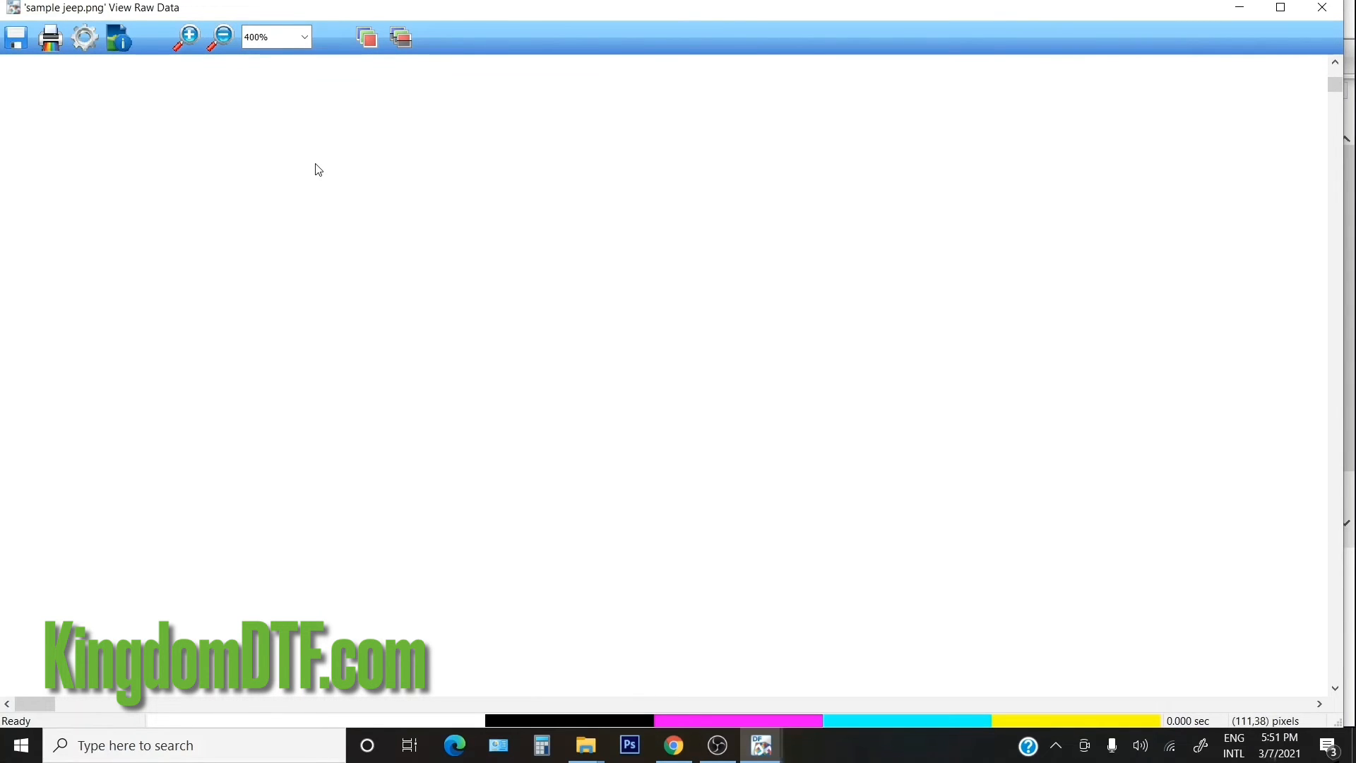
left_click(220, 43)
left_click(281, 182)
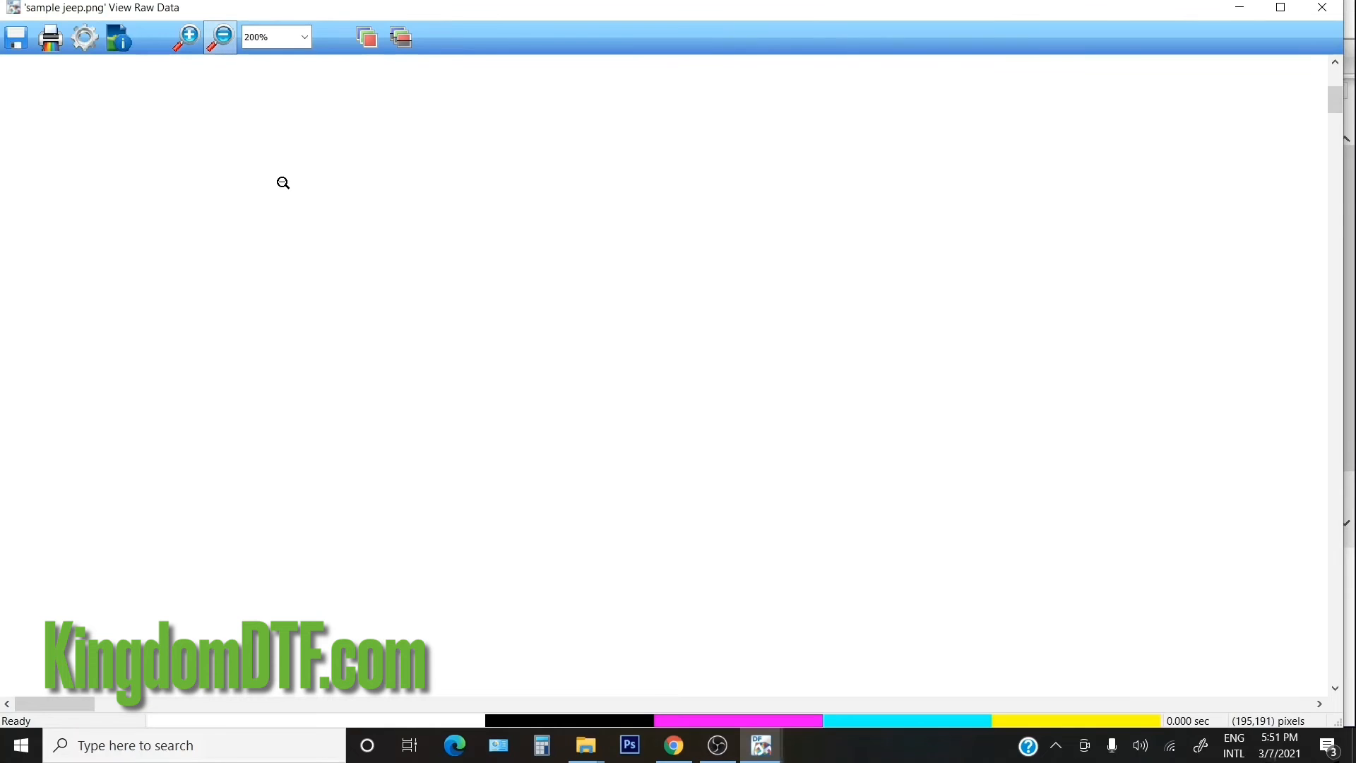
left_click(281, 182)
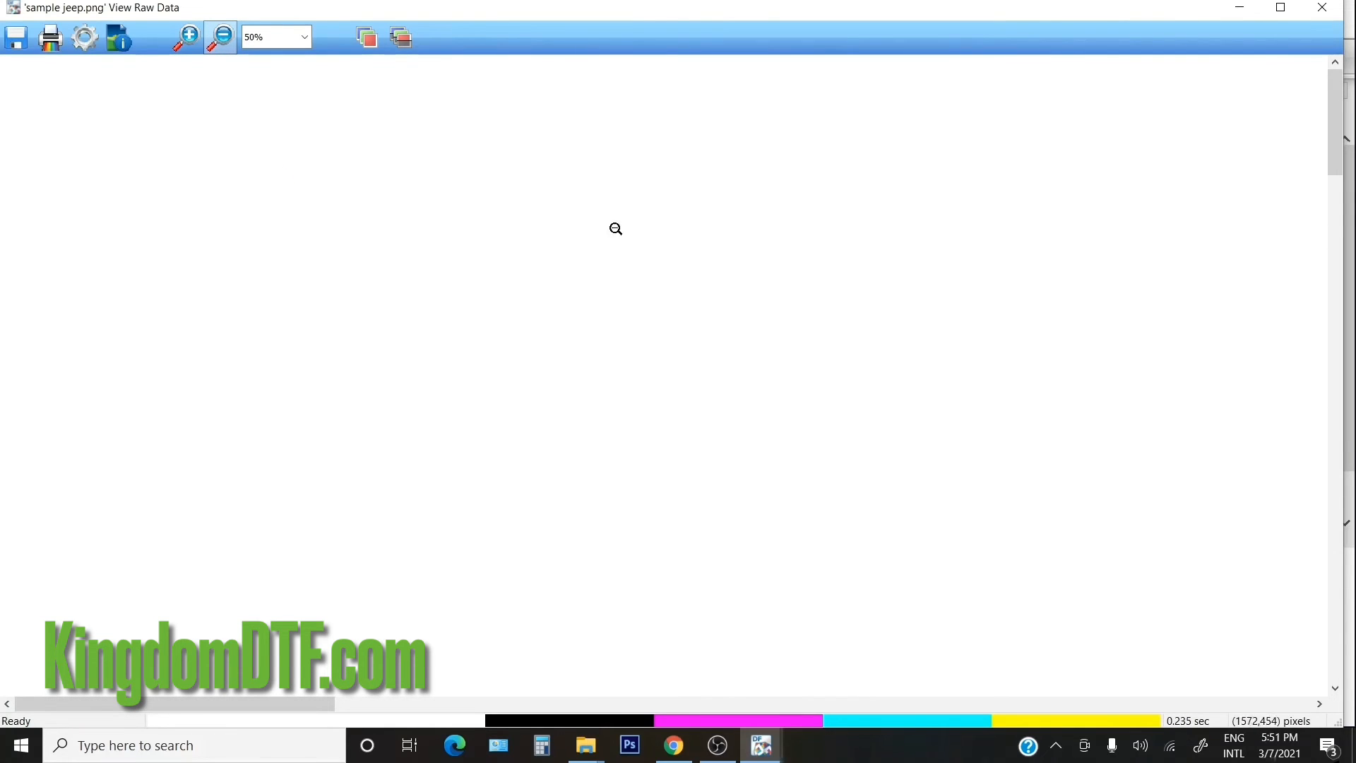
left_click(1202, 259)
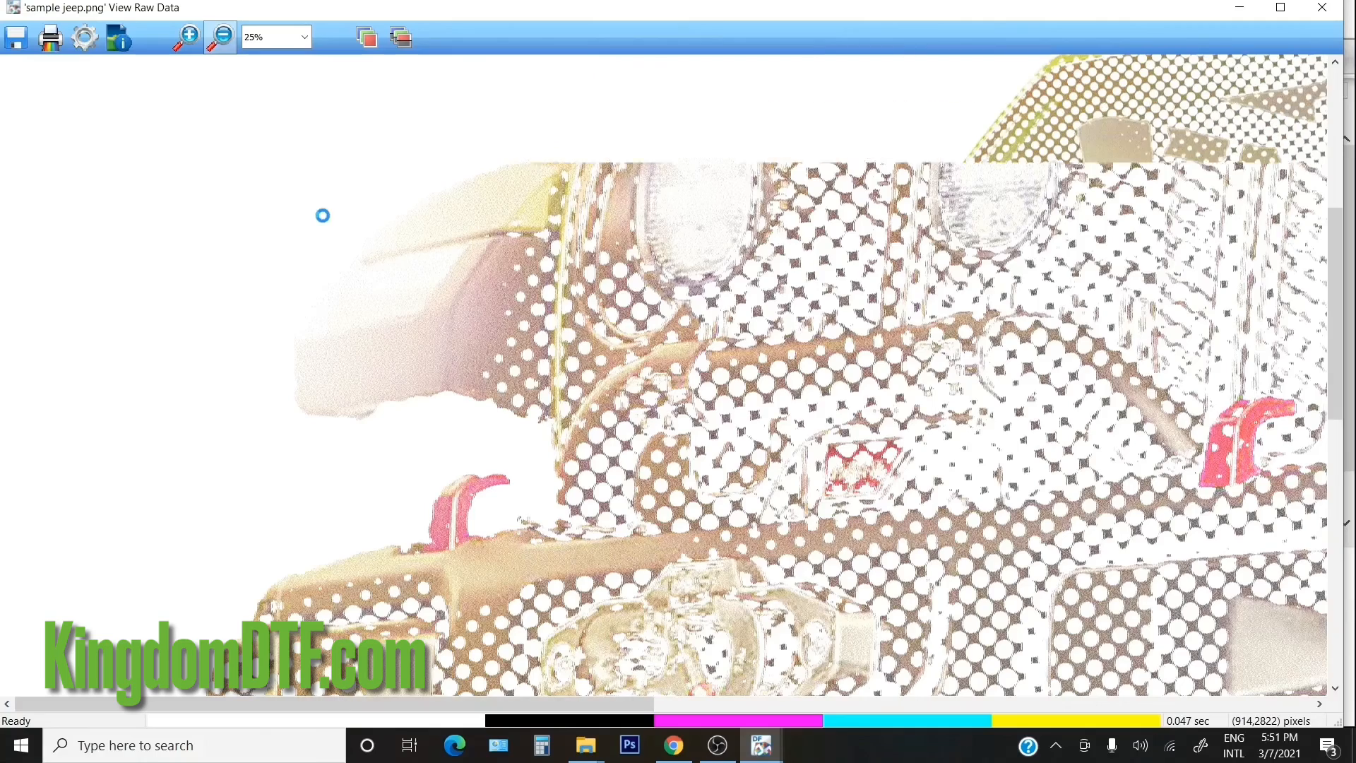
left_click(329, 219)
left_click(627, 348)
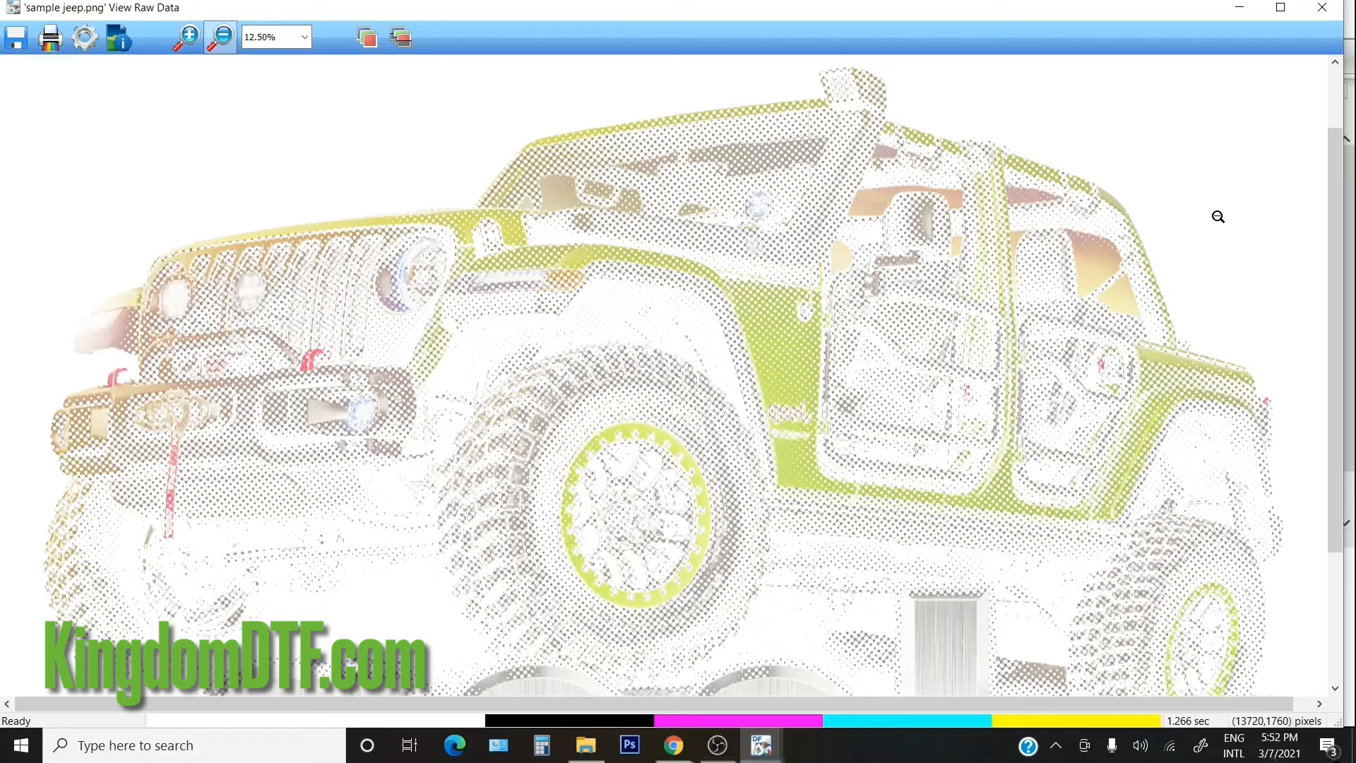
left_click(1321, 7)
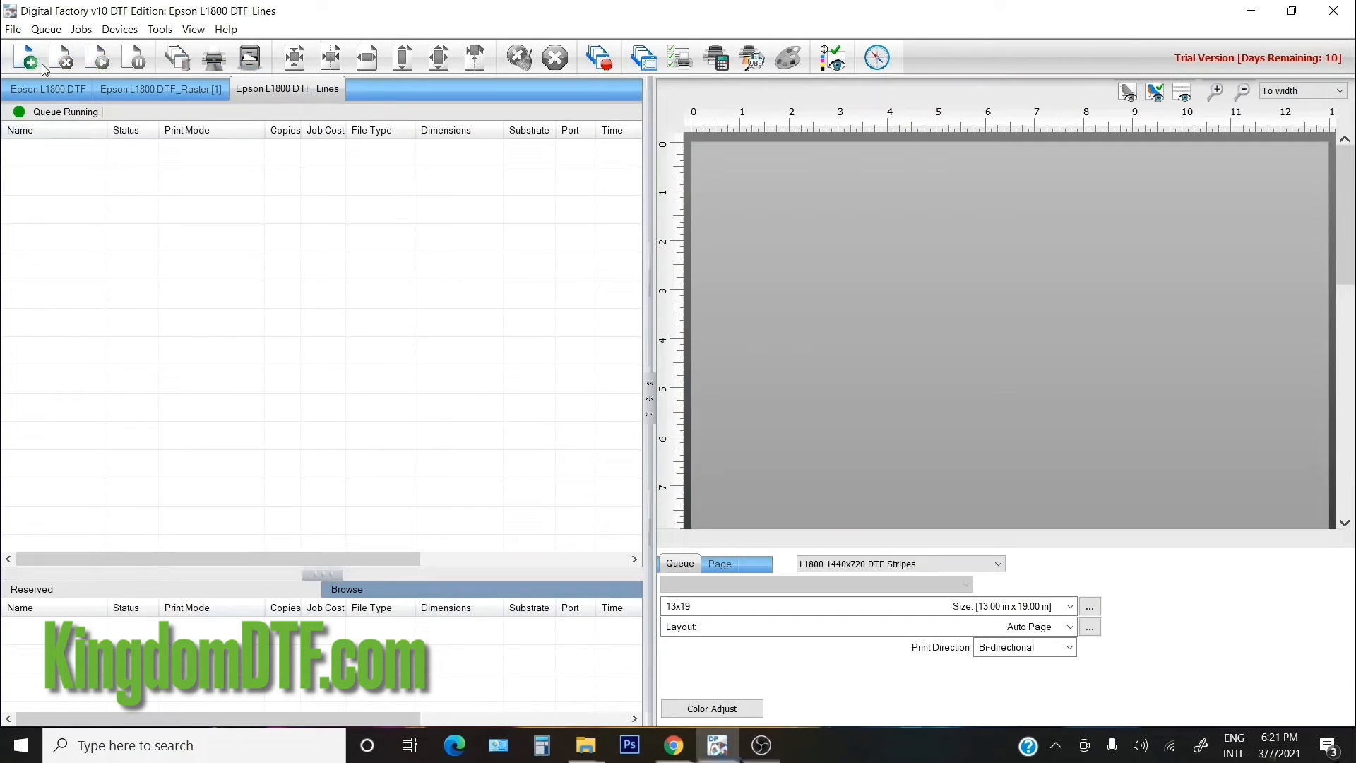
- Import the sample jeep image into the empty Lines queue
left_click(21, 31)
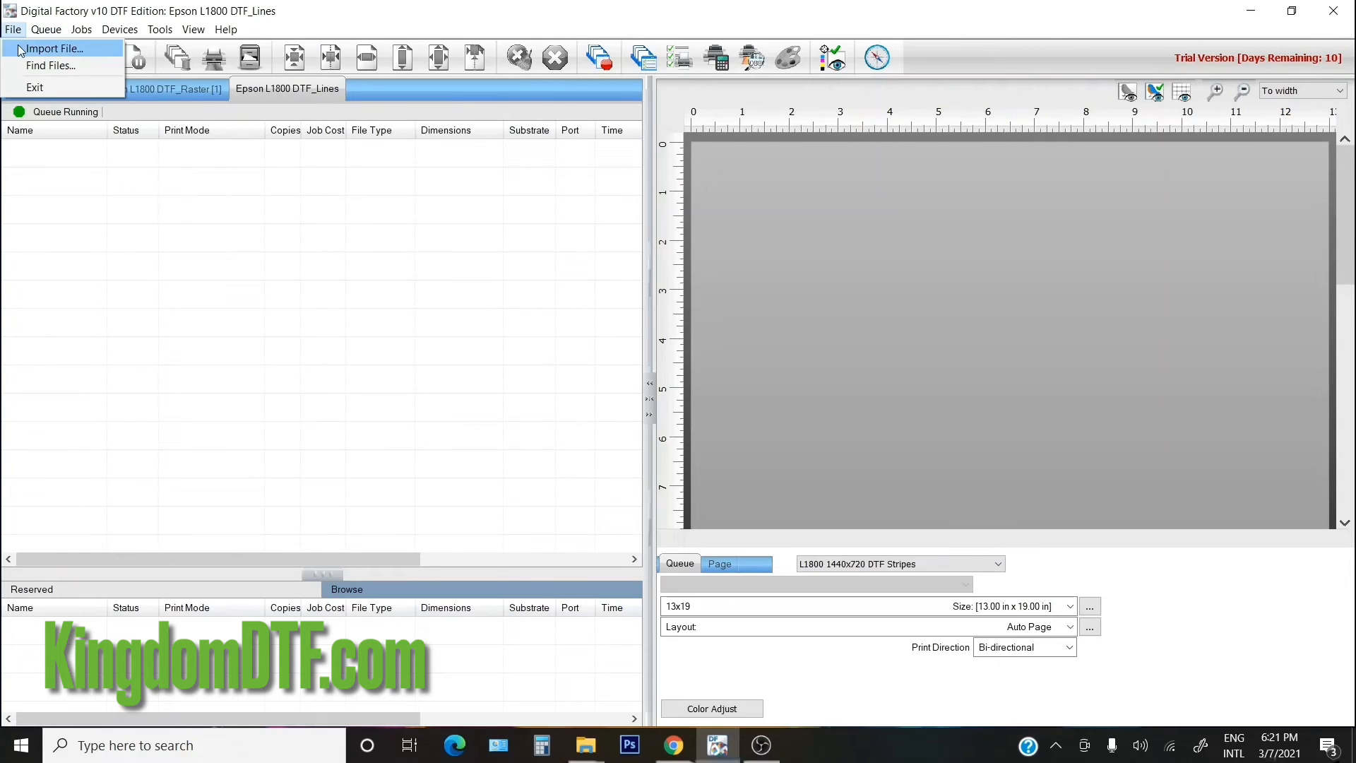
left_click(49, 48)
double_click(1024, 395)
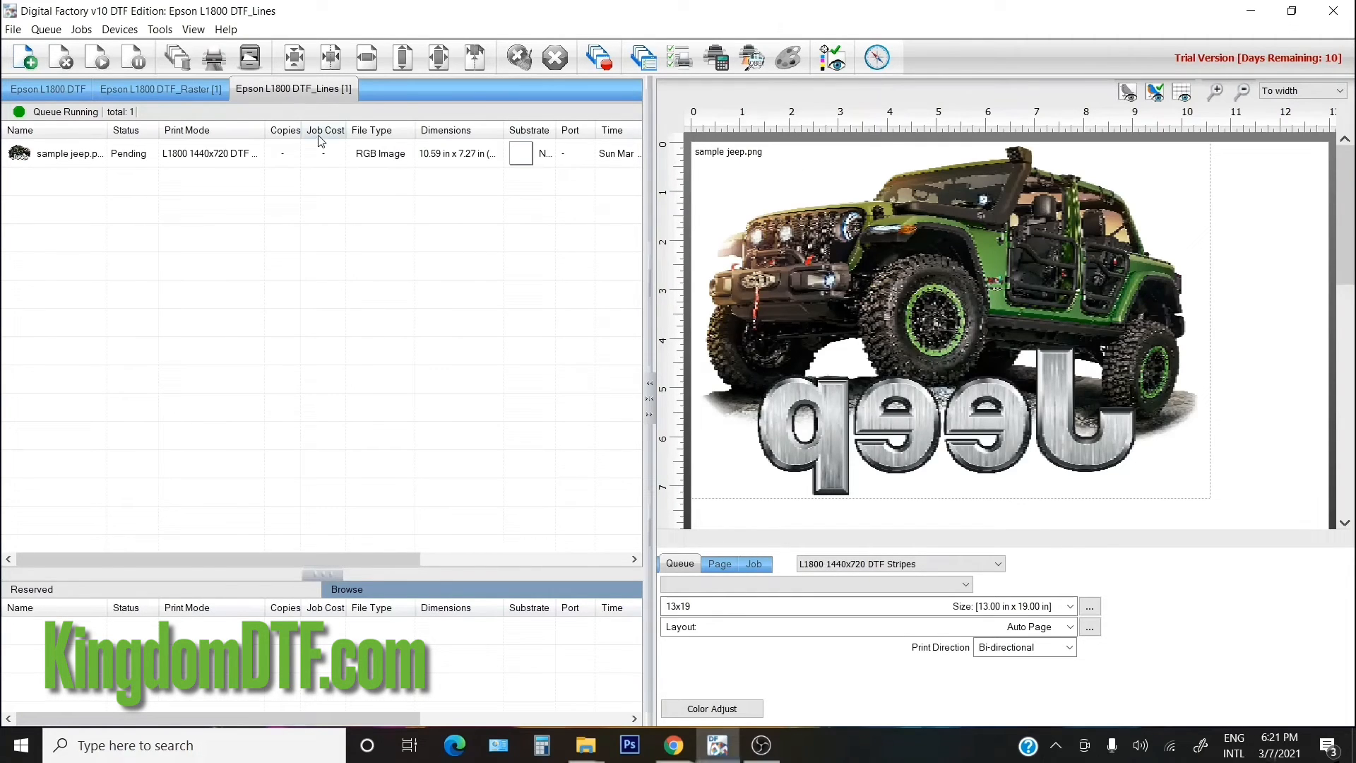
- Compare the Raster queue's preview with the Lines queue's, and RIP the Lines queue's jeep job without printing it
left_click(161, 88)
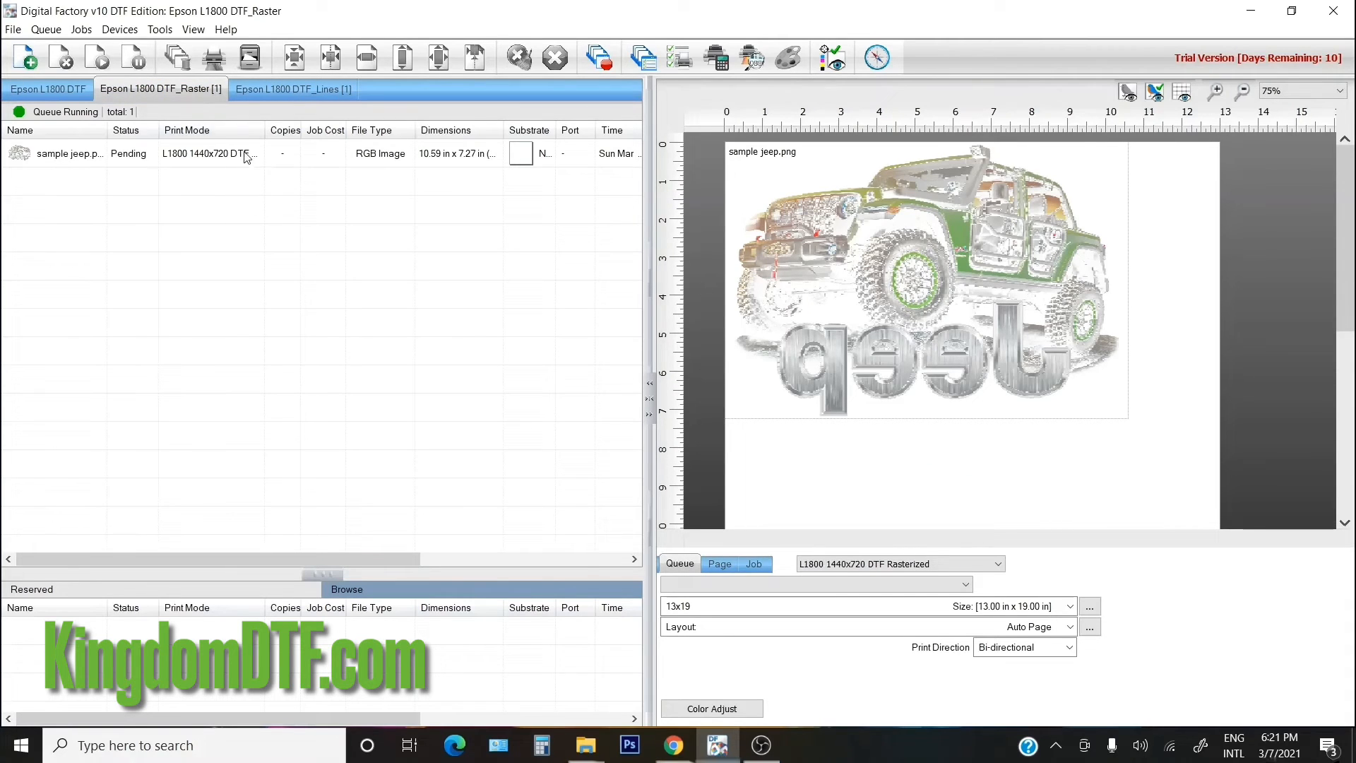
left_click(274, 91)
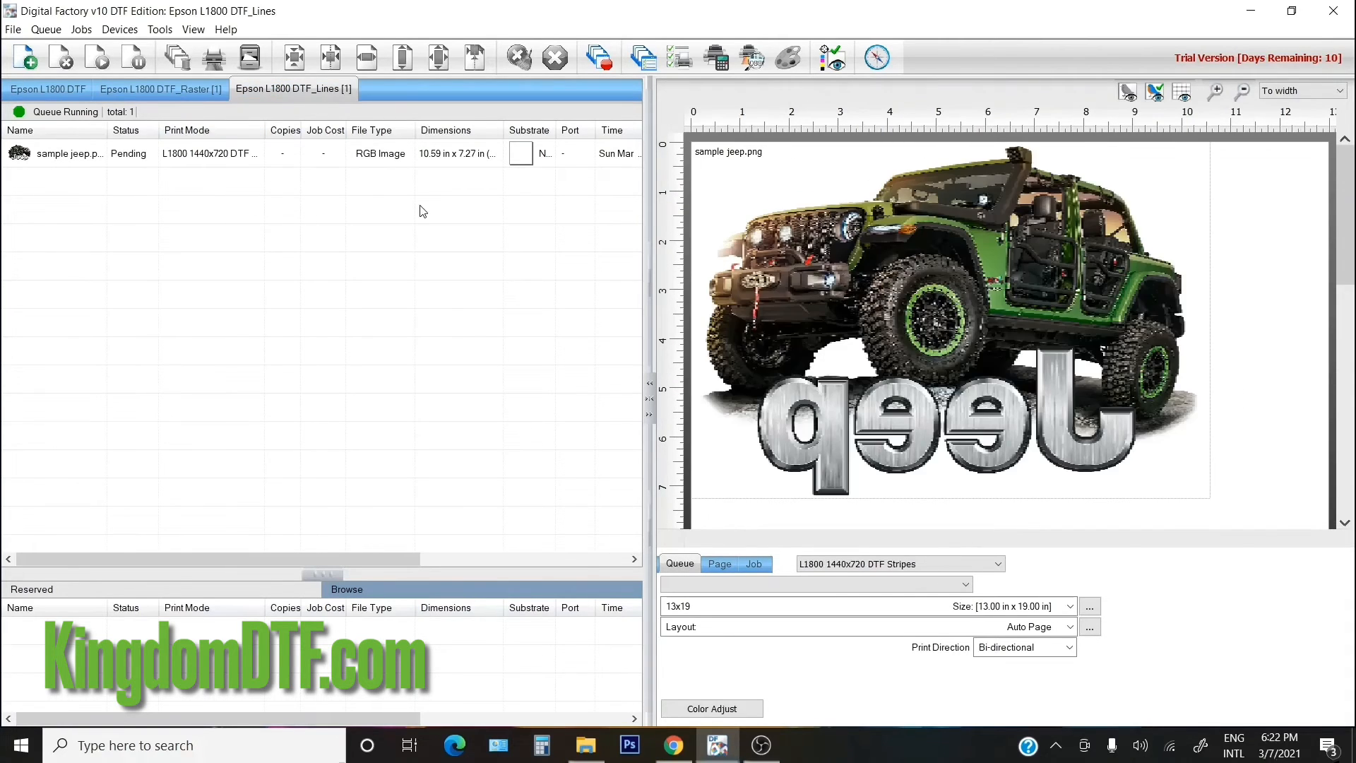
left_click(210, 156)
left_click(179, 60)
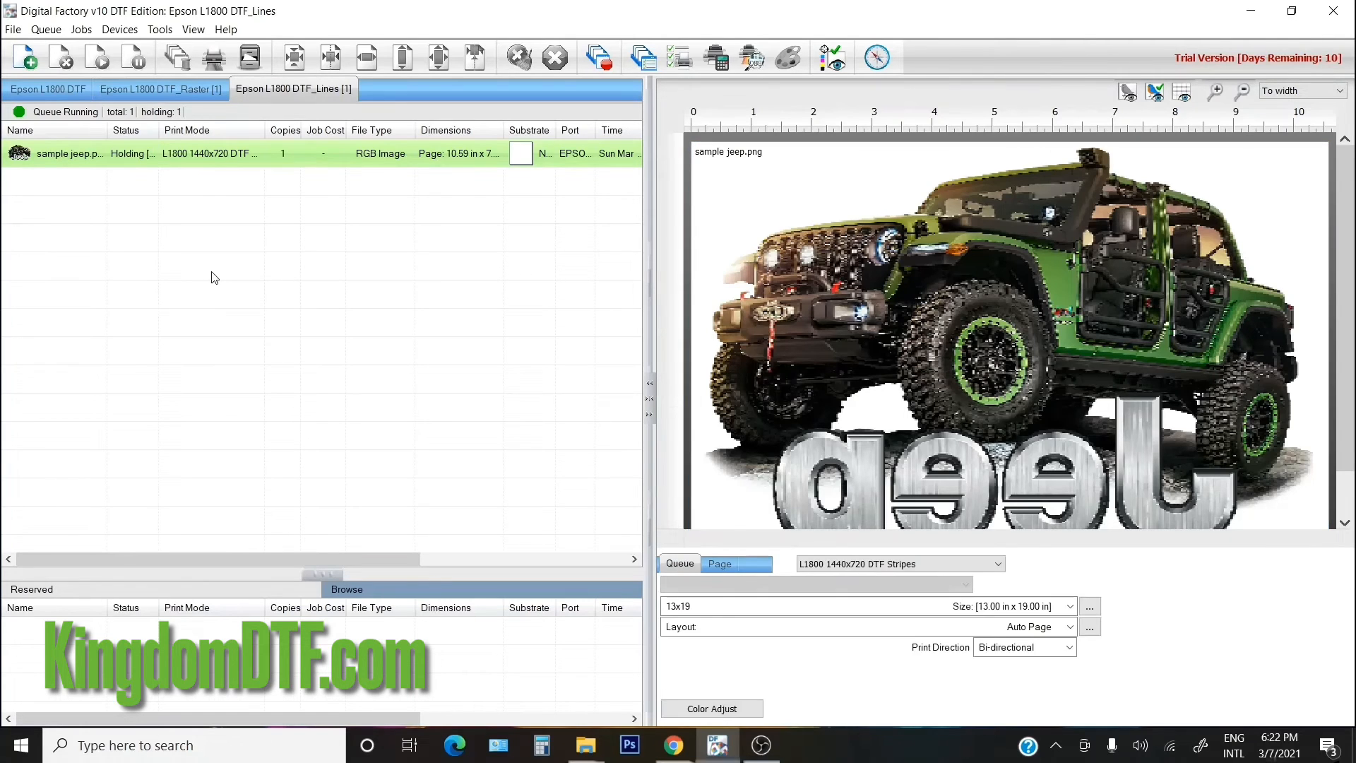
- View the Lines queue job's raw data and inspect the striped shadow beside the jeep's front tire at 100%
right_click(163, 157)
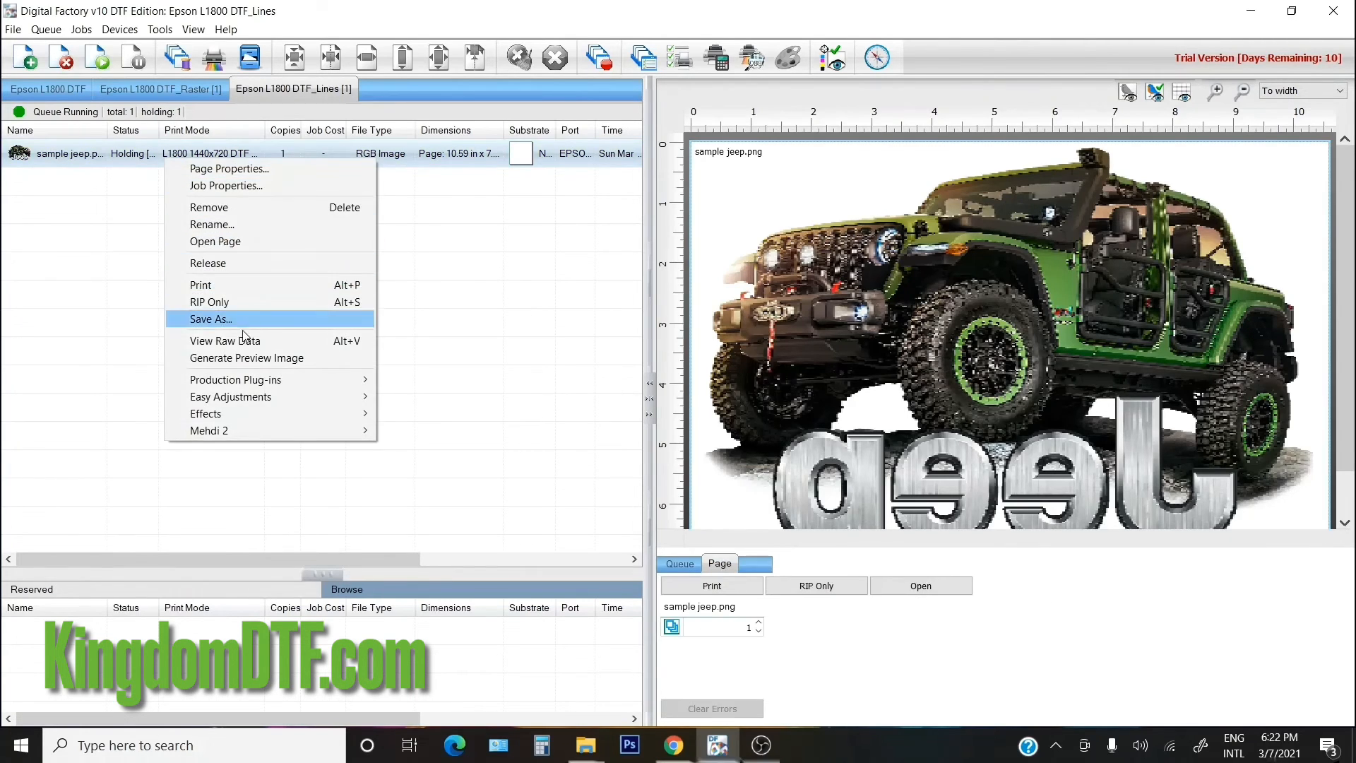
left_click(243, 331)
left_click(805, 362)
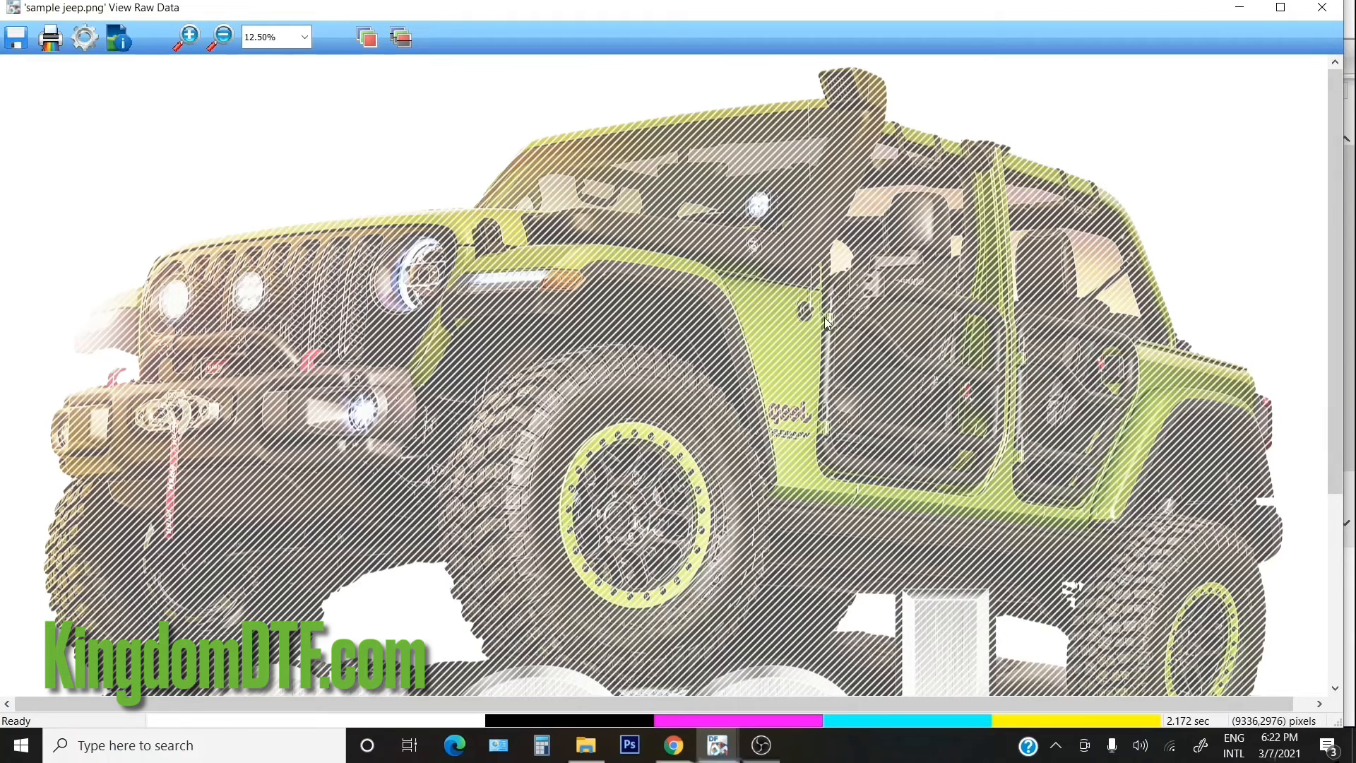
scroll(523, 350, "down", 4)
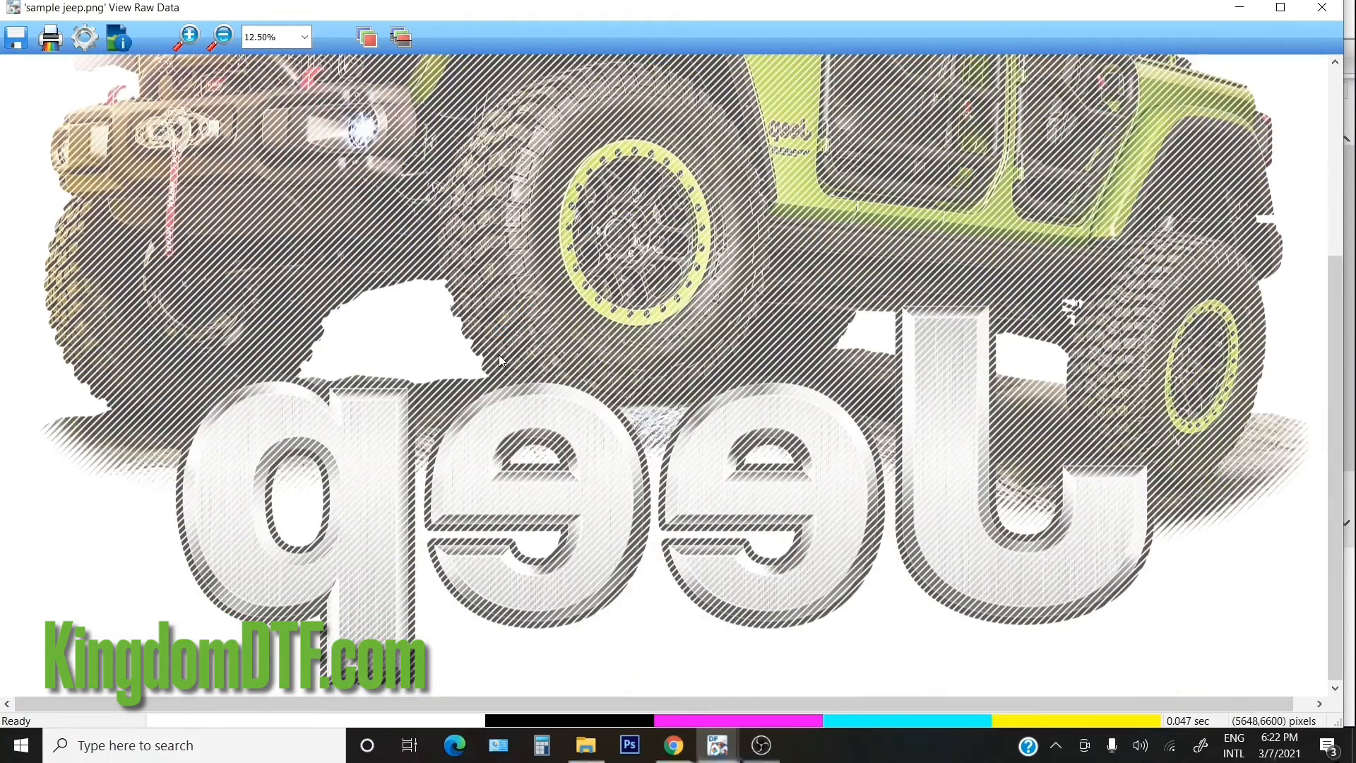
left_click(187, 37)
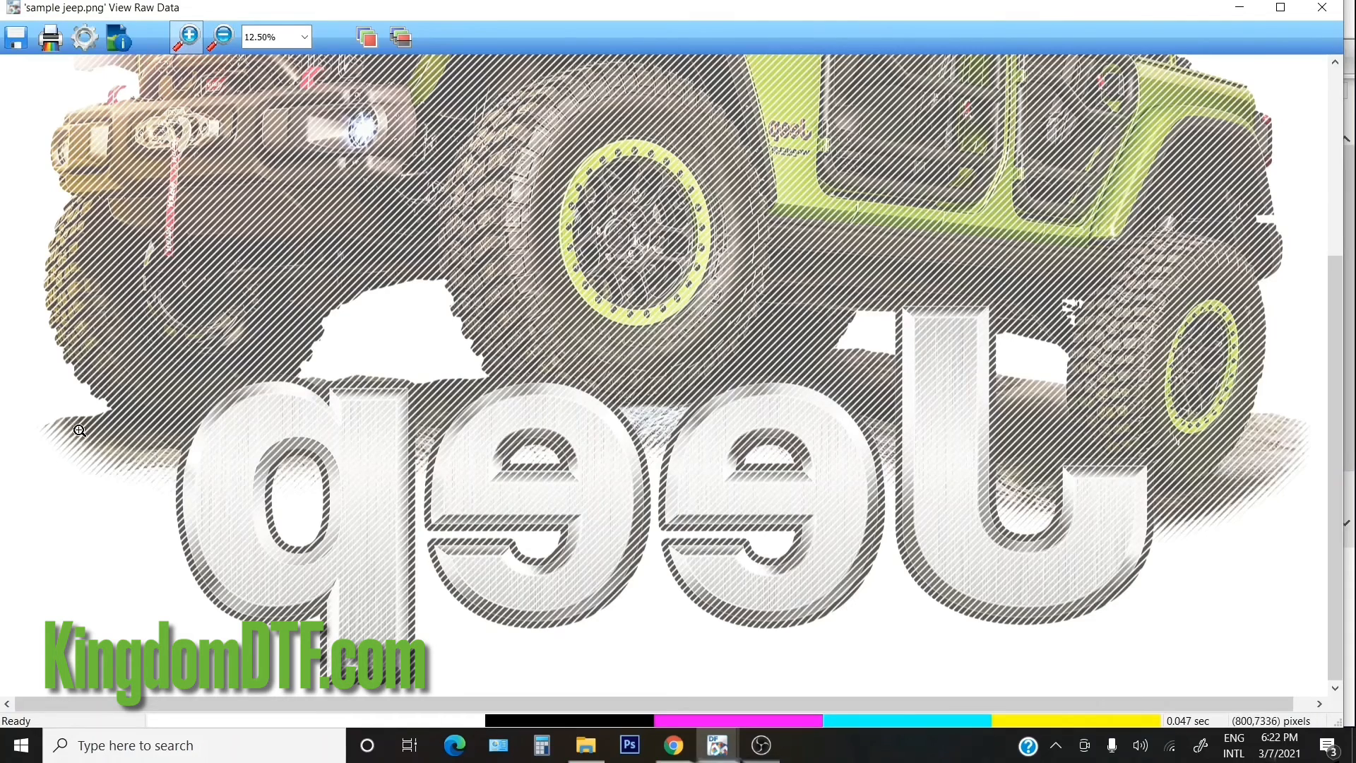
left_click_drag(78, 426, 124, 469)
left_click(220, 37)
left_click(325, 424)
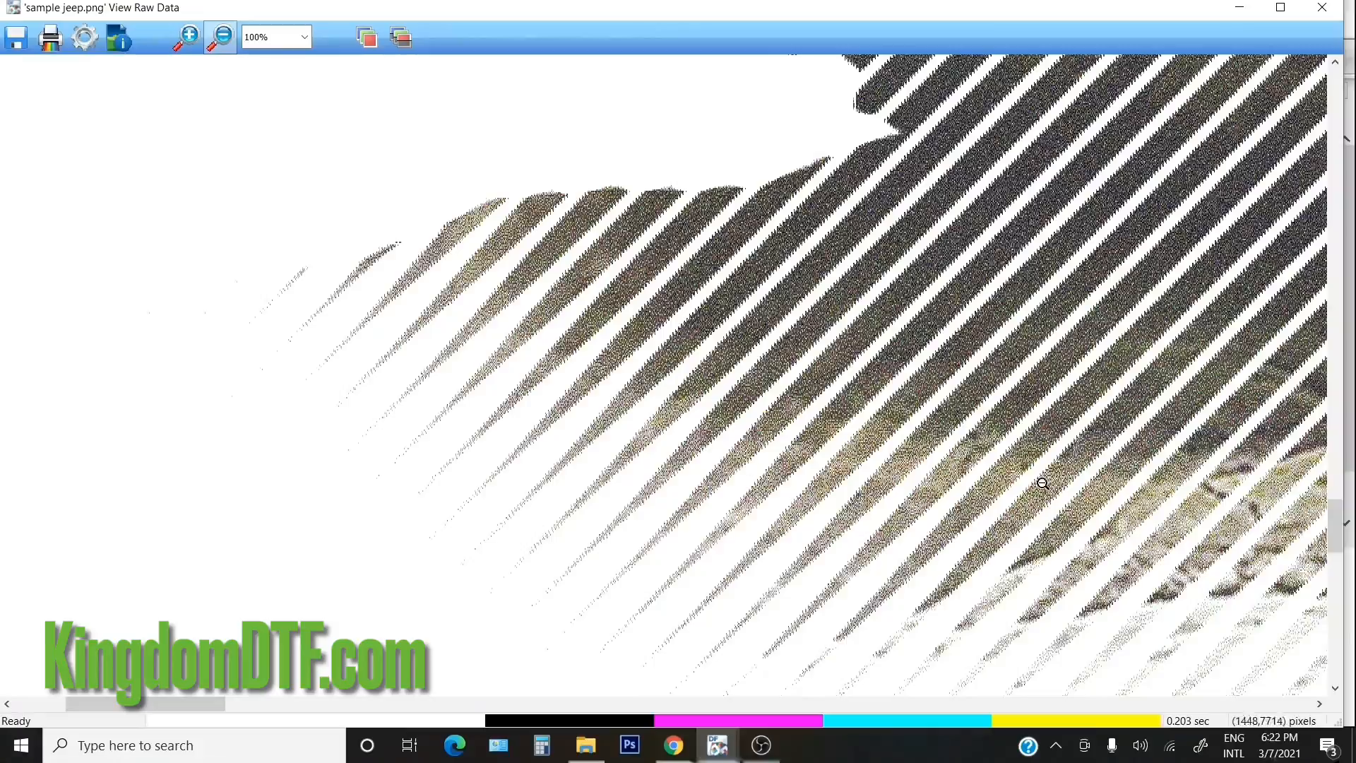
- Examine the stripes along the jeep's front at 100%, zoom out to 12.50%, and close the raw data viewer
scroll(816, 328, "up", 4)
scroll(830, 344, "up", 8)
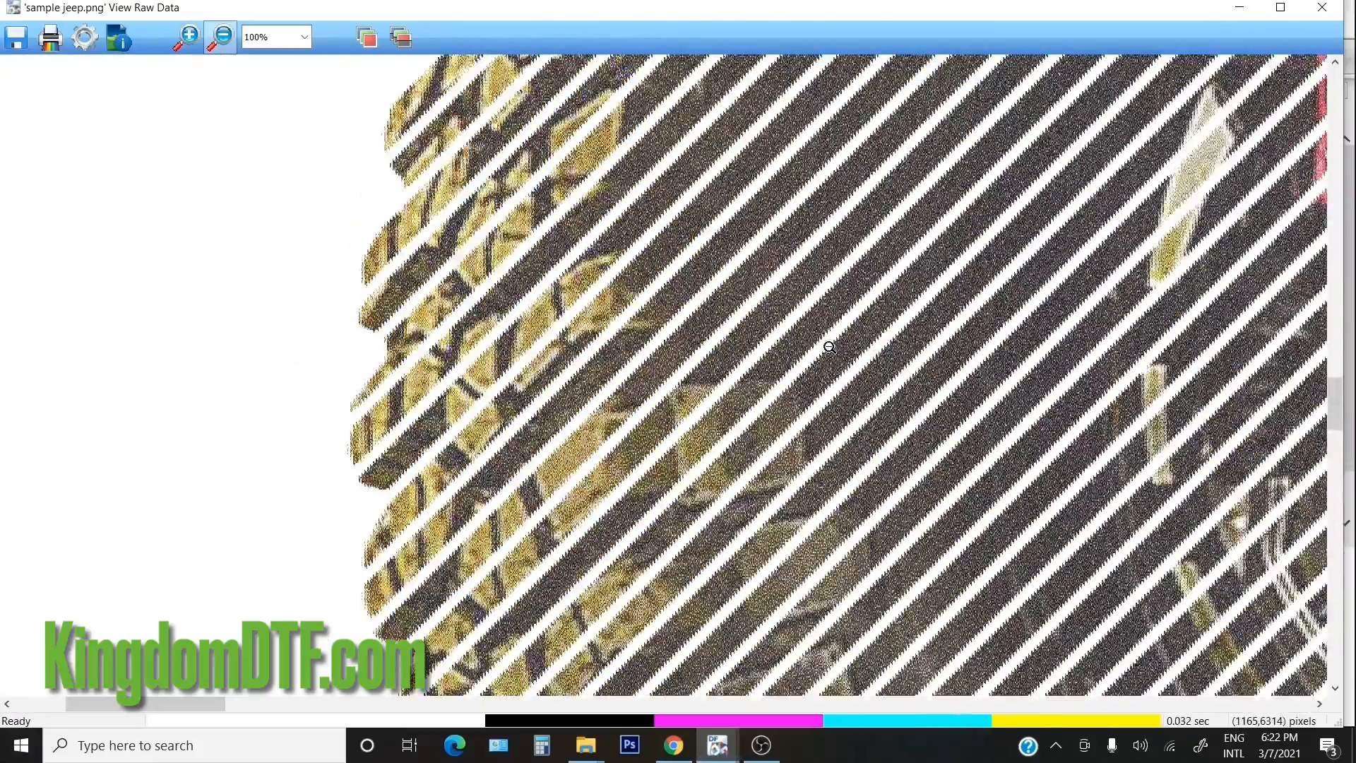
scroll(830, 347, "up", 6)
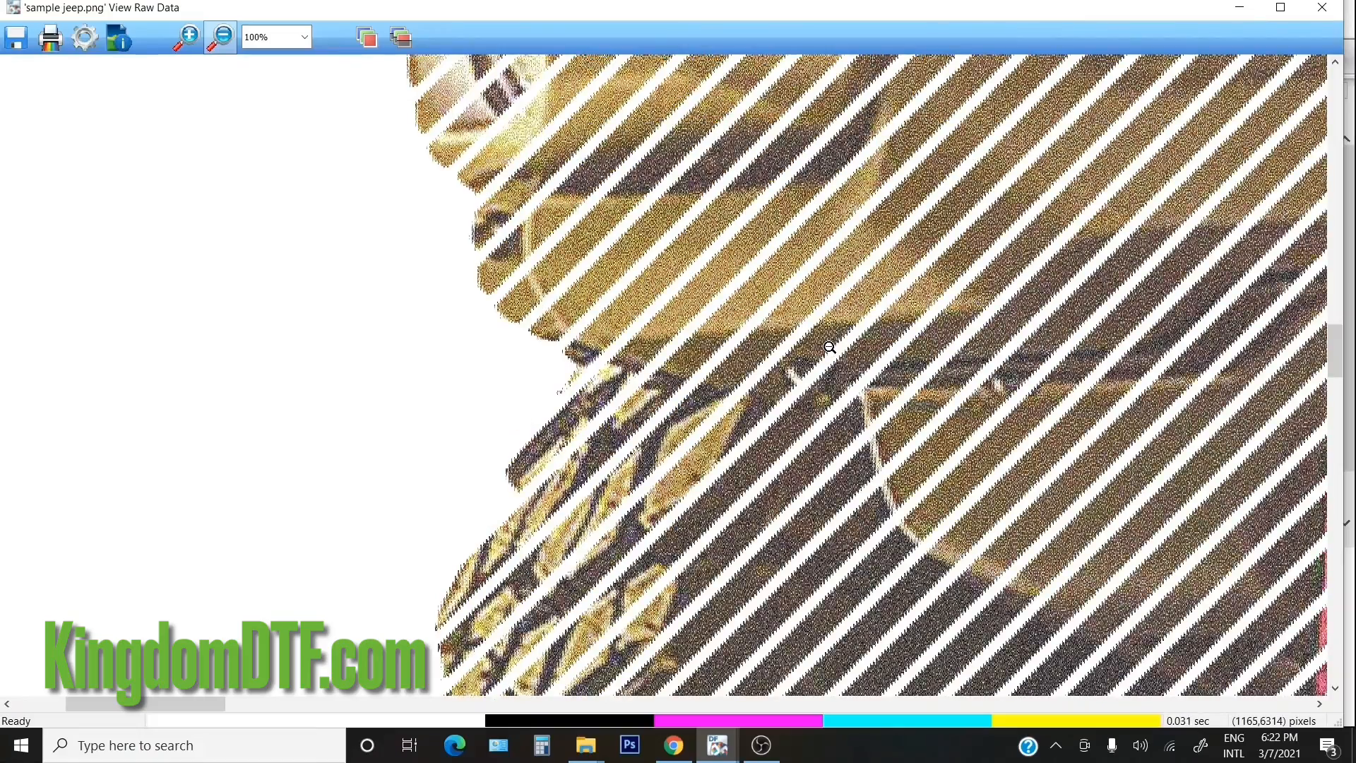
scroll(830, 348, "up", 4)
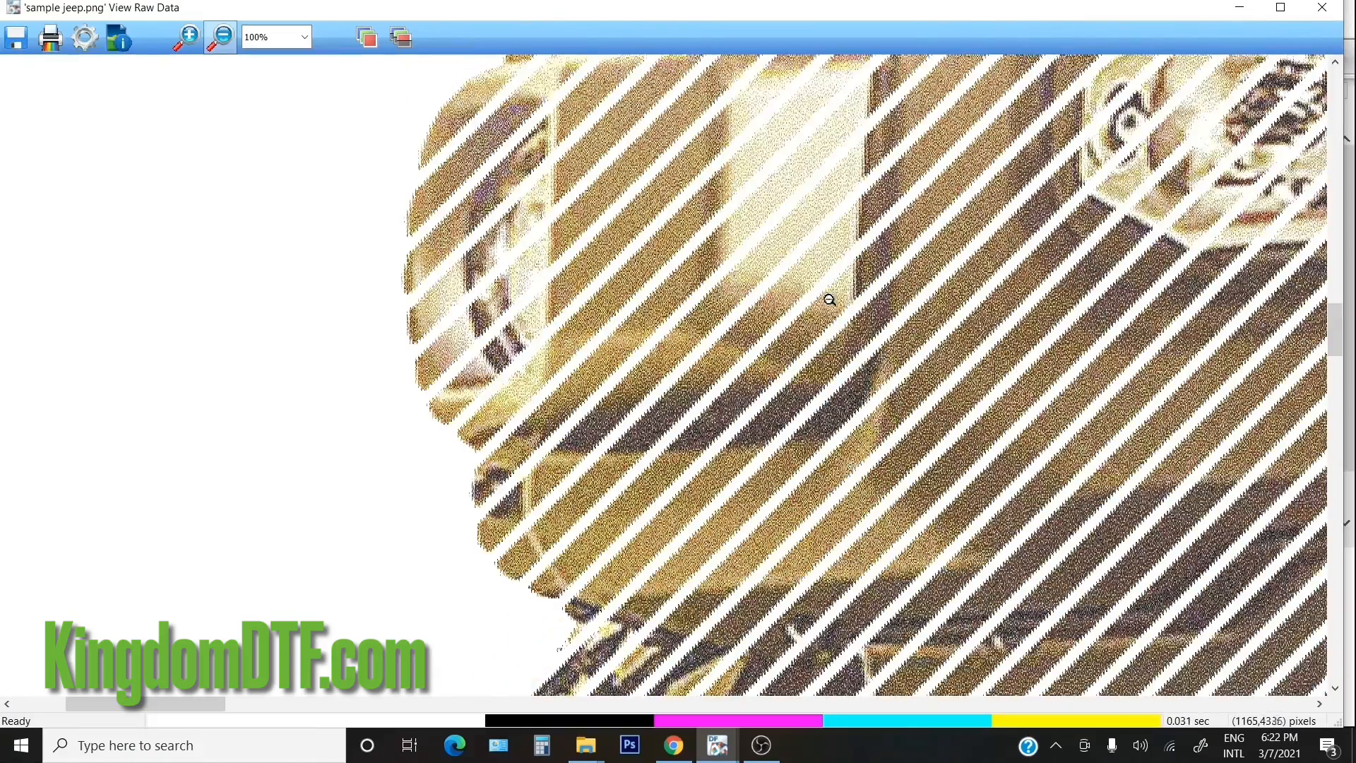
scroll(827, 308, "up", 20)
left_click(223, 43)
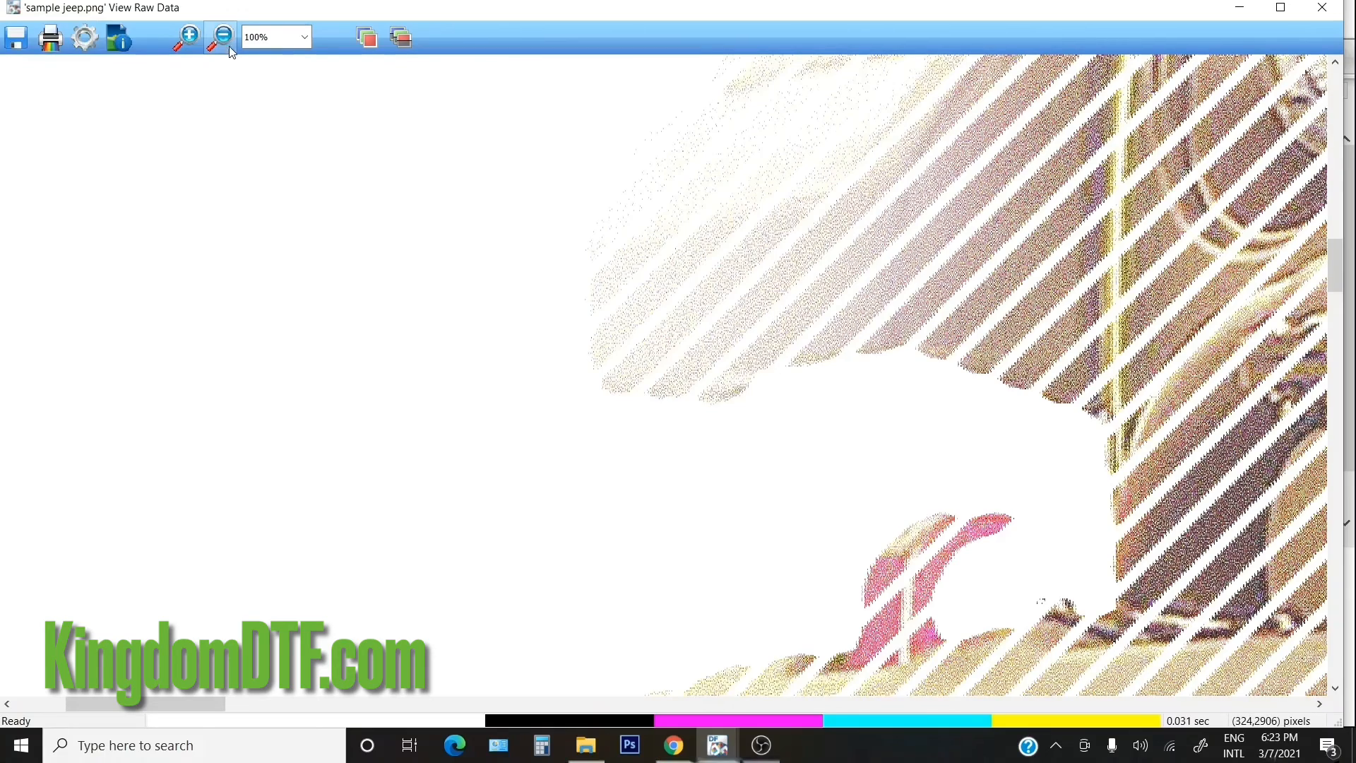
left_click(950, 339)
left_click(858, 334)
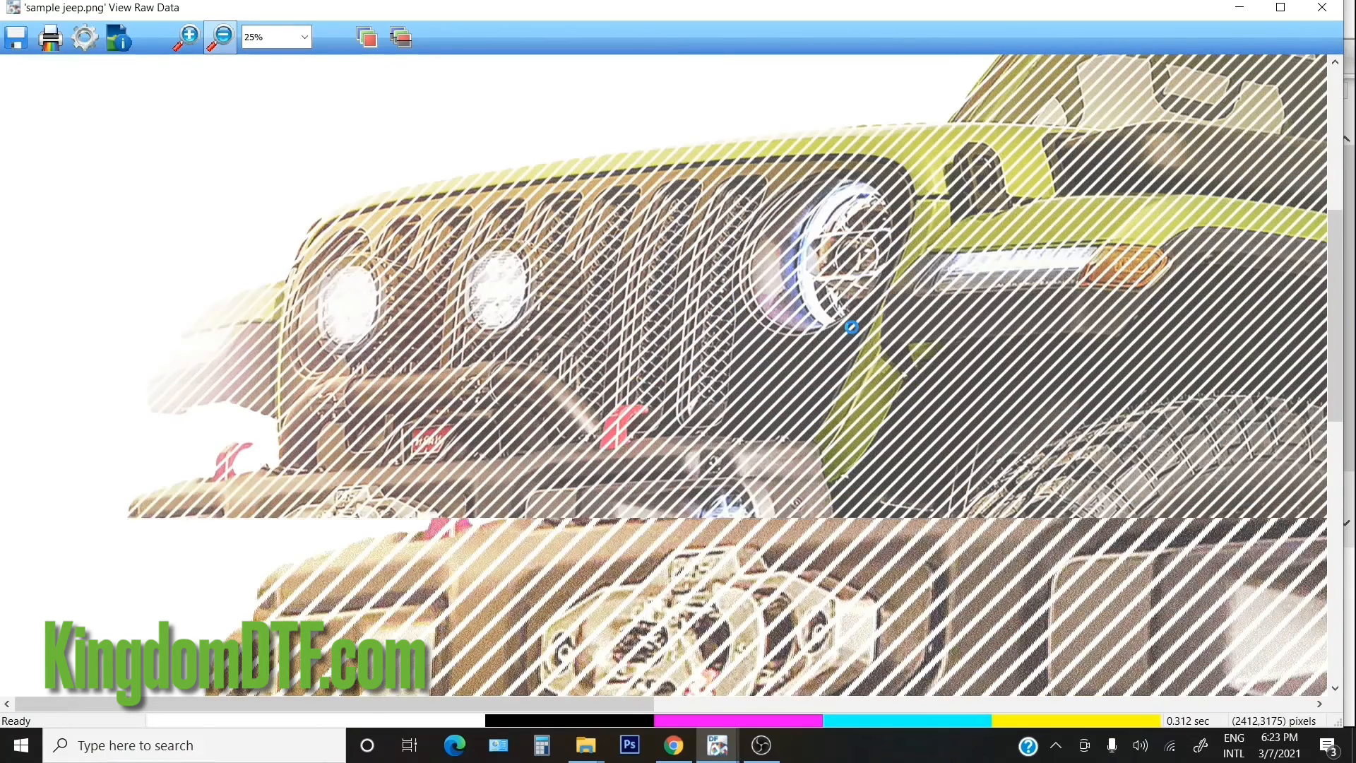
left_click(860, 327)
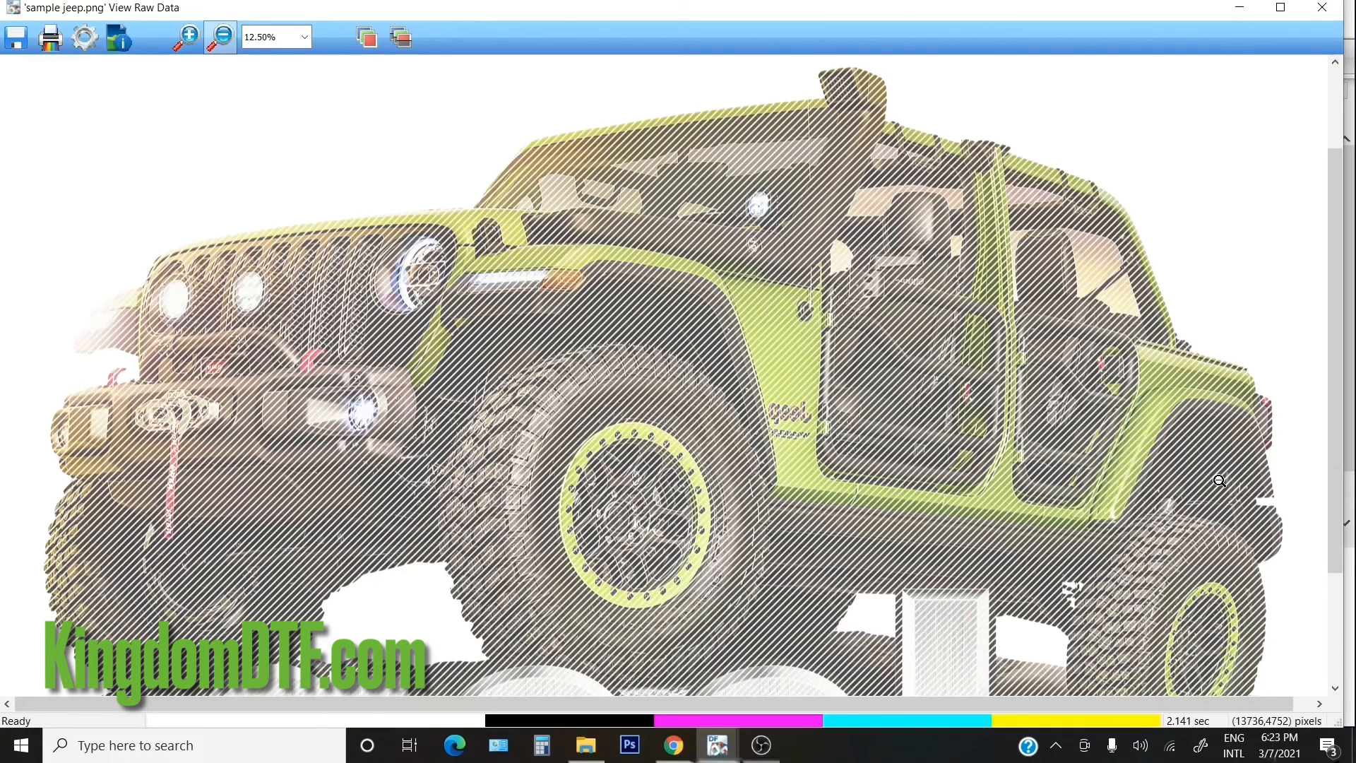
left_click(1323, 15)
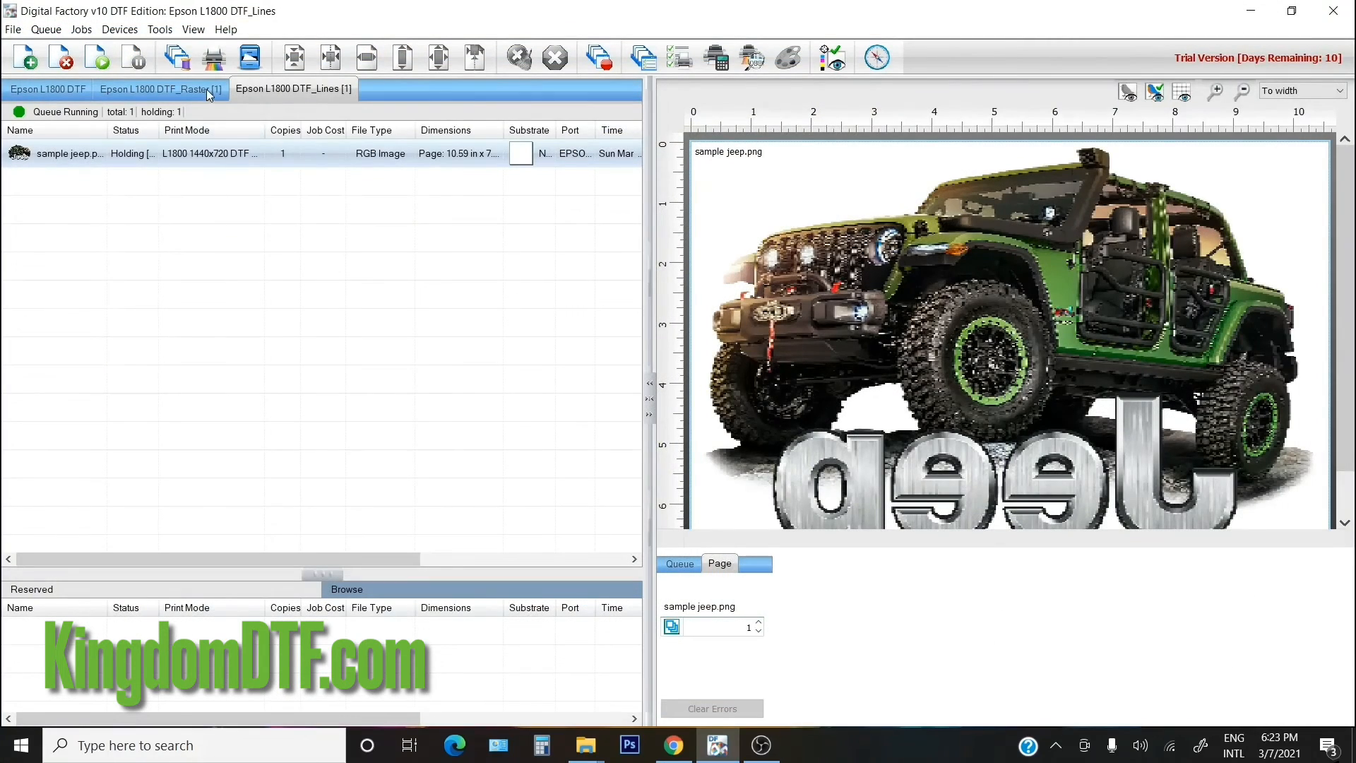
- Set the Lines queue's print mode to L1800 1440x720 DTF Holes
left_click(706, 568)
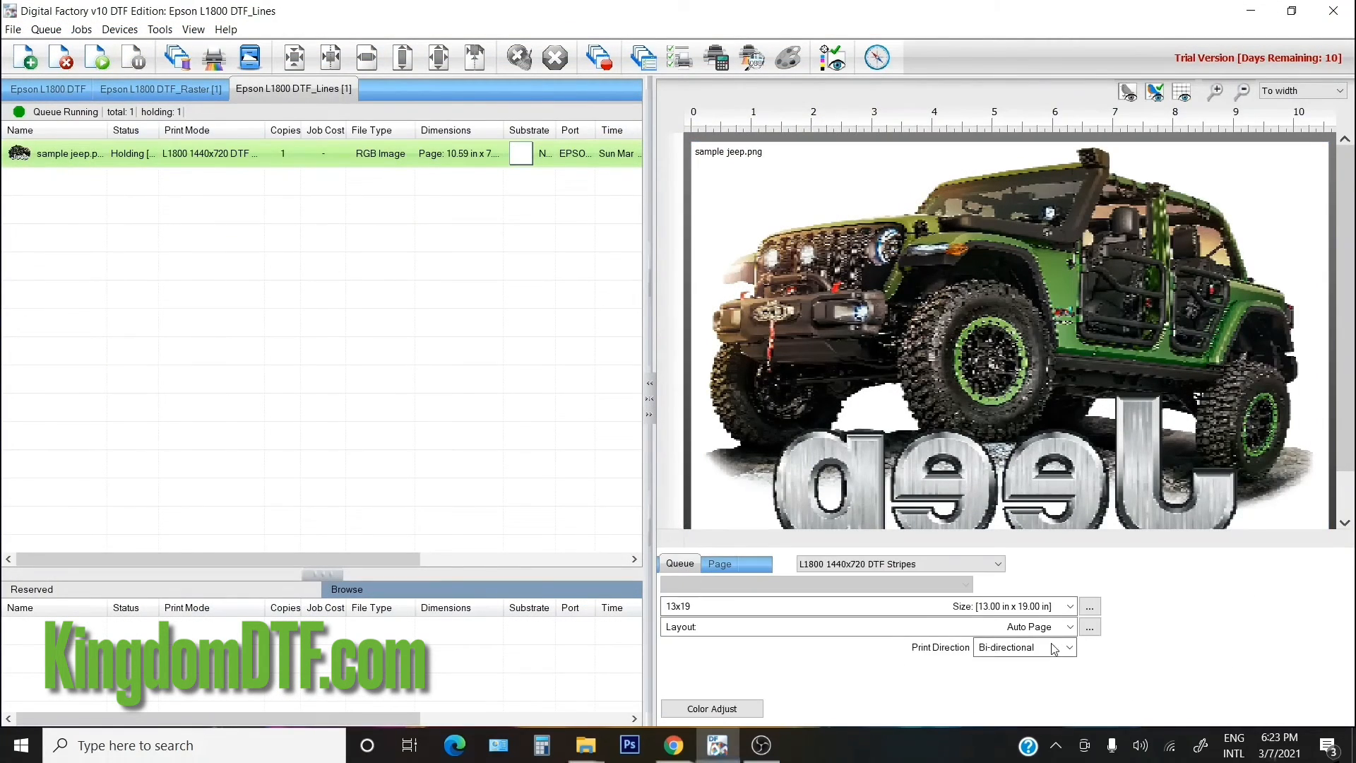
left_click(919, 564)
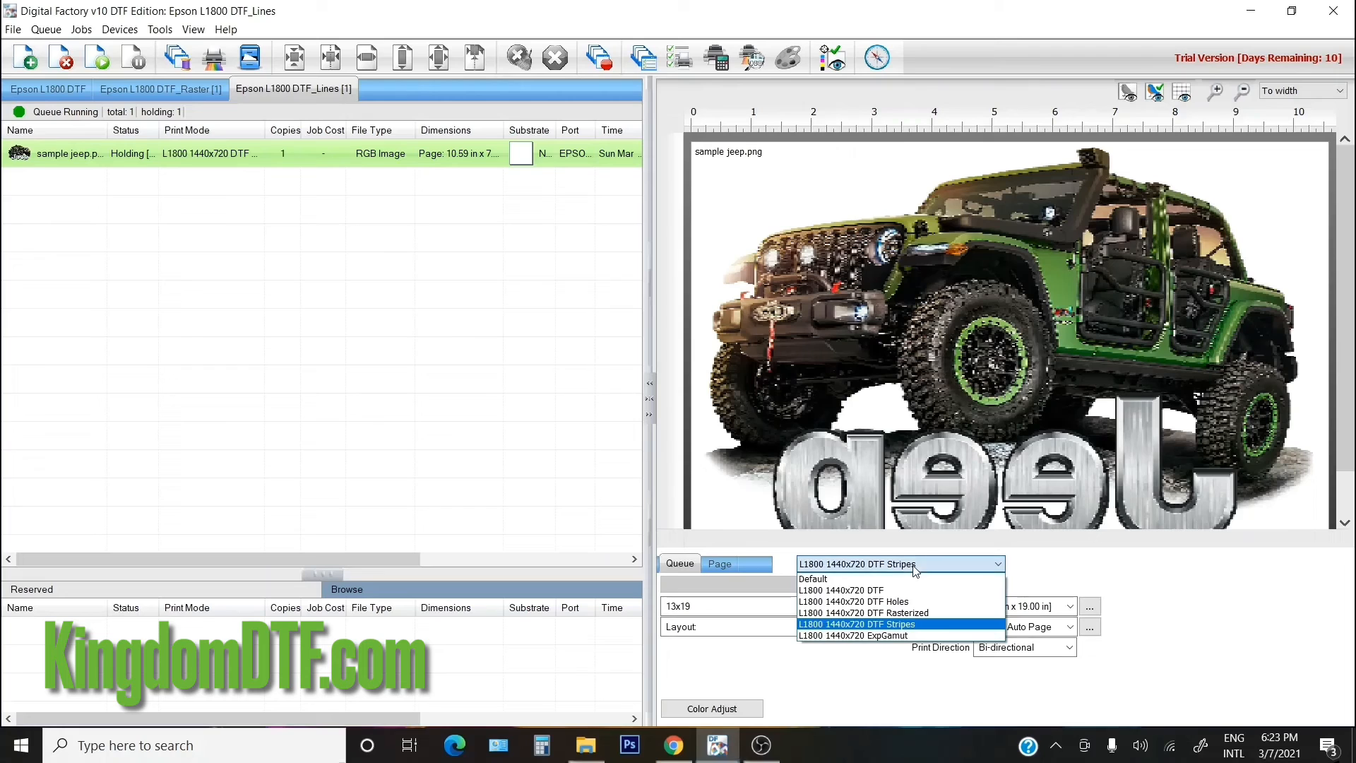
left_click(910, 603)
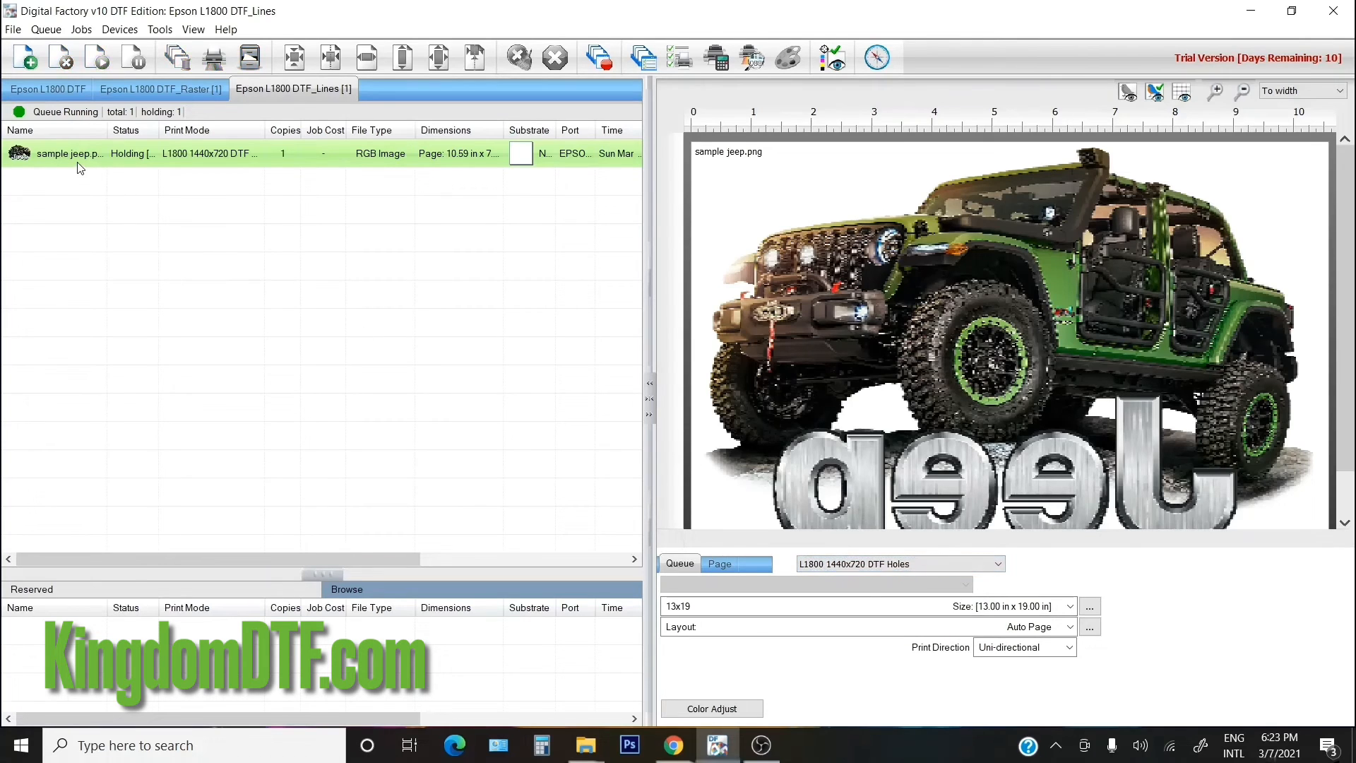
- Remove the striped jeep job from the Lines queue and import the sample jeep image again
left_click(64, 58)
left_click(20, 32)
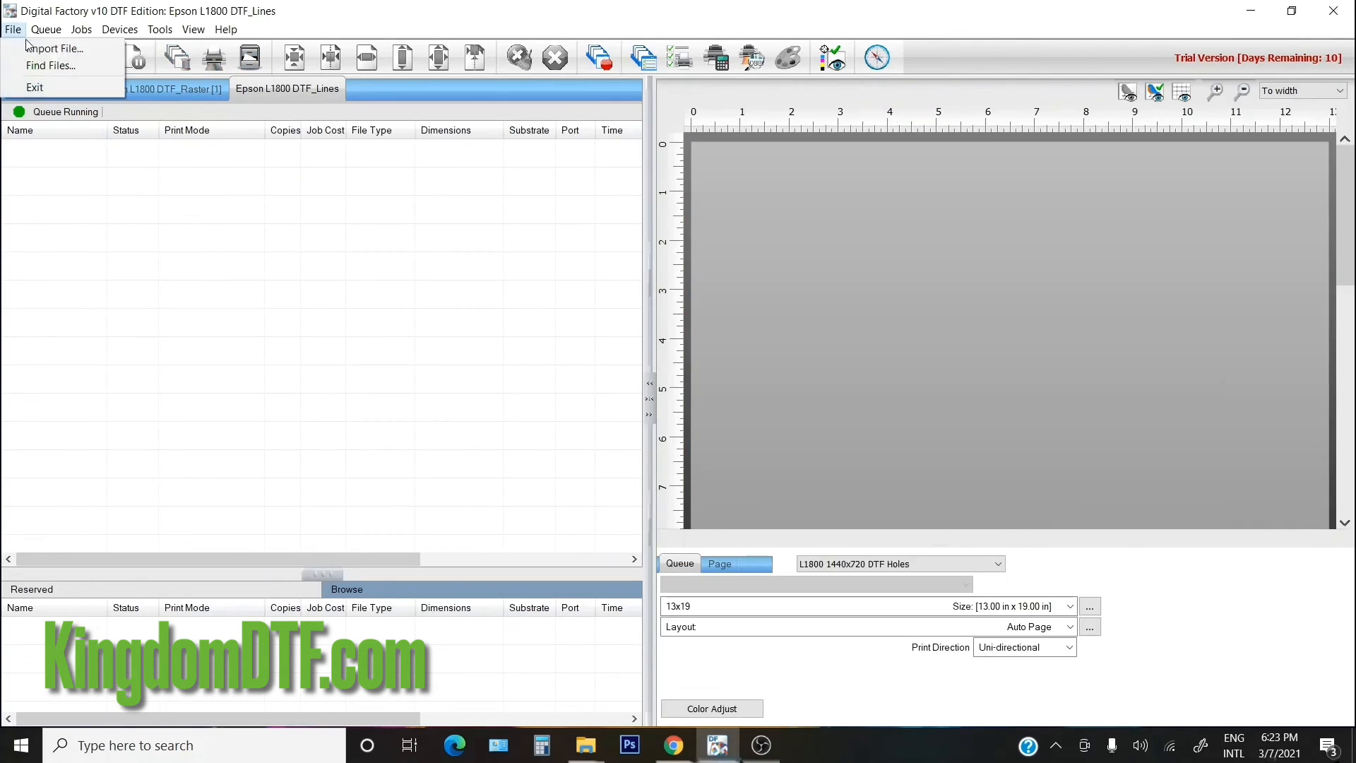
left_click(54, 48)
double_click(1029, 394)
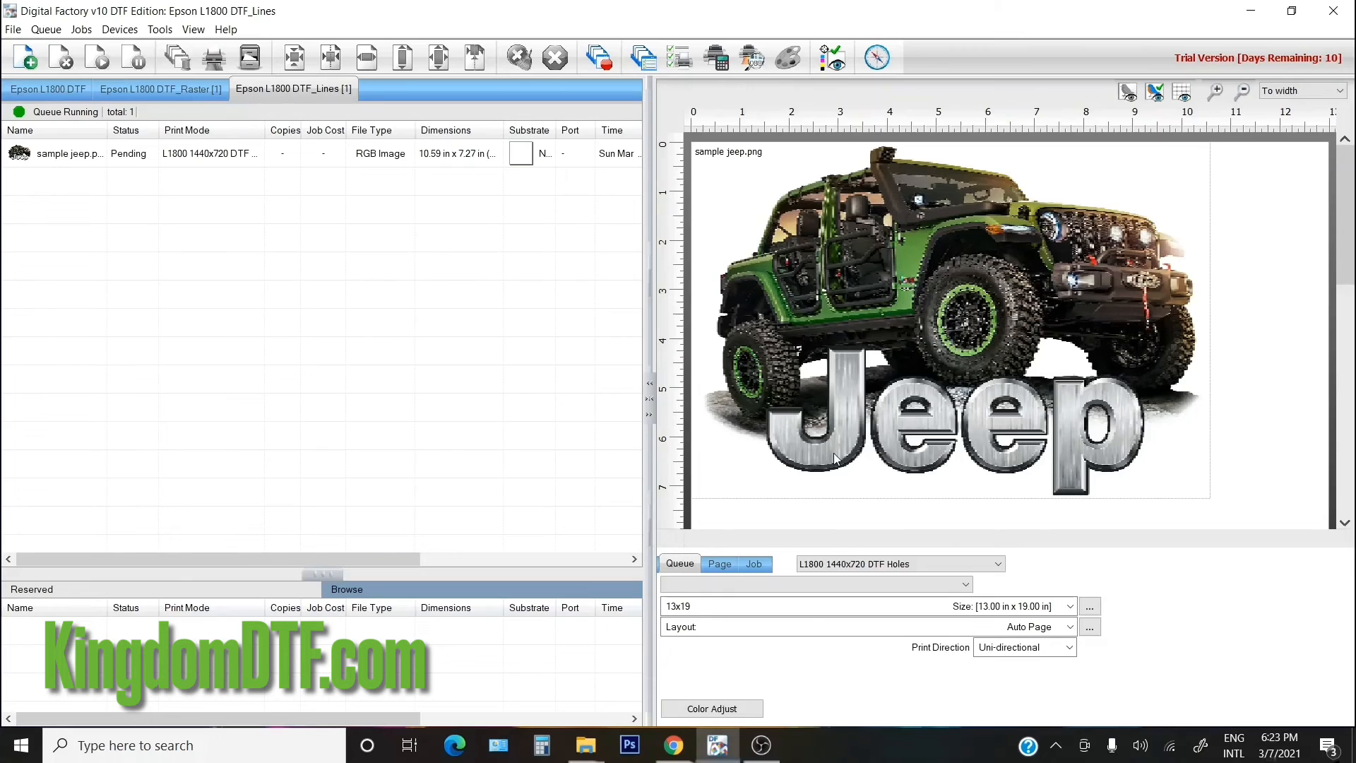
- Set the color layer's profile to Mirror Horizontally in the Lines queue's properties
left_click(714, 567)
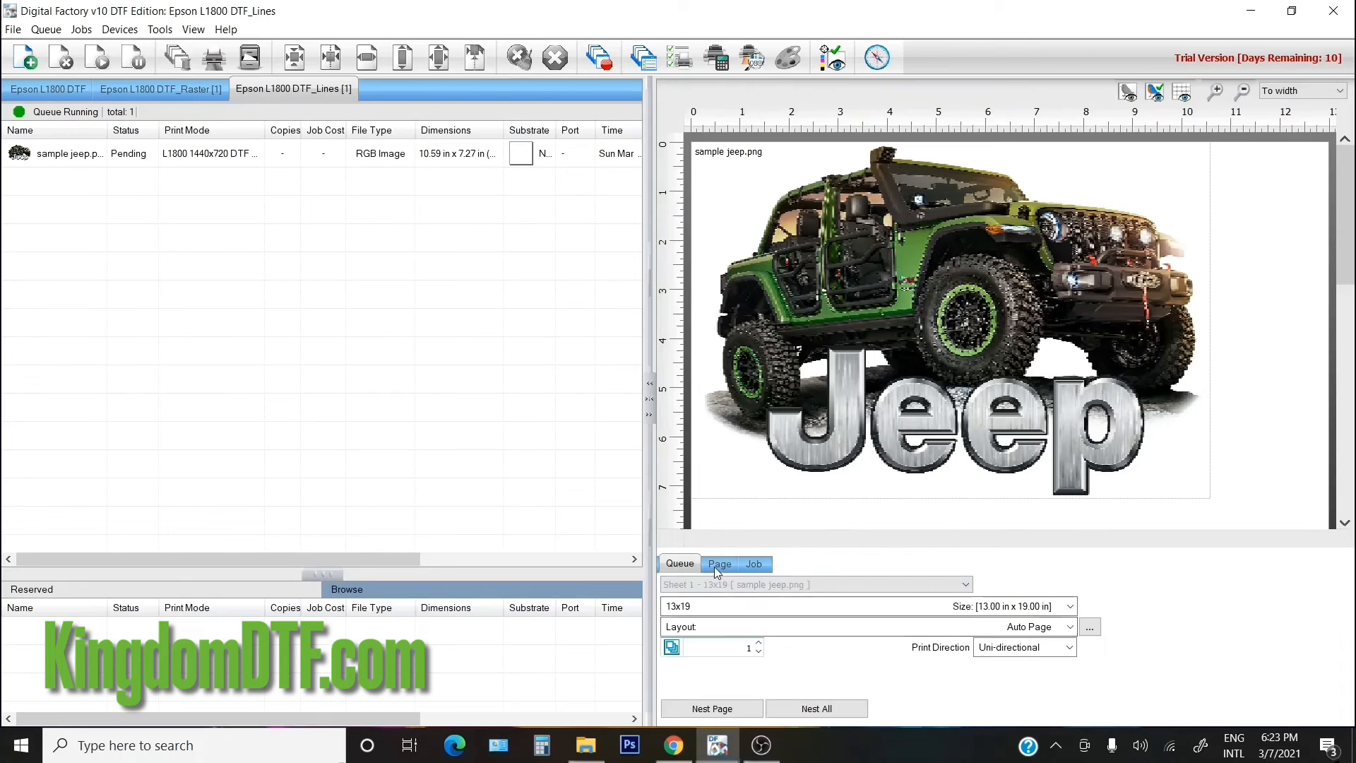
left_click(755, 565)
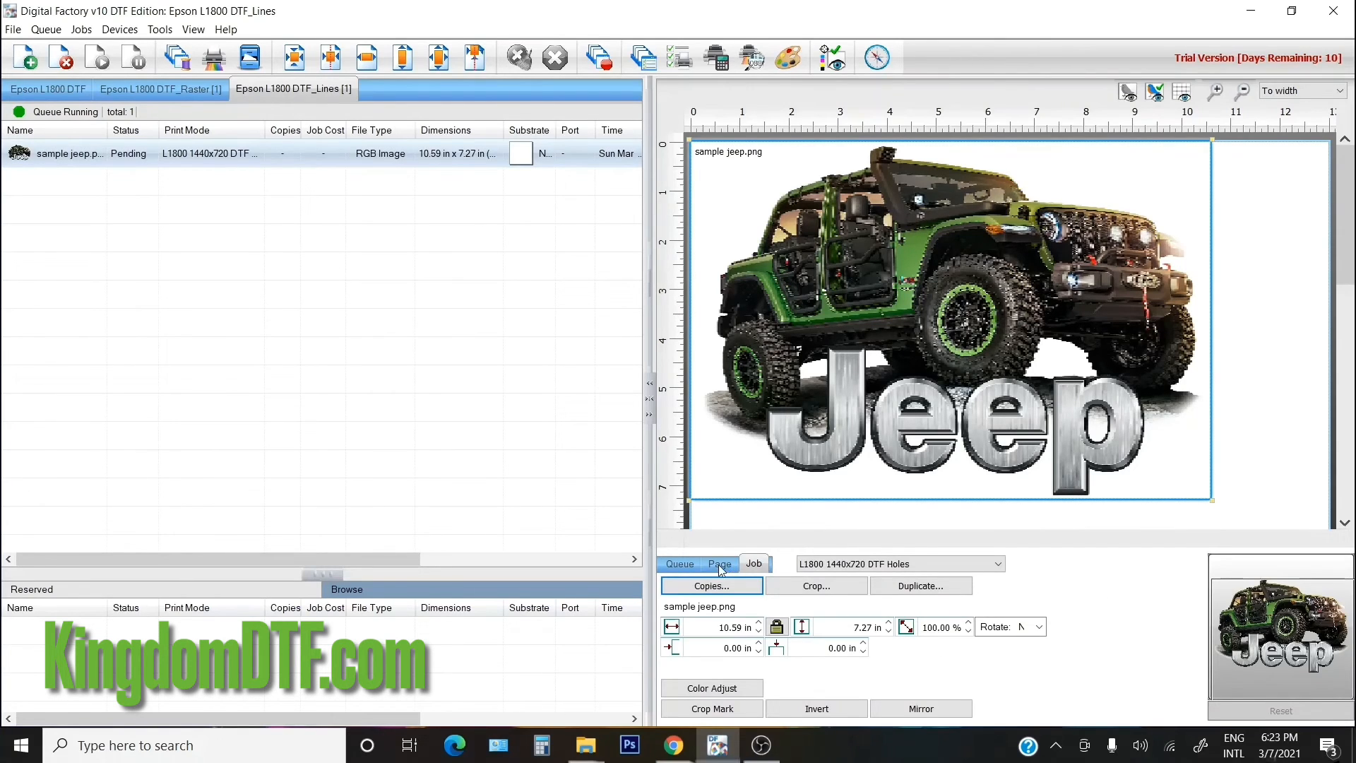
left_click(46, 29)
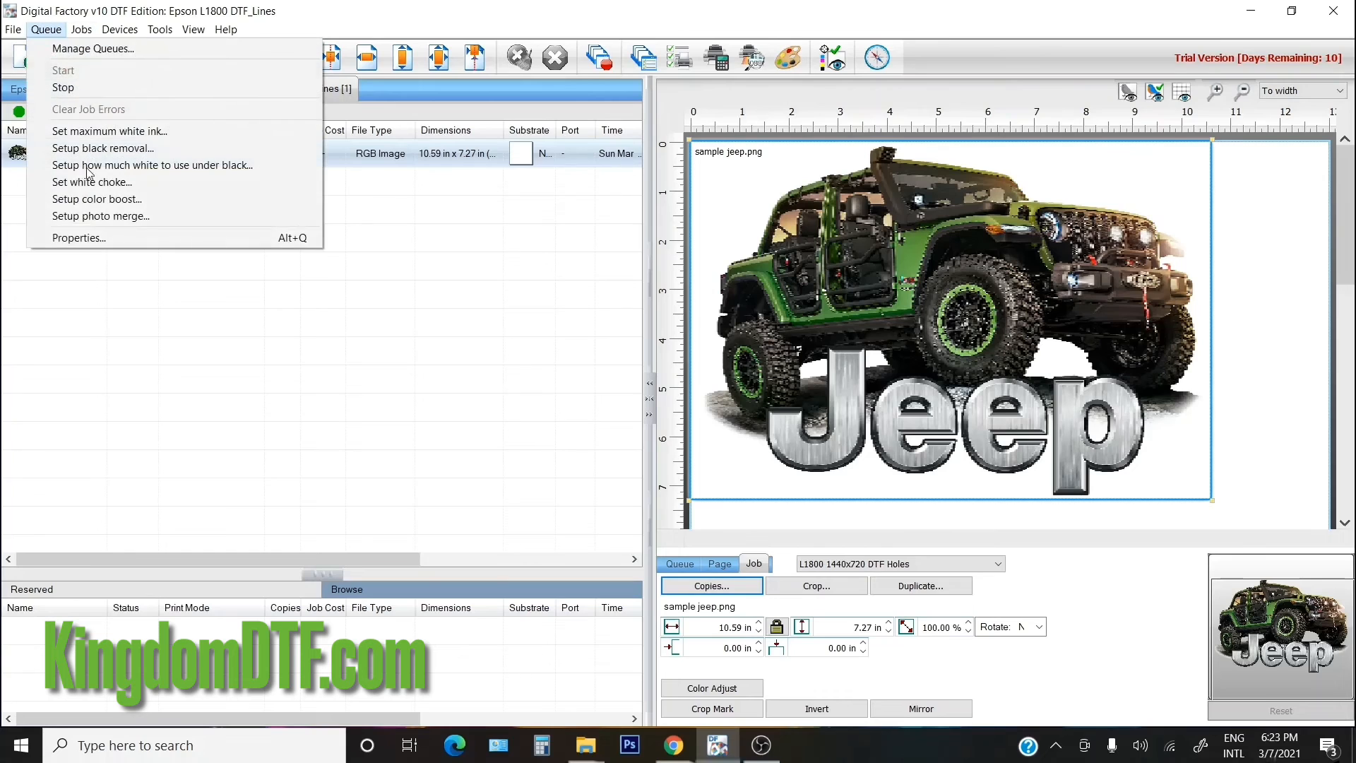
left_click(101, 240)
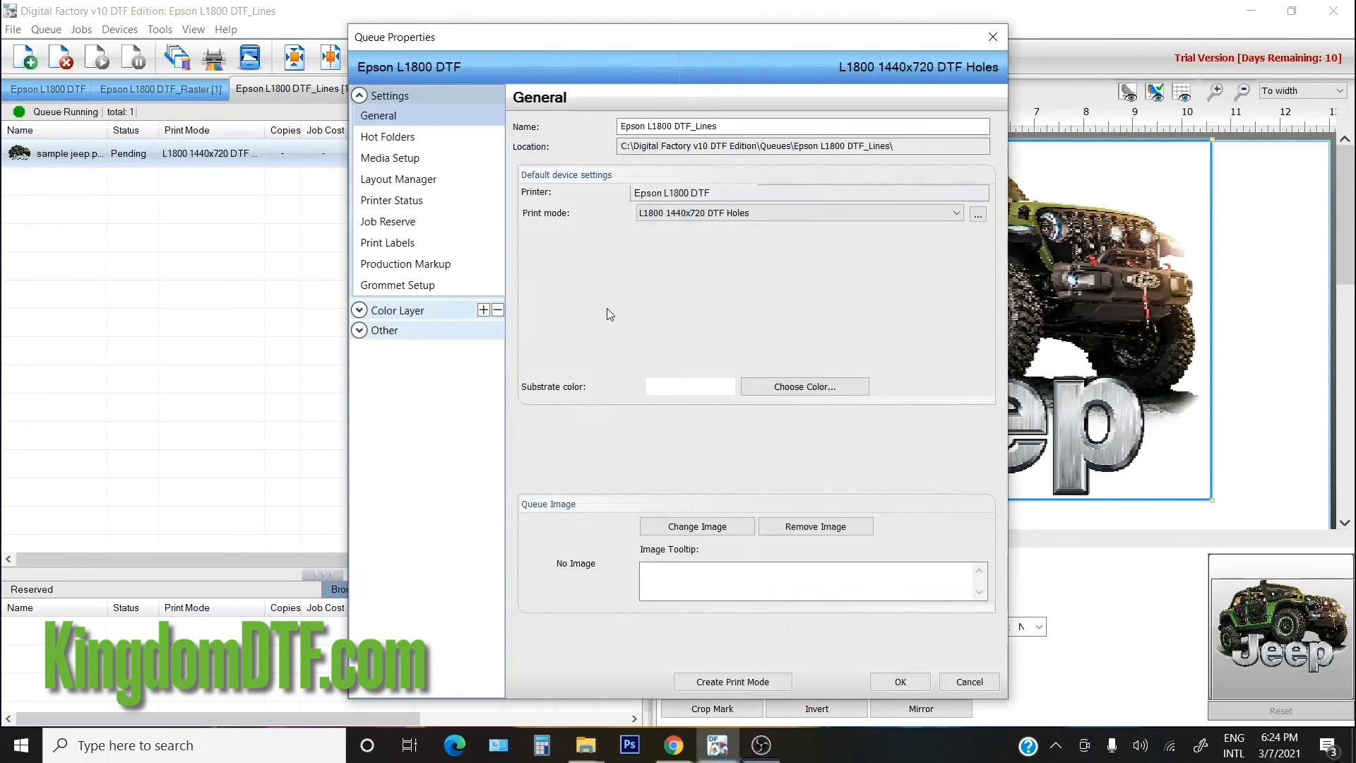
left_click(362, 310)
left_click(394, 329)
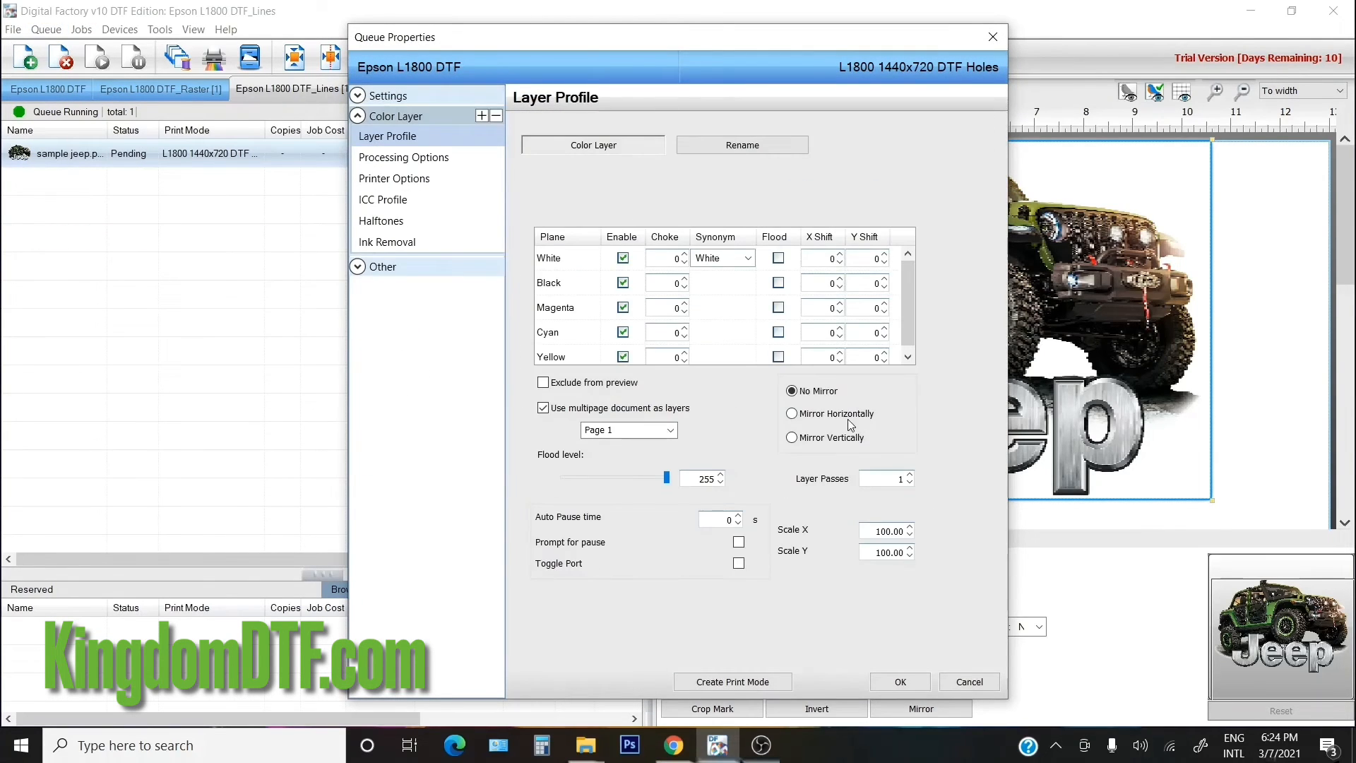
left_click(906, 683)
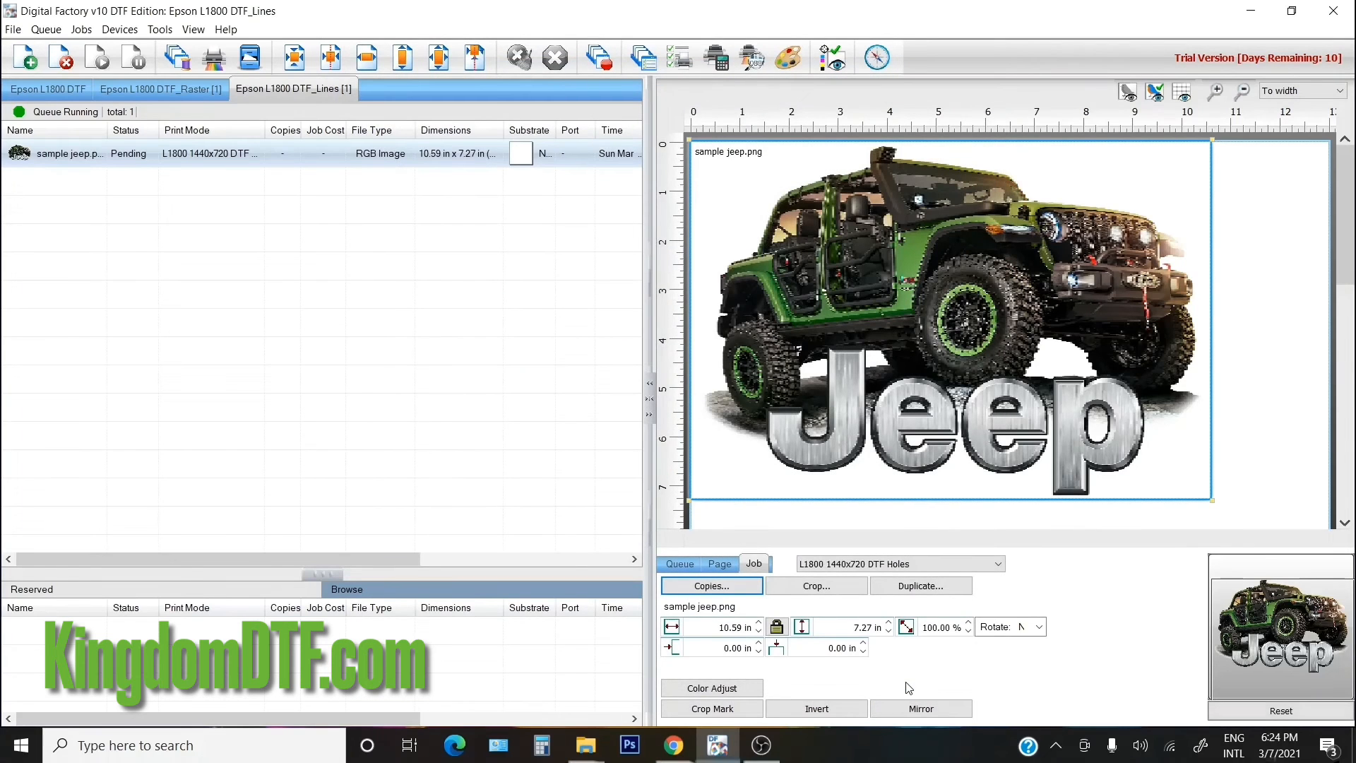
- Remove the unmirrored jeep job and reimport the sample jeep image with the queue's mirror setting
left_click(334, 396)
left_click(92, 161)
left_click(61, 58)
left_click(21, 31)
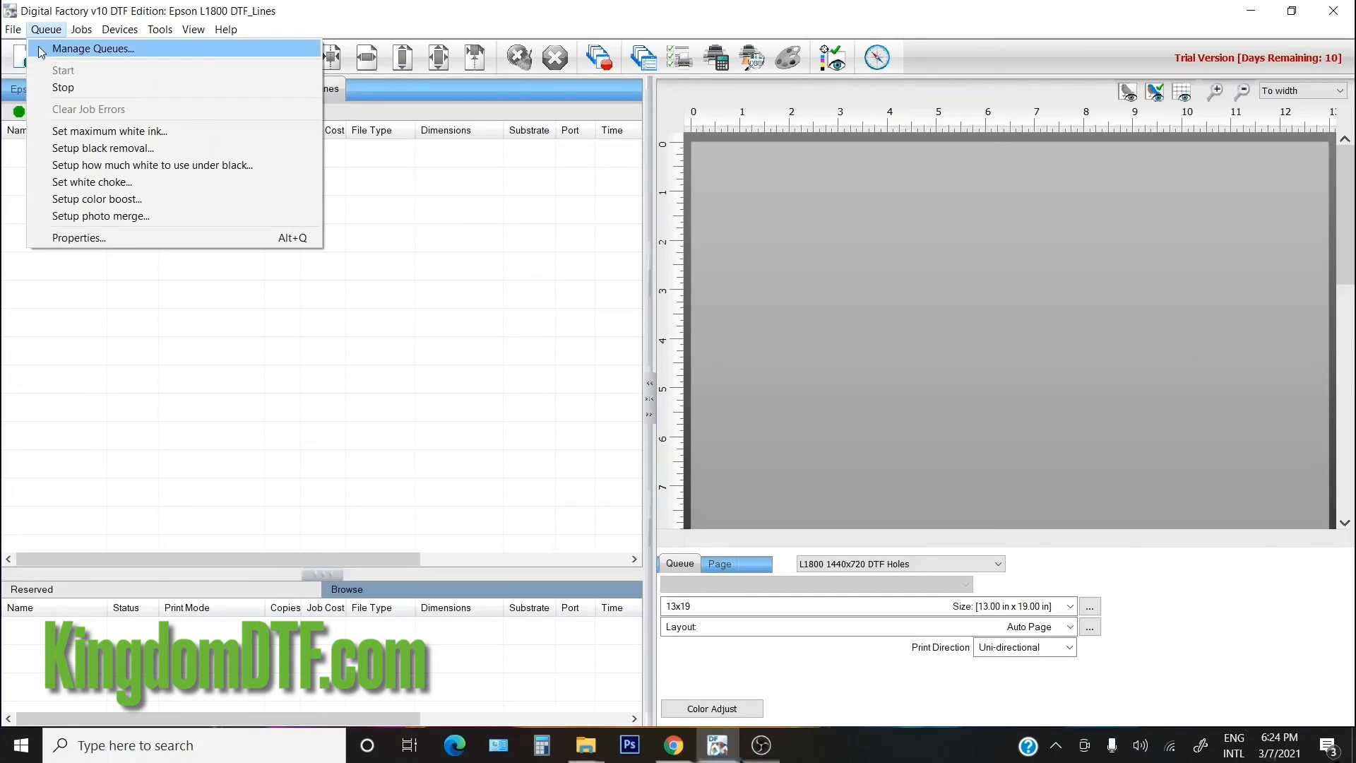
left_click(51, 48)
double_click(1030, 424)
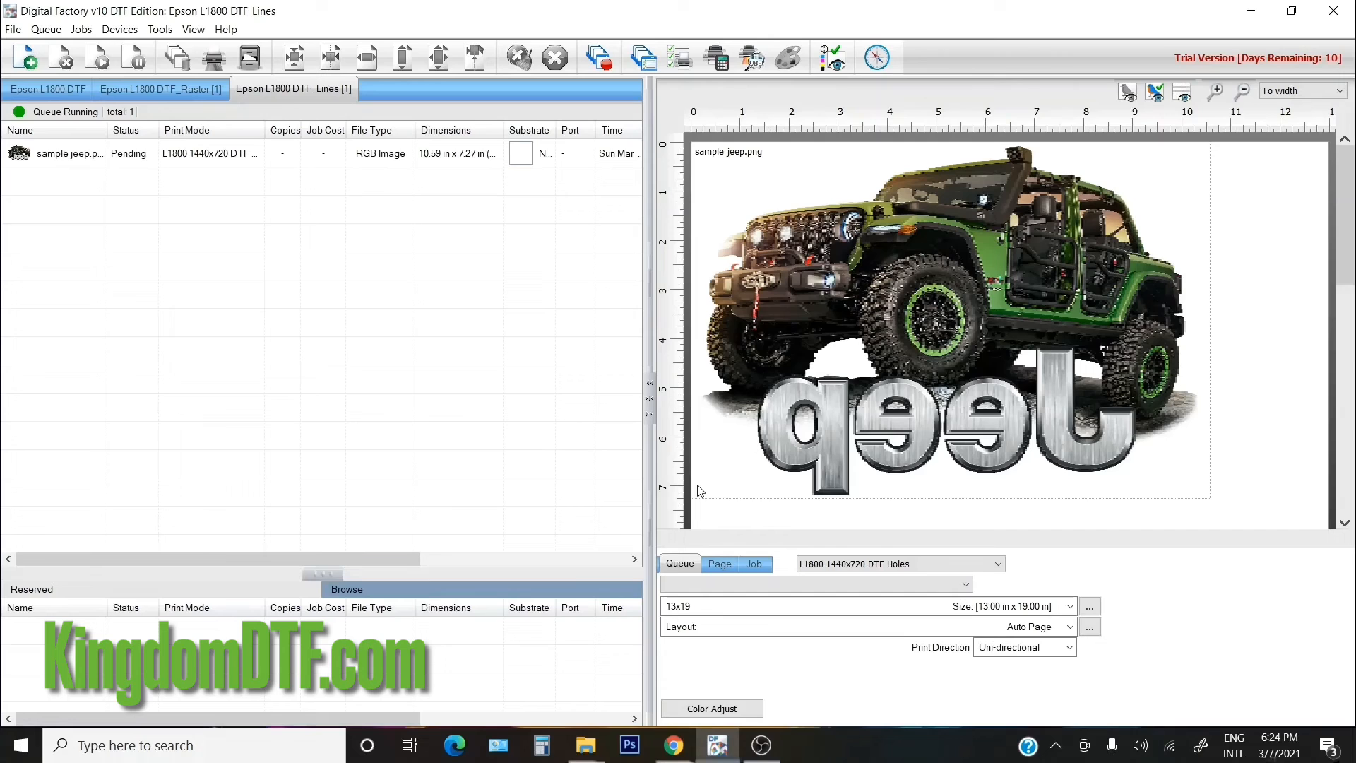
- RIP the mirrored jeep job in DTF Holes mode without printing it, and examine the hole pattern in its raw data
left_click(177, 159)
left_click(176, 57)
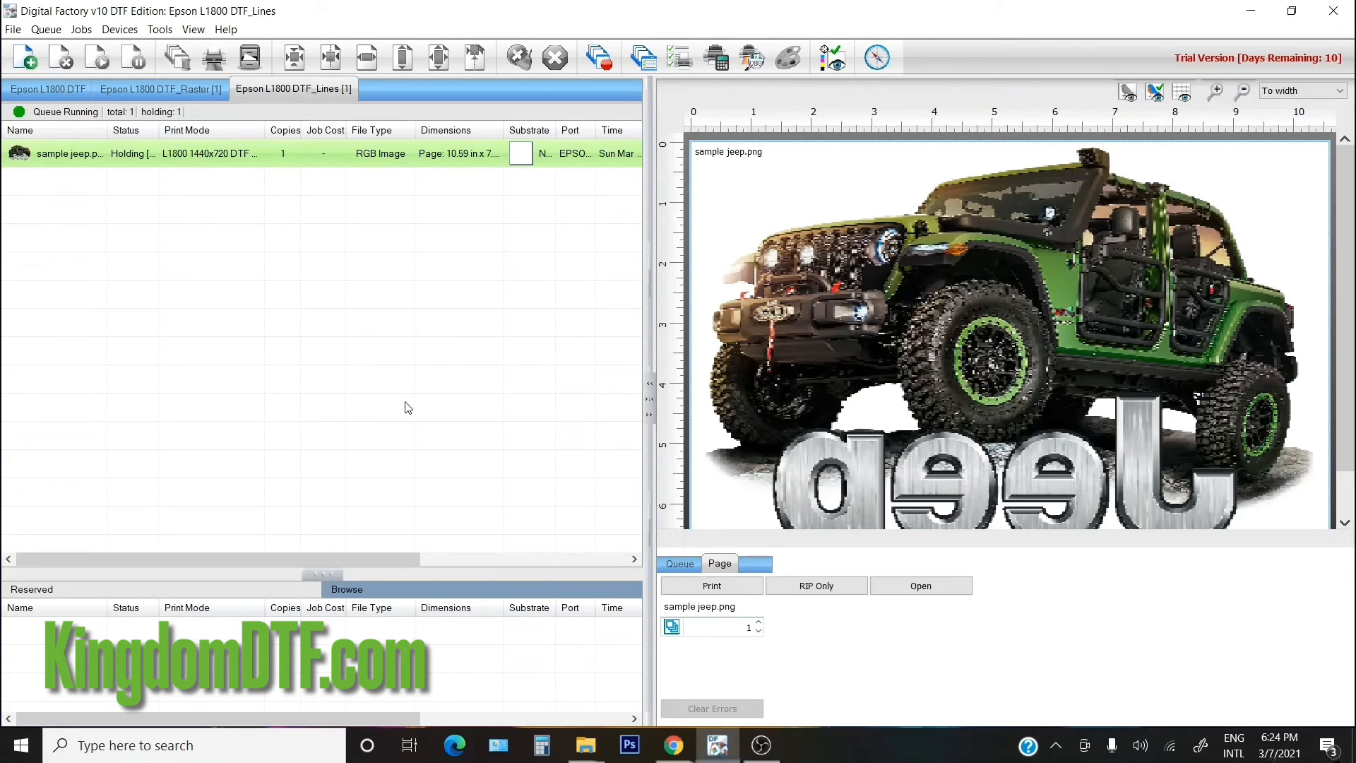
right_click(189, 167)
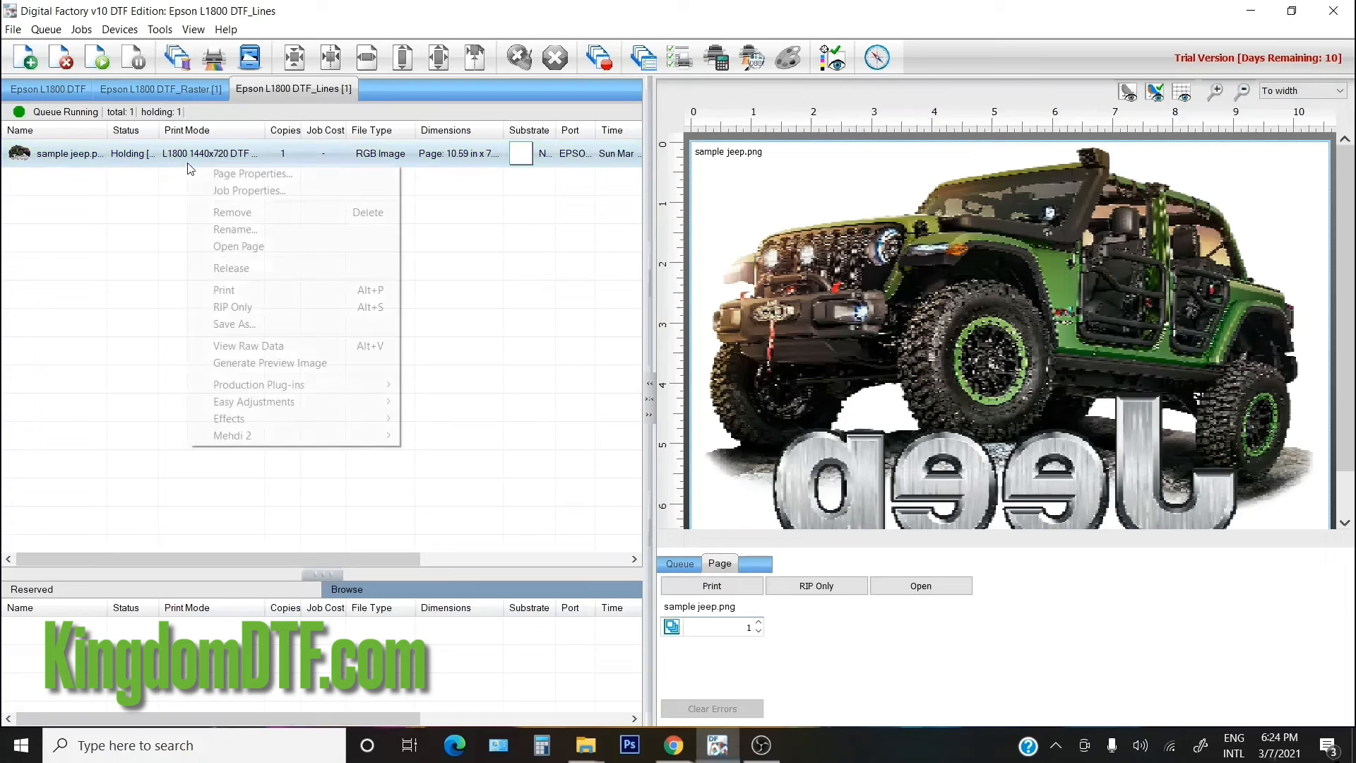
left_click(254, 346)
left_click(792, 359)
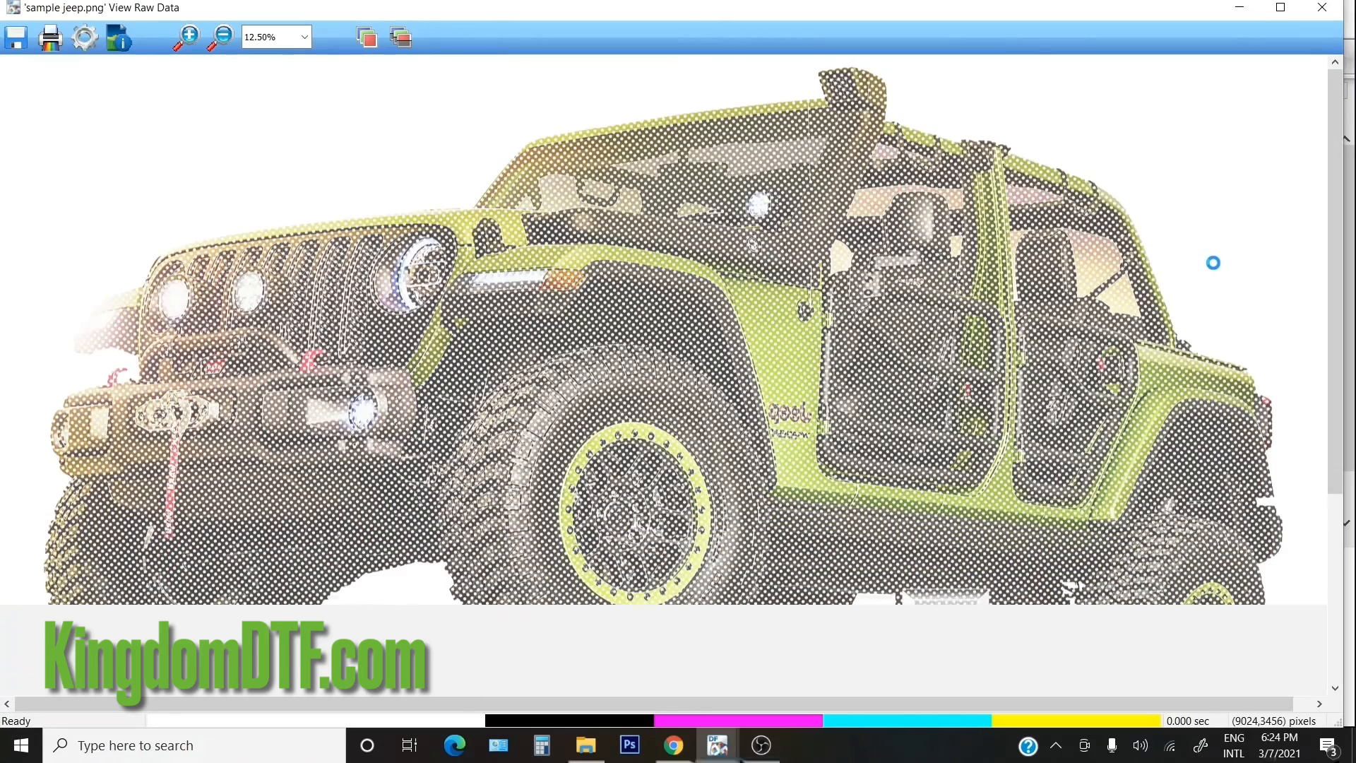
scroll(1216, 268, "down", 4)
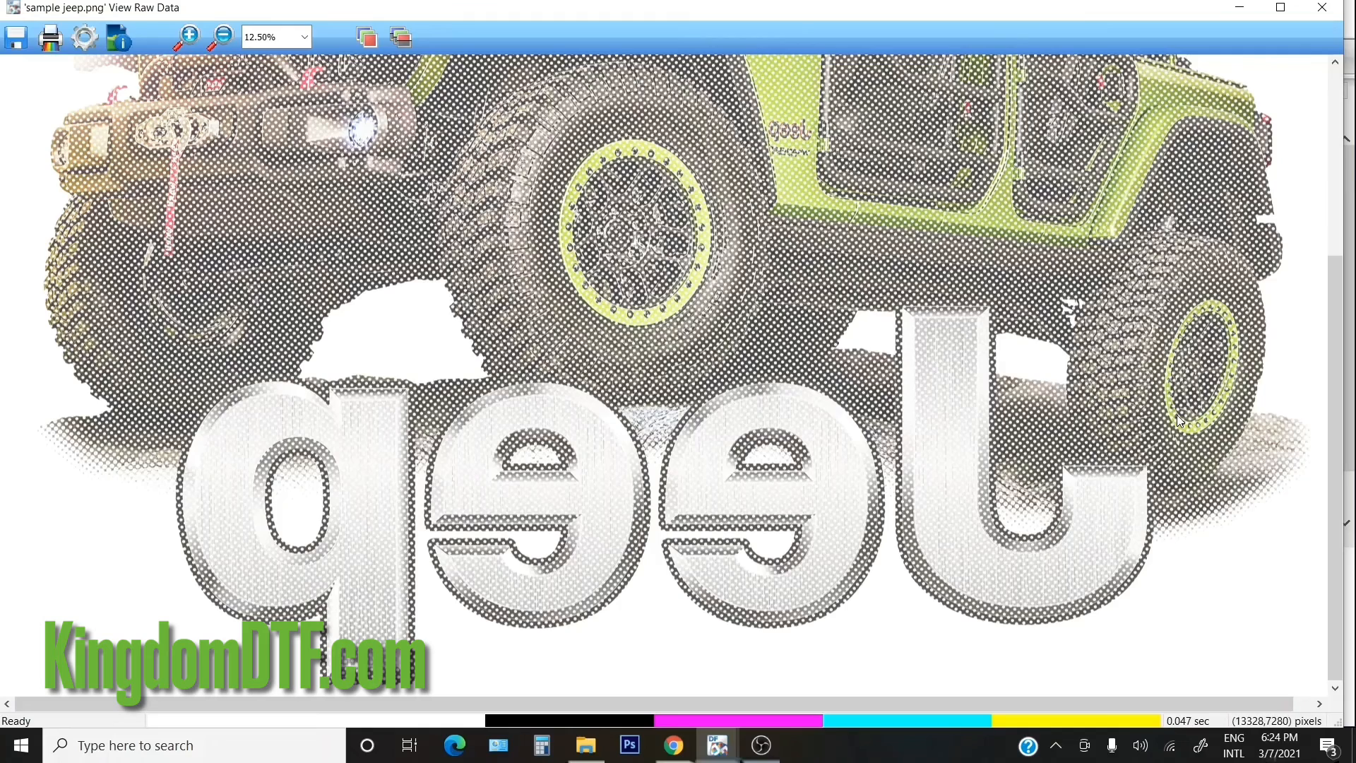
scroll(1178, 420, "up", 4)
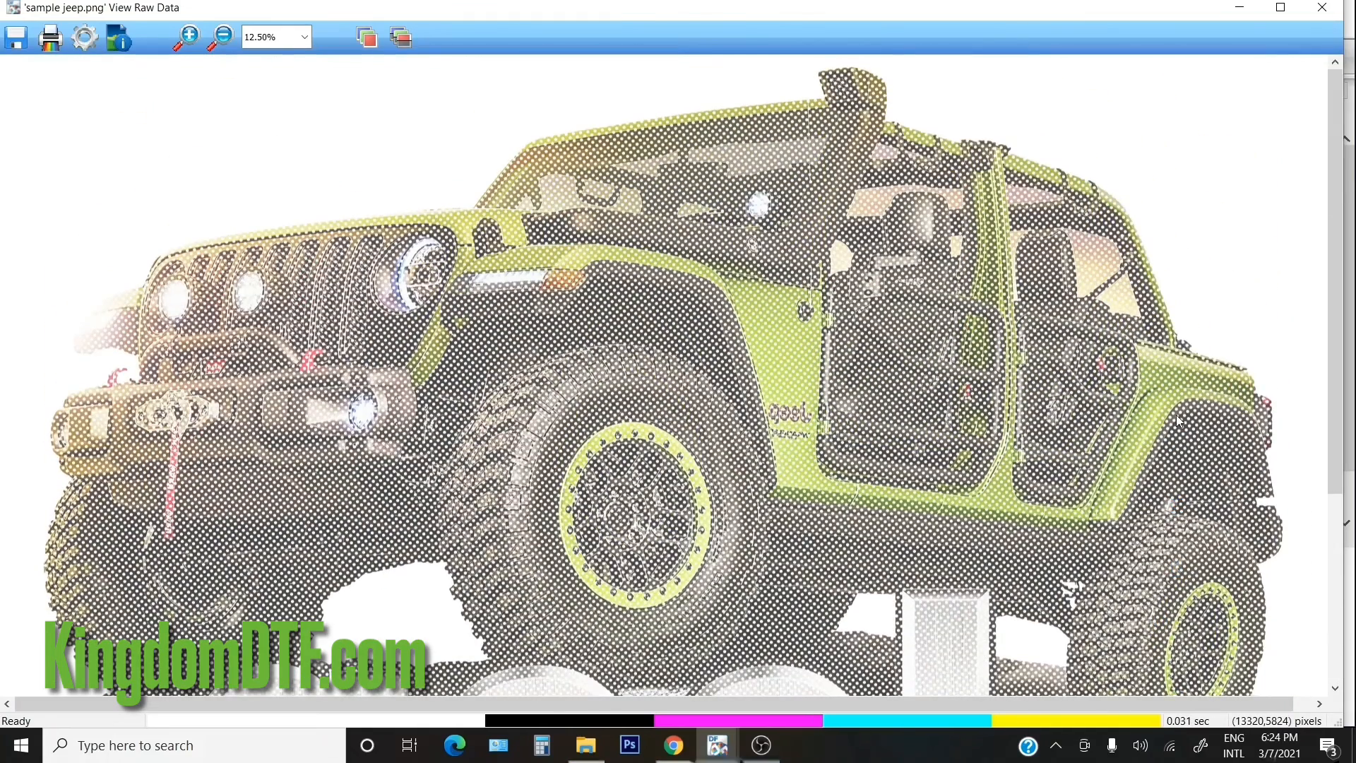
- Close the jeep job's raw data view and review the original, Raster and Lines queues, ending on the Lines queue
left_click(1322, 10)
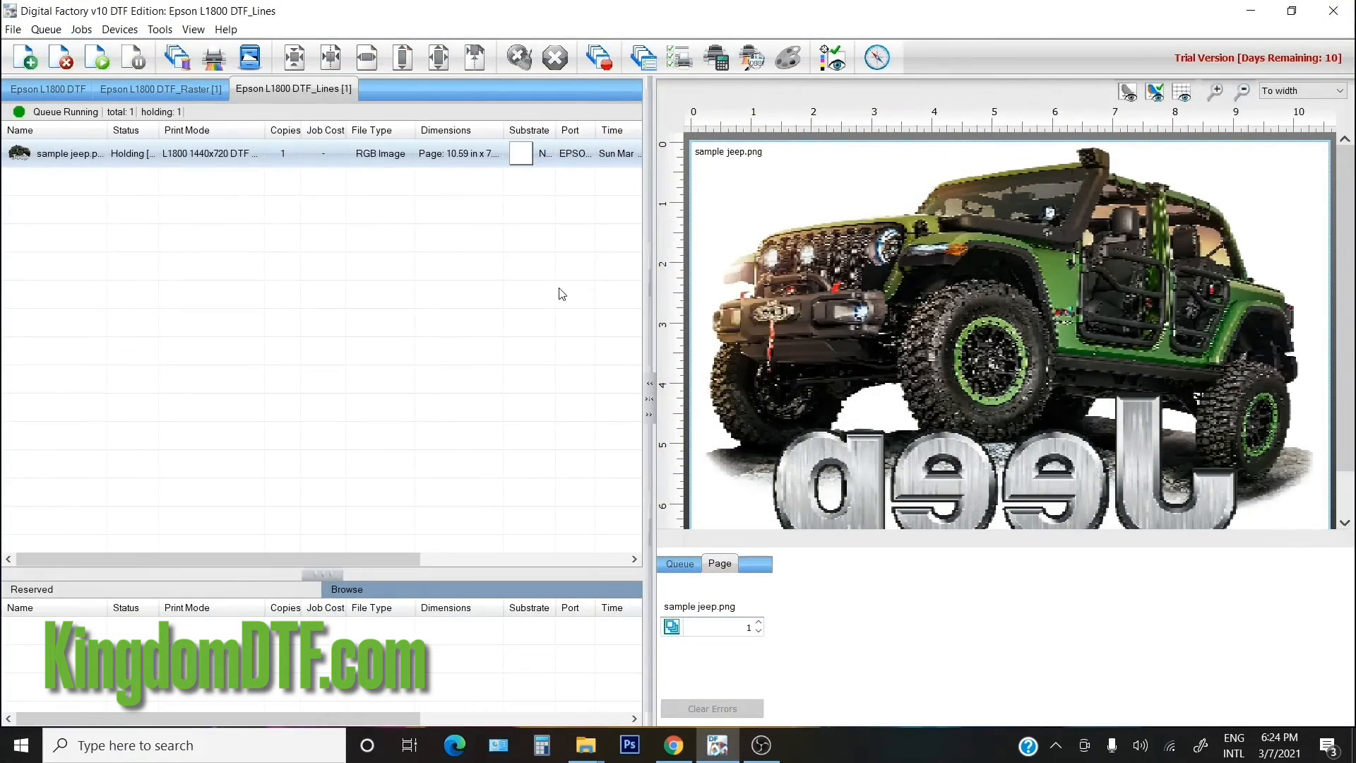
left_click(177, 91)
left_click(66, 90)
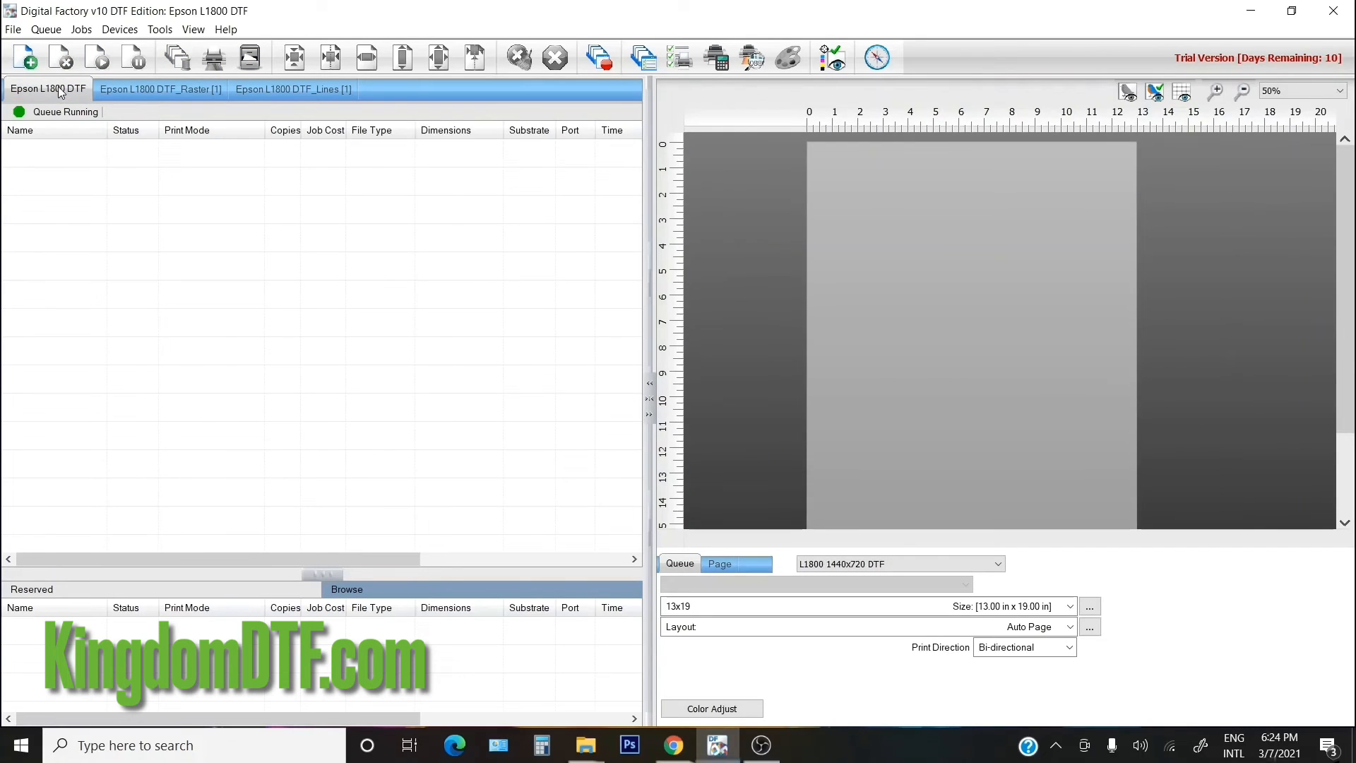
left_click(180, 90)
left_click(293, 89)
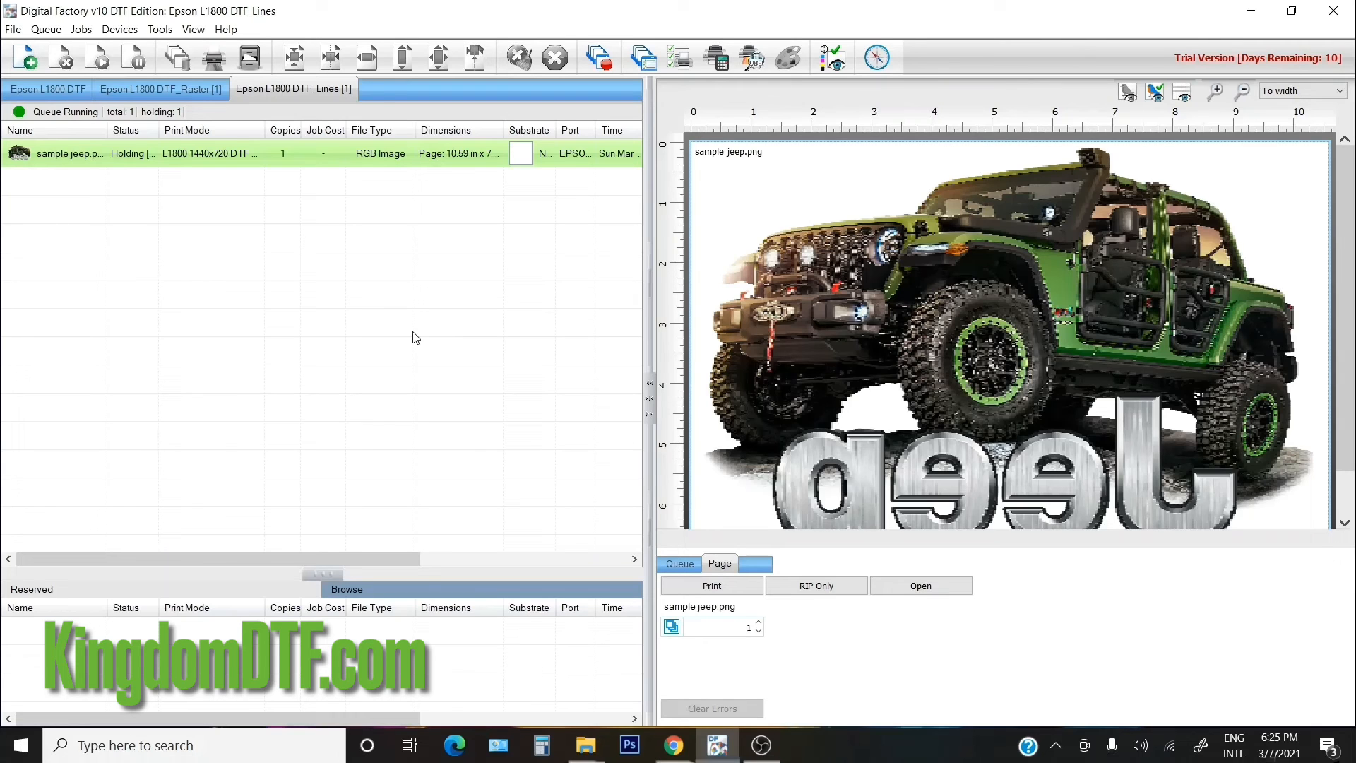
- Switch to Chrome and review the Digital Factory 10 DTF Desktop Edition product page and the store's product categories
left_click(673, 745)
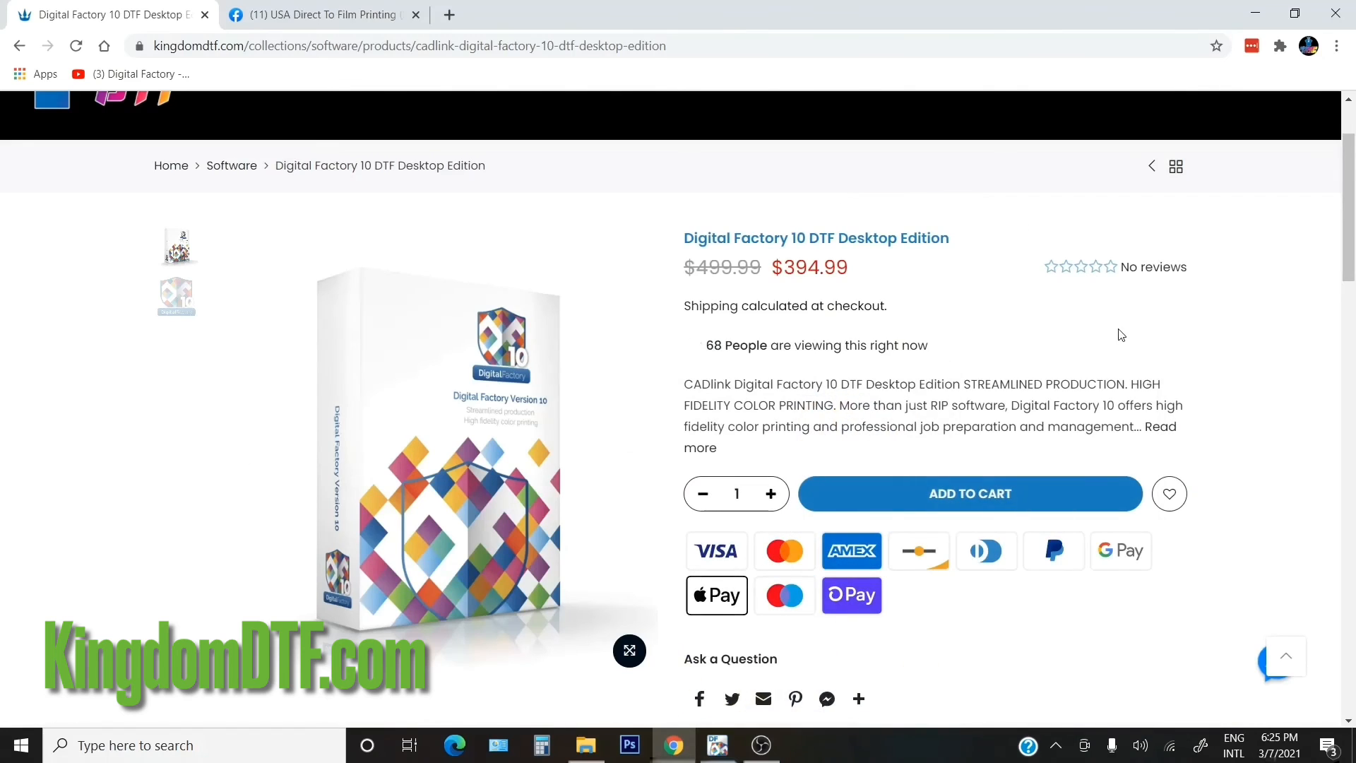
scroll(1072, 327, "up", 2)
scroll(1071, 327, "down", 2)
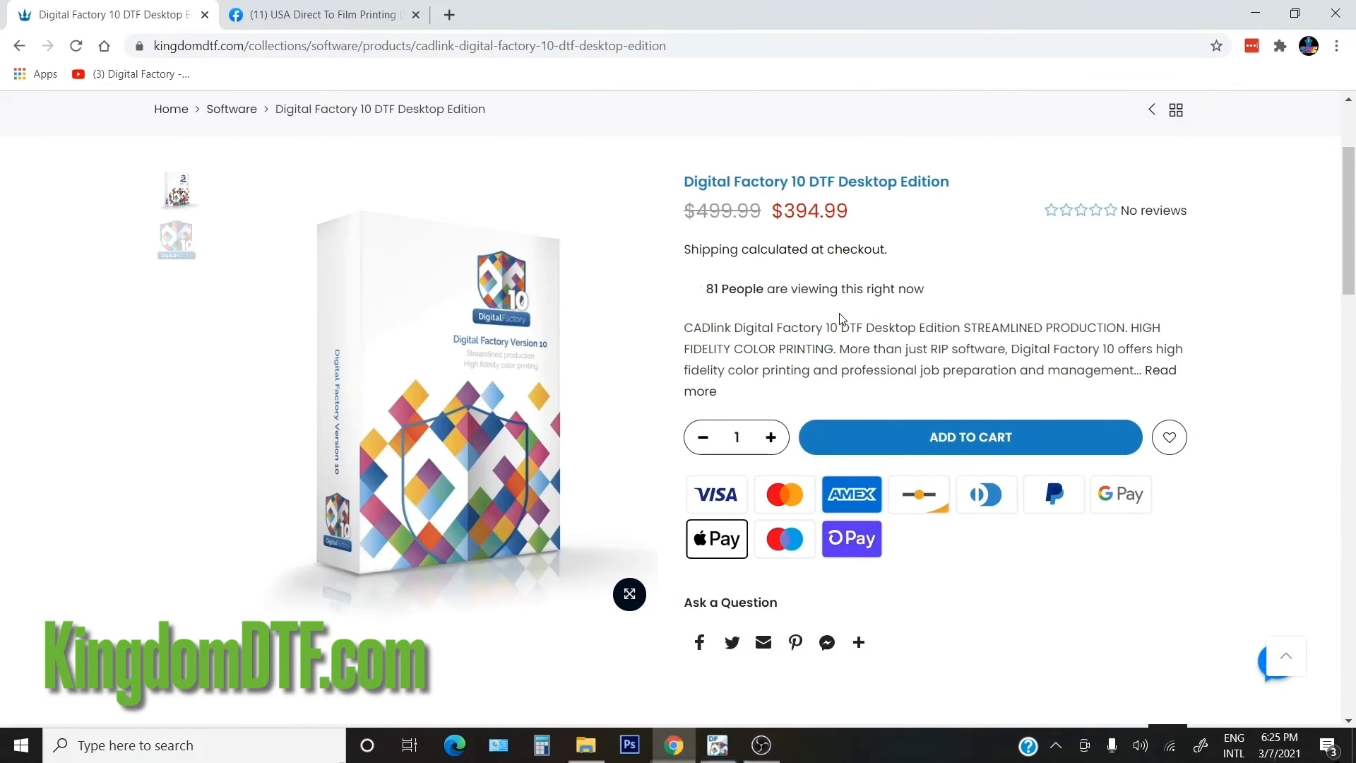
scroll(660, 276, "up", 2)
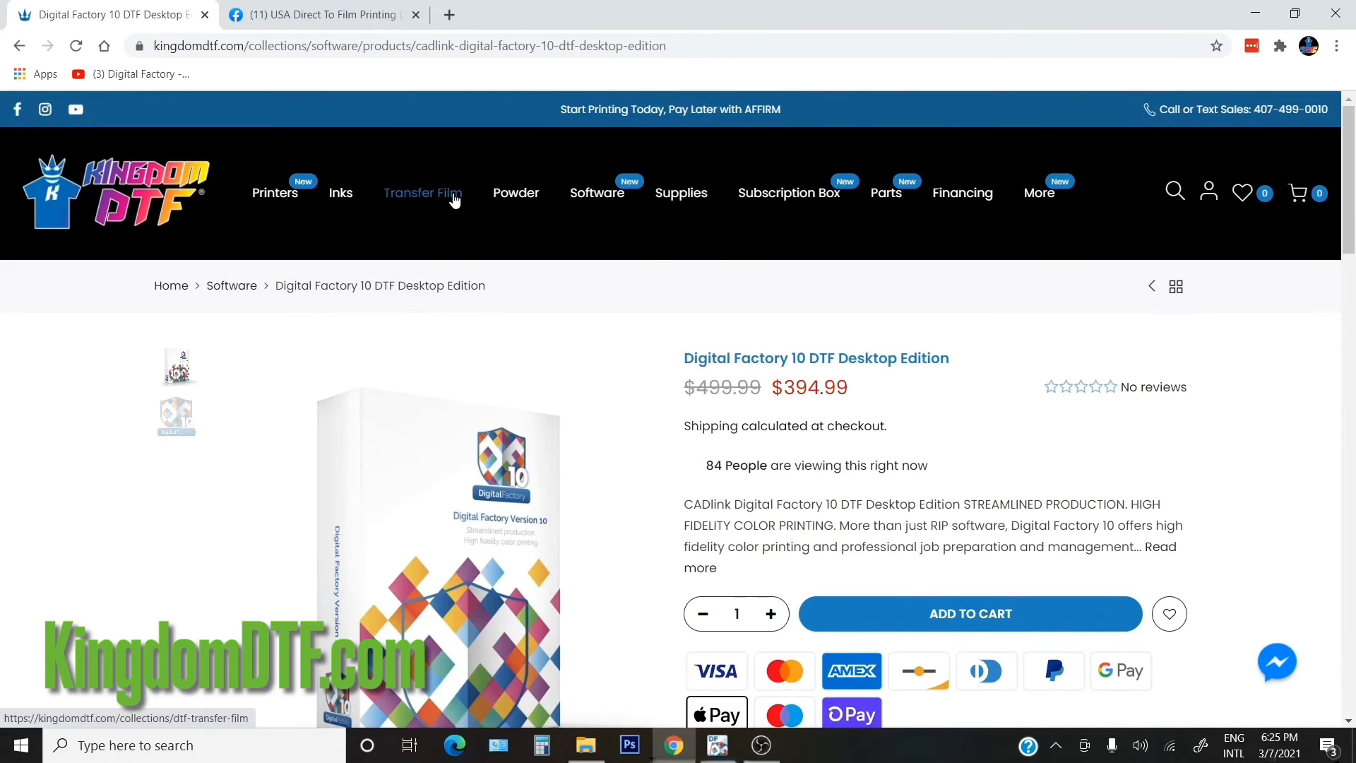
scroll(883, 425, "down", 2)
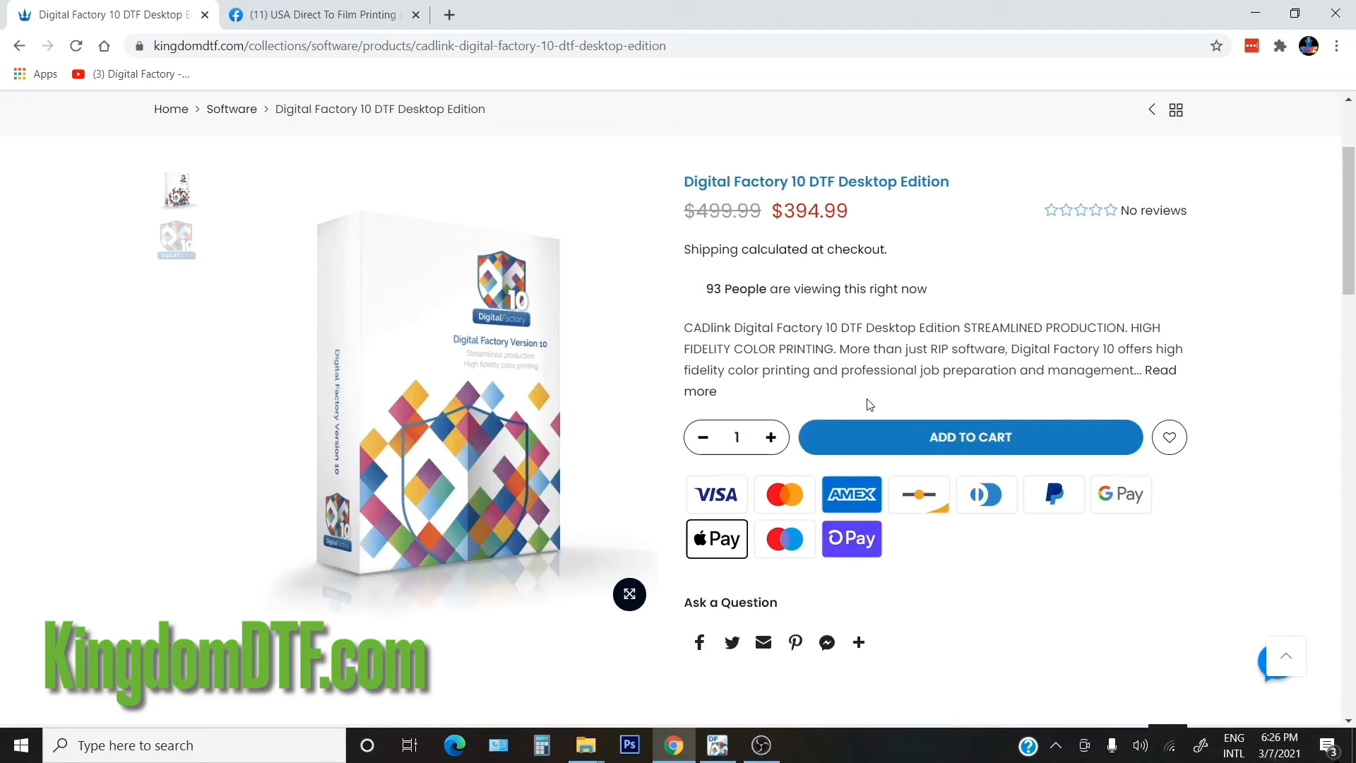
scroll(869, 404, "up", 3)
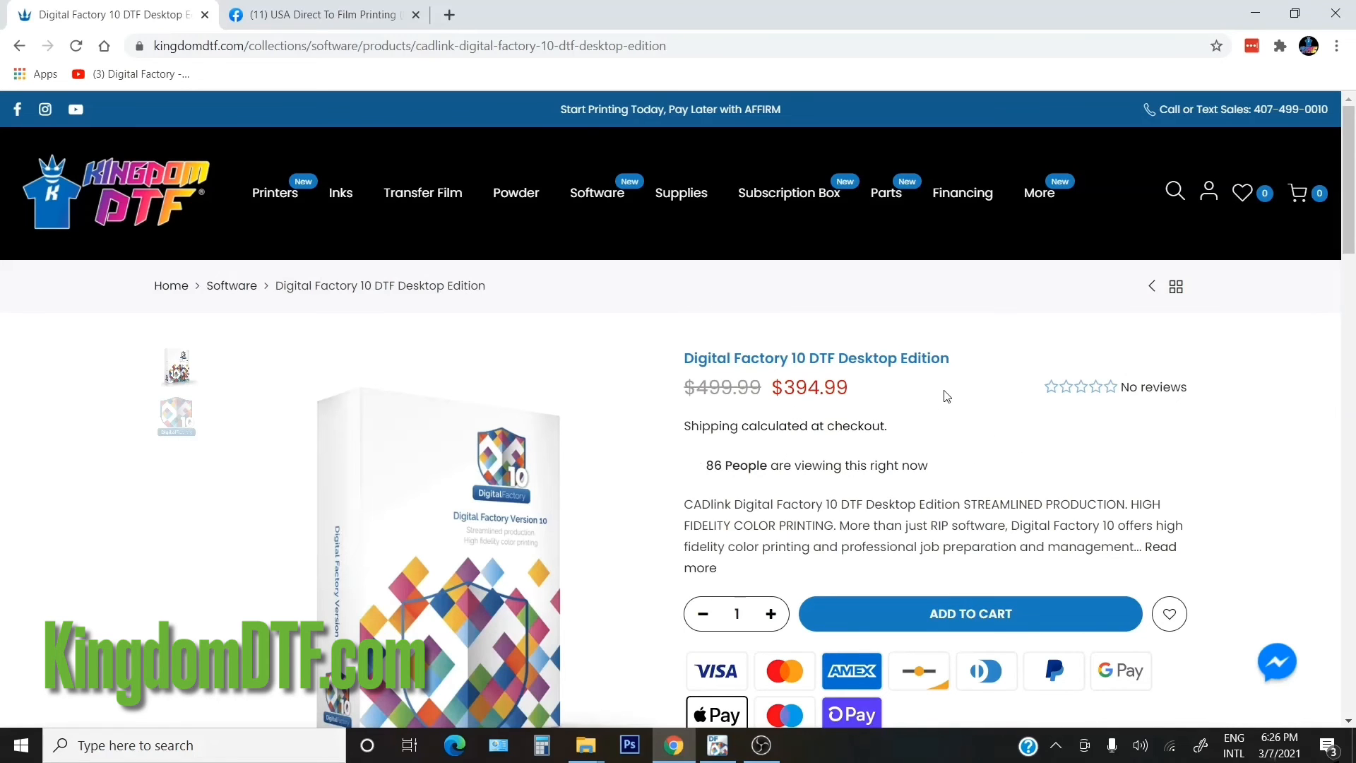
- Switch back to Digital Factory, open the Compass user guide, look over its Compass help topics and close it
left_click(745, 756)
left_click(747, 756)
left_click(722, 751)
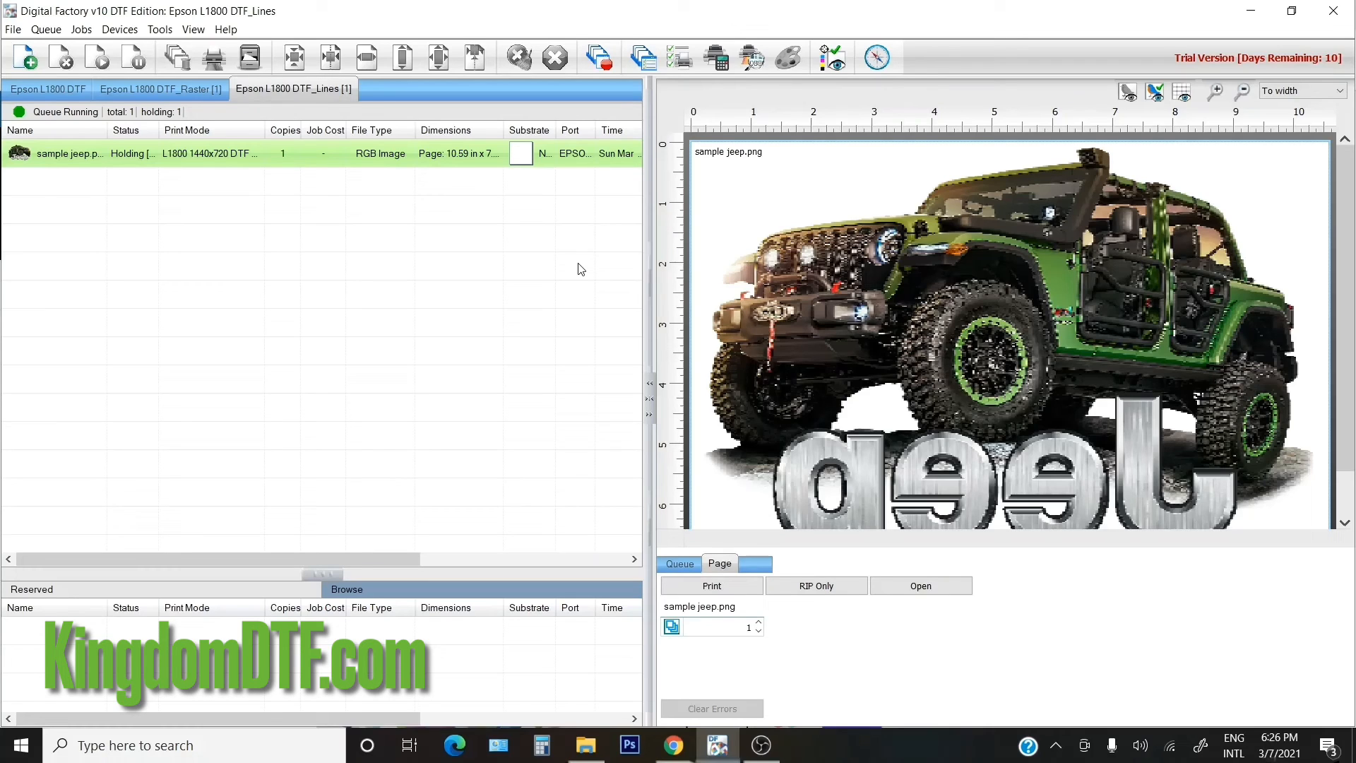
left_click(877, 57)
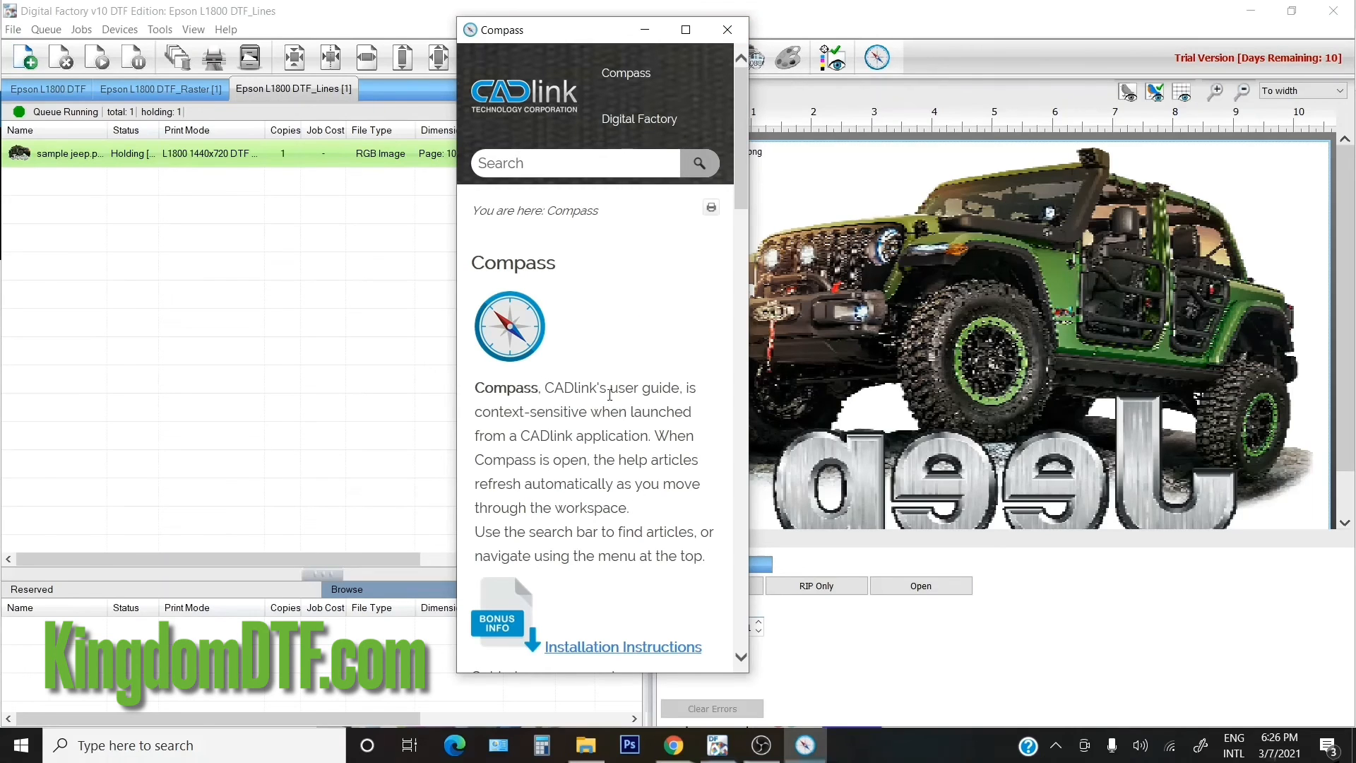
mouse_move(658, 74)
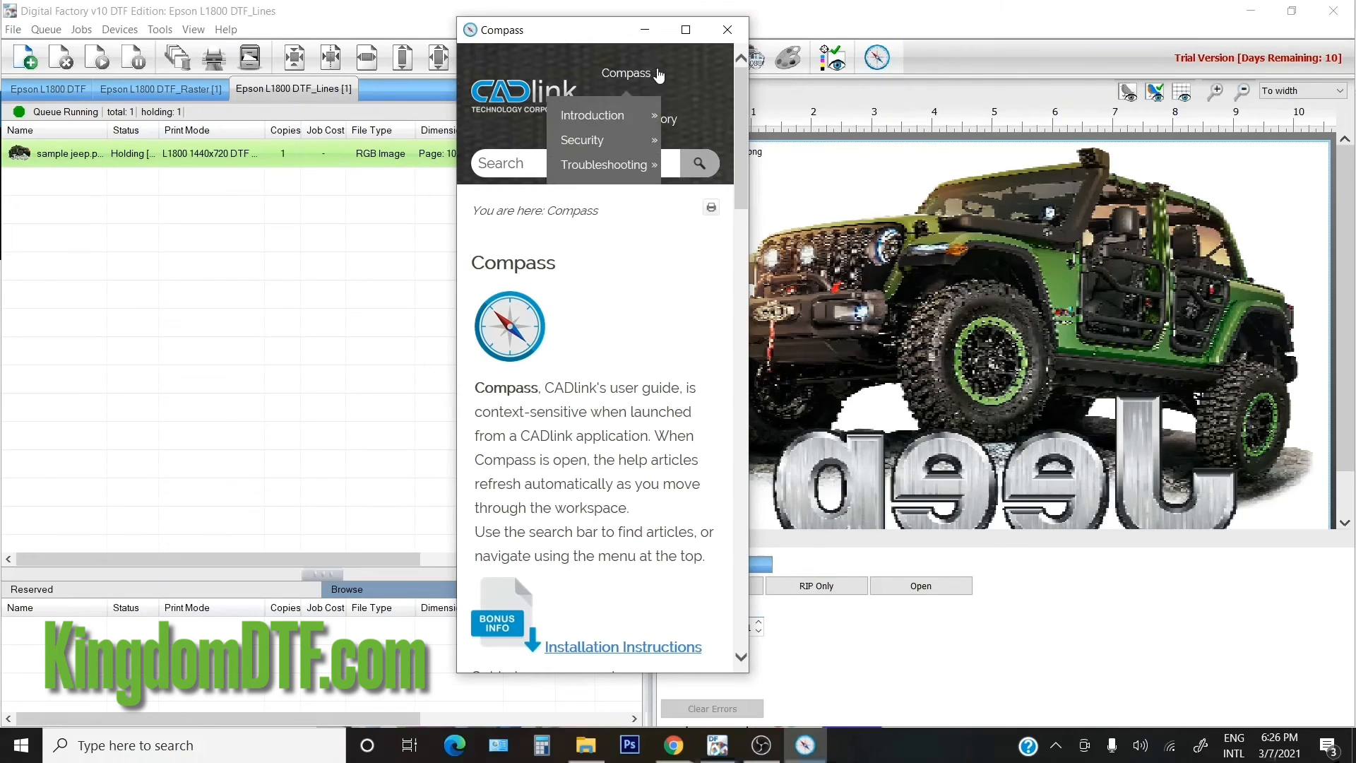
left_click(728, 30)
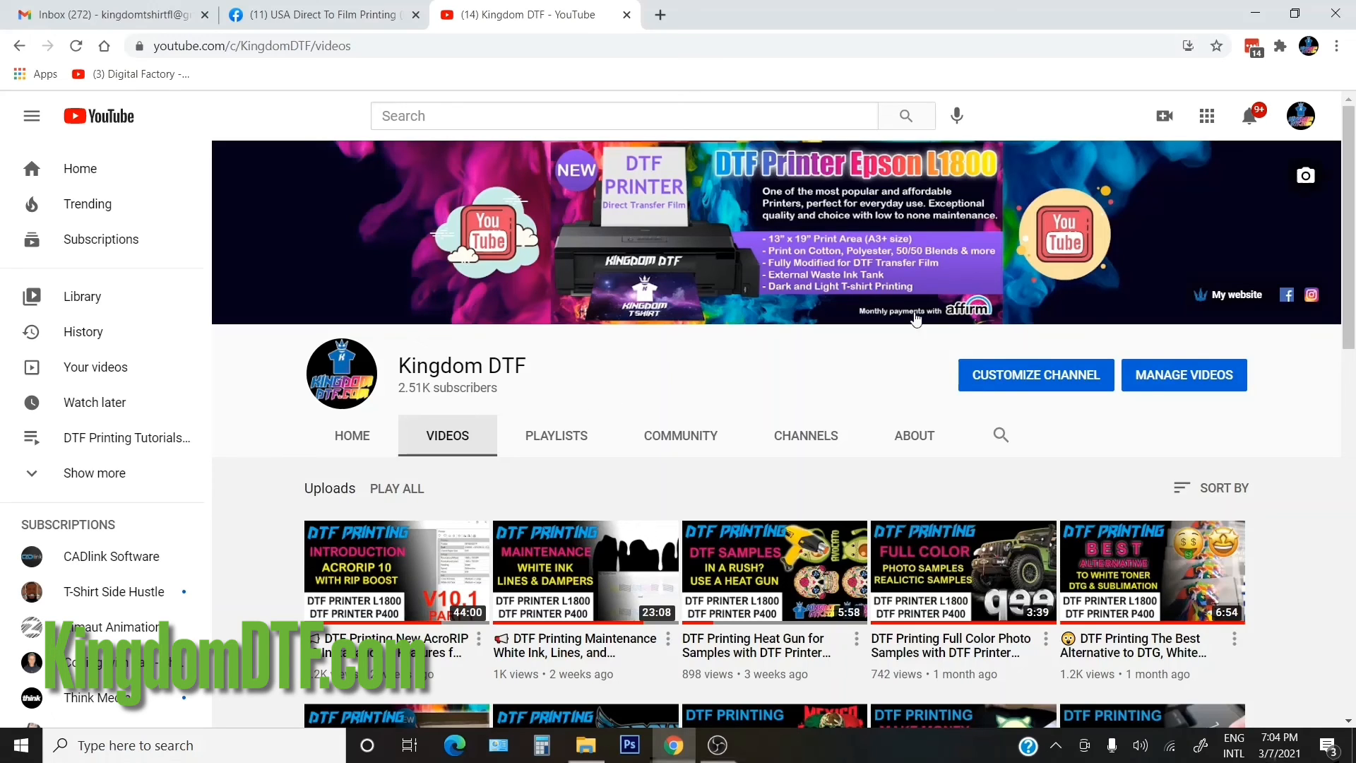
- Browse the uploaded videos on the Kingdom DTF YouTube channel in Chrome and return to the channel header
scroll(1307, 351, "down", 9)
scroll(1308, 352, "down", 6)
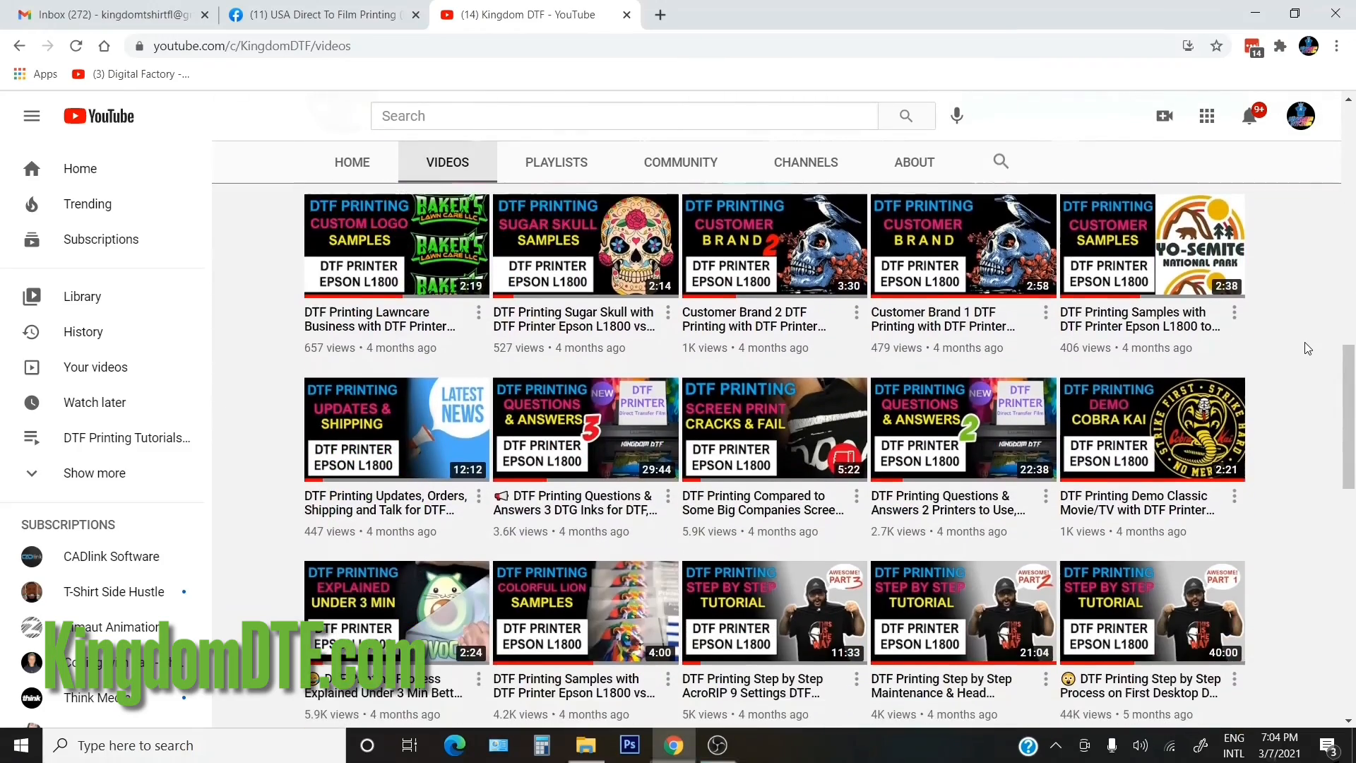
scroll(1308, 347, "down", 2)
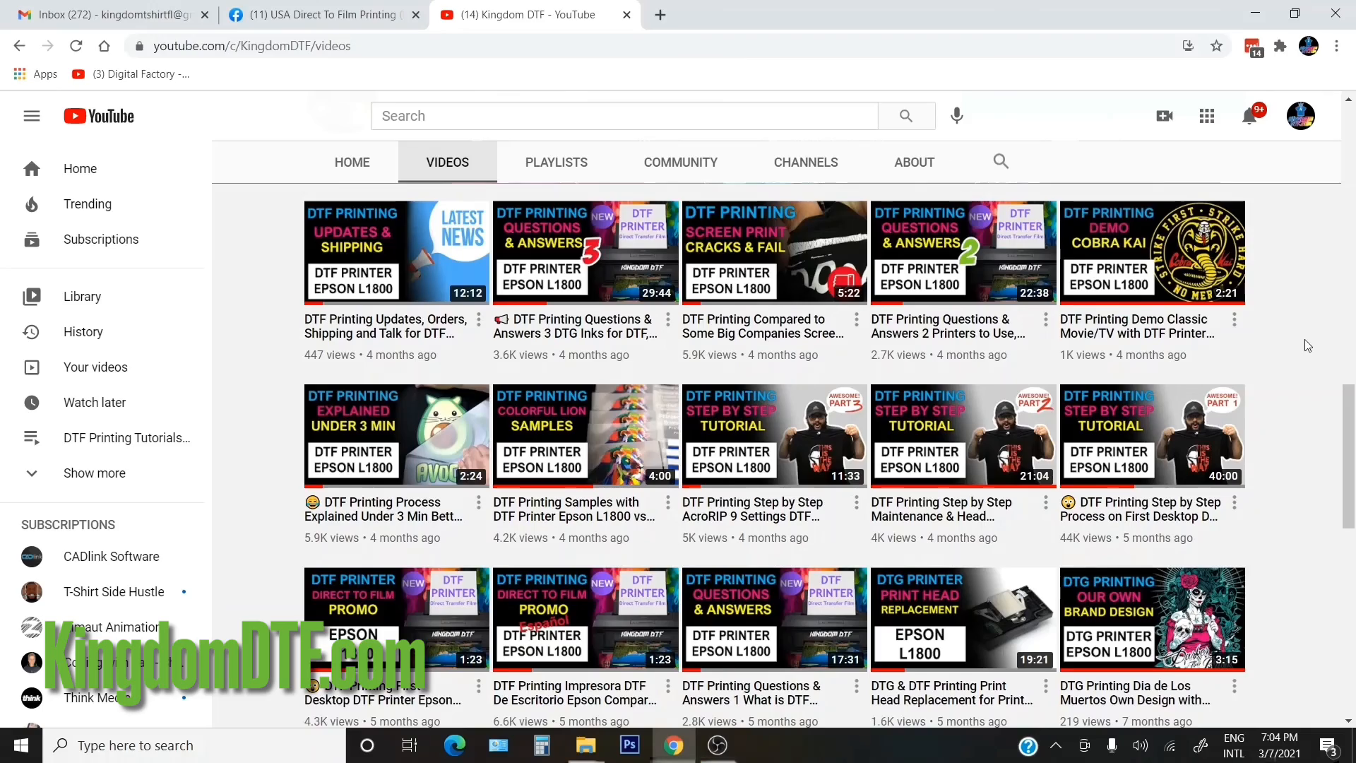
scroll(1308, 344, "down", 2)
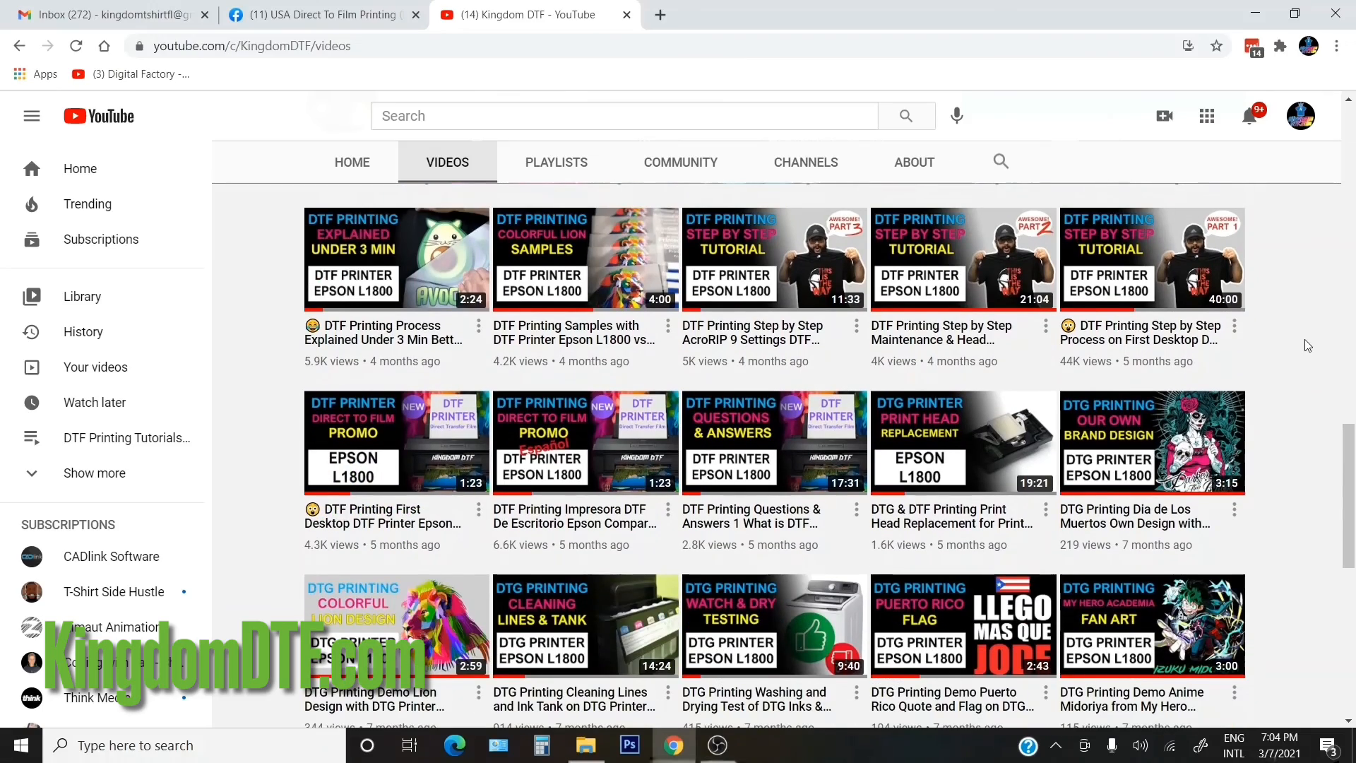
scroll(1304, 339, "up", 10)
scroll(1306, 345, "up", 4)
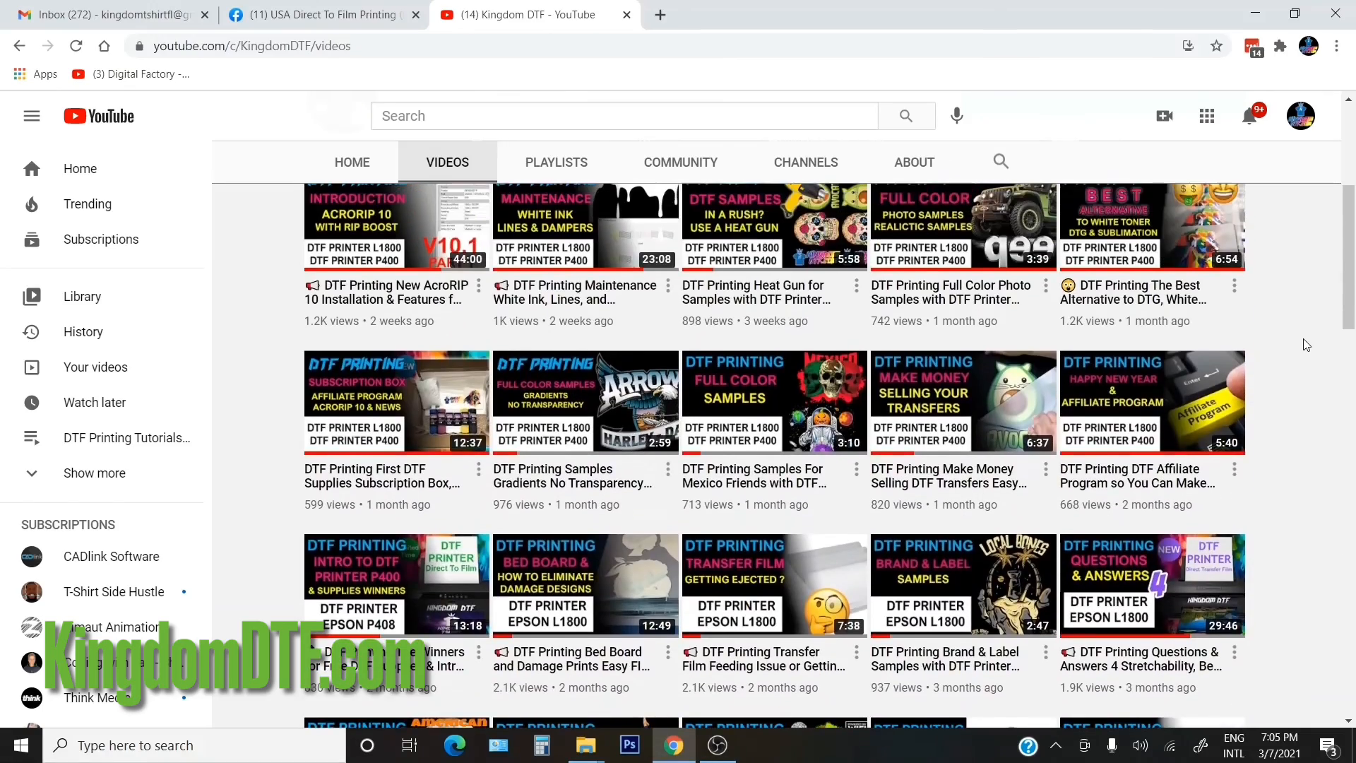
scroll(1306, 344, "up", 4)
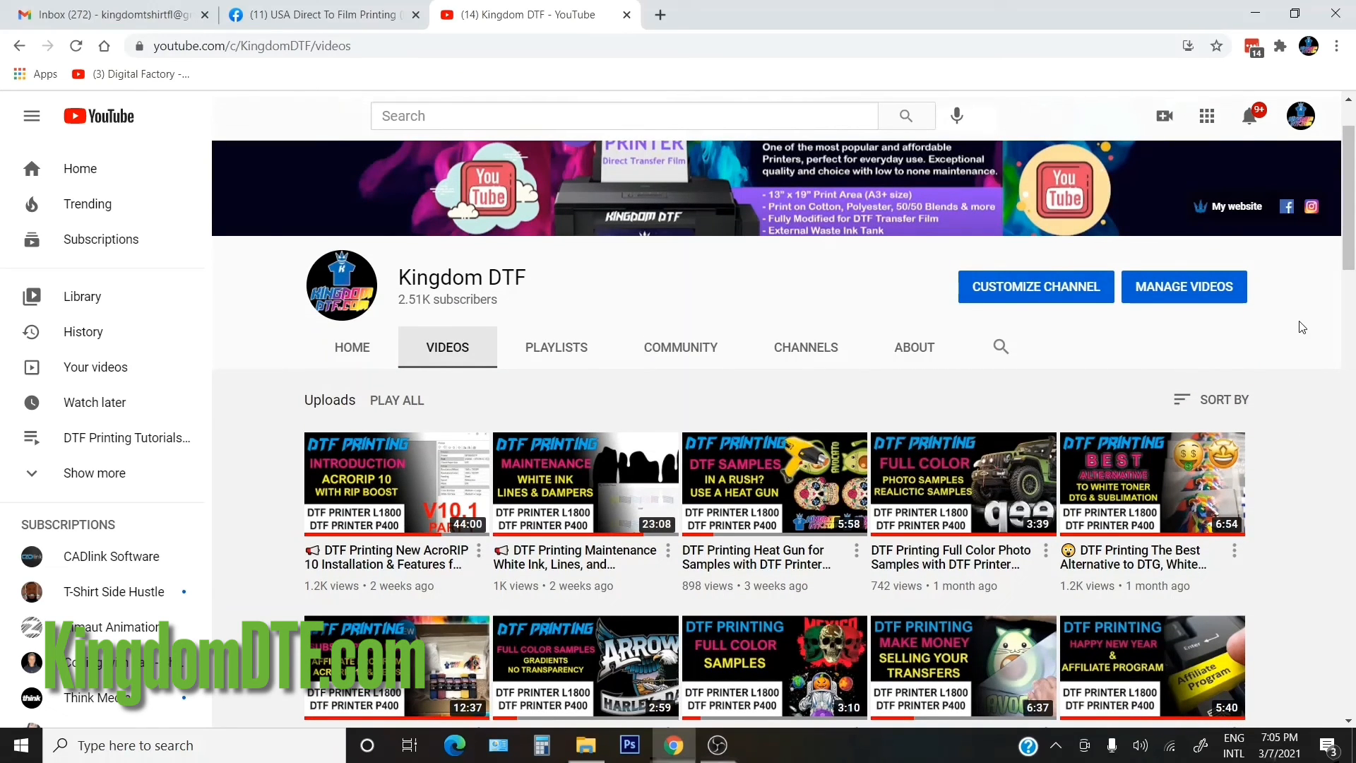
scroll(1303, 327, "down", 3)
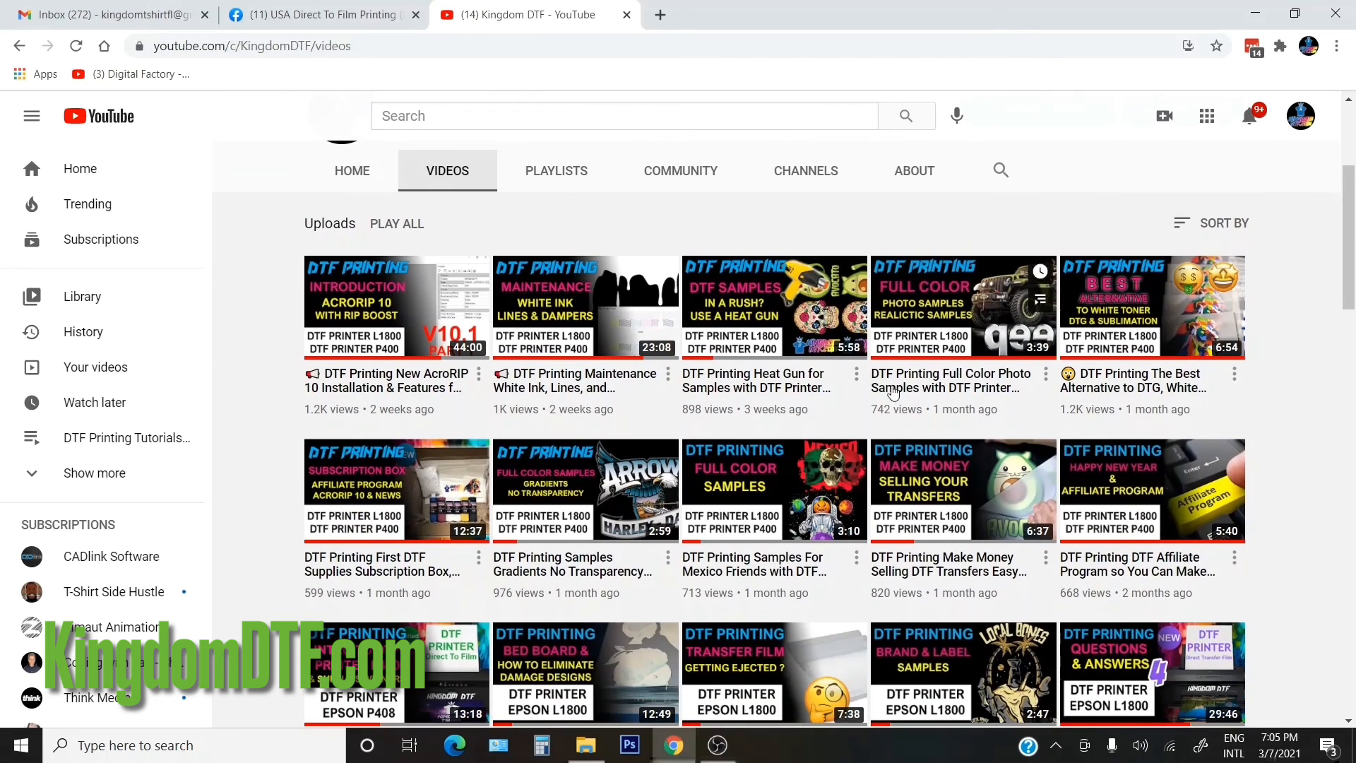
scroll(1350, 336, "down", 2)
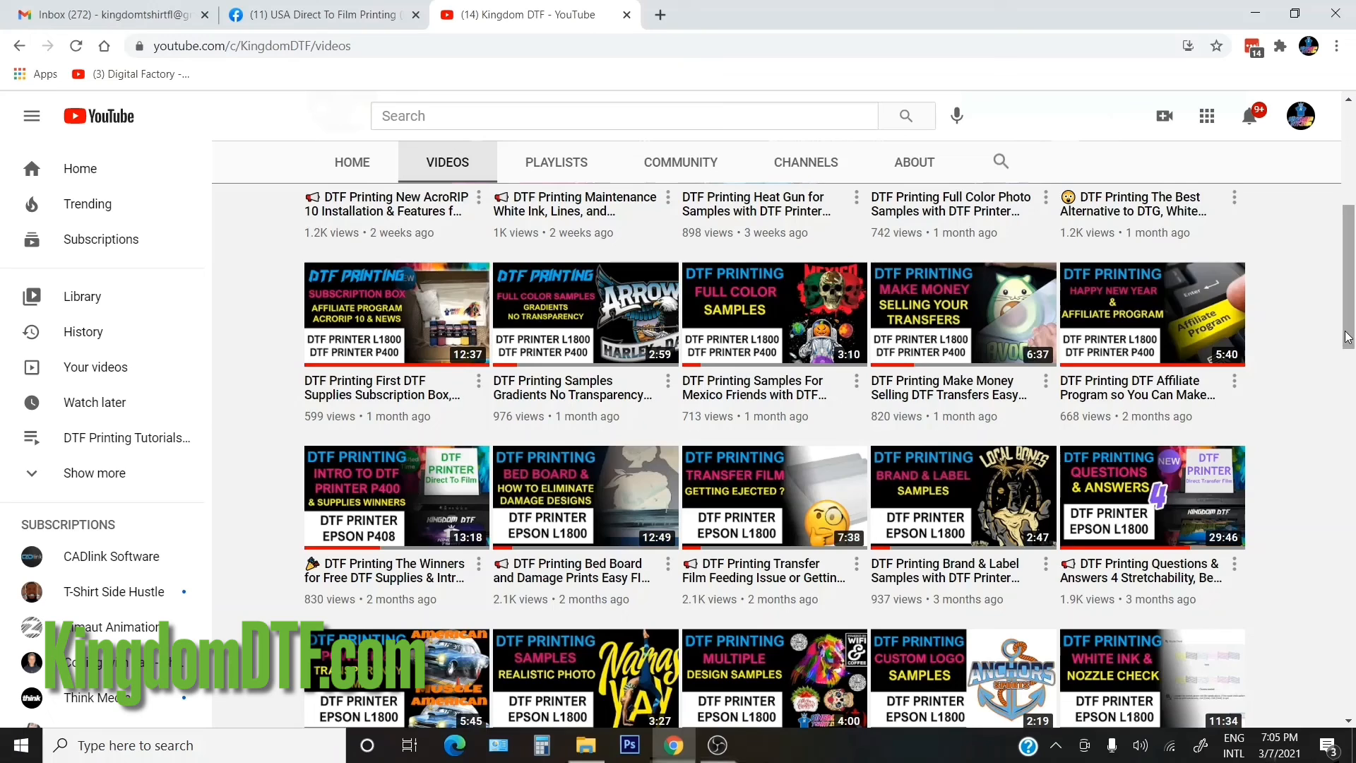
mouse_move(589, 518)
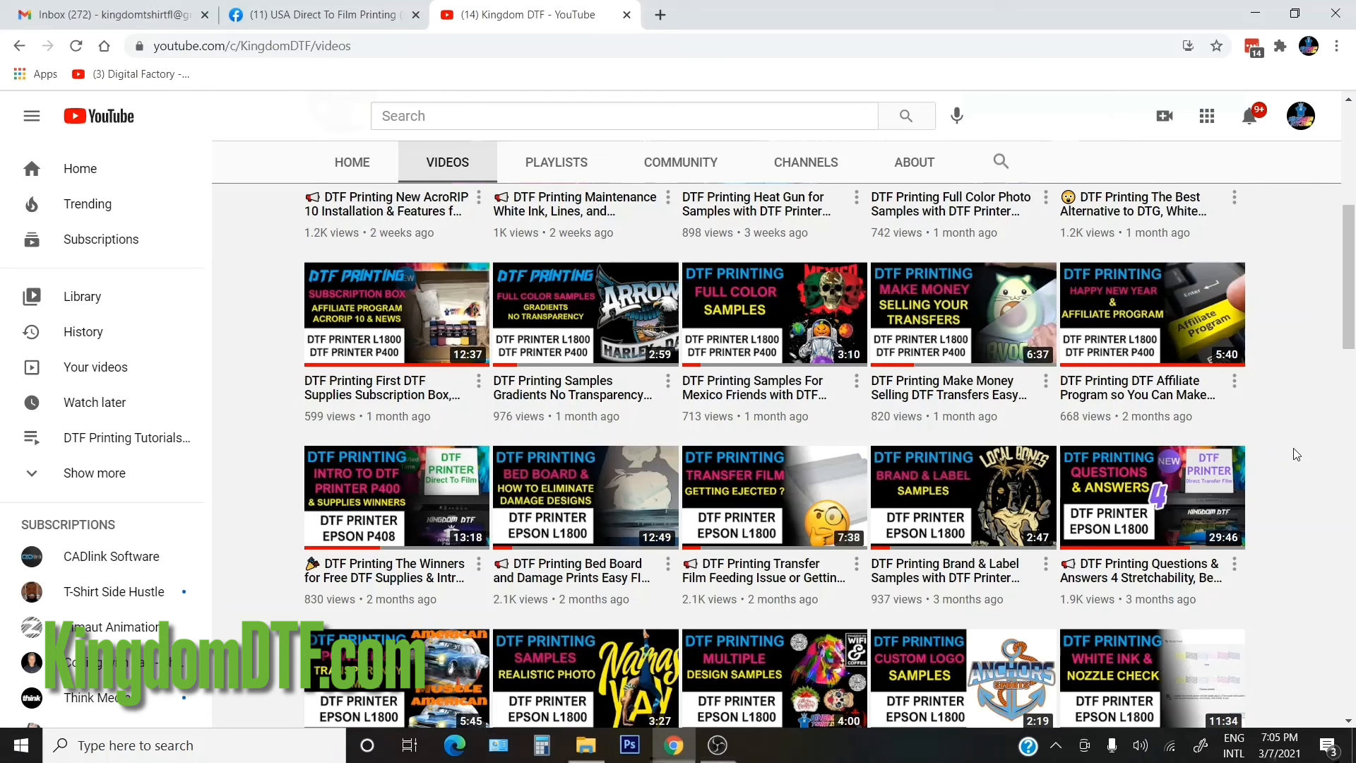
scroll(1296, 454, "down", 5)
scroll(1294, 452, "down", 1)
scroll(1294, 452, "up", 15)
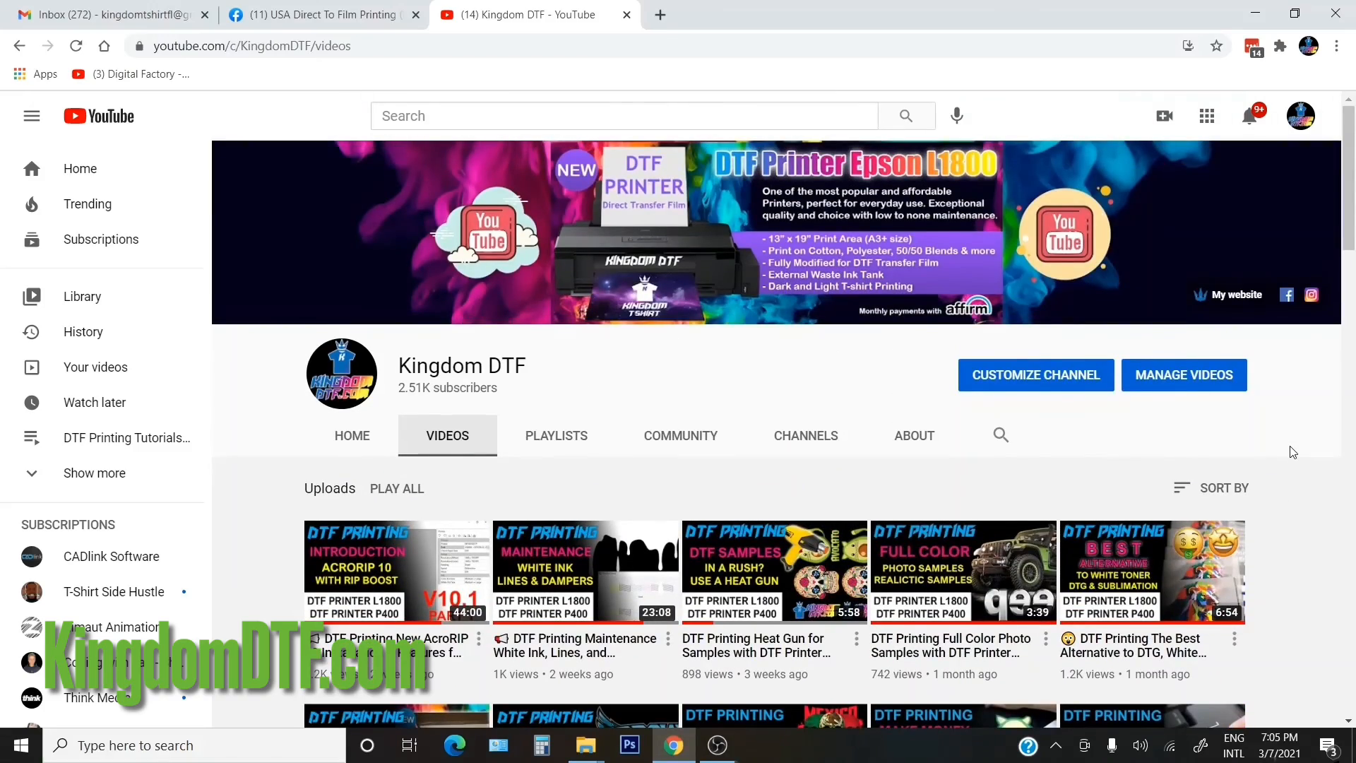
scroll(1295, 449, "down", 3)
scroll(1295, 449, "up", 3)
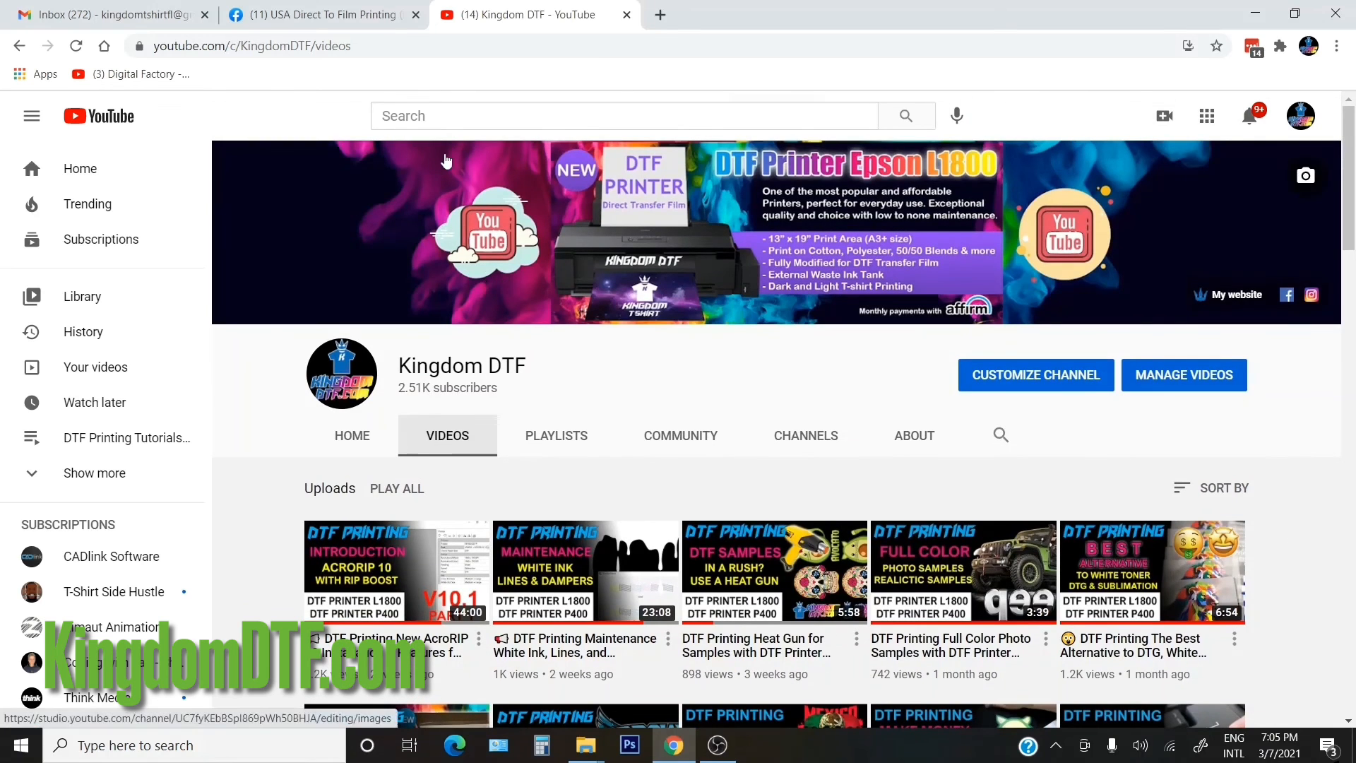
- Browse the discussion posts of the USA Direct To Film Printing (DTF Printing) Facebook group down to the Digital Factory 10 software post
left_click(368, 8)
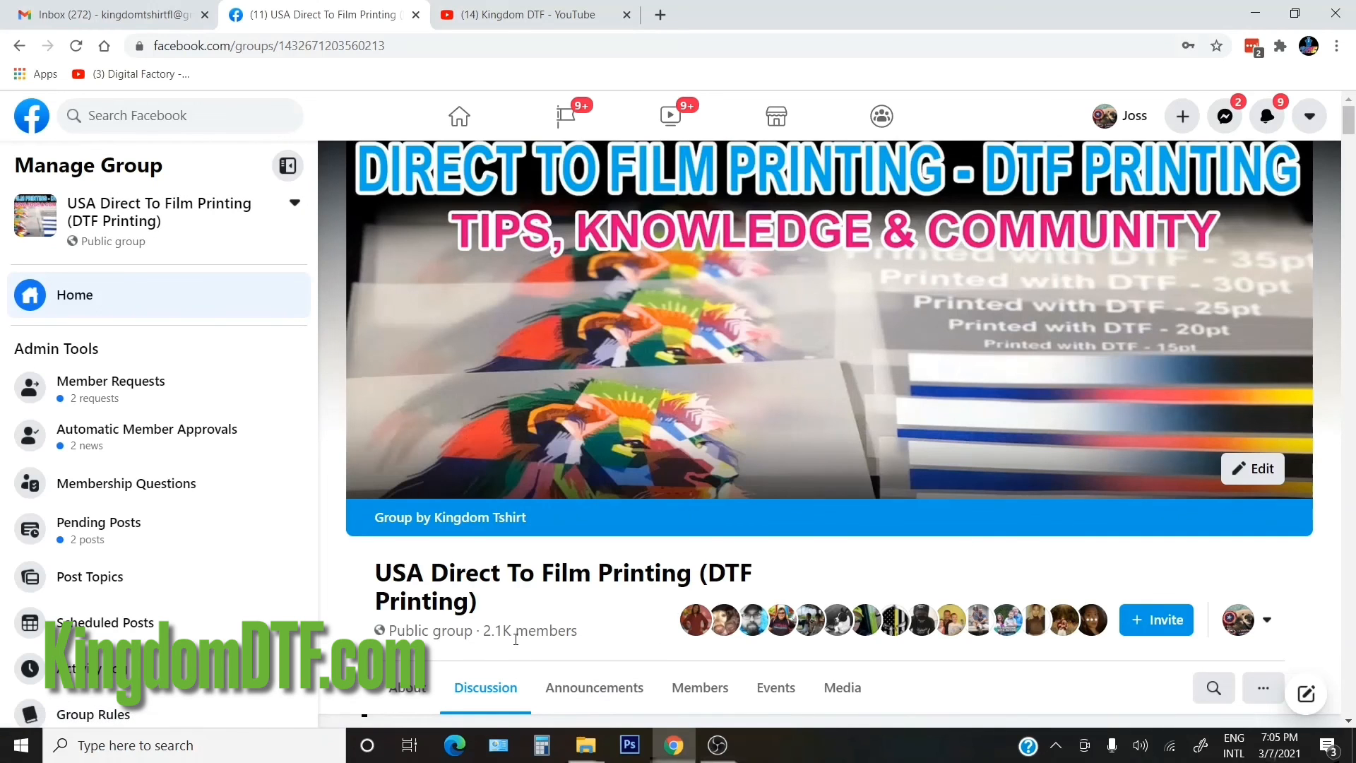
scroll(1039, 385, "down", 9)
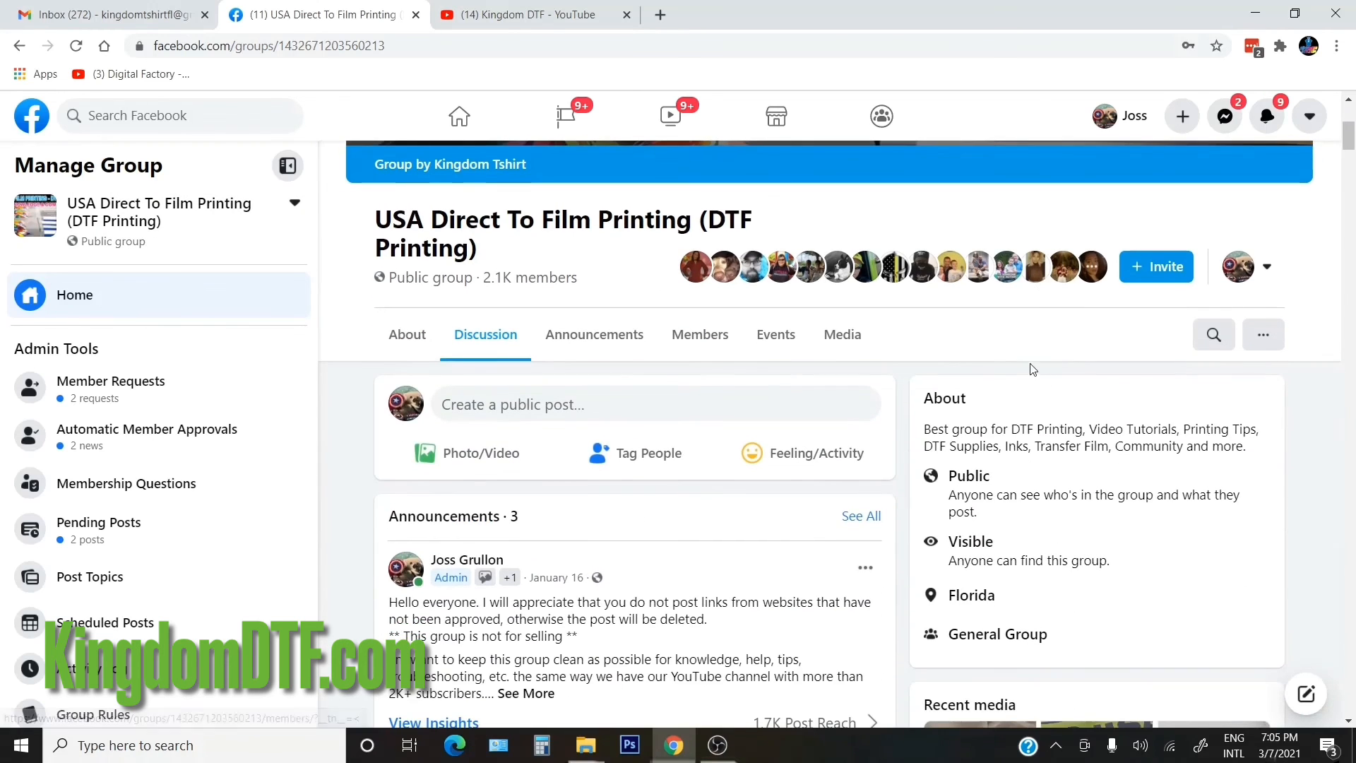
scroll(788, 367, "down", 10)
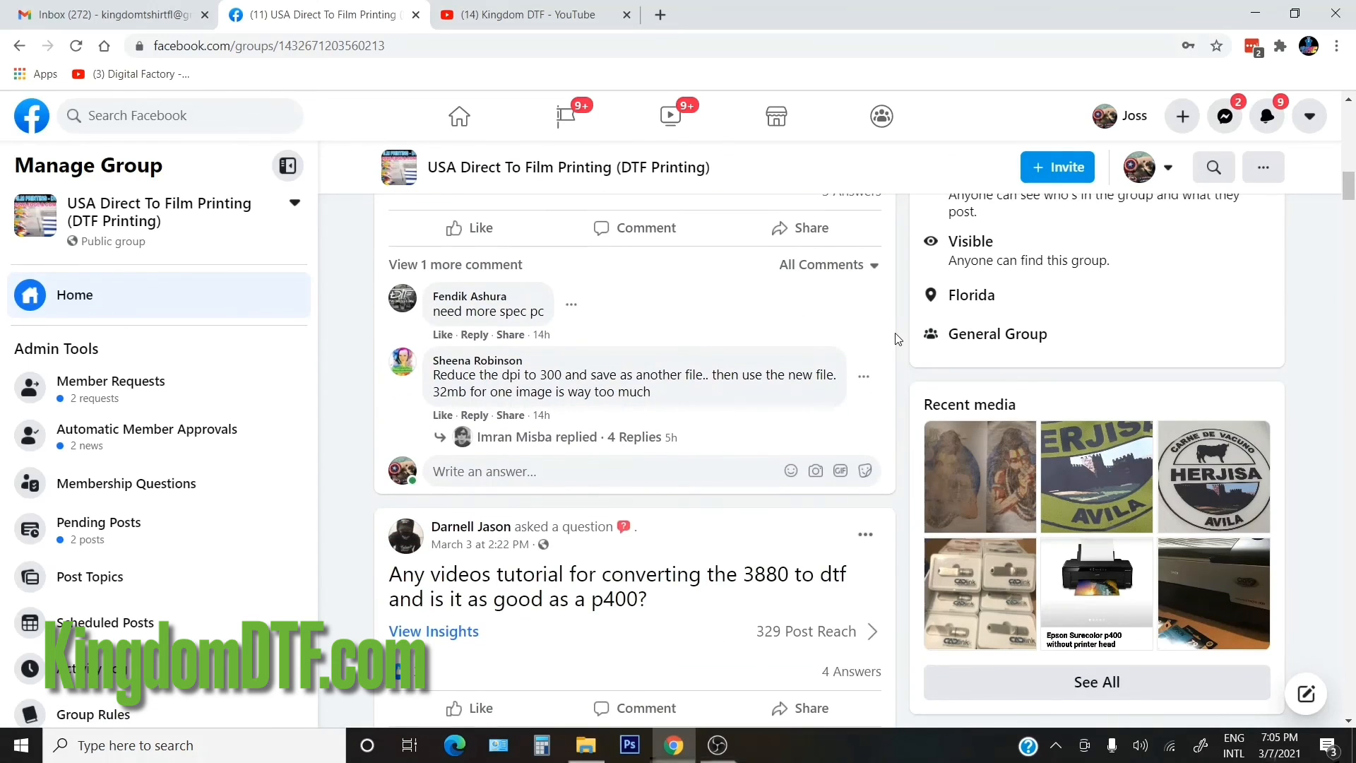
scroll(897, 339, "down", 3)
scroll(897, 339, "down", 1)
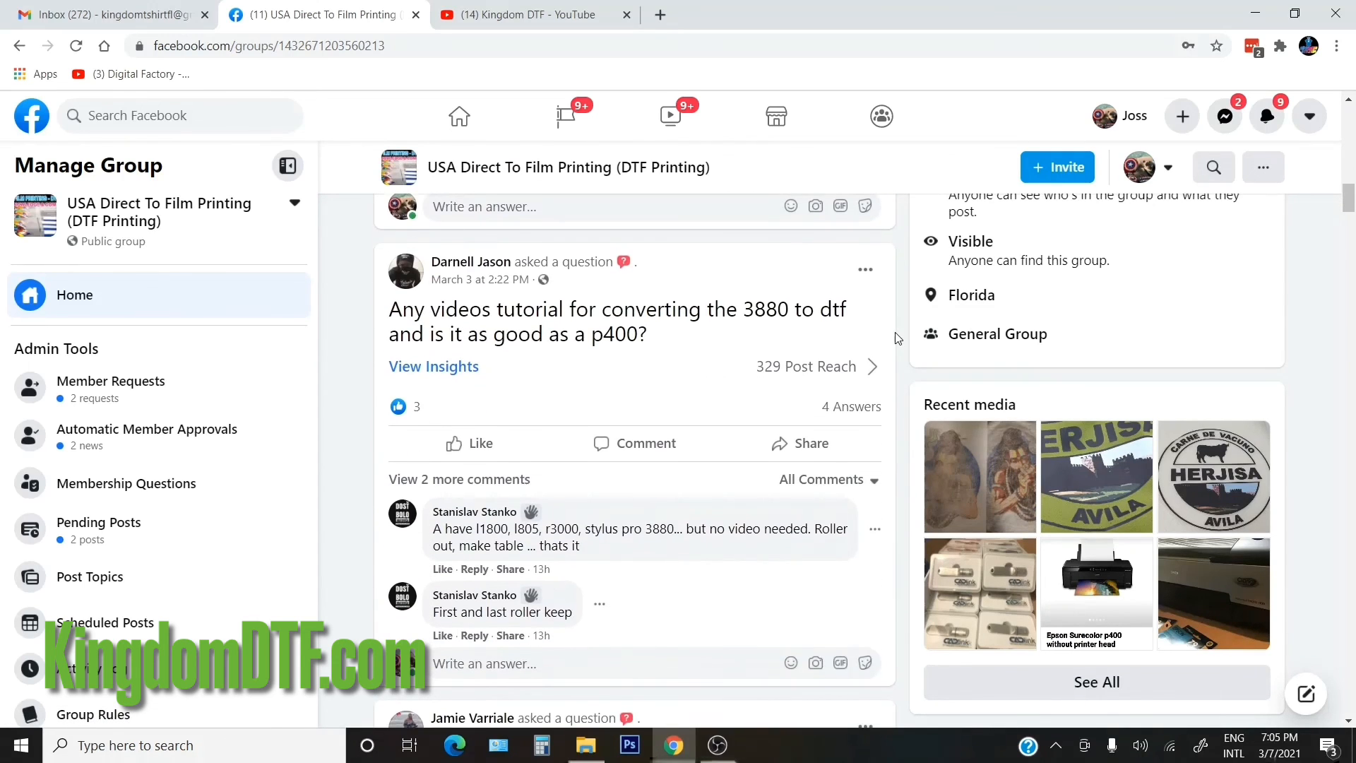
scroll(897, 339, "down", 14)
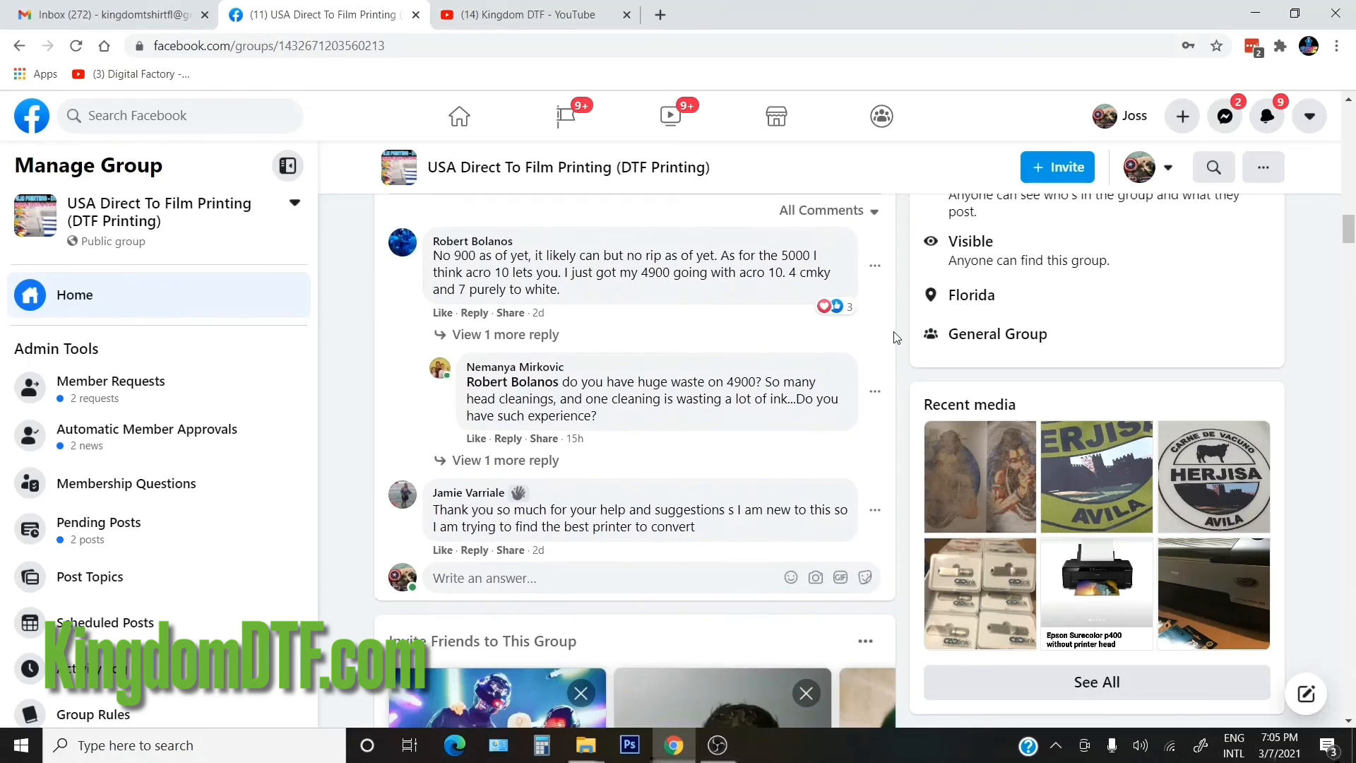
scroll(894, 338, "down", 7)
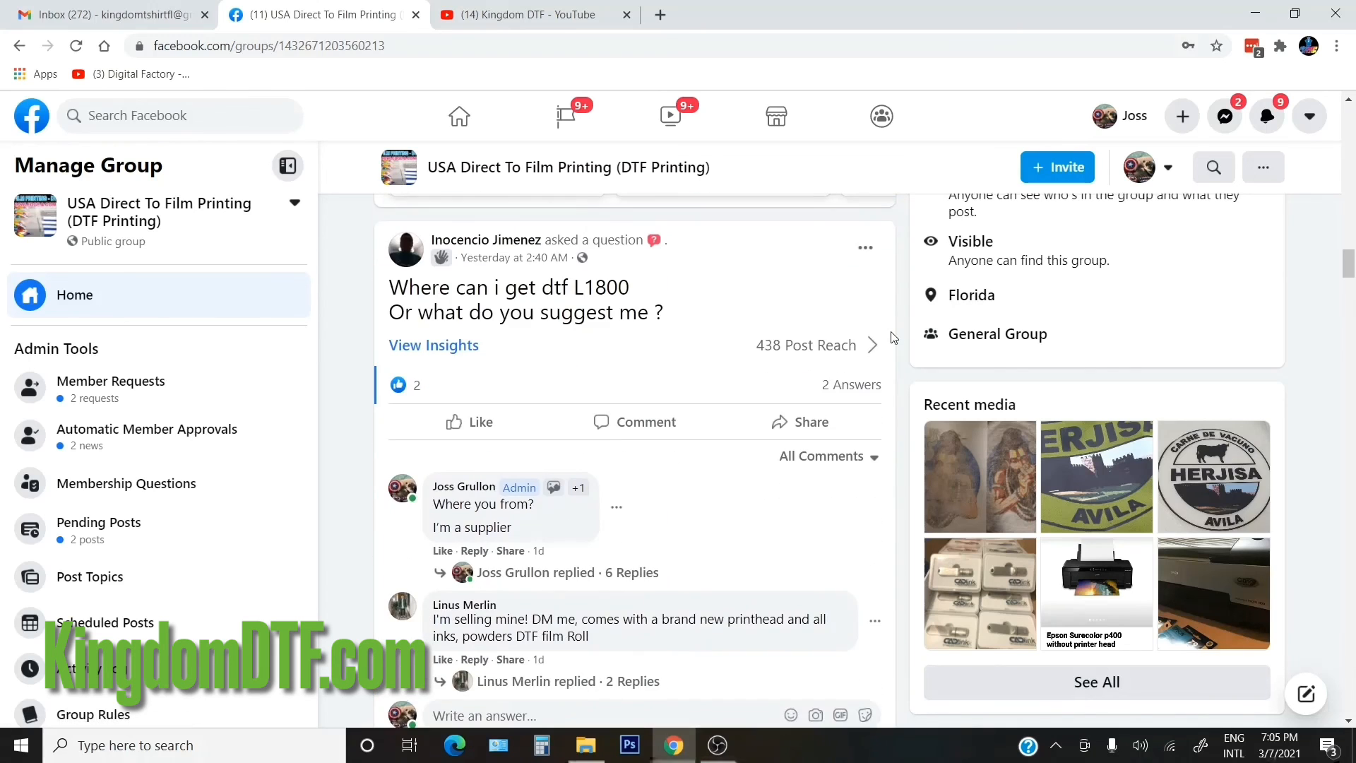
scroll(892, 337, "down", 11)
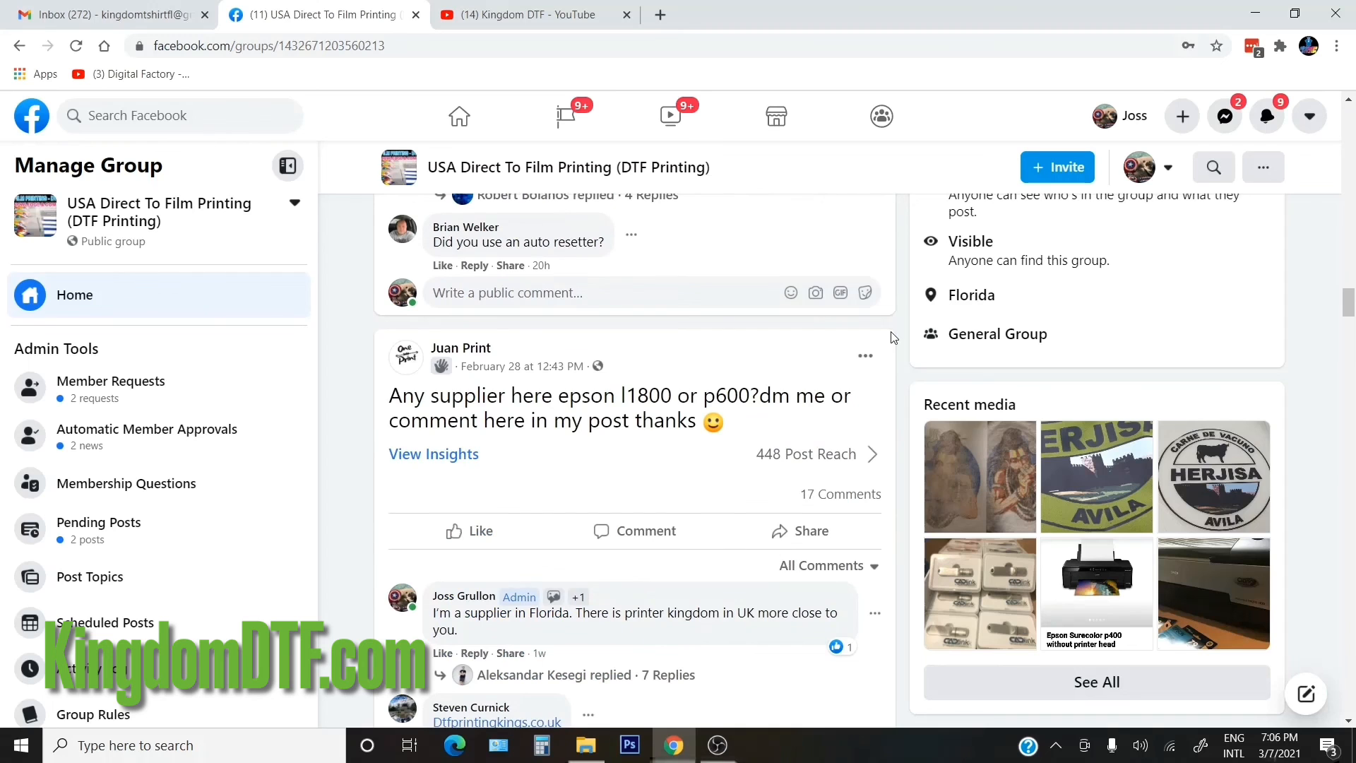
scroll(892, 338, "down", 18)
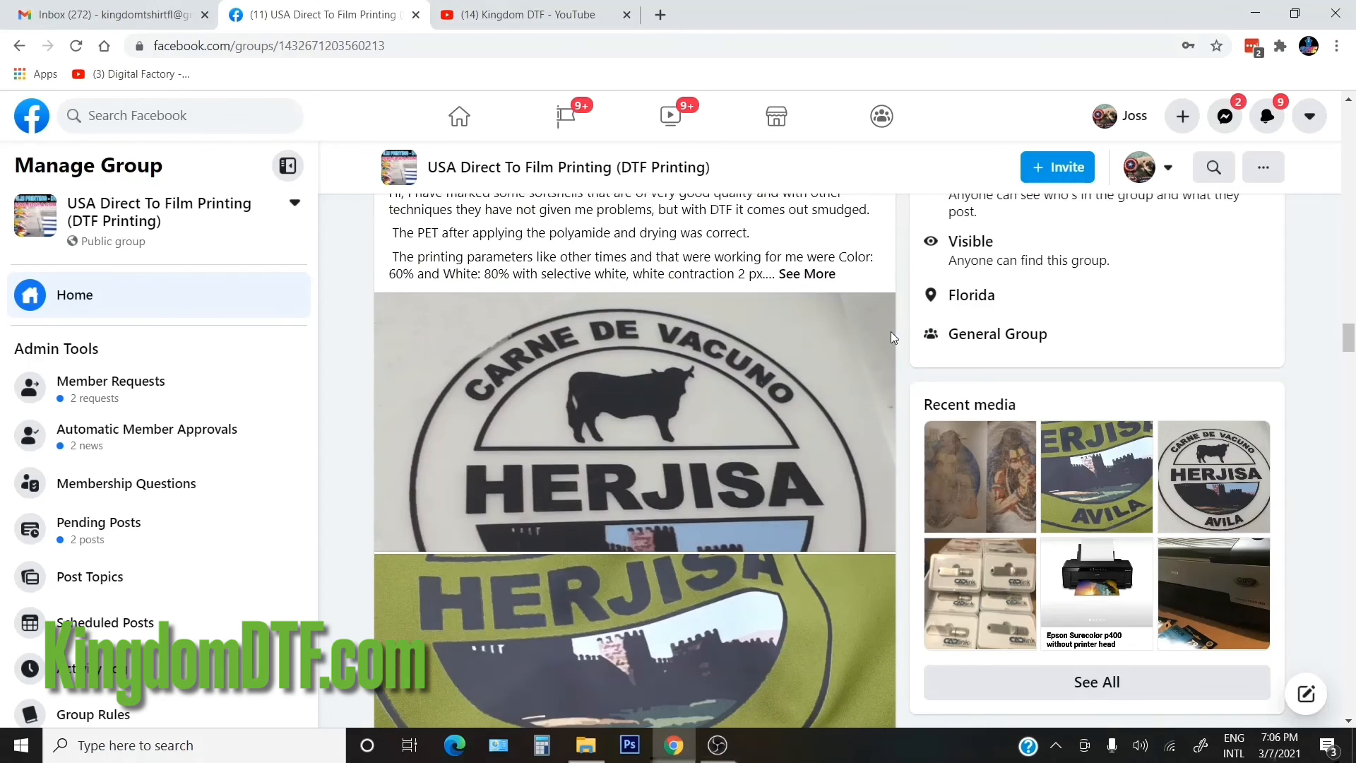
scroll(890, 338, "down", 18)
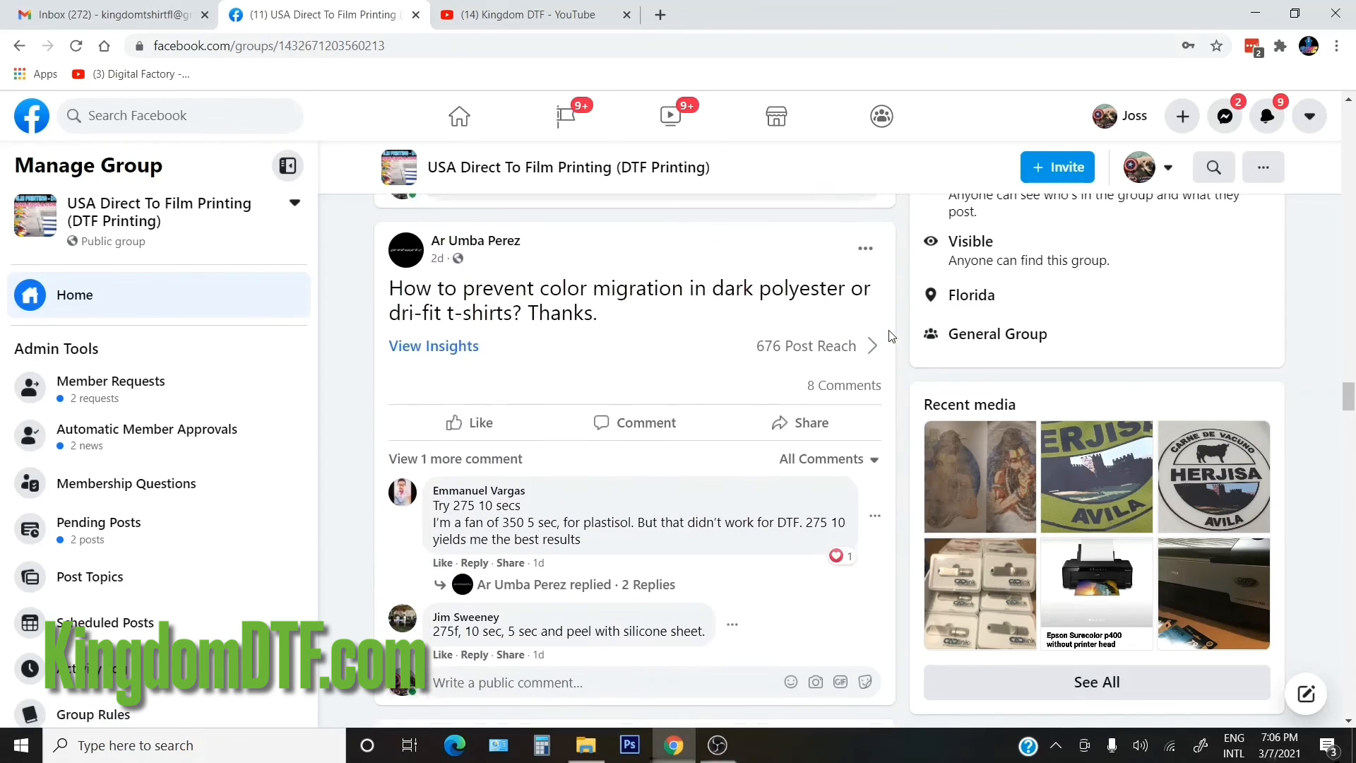
scroll(891, 338, "down", 14)
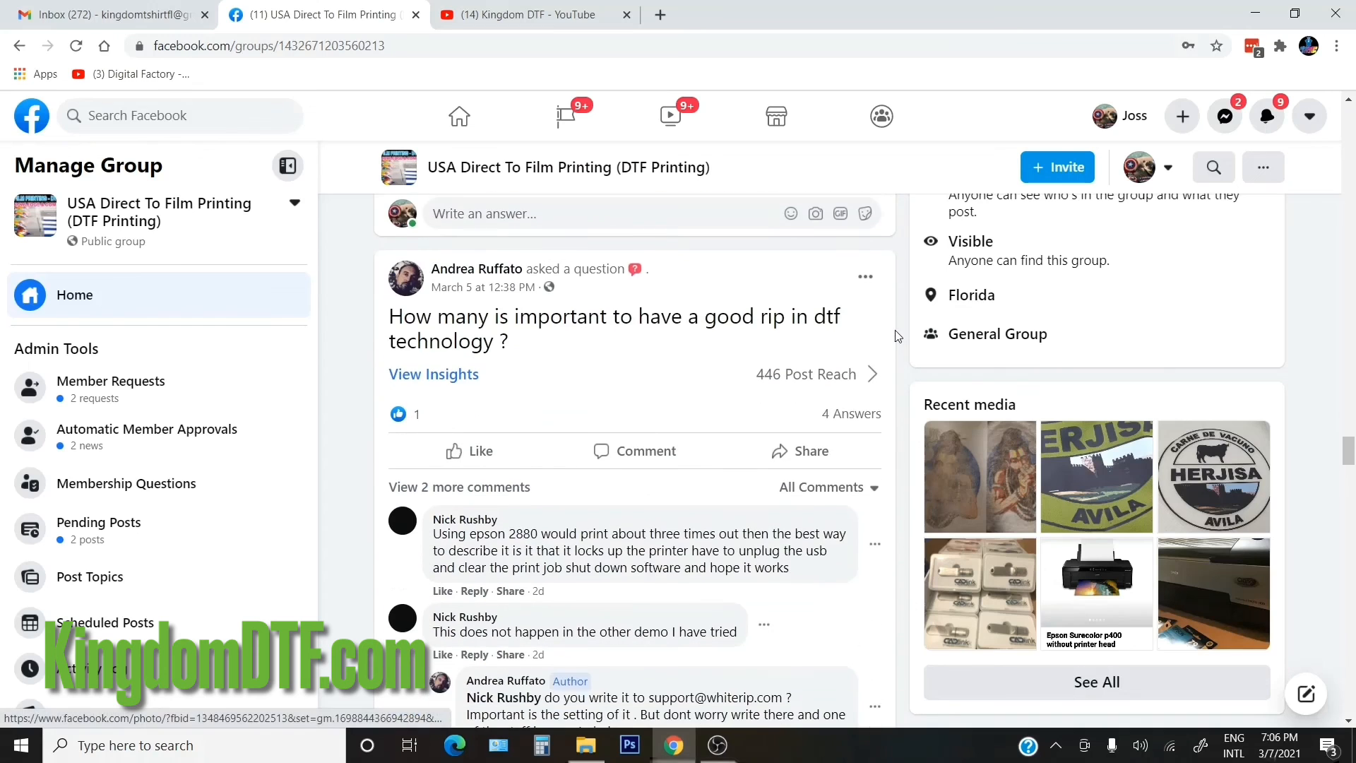
scroll(903, 339, "down", 15)
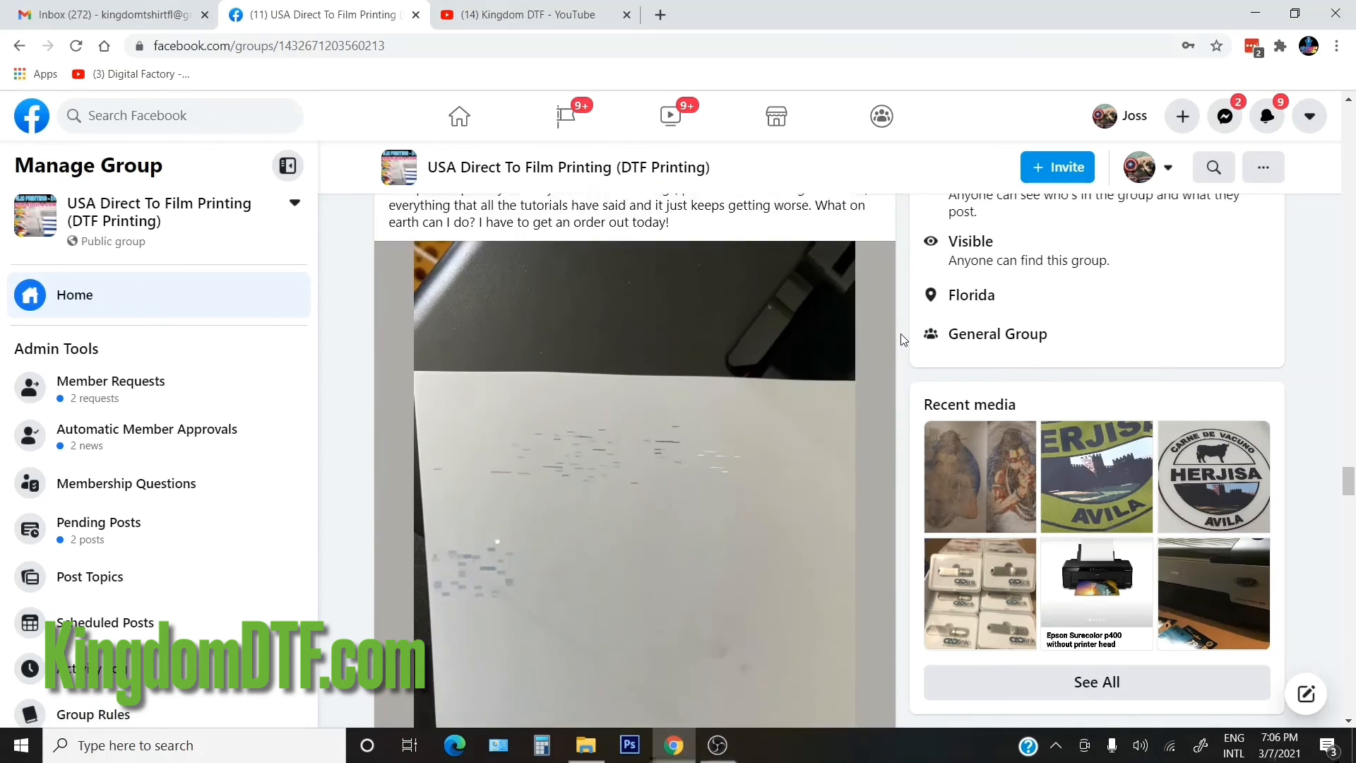
scroll(902, 338, "down", 14)
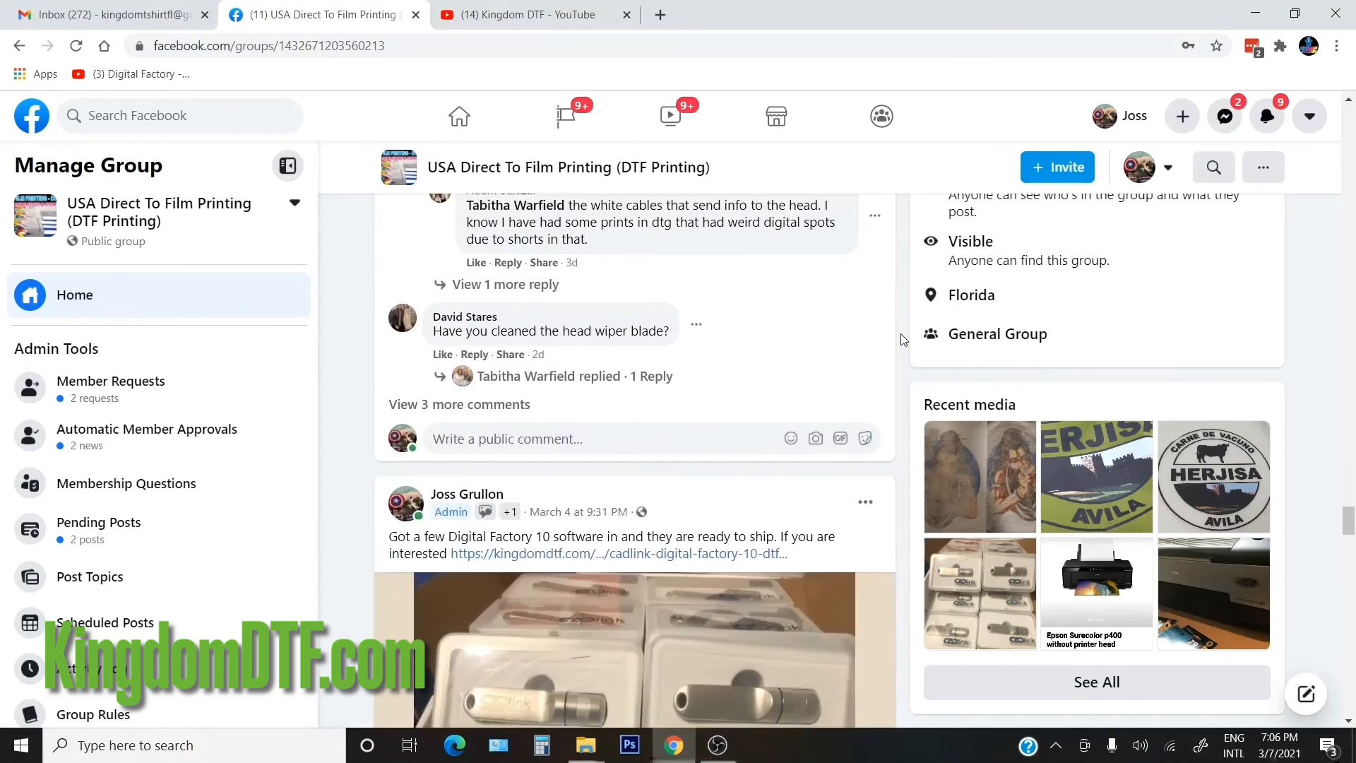
scroll(900, 333, "down", 5)
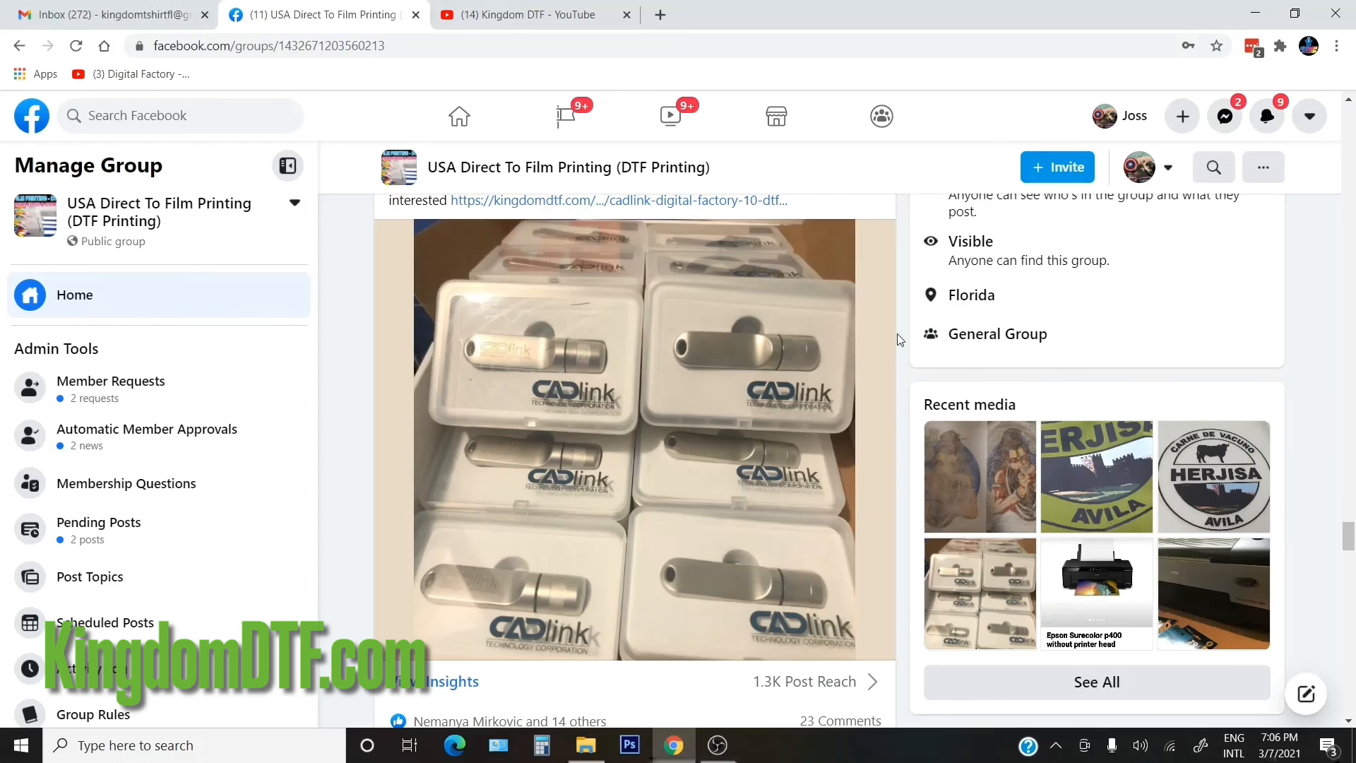
- Examine the older posts and comments in the DTF printing Facebook group, down to the Kingdom DTF ICC profile post
scroll(830, 297, "down", 15)
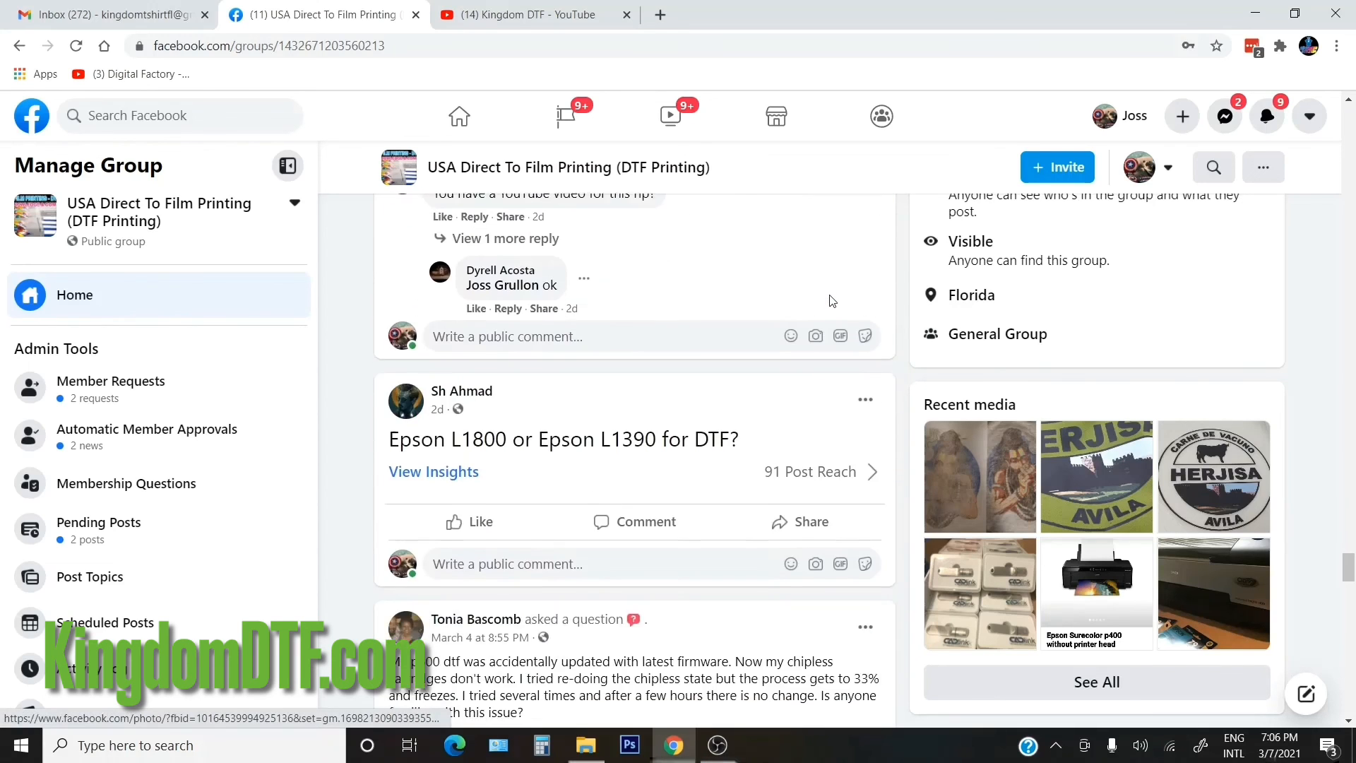
scroll(831, 297, "down", 5)
scroll(830, 302, "up", 3)
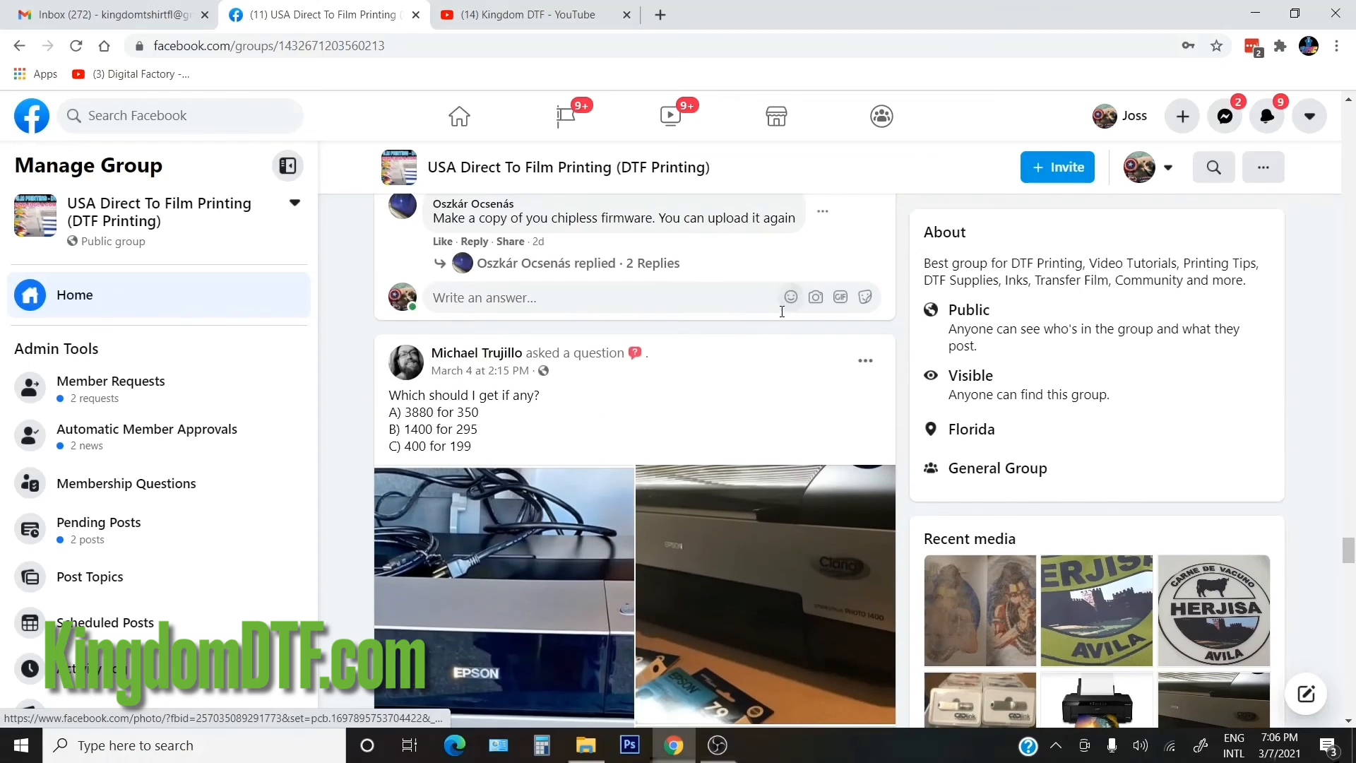
scroll(591, 481, "down", 15)
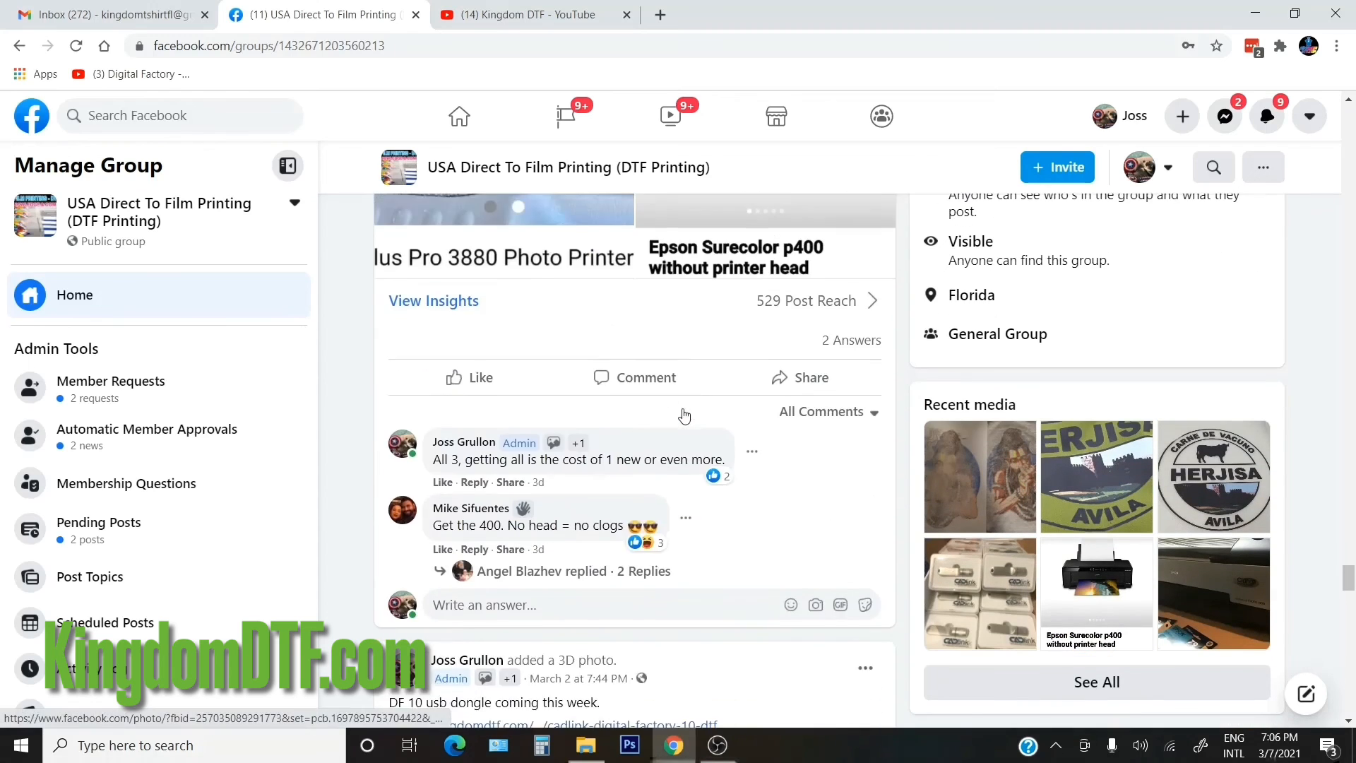
scroll(824, 410, "down", 12)
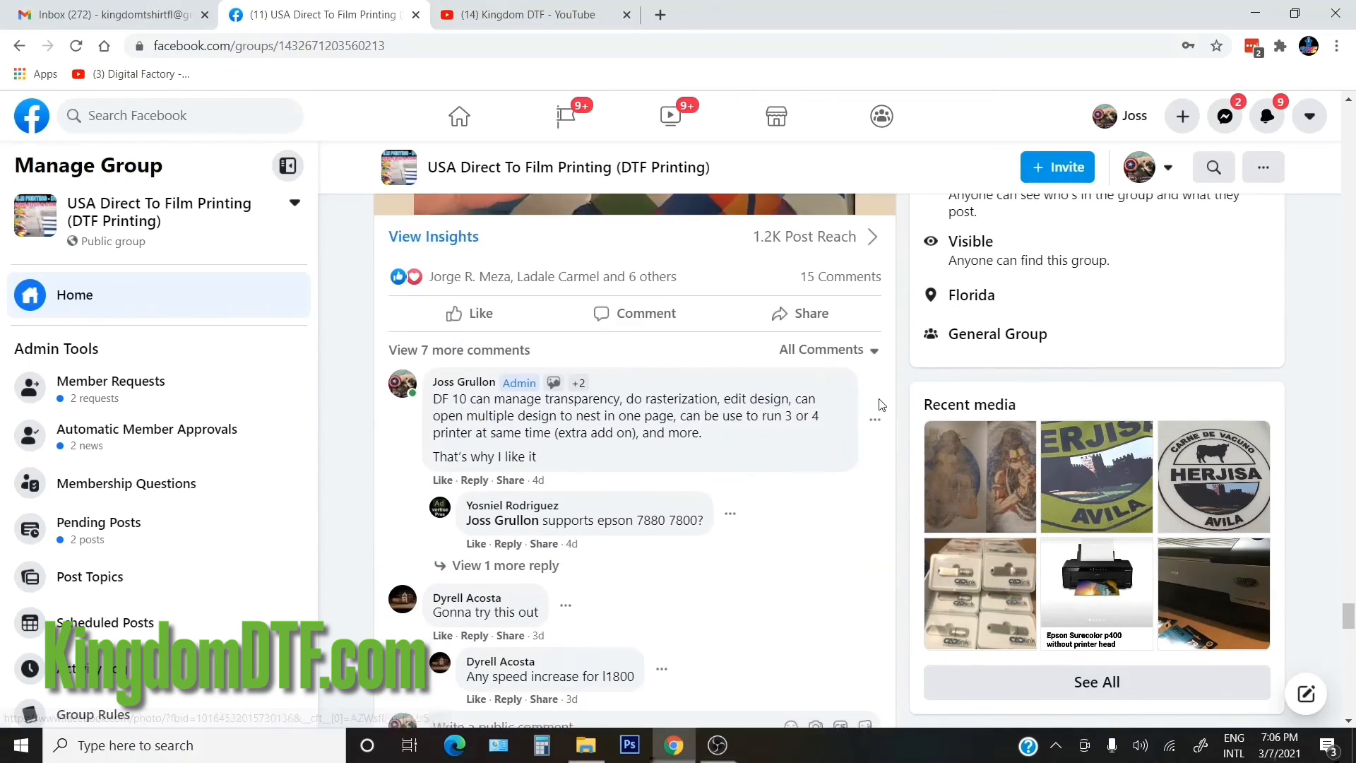
scroll(880, 406, "down", 12)
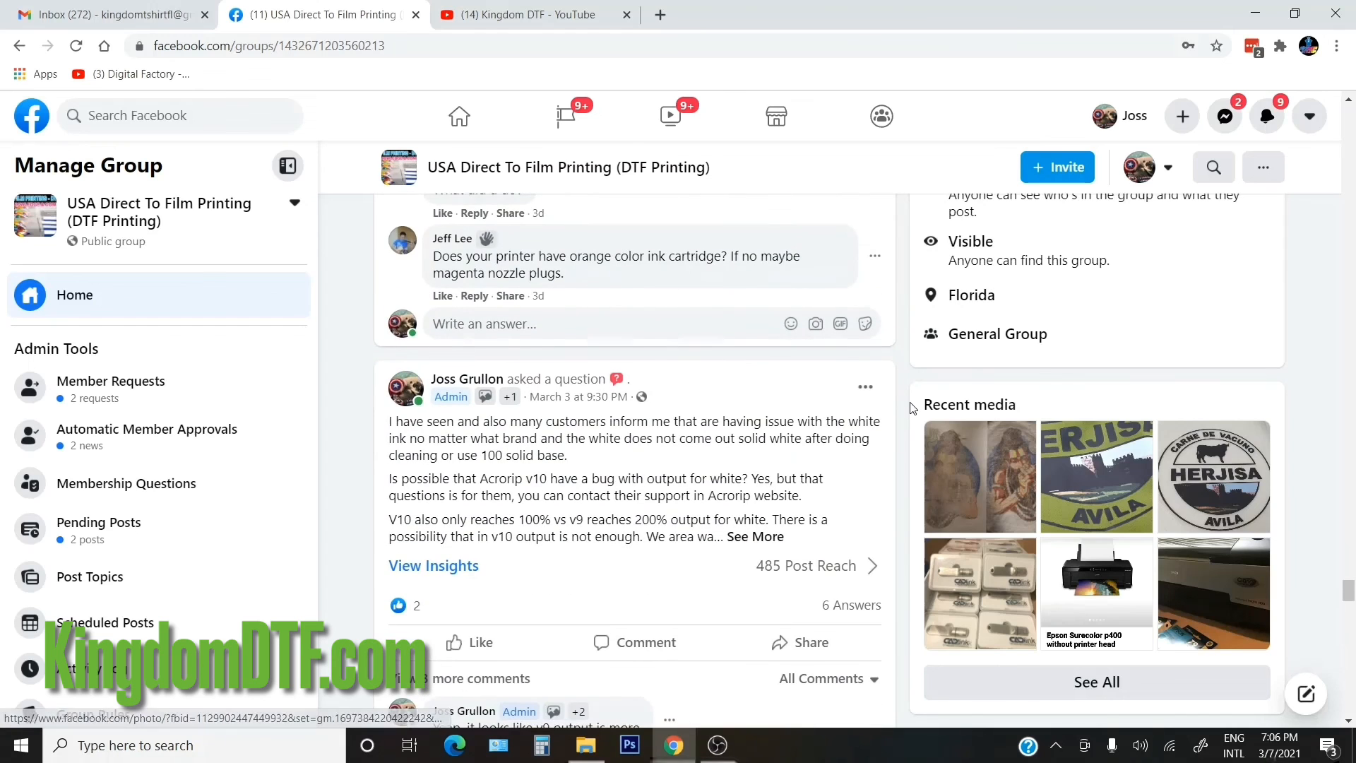
scroll(905, 413, "down", 12)
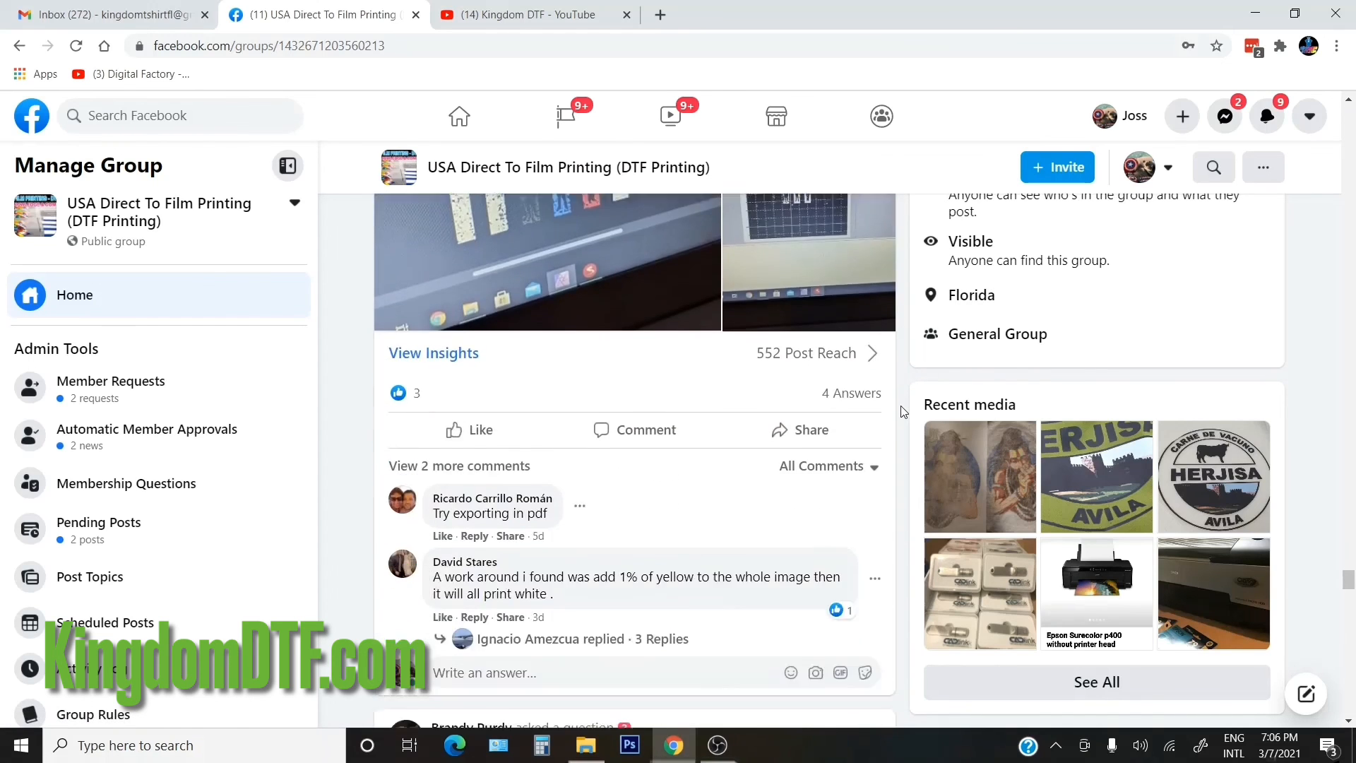
scroll(903, 413, "down", 12)
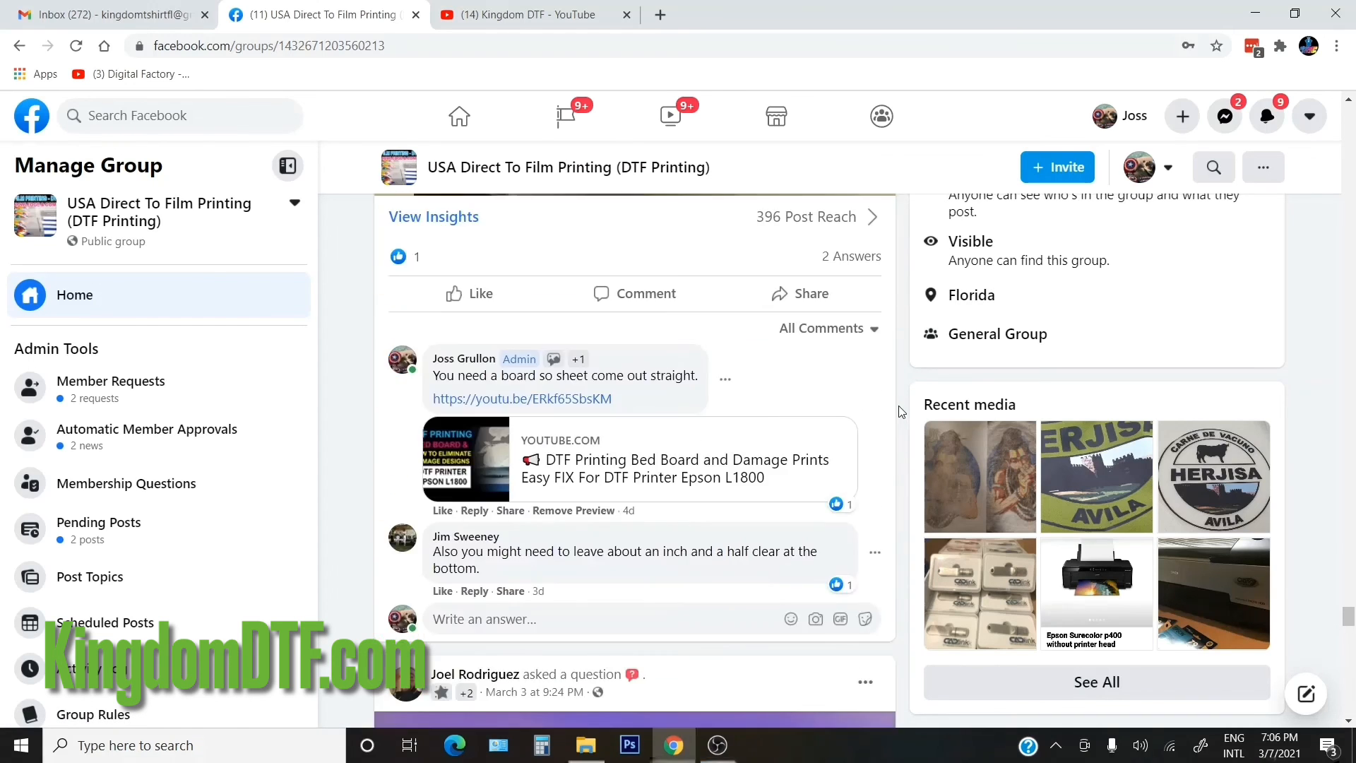
scroll(900, 412, "down", 12)
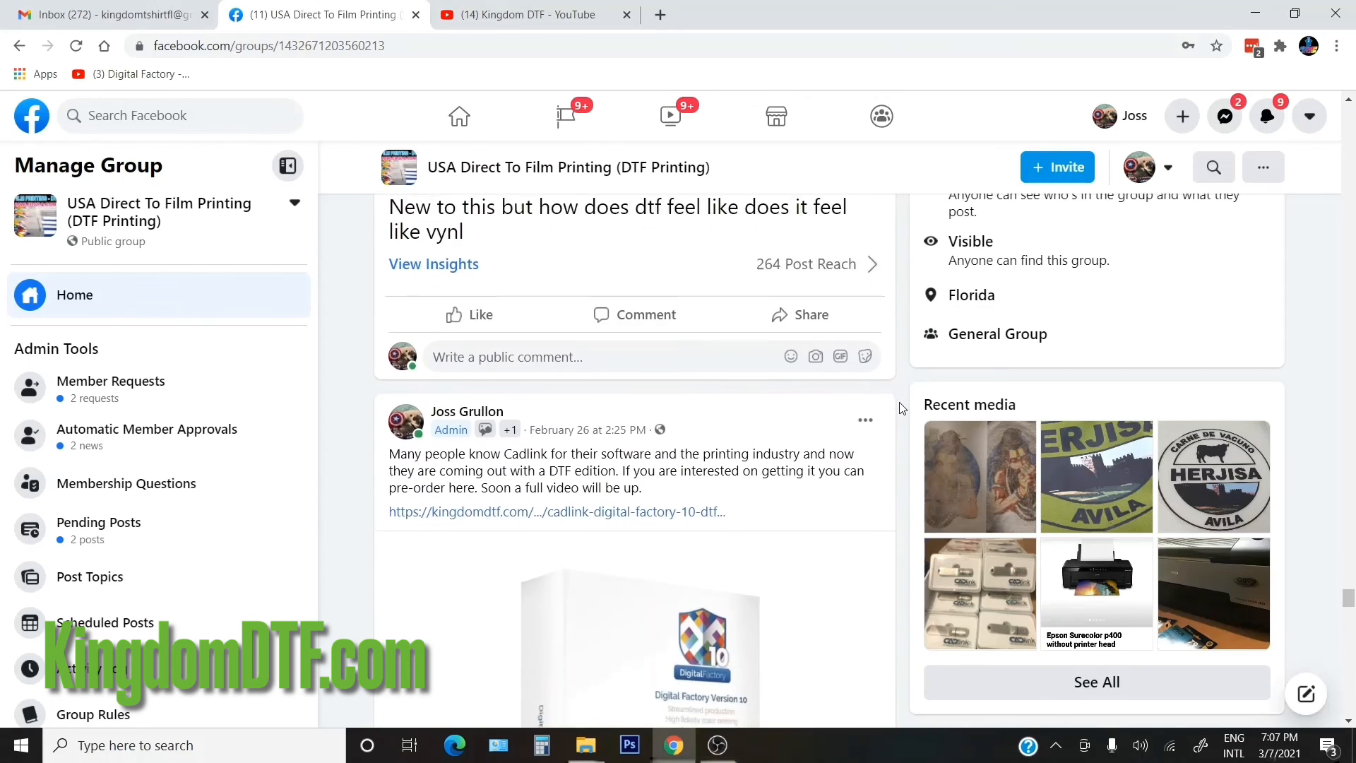
scroll(902, 408, "down", 12)
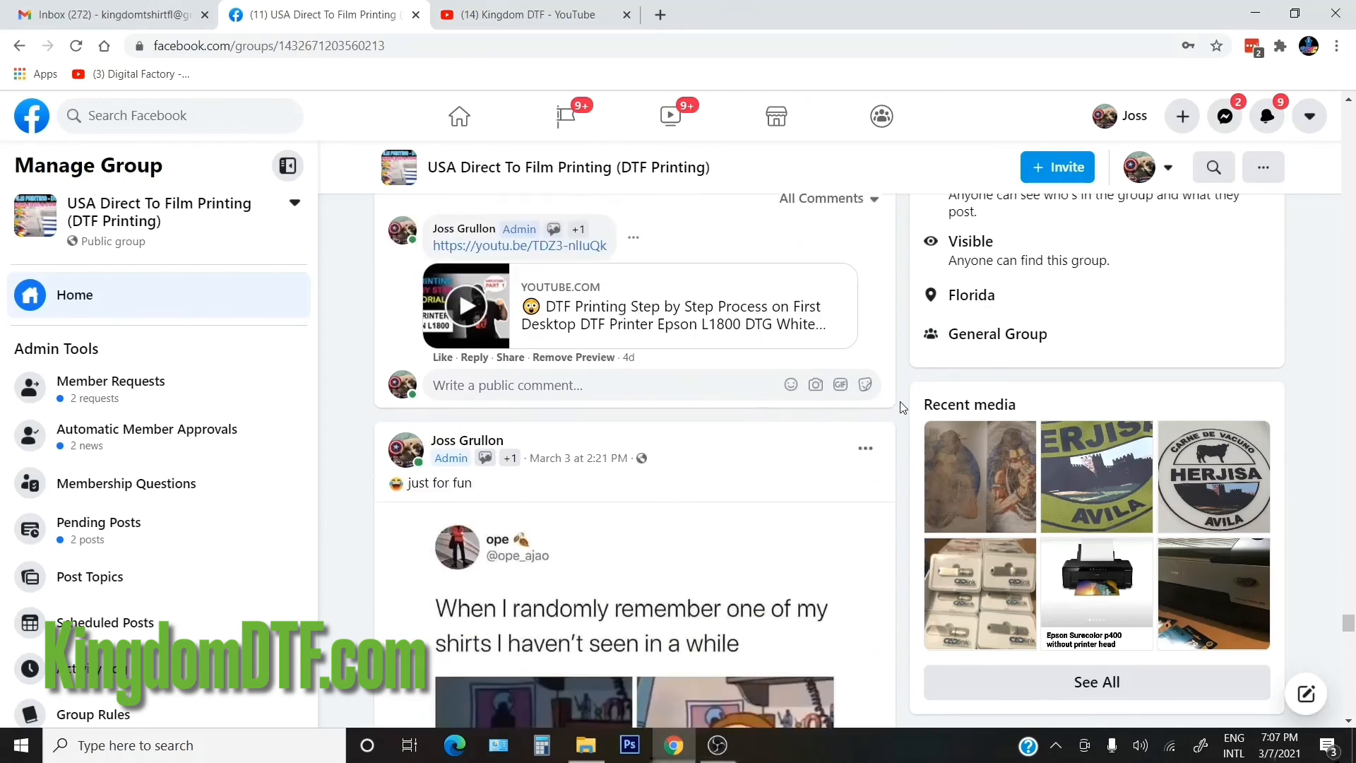
scroll(902, 407, "down", 5)
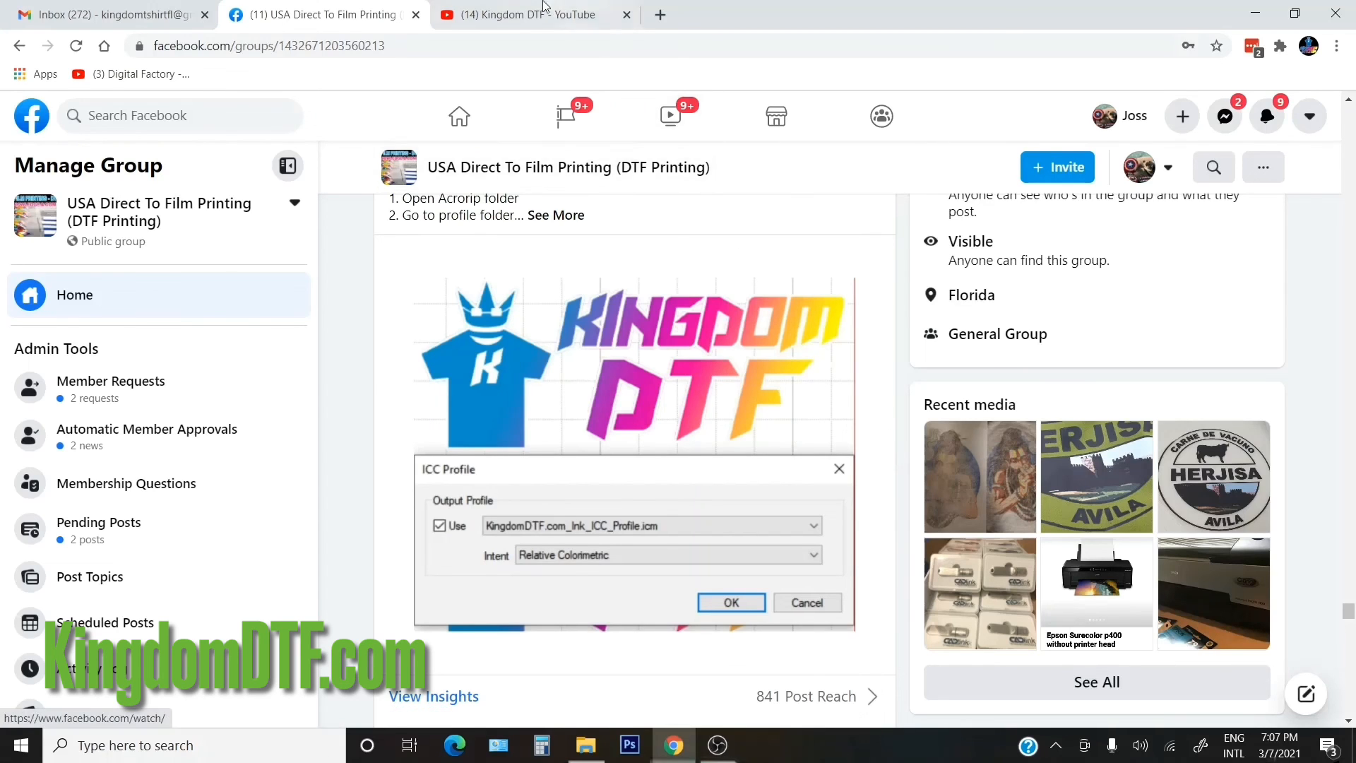
- Return to the Kingdom DTF YouTube channel page and minimize the browser to show the desktop
left_click(539, 5)
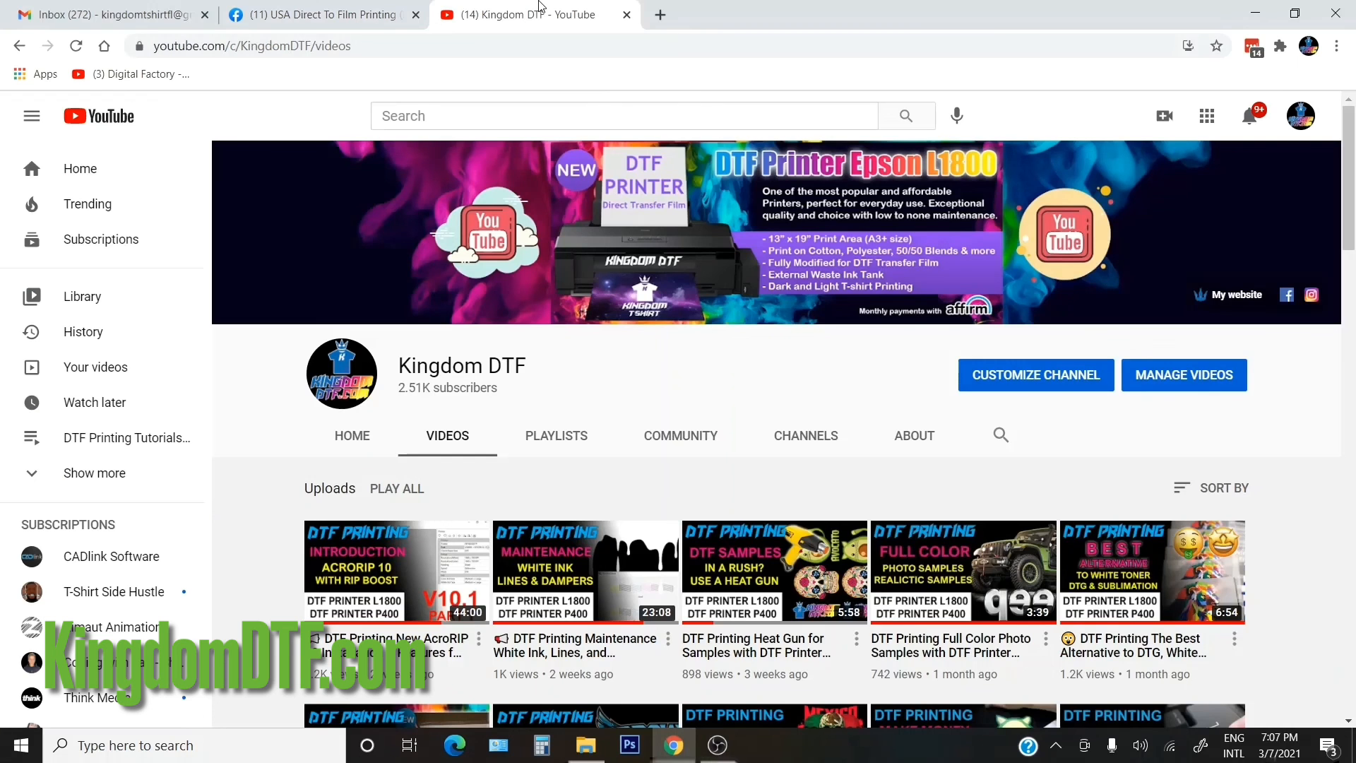
left_click(1255, 12)
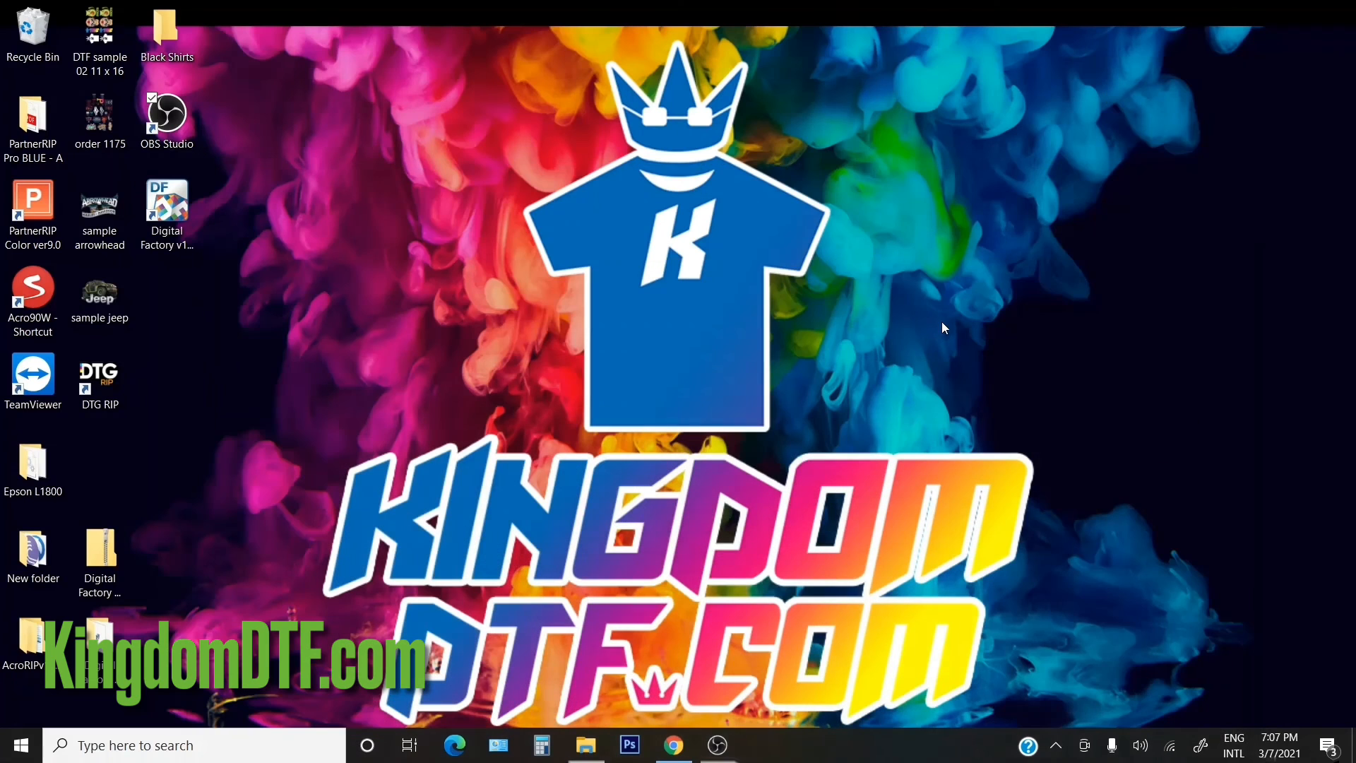